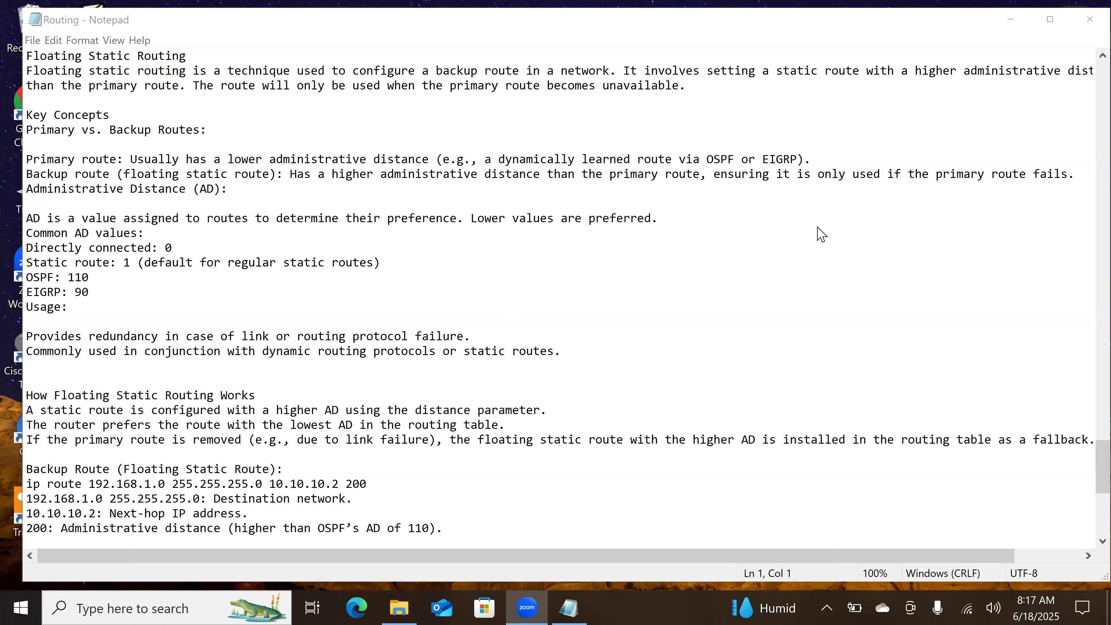
Step: Draw three circles marked with plus signs as routers beside the notes and connect them with lines in a triangle
{"action": "mouse_move", "coordinate": [837, 204]}
{"action": "left_mouse_down"}
{"action": "mouse_move", "coordinate": [827, 254]}
{"action": "mouse_move", "coordinate": [886, 215]}
{"action": "mouse_move", "coordinate": [837, 204]}
{"action": "mouse_move", "coordinate": [866, 225]}
{"action": "mouse_move", "coordinate": [857, 239]}
{"action": "left_mouse_up"}
{"action": "mouse_move", "coordinate": [830, 250]}
{"action": "left_mouse_down"}
{"action": "mouse_move", "coordinate": [772, 341]}
{"action": "mouse_move", "coordinate": [736, 344]}
{"action": "mouse_move", "coordinate": [788, 356]}
{"action": "mouse_move", "coordinate": [773, 341]}
{"action": "mouse_move", "coordinate": [765, 363]}
{"action": "left_mouse_up"}
{"action": "mouse_move", "coordinate": [755, 358]}
{"action": "left_mouse_down"}
{"action": "mouse_move", "coordinate": [759, 375]}
{"action": "mouse_move", "coordinate": [950, 361]}
{"action": "left_mouse_up"}
{"action": "left_click_drag", "start_coordinate": [970, 327], "coordinate": [965, 385]}
{"action": "left_click_drag", "start_coordinate": [959, 355], "coordinate": [974, 354]}
{"action": "left_click_drag", "start_coordinate": [966, 345], "coordinate": [968, 364]}
{"action": "left_click_drag", "start_coordinate": [872, 249], "coordinate": [961, 336]}
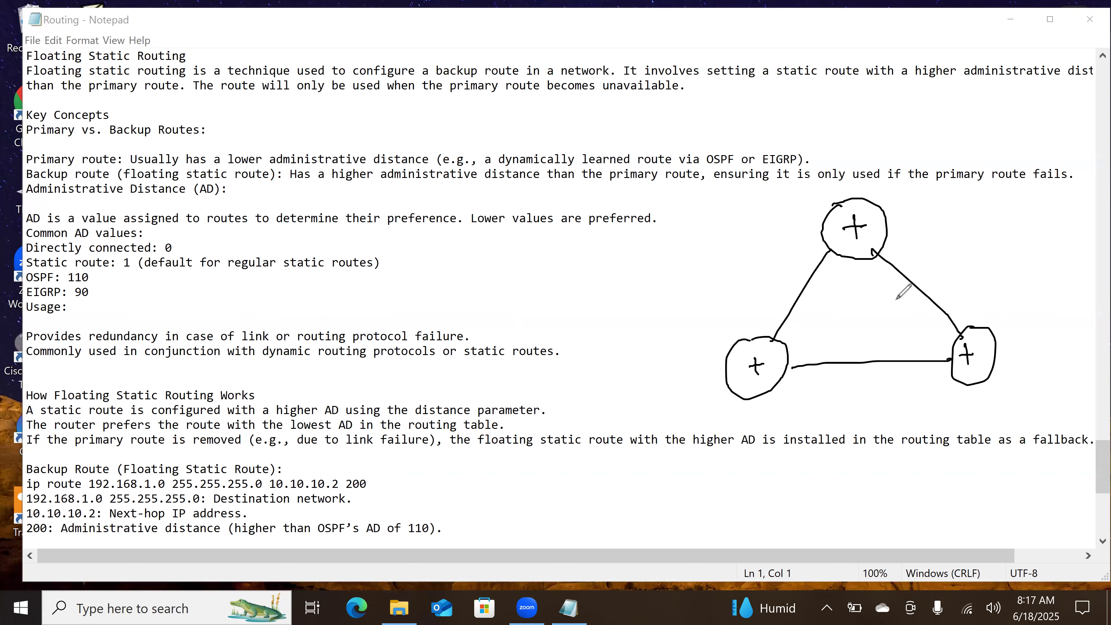
Step: Label the apex router R1 and the lower routers R2 and R3, and redraw the link between R2 and R3
{"action": "left_click_drag", "start_coordinate": [892, 190], "coordinate": [903, 204]}
{"action": "left_click_drag", "start_coordinate": [909, 184], "coordinate": [911, 204]}
{"action": "mouse_move", "coordinate": [718, 303]}
{"action": "left_mouse_down"}
{"action": "mouse_move", "coordinate": [721, 322]}
{"action": "mouse_move", "coordinate": [724, 307]}
{"action": "mouse_move", "coordinate": [753, 308]}
{"action": "left_mouse_up"}
{"action": "mouse_move", "coordinate": [1003, 308]}
{"action": "left_mouse_down"}
{"action": "mouse_move", "coordinate": [1001, 323]}
{"action": "mouse_move", "coordinate": [1010, 307]}
{"action": "mouse_move", "coordinate": [1010, 321]}
{"action": "left_mouse_up"}
{"action": "left_click_drag", "start_coordinate": [1014, 305], "coordinate": [1015, 321]}
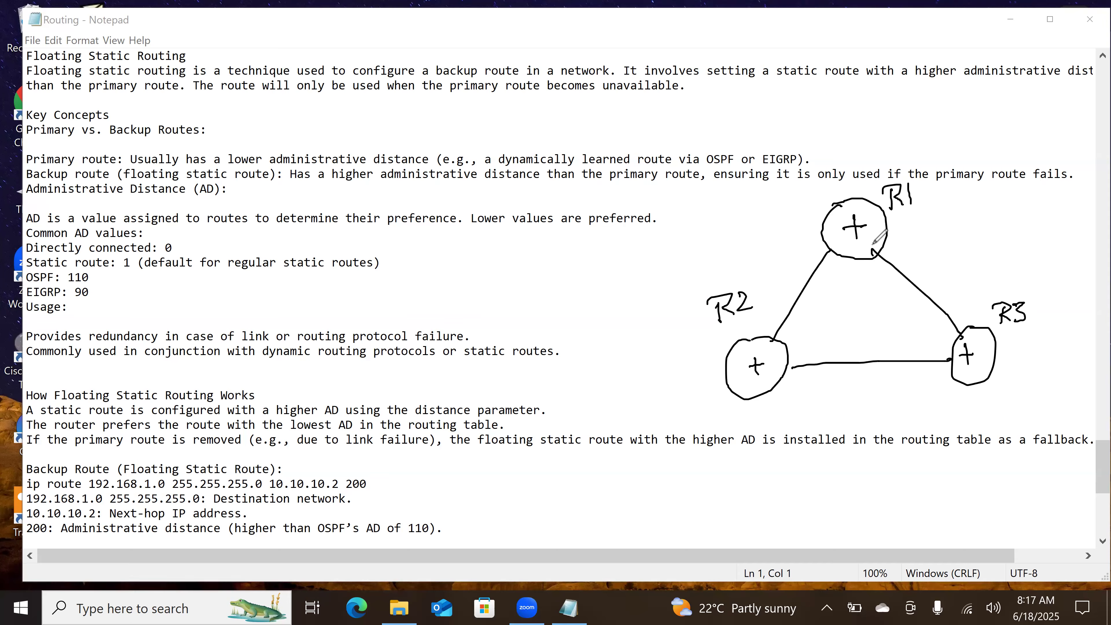
{"action": "left_click", "coordinate": [865, 351]}
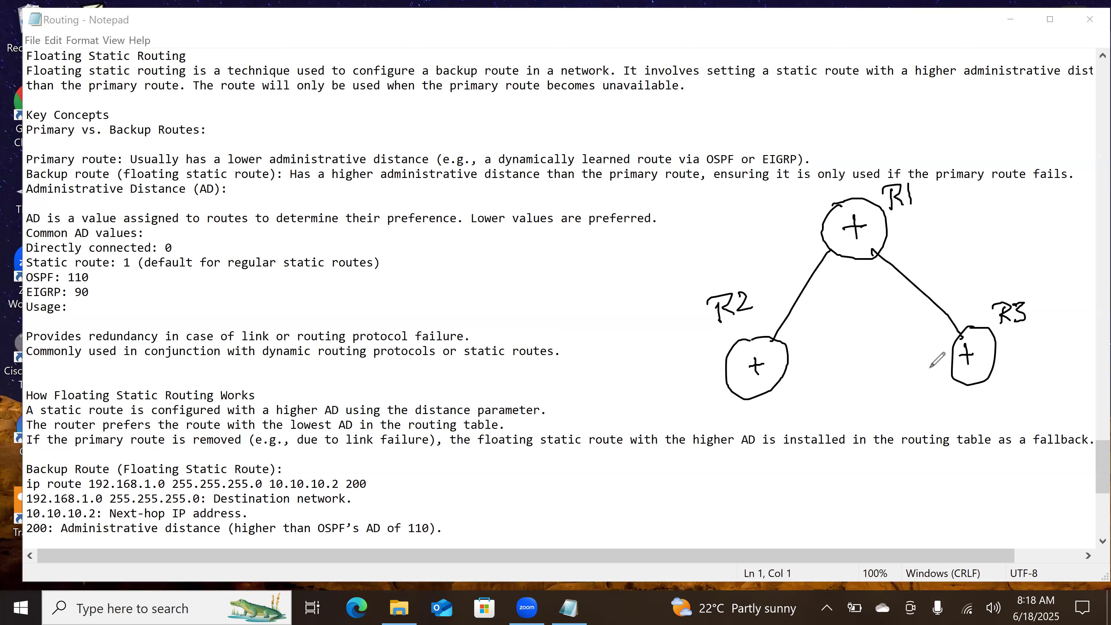
{"action": "left_click_drag", "start_coordinate": [954, 364], "coordinate": [787, 364]}
Step: Underline the opening words "Floating static routing" and draw arrows for the direct R1–R3 path and the path around R2 to R3
{"action": "left_click_drag", "start_coordinate": [28, 63], "coordinate": [205, 74]}
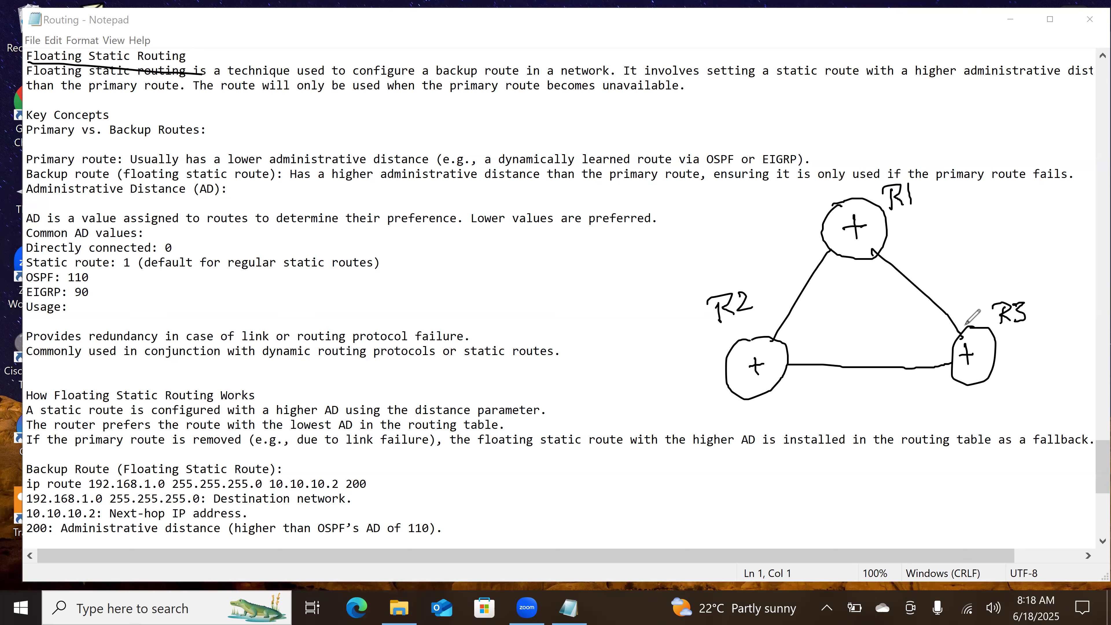
{"action": "left_click_drag", "start_coordinate": [930, 253], "coordinate": [963, 294]}
{"action": "mouse_move", "coordinate": [798, 268]}
{"action": "left_mouse_down"}
{"action": "mouse_move", "coordinate": [647, 383]}
{"action": "mouse_move", "coordinate": [647, 400]}
{"action": "mouse_move", "coordinate": [869, 386]}
{"action": "mouse_move", "coordinate": [859, 394]}
{"action": "left_mouse_up"}
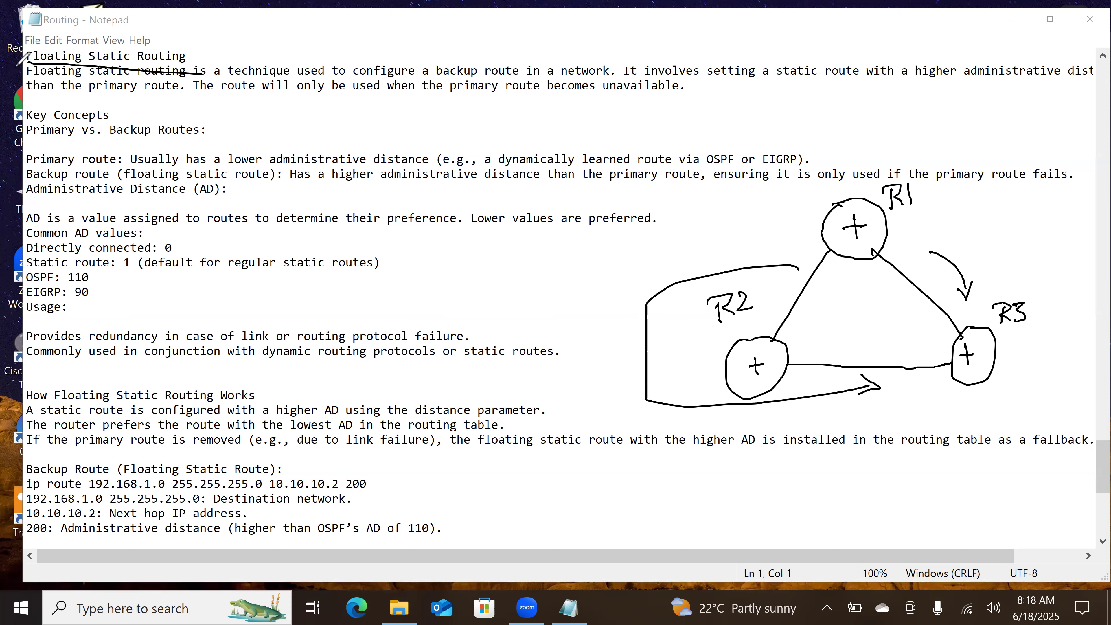
Step: Underline "used to configure a", "backup route", "It involves setting a static route with a higher administrative" and "primary route" in the definition
{"action": "left_click_drag", "start_coordinate": [300, 83], "coordinate": [431, 83]}
{"action": "left_click_drag", "start_coordinate": [438, 80], "coordinate": [556, 86]}
{"action": "left_click_drag", "start_coordinate": [630, 84], "coordinate": [928, 87]}
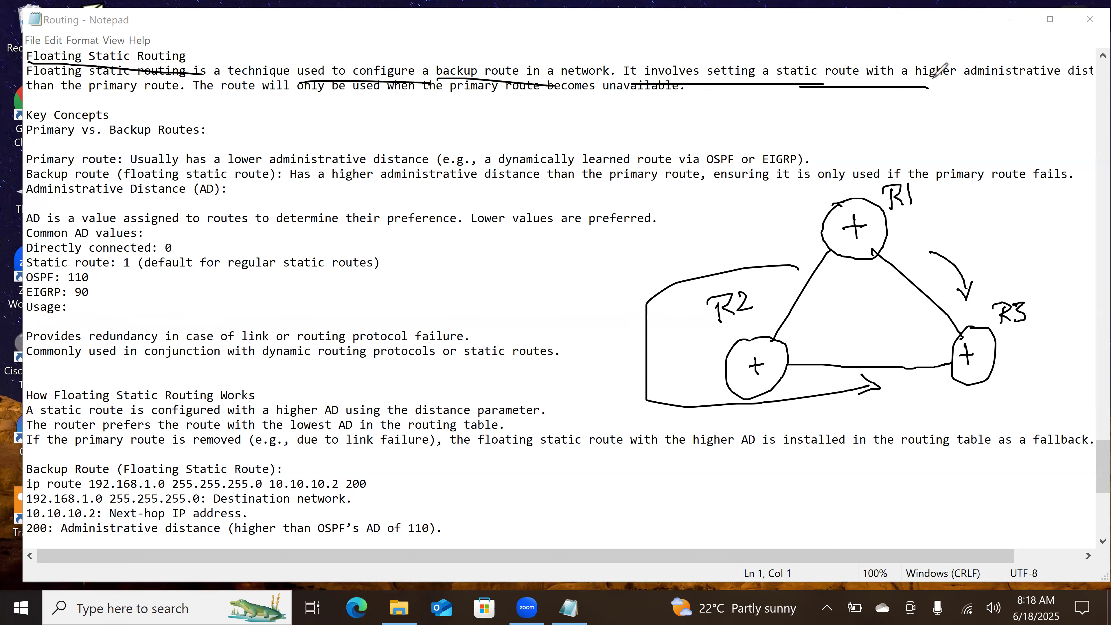
{"action": "left_click_drag", "start_coordinate": [1051, 89], "coordinate": [1045, 88]}
{"action": "left_click_drag", "start_coordinate": [86, 101], "coordinate": [182, 89]}
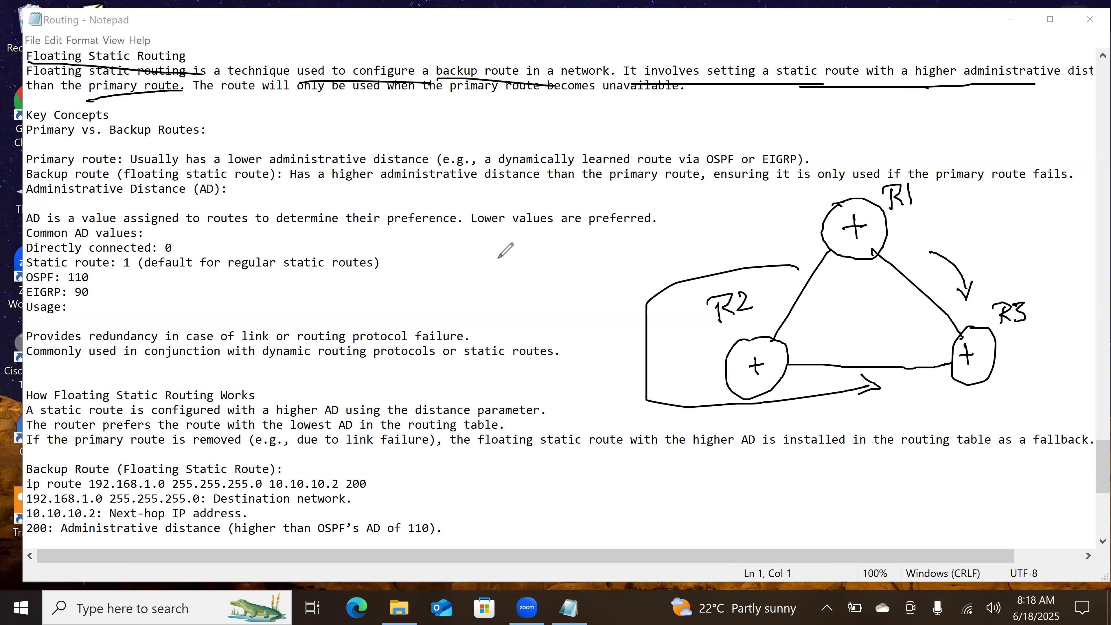
Step: Write "AD" in the blank area beside the common AD values and underline it
{"action": "mouse_move", "coordinate": [484, 284]}
{"action": "left_mouse_down"}
{"action": "mouse_move", "coordinate": [503, 251]}
{"action": "mouse_move", "coordinate": [509, 271]}
{"action": "left_mouse_up"}
{"action": "mouse_move", "coordinate": [507, 253]}
{"action": "left_mouse_down"}
{"action": "mouse_move", "coordinate": [505, 278]}
{"action": "mouse_move", "coordinate": [563, 283]}
{"action": "left_mouse_up"}
{"action": "left_click_drag", "start_coordinate": [461, 300], "coordinate": [556, 281]}
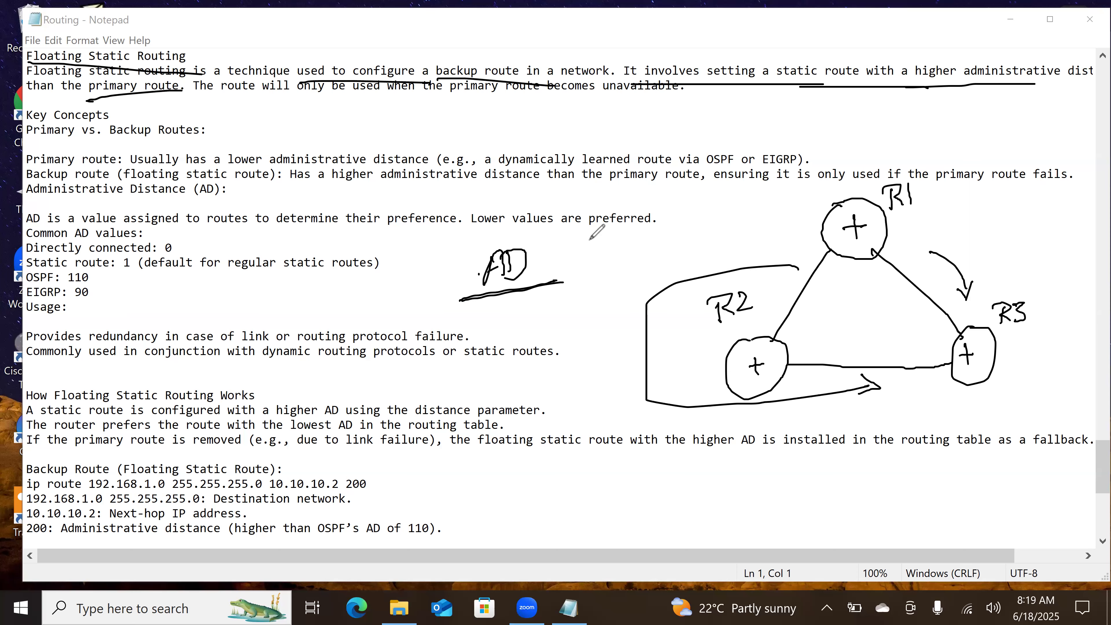
Step: Write "1 2" near R1 with curved arrows between the digits, and draw a second arrow along both the direct path and the path around R2
{"action": "mouse_move", "coordinate": [902, 254]}
{"action": "left_mouse_down"}
{"action": "mouse_move", "coordinate": [949, 303]}
{"action": "mouse_move", "coordinate": [957, 294]}
{"action": "left_mouse_up"}
{"action": "mouse_move", "coordinate": [1006, 198]}
{"action": "left_mouse_down"}
{"action": "mouse_move", "coordinate": [1007, 226]}
{"action": "mouse_move", "coordinate": [1054, 224]}
{"action": "mouse_move", "coordinate": [1046, 249]}
{"action": "left_mouse_up"}
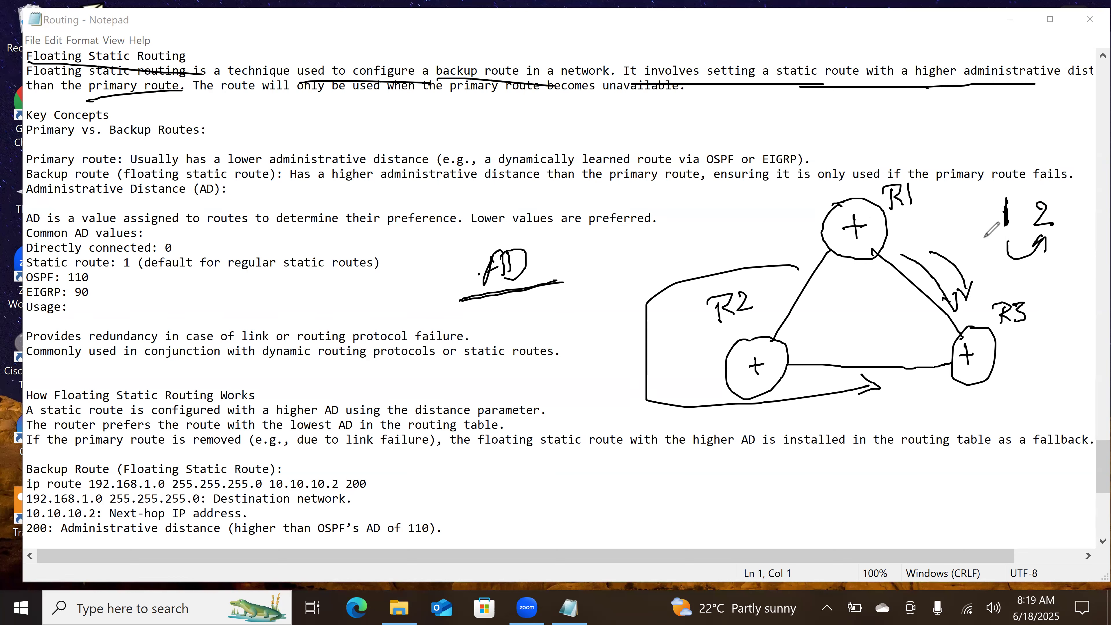
{"action": "left_click_drag", "start_coordinate": [1000, 180], "coordinate": [1037, 185]}
{"action": "left_click_drag", "start_coordinate": [1030, 180], "coordinate": [1045, 175]}
{"action": "mouse_move", "coordinate": [814, 256]}
{"action": "left_mouse_down"}
{"action": "mouse_move", "coordinate": [799, 393]}
{"action": "mouse_move", "coordinate": [880, 387]}
{"action": "left_mouse_up"}
{"action": "left_click_drag", "start_coordinate": [844, 405], "coordinate": [871, 391]}
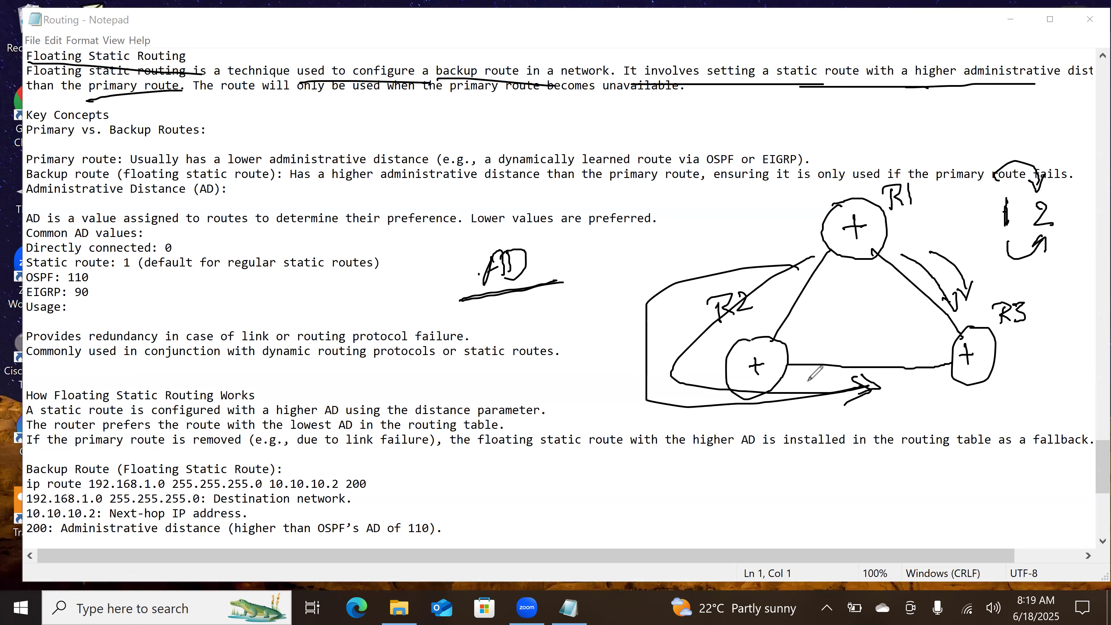
Step: Underline the phrase about setting a static route with a higher administrative distance again, and mark the direct R1–R3 path with a 1
{"action": "left_click", "coordinate": [646, 90]}
{"action": "left_click_drag", "start_coordinate": [630, 80], "coordinate": [705, 81]}
{"action": "left_click_drag", "start_coordinate": [775, 82], "coordinate": [1017, 86]}
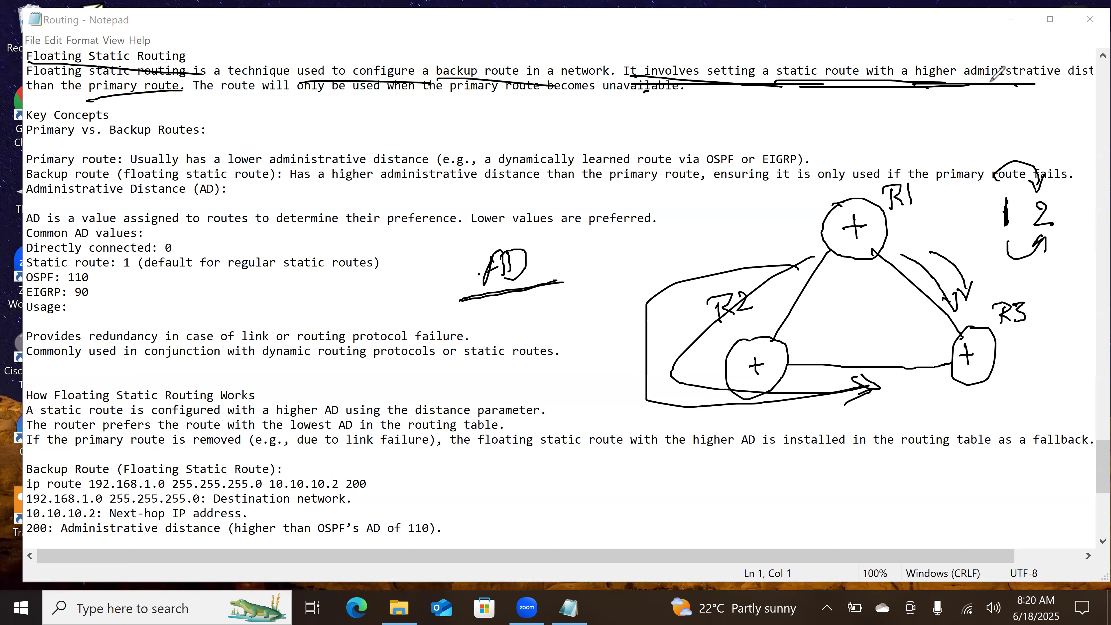
{"action": "left_click_drag", "start_coordinate": [957, 233], "coordinate": [957, 252]}
{"action": "left_click_drag", "start_coordinate": [1037, 215], "coordinate": [1049, 224]}
Step: Write the example distances "120 → 121" and "110 111" above the diagram, and underline the sentence on when the backup route is used
{"action": "mouse_move", "coordinate": [609, 111]}
{"action": "left_mouse_down"}
{"action": "mouse_move", "coordinate": [609, 135]}
{"action": "mouse_move", "coordinate": [635, 133]}
{"action": "mouse_move", "coordinate": [650, 114]}
{"action": "left_mouse_up"}
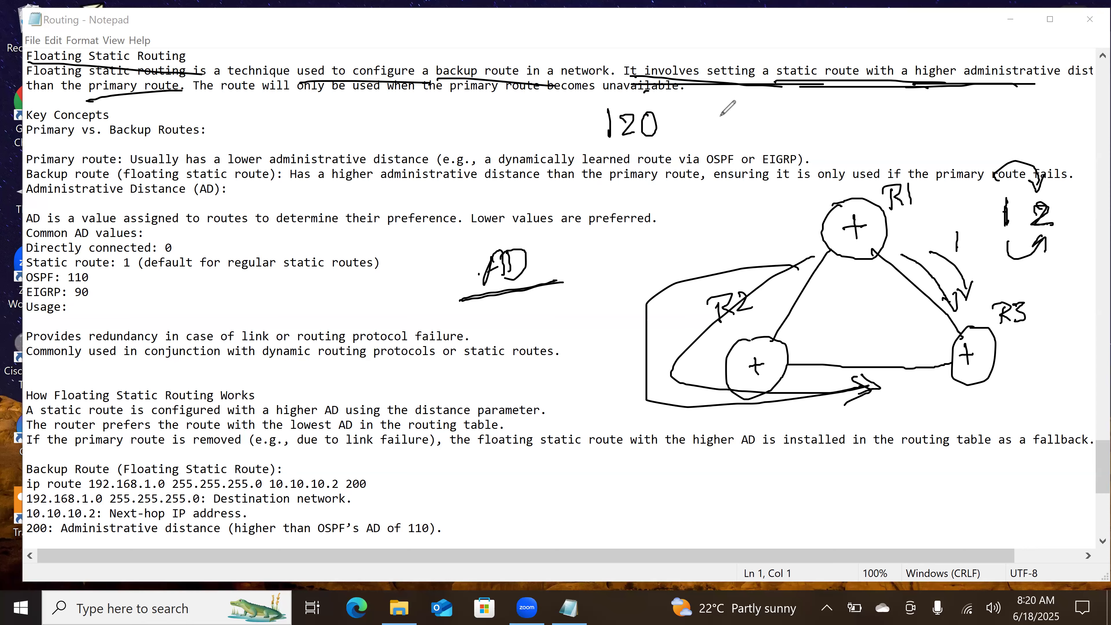
{"action": "left_click_drag", "start_coordinate": [689, 117], "coordinate": [726, 113]}
{"action": "mouse_move", "coordinate": [718, 108]}
{"action": "left_mouse_down"}
{"action": "mouse_move", "coordinate": [720, 125]}
{"action": "mouse_move", "coordinate": [744, 128]}
{"action": "left_mouse_up"}
{"action": "left_click_drag", "start_coordinate": [756, 112], "coordinate": [771, 127]}
{"action": "left_click_drag", "start_coordinate": [779, 109], "coordinate": [779, 130]}
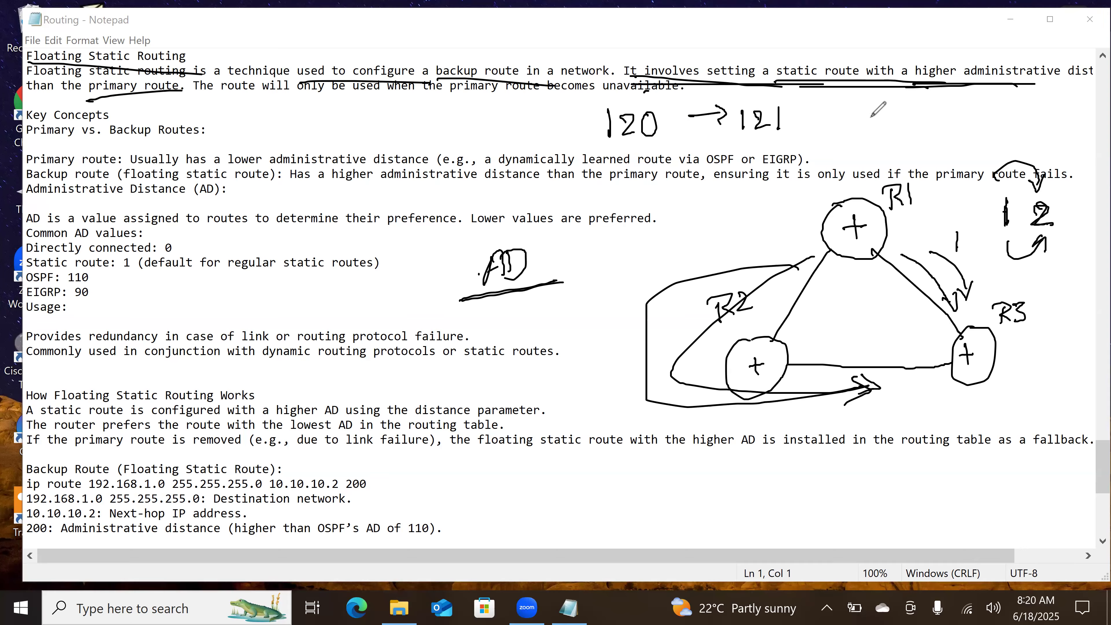
{"action": "mouse_move", "coordinate": [862, 120]}
{"action": "left_mouse_down"}
{"action": "mouse_move", "coordinate": [863, 139]}
{"action": "mouse_move", "coordinate": [885, 138]}
{"action": "mouse_move", "coordinate": [892, 123]}
{"action": "mouse_move", "coordinate": [962, 134]}
{"action": "mouse_move", "coordinate": [949, 133]}
{"action": "left_mouse_up"}
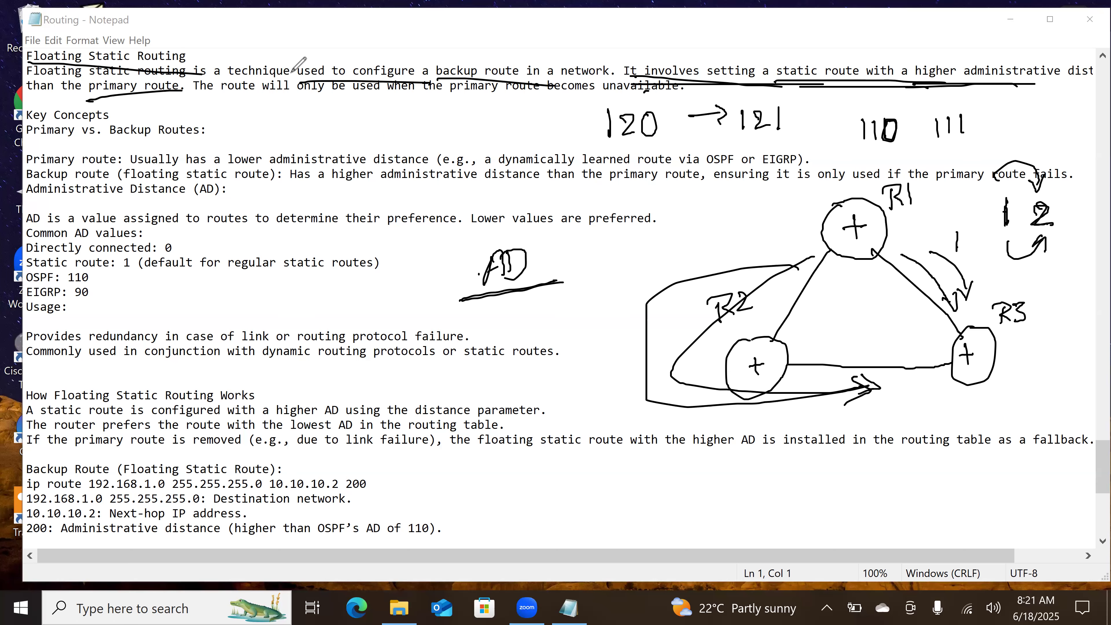
{"action": "left_click_drag", "start_coordinate": [192, 103], "coordinate": [621, 99]}
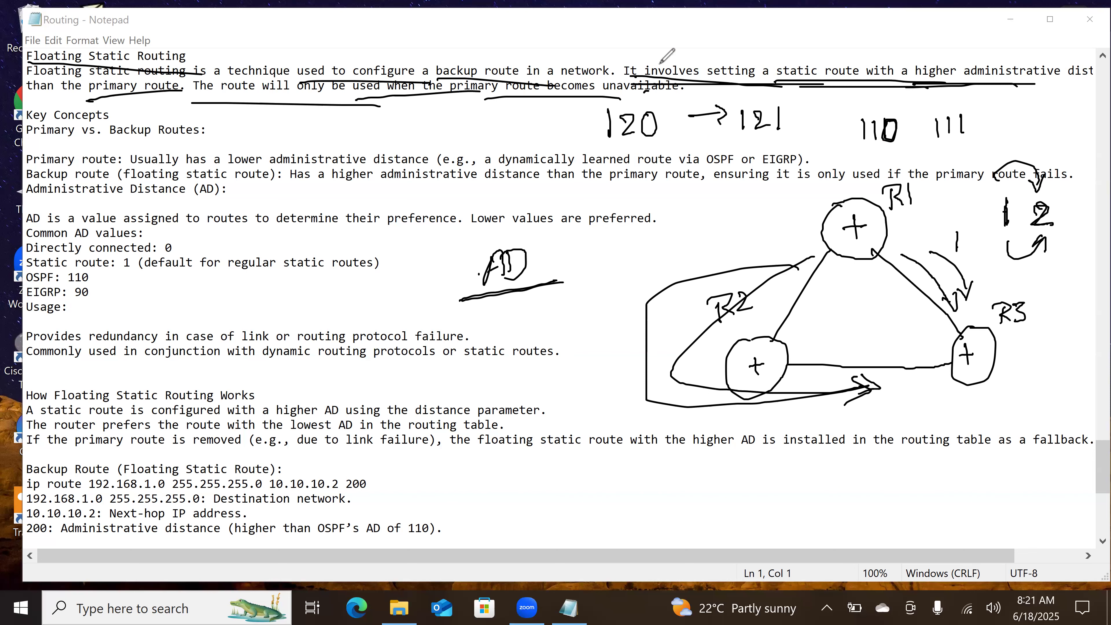
Step: Erase the handwritten numbers, AD note, path arrows and definition underlines around the triangle diagram, and rewrite the R3 label
{"action": "left_click", "coordinate": [831, 112]}
{"action": "mouse_move", "coordinate": [897, 147]}
{"action": "left_mouse_down"}
{"action": "mouse_move", "coordinate": [975, 130]}
{"action": "mouse_move", "coordinate": [885, 135]}
{"action": "left_mouse_up"}
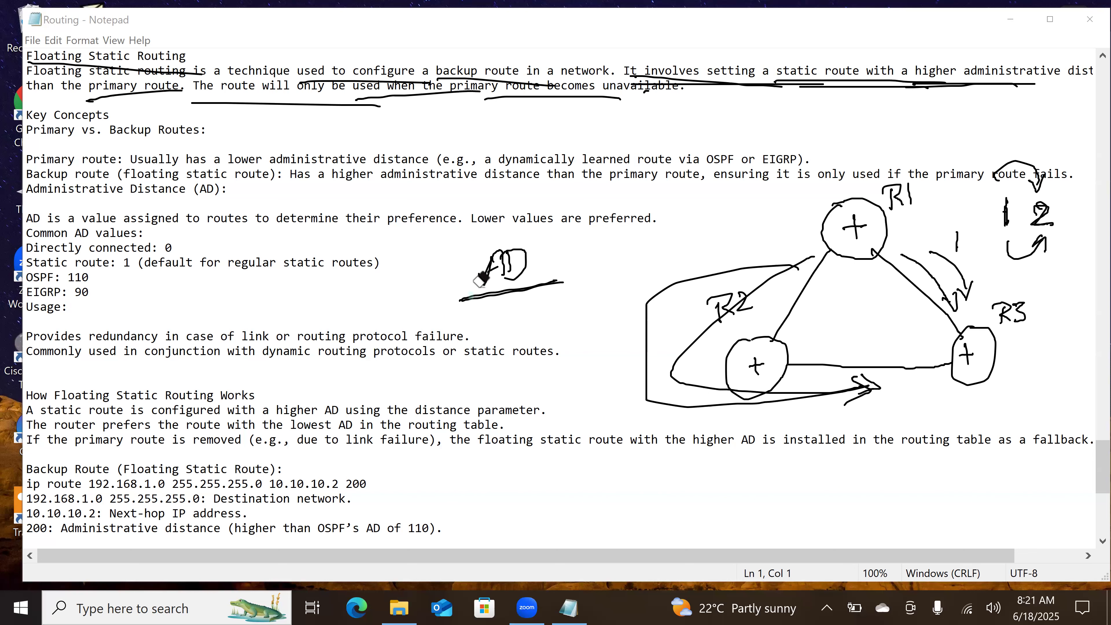
{"action": "left_click_drag", "start_coordinate": [483, 285], "coordinate": [510, 275]}
{"action": "mouse_move", "coordinate": [1019, 207]}
{"action": "left_mouse_down"}
{"action": "mouse_move", "coordinate": [1007, 223]}
{"action": "mouse_move", "coordinate": [1015, 205]}
{"action": "mouse_move", "coordinate": [1044, 244]}
{"action": "mouse_move", "coordinate": [1027, 171]}
{"action": "mouse_move", "coordinate": [950, 267]}
{"action": "mouse_move", "coordinate": [963, 253]}
{"action": "mouse_move", "coordinate": [980, 296]}
{"action": "mouse_move", "coordinate": [1018, 304]}
{"action": "left_mouse_up"}
{"action": "mouse_move", "coordinate": [803, 387]}
{"action": "left_mouse_down"}
{"action": "mouse_move", "coordinate": [853, 400]}
{"action": "mouse_move", "coordinate": [831, 402]}
{"action": "left_mouse_up"}
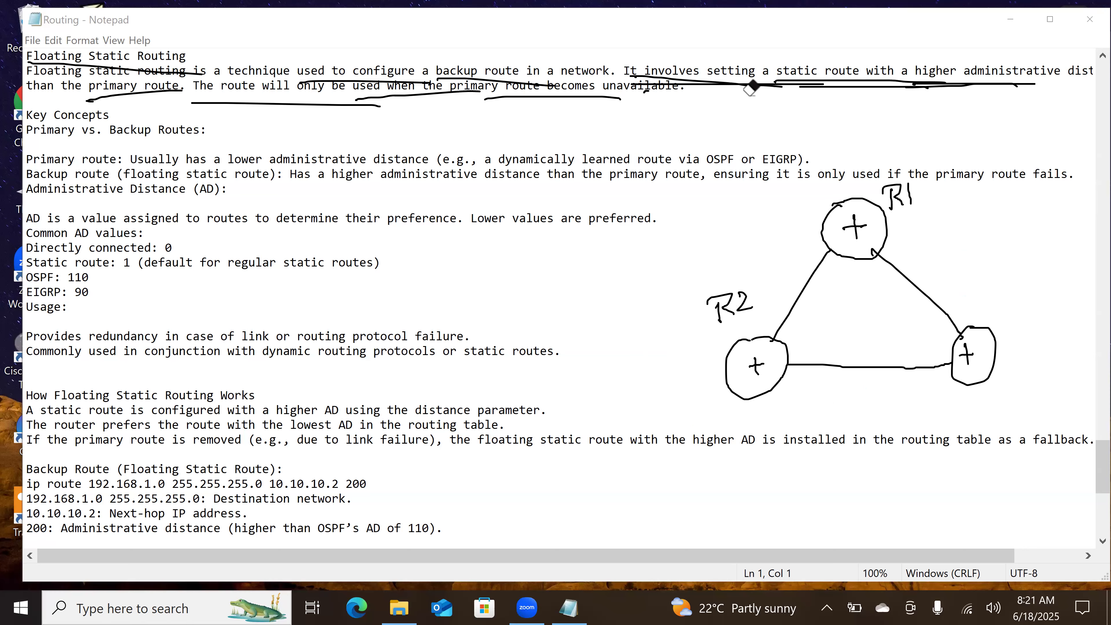
{"action": "left_click_drag", "start_coordinate": [976, 73], "coordinate": [953, 90]}
{"action": "left_click_drag", "start_coordinate": [668, 81], "coordinate": [637, 100]}
{"action": "mouse_move", "coordinate": [392, 103]}
{"action": "left_mouse_down"}
{"action": "mouse_move", "coordinate": [434, 76]}
{"action": "mouse_move", "coordinate": [125, 90]}
{"action": "mouse_move", "coordinate": [138, 56]}
{"action": "left_mouse_up"}
{"action": "left_click_drag", "start_coordinate": [217, 47], "coordinate": [298, 45]}
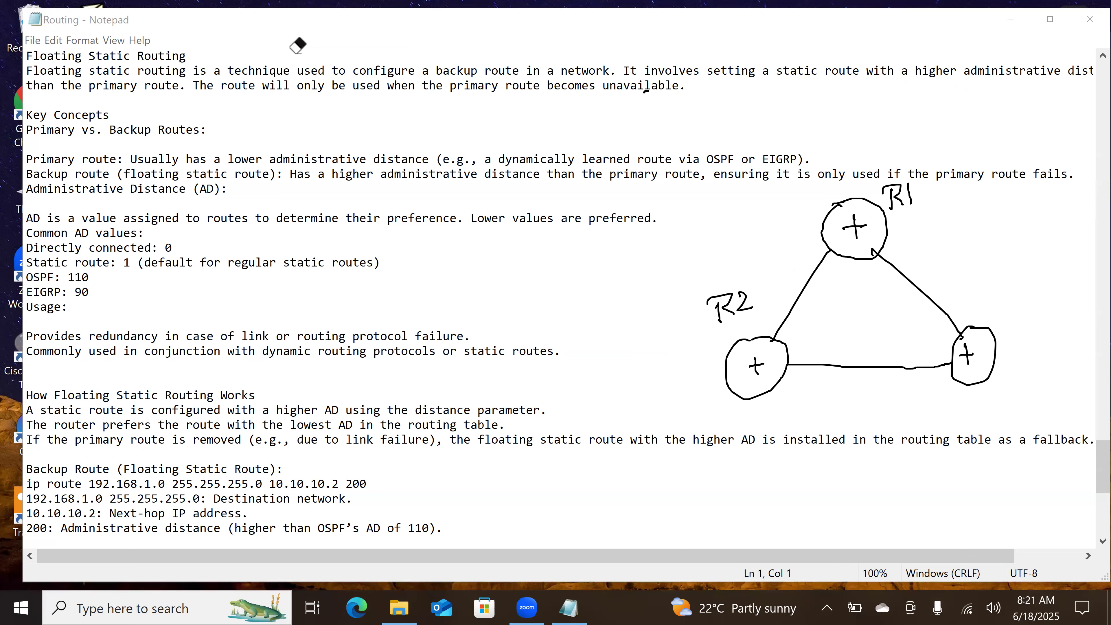
{"action": "mouse_move", "coordinate": [999, 317]}
{"action": "left_mouse_down"}
{"action": "mouse_move", "coordinate": [1039, 309]}
{"action": "mouse_move", "coordinate": [1044, 324]}
{"action": "left_mouse_up"}
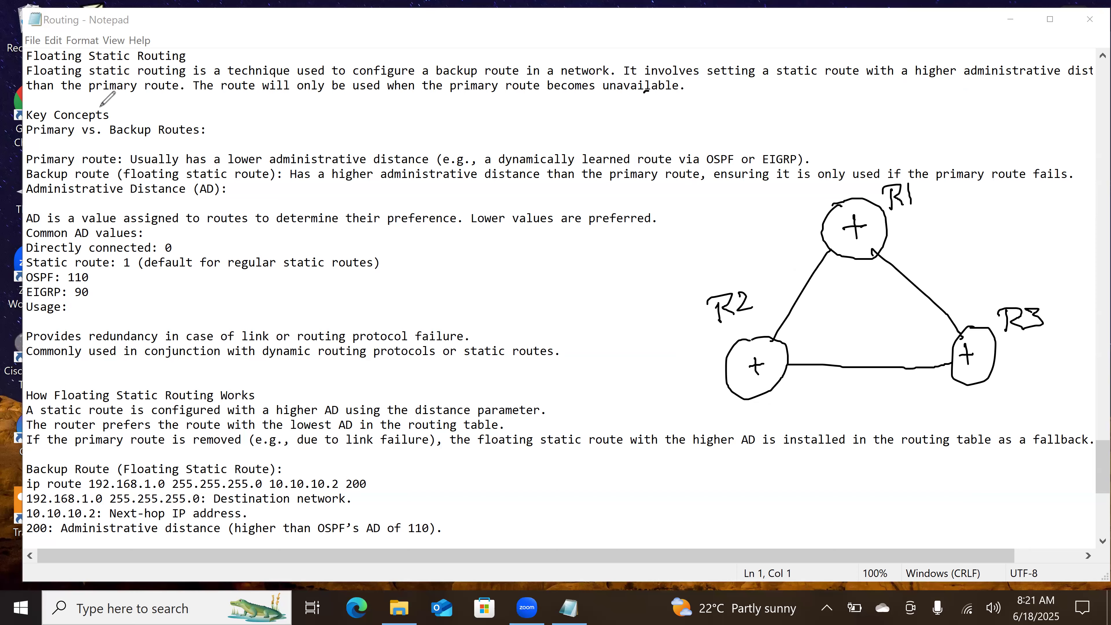
Step: Underline "Primary", "Backup Routes" and the primary route's key phrases including OSPF and EIGRP, and write a 1 above the diagram
{"action": "left_click_drag", "start_coordinate": [23, 141], "coordinate": [183, 139]}
{"action": "left_click_drag", "start_coordinate": [156, 167], "coordinate": [422, 163]}
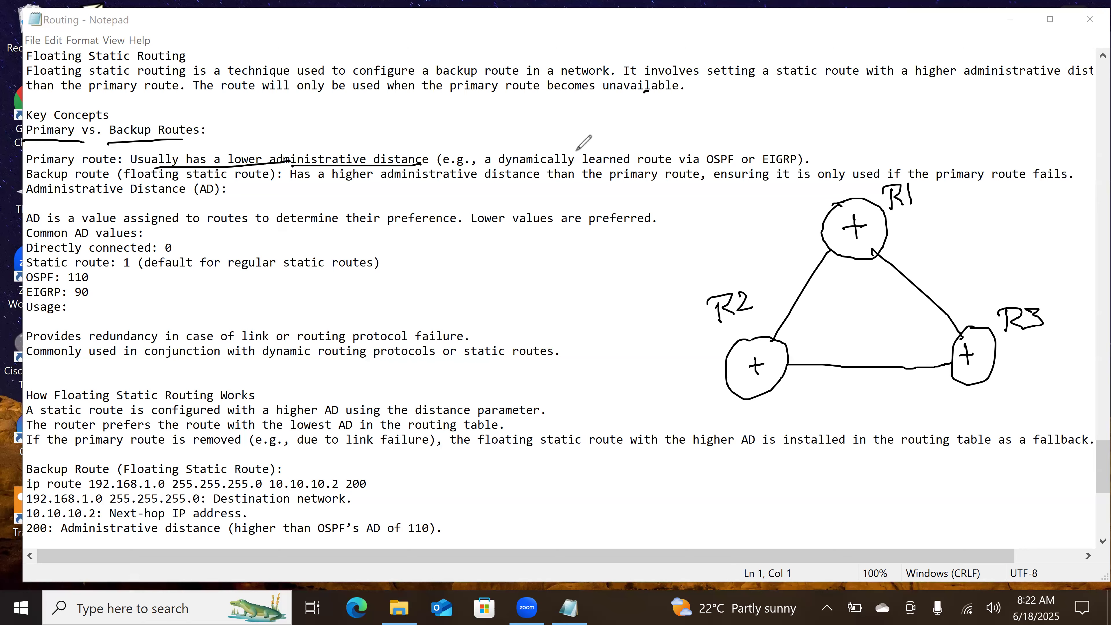
{"action": "left_click_drag", "start_coordinate": [515, 163], "coordinate": [745, 167]}
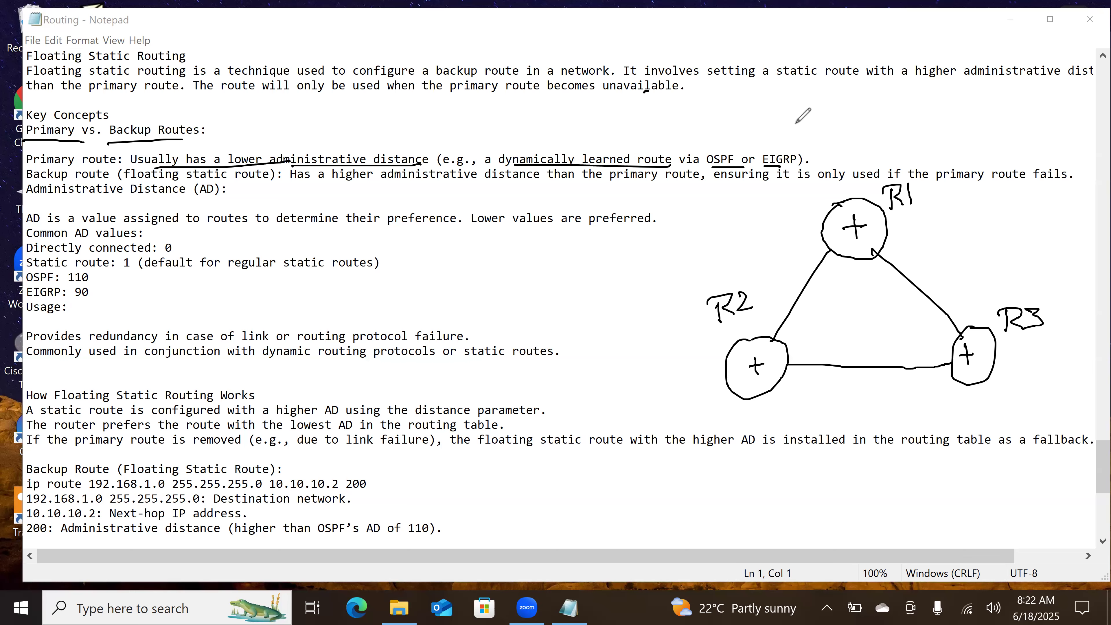
{"action": "left_click_drag", "start_coordinate": [853, 106], "coordinate": [851, 127]}
Step: Underline the key phrases of the backup route description, from "Backup route" through "only used if the primary route"
{"action": "left_click_drag", "start_coordinate": [22, 185], "coordinate": [101, 185]}
{"action": "left_click_drag", "start_coordinate": [301, 180], "coordinate": [435, 191]}
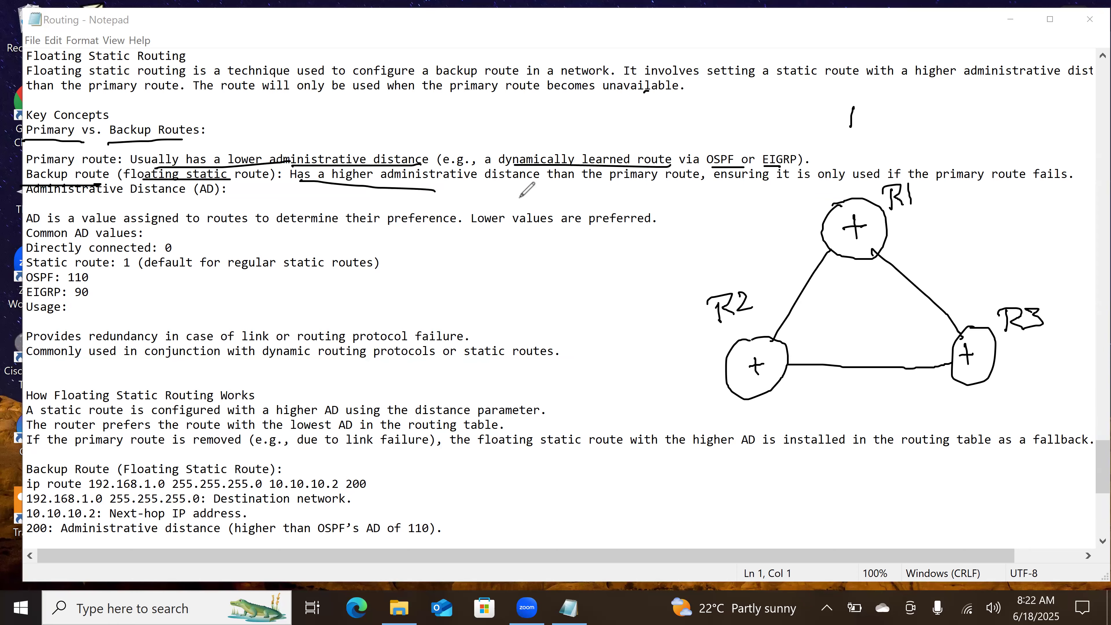
{"action": "left_click_drag", "start_coordinate": [555, 183], "coordinate": [1031, 187]}
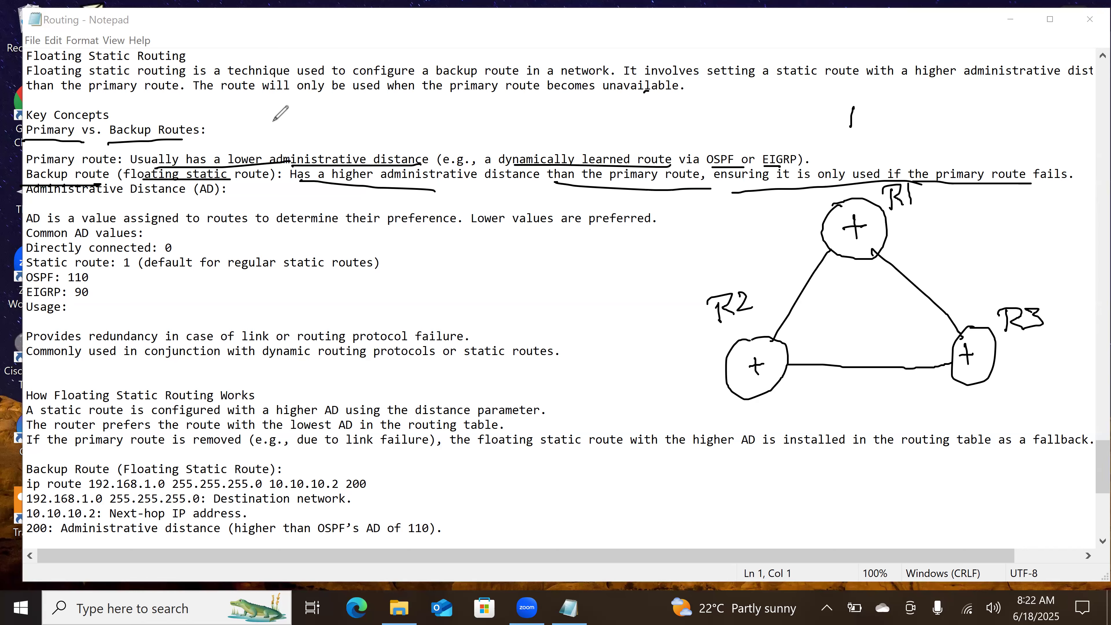
Step: Erase the underlines from the Key Concepts heading and the primary and backup route descriptions, keeping the one under "the primary route"
{"action": "left_click_drag", "start_coordinate": [118, 154], "coordinate": [162, 141]}
{"action": "left_click", "coordinate": [786, 183]}
{"action": "left_click", "coordinate": [806, 182]}
{"action": "mouse_move", "coordinate": [727, 165]}
{"action": "left_mouse_down"}
{"action": "mouse_move", "coordinate": [170, 175]}
{"action": "mouse_move", "coordinate": [58, 152]}
{"action": "mouse_move", "coordinate": [190, 129]}
{"action": "mouse_move", "coordinate": [65, 134]}
{"action": "mouse_move", "coordinate": [105, 155]}
{"action": "left_mouse_up"}
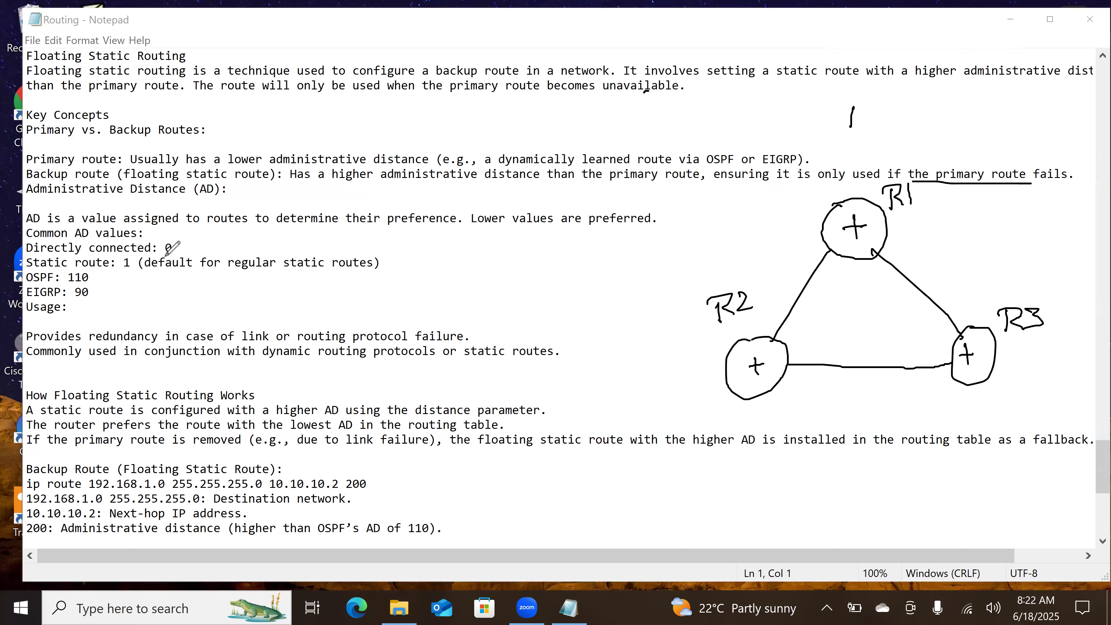
Step: Tick the directly connected value 0, and underline the static route entry, its default note, OSPF's 110 and EIGRP's 90
{"action": "left_click_drag", "start_coordinate": [178, 244], "coordinate": [224, 230]}
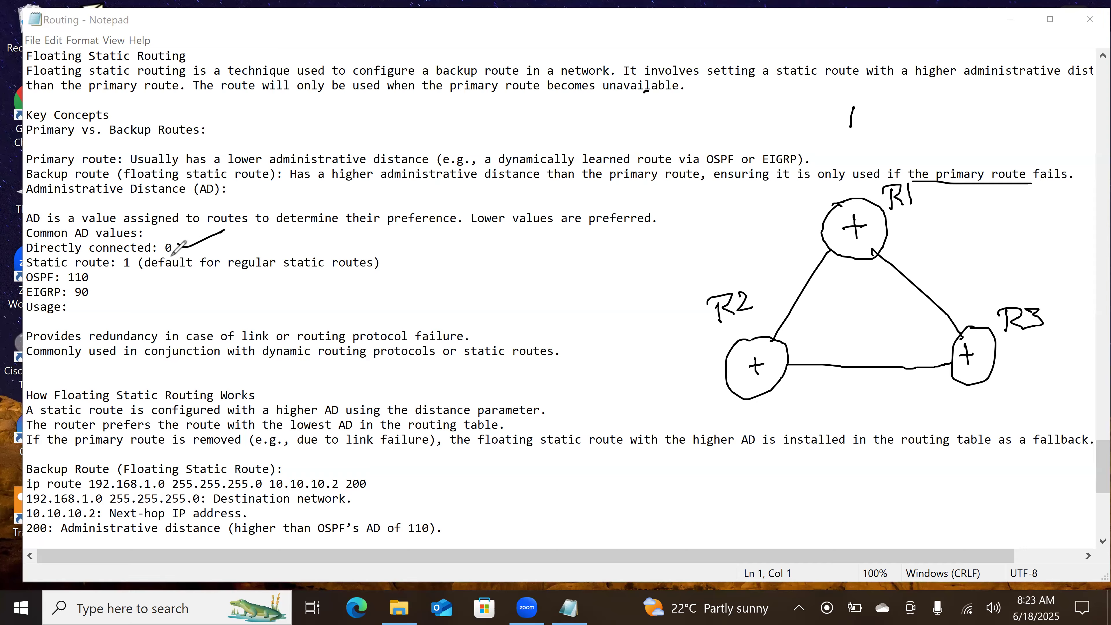
{"action": "left_click_drag", "start_coordinate": [34, 268], "coordinate": [124, 269]}
{"action": "left_click_drag", "start_coordinate": [180, 276], "coordinate": [324, 272]}
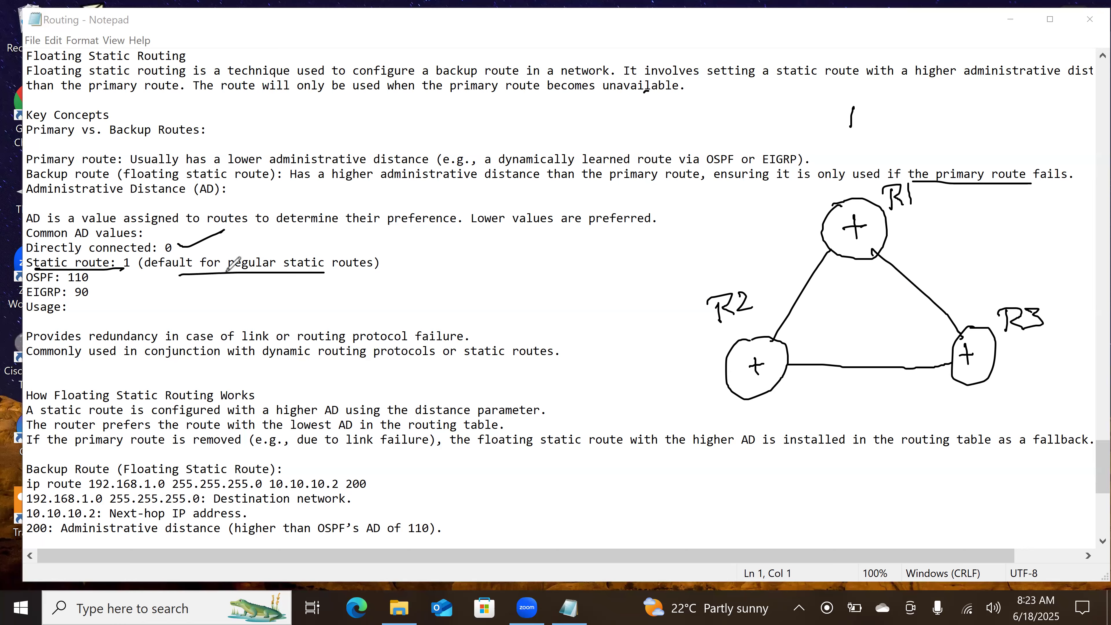
{"action": "mouse_move", "coordinate": [97, 285]}
{"action": "left_mouse_down"}
{"action": "mouse_move", "coordinate": [63, 287]}
{"action": "mouse_move", "coordinate": [70, 303]}
{"action": "left_mouse_up"}
Step: Underline the two Usage lines on redundancy for link or routing protocol failure and on use with dynamic or static routes
{"action": "left_click_drag", "start_coordinate": [38, 343], "coordinate": [169, 343]}
{"action": "left_click_drag", "start_coordinate": [182, 343], "coordinate": [441, 336]}
{"action": "left_click_drag", "start_coordinate": [40, 362], "coordinate": [204, 362]}
{"action": "left_click_drag", "start_coordinate": [311, 366], "coordinate": [567, 358]}
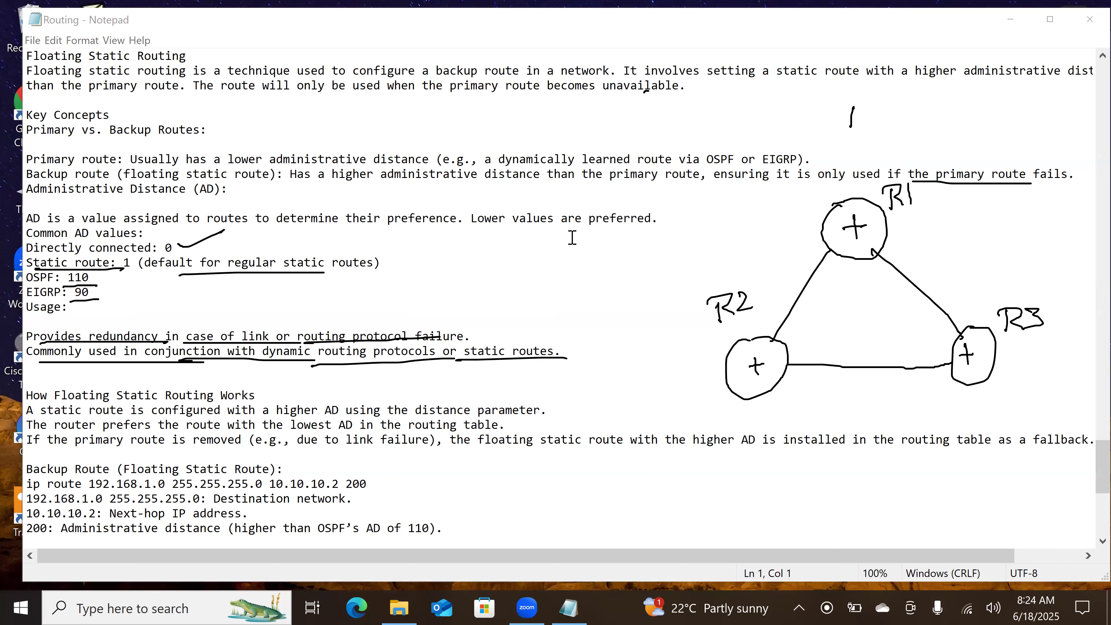
Step: Clear all annotations and underline "A static route is configured with a higher AD using the distance" under How Floating Static Routing Works
{"action": "key", "text": "Escape"}
{"action": "scroll", "coordinate": [570, 243], "scroll_direction": "down", "scroll_amount": 4}
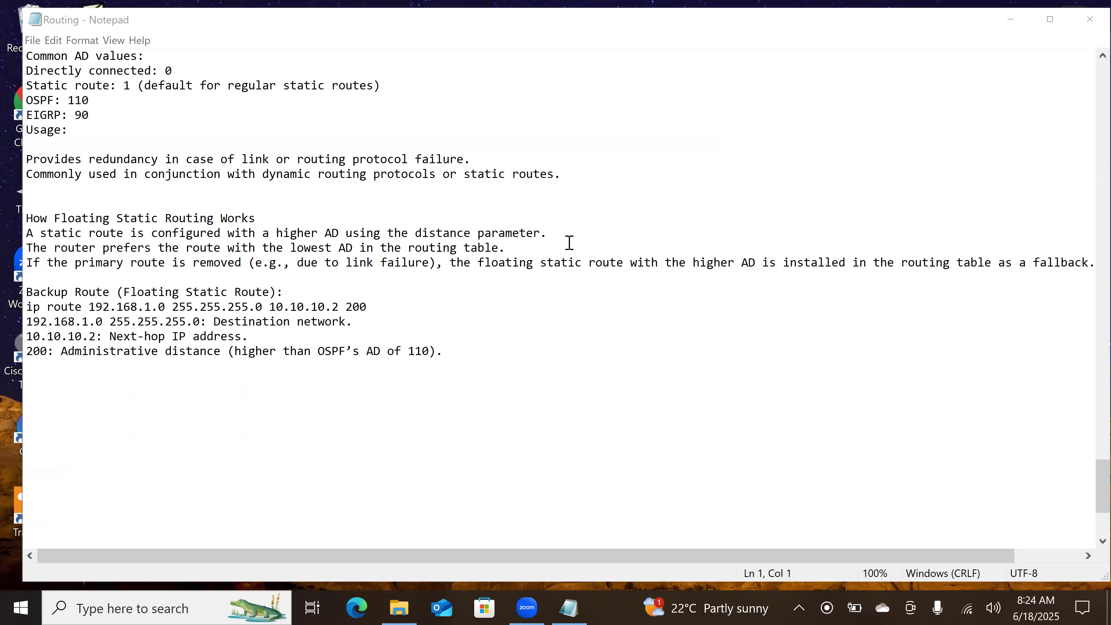
{"action": "scroll", "coordinate": [569, 243], "scroll_direction": "down", "scroll_amount": 2}
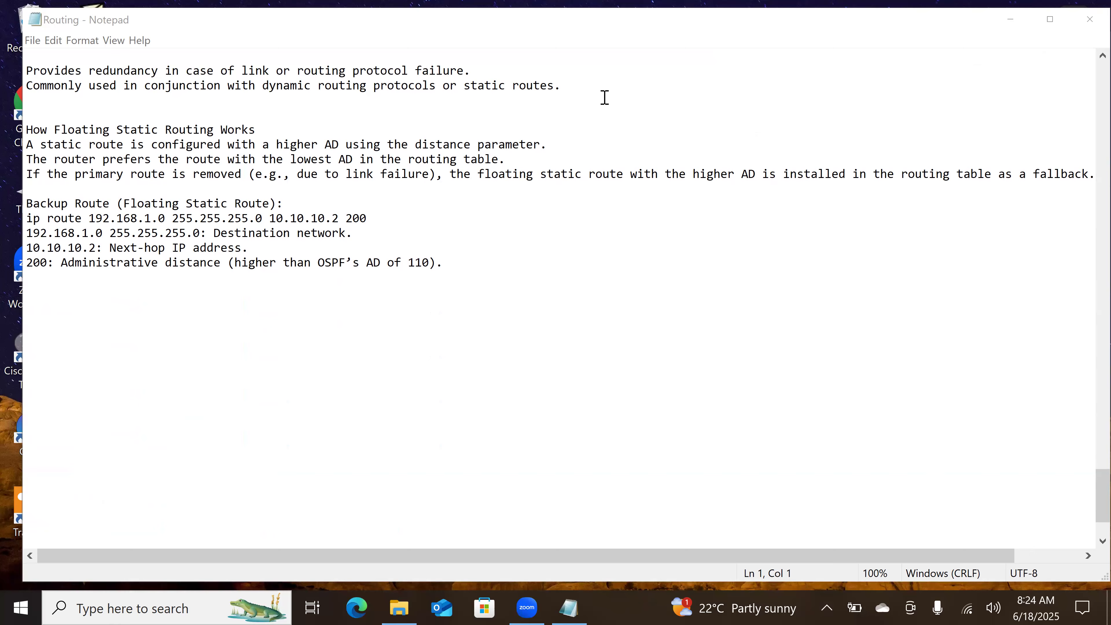
{"action": "scroll", "coordinate": [605, 97], "scroll_direction": "down", "scroll_amount": 1}
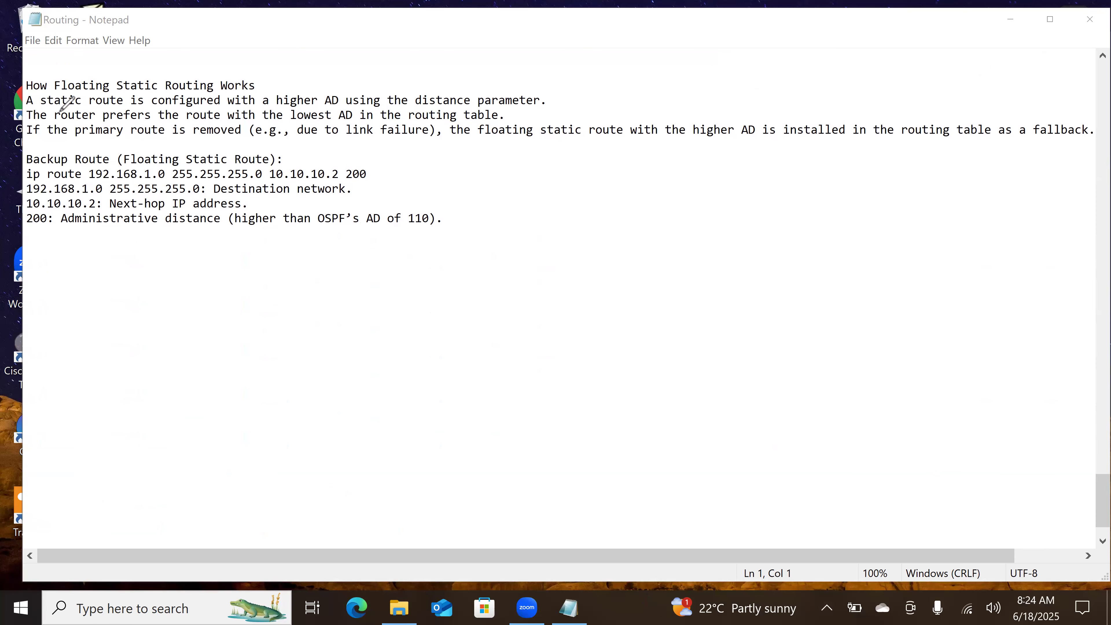
{"action": "left_click_drag", "start_coordinate": [34, 111], "coordinate": [468, 104]}
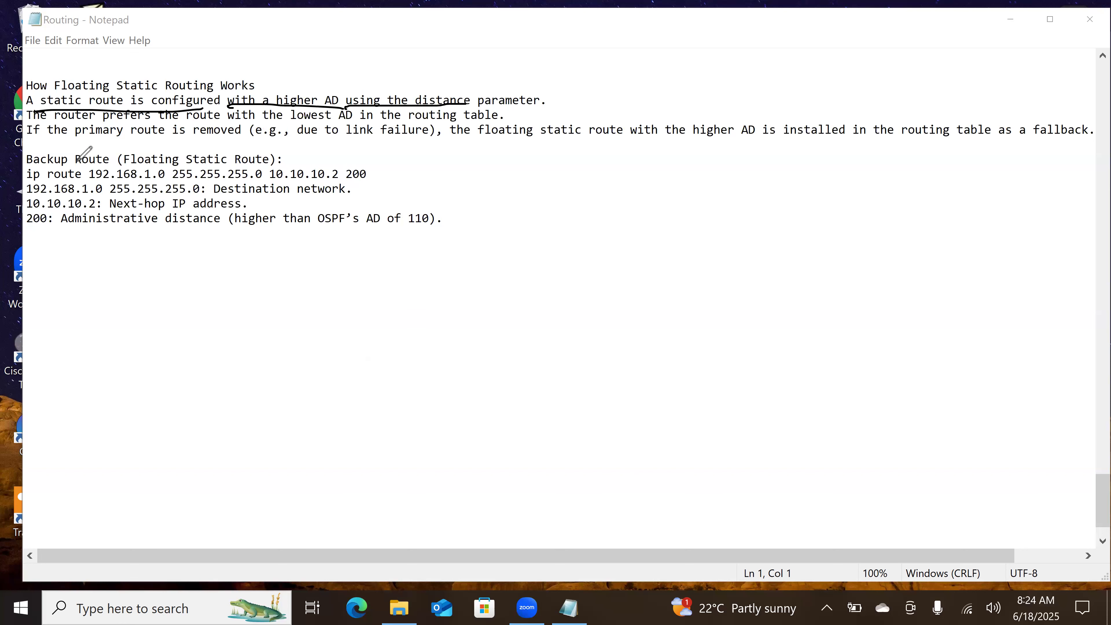
Step: Underline the network, mask and next hop in the ip route command, then box 200 and label it "AD" with an arrow
{"action": "left_click_drag", "start_coordinate": [91, 184], "coordinate": [249, 181]}
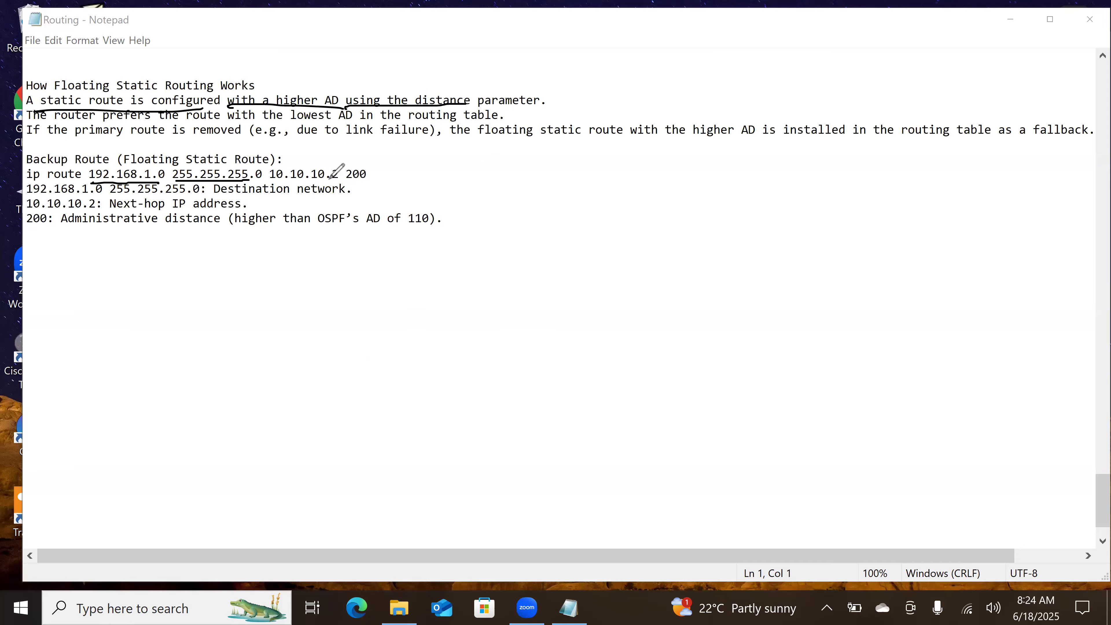
{"action": "left_click_drag", "start_coordinate": [277, 181], "coordinate": [414, 177]}
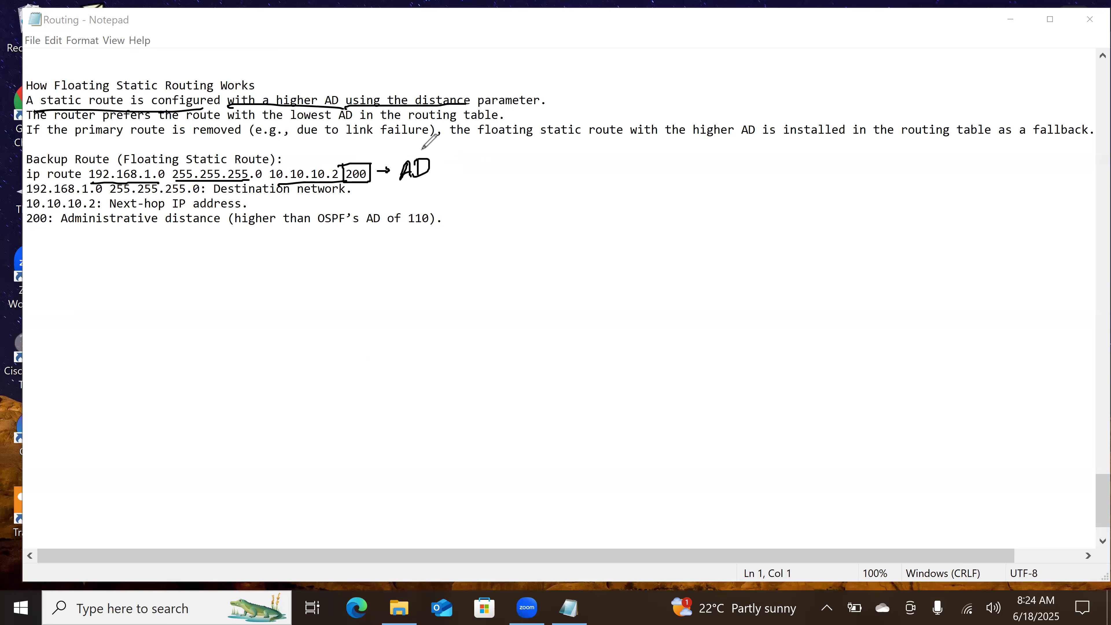
Step: Underline "The router prefers the route with the lowest AD in the routing table" and "the primary route is removed"
{"action": "left_click_drag", "start_coordinate": [33, 126], "coordinate": [201, 126]}
{"action": "left_click_drag", "start_coordinate": [306, 120], "coordinate": [510, 120]}
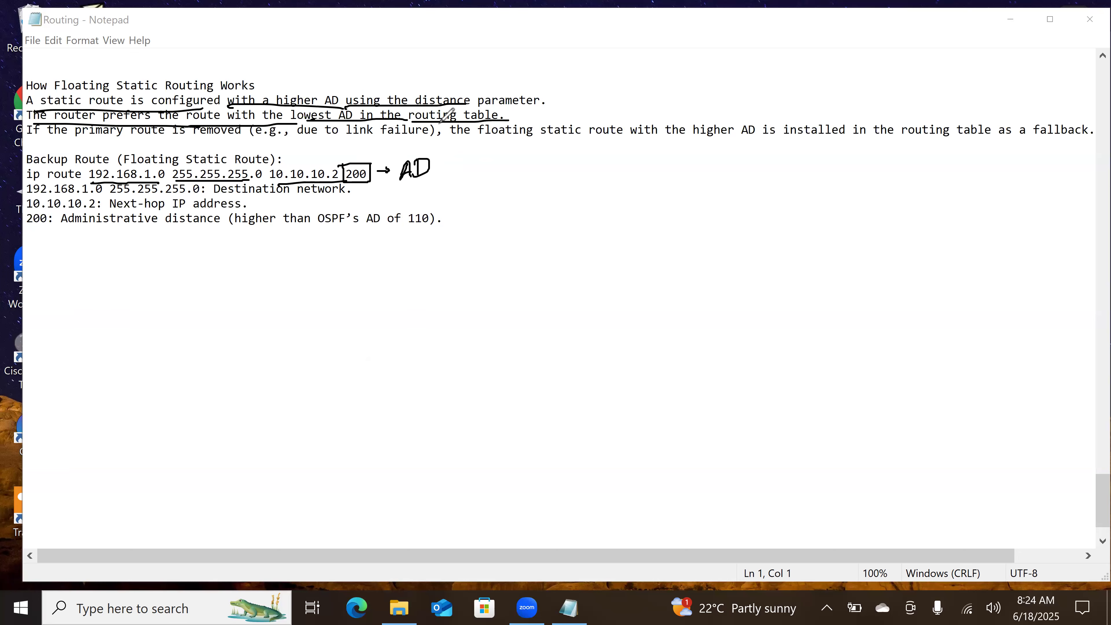
{"action": "left_click_drag", "start_coordinate": [41, 141], "coordinate": [225, 139]}
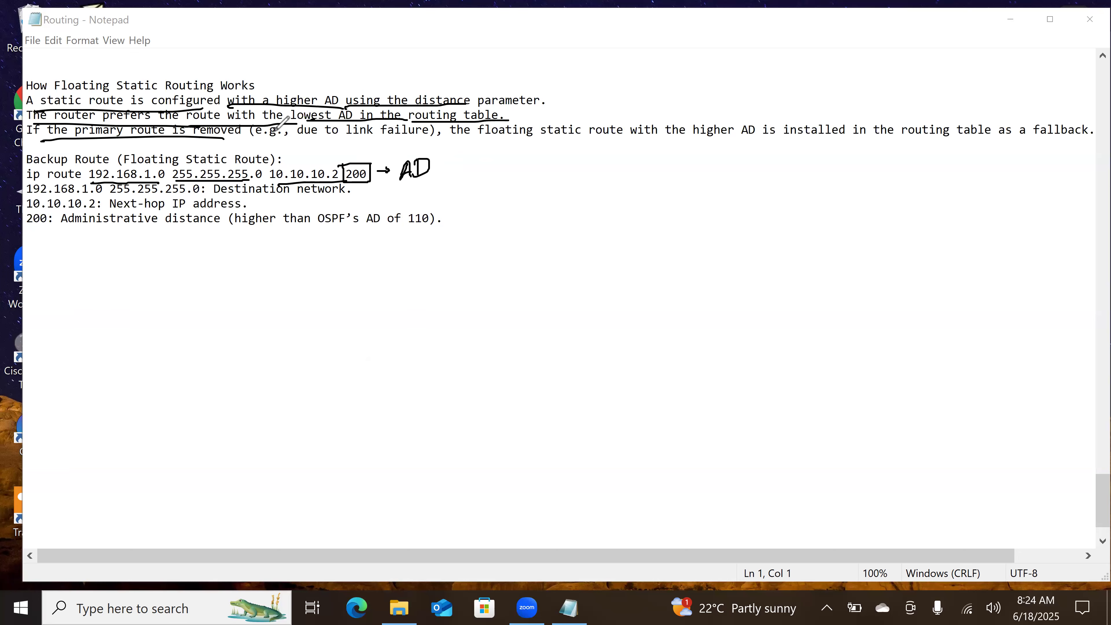
Step: Underline "due to link failure" and "floating static route with the higher AD is installed in the routing", and clear all annotations
{"action": "left_click_drag", "start_coordinate": [315, 142], "coordinate": [434, 138]}
{"action": "left_click_drag", "start_coordinate": [486, 143], "coordinate": [947, 138]}
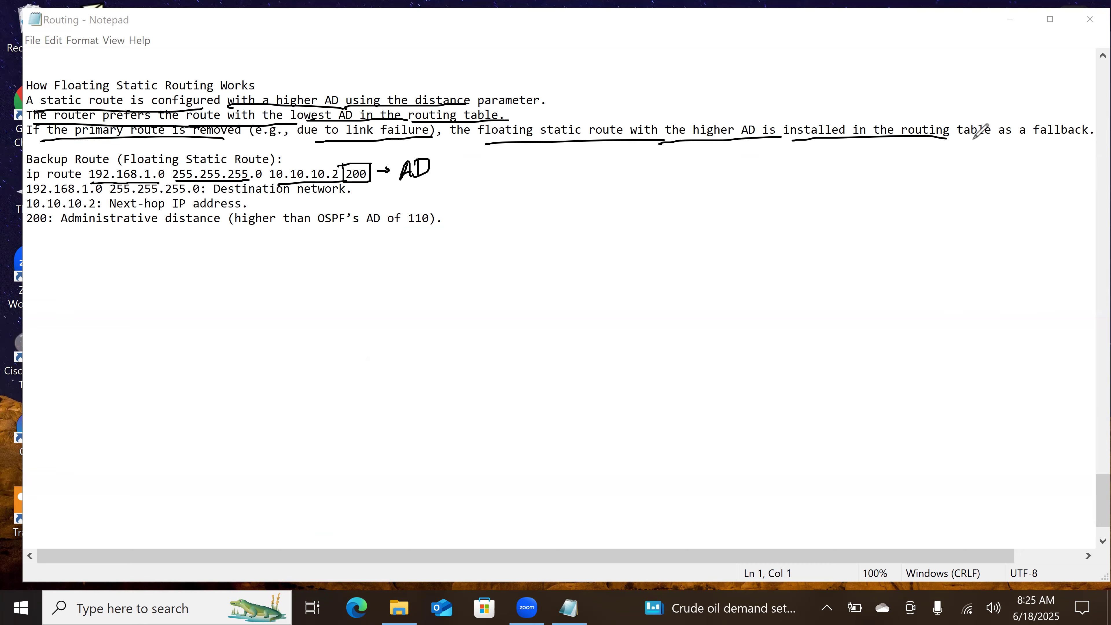
{"action": "key", "text": "Escape"}
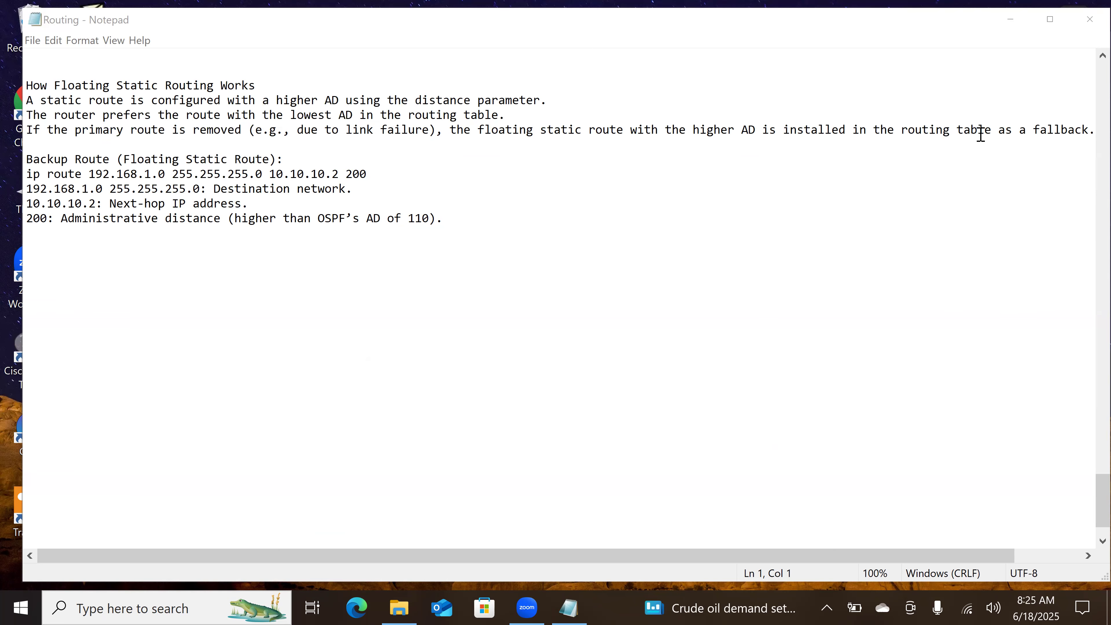
Step: Open the routing file from the desktop in Cisco Packet Tracer and place three 2911 routers in a triangle on an empty workspace area
{"action": "left_click", "coordinate": [1010, 19]}
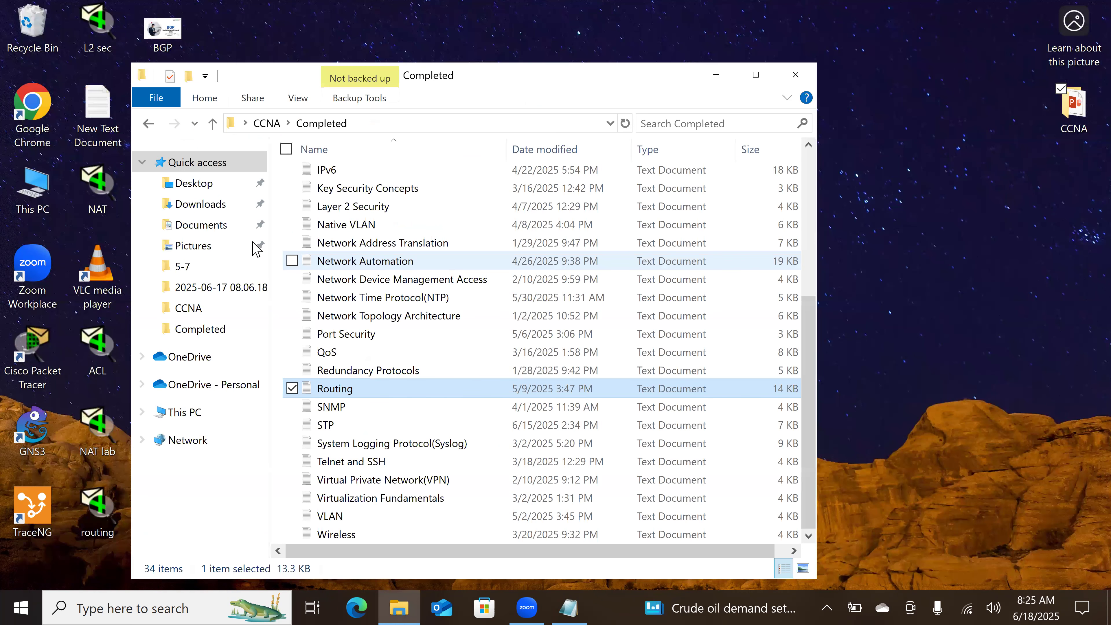
{"action": "double_click", "coordinate": [87, 507]}
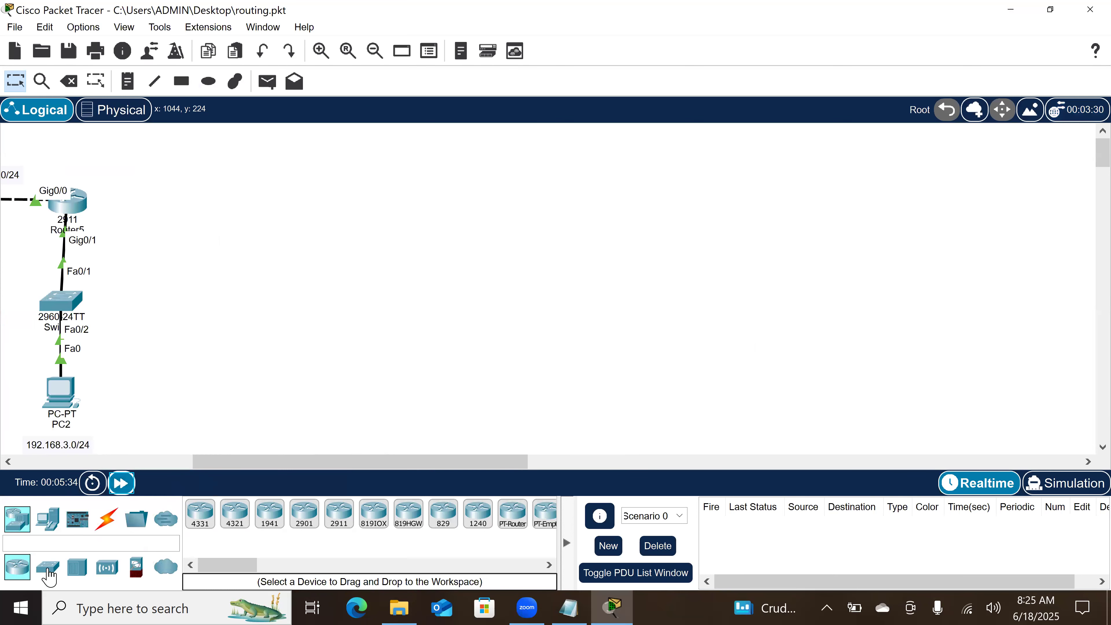
{"action": "left_click_drag", "start_coordinate": [340, 523], "coordinate": [265, 176]}
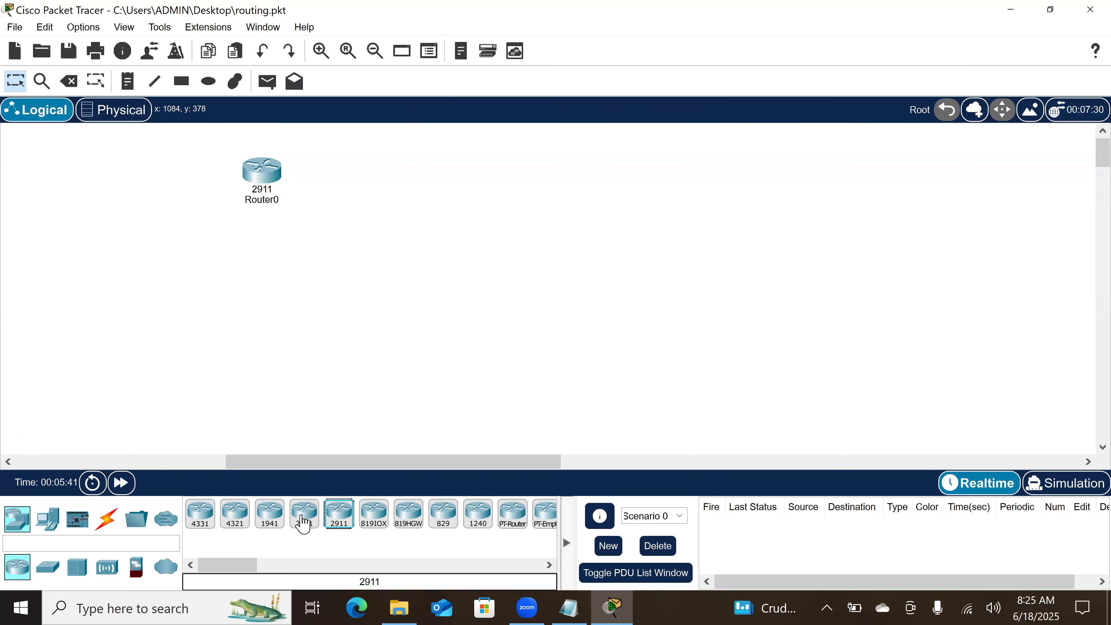
{"action": "left_click_drag", "start_coordinate": [342, 514], "coordinate": [95, 322]}
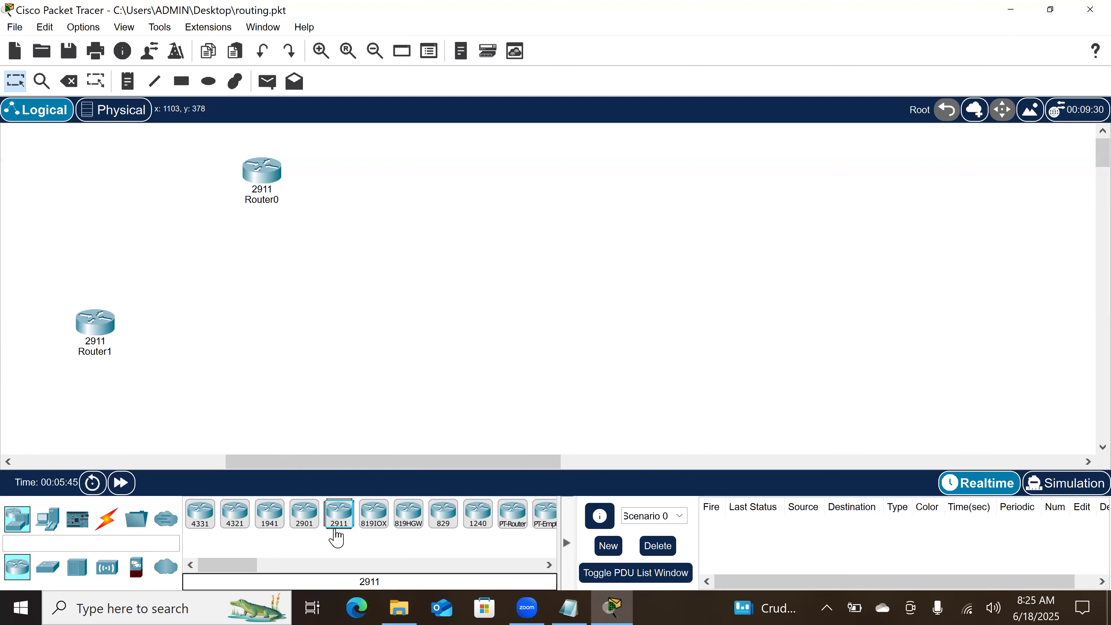
{"action": "left_click_drag", "start_coordinate": [339, 527], "coordinate": [372, 320]}
{"action": "left_click_drag", "start_coordinate": [101, 318], "coordinate": [164, 318]}
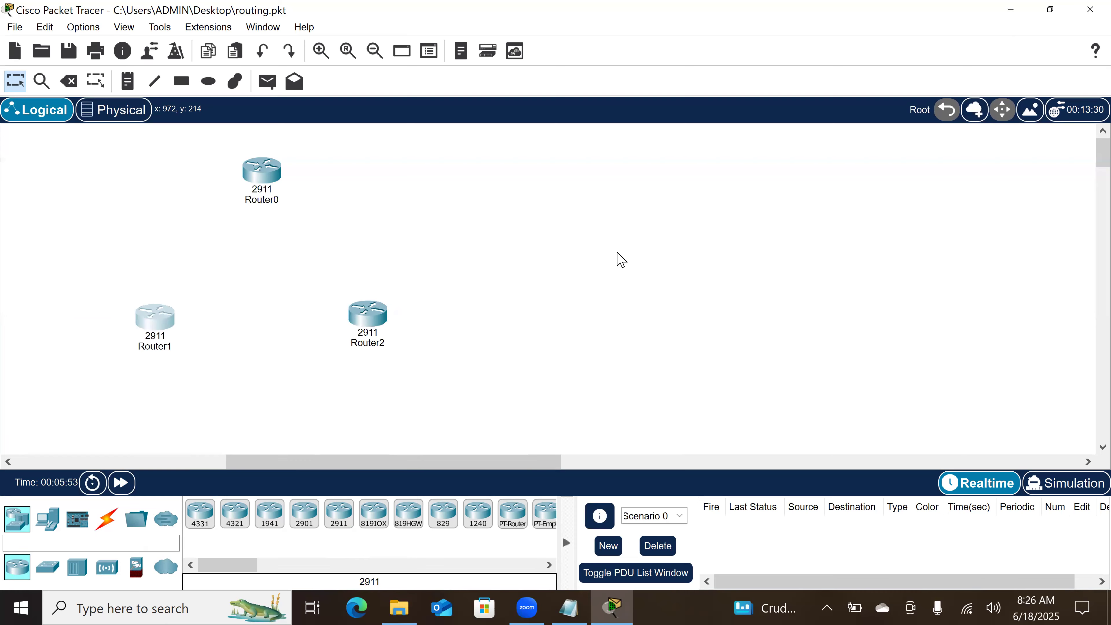
Step: Connect Router0 to Router1 with an automatically chosen cable, linking their Gig0/0 ports
{"action": "left_click", "coordinate": [106, 519]}
{"action": "left_click", "coordinate": [200, 520]}
{"action": "left_click", "coordinate": [156, 321]}
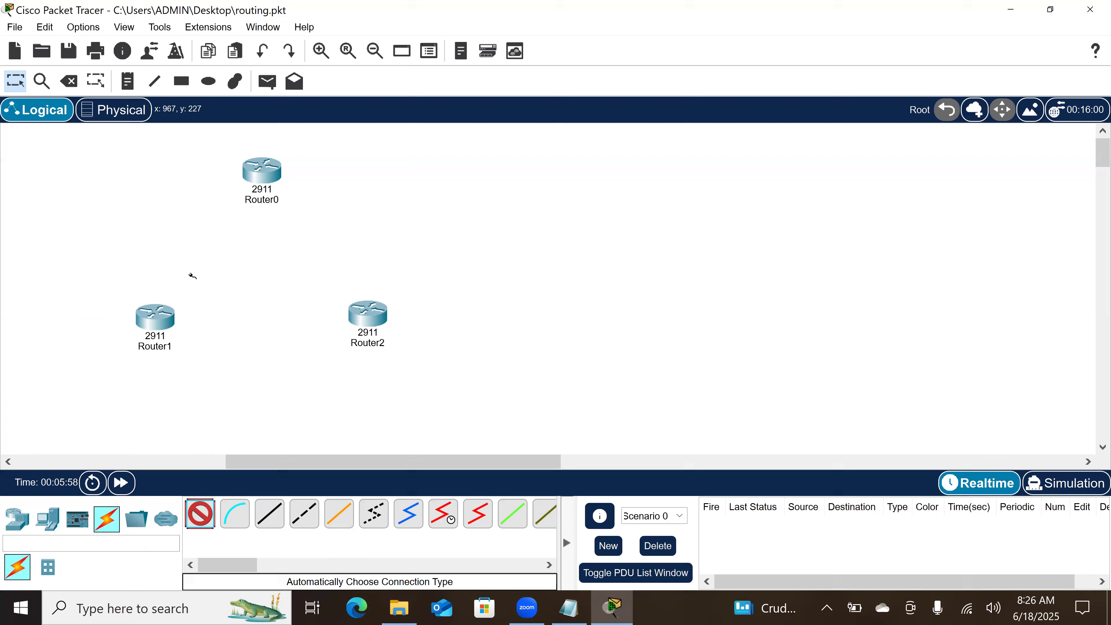
{"action": "left_click", "coordinate": [257, 177]}
{"action": "left_click", "coordinate": [272, 174]}
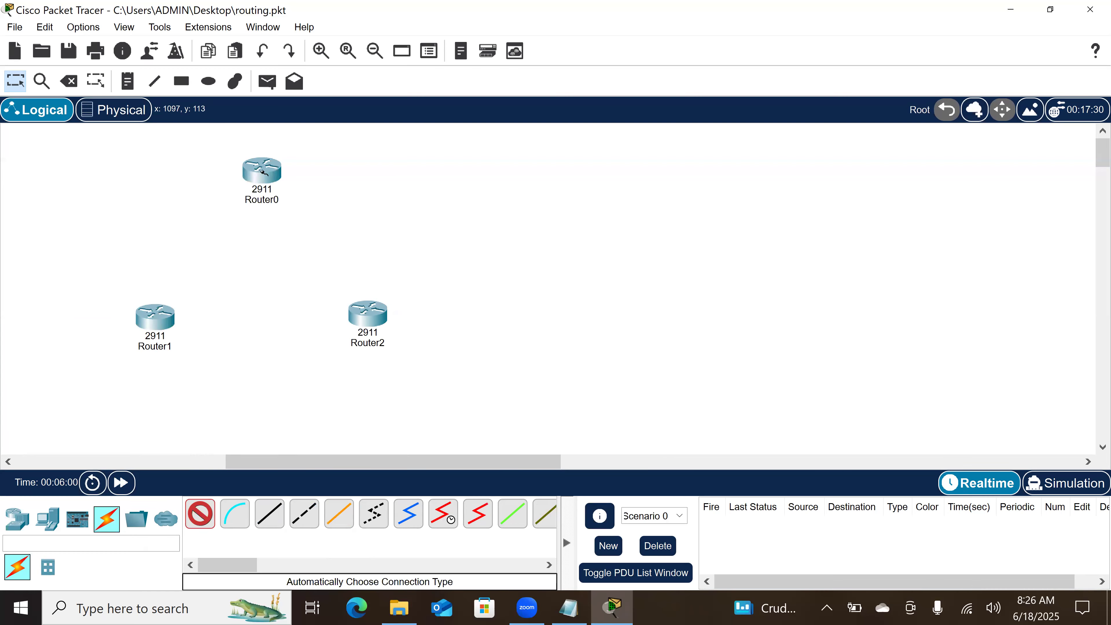
{"action": "left_click", "coordinate": [263, 171]}
{"action": "left_click", "coordinate": [153, 329]}
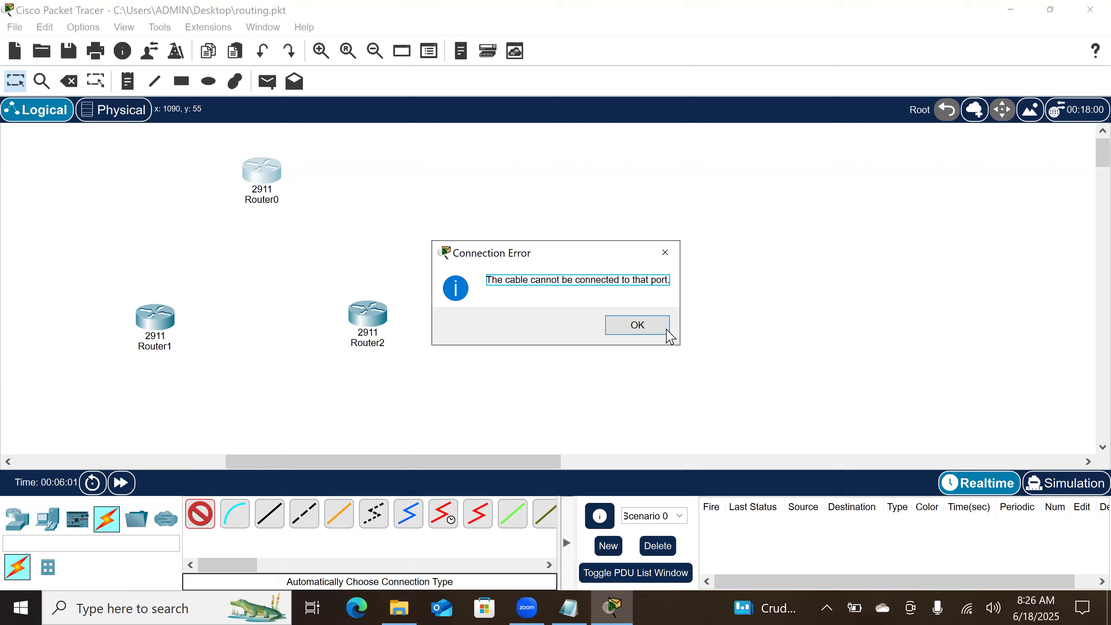
{"action": "left_click", "coordinate": [638, 326]}
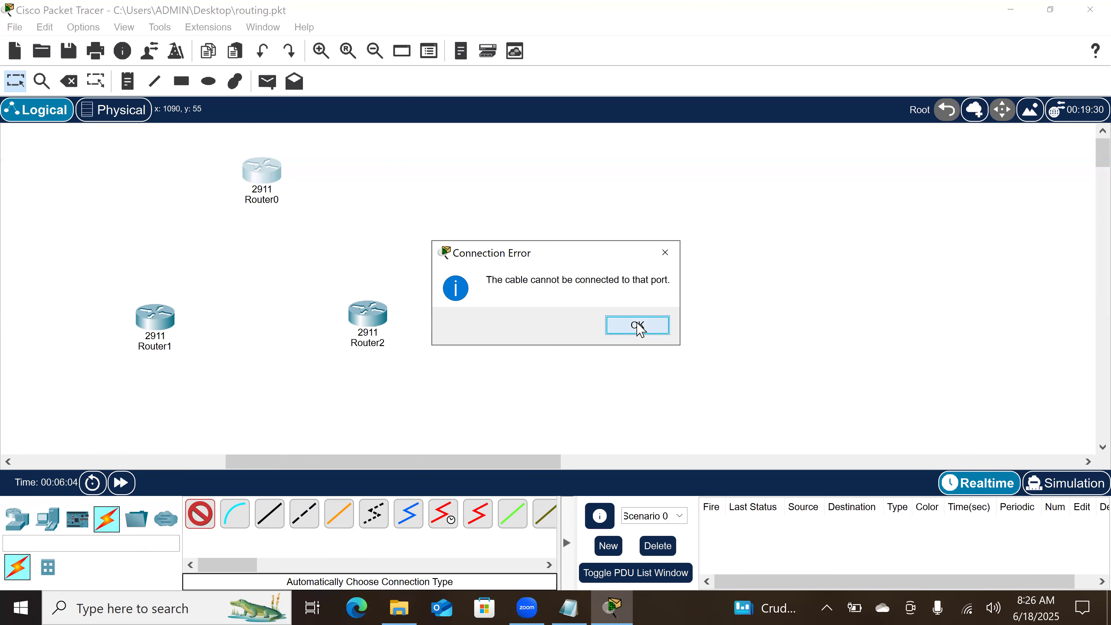
{"action": "left_click", "coordinate": [162, 333]}
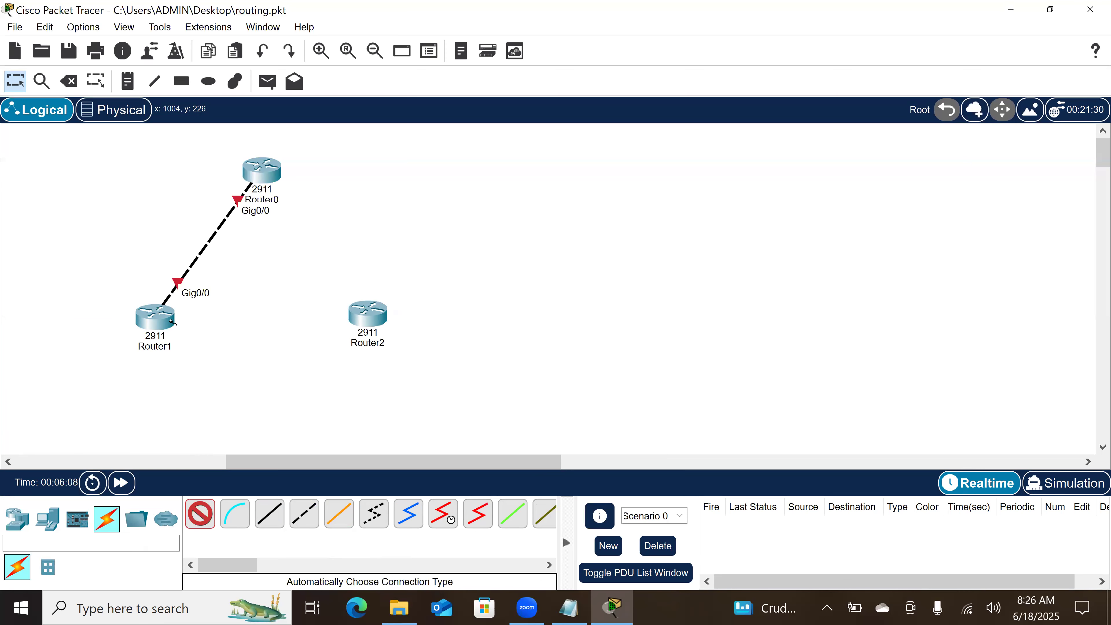
Step: Close the triangle with automatically chosen cables from Router1 to Router2 and from Router2 to Router0
{"action": "left_click", "coordinate": [368, 313]}
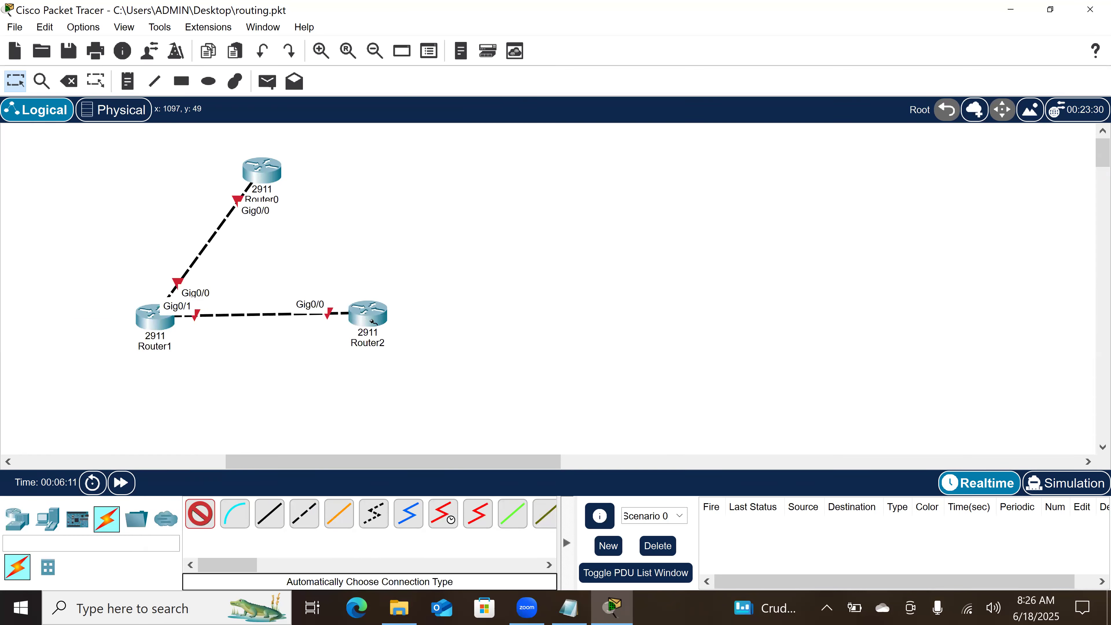
{"action": "left_click", "coordinate": [374, 310]}
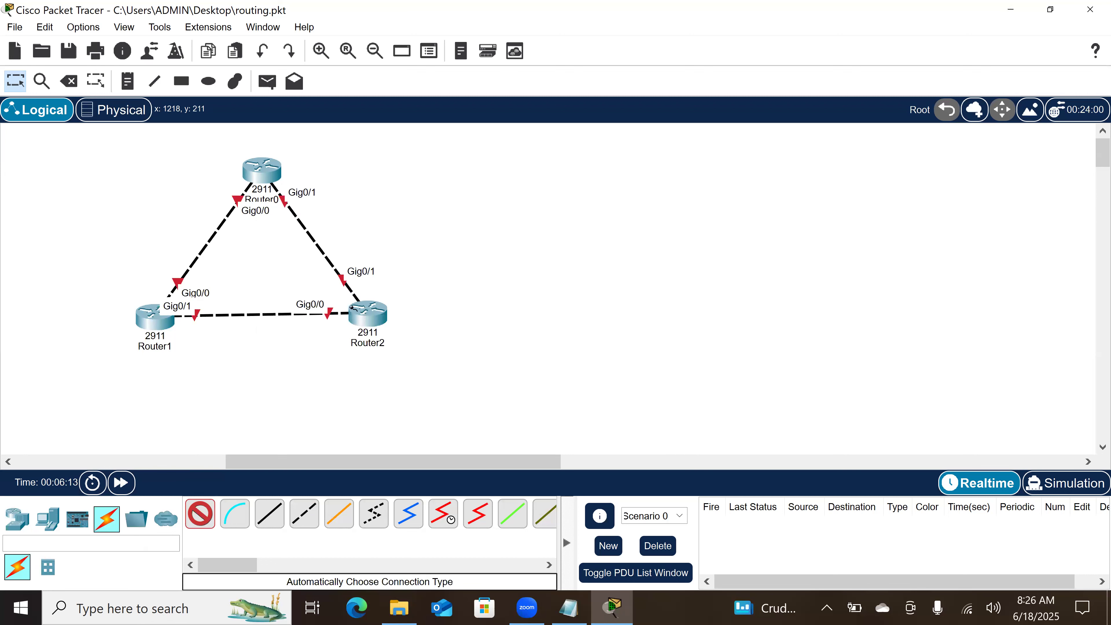
{"action": "key", "text": "Escape"}
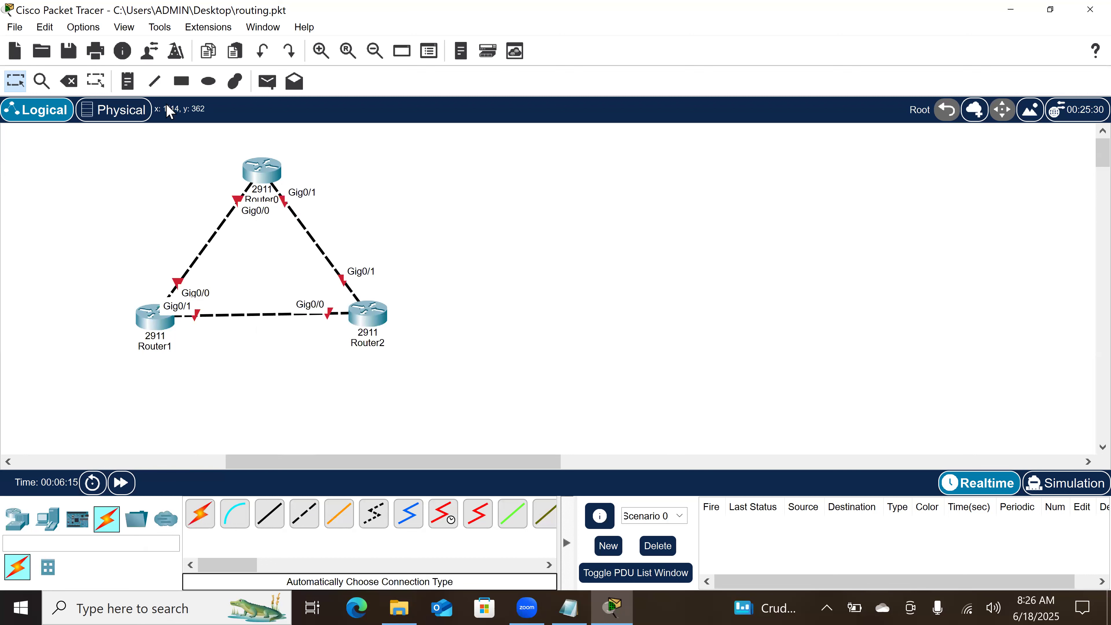
Step: Label the Router0–Router1 link 192.168.1.0/24 and the Router0–Router2 link 192.168.2.0/24 with text notes
{"action": "left_click", "coordinate": [127, 81]}
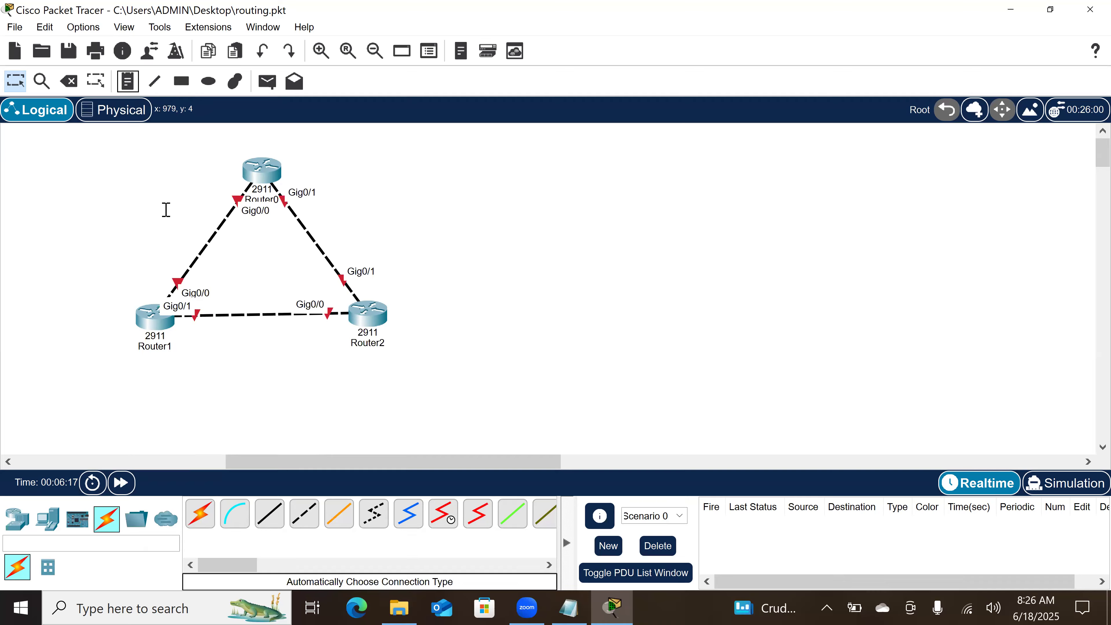
{"action": "left_click", "coordinate": [119, 218]}
{"action": "type", "text": "192.168.1.0/24"}
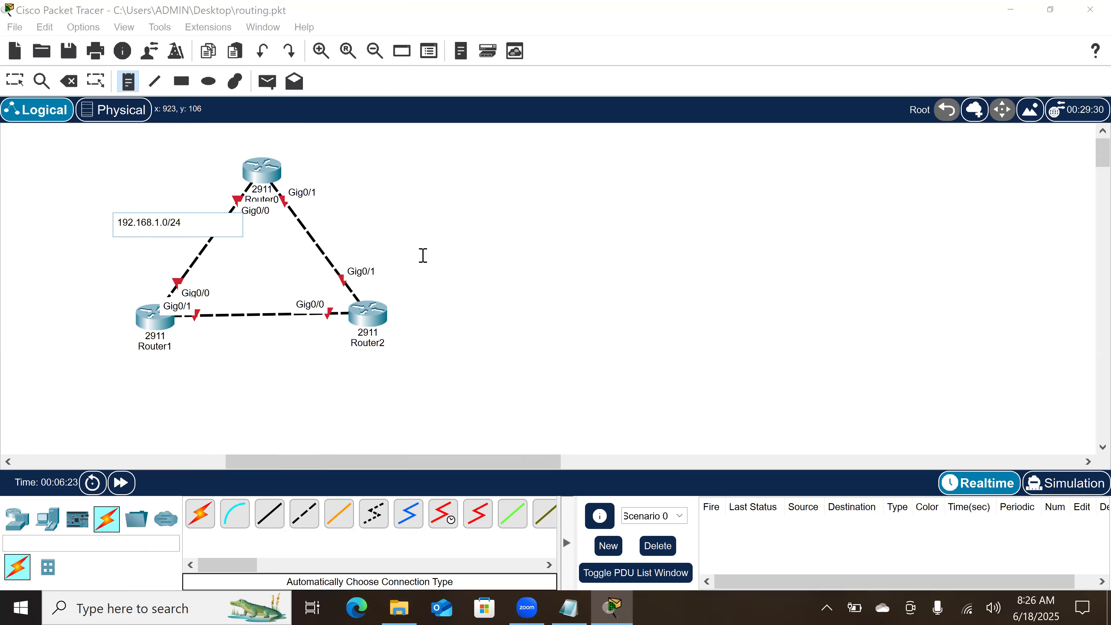
{"action": "left_click", "coordinate": [321, 224]}
{"action": "type", "text": "192.168.2.0/24"}
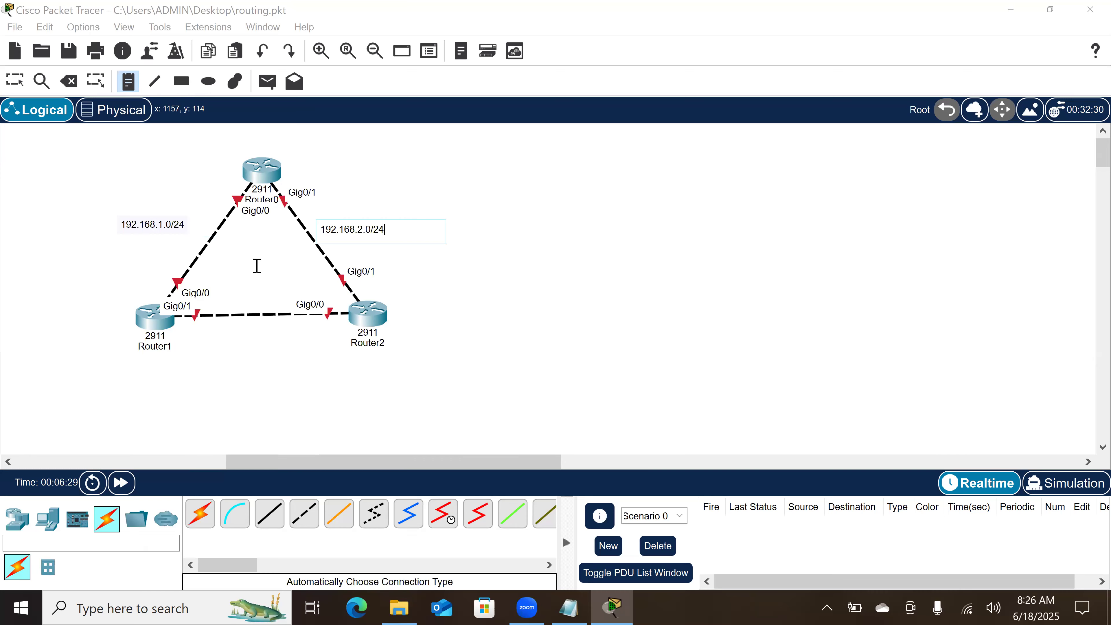
Step: Label the Router1–Router2 link 192.168.3.0/24 with a text note
{"action": "left_click", "coordinate": [208, 338]}
{"action": "type", "text": "192.16"}
{"action": "type", "text": "8.3."}
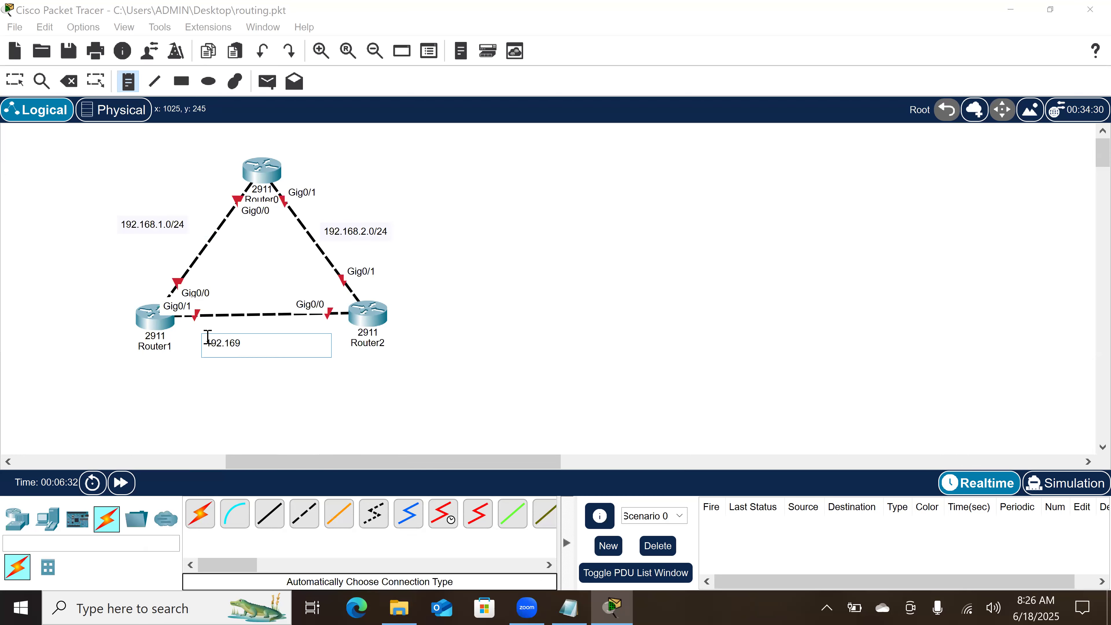
{"action": "type", "text": "0/24"}
{"action": "key", "text": "Escape"}
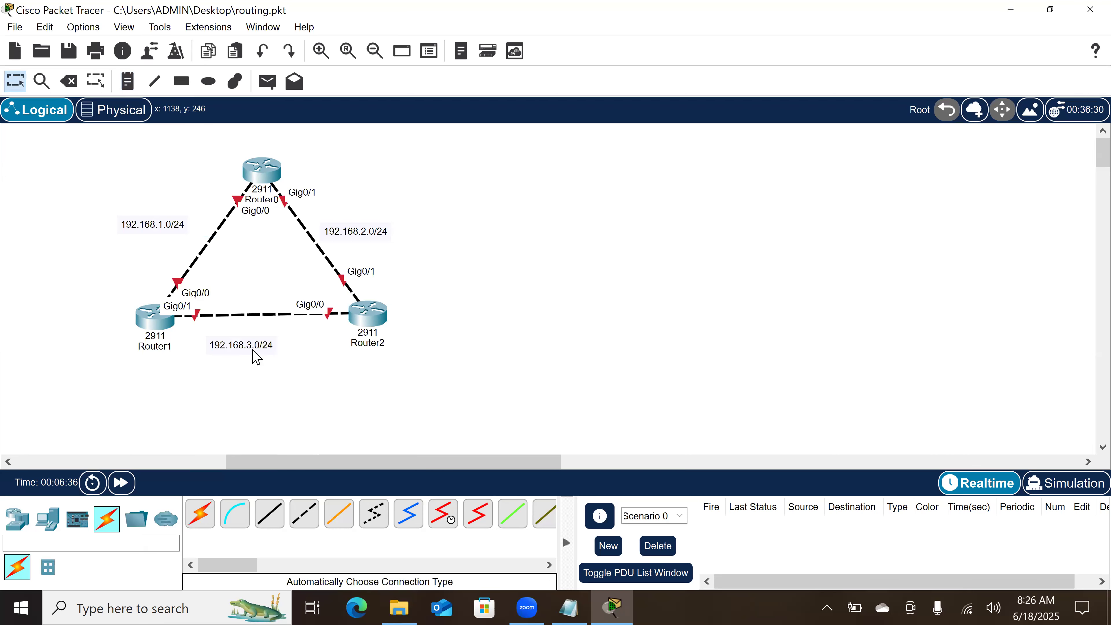
Step: Move the 192.168.3.0/24 and 192.168.1.0/24 notes closer to their links
{"action": "left_click_drag", "start_coordinate": [271, 355], "coordinate": [291, 344]}
{"action": "left_click", "coordinate": [360, 240]}
{"action": "double_click", "coordinate": [360, 240]}
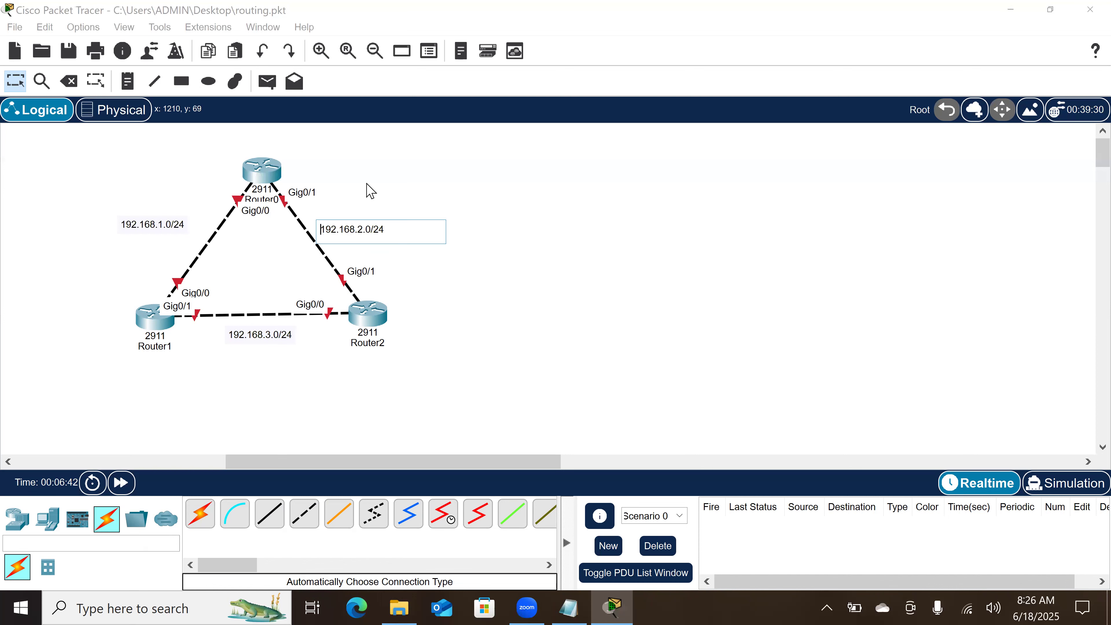
{"action": "key", "text": "Escape"}
{"action": "left_click", "coordinate": [177, 232]}
{"action": "left_click_drag", "start_coordinate": [179, 236], "coordinate": [193, 241]}
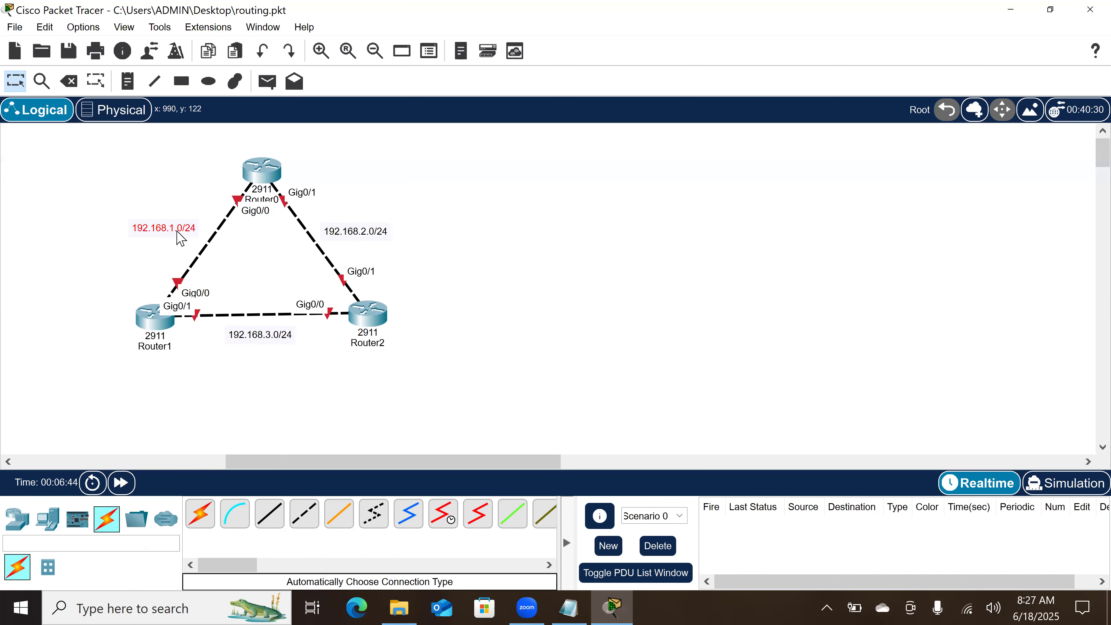
Step: On the 192.168.1.0/24 link, add the host address notes .2 beside Router0 and .1 beside Router1
{"action": "left_click", "coordinate": [122, 83]}
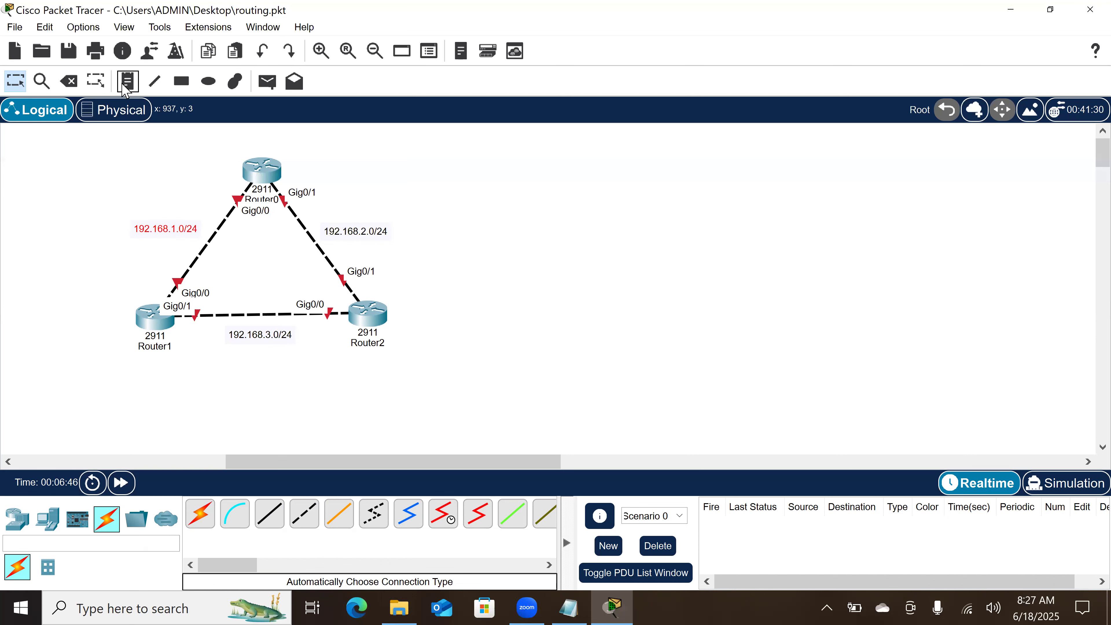
{"action": "left_click", "coordinate": [205, 178]}
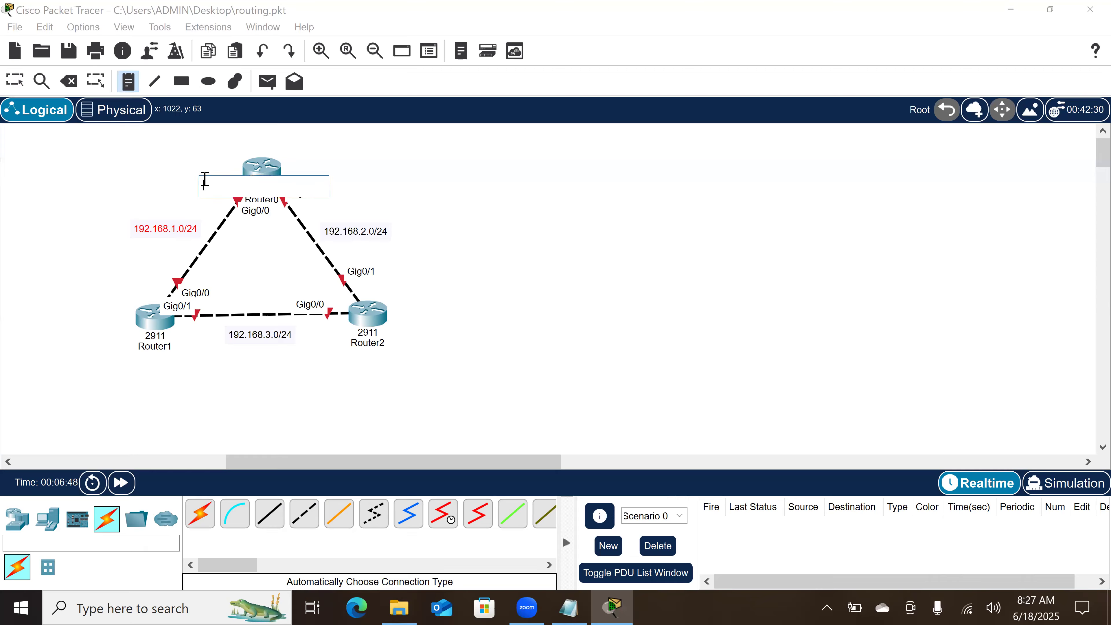
{"action": "type", "text": ".2"}
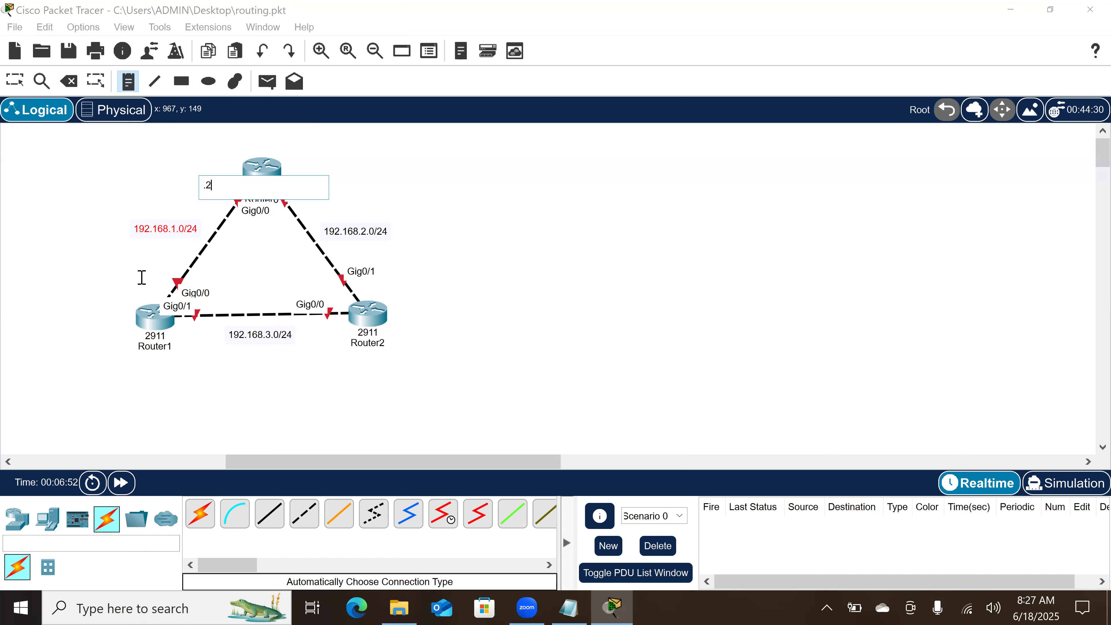
{"action": "left_click", "coordinate": [141, 283]}
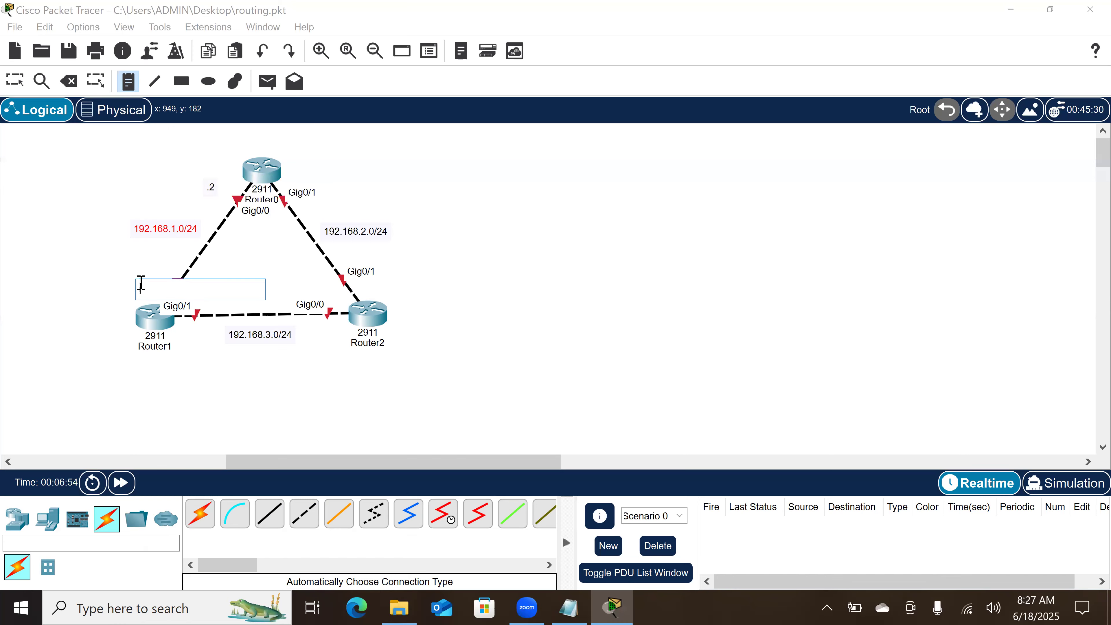
{"action": "type", "text": ".1"}
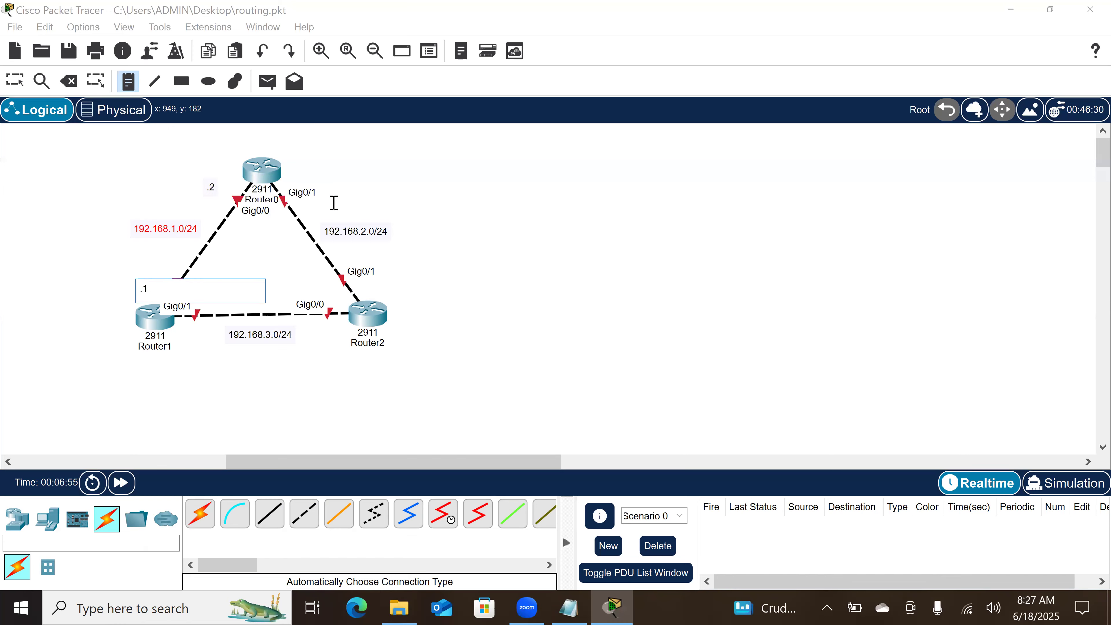
Step: On the 192.168.3.0/24 link, add the host address notes .1 beside Router1 and .2 beside Router2
{"action": "left_click", "coordinate": [184, 339]}
{"action": "type", "text": "0"}
{"action": "key", "text": "BackSpace"}
{"action": "type", "text": ".1"}
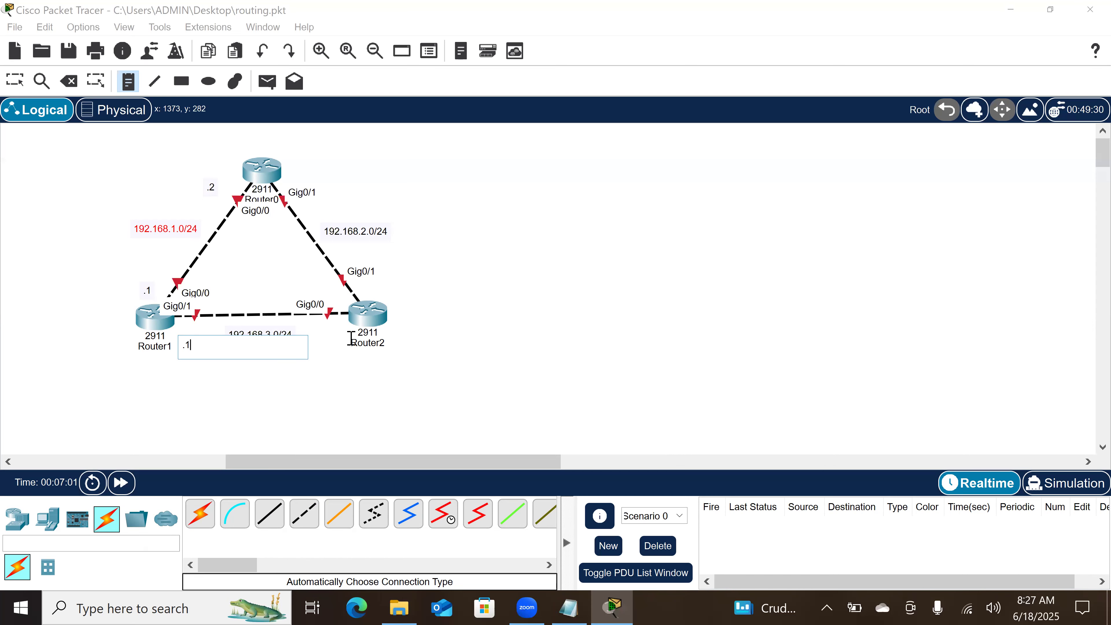
{"action": "left_click", "coordinate": [333, 337]}
{"action": "type", "text": ".2"}
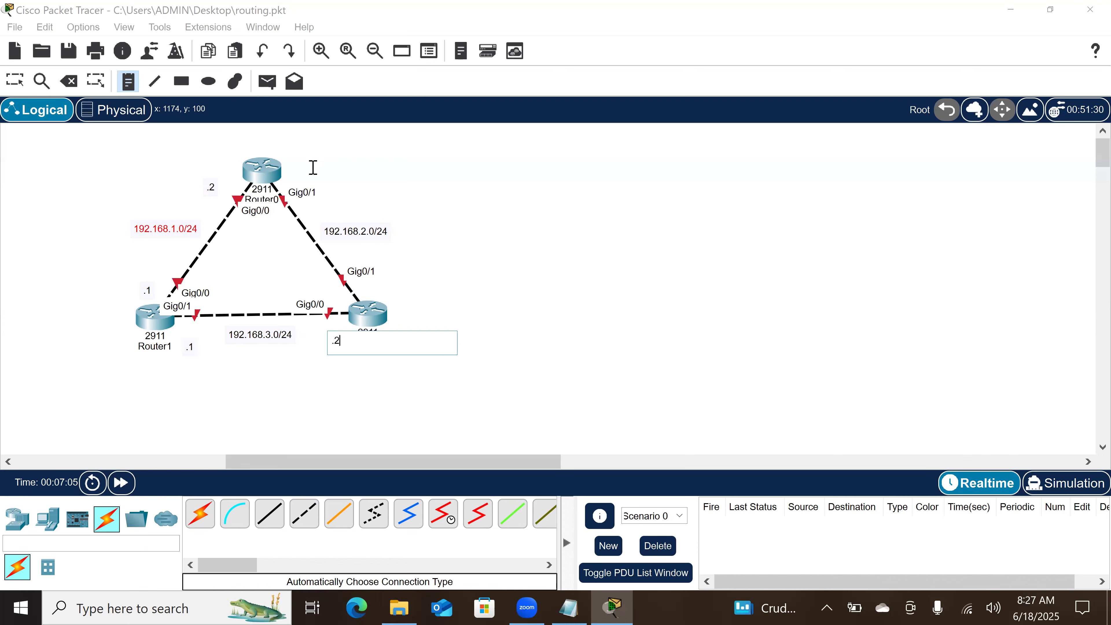
Step: On the 192.168.2.0/24 link, add the host address notes .2 beside Router0 and .1 beside Router2
{"action": "left_click", "coordinate": [313, 168]}
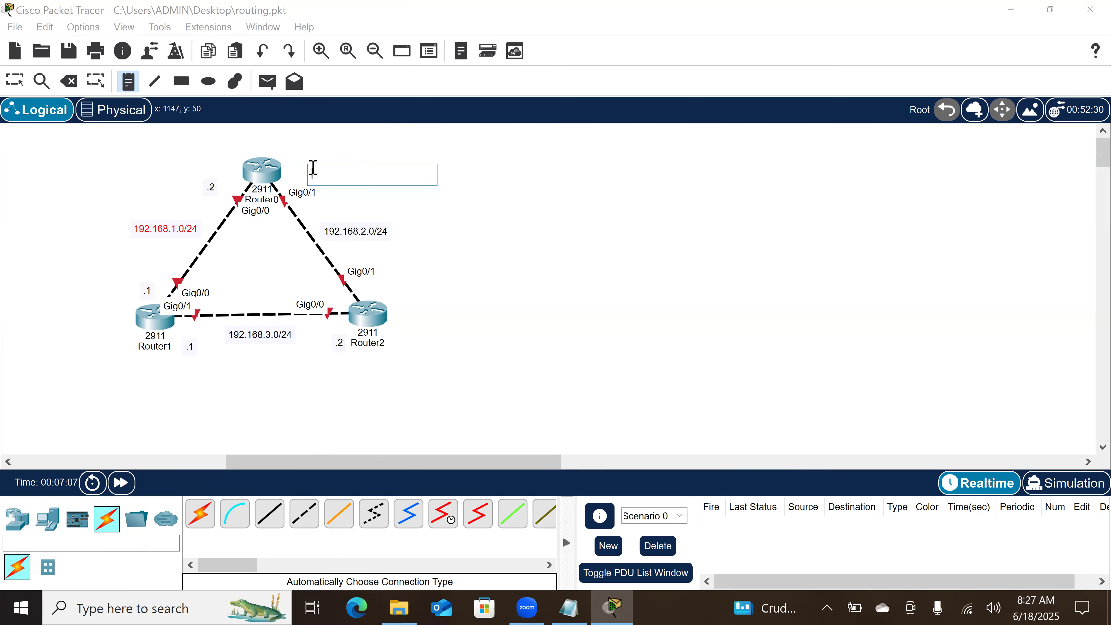
{"action": "type", "text": ".2"}
{"action": "left_click", "coordinate": [387, 273]}
{"action": "type", "text": ".1"}
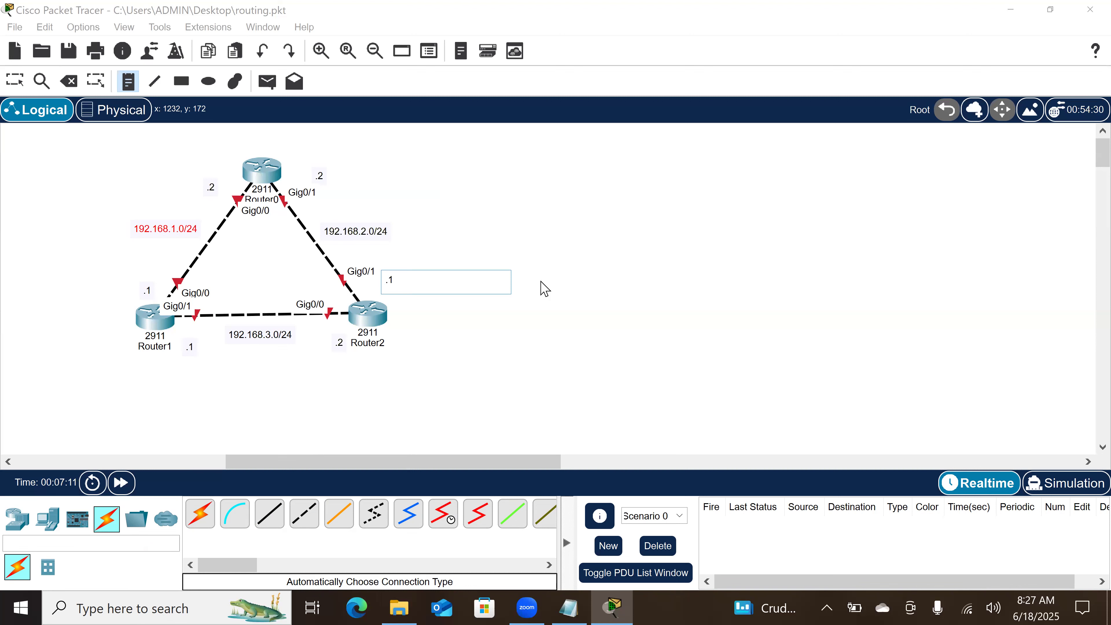
{"action": "key", "text": "Escape"}
{"action": "key", "text": "Escape"}
Step: Move the host address notes on the 192.168.2.0/24 and 192.168.3.0/24 links closer to their router interfaces
{"action": "left_click_drag", "start_coordinate": [396, 290], "coordinate": [375, 294]}
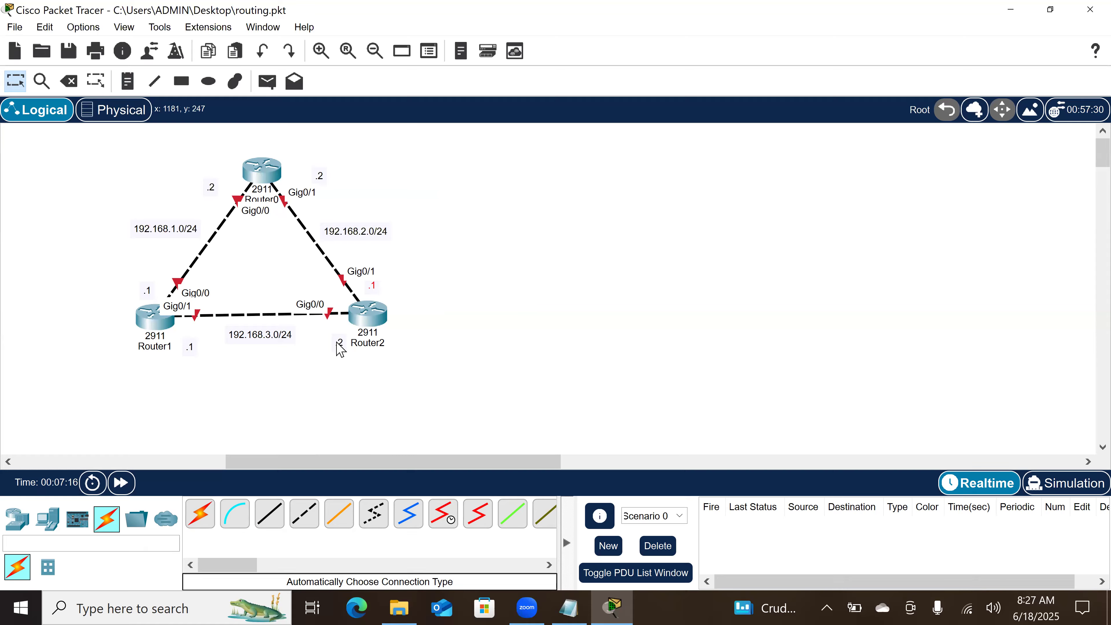
{"action": "mouse_move", "coordinate": [341, 351]}
{"action": "left_mouse_down"}
{"action": "mouse_move", "coordinate": [340, 332]}
{"action": "mouse_move", "coordinate": [340, 344]}
{"action": "left_mouse_up"}
{"action": "left_click_drag", "start_coordinate": [194, 348], "coordinate": [193, 337]}
{"action": "left_click_drag", "start_coordinate": [321, 178], "coordinate": [332, 201]}
{"action": "left_click", "coordinate": [543, 207]}
Step: On Router0, assign IP address 192.168.1.2 with mask 255.255.255.0 to the GigabitEthernet 0/0 interface
{"action": "left_click", "coordinate": [268, 185]}
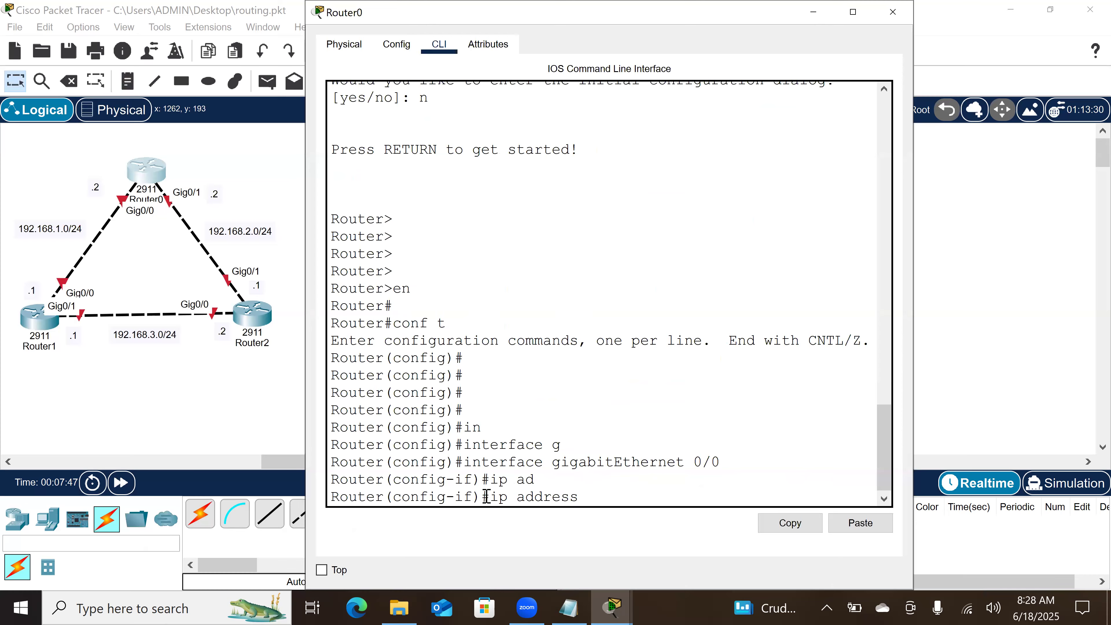
{"action": "type", "text": "192.168.1.2"}
{"action": "type", "text": "255."}
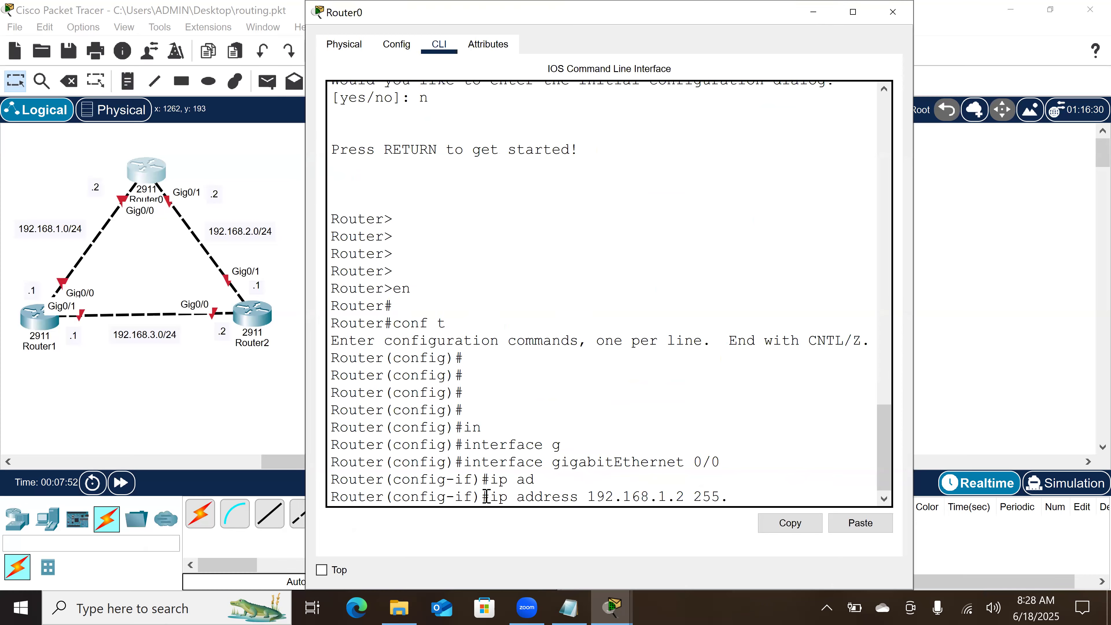
{"action": "type", "text": "255.255."}
{"action": "type", "text": "0"}
{"action": "key", "text": "Return"}
Step: Enable Router0's GigabitEthernet 0/0 interface with no shutdown and return to global configuration mode
{"action": "type", "text": "no s"}
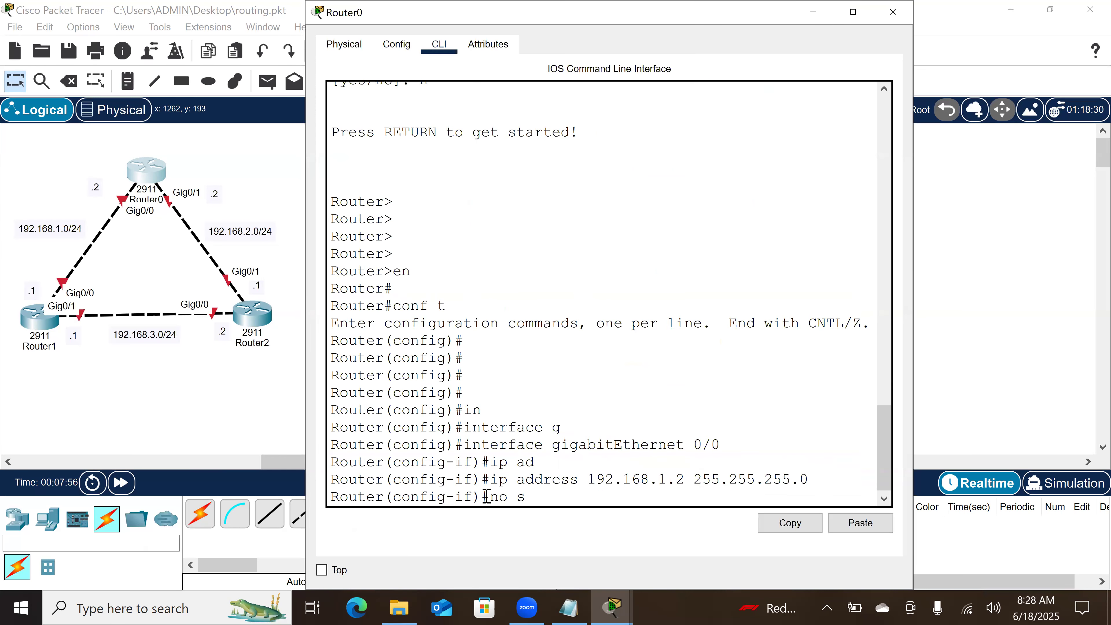
{"action": "type", "text": "hu"}
{"action": "key", "text": "Tab"}
{"action": "key", "text": "Return"}
{"action": "key", "text": "Return"}
{"action": "key", "text": "Return"}
{"action": "key", "text": "Return"}
{"action": "type", "text": "ex"}
{"action": "key", "text": "Return"}
{"action": "key", "text": "Return"}
{"action": "key", "text": "Return"}
Step: Assign IP address 192.168.2.2 with mask 255.255.255.0 to Router0's GigabitEthernet 0/1 interface
{"action": "type", "text": "in"}
{"action": "key", "text": "Tab"}
{"action": "type", "text": "g"}
{"action": "key", "text": "Tab"}
{"action": "type", "text": "0/1"}
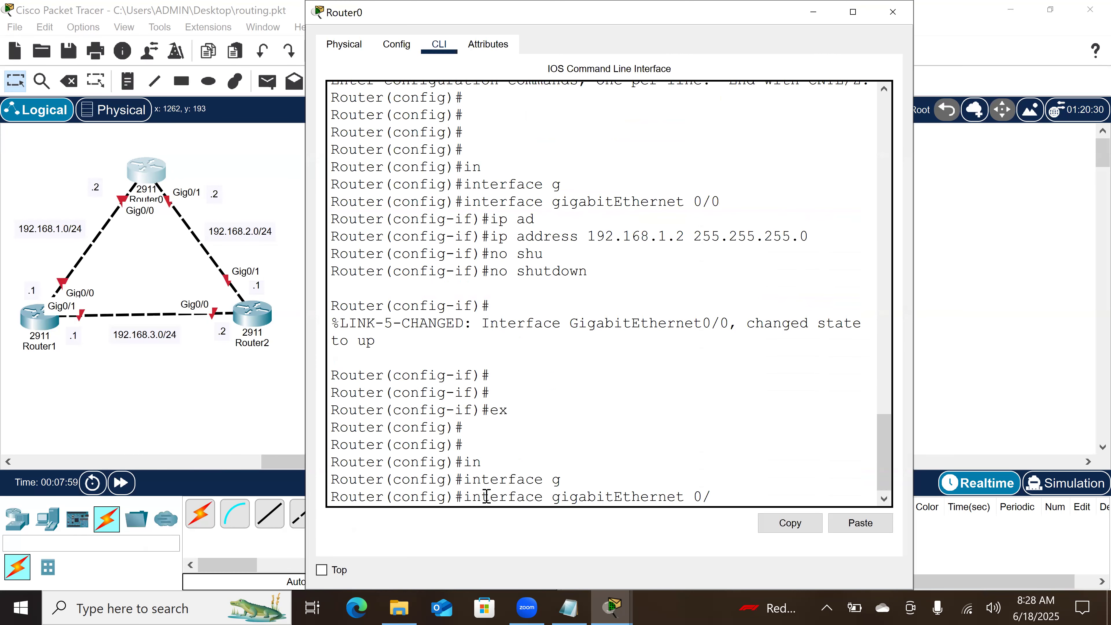
{"action": "key", "text": "Return"}
{"action": "type", "text": "ip ad"}
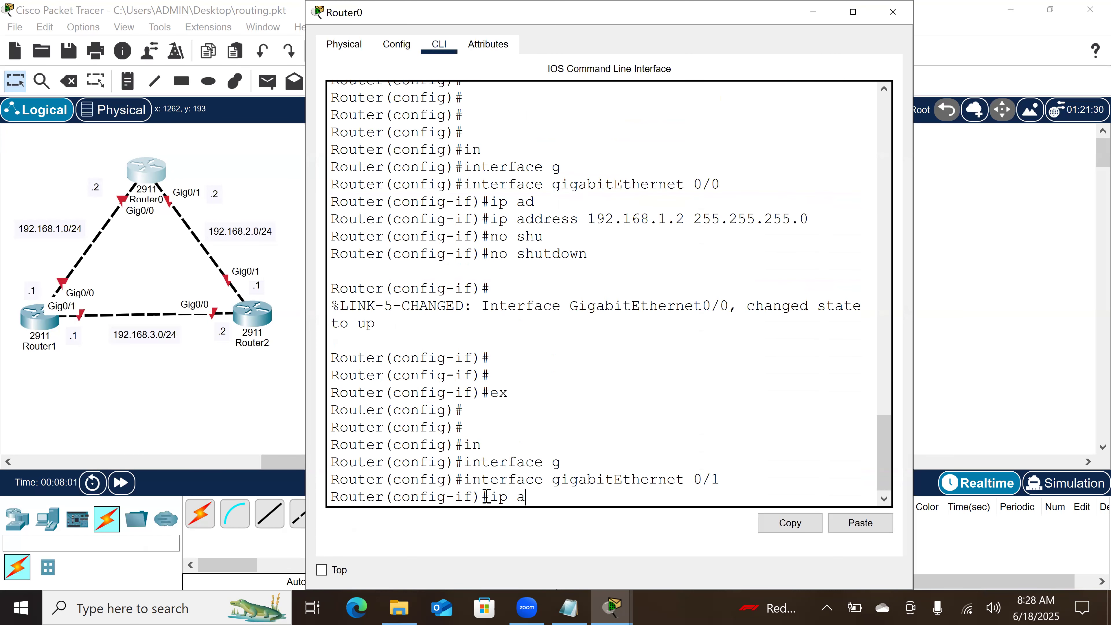
{"action": "key", "text": "Tab"}
{"action": "type", "text": "192.168.2.2"}
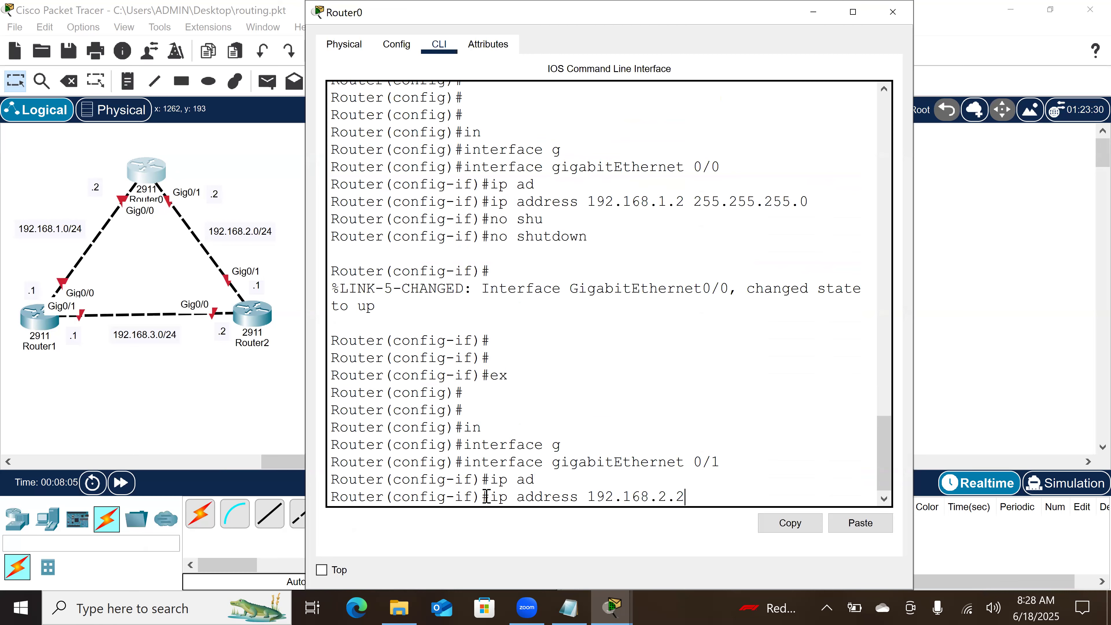
{"action": "type", "text": " 255.255.255.0"}
{"action": "key", "text": "Return"}
Step: Enable Router0's GigabitEthernet 0/1 interface with no shutdown, exit its interface mode and go back to the topology
{"action": "type", "text": "no sh"}
{"action": "key", "text": "Return"}
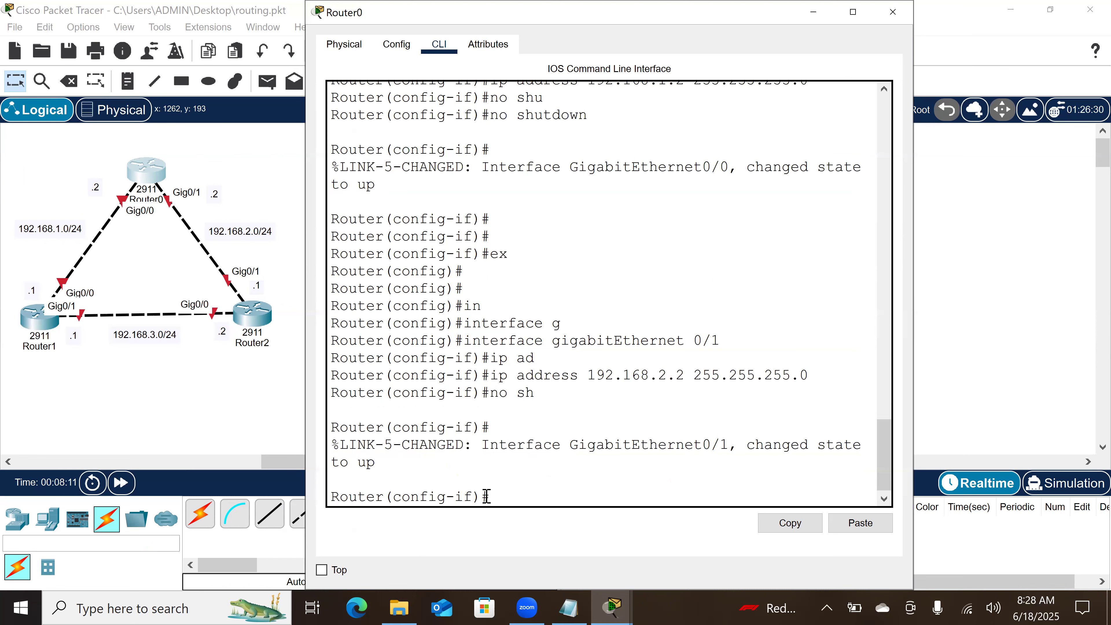
{"action": "key", "text": "Return"}
{"action": "key", "text": "Return"}
{"action": "type", "text": "ex"}
{"action": "key", "text": "Return"}
{"action": "key", "text": "Return"}
{"action": "key", "text": "Return"}
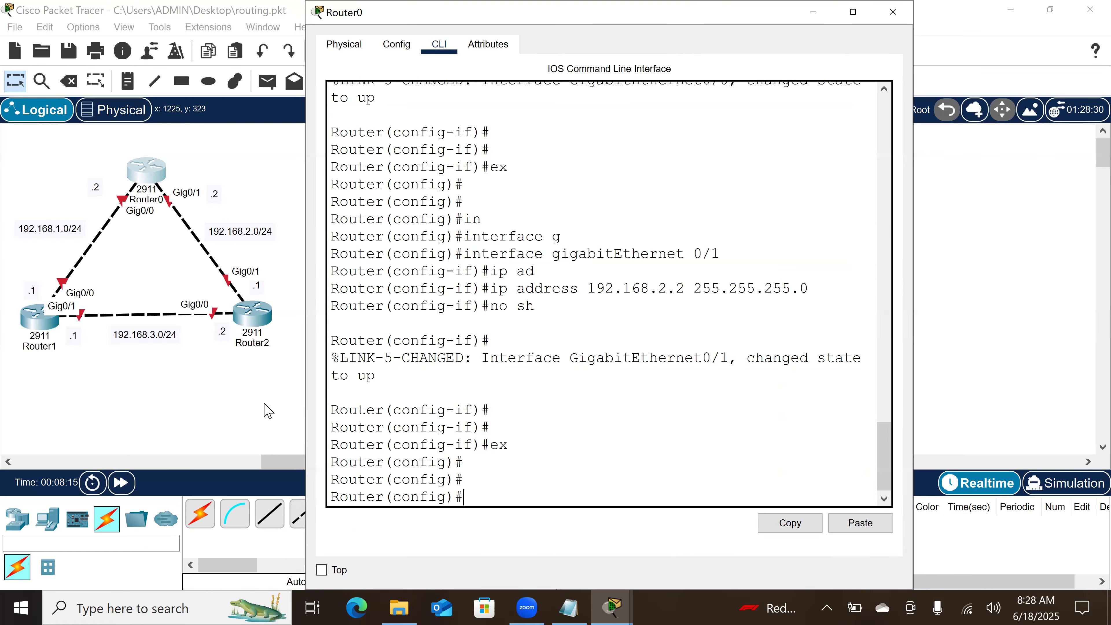
{"action": "left_click", "coordinate": [224, 403]}
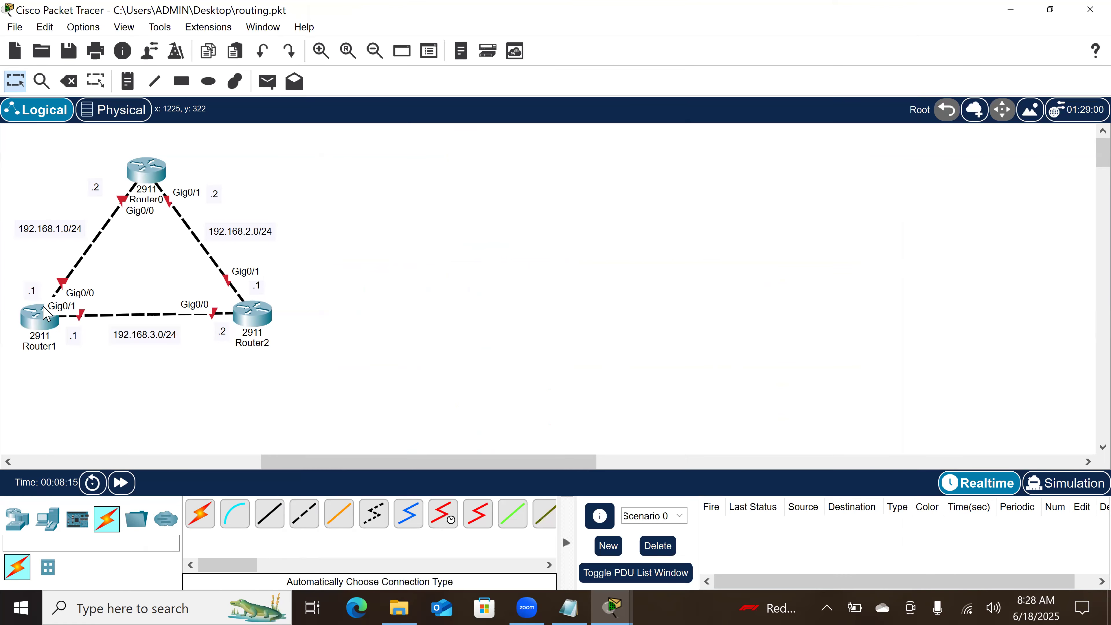
Step: On Router1, assign IP address 192.168.1.1 with mask 255.255.255.0 to the GigabitEthernet 0/0 interface
{"action": "left_click", "coordinate": [38, 329]}
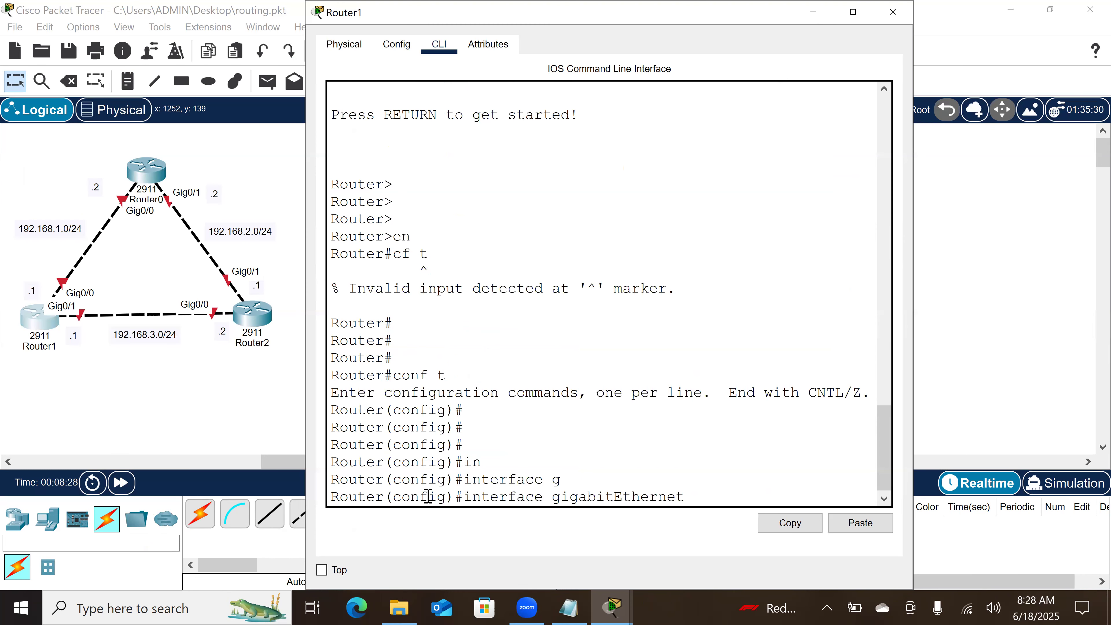
{"action": "type", "text": "0/0"}
{"action": "key", "text": "Return"}
{"action": "type", "text": "ip ad"}
{"action": "key", "text": "Tab"}
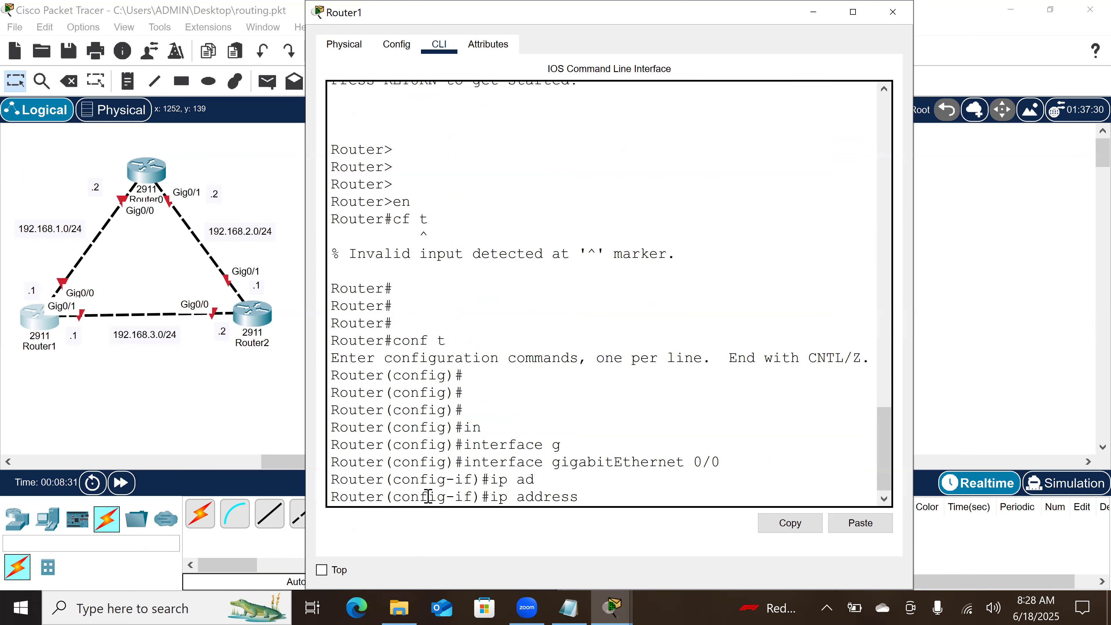
{"action": "type", "text": "192.168.1.1 255.255.255.0"}
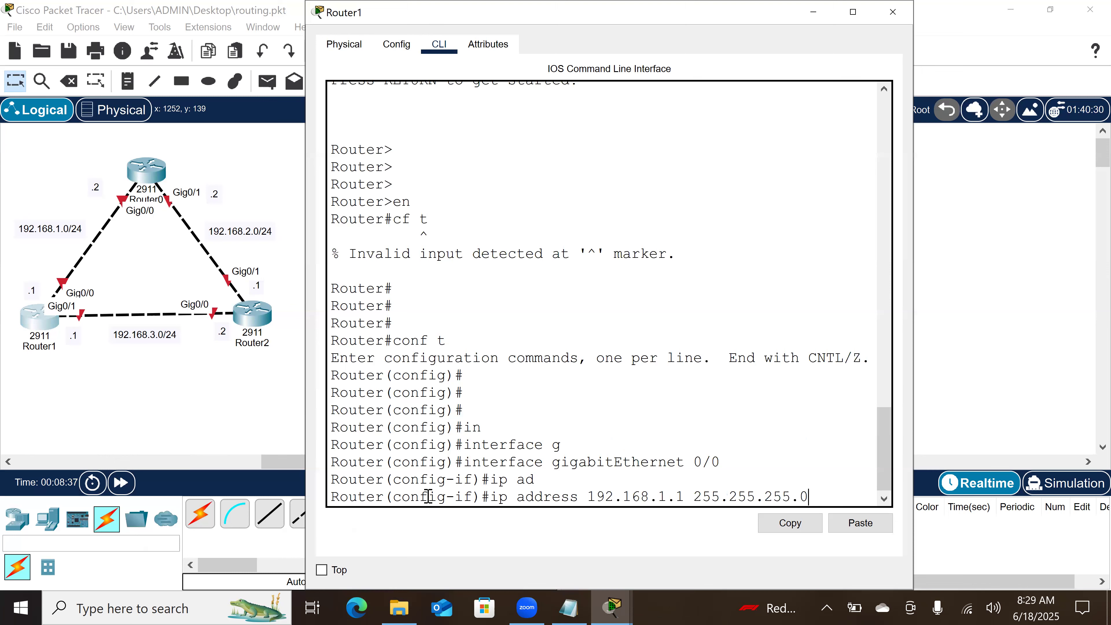
{"action": "key", "text": "Return"}
Step: Enable Router1's GigabitEthernet 0/0 interface with no shutdown and return to global configuration mode
{"action": "type", "text": "no shutdown"}
{"action": "key", "text": "Tab"}
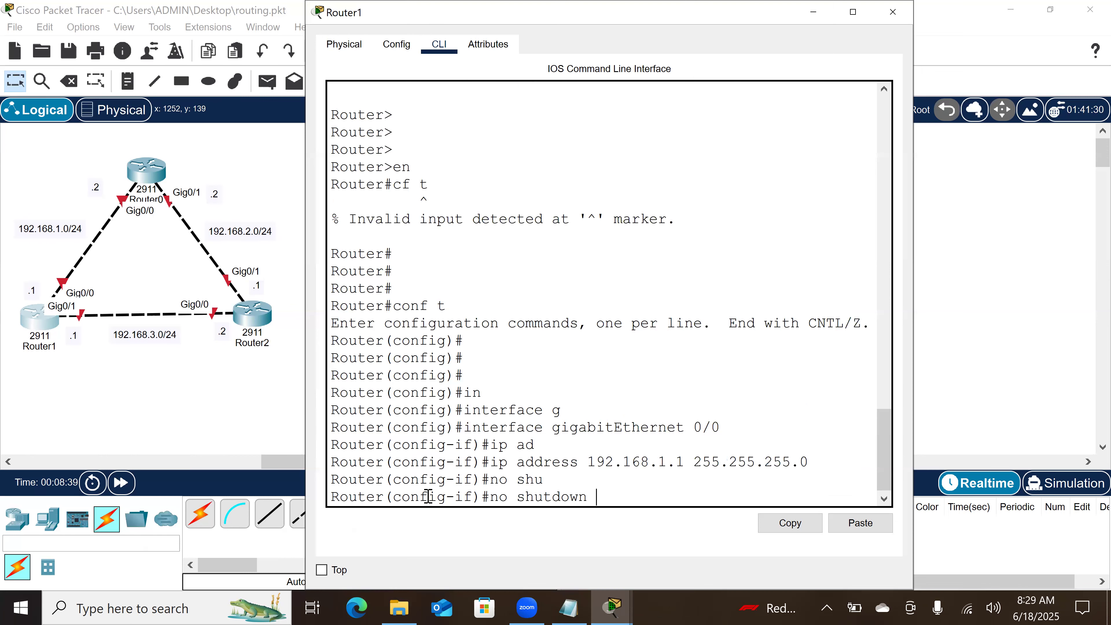
{"action": "key", "text": "Return"}
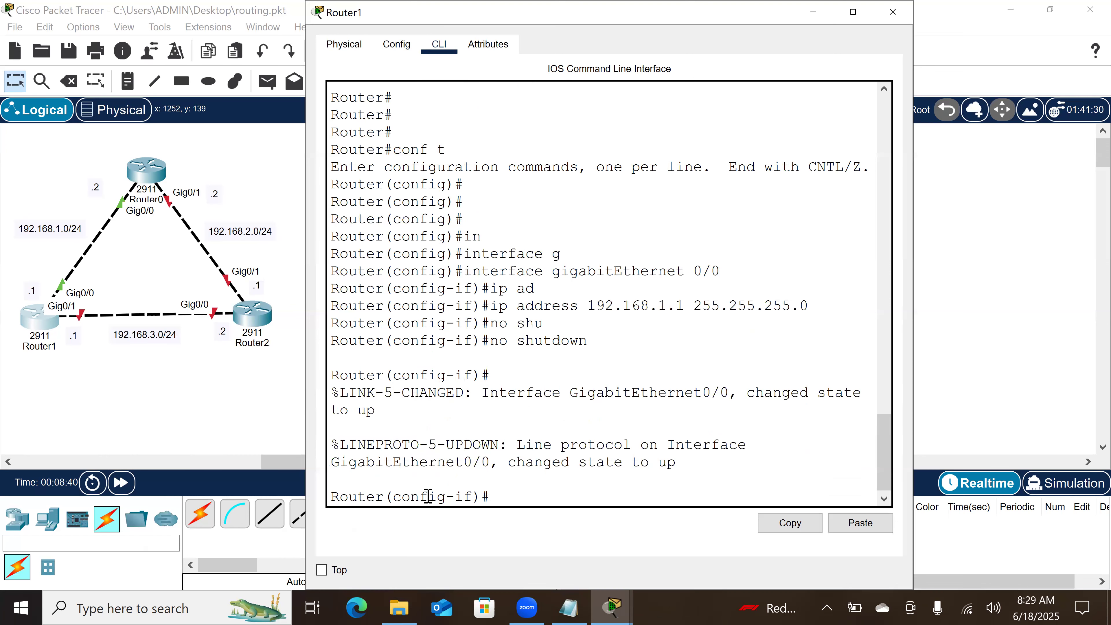
{"action": "key", "text": "Return"}
{"action": "key", "text": "Return"}
{"action": "type", "text": "ex"}
{"action": "key", "text": "Return"}
{"action": "key", "text": "Return"}
{"action": "key", "text": "Return"}
Step: Assign IP address 192.168.3.1 with mask 255.255.255.0 to Router1's GigabitEthernet 0/1 interface
{"action": "type", "text": "in"}
{"action": "key", "text": "Tab"}
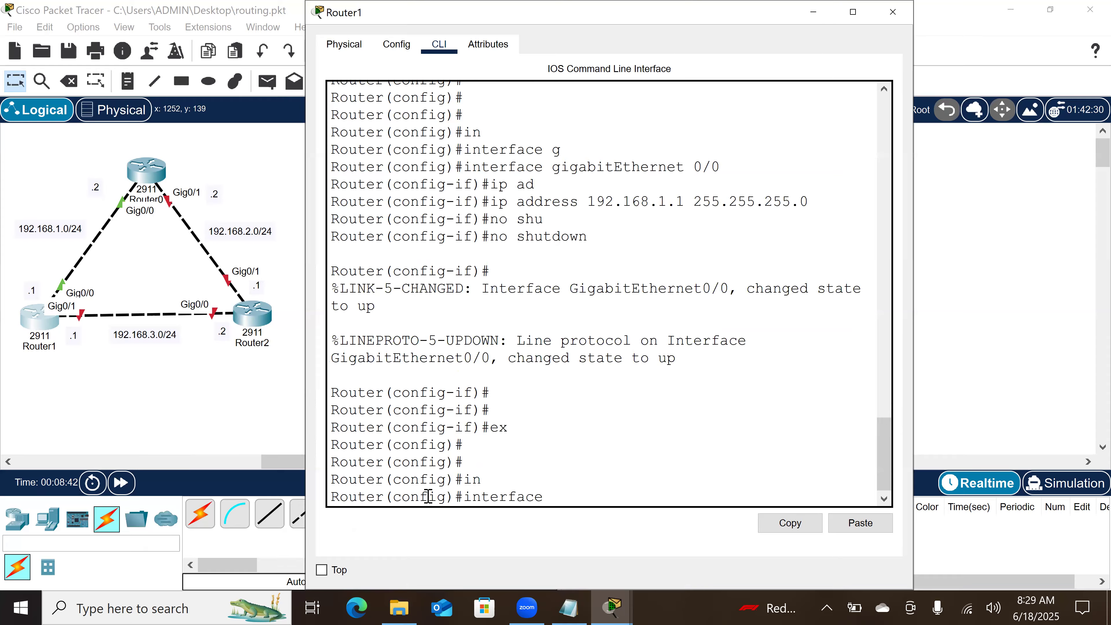
{"action": "type", "text": "g"}
{"action": "key", "text": "Tab"}
{"action": "type", "text": "0/1"}
{"action": "key", "text": "Return"}
{"action": "type", "text": "ip ad"}
{"action": "key", "text": "Tab"}
{"action": "type", "text": "1"}
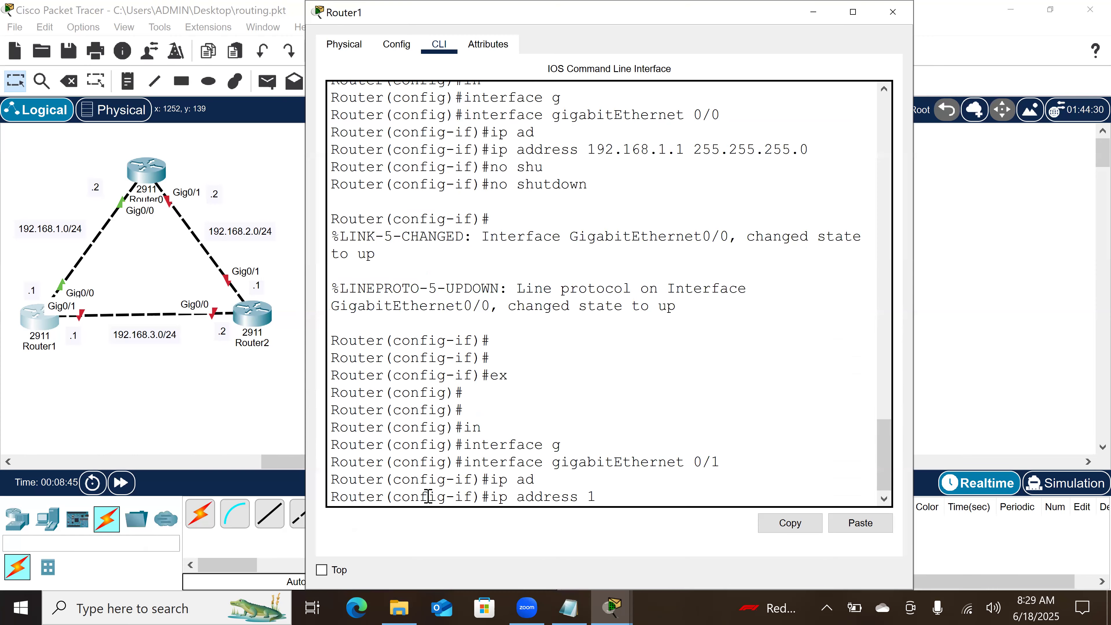
{"action": "type", "text": "92.168.3.1 255"}
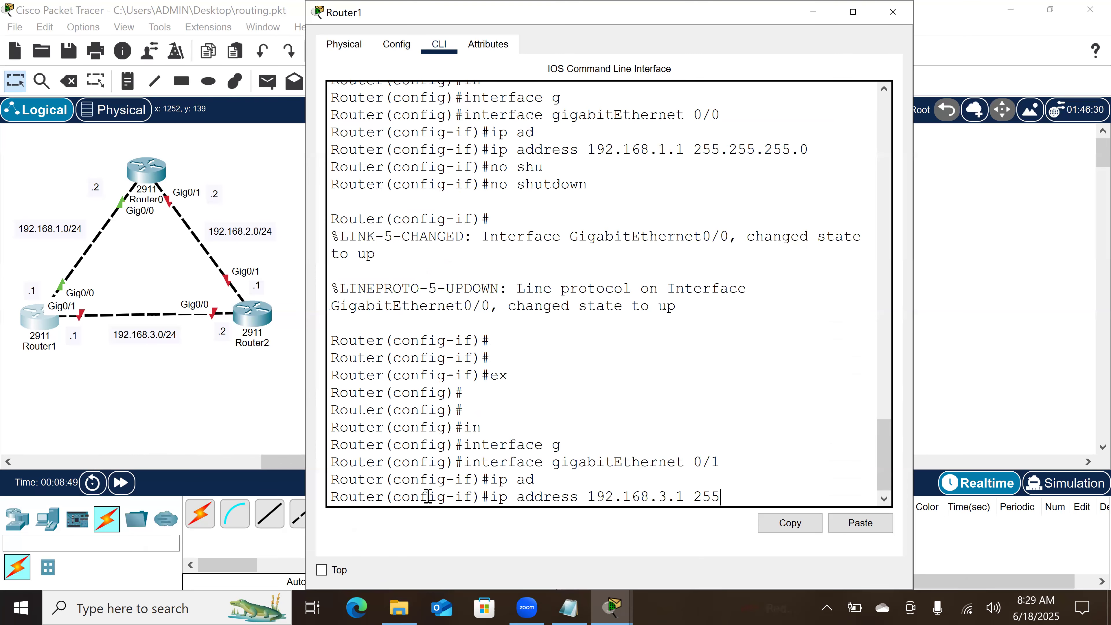
{"action": "type", "text": ".255.255.255.0"}
{"action": "key", "text": "Return"}
Step: Enable Router1's GigabitEthernet 0/1 interface with no shutdown and return to global configuration mode
{"action": "type", "text": "no shu"}
{"action": "key", "text": "Tab"}
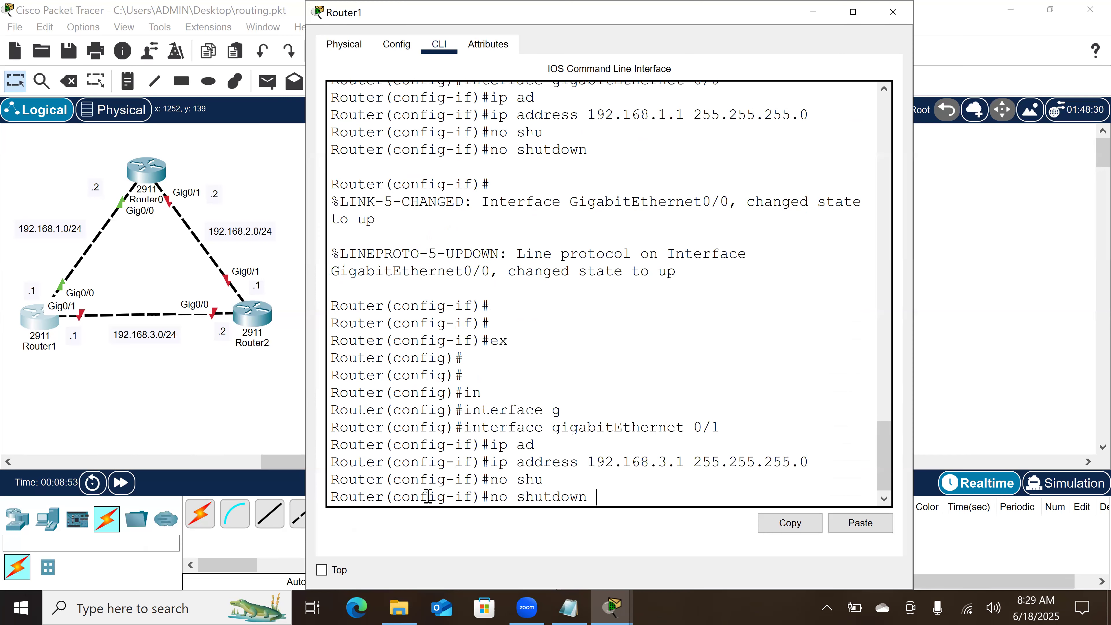
{"action": "key", "text": "Return"}
{"action": "key", "text": "Return"}
{"action": "key", "text": "Return"}
{"action": "key", "text": "Return"}
{"action": "type", "text": "ex"}
{"action": "key", "text": "Return"}
{"action": "key", "text": "Return"}
{"action": "key", "text": "Return"}
{"action": "key", "text": "Return"}
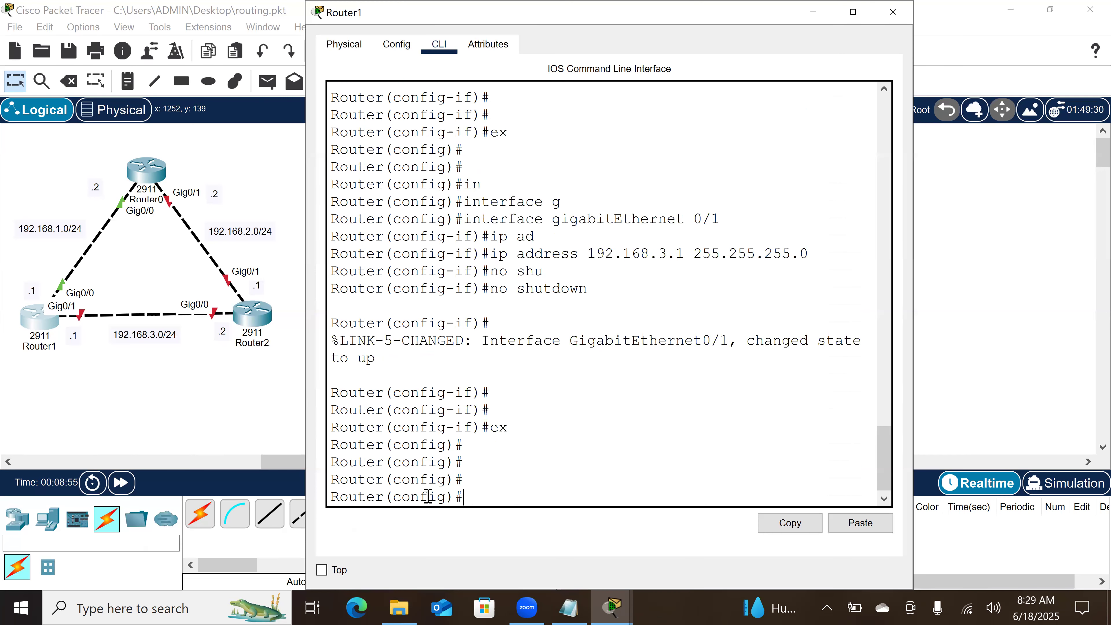
{"action": "type", "text": "i"}
{"action": "key", "text": "BackSpace"}
Step: On Router2, assign IP address 192.168.3.2 with mask 255.255.255.0 to the GigabitEthernet 0/0 interface
{"action": "left_click", "coordinate": [256, 315]}
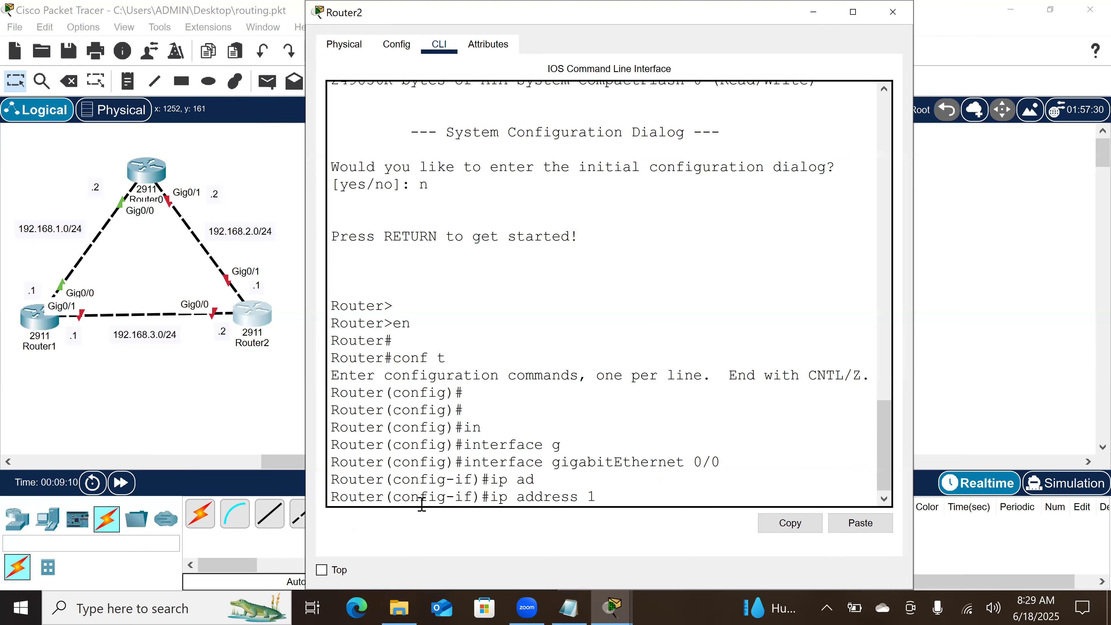
{"action": "type", "text": "92.168.3.2 255.255.255.0\\"}
{"action": "key", "text": "Return"}
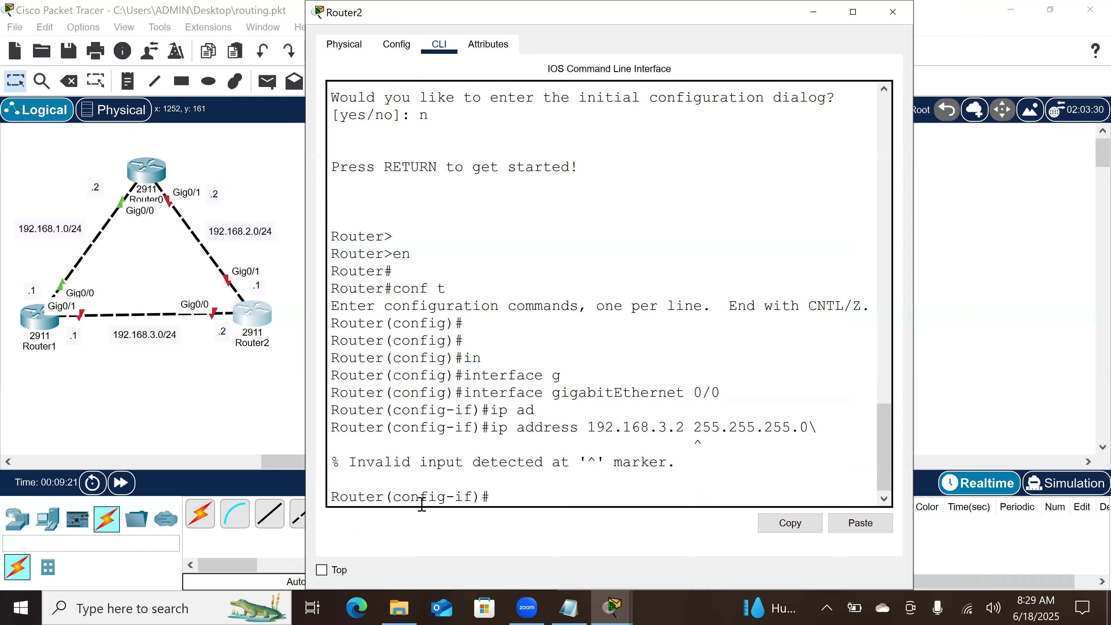
{"action": "key", "text": "Up"}
{"action": "key", "text": "BackSpace"}
{"action": "key", "text": "Return"}
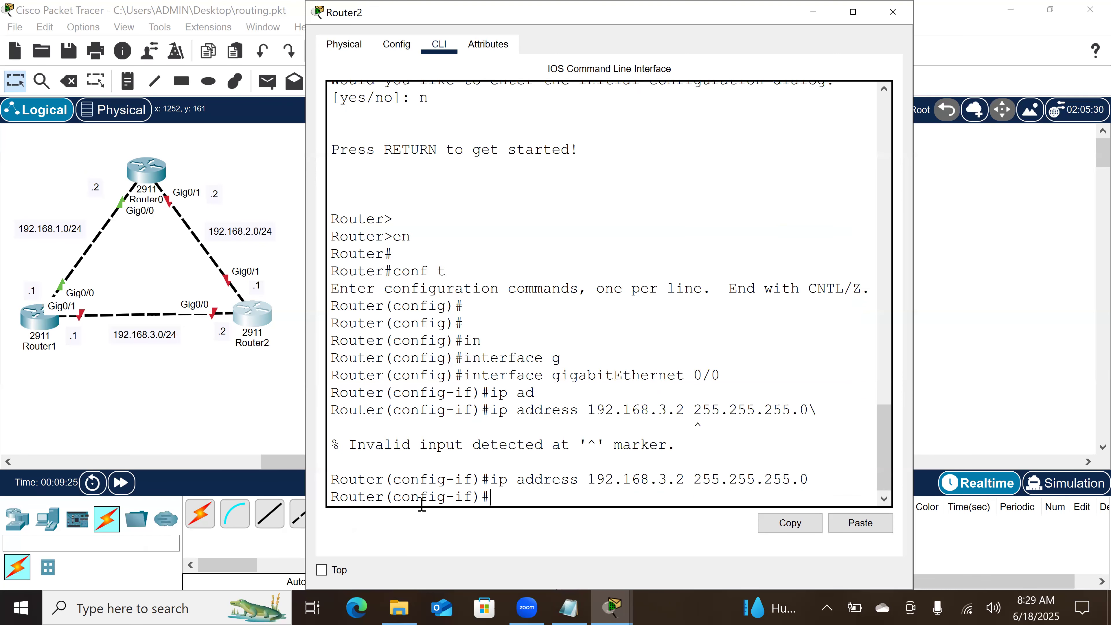
Step: Enable Router2's GigabitEthernet 0/0 interface with no shutdown and return to global configuration mode
{"action": "type", "text": "no shu"}
{"action": "key", "text": "Tab"}
{"action": "key", "text": "Return"}
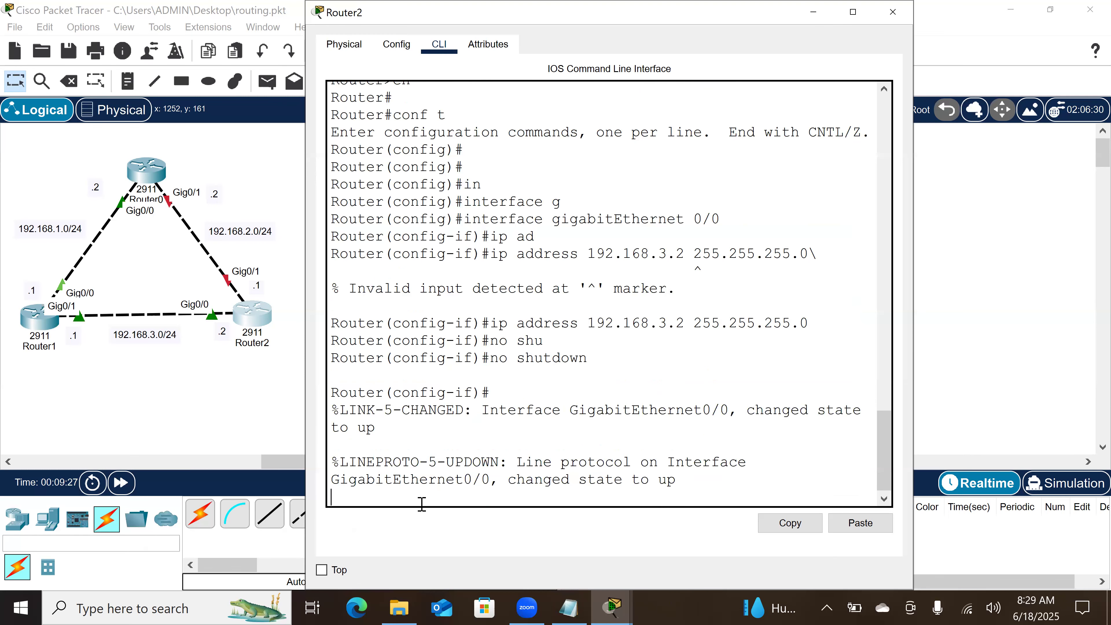
{"action": "key", "text": "Return"}
{"action": "key", "text": "Return"}
{"action": "key", "text": "Return"}
{"action": "type", "text": "x"}
{"action": "key", "text": "Return"}
{"action": "key", "text": "Return"}
{"action": "key", "text": "Return"}
{"action": "type", "text": "ex"}
Step: Assign IP address 192.168.2.1 with mask 255.255.255.0 to Router2's GigabitEthernet 0/1 interface
{"action": "key", "text": "Return"}
{"action": "type", "text": "in"}
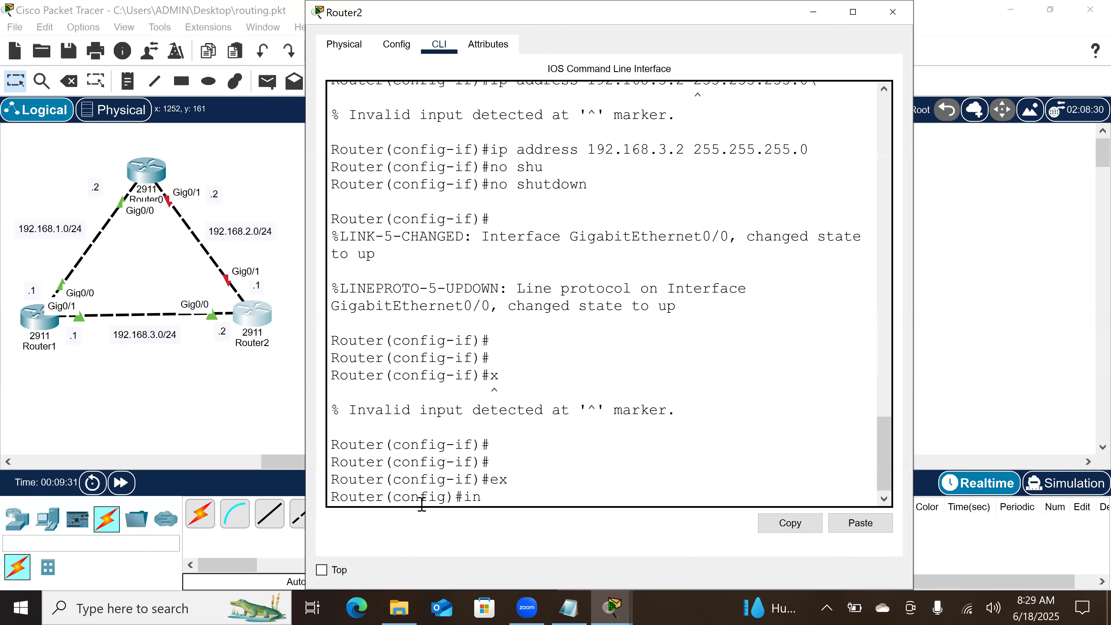
{"action": "key", "text": "Tab"}
{"action": "type", "text": "g"}
{"action": "key", "text": "Tab"}
{"action": "type", "text": "0/1"}
{"action": "key", "text": "Return"}
{"action": "type", "text": "ip ad"}
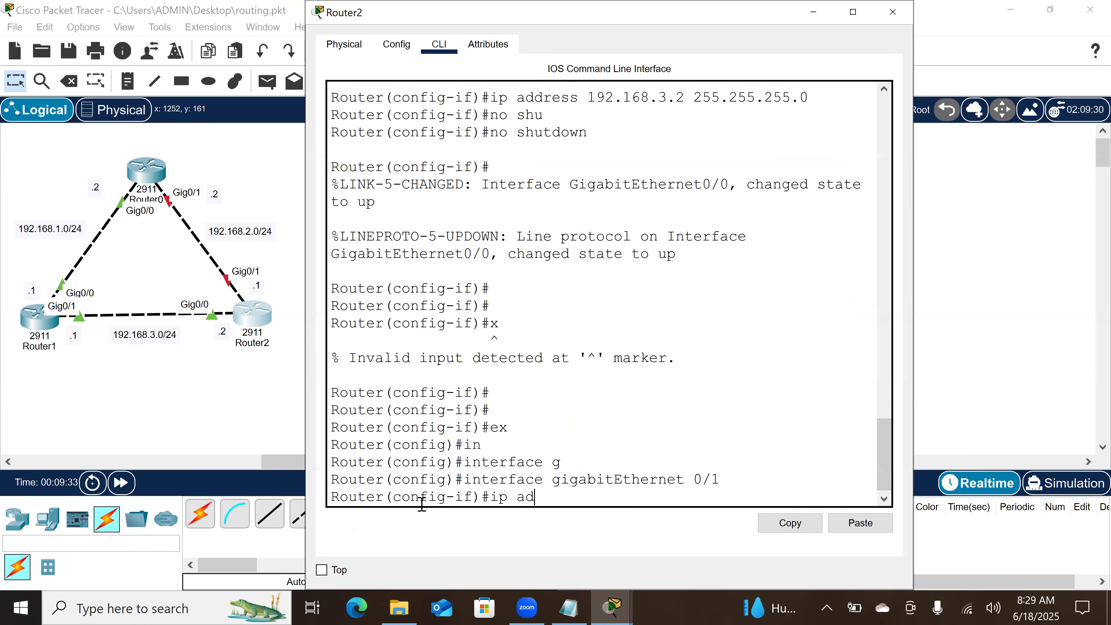
{"action": "key", "text": "Tab"}
{"action": "type", "text": "192"}
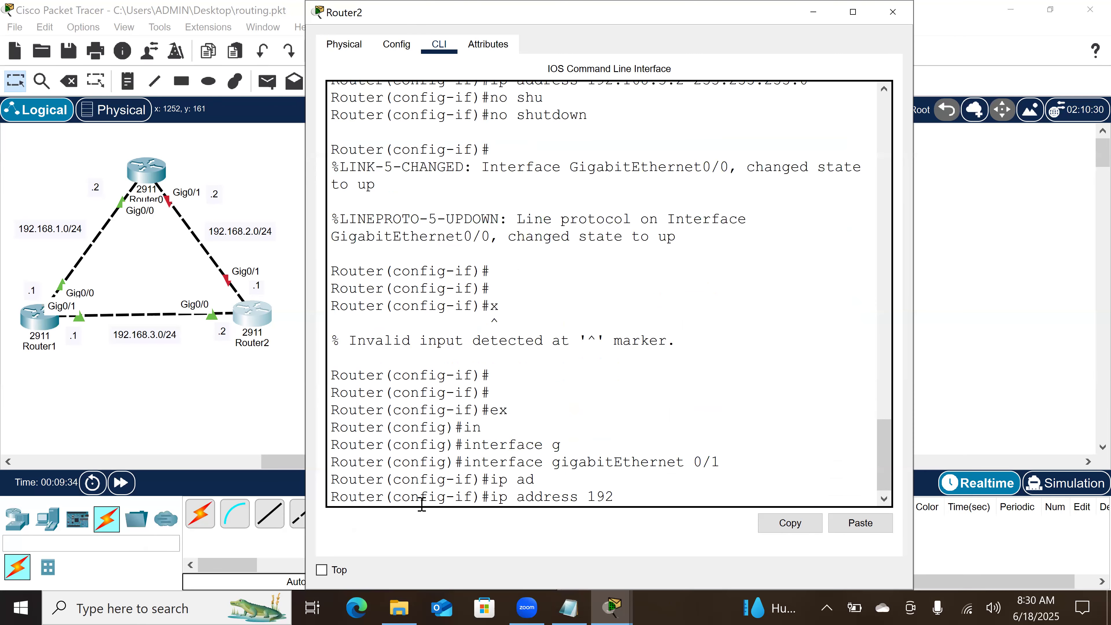
{"action": "type", "text": ".168."}
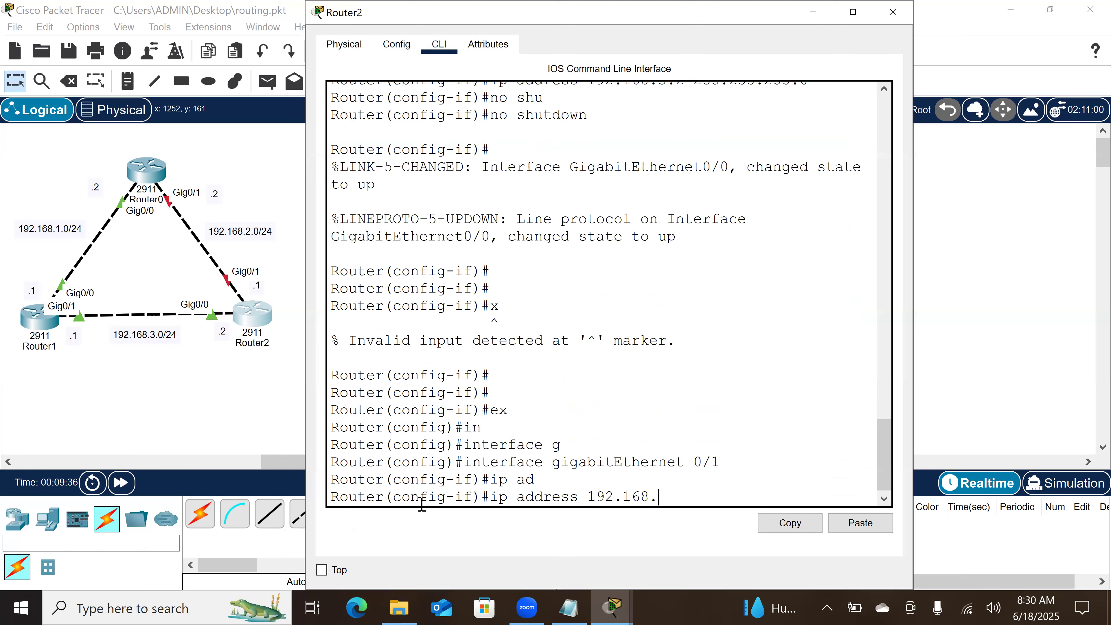
{"action": "type", "text": "2."}
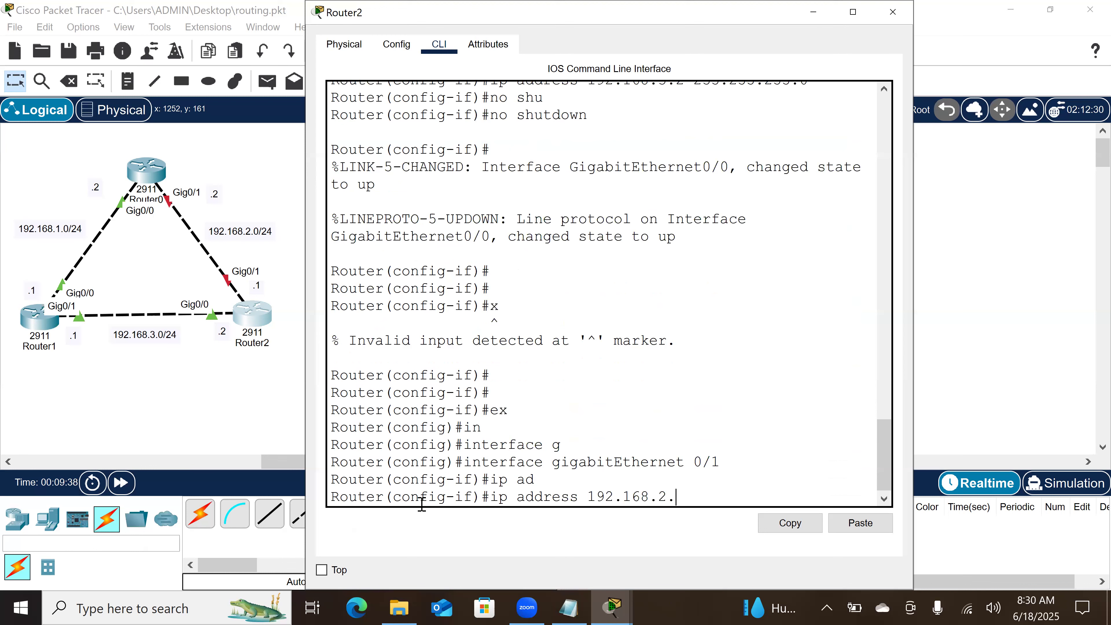
{"action": "key", "text": "BackSpace"}
{"action": "type", "text": "2.1 255.255"}
{"action": "type", "text": ".255.0"}
{"action": "key", "text": "Return"}
Step: Enable Router2's GigabitEthernet 0/1 interface with no shutdown, exit its interface mode and fast-forward the simulation time
{"action": "type", "text": "no sh"}
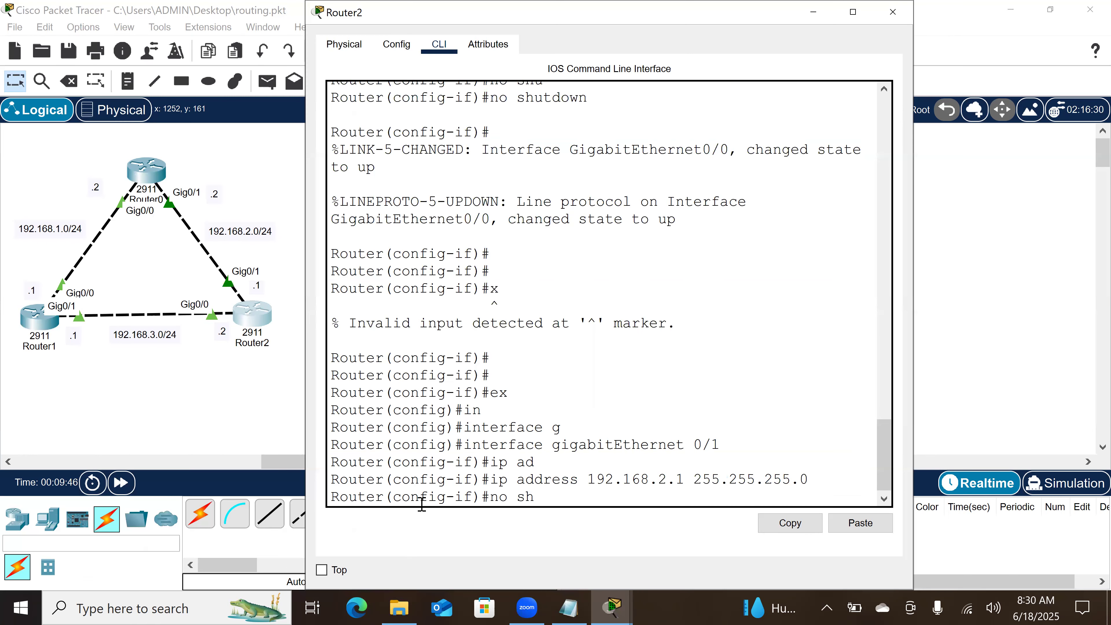
{"action": "key", "text": "Return"}
{"action": "key", "text": "Return"}
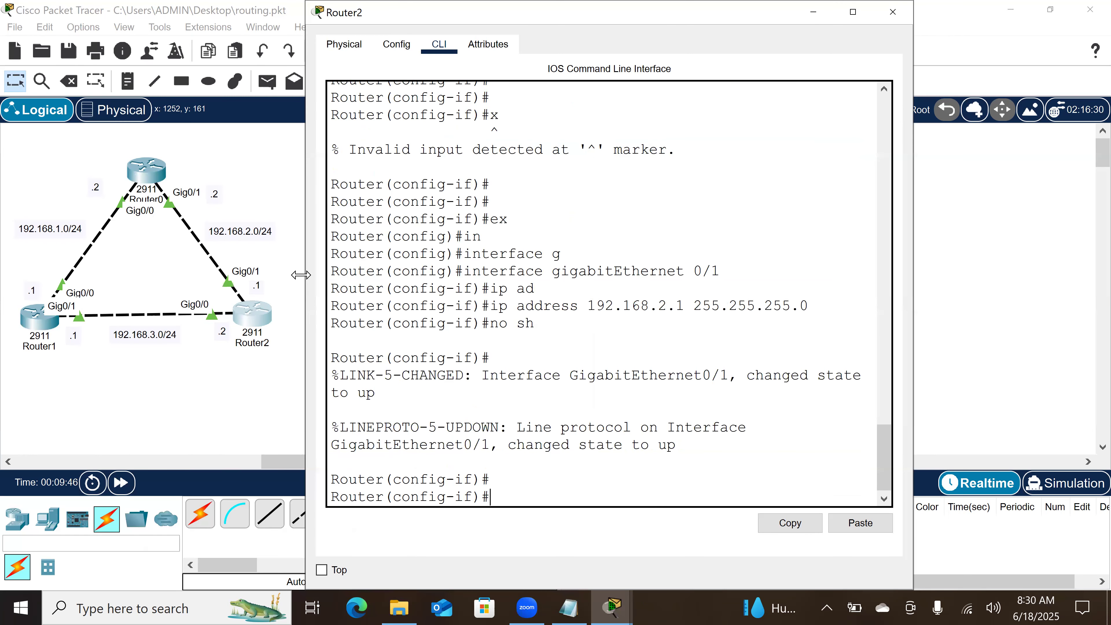
{"action": "type", "text": "ex"}
{"action": "key", "text": "Return"}
{"action": "key", "text": "Return"}
{"action": "left_click", "coordinate": [128, 488]}
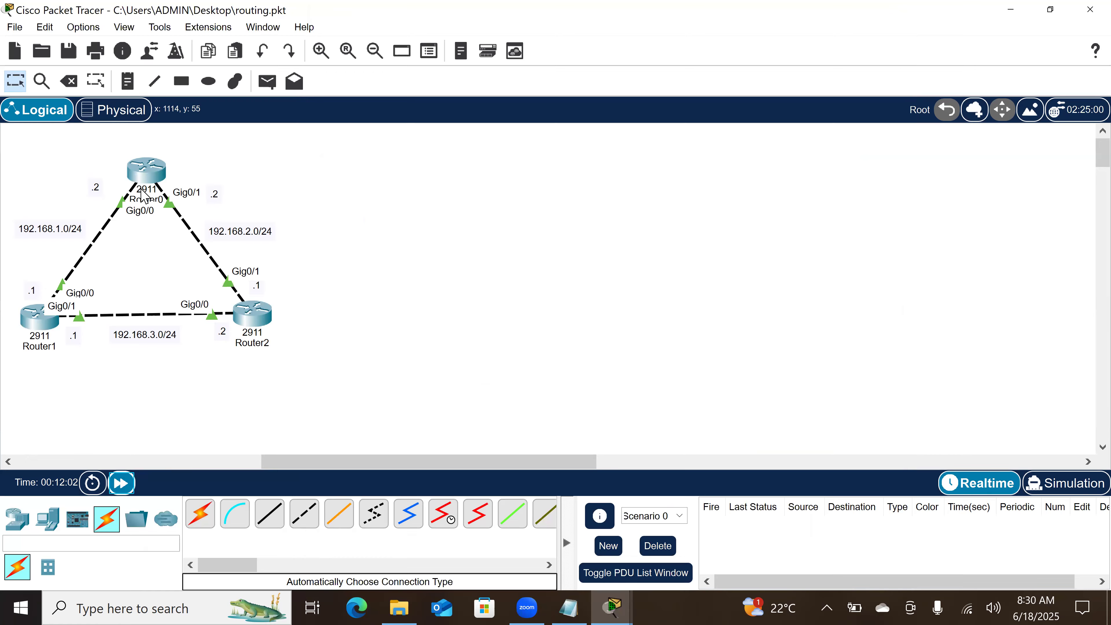
Step: On Router0, configure a primary static route to network 192.168.3.0 with mask 255.255.255.0 via next hop 192.168.1.1
{"action": "mouse_move", "coordinate": [144, 197]}
{"action": "left_click", "coordinate": [160, 168]}
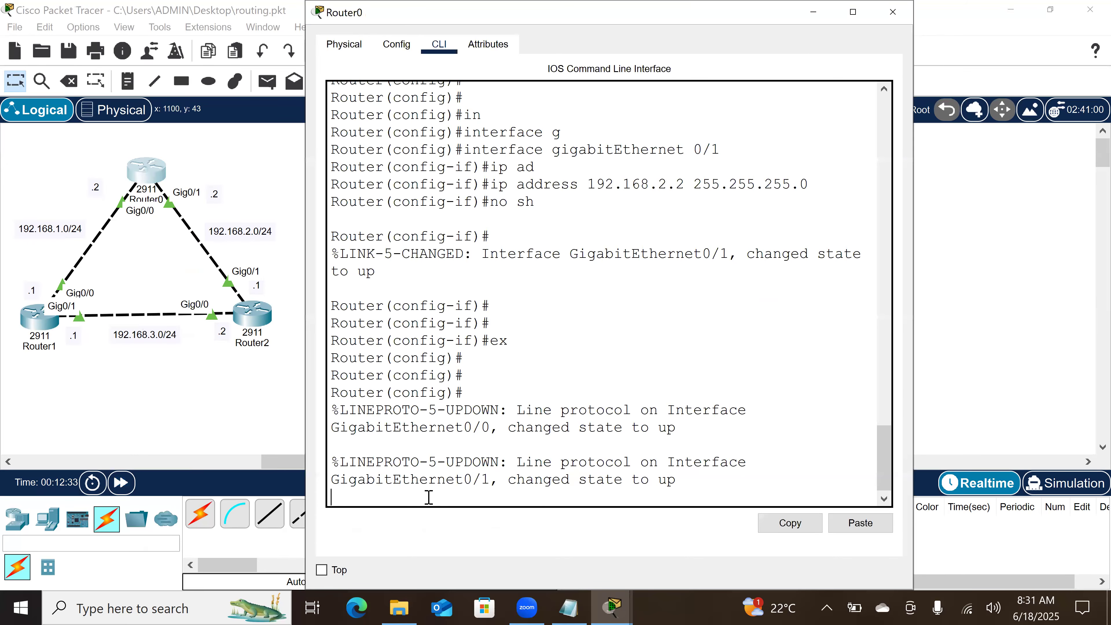
{"action": "key", "text": "Return"}
{"action": "key", "text": "Return"}
{"action": "key", "text": "Return"}
{"action": "key", "text": "Return"}
{"action": "key", "text": "Return"}
{"action": "type", "text": "ip rou"}
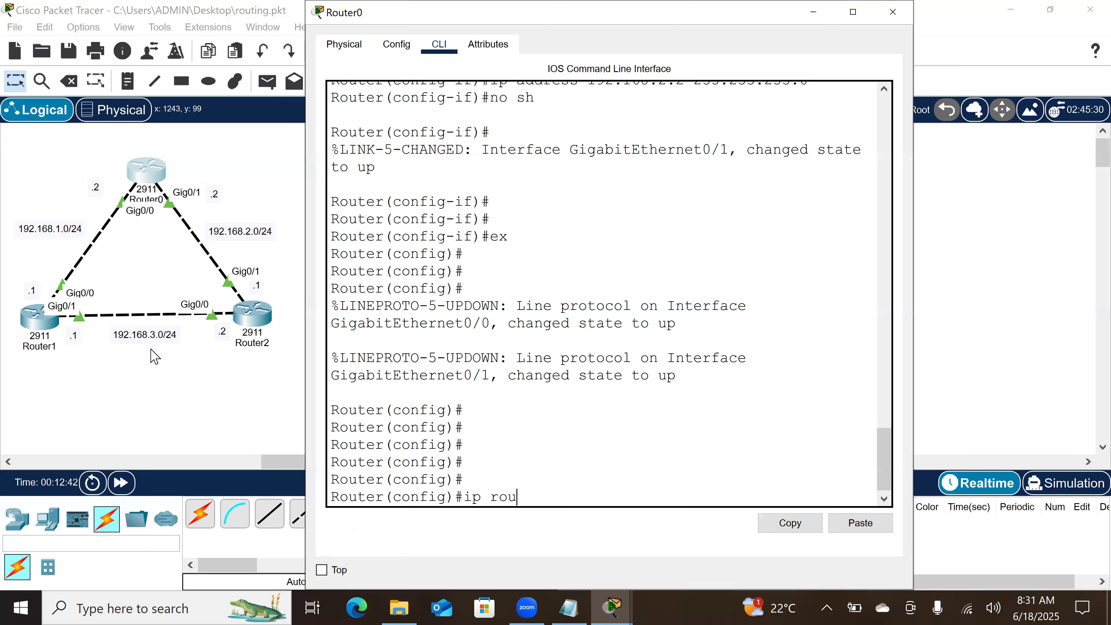
{"action": "type", "text": "te 192.168.3"}
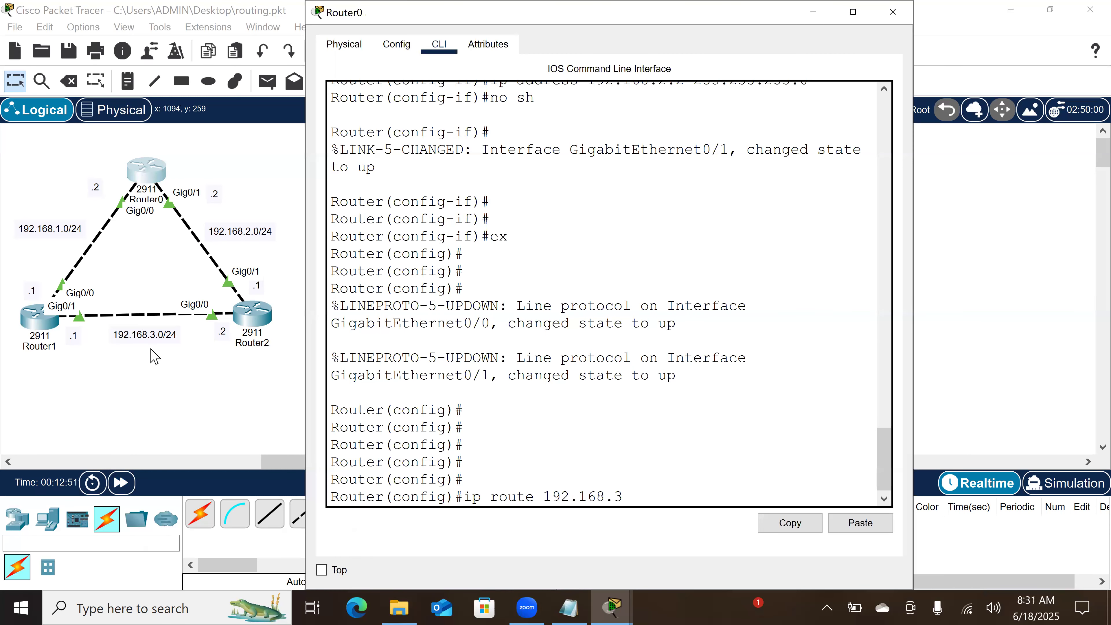
{"action": "type", "text": ".0 255.255."}
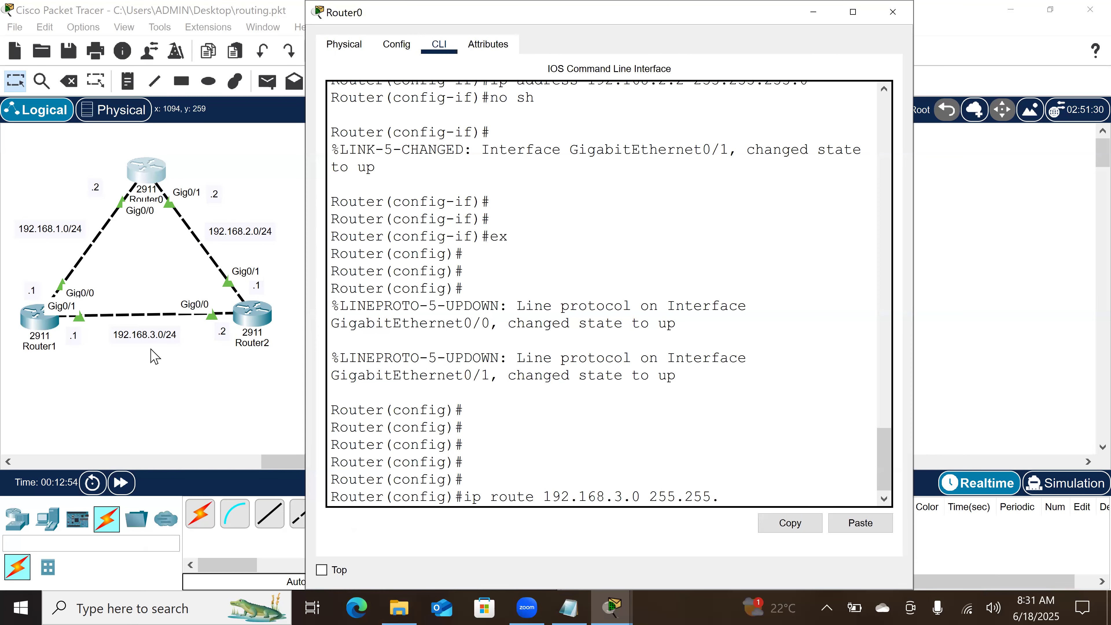
{"action": "type", "text": "255.0"}
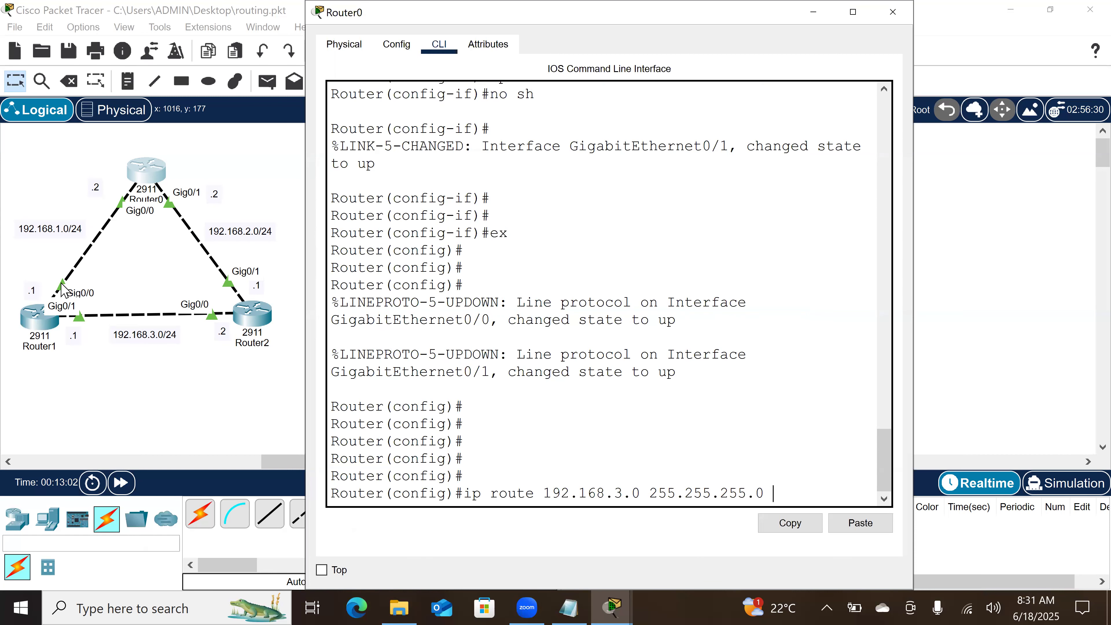
{"action": "type", "text": "192.168.1.1"}
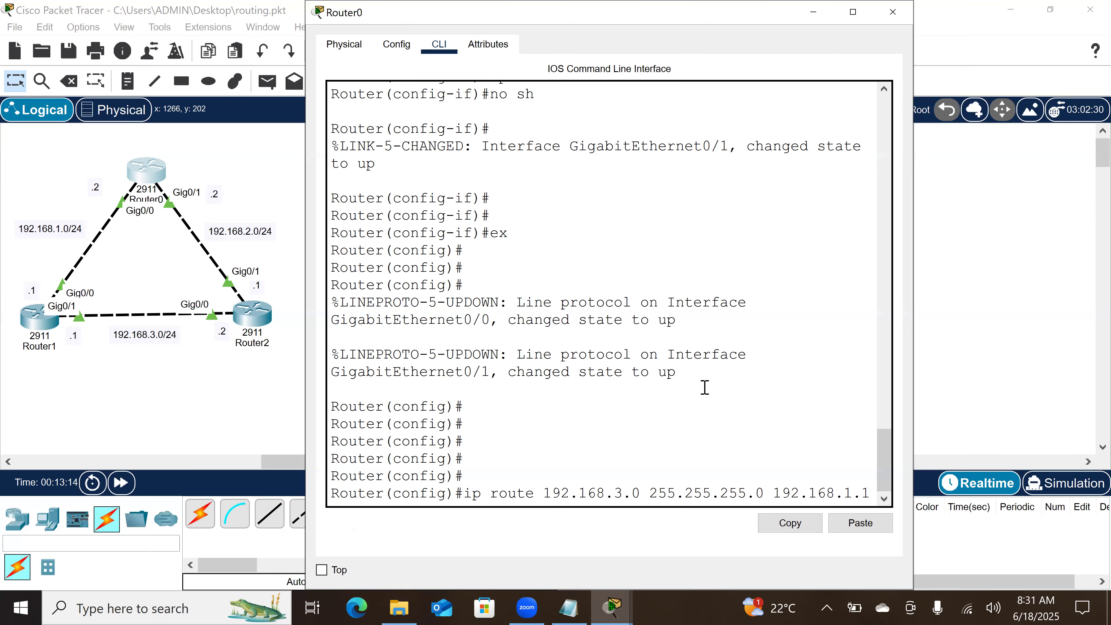
{"action": "key", "text": "Return"}
Step: Add a floating static route on Router0 to 192.168.3.0 255.255.255.0 via 192.168.2.1 with administrative distance 10
{"action": "type", "text": "ig)#i"}
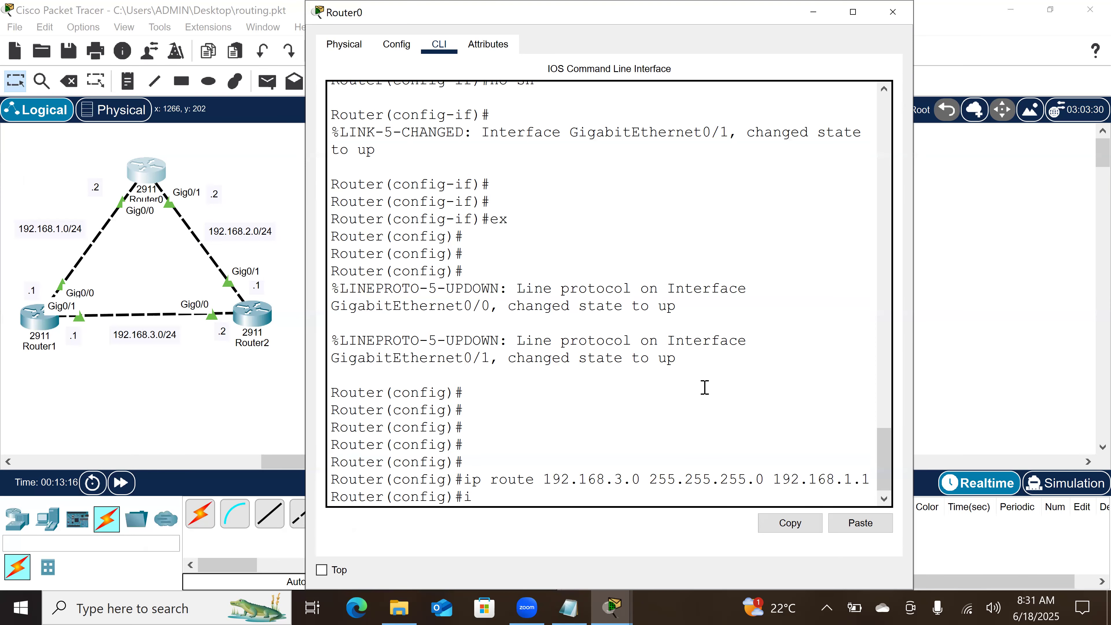
{"action": "key", "text": "BackSpace"}
{"action": "key", "text": "Up"}
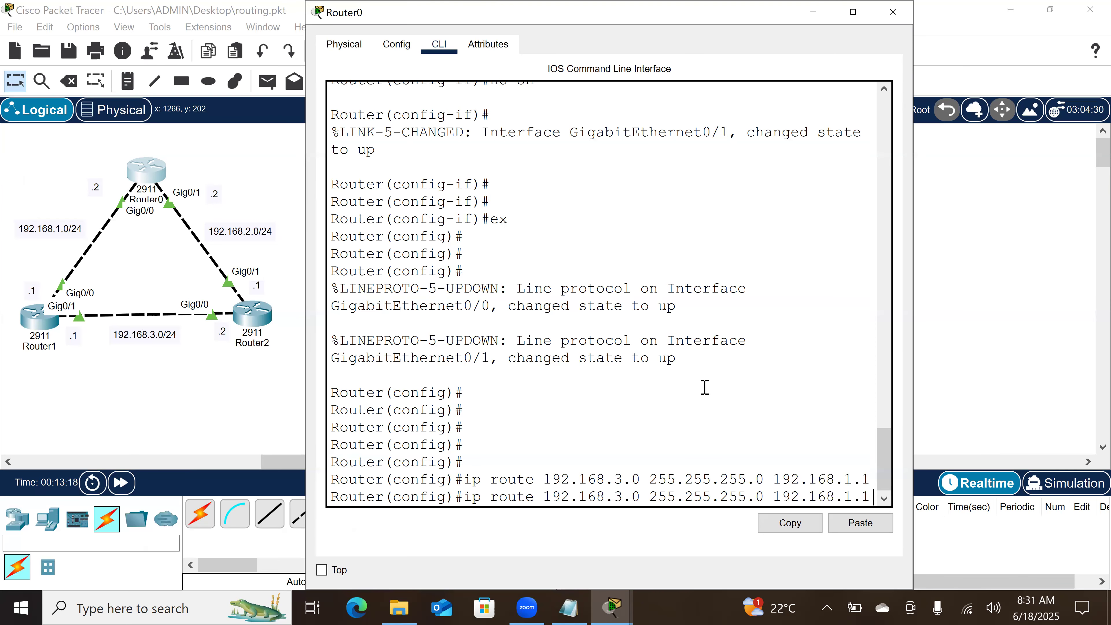
{"action": "key", "text": "BackSpace"}
{"action": "key", "text": "BackSpace"}
{"action": "key", "text": "BackSpace"}
{"action": "type", "text": "2."}
{"action": "type", "text": "1"}
{"action": "type", "text": " 10"}
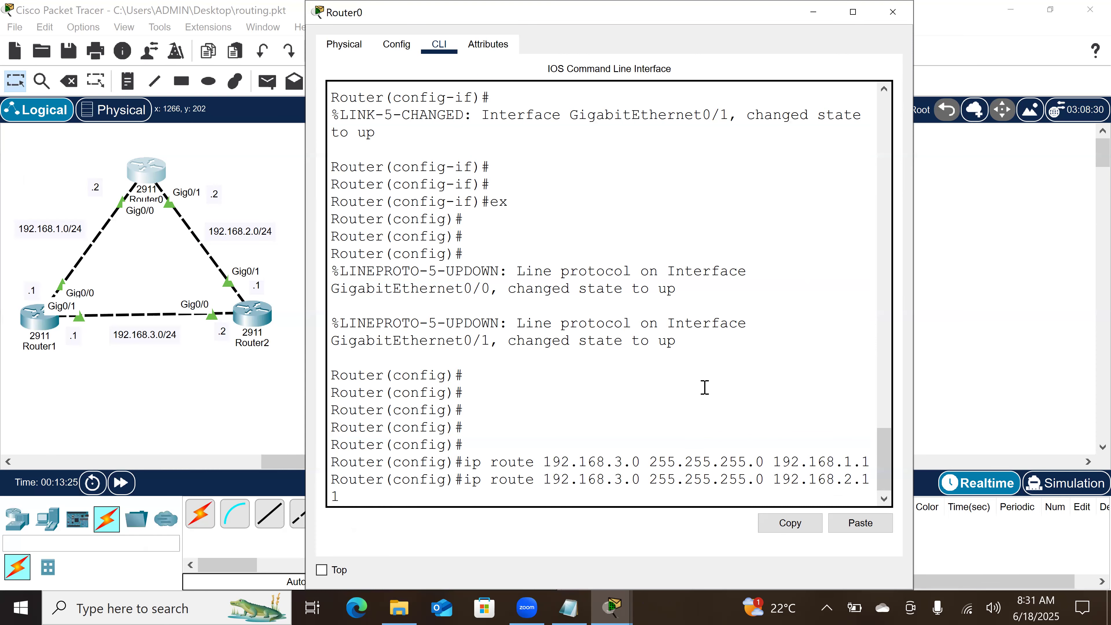
{"action": "left_click_drag", "start_coordinate": [917, 301], "coordinate": [1084, 293]}
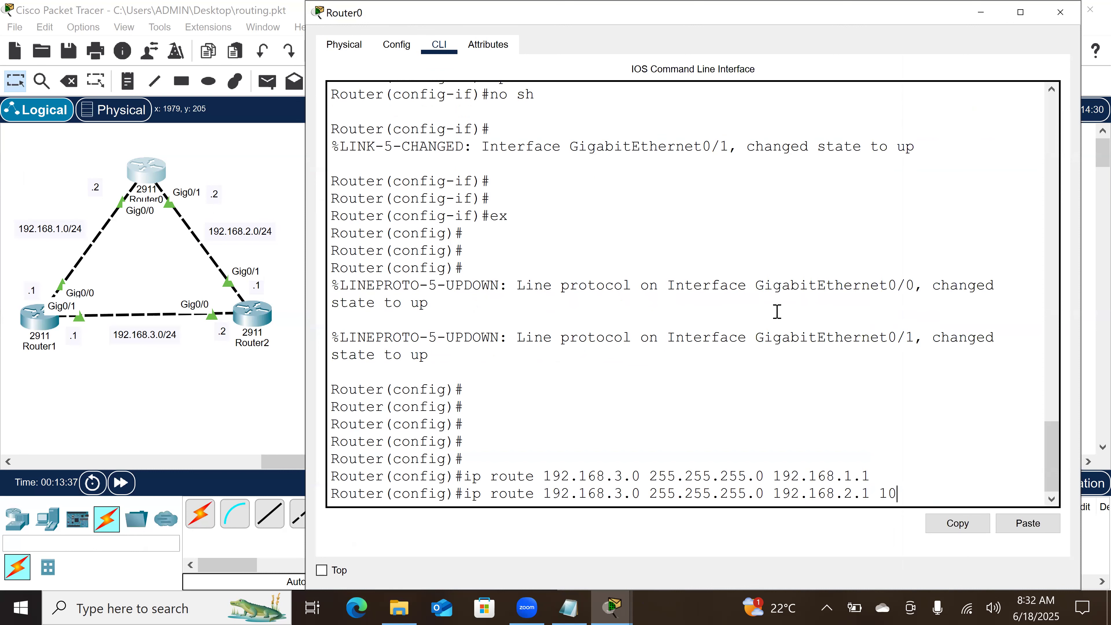
{"action": "key", "text": "Return"}
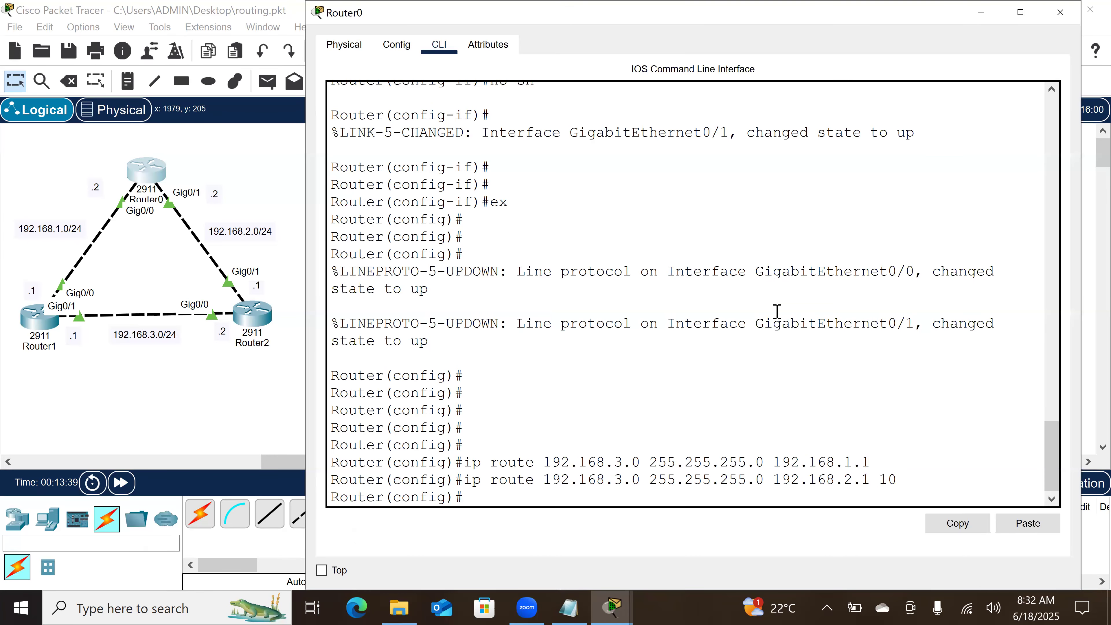
{"action": "key", "text": "Return"}
{"action": "key", "text": "Return"}
{"action": "key", "text": "Return"}
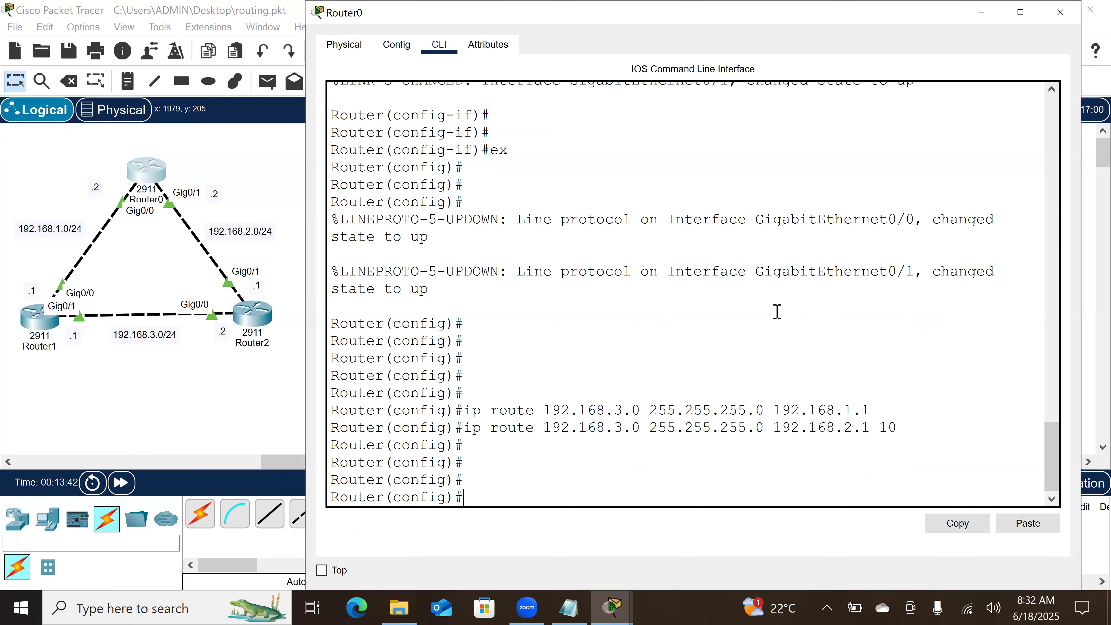
Step: Display Router0's IP routing table from configuration mode and examine the administrative distance of the static route
{"action": "type", "text": "do sh ip rou"}
{"action": "key", "text": "Return"}
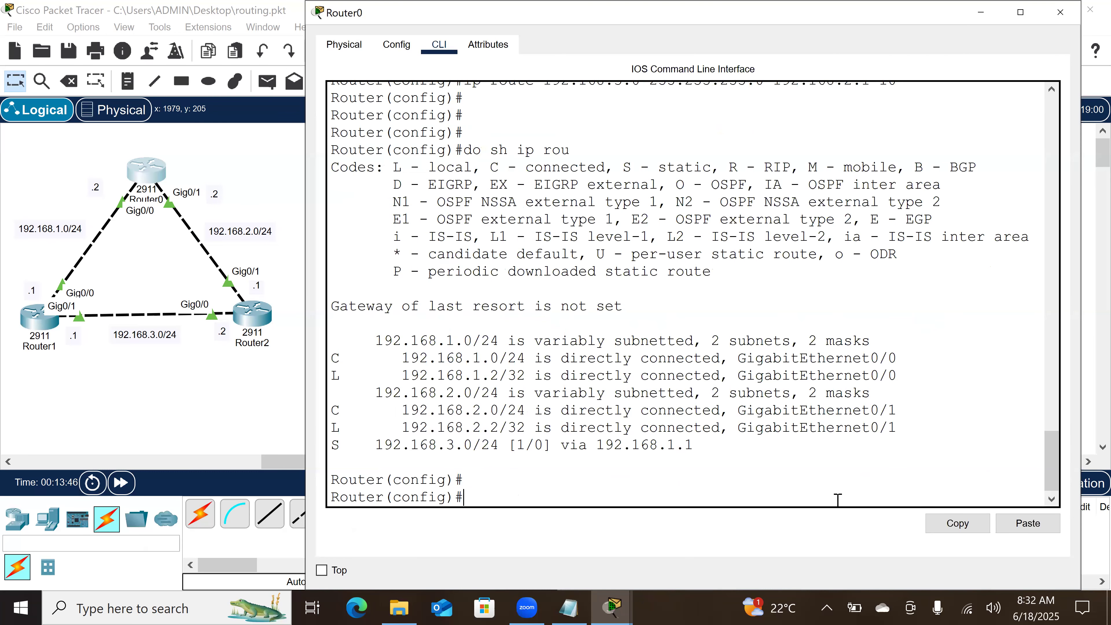
{"action": "key", "text": "Return"}
{"action": "key", "text": "Return"}
{"action": "key", "text": "Return"}
{"action": "triple_click", "coordinate": [689, 396]}
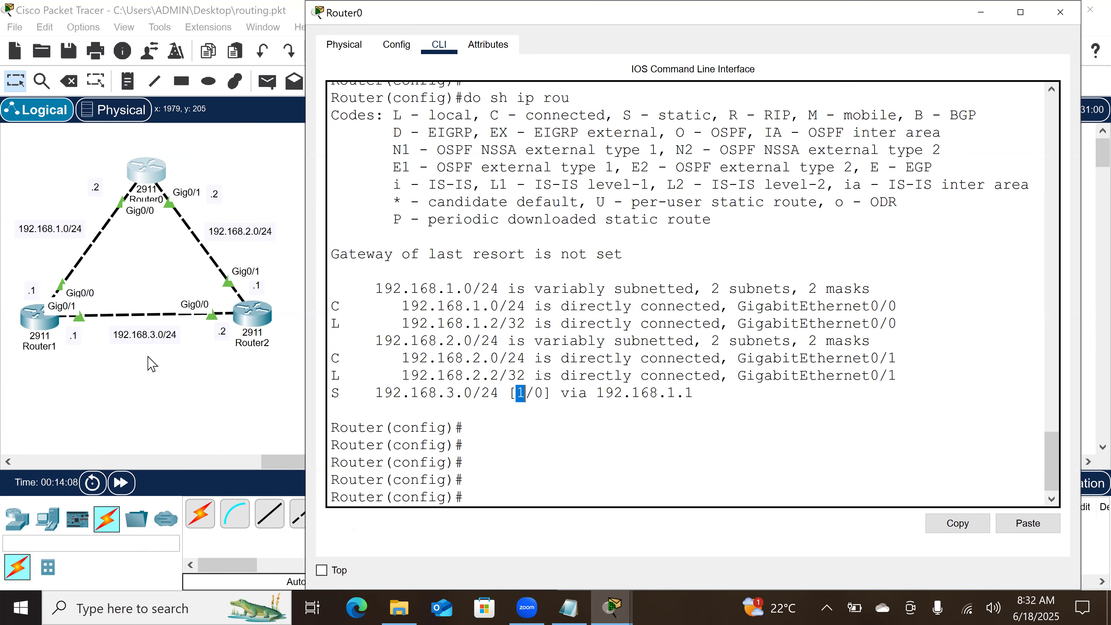
Step: On Router1, configure a primary static route to network 192.168.2.0 with mask 255.255.255.0 via next hop 192.168.1.2
{"action": "left_click", "coordinate": [51, 333]}
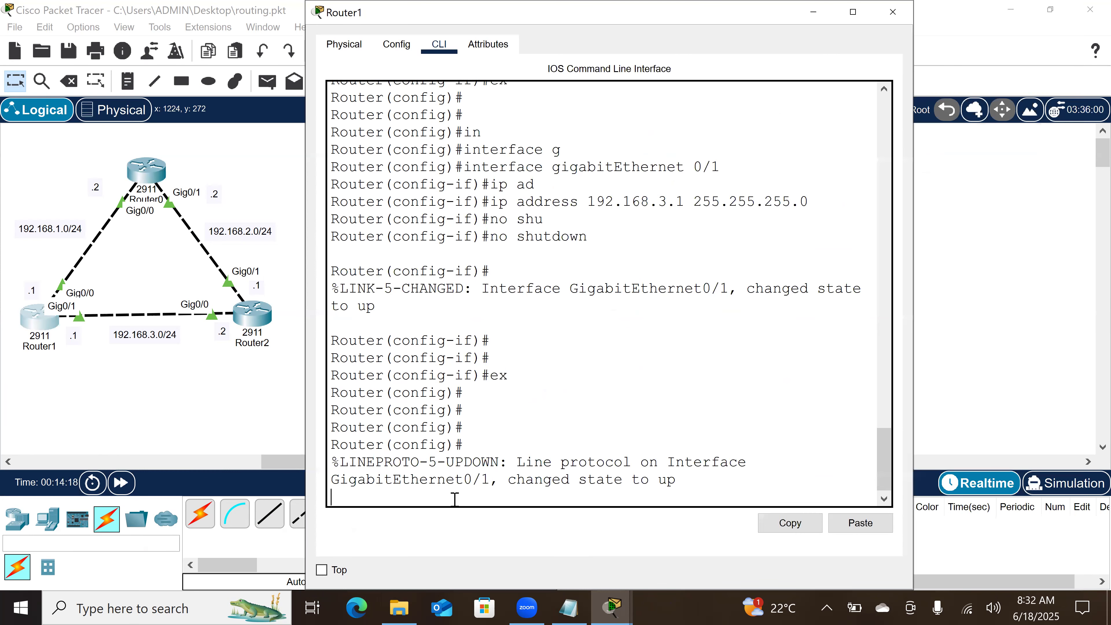
{"action": "key", "text": "Return"}
{"action": "key", "text": "Return"}
{"action": "key", "text": "Return"}
{"action": "key", "text": "Return"}
{"action": "key", "text": "Return"}
{"action": "type", "text": "ip route"}
{"action": "type", "text": " 192"}
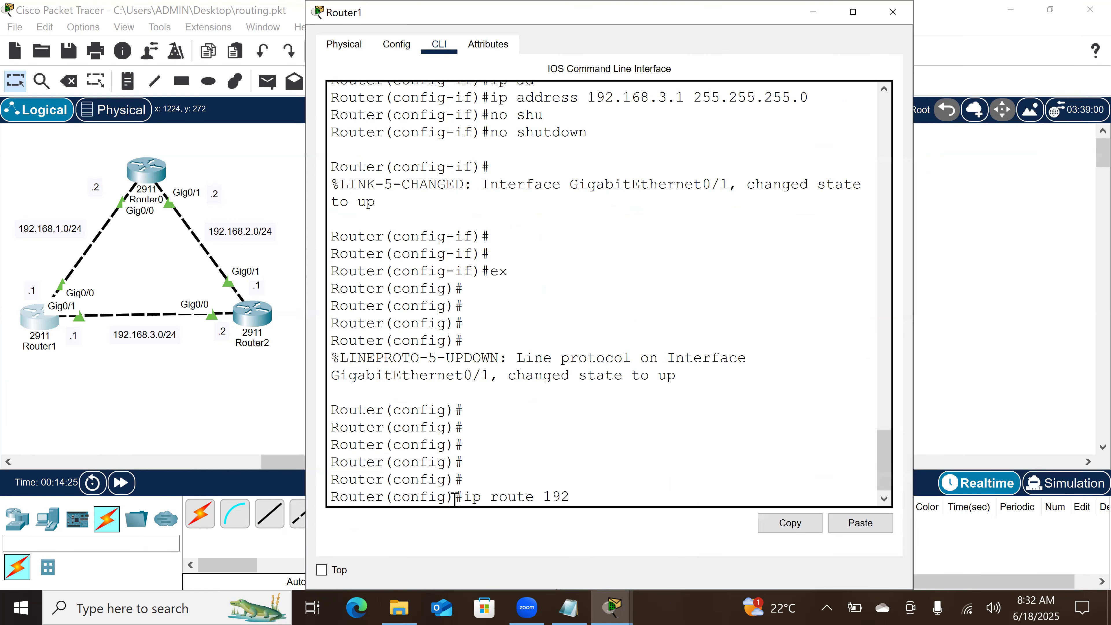
{"action": "type", "text": ".168.2.0 255.255.255.0"}
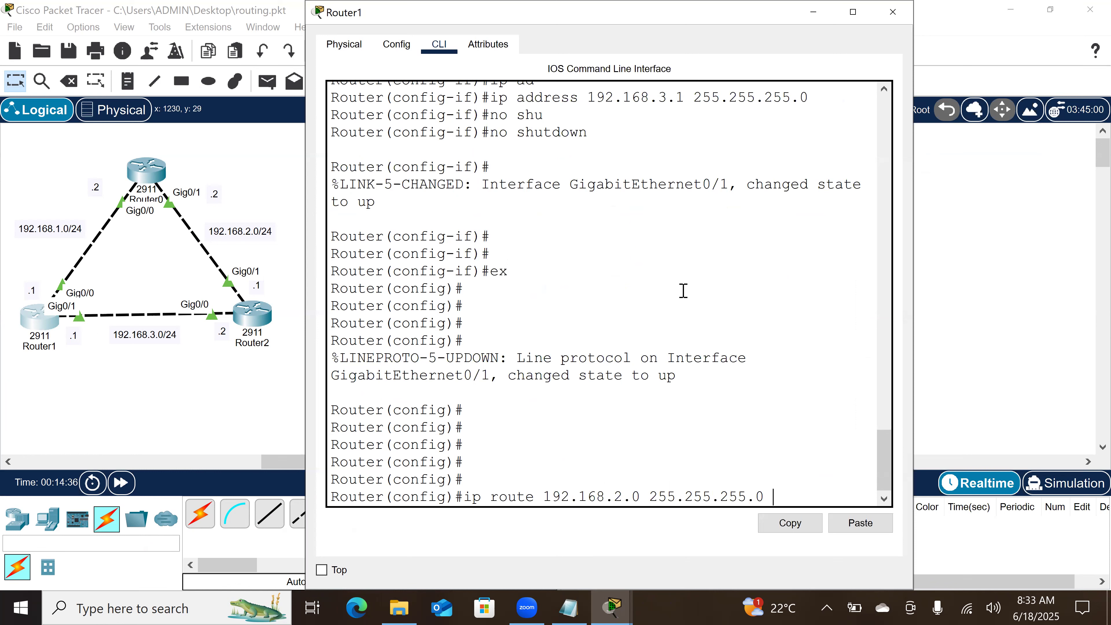
{"action": "type", "text": "192.168.1.2"}
{"action": "left_click_drag", "start_coordinate": [915, 290], "coordinate": [994, 289]}
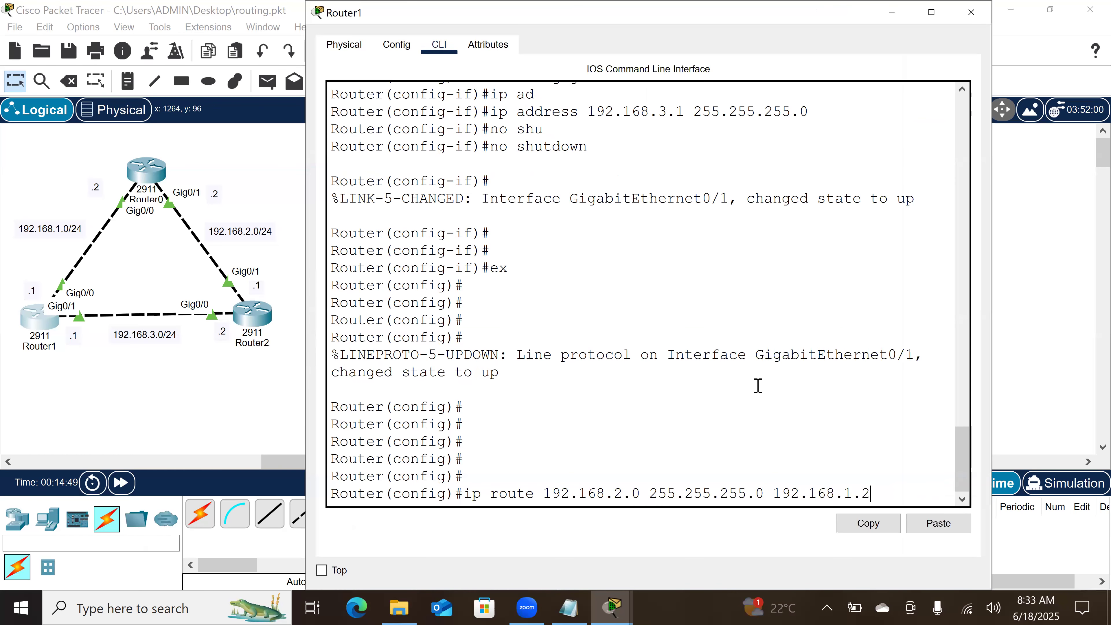
{"action": "key", "text": "Return"}
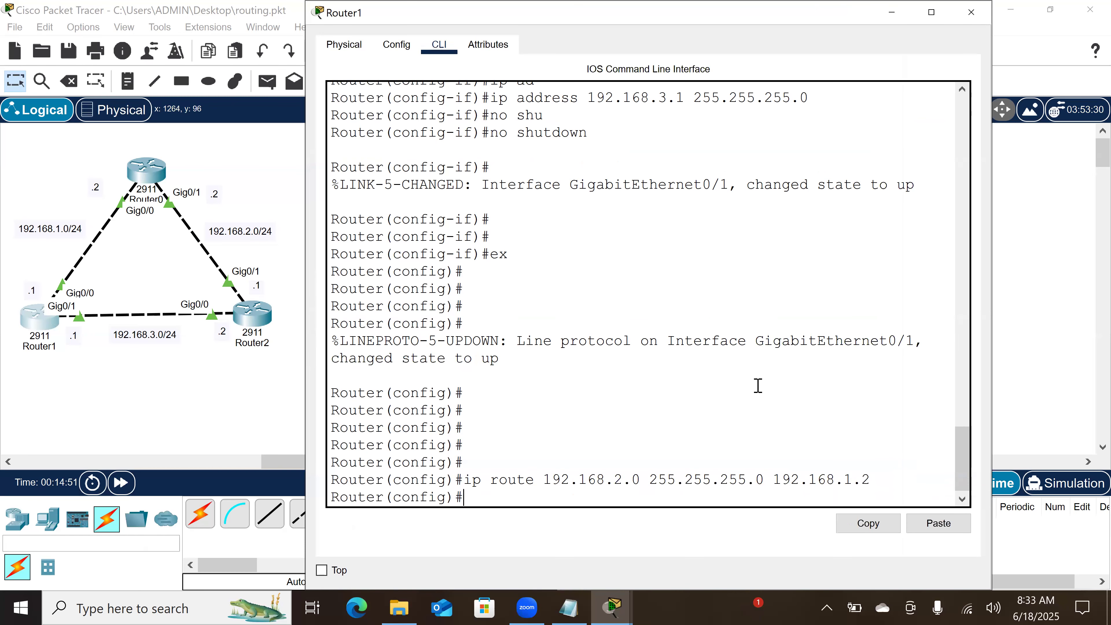
Step: Add a floating static route on Router1 to 192.168.2.0 255.255.255.0 via 192.168.3.2 with administrative distance 10
{"action": "type", "text": "ip"}
{"action": "key", "text": "BackSpace"}
{"action": "key", "text": "BackSpace"}
{"action": "key", "text": "Up"}
{"action": "key", "text": "BackSpace"}
{"action": "key", "text": "BackSpace"}
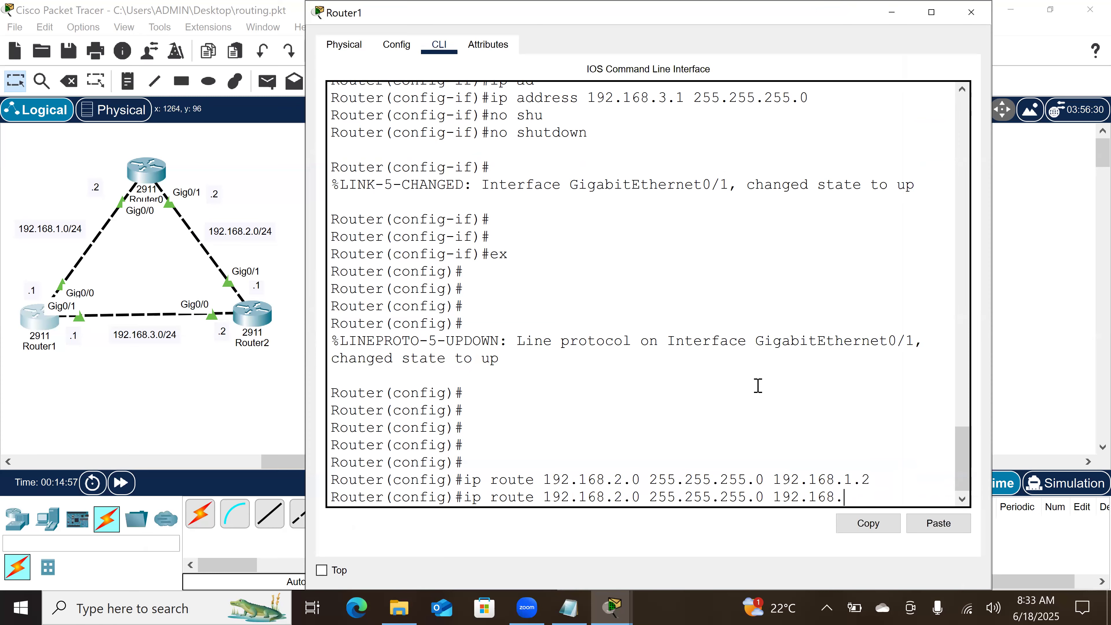
{"action": "type", "text": "3.2 10"}
{"action": "key", "text": "Return"}
{"action": "key", "text": "Return"}
{"action": "key", "text": "Return"}
{"action": "key", "text": "Return"}
{"action": "key", "text": "Return"}
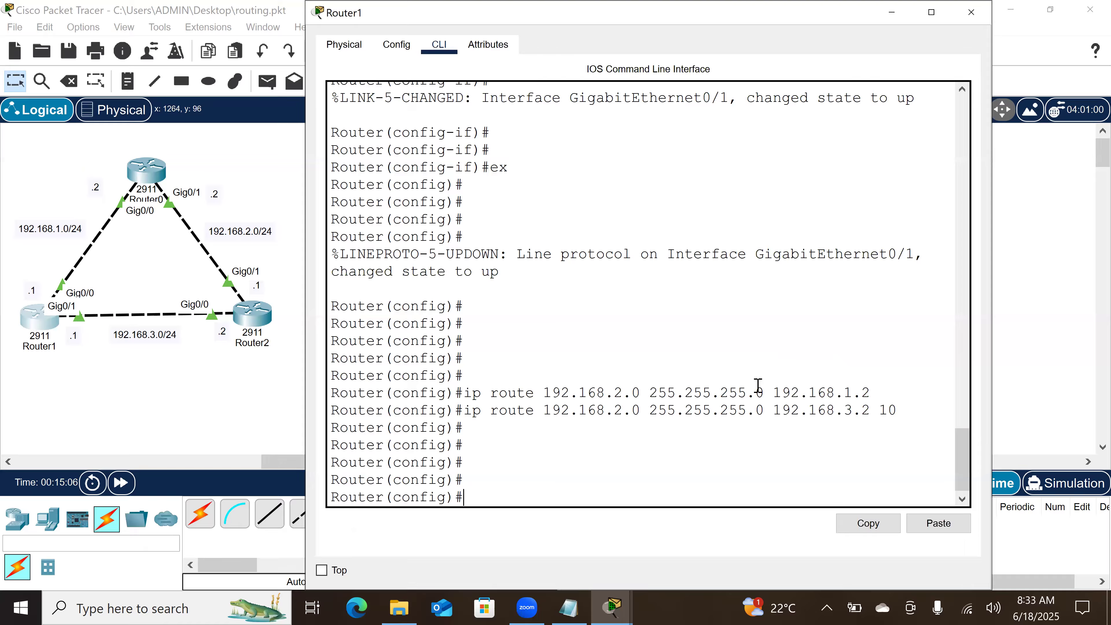
Step: Display Router1's IP routing table and highlight the administrative distance in its static route entry
{"action": "type", "text": "do sh ip rou"}
{"action": "key", "text": "Return"}
{"action": "key", "text": "Return"}
{"action": "key", "text": "Return"}
{"action": "key", "text": "Return"}
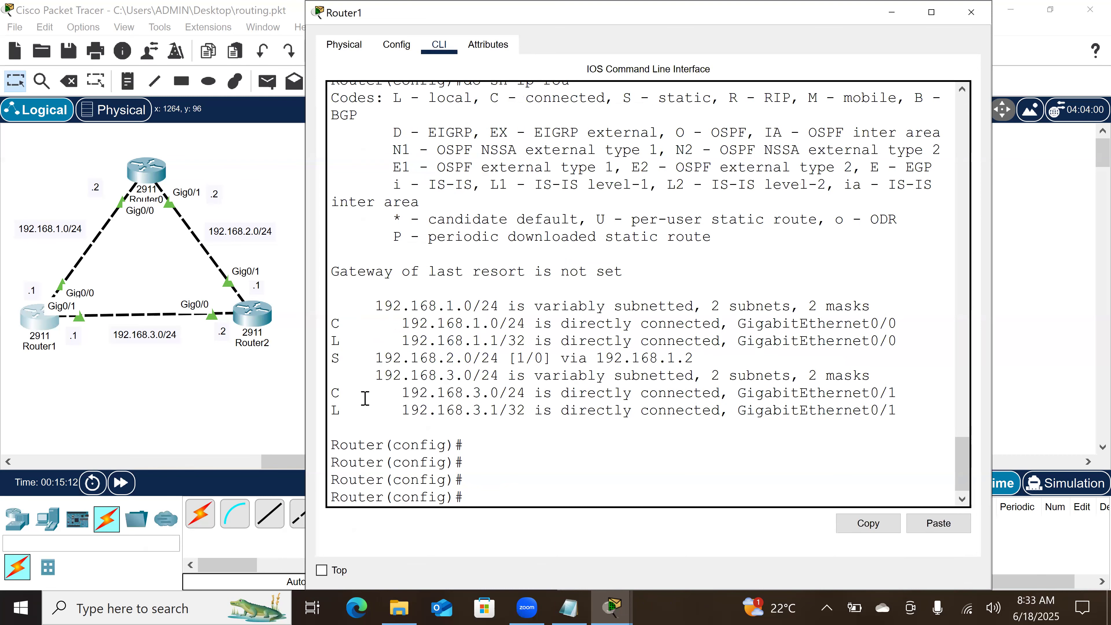
{"action": "triple_click", "coordinate": [523, 356]}
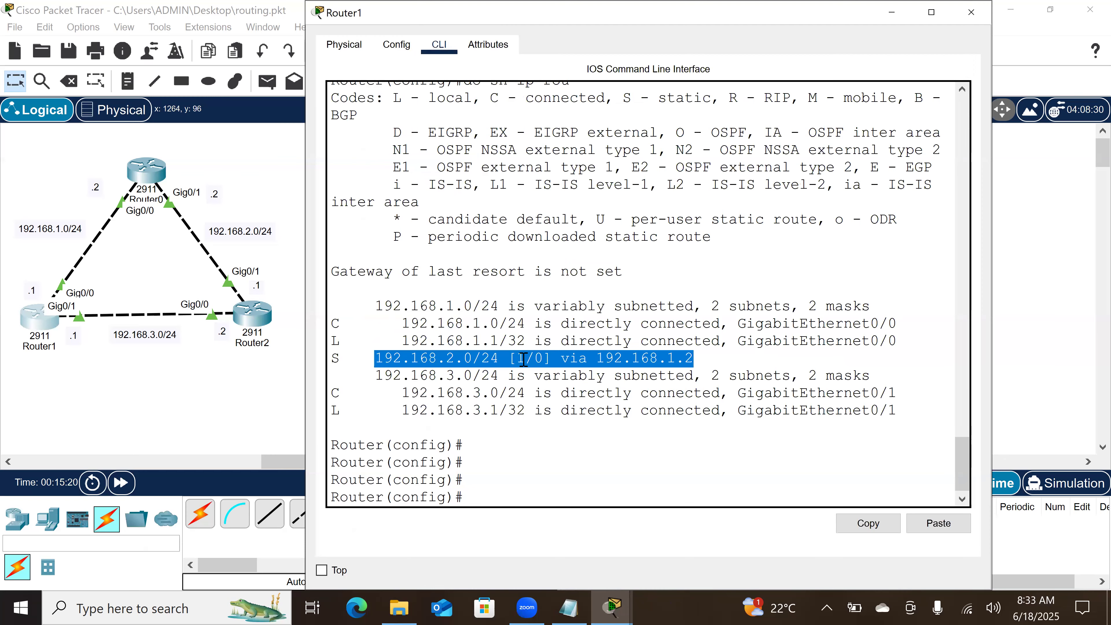
{"action": "left_click", "coordinate": [523, 359]}
{"action": "double_click", "coordinate": [522, 359]}
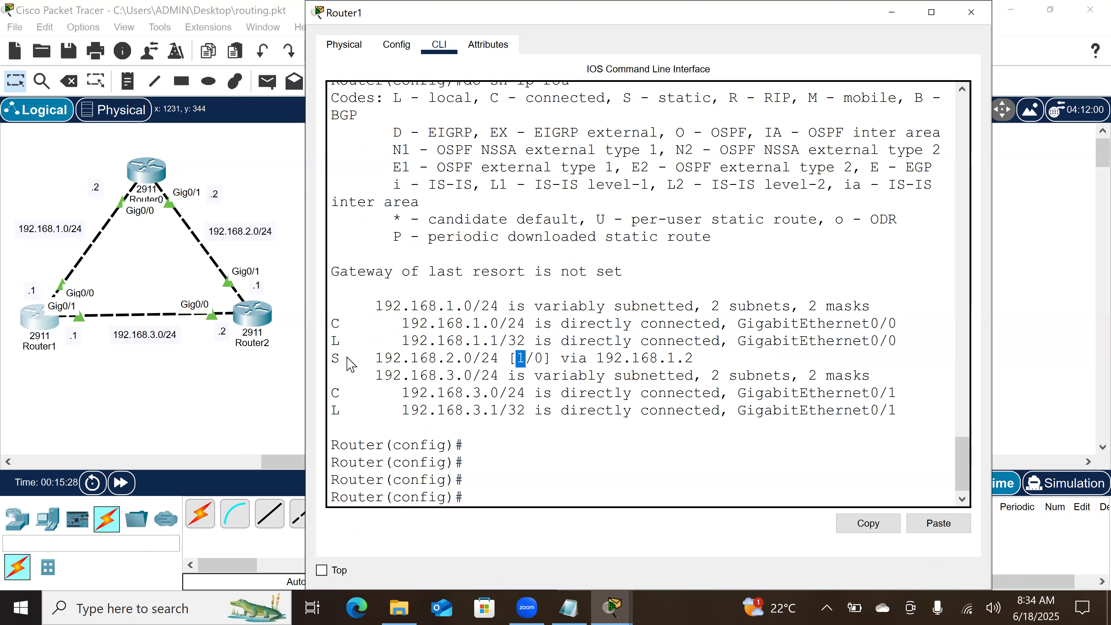
Step: On Router2, configure a primary static route to network 192.168.1.0 with mask 255.255.255.0 via next hop 192.168.2.2
{"action": "left_click", "coordinate": [266, 323]}
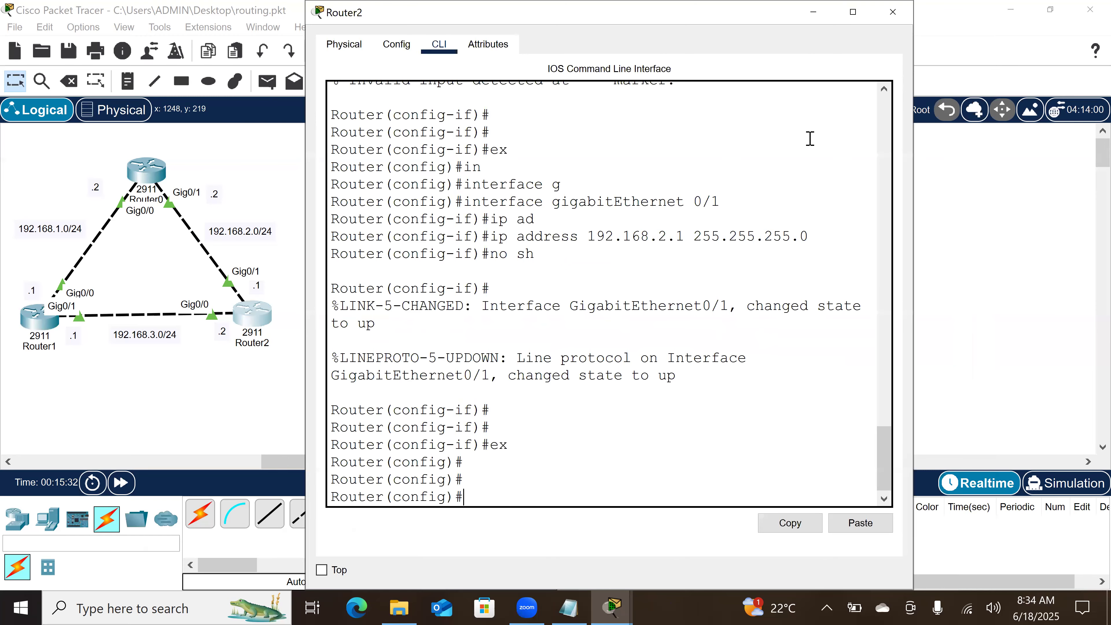
{"action": "type", "text": "ip route 192.168.1.0 255.2"}
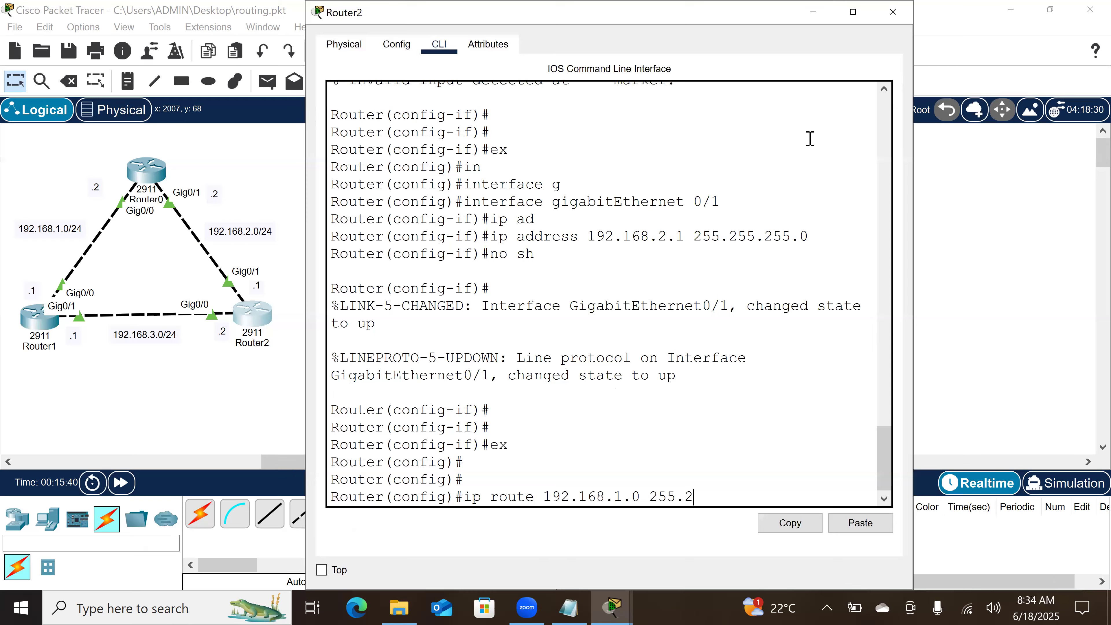
{"action": "type", "text": "55.255.0"}
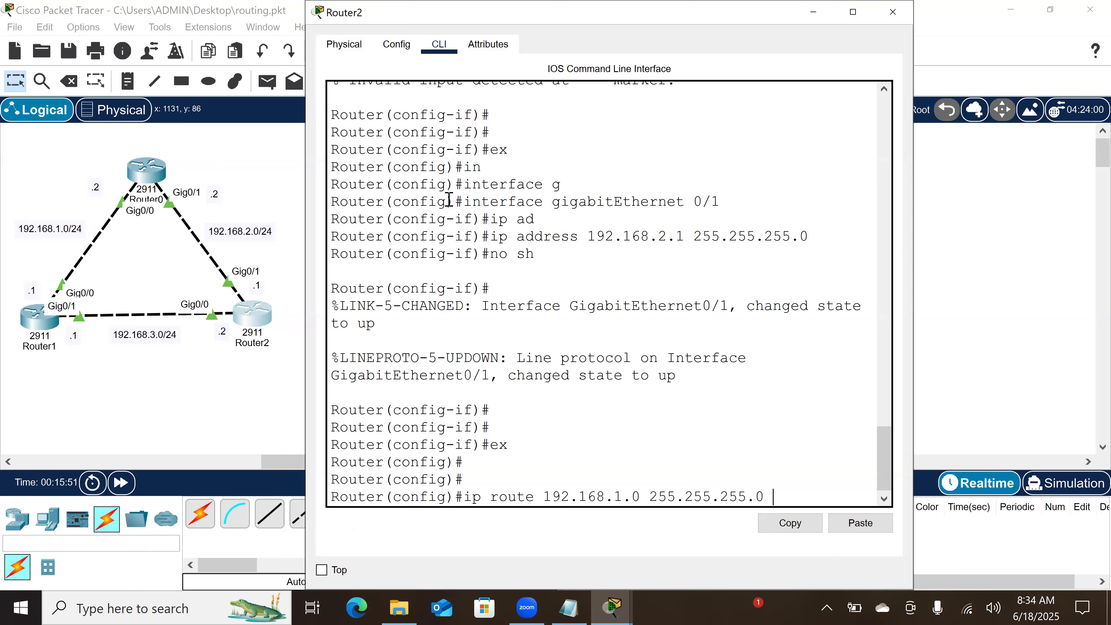
{"action": "type", "text": "192.168.2.2"}
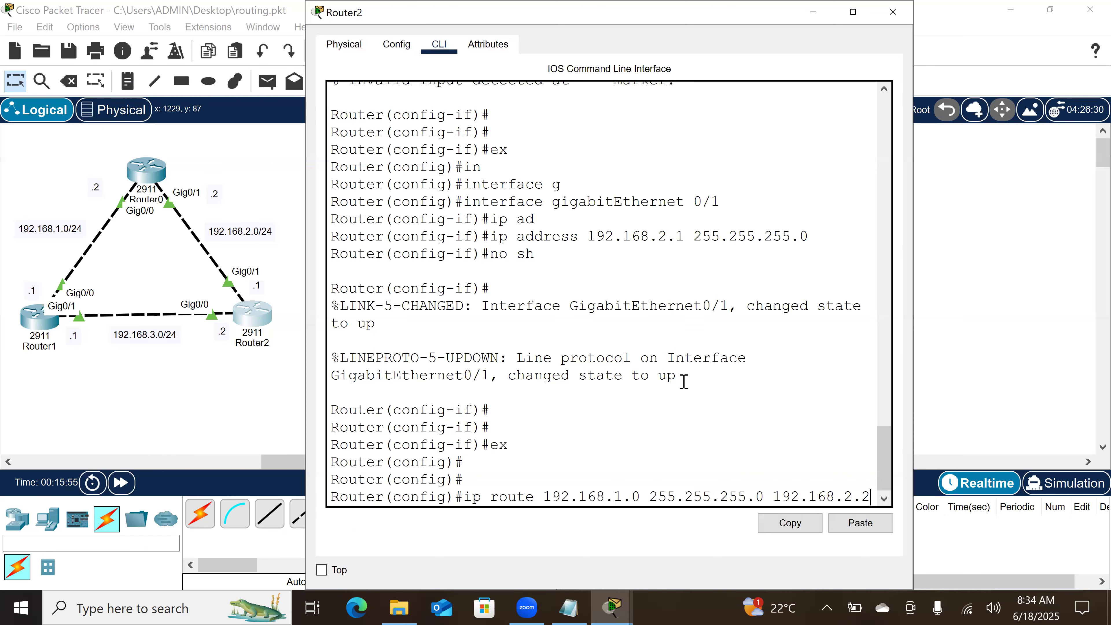
{"action": "key", "text": "Return"}
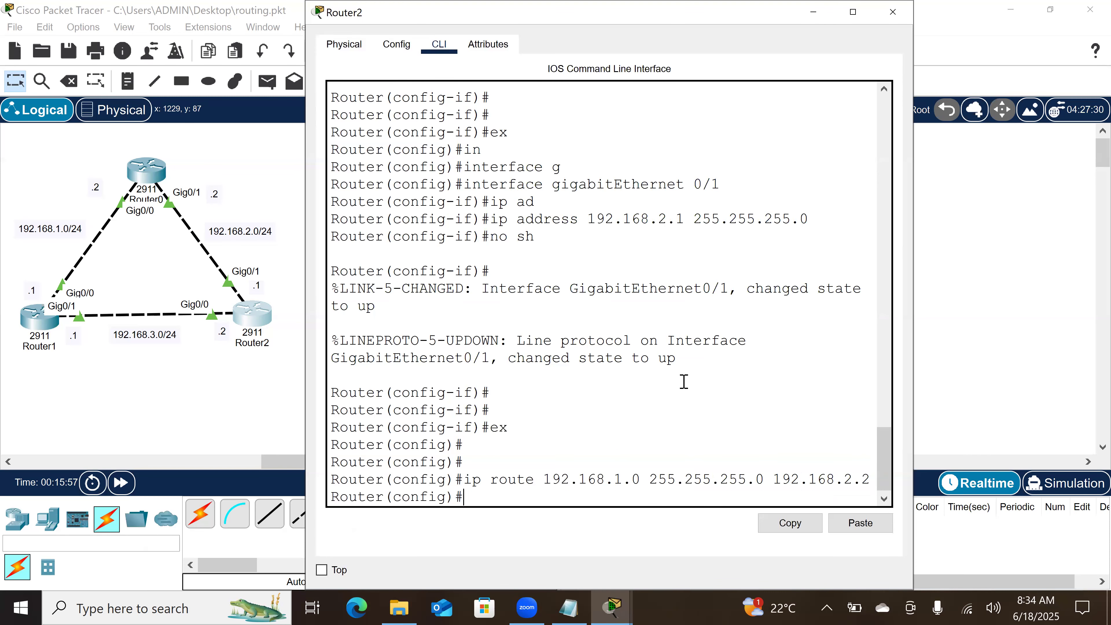
Step: Add a floating static route on Router2 to 192.168.1.0 255.255.255.0 via 192.168.3.1 with administrative distance 10
{"action": "key", "text": "Up"}
{"action": "key", "text": "BackSpace"}
{"action": "key", "text": "BackSpace"}
{"action": "key", "text": "BackSpace"}
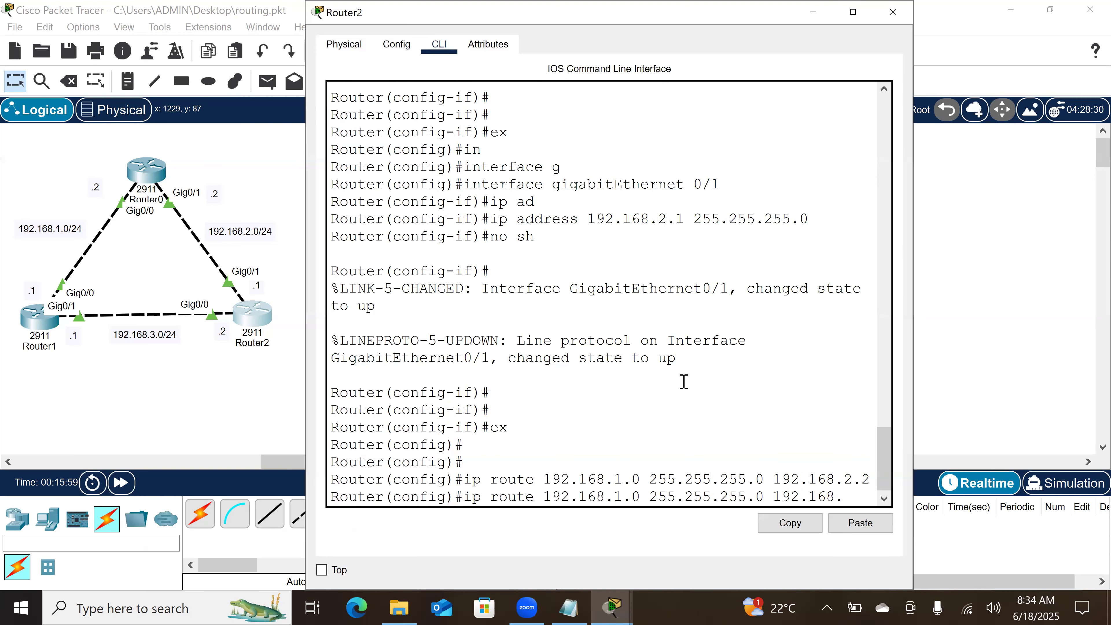
{"action": "type", "text": "3.1"}
{"action": "left_click_drag", "start_coordinate": [913, 341], "coordinate": [983, 340]}
{"action": "type", "text": "10"}
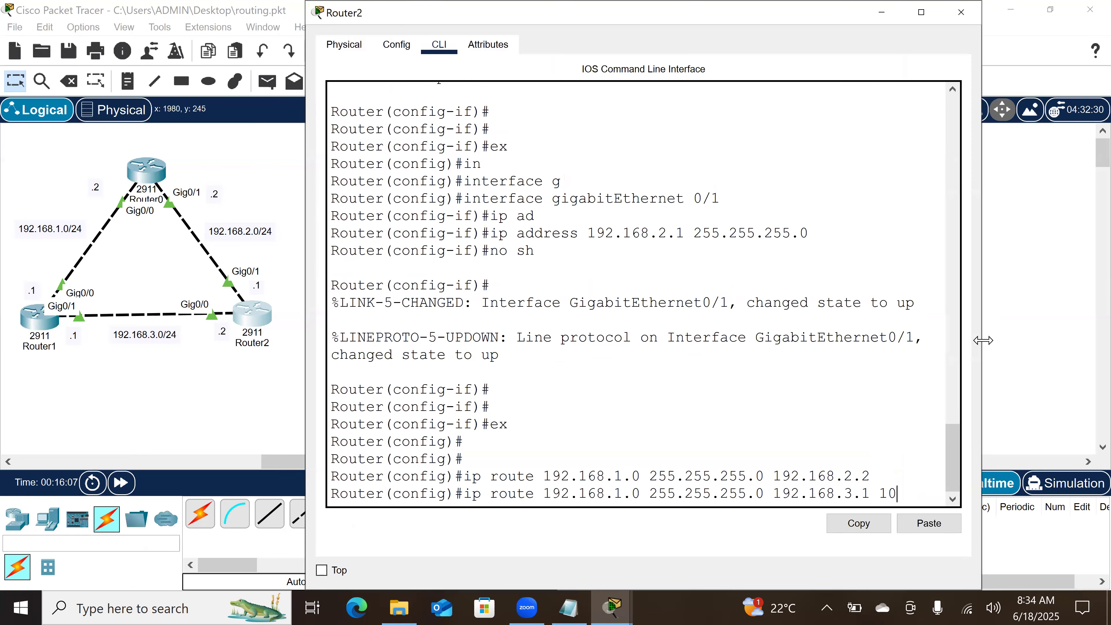
{"action": "key", "text": "Return"}
{"action": "key", "text": "Return"}
{"action": "key", "text": "Return"}
{"action": "key", "text": "Return"}
{"action": "key", "text": "Return"}
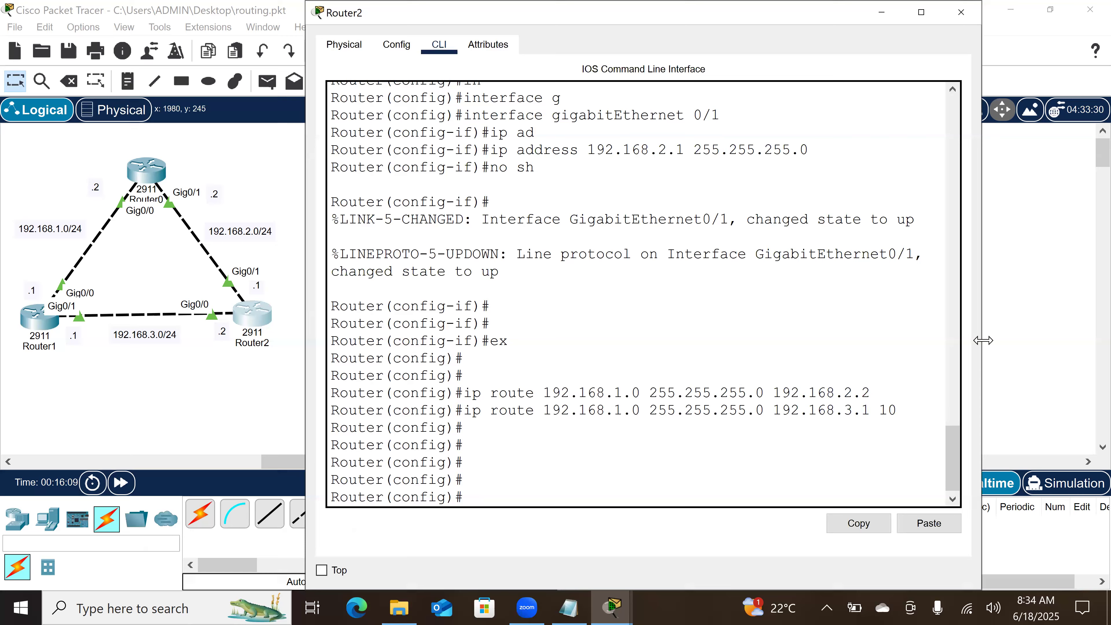
Step: Display Router2's IP routing table to check its static route, and return to the network topology
{"action": "type", "text": "do sh ip rou"}
{"action": "key", "text": "Return"}
{"action": "key", "text": "Return"}
{"action": "key", "text": "Return"}
{"action": "key", "text": "Return"}
{"action": "key", "text": "Return"}
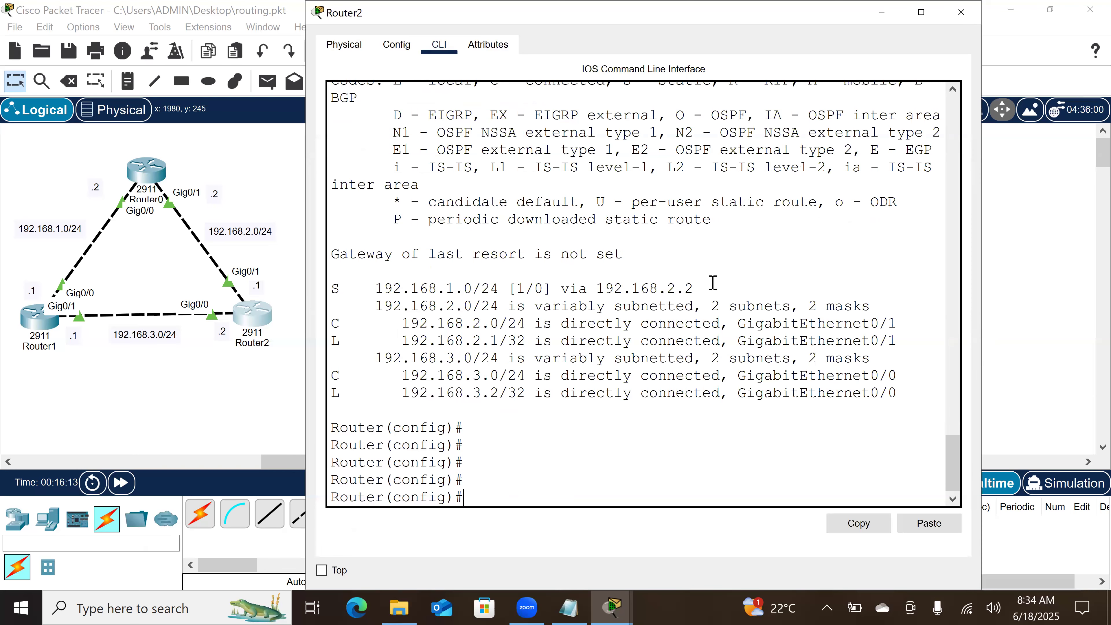
{"action": "left_click", "coordinate": [230, 383]}
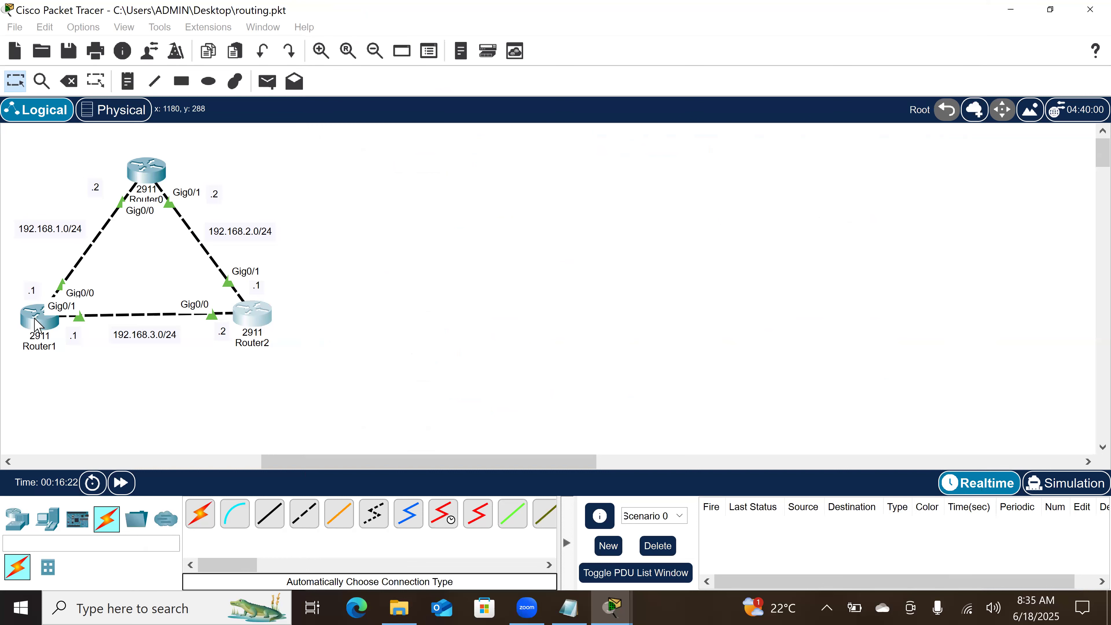
{"action": "left_click_drag", "start_coordinate": [39, 326], "coordinate": [42, 328]}
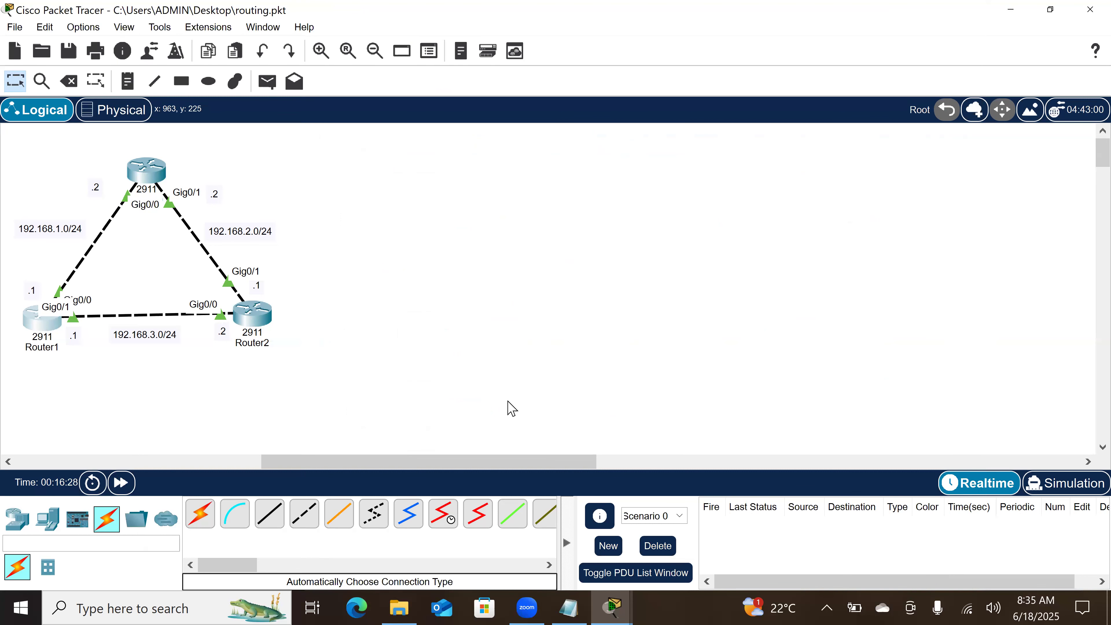
Step: Open Router2's command line and try to ping 192.168.1.2 directly from global configuration mode
{"action": "left_click", "coordinate": [250, 318]}
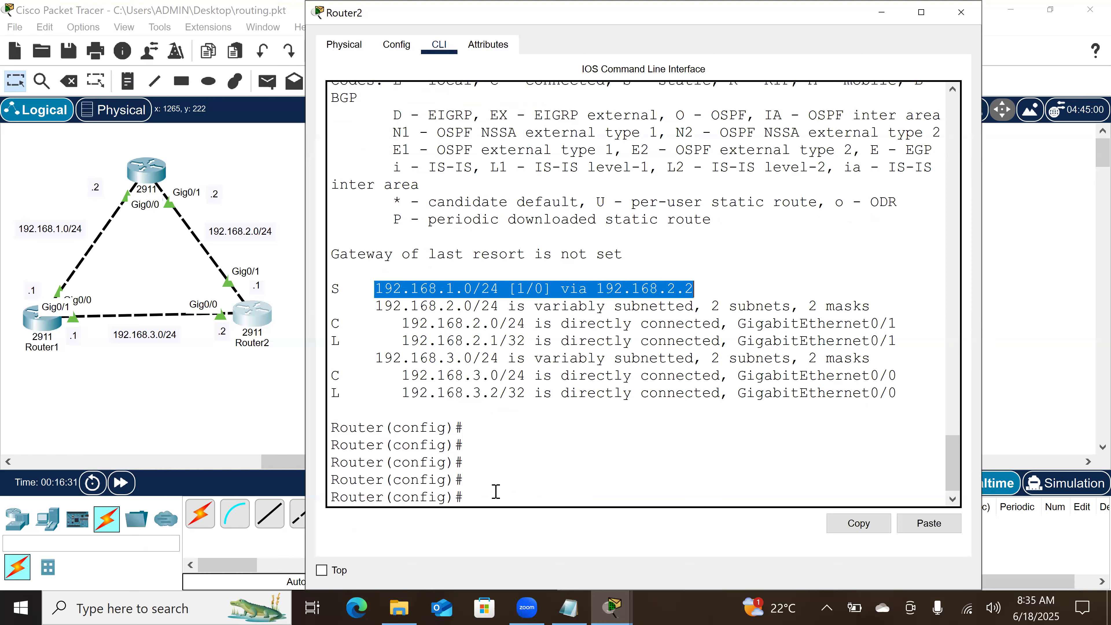
{"action": "left_click", "coordinate": [496, 491]}
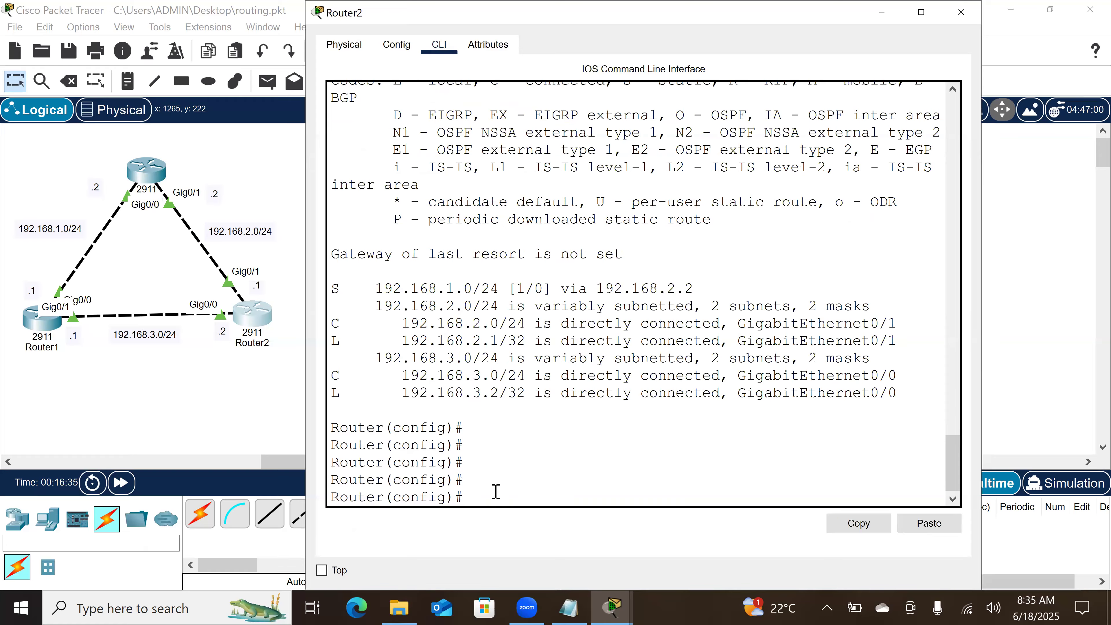
{"action": "type", "text": "ping 192.168.1.1"}
{"action": "key", "text": "BackSpace"}
{"action": "type", "text": "2"}
{"action": "key", "text": "Return"}
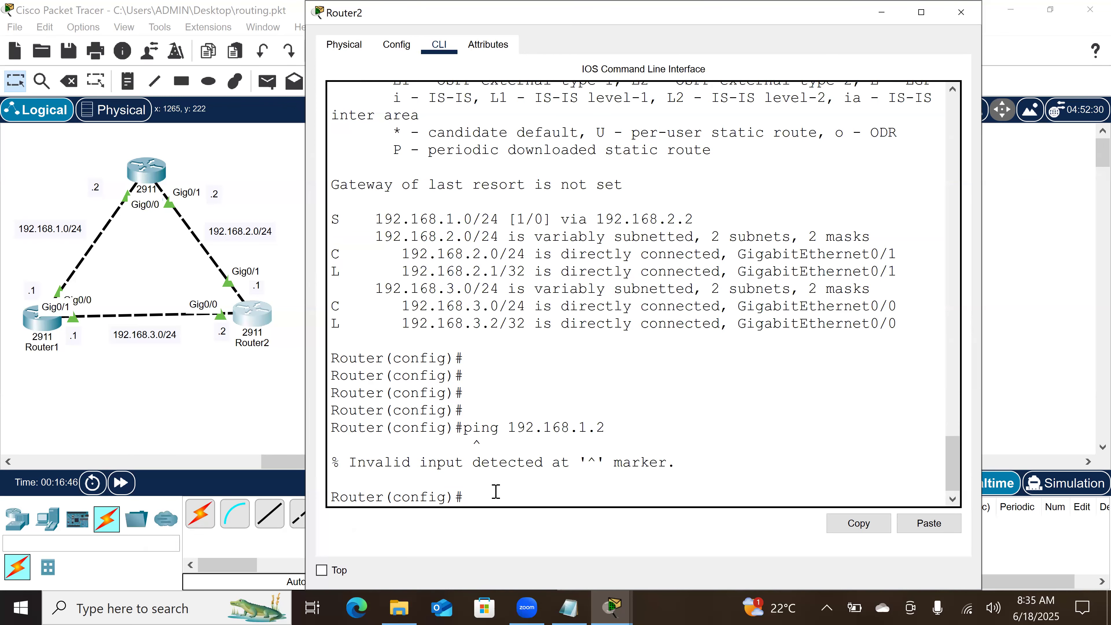
Step: Ping 192.168.1.1 and 192.168.1.2 from Router2's configuration mode using the do prefix
{"action": "type", "text": "do ping 192.168.1.1"}
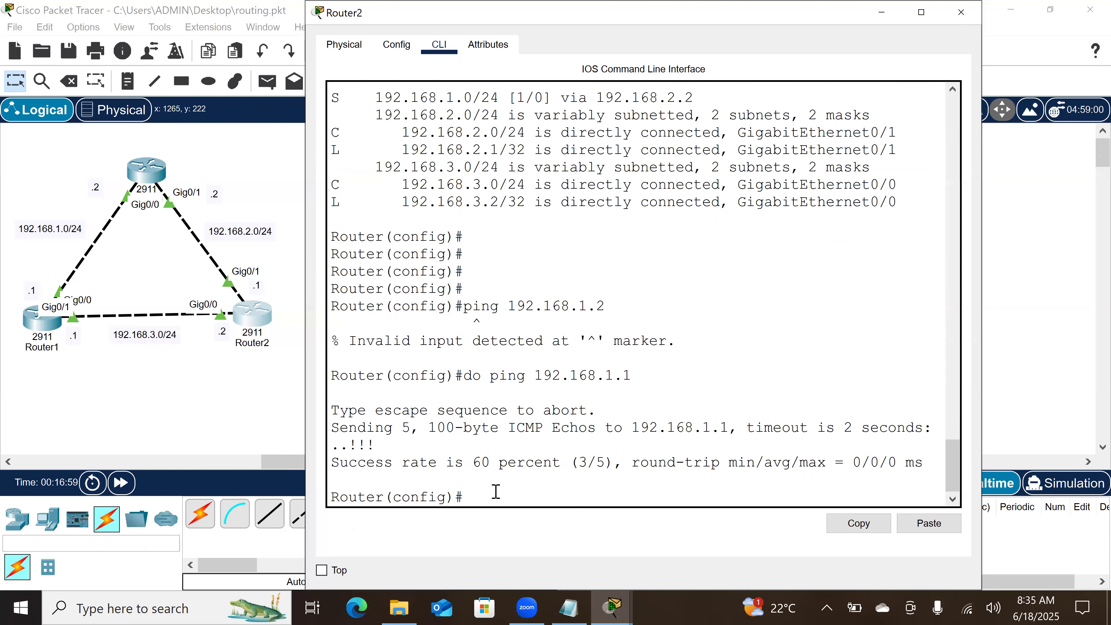
{"action": "key", "text": "Up"}
{"action": "key", "text": "BackSpace"}
{"action": "type", "text": "2.168.1."}
{"action": "key", "text": "Return"}
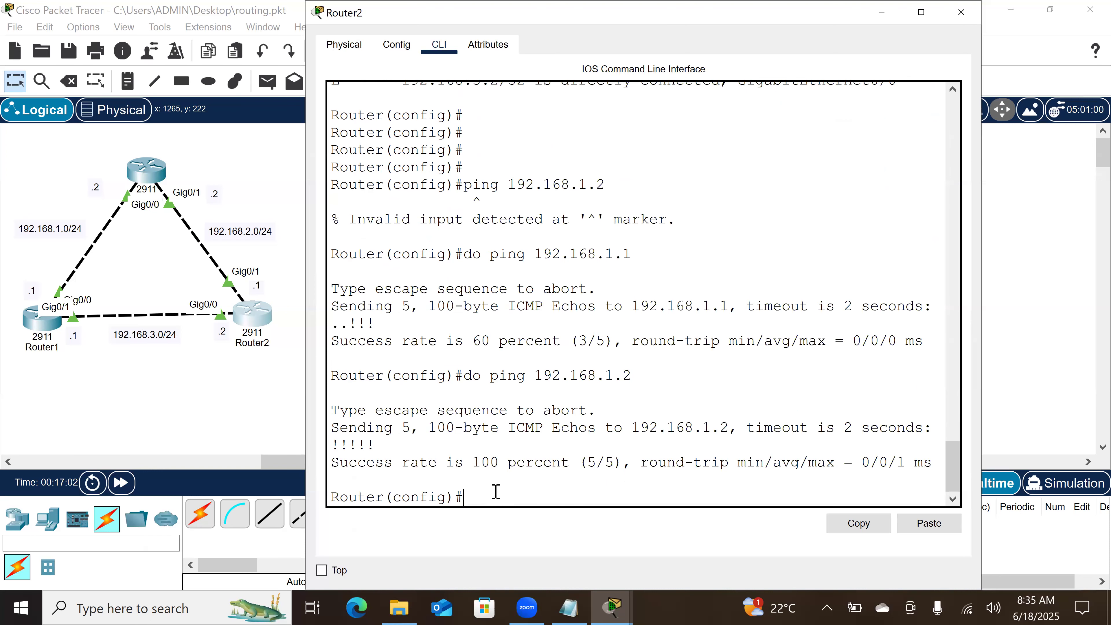
Step: Return Router2 to privileged EXEC mode, trace the route to 192.168.1.2, and highlight the hop address in the output
{"action": "type", "text": "end"}
{"action": "key", "text": "Return"}
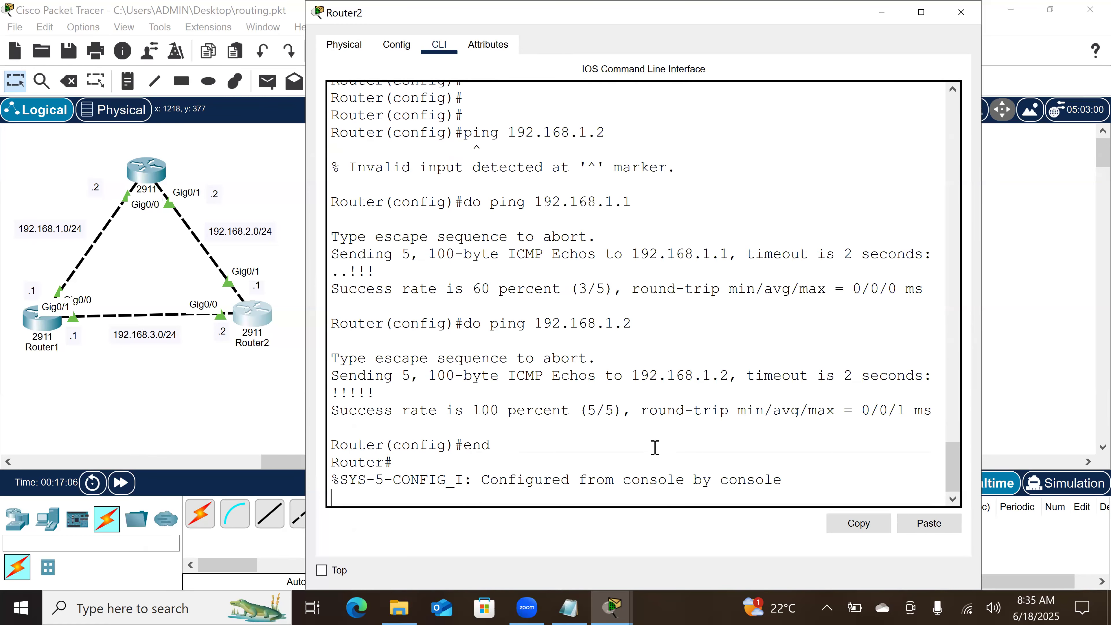
{"action": "key", "text": "Return"}
{"action": "key", "text": "Return"}
{"action": "key", "text": "Return"}
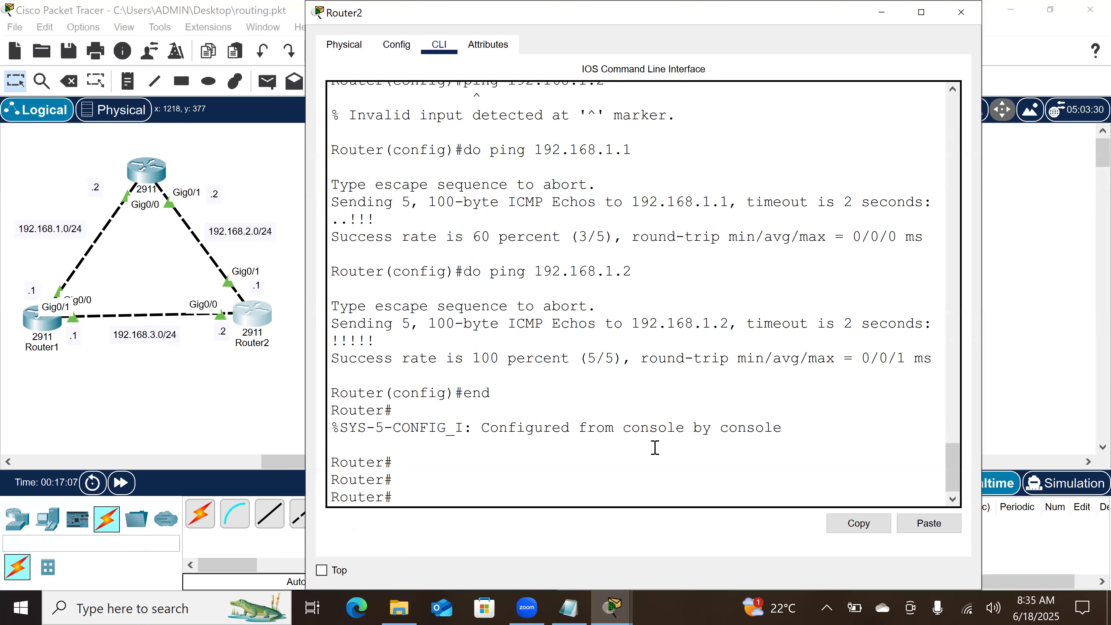
{"action": "type", "text": "trc"}
{"action": "key", "text": "Tab"}
{"action": "key", "text": "BackSpace"}
{"action": "type", "text": "aceroute"}
{"action": "key", "text": "Tab"}
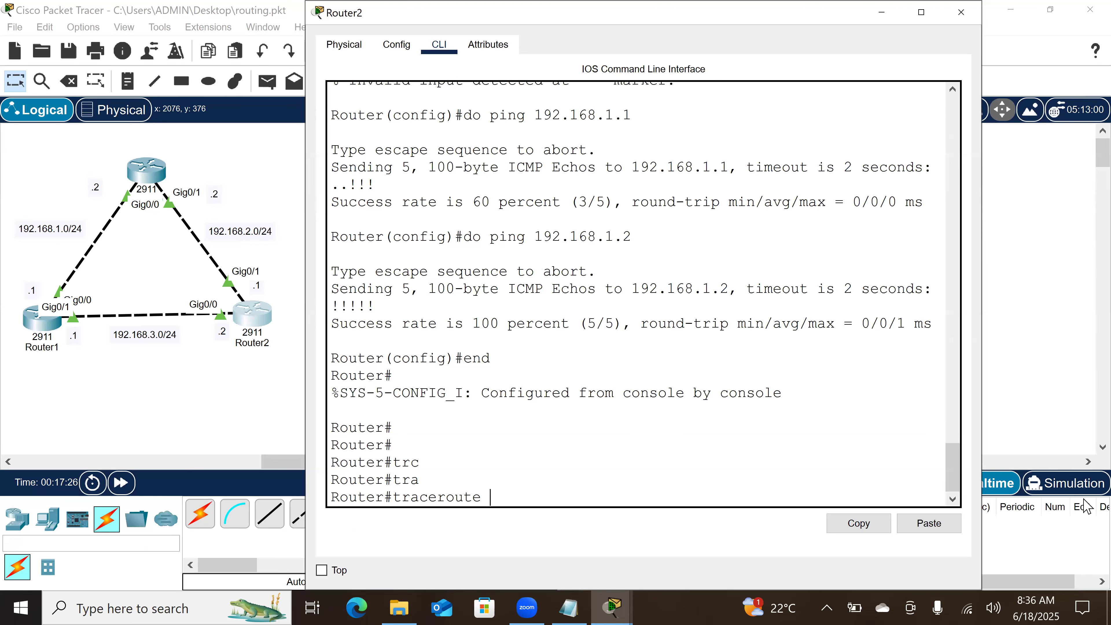
{"action": "type", "text": "192.168.1.2"}
{"action": "key", "text": "Return"}
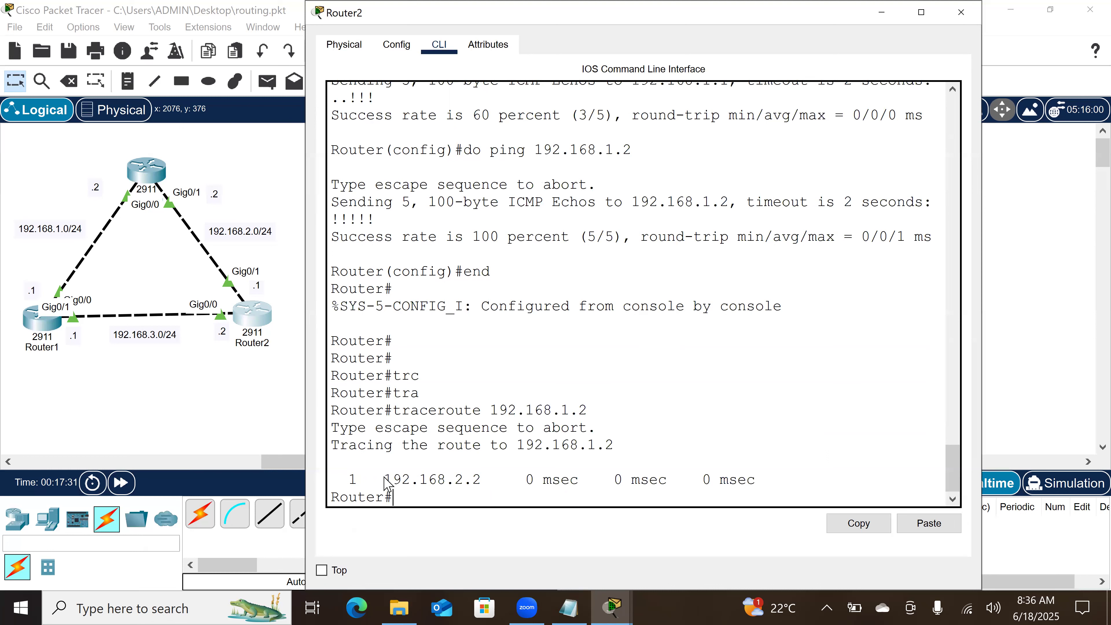
{"action": "left_click_drag", "start_coordinate": [386, 480], "coordinate": [487, 489]}
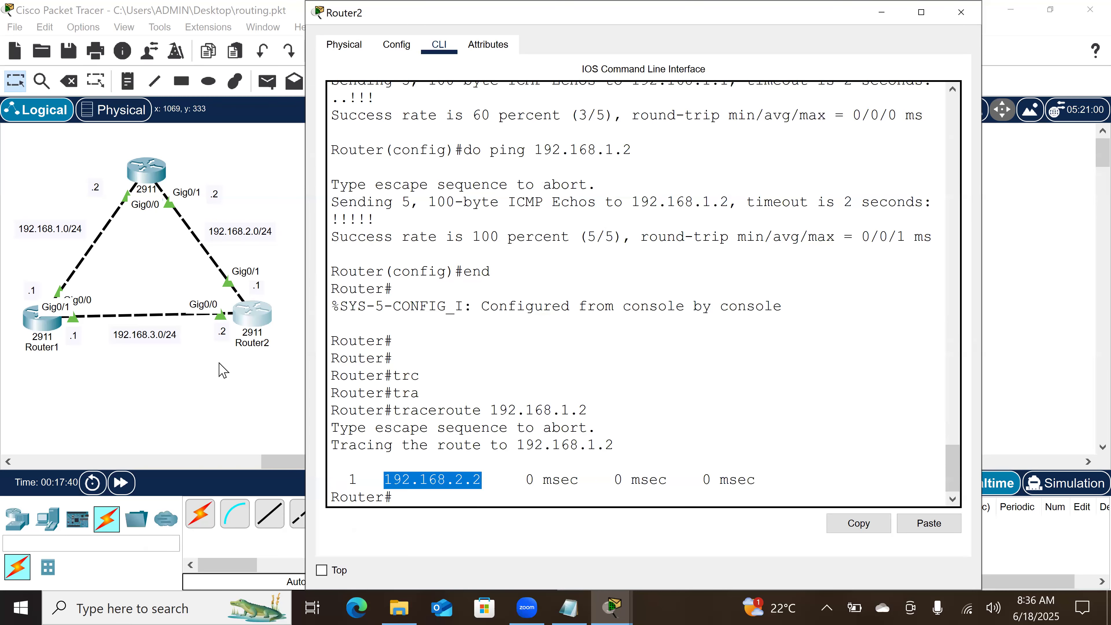
Step: Shut down interface GigabitEthernet 0/1 on Router0 and repeat the traceroute from Router2 to 192.168.1.2
{"action": "left_click", "coordinate": [135, 154]}
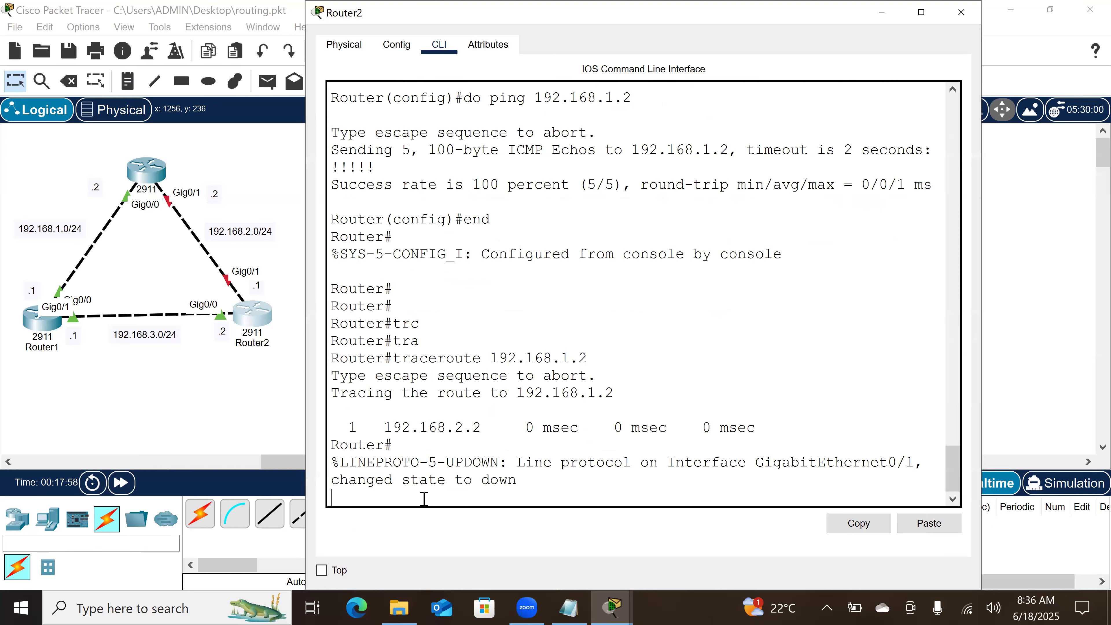
{"action": "key", "text": "Return"}
{"action": "type", "text": "traceroute 192.168.1.2"}
{"action": "key", "text": "Return"}
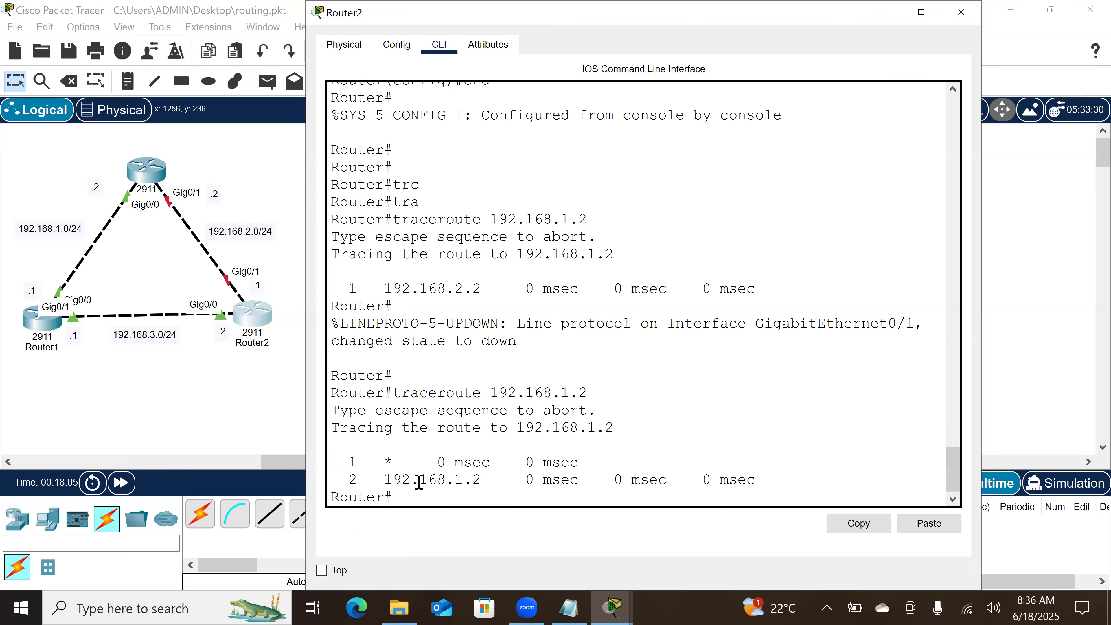
{"action": "double_click", "coordinate": [386, 479]}
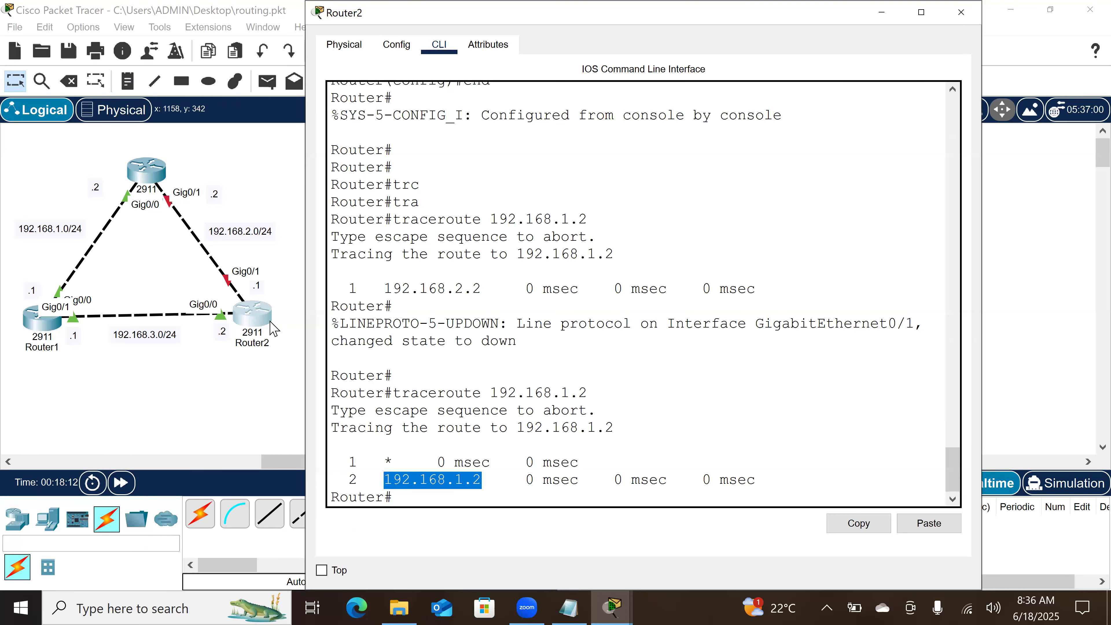
Step: Display Router2's IP routing table and highlight the administrative distance of the static route to 192.168.1.0/24
{"action": "left_click", "coordinate": [259, 320]}
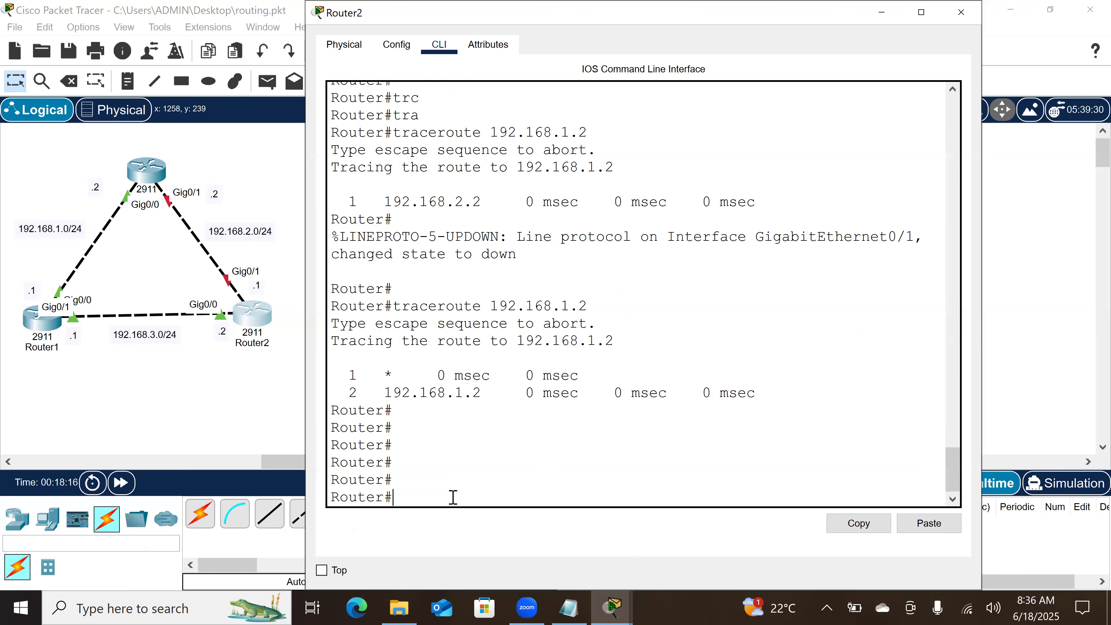
{"action": "type", "text": "sh"}
{"action": "key", "text": "Tab"}
{"action": "type", "text": "ip rou"}
{"action": "key", "text": "Tab"}
{"action": "key", "text": "Return"}
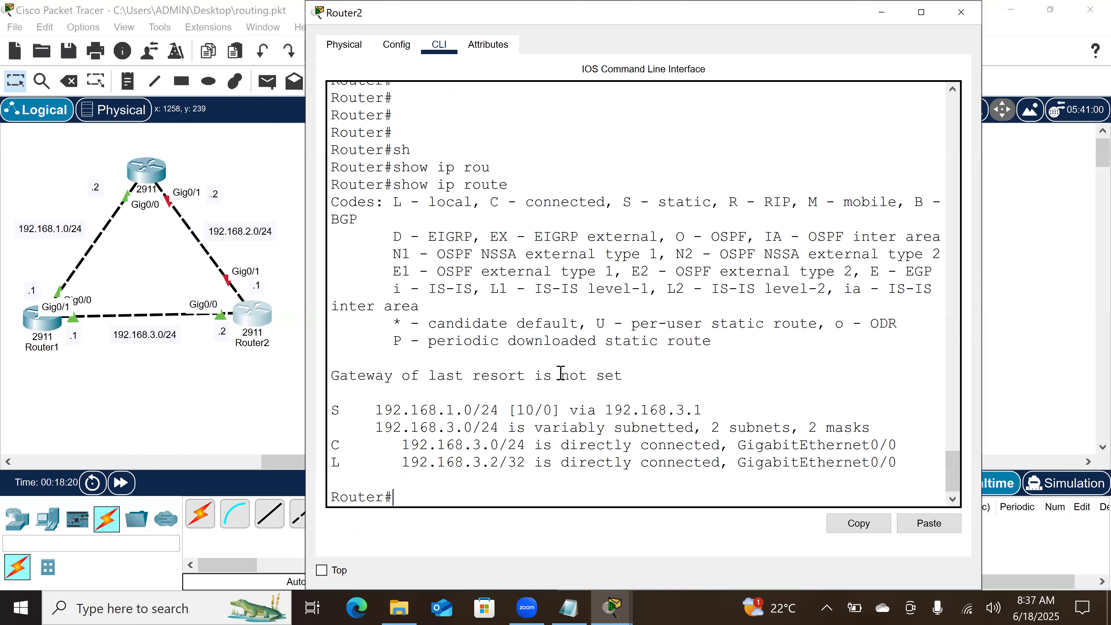
{"action": "key", "text": "Return"}
{"action": "key", "text": "Return"}
{"action": "key", "text": "Return"}
{"action": "double_click", "coordinate": [524, 358]}
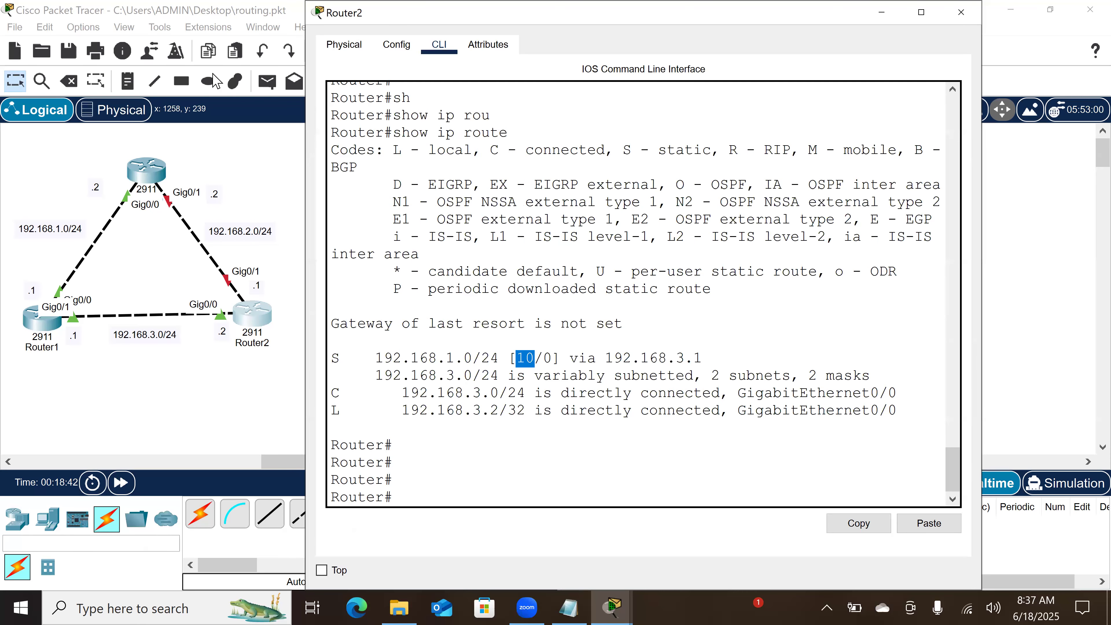
Step: Re-enable interface GigabitEthernet 0/1 on Router0 and trace the route from Router2 to 192.168.1.2 again
{"action": "left_click", "coordinate": [168, 160]}
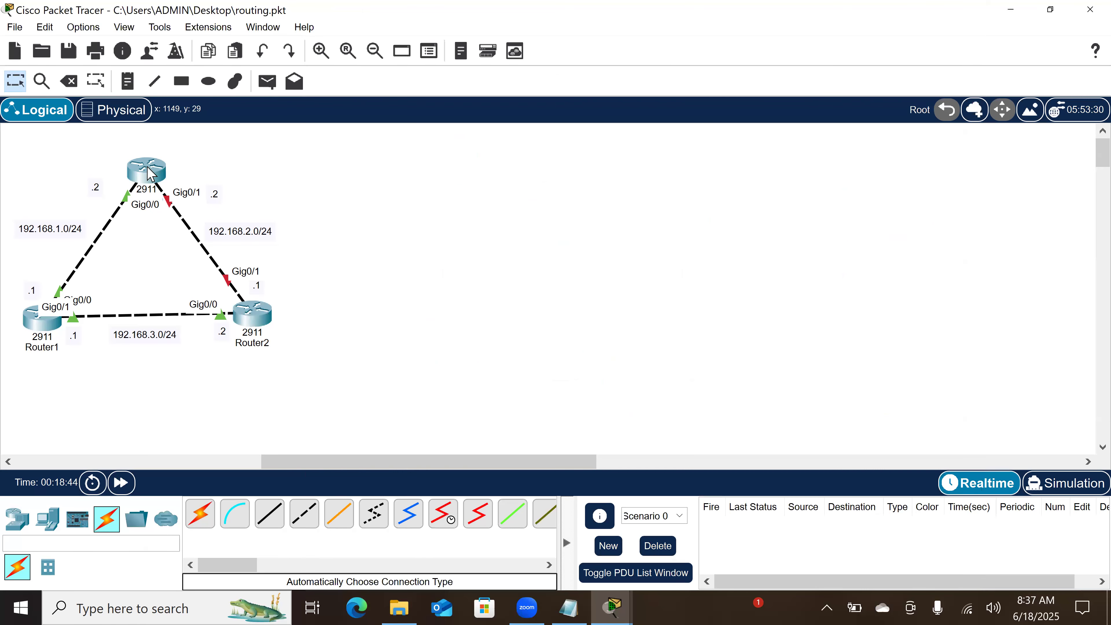
{"action": "left_click", "coordinate": [407, 489]}
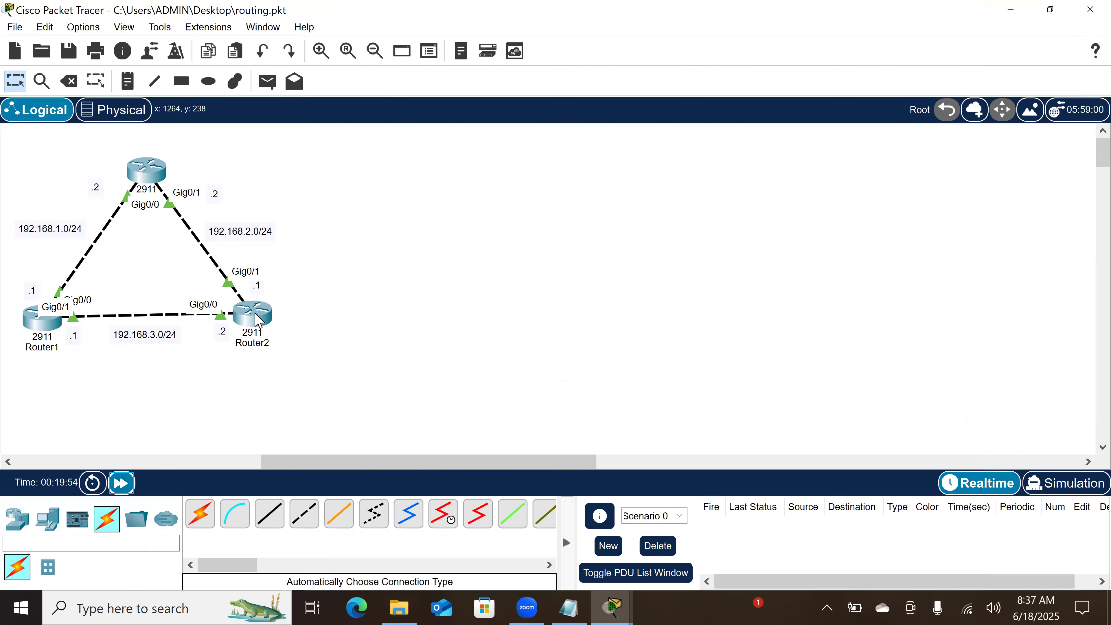
{"action": "left_click", "coordinate": [254, 316]}
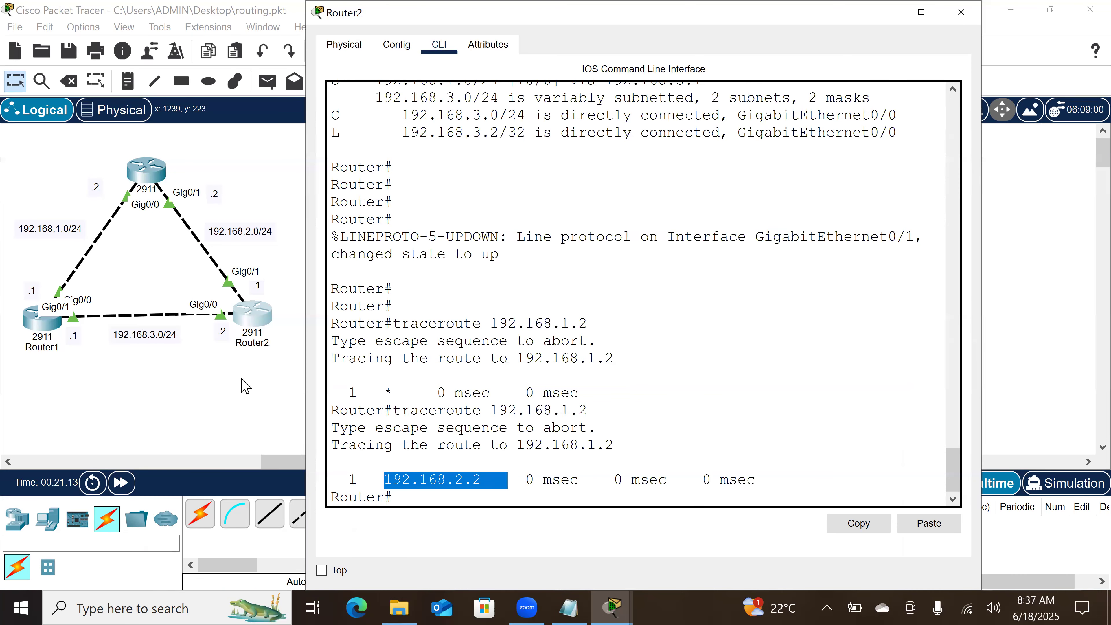
Step: Open Router0's command line and exit configuration mode to privileged EXEC mode
{"action": "left_click", "coordinate": [143, 176]}
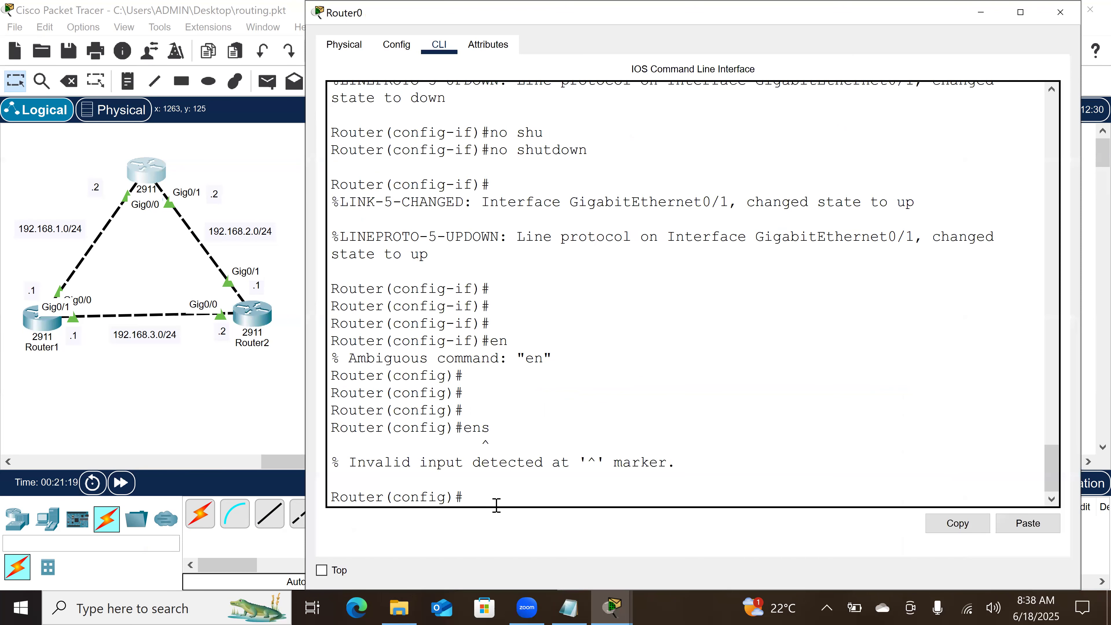
{"action": "key", "text": "Return"}
{"action": "key", "text": "Return"}
{"action": "type", "text": "end"}
{"action": "key", "text": "Return"}
{"action": "key", "text": "Return"}
{"action": "key", "text": "Return"}
Step: Trace the route from Router0 to 192.168.3.2
{"action": "type", "text": "reac"}
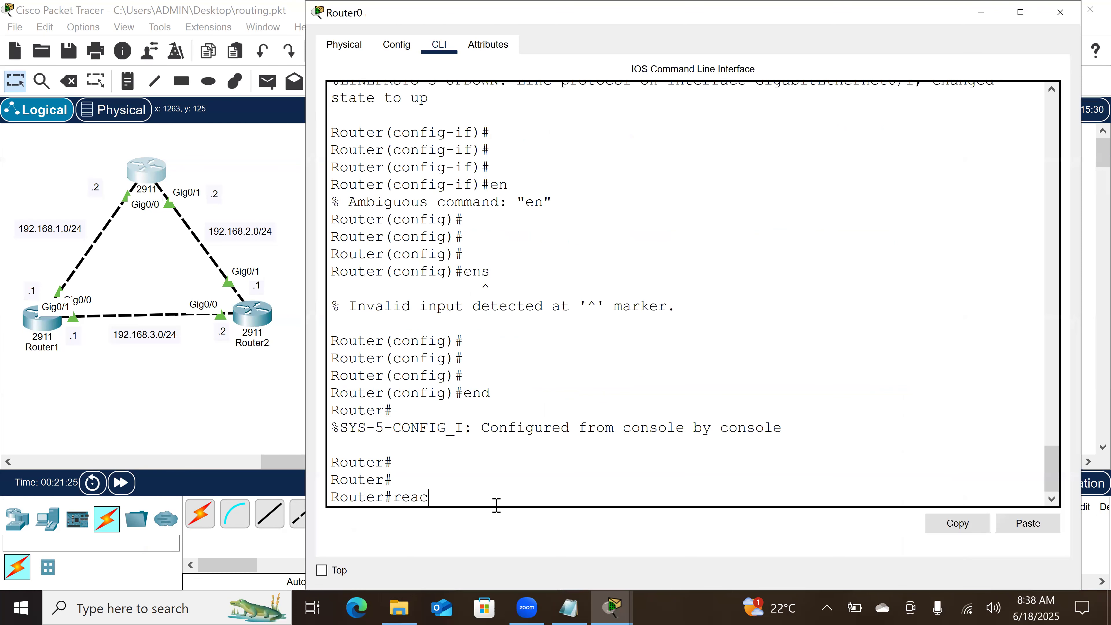
{"action": "key", "text": "Return"}
{"action": "type", "text": "re"}
{"action": "key", "text": "BackSpace"}
{"action": "key", "text": "BackSpace"}
{"action": "type", "text": "trac"}
{"action": "key", "text": "Tab"}
{"action": "type", "text": "192.168.3.2"}
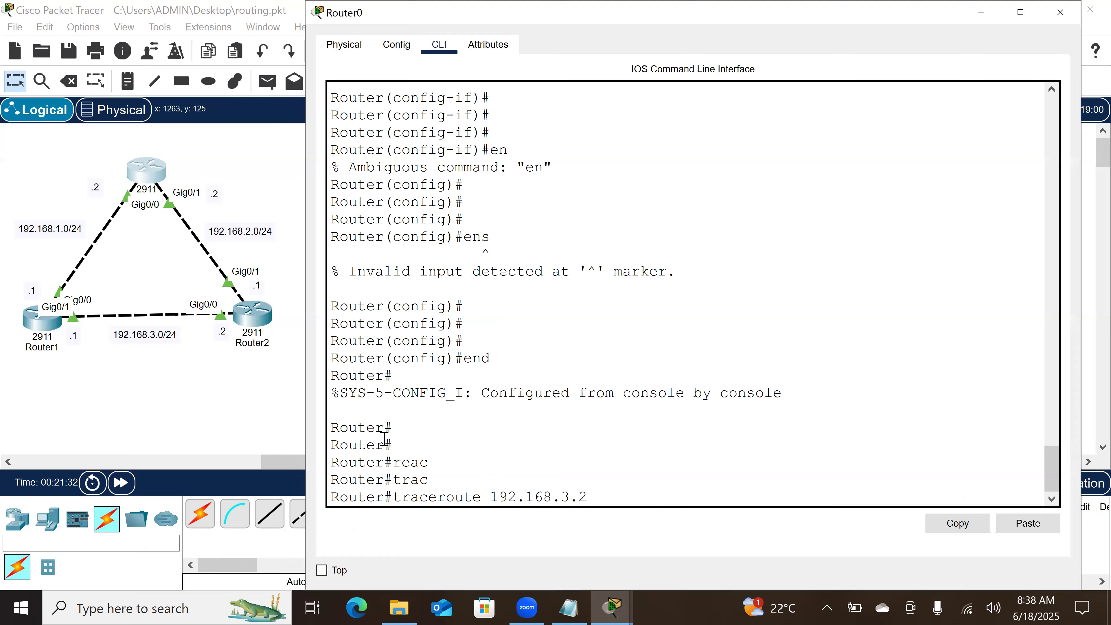
{"action": "key", "text": "Return"}
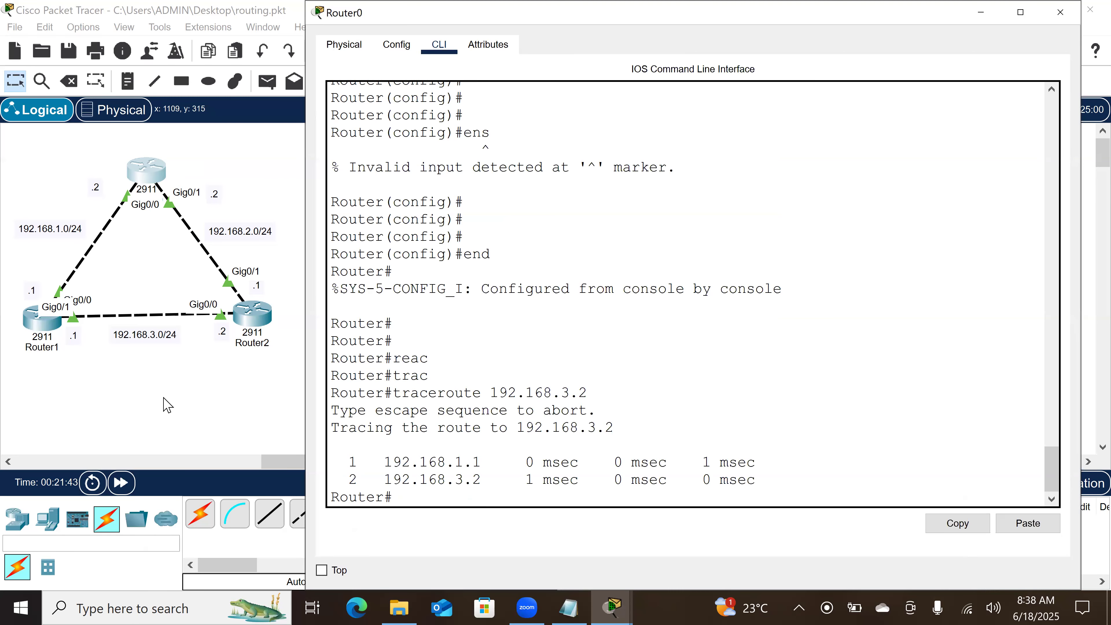
Step: Shut down interface GigabitEthernet 0/0 on Router1, repeat Router0's traceroute to 192.168.3.2, and return to the topology
{"action": "left_click", "coordinate": [42, 331]}
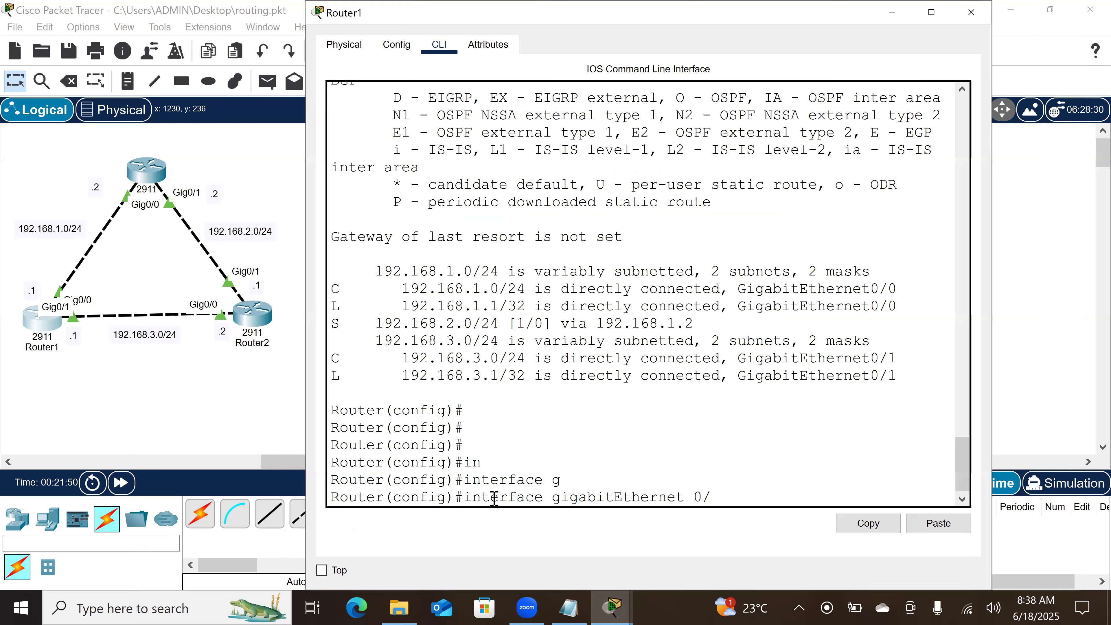
{"action": "left_click", "coordinate": [148, 174]}
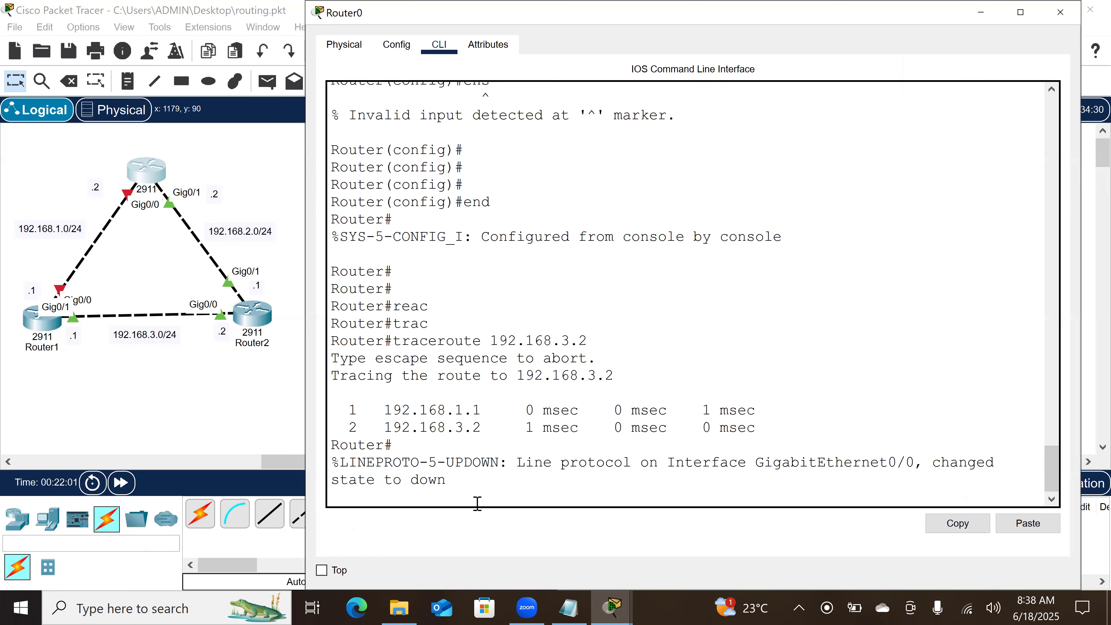
{"action": "key", "text": "Up"}
{"action": "key", "text": "Return"}
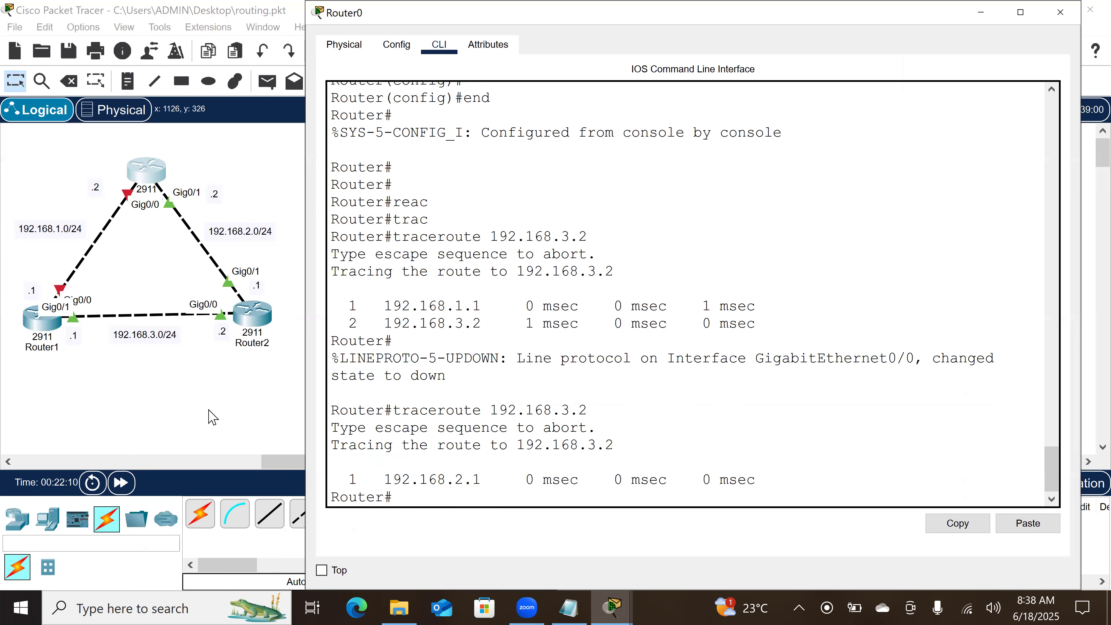
{"action": "left_click", "coordinate": [213, 418]}
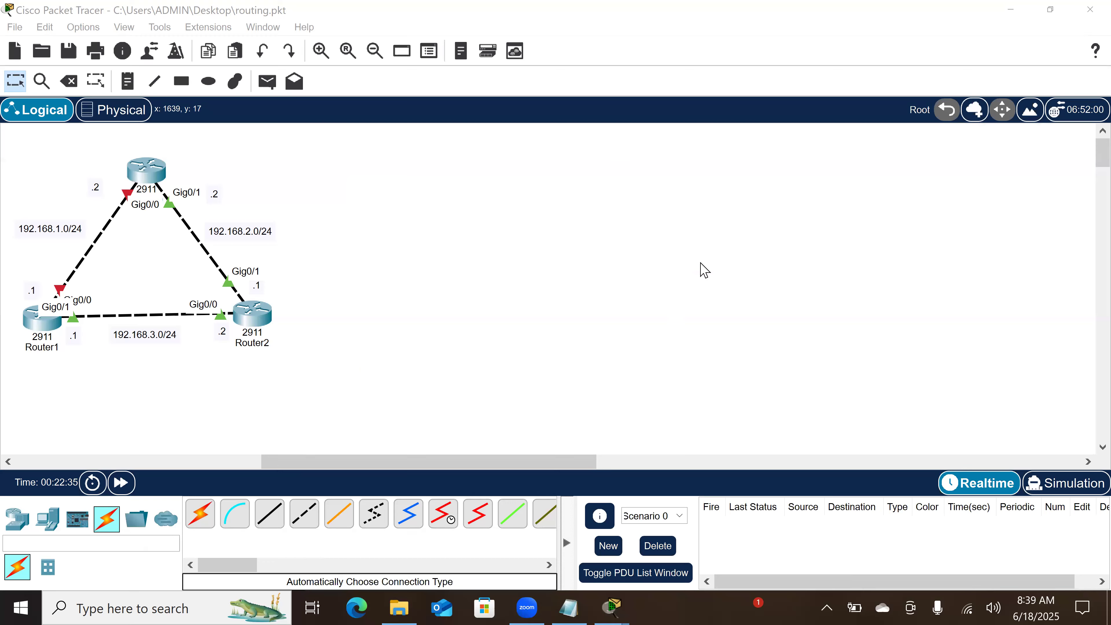
Step: Minimize the topology window and switch to the Routing notes in Notepad to review the default AD values and routing protocol types
{"action": "scroll", "coordinate": [438, 242], "scroll_direction": "left", "scroll_amount": 3}
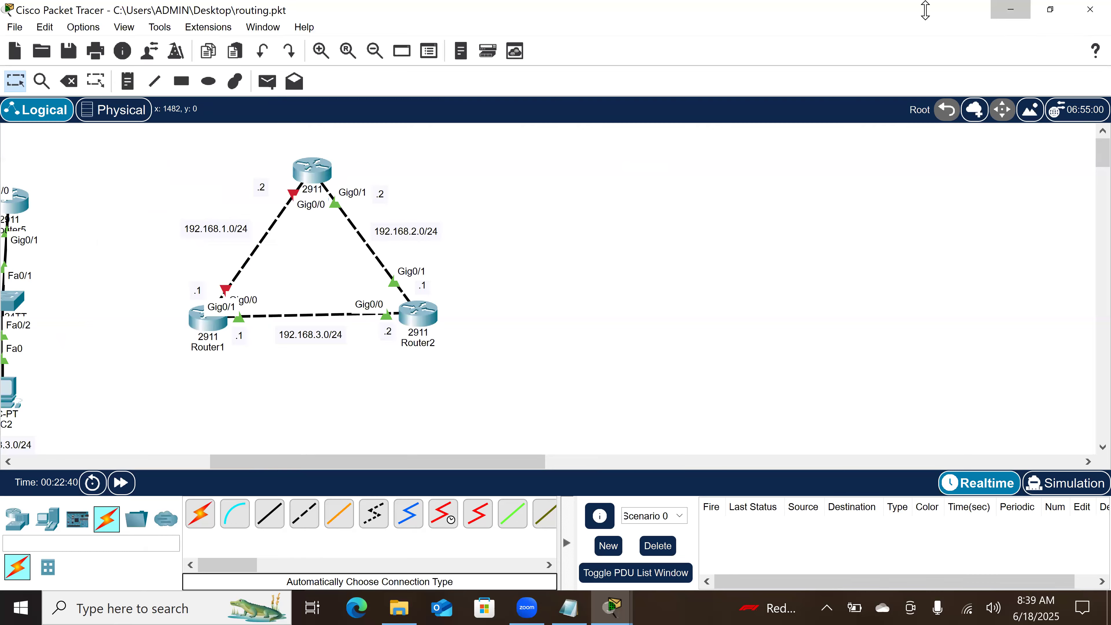
{"action": "left_click", "coordinate": [1009, 17]}
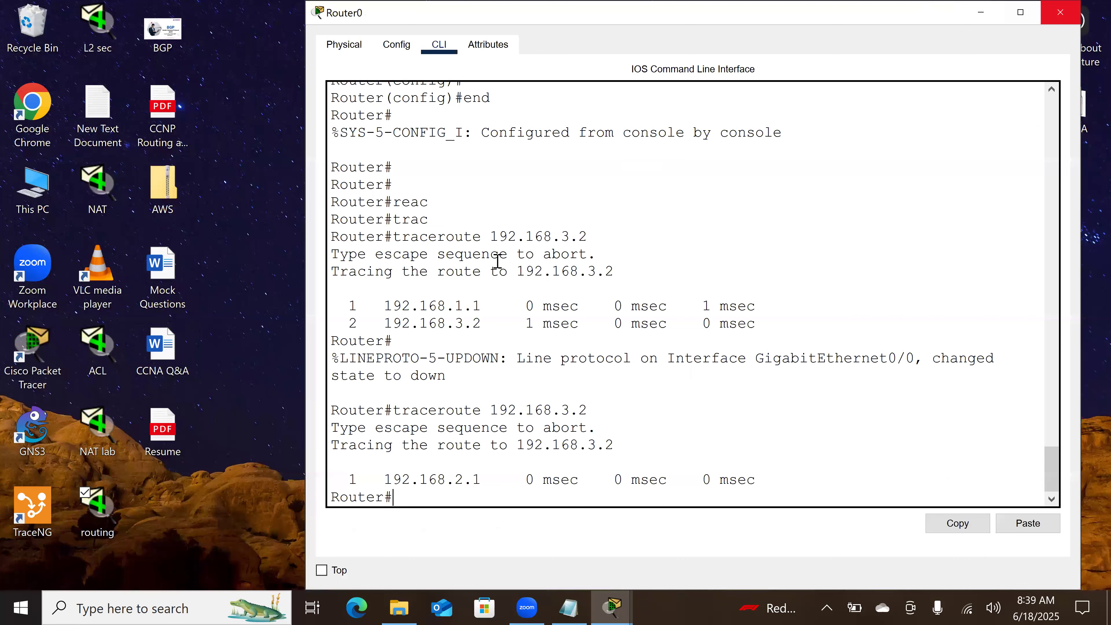
{"action": "key", "text": "alt+Tab"}
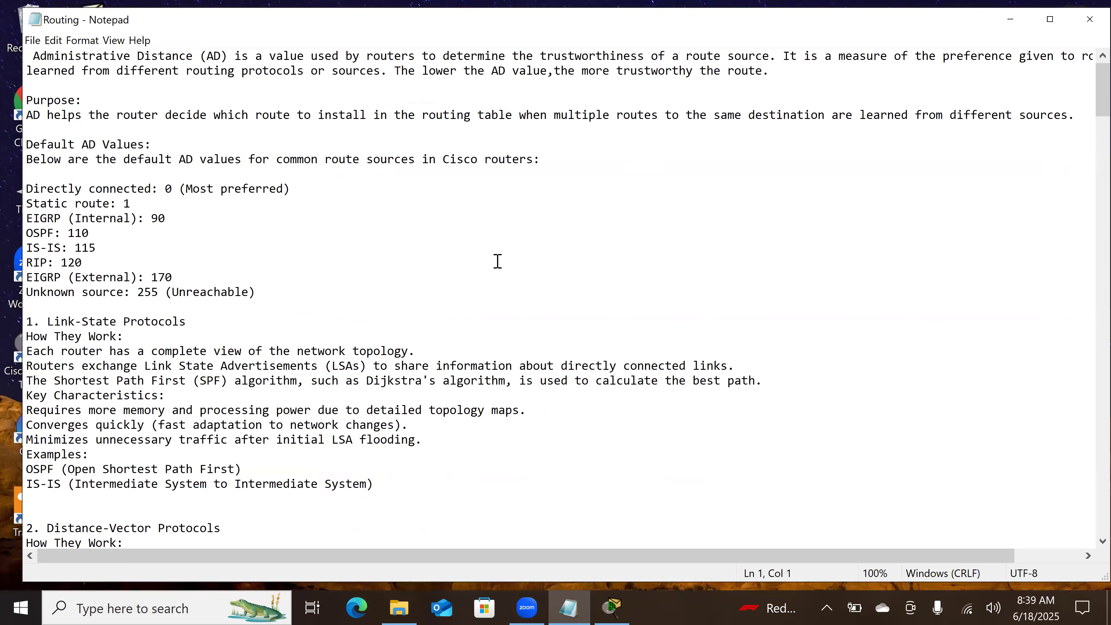
{"action": "scroll", "coordinate": [498, 261], "scroll_direction": "down", "scroll_amount": 2}
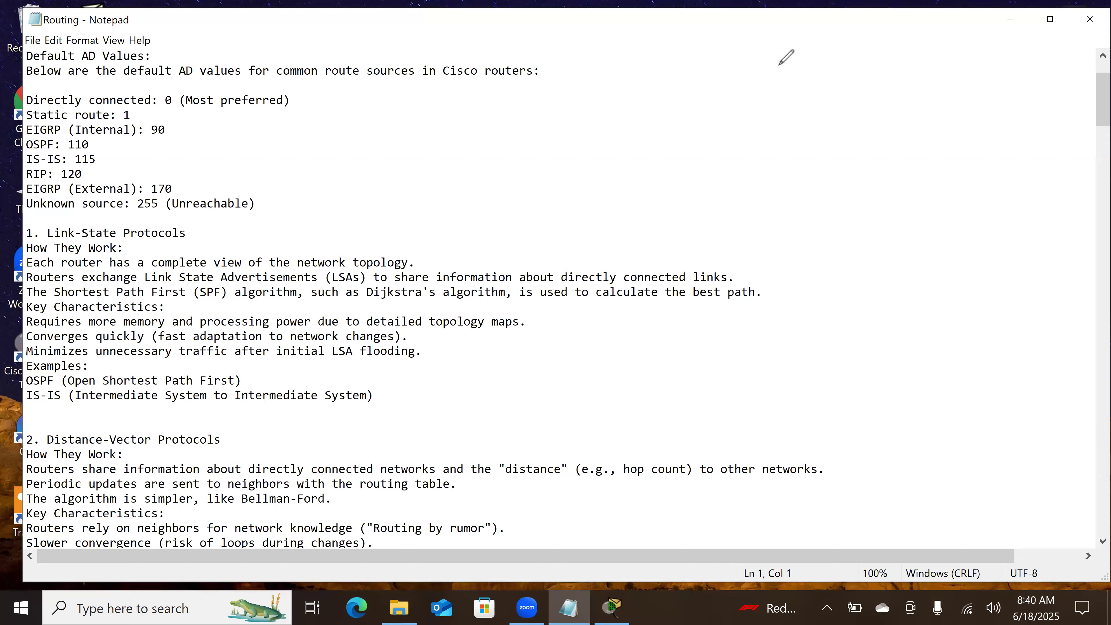
Step: Handwrite the heading "Dynamic Routing" in the blank area beside the notes and draw two branch arrows beneath it
{"action": "left_click_drag", "start_coordinate": [770, 75], "coordinate": [788, 64]}
{"action": "left_click_drag", "start_coordinate": [783, 66], "coordinate": [782, 82]}
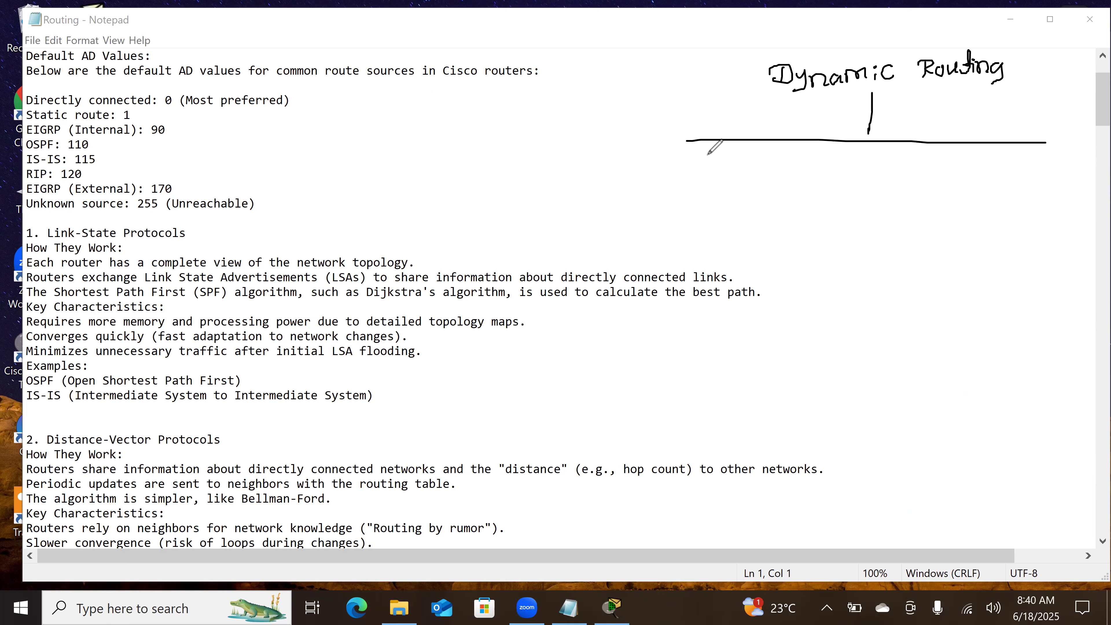
{"action": "left_click_drag", "start_coordinate": [1057, 145], "coordinate": [1062, 156]}
Step: Label the left branch of the Dynamic Routing diagram "IGP" with an arrow to the handwritten note "within same AS"
{"action": "mouse_move", "coordinate": [671, 187]}
{"action": "left_mouse_down"}
{"action": "mouse_move", "coordinate": [671, 205]}
{"action": "mouse_move", "coordinate": [679, 188]}
{"action": "left_mouse_up"}
{"action": "mouse_move", "coordinate": [659, 206]}
{"action": "left_mouse_down"}
{"action": "mouse_move", "coordinate": [692, 189]}
{"action": "mouse_move", "coordinate": [701, 198]}
{"action": "left_mouse_up"}
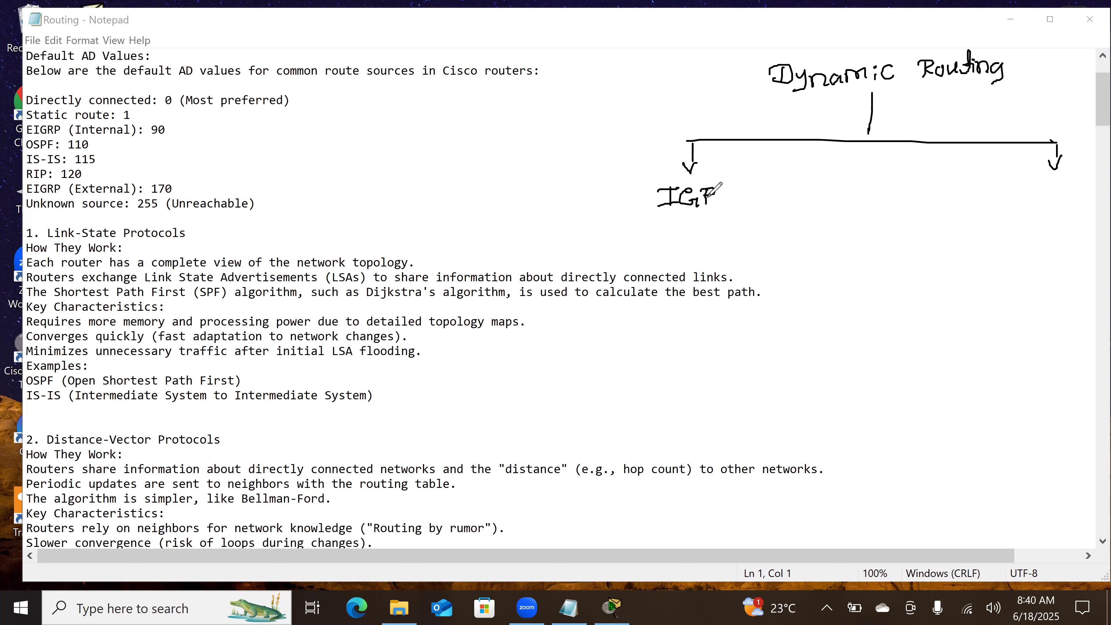
{"action": "left_click_drag", "start_coordinate": [725, 197], "coordinate": [739, 201]}
{"action": "left_click_drag", "start_coordinate": [762, 189], "coordinate": [834, 193]}
{"action": "left_click_drag", "start_coordinate": [849, 184], "coordinate": [878, 182]}
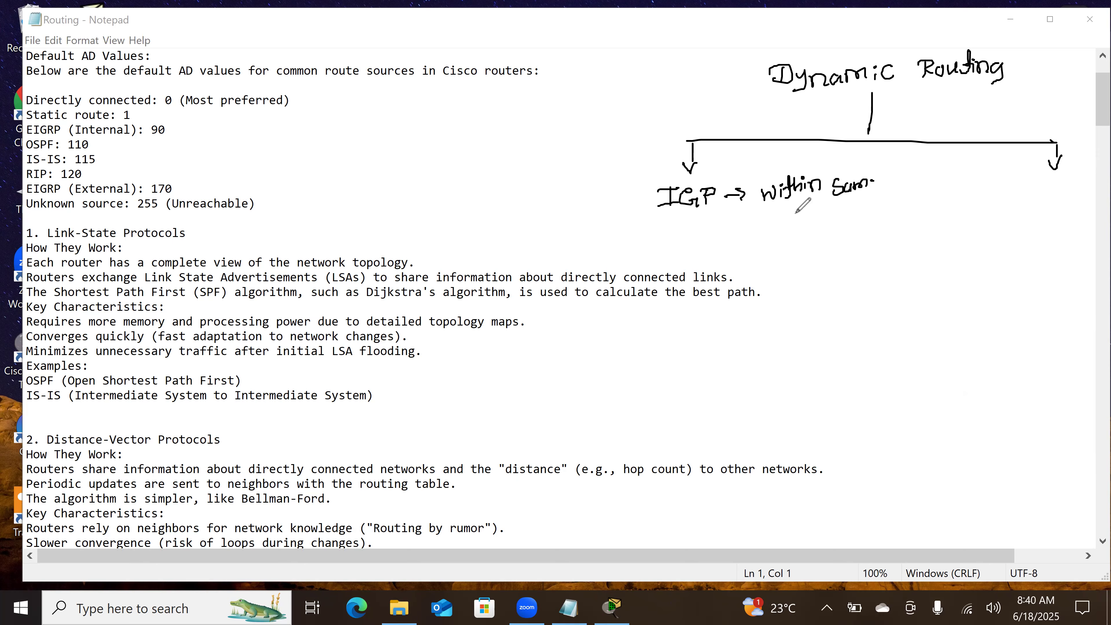
{"action": "left_click_drag", "start_coordinate": [776, 224], "coordinate": [793, 223]}
Step: Label the right branch of the diagram "EGP", write "Between the AS's" beneath it, and underline the note
{"action": "left_click_drag", "start_coordinate": [1017, 190], "coordinate": [1049, 198]}
{"action": "mouse_move", "coordinate": [1043, 197]}
{"action": "left_mouse_down"}
{"action": "mouse_move", "coordinate": [1054, 205]}
{"action": "mouse_move", "coordinate": [1063, 194]}
{"action": "left_mouse_up"}
{"action": "left_click", "coordinate": [1064, 186]}
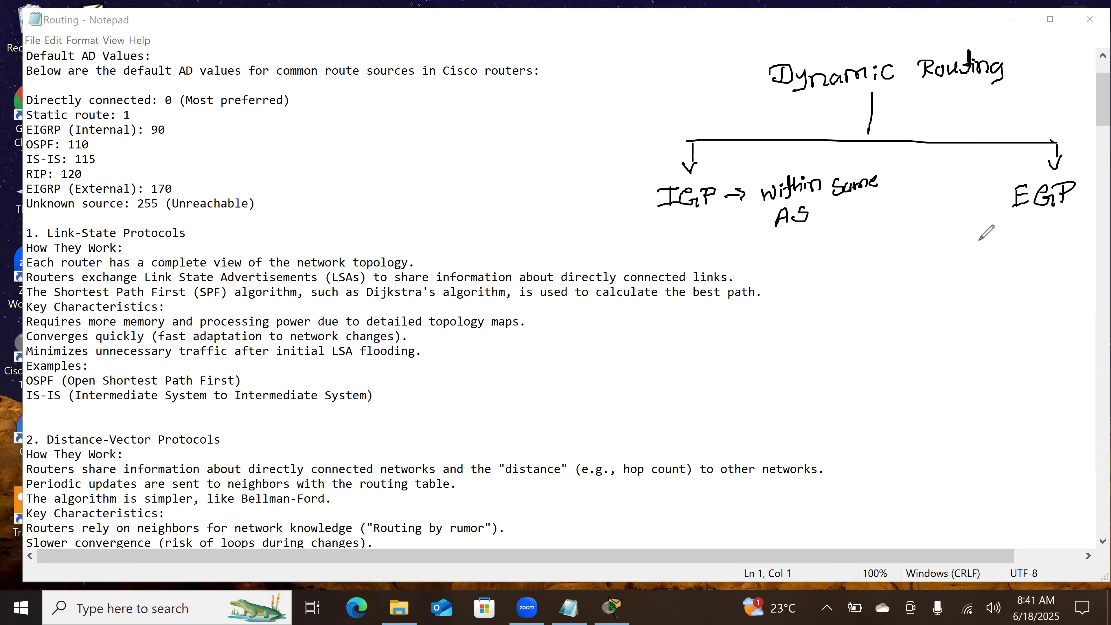
{"action": "left_click_drag", "start_coordinate": [990, 222], "coordinate": [1007, 220]}
{"action": "mouse_move", "coordinate": [998, 222]}
{"action": "left_mouse_down"}
{"action": "mouse_move", "coordinate": [1000, 236]}
{"action": "mouse_move", "coordinate": [1079, 218]}
{"action": "left_mouse_up"}
{"action": "mouse_move", "coordinate": [1018, 249]}
{"action": "left_mouse_down"}
{"action": "mouse_move", "coordinate": [1004, 265]}
{"action": "mouse_move", "coordinate": [1073, 248]}
{"action": "mouse_move", "coordinate": [1081, 257]}
{"action": "left_mouse_up"}
{"action": "left_click_drag", "start_coordinate": [979, 275], "coordinate": [1110, 266]}
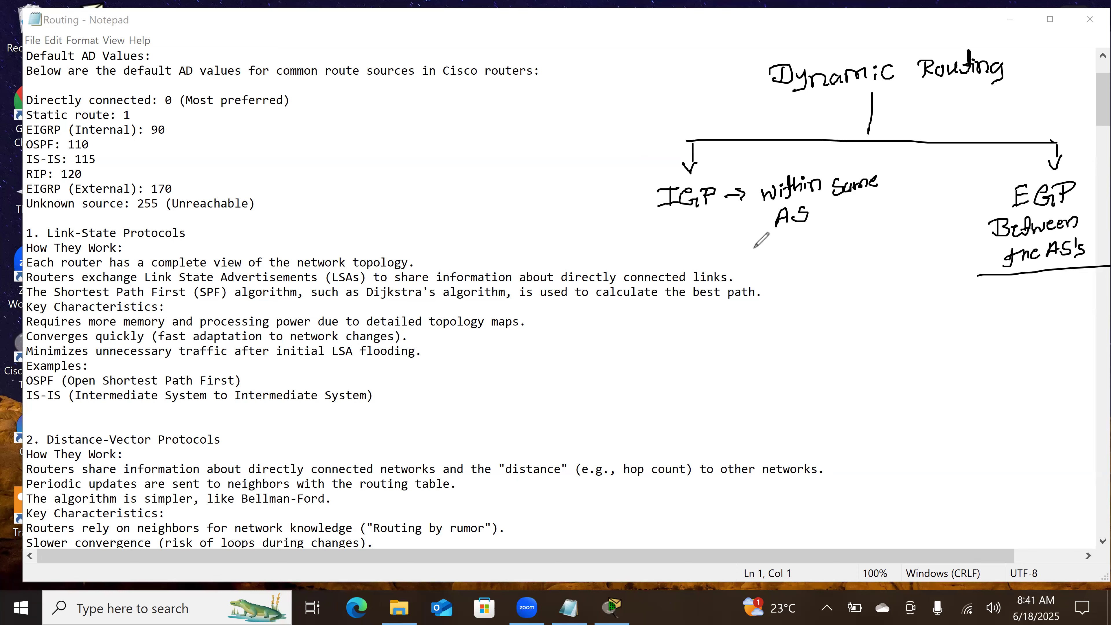
Step: Draw a connector from IGP down to a horizontal line with three branch stubs beneath it
{"action": "mouse_move", "coordinate": [689, 213]}
{"action": "left_mouse_down"}
{"action": "mouse_move", "coordinate": [697, 252]}
{"action": "mouse_move", "coordinate": [727, 255]}
{"action": "left_mouse_up"}
{"action": "mouse_move", "coordinate": [780, 323]}
{"action": "left_mouse_down"}
{"action": "mouse_move", "coordinate": [695, 321]}
{"action": "mouse_move", "coordinate": [687, 338]}
{"action": "left_mouse_up"}
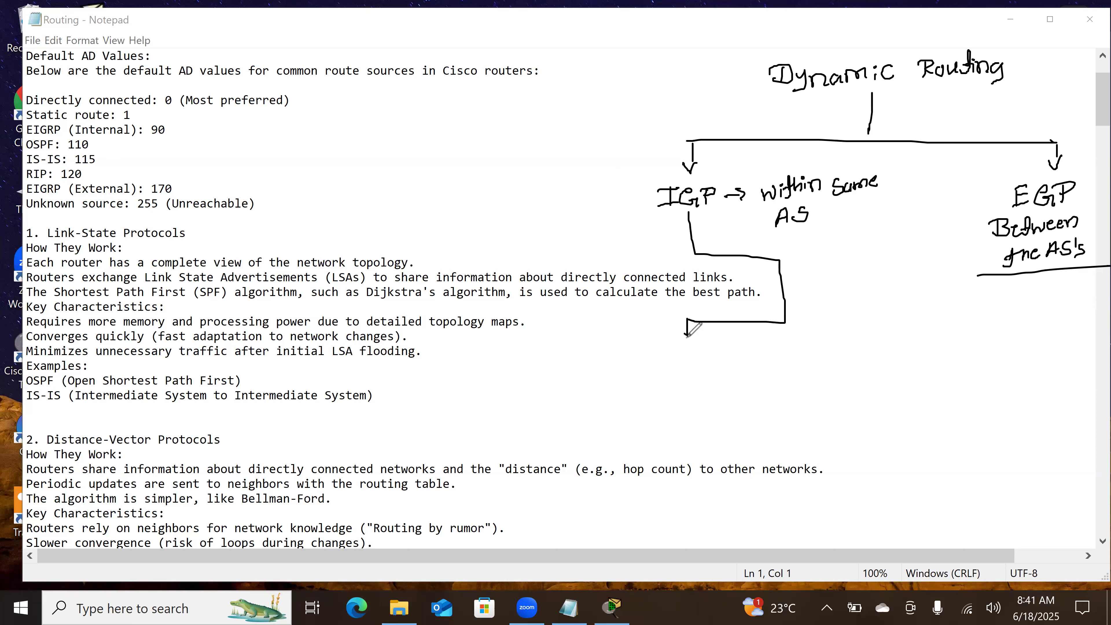
{"action": "mouse_move", "coordinate": [545, 344]}
{"action": "left_mouse_down"}
{"action": "mouse_move", "coordinate": [819, 347]}
{"action": "mouse_move", "coordinate": [538, 364]}
{"action": "left_mouse_up"}
{"action": "mouse_move", "coordinate": [817, 347]}
{"action": "left_mouse_down"}
{"action": "mouse_move", "coordinate": [862, 347]}
{"action": "mouse_move", "coordinate": [863, 363]}
{"action": "left_mouse_up"}
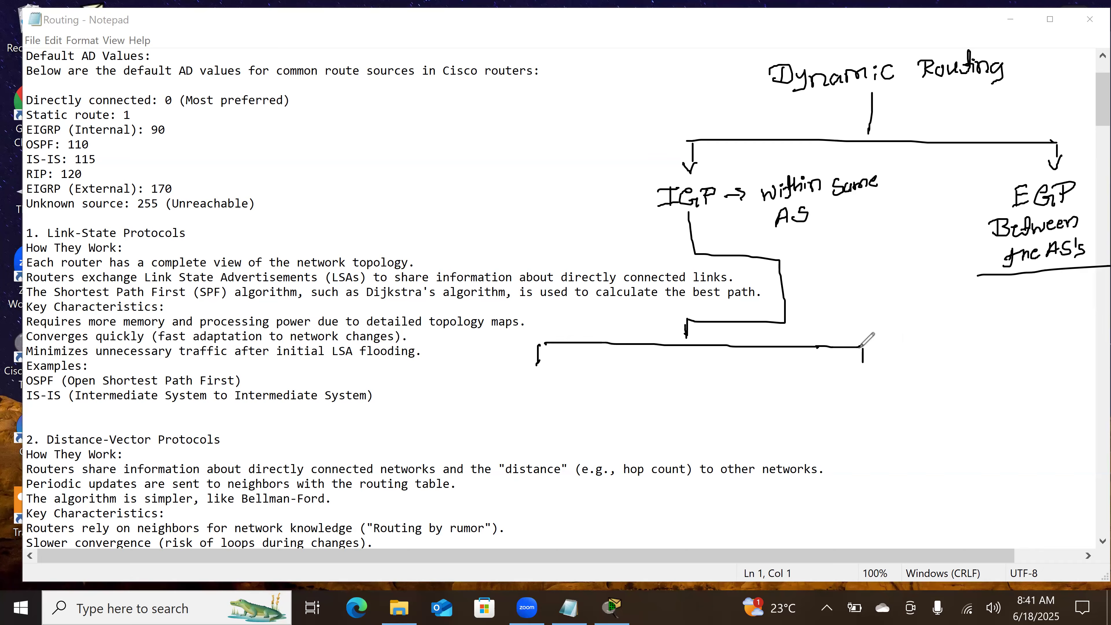
{"action": "left_click_drag", "start_coordinate": [699, 346], "coordinate": [699, 362]}
Step: Handwrite "Distance vector" under the first of the three IGP branches
{"action": "left_click_drag", "start_coordinate": [505, 376], "coordinate": [501, 390]}
{"action": "left_click_drag", "start_coordinate": [523, 383], "coordinate": [542, 386]}
{"action": "left_click", "coordinate": [523, 378]}
{"action": "left_click_drag", "start_coordinate": [536, 380], "coordinate": [588, 371]}
{"action": "left_click_drag", "start_coordinate": [498, 400], "coordinate": [568, 404]}
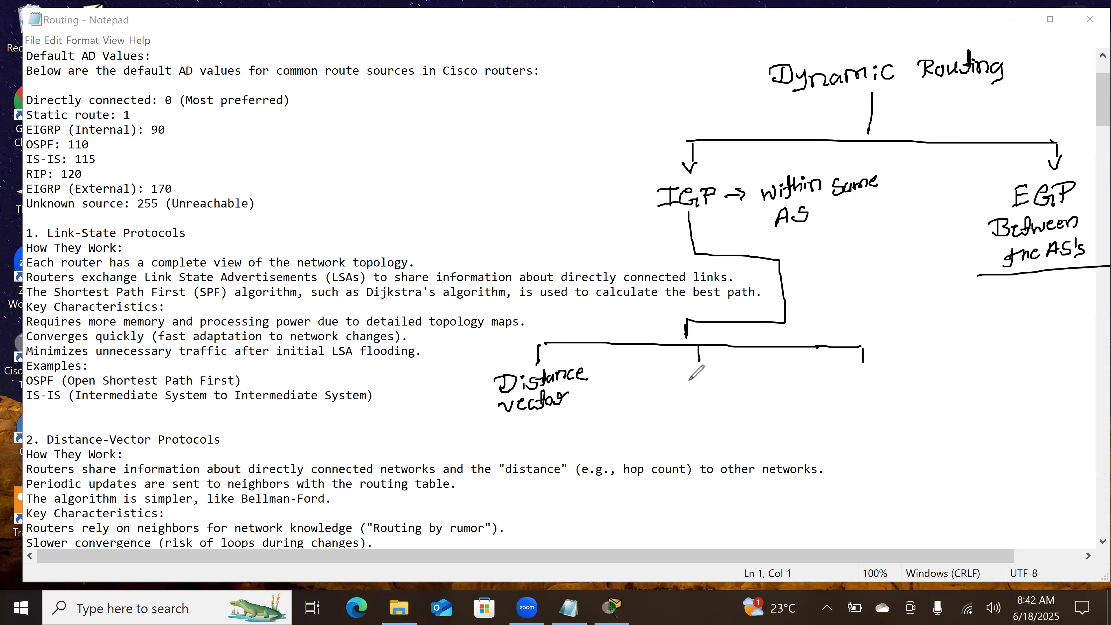
Step: Label the middle IGP branch "Link State" and the third branch "Hybrid" in handwriting
{"action": "mouse_move", "coordinate": [654, 371]}
{"action": "left_mouse_down"}
{"action": "mouse_move", "coordinate": [666, 385]}
{"action": "mouse_move", "coordinate": [710, 385]}
{"action": "mouse_move", "coordinate": [660, 408]}
{"action": "mouse_move", "coordinate": [696, 408]}
{"action": "left_mouse_up"}
{"action": "left_click", "coordinate": [696, 400]}
{"action": "left_click_drag", "start_coordinate": [705, 389], "coordinate": [723, 396]}
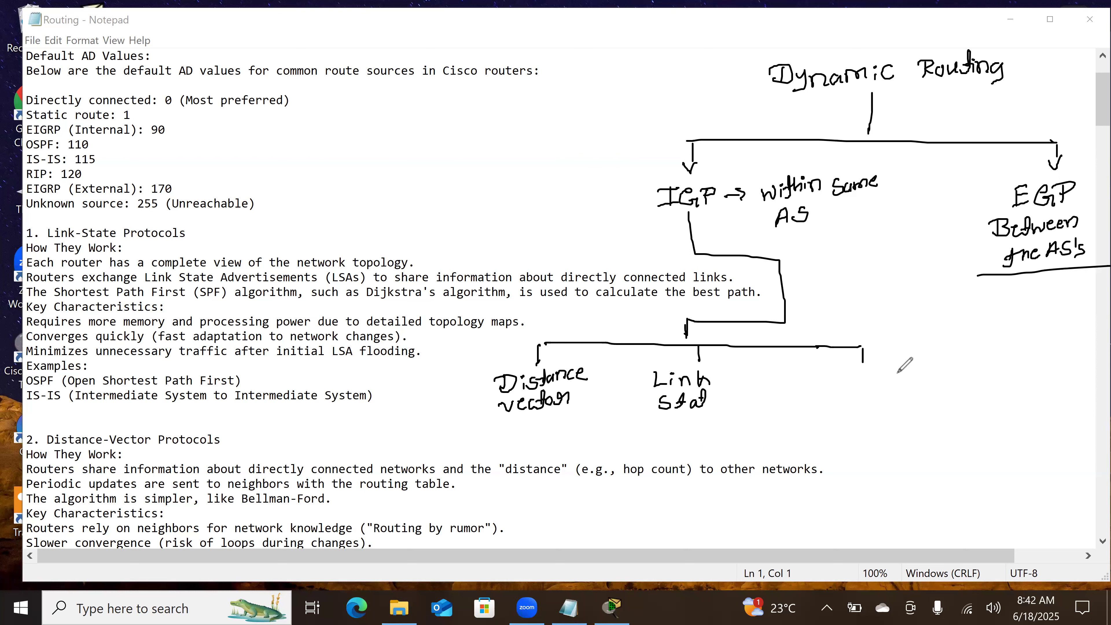
{"action": "mouse_move", "coordinate": [829, 375]}
{"action": "left_mouse_down"}
{"action": "mouse_move", "coordinate": [827, 389]}
{"action": "mouse_move", "coordinate": [848, 380]}
{"action": "left_mouse_up"}
{"action": "mouse_move", "coordinate": [847, 373]}
{"action": "left_mouse_down"}
{"action": "mouse_move", "coordinate": [856, 393]}
{"action": "mouse_move", "coordinate": [868, 386]}
{"action": "left_mouse_up"}
{"action": "left_click_drag", "start_coordinate": [878, 380], "coordinate": [892, 386]}
{"action": "left_click", "coordinate": [898, 374]}
{"action": "left_click_drag", "start_coordinate": [899, 378], "coordinate": [918, 380]}
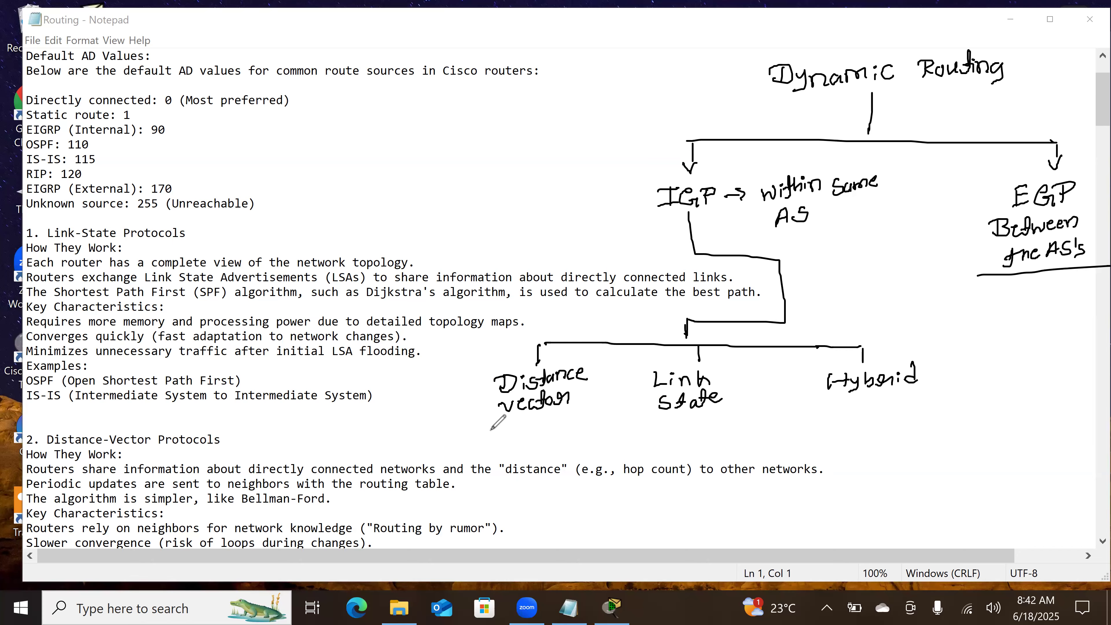
Step: List "1) RIP" and "2) IGRP" in handwriting under the Distance vector branch
{"action": "left_click_drag", "start_coordinate": [464, 426], "coordinate": [467, 435]}
{"action": "mouse_move", "coordinate": [473, 424]}
{"action": "left_mouse_down"}
{"action": "mouse_move", "coordinate": [474, 435]}
{"action": "mouse_move", "coordinate": [516, 425]}
{"action": "left_mouse_up"}
{"action": "left_click_drag", "start_coordinate": [511, 425], "coordinate": [510, 436]}
{"action": "left_click_drag", "start_coordinate": [503, 437], "coordinate": [523, 435]}
{"action": "left_click_drag", "start_coordinate": [520, 424], "coordinate": [525, 430]}
{"action": "left_click_drag", "start_coordinate": [463, 449], "coordinate": [476, 458]}
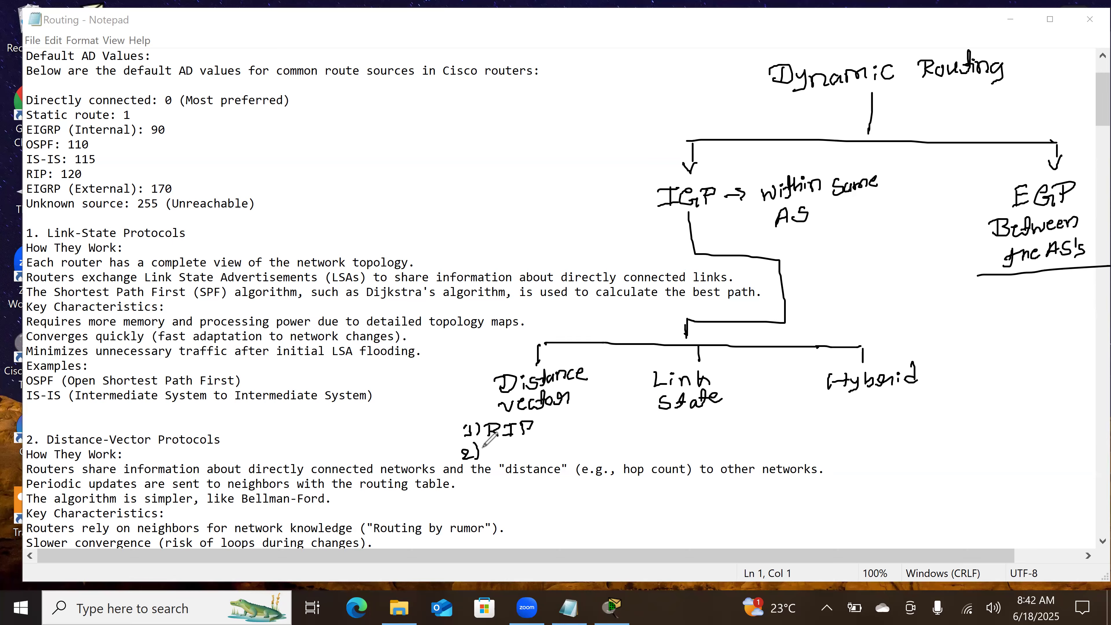
{"action": "mouse_move", "coordinate": [491, 450]}
{"action": "left_mouse_down"}
{"action": "mouse_move", "coordinate": [529, 457]}
{"action": "mouse_move", "coordinate": [543, 446]}
{"action": "left_mouse_up"}
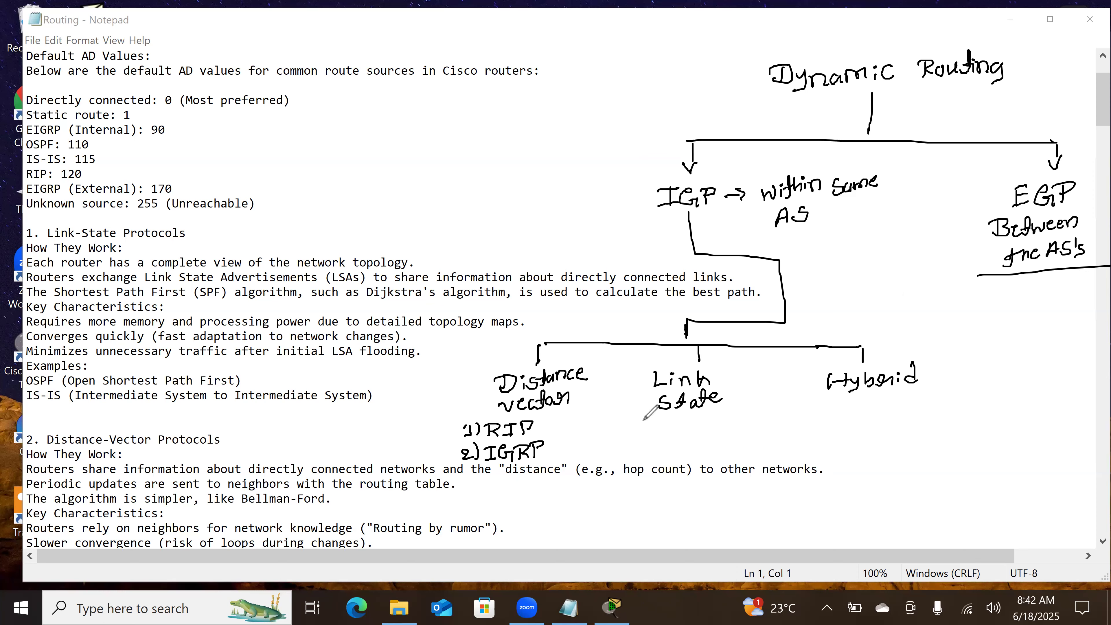
Step: List "1) OSPF" and "2) IS-IS" in handwriting under the Link State branch
{"action": "left_click_drag", "start_coordinate": [641, 422], "coordinate": [649, 430]}
{"action": "left_click_drag", "start_coordinate": [647, 417], "coordinate": [647, 435]}
{"action": "mouse_move", "coordinate": [669, 419]}
{"action": "left_mouse_down"}
{"action": "mouse_move", "coordinate": [673, 435]}
{"action": "mouse_move", "coordinate": [706, 428]}
{"action": "left_mouse_up"}
{"action": "left_click_drag", "start_coordinate": [705, 415], "coordinate": [715, 411]}
{"action": "left_click_drag", "start_coordinate": [705, 421], "coordinate": [714, 419]}
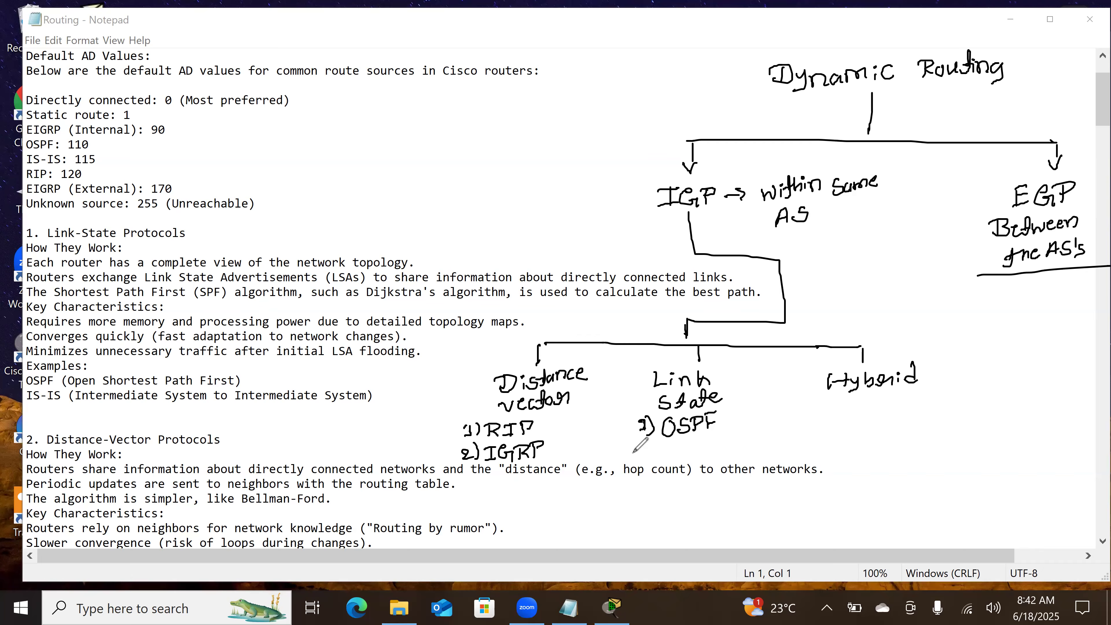
{"action": "left_click_drag", "start_coordinate": [640, 444], "coordinate": [650, 451]}
{"action": "left_click_drag", "start_coordinate": [649, 439], "coordinate": [648, 455]}
{"action": "mouse_move", "coordinate": [661, 446]}
{"action": "left_mouse_down"}
{"action": "mouse_move", "coordinate": [678, 454]}
{"action": "mouse_move", "coordinate": [717, 442]}
{"action": "mouse_move", "coordinate": [712, 455]}
{"action": "left_mouse_up"}
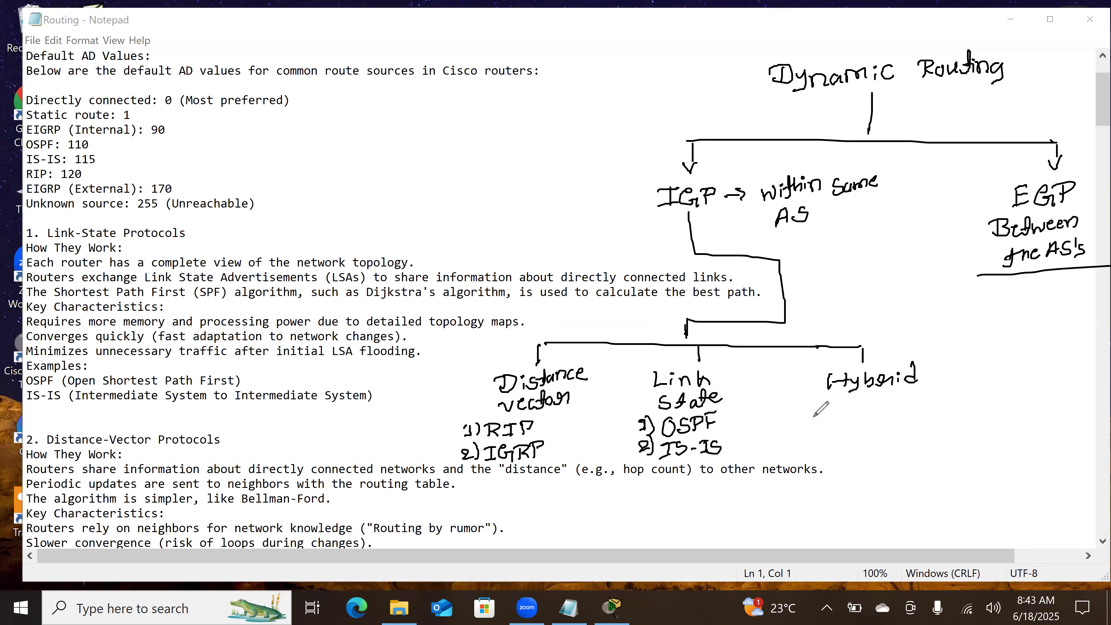
Step: Handwrite "1) EIGRP" as the protocol under the Hybrid branch
{"action": "mouse_move", "coordinate": [812, 414]}
{"action": "left_mouse_down"}
{"action": "mouse_move", "coordinate": [811, 423]}
{"action": "mouse_move", "coordinate": [841, 424]}
{"action": "left_mouse_up"}
{"action": "left_click_drag", "start_coordinate": [840, 409], "coordinate": [852, 408]}
{"action": "mouse_move", "coordinate": [841, 417]}
{"action": "left_mouse_down"}
{"action": "mouse_move", "coordinate": [865, 421]}
{"action": "mouse_move", "coordinate": [866, 410]}
{"action": "left_mouse_up"}
{"action": "left_click_drag", "start_coordinate": [858, 421], "coordinate": [902, 403]}
{"action": "mouse_move", "coordinate": [893, 405]}
{"action": "left_mouse_down"}
{"action": "mouse_move", "coordinate": [892, 419]}
{"action": "mouse_move", "coordinate": [903, 418]}
{"action": "left_mouse_up"}
{"action": "left_click_drag", "start_coordinate": [908, 405], "coordinate": [911, 413]}
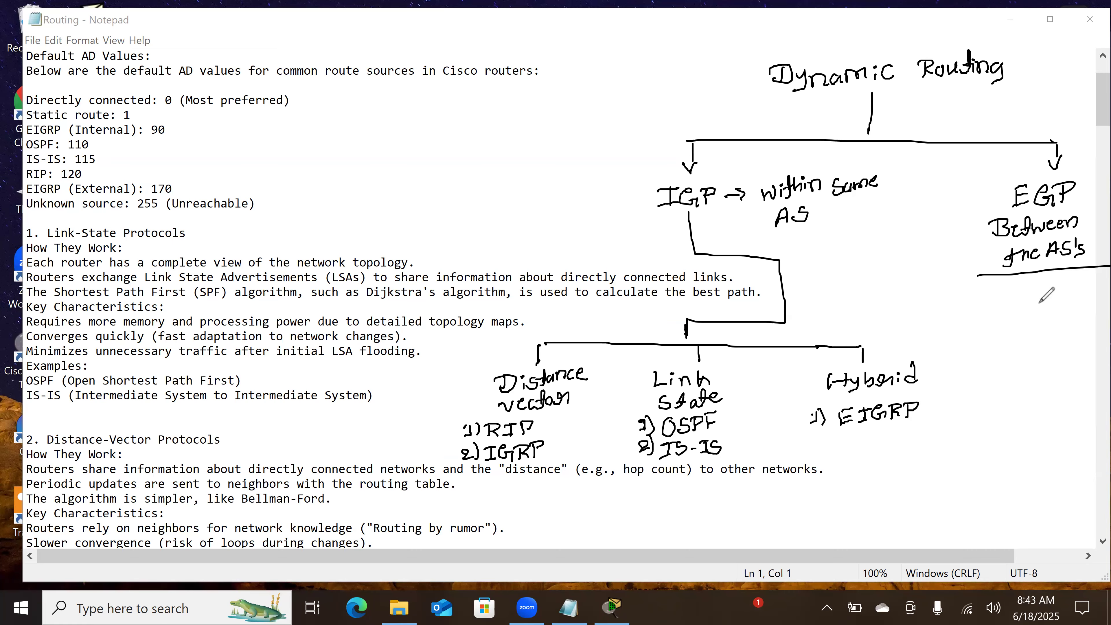
Step: Draw a downward arrow below the EGP note, write "Path vector" under it, and add another arrow beneath
{"action": "mouse_move", "coordinate": [1046, 284]}
{"action": "left_mouse_down"}
{"action": "mouse_move", "coordinate": [1045, 323]}
{"action": "mouse_move", "coordinate": [1053, 314]}
{"action": "left_mouse_up"}
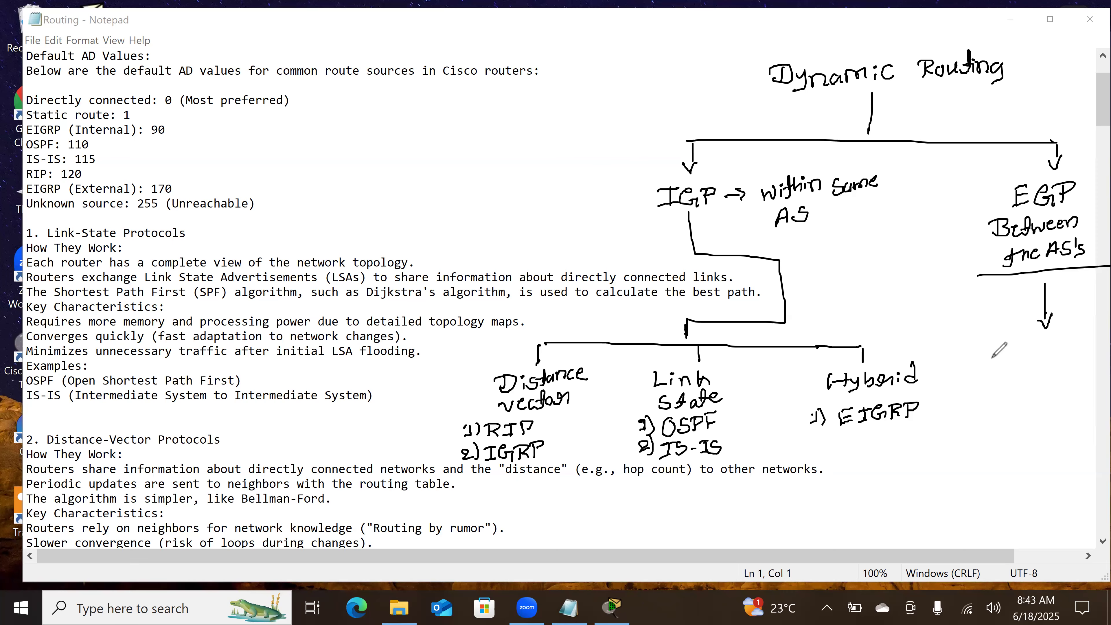
{"action": "mouse_move", "coordinate": [983, 349]}
{"action": "left_mouse_down"}
{"action": "mouse_move", "coordinate": [993, 362]}
{"action": "mouse_move", "coordinate": [1029, 338]}
{"action": "mouse_move", "coordinate": [1042, 353]}
{"action": "mouse_move", "coordinate": [1034, 367]}
{"action": "mouse_move", "coordinate": [1049, 371]}
{"action": "mouse_move", "coordinate": [1095, 352]}
{"action": "left_mouse_up"}
{"action": "left_click_drag", "start_coordinate": [1042, 388], "coordinate": [1050, 403]}
{"action": "left_click", "coordinate": [1033, 407]}
Step: Write "BGP" below the Path vector arrow, draw a box around it, and retrace the arrow
{"action": "mouse_move", "coordinate": [1007, 434]}
{"action": "left_mouse_down"}
{"action": "mouse_move", "coordinate": [1007, 450]}
{"action": "mouse_move", "coordinate": [1048, 446]}
{"action": "left_mouse_up"}
{"action": "left_click_drag", "start_coordinate": [1058, 429], "coordinate": [1055, 444]}
{"action": "left_click_drag", "start_coordinate": [1050, 430], "coordinate": [1060, 435]}
{"action": "mouse_move", "coordinate": [982, 427]}
{"action": "left_mouse_down"}
{"action": "mouse_move", "coordinate": [986, 462]}
{"action": "mouse_move", "coordinate": [1056, 452]}
{"action": "mouse_move", "coordinate": [1092, 412]}
{"action": "left_mouse_up"}
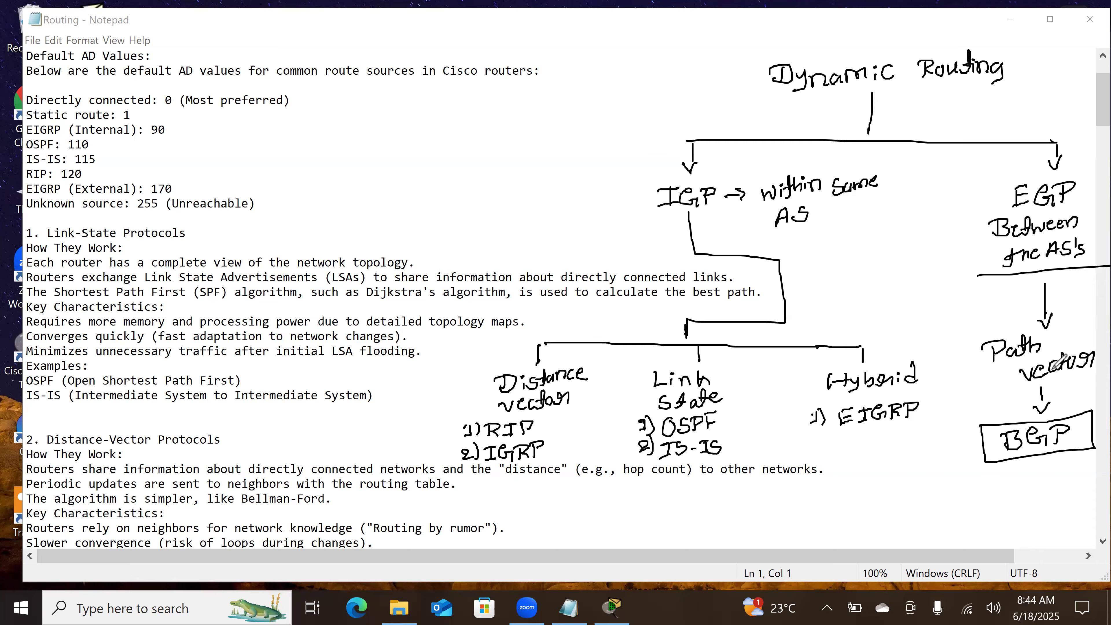
{"action": "left_click_drag", "start_coordinate": [1042, 387], "coordinate": [1042, 413]}
Step: Clear the handwritten Dynamic Routing diagram and open Chrome from the desktop
{"action": "left_click", "coordinate": [1084, 52]}
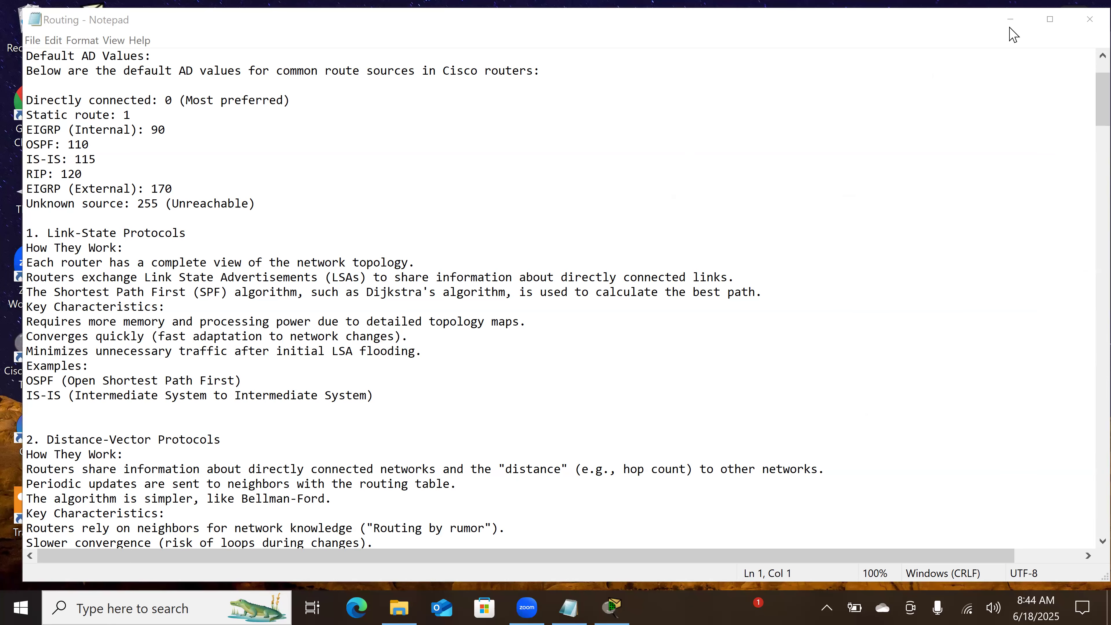
{"action": "double_click", "coordinate": [33, 125]}
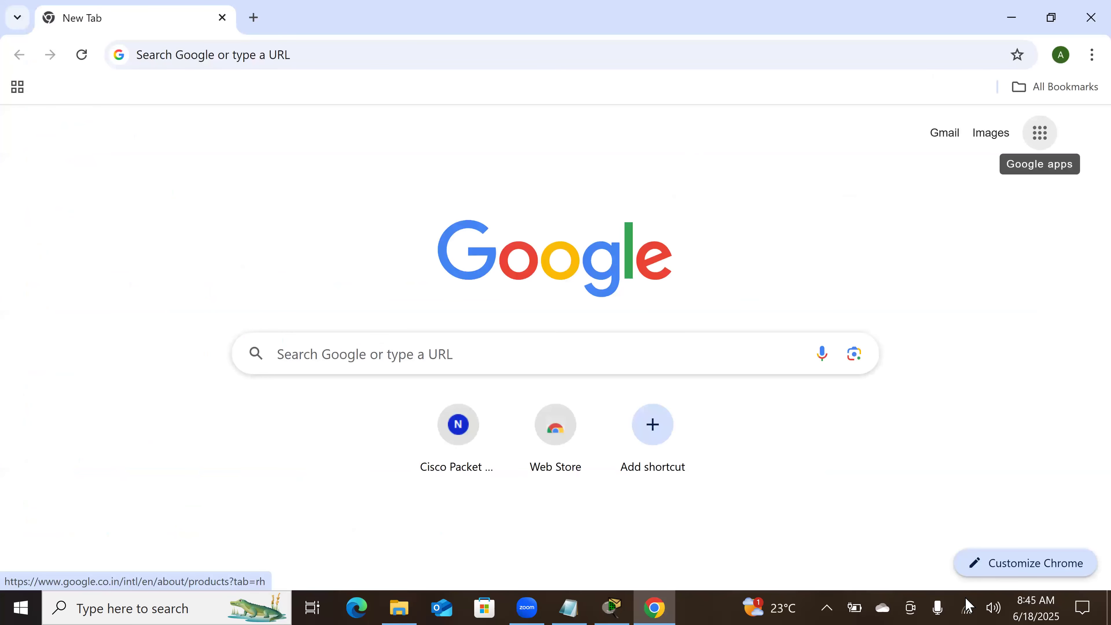
Step: Switch the Wi-Fi connection to Wifi RDP_3RD_FLOOR_5G and reload the new tab page
{"action": "left_click", "coordinate": [968, 607]}
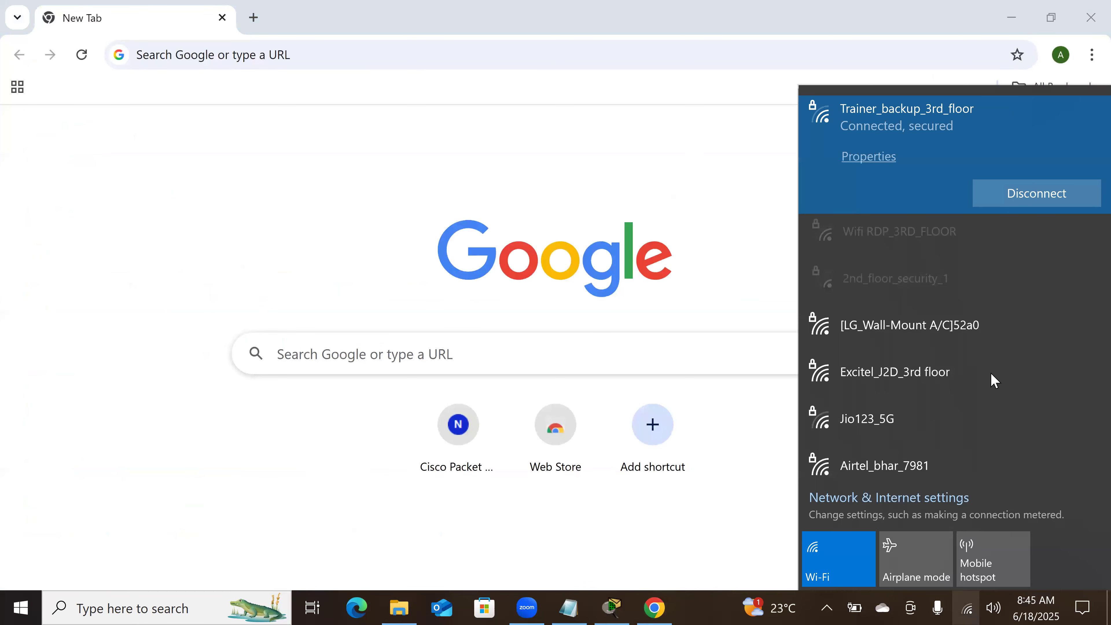
{"action": "scroll", "coordinate": [995, 380], "scroll_direction": "down", "scroll_amount": 4}
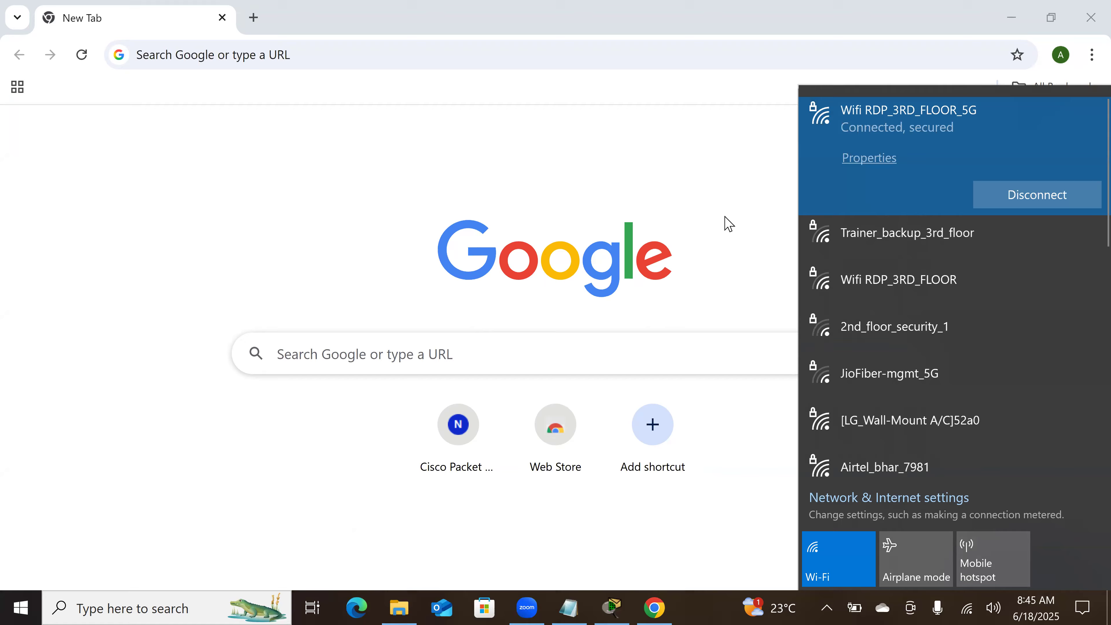
{"action": "left_click", "coordinate": [785, 171]}
{"action": "left_click", "coordinate": [79, 57]}
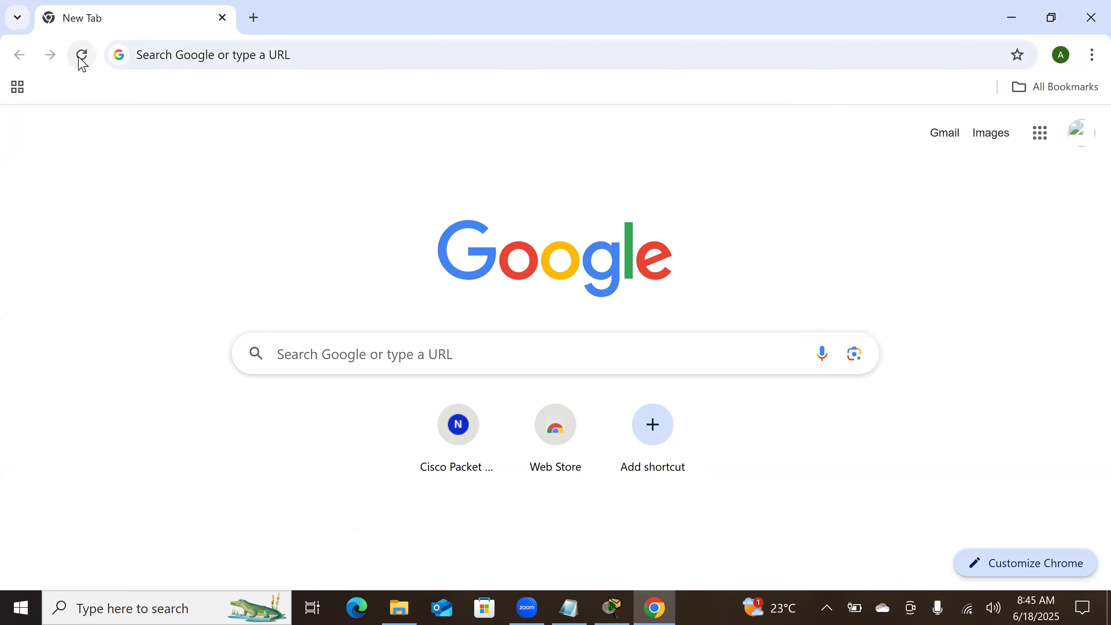
Step: Open the "Routing Protocols- Static, Default and Dynamic" presentation from Google Drive and show slide 6, Dynamic Routing Protocol
{"action": "left_click", "coordinate": [1088, 143]}
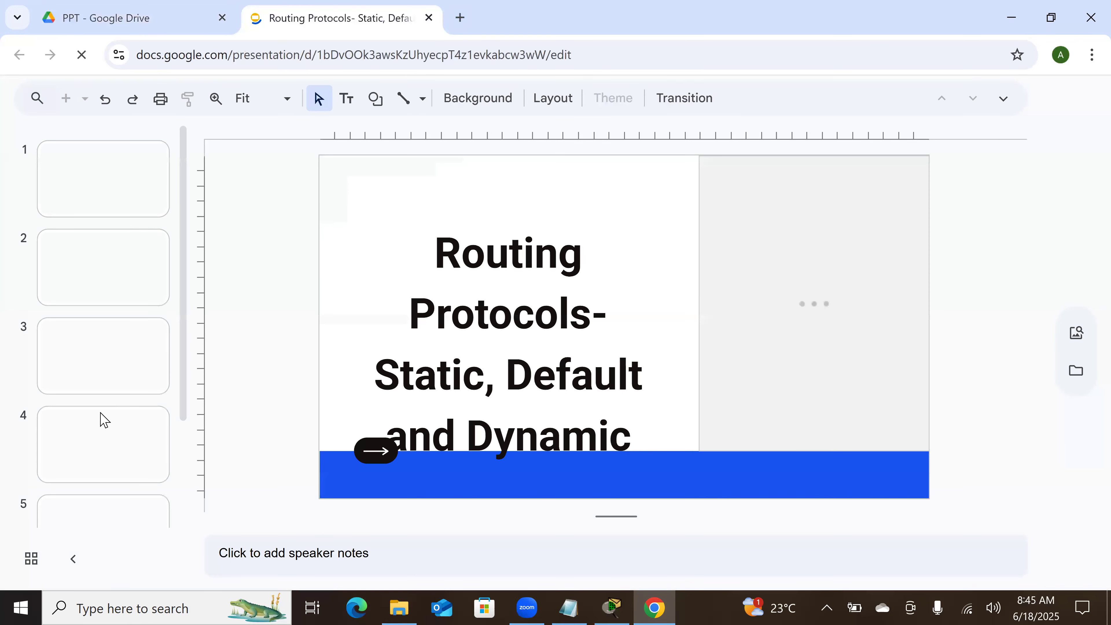
{"action": "scroll", "coordinate": [100, 419], "scroll_direction": "down", "scroll_amount": 5}
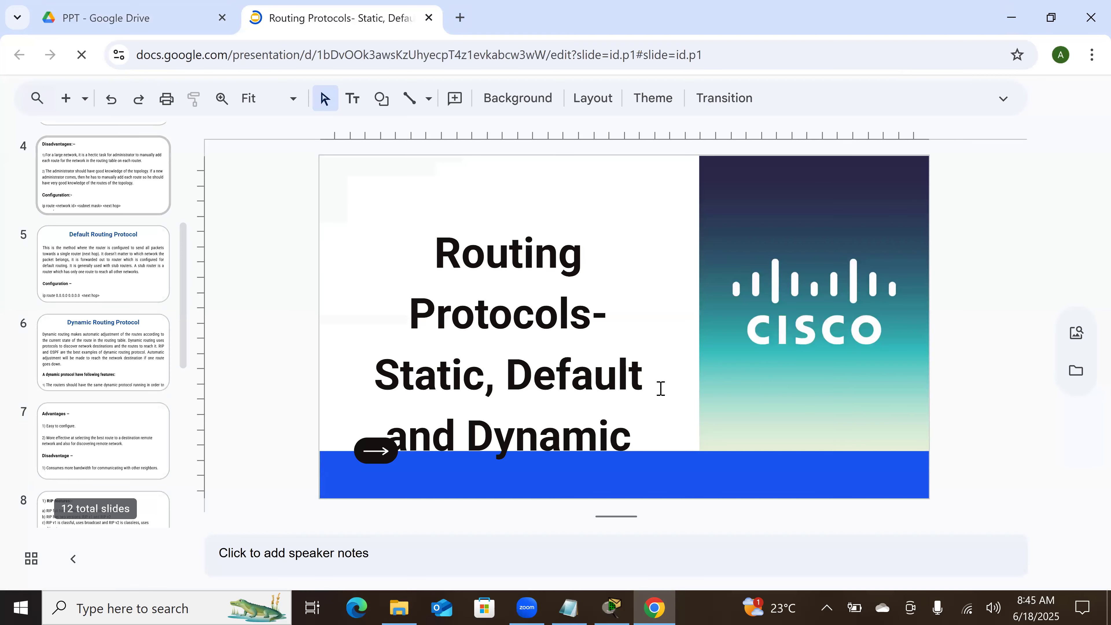
{"action": "scroll", "coordinate": [661, 388], "scroll_direction": "down", "scroll_amount": 6}
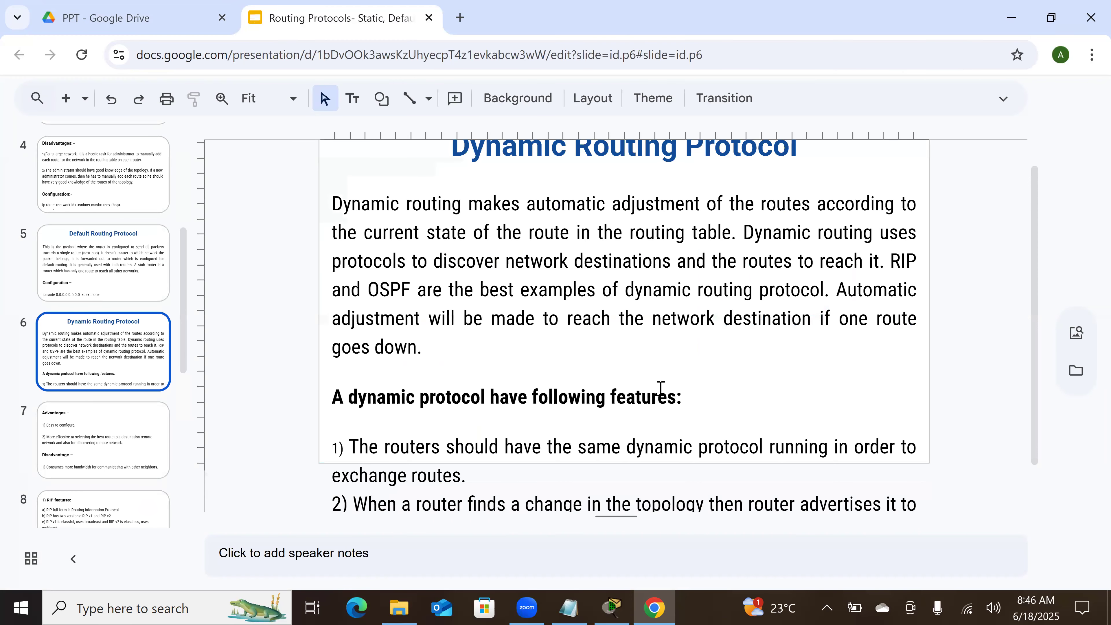
{"action": "scroll", "coordinate": [661, 389], "scroll_direction": "up", "scroll_amount": 1}
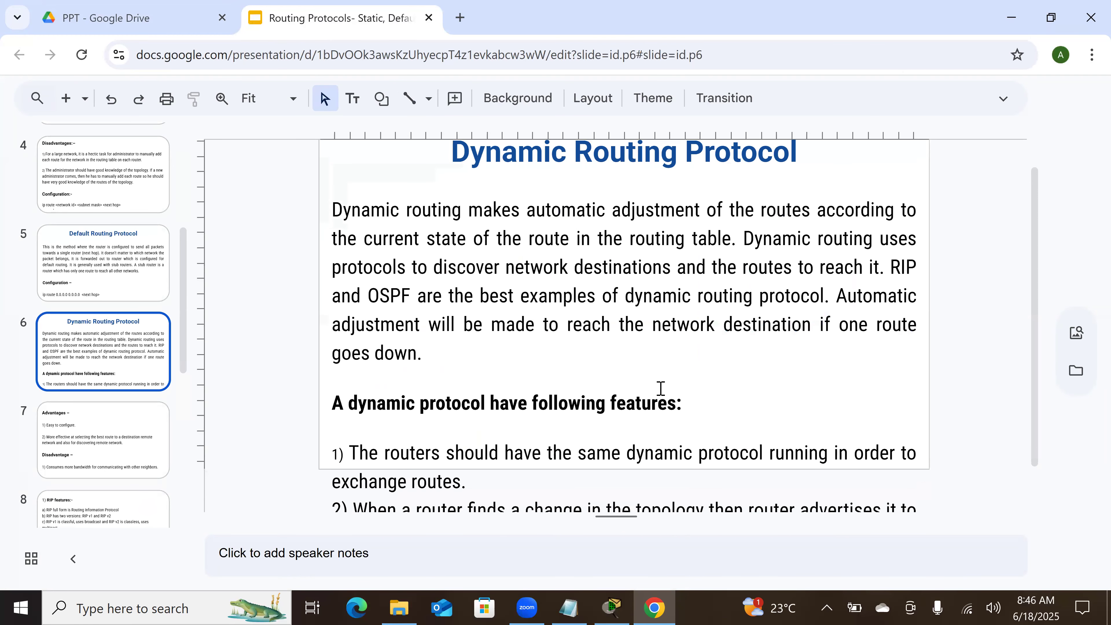
{"action": "scroll", "coordinate": [661, 388], "scroll_direction": "down", "scroll_amount": 2}
{"action": "scroll", "coordinate": [661, 389], "scroll_direction": "down", "scroll_amount": 1}
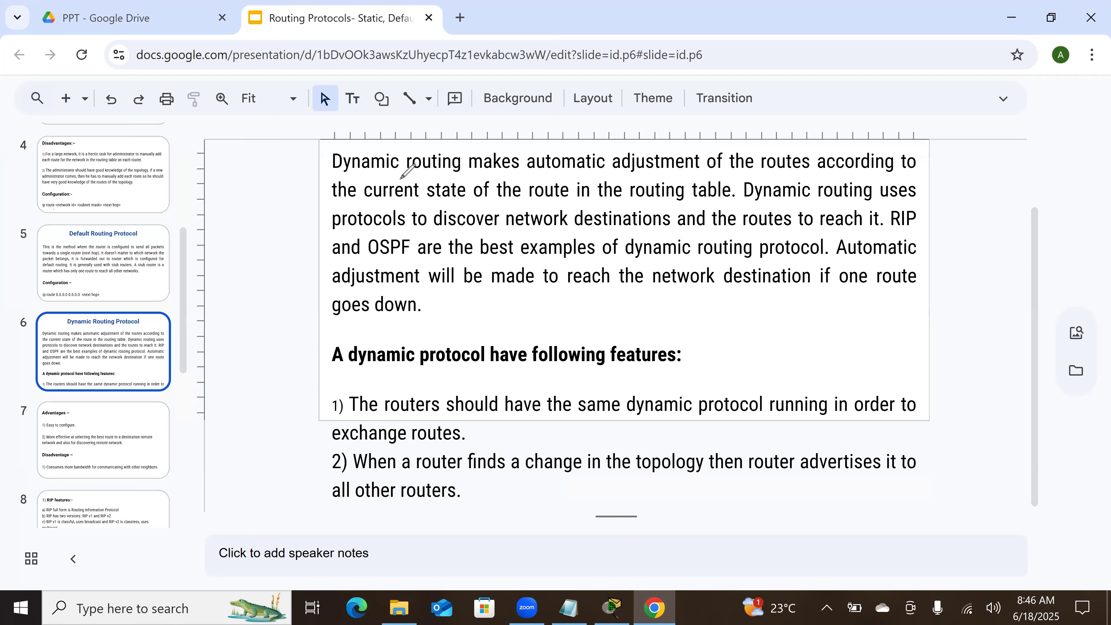
Step: Underline the key phrases in the slide's first sentence, from "Dynamic routing" through "the routing table"
{"action": "left_click_drag", "start_coordinate": [328, 177], "coordinate": [844, 179]}
{"action": "left_click_drag", "start_coordinate": [430, 195], "coordinate": [497, 205]}
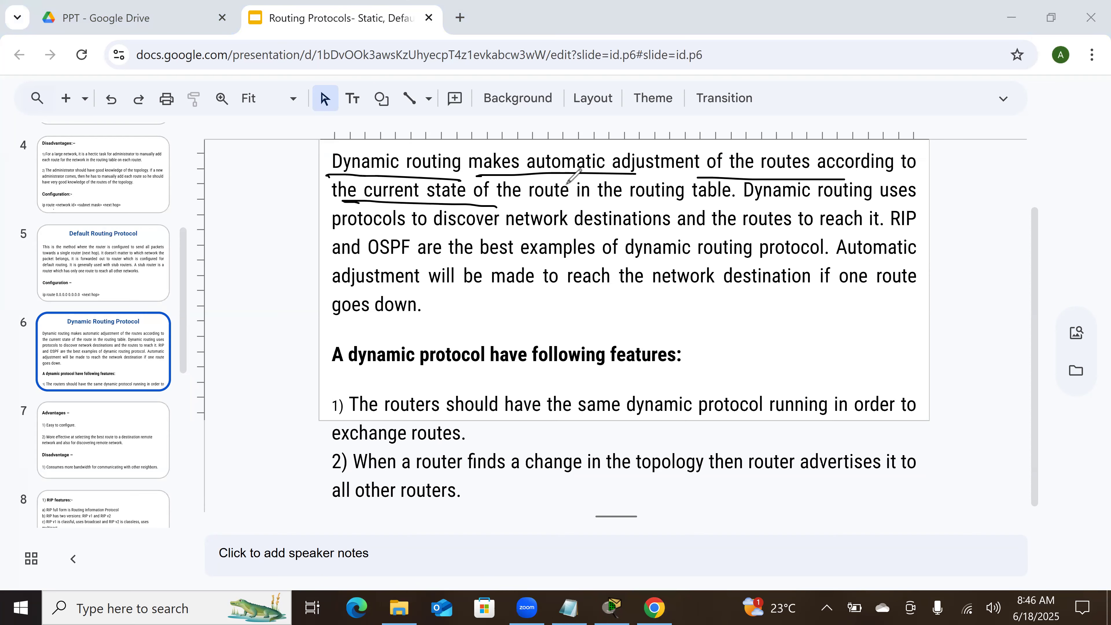
{"action": "left_click_drag", "start_coordinate": [596, 202], "coordinate": [725, 203]}
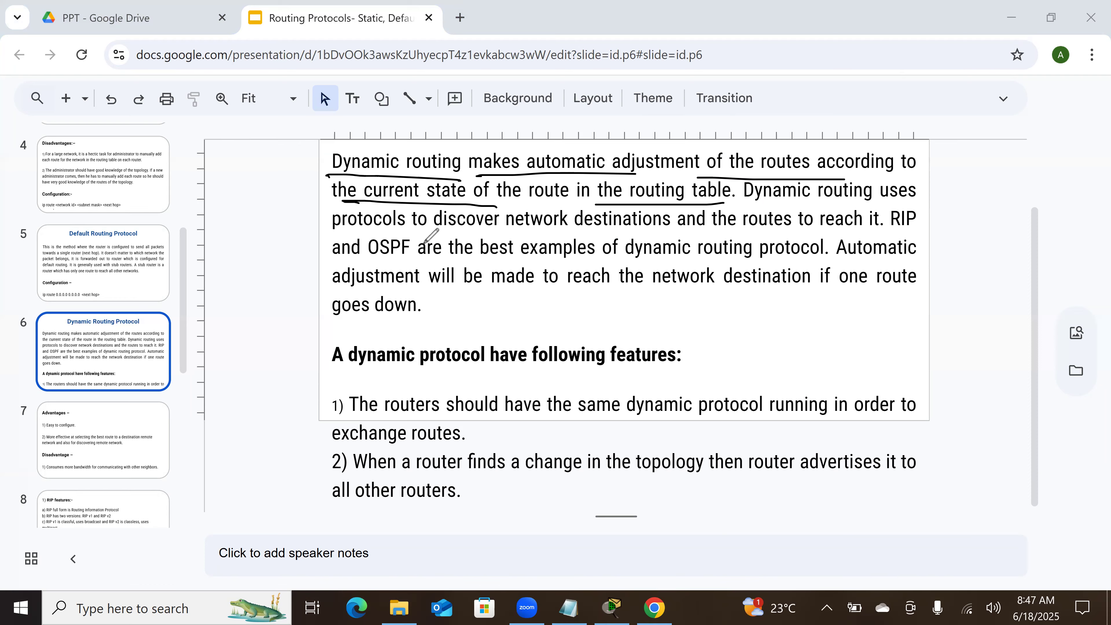
Step: Underline the key phrases in the rest of slide 6's paragraph, from "protocols to discover" through "goes down"
{"action": "left_click_drag", "start_coordinate": [343, 227], "coordinate": [884, 231]}
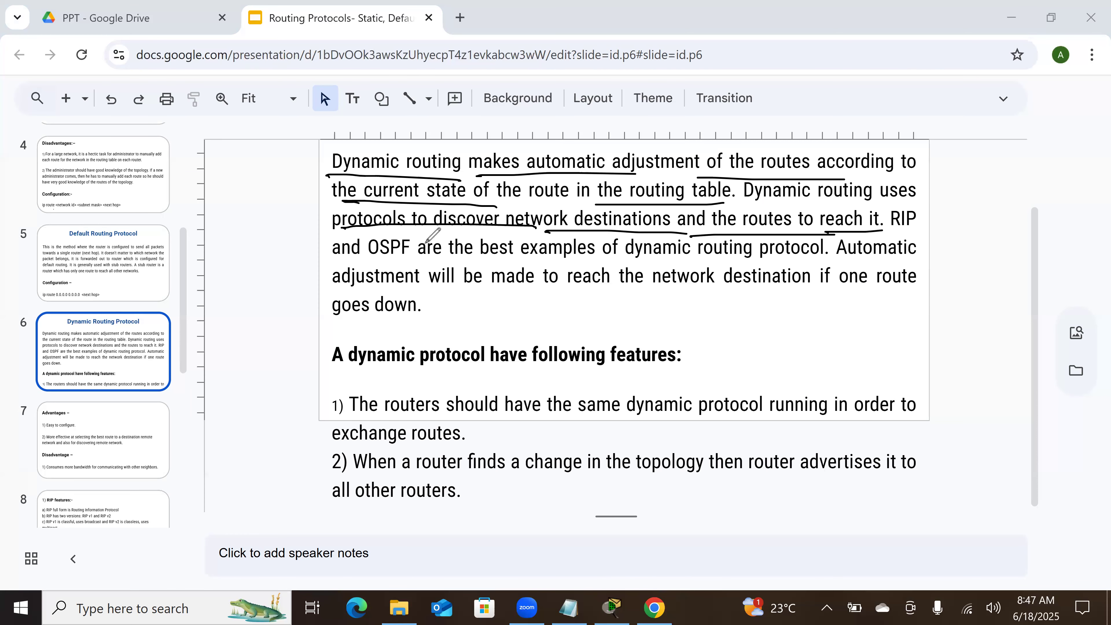
{"action": "left_click_drag", "start_coordinate": [351, 260], "coordinate": [809, 263]}
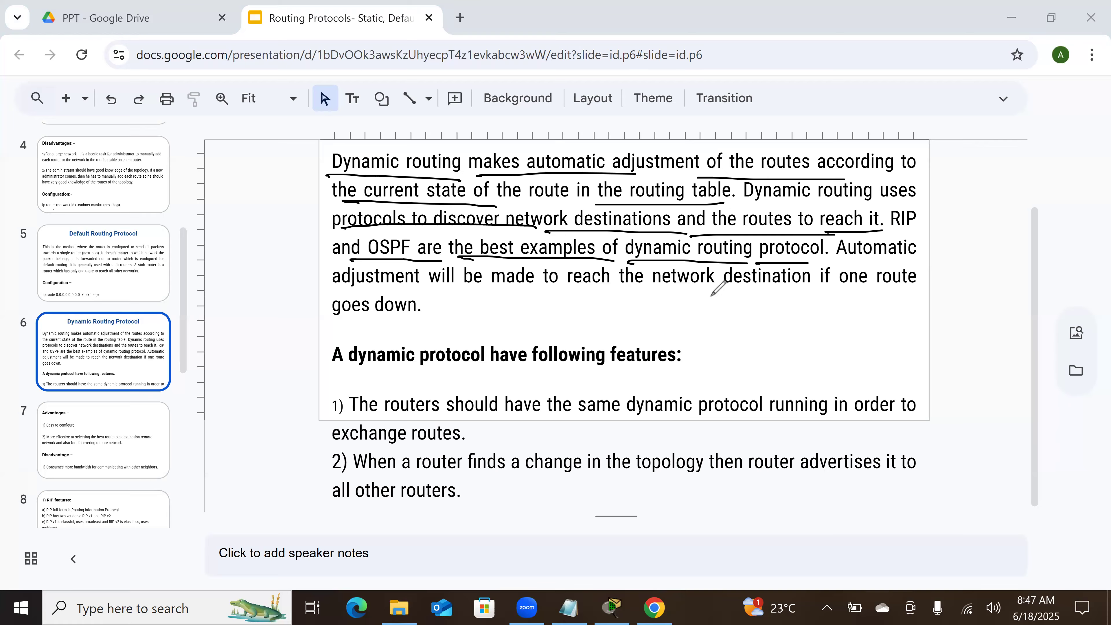
{"action": "left_click_drag", "start_coordinate": [915, 259], "coordinate": [825, 260]}
{"action": "left_click_drag", "start_coordinate": [353, 293], "coordinate": [916, 288]}
{"action": "left_click_drag", "start_coordinate": [318, 322], "coordinate": [436, 314]}
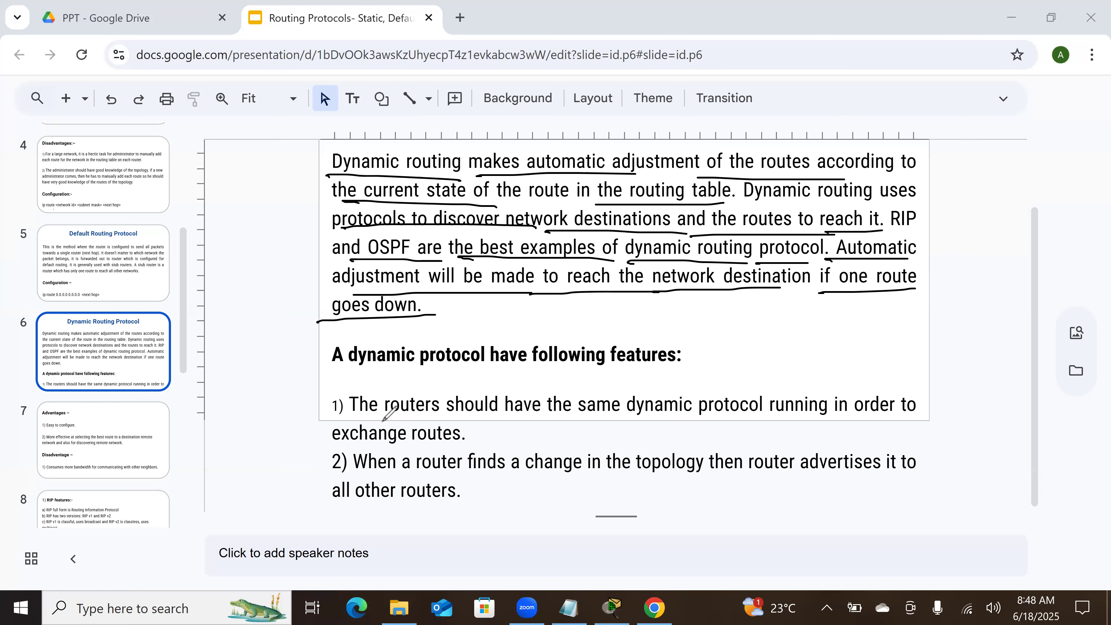
Step: Underline the first feature, from "The routers should have the same dynamic protocol" through "exchange routes"
{"action": "left_click_drag", "start_coordinate": [349, 416], "coordinate": [792, 421]}
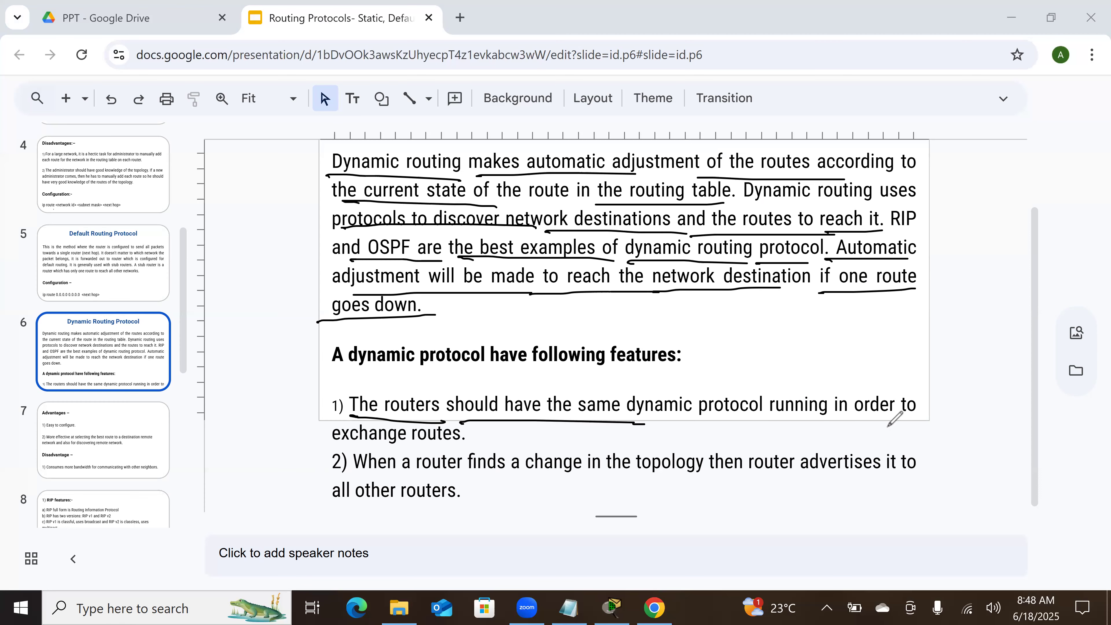
{"action": "left_click_drag", "start_coordinate": [917, 424], "coordinate": [779, 421]}
{"action": "left_click_drag", "start_coordinate": [350, 450], "coordinate": [473, 446]}
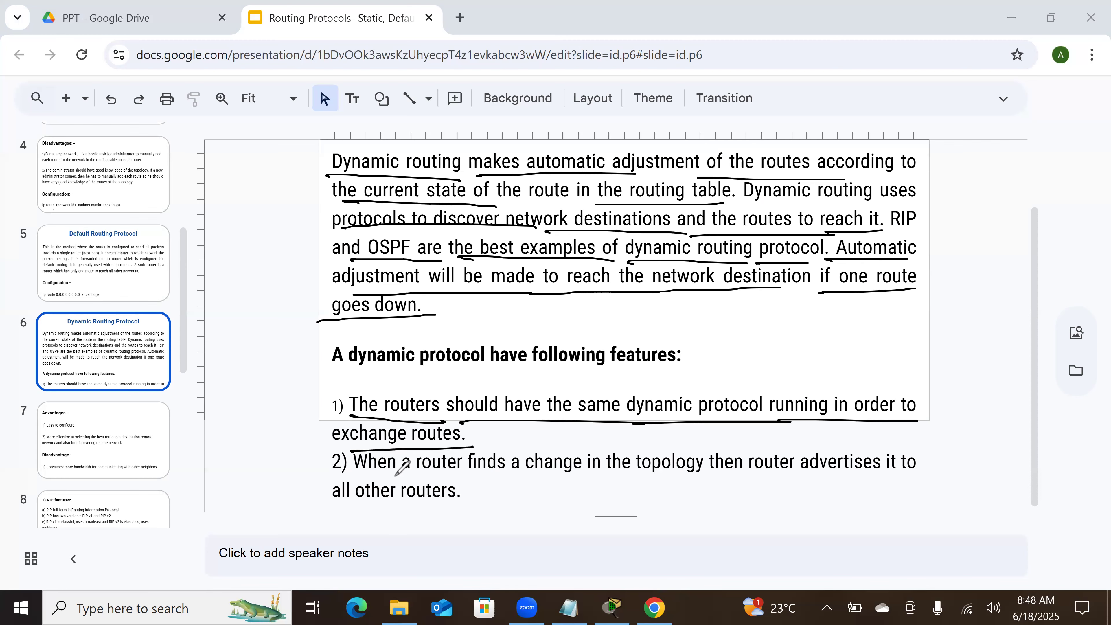
Step: Sketch two linked routers with a double-headed exchange arrow beside the paragraph, and underline the second feature's key phrases
{"action": "mouse_move", "coordinate": [797, 314]}
{"action": "left_mouse_down"}
{"action": "mouse_move", "coordinate": [803, 362]}
{"action": "mouse_move", "coordinate": [815, 313]}
{"action": "mouse_move", "coordinate": [806, 336]}
{"action": "left_mouse_up"}
{"action": "mouse_move", "coordinate": [797, 332]}
{"action": "left_mouse_down"}
{"action": "mouse_move", "coordinate": [801, 353]}
{"action": "mouse_move", "coordinate": [919, 339]}
{"action": "mouse_move", "coordinate": [937, 314]}
{"action": "mouse_move", "coordinate": [953, 314]}
{"action": "mouse_move", "coordinate": [948, 342]}
{"action": "left_mouse_up"}
{"action": "left_click_drag", "start_coordinate": [941, 338], "coordinate": [960, 332]}
{"action": "mouse_move", "coordinate": [831, 325]}
{"action": "left_mouse_down"}
{"action": "mouse_move", "coordinate": [894, 310]}
{"action": "mouse_move", "coordinate": [894, 321]}
{"action": "mouse_move", "coordinate": [839, 327]}
{"action": "left_mouse_up"}
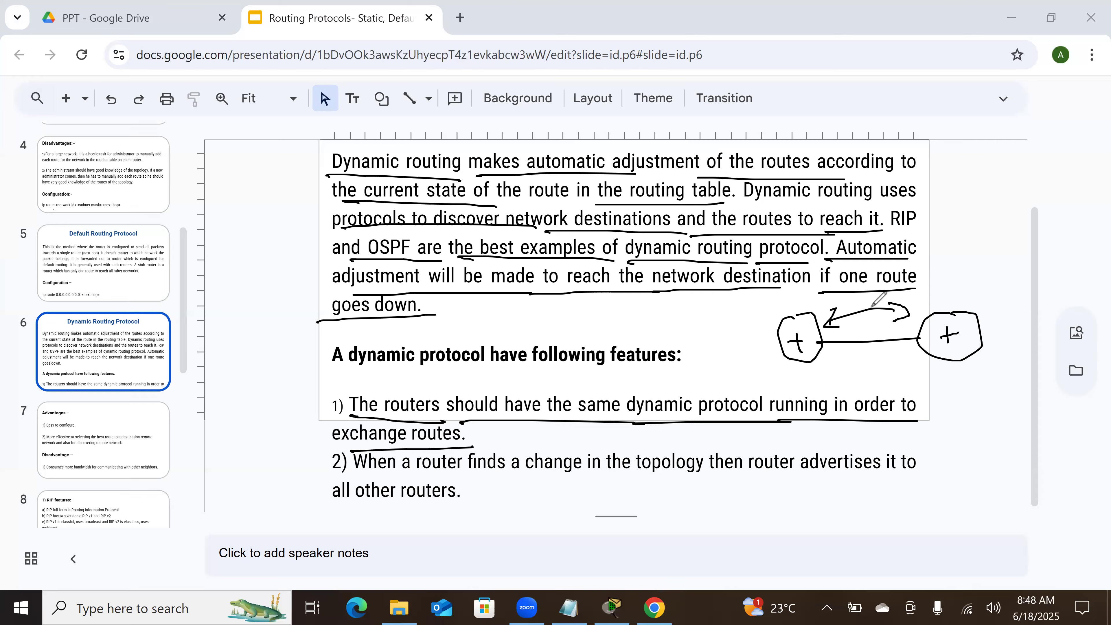
{"action": "mouse_move", "coordinate": [383, 469]}
{"action": "left_mouse_down"}
{"action": "mouse_move", "coordinate": [540, 480]}
{"action": "mouse_move", "coordinate": [834, 471]}
{"action": "left_mouse_up"}
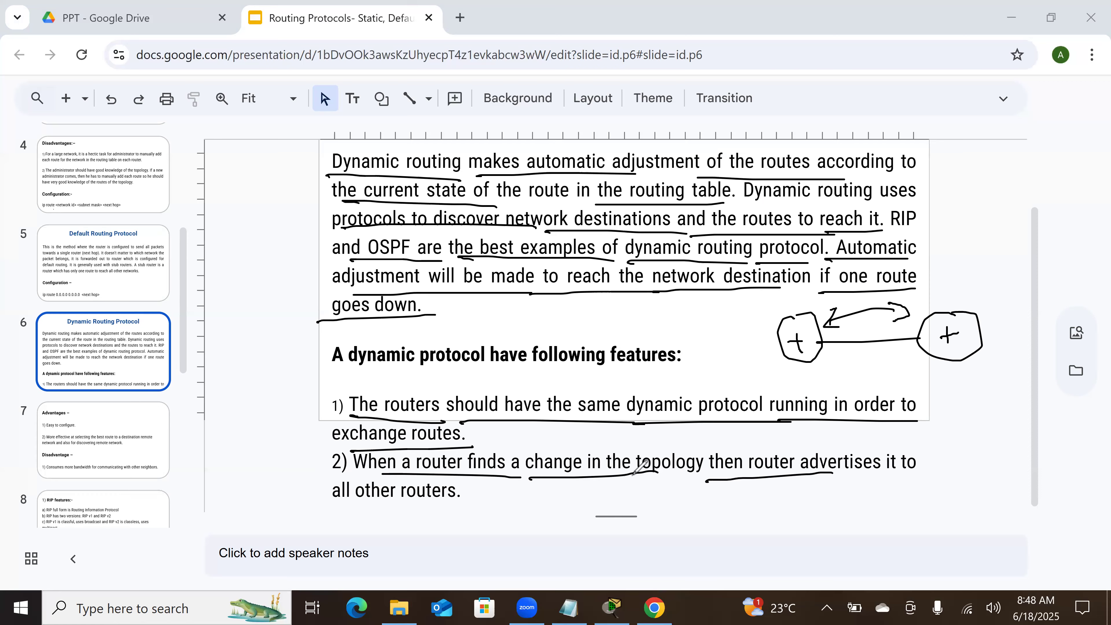
{"action": "left_click_drag", "start_coordinate": [343, 512], "coordinate": [469, 508]}
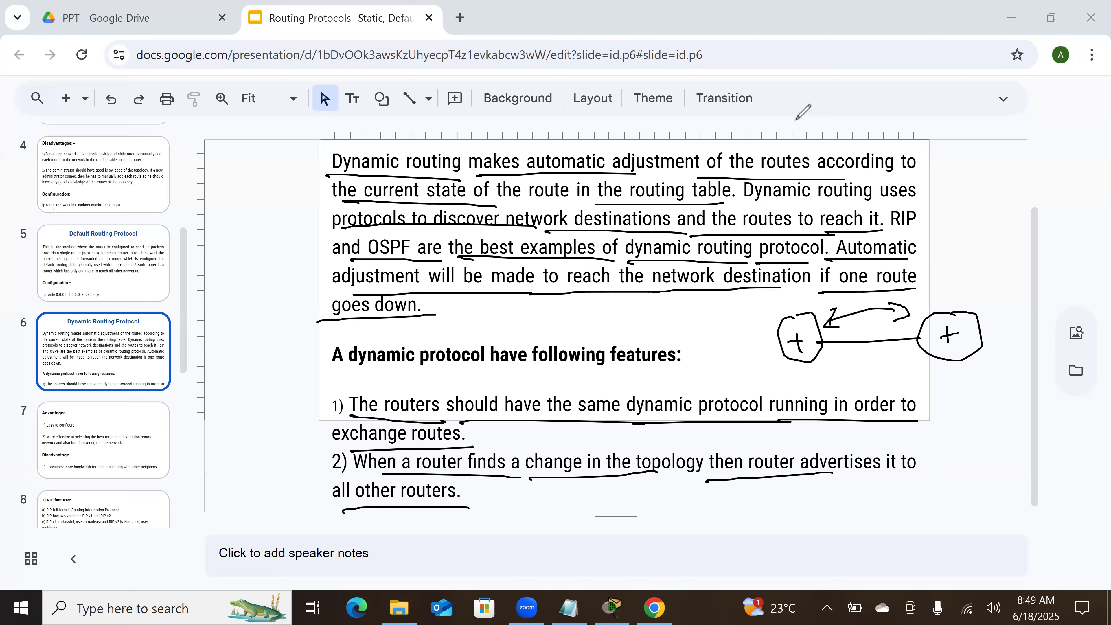
Step: Clear the annotations and show slide 7, with the advantages and disadvantages of dynamic routing
{"action": "left_click", "coordinate": [683, 54]}
{"action": "scroll", "coordinate": [599, 348], "scroll_direction": "down", "scroll_amount": 2}
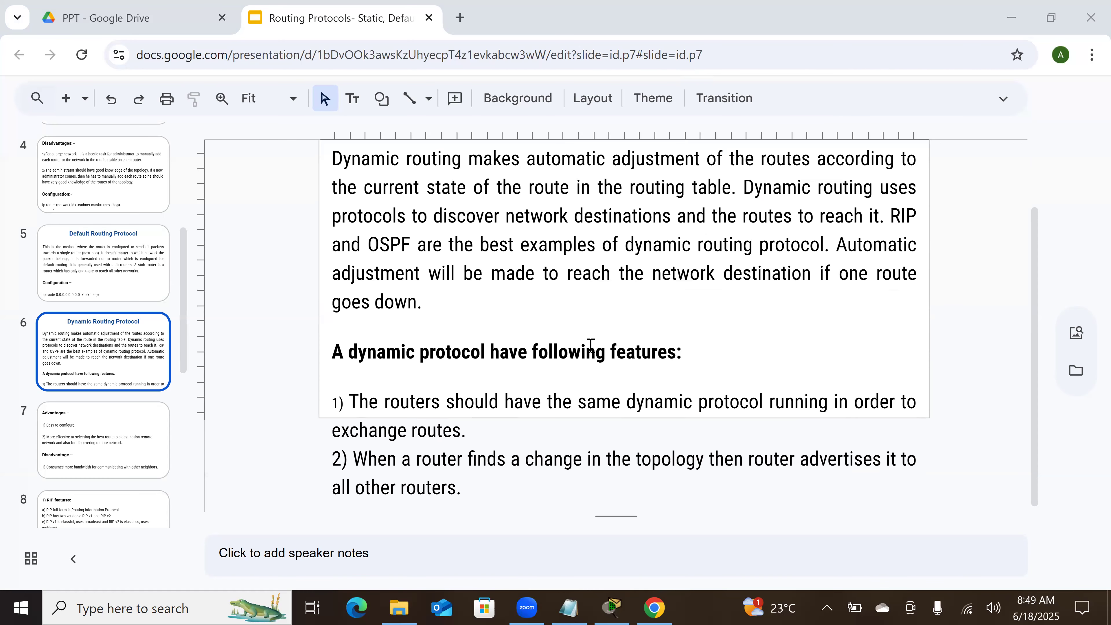
{"action": "scroll", "coordinate": [591, 346], "scroll_direction": "down", "scroll_amount": 2}
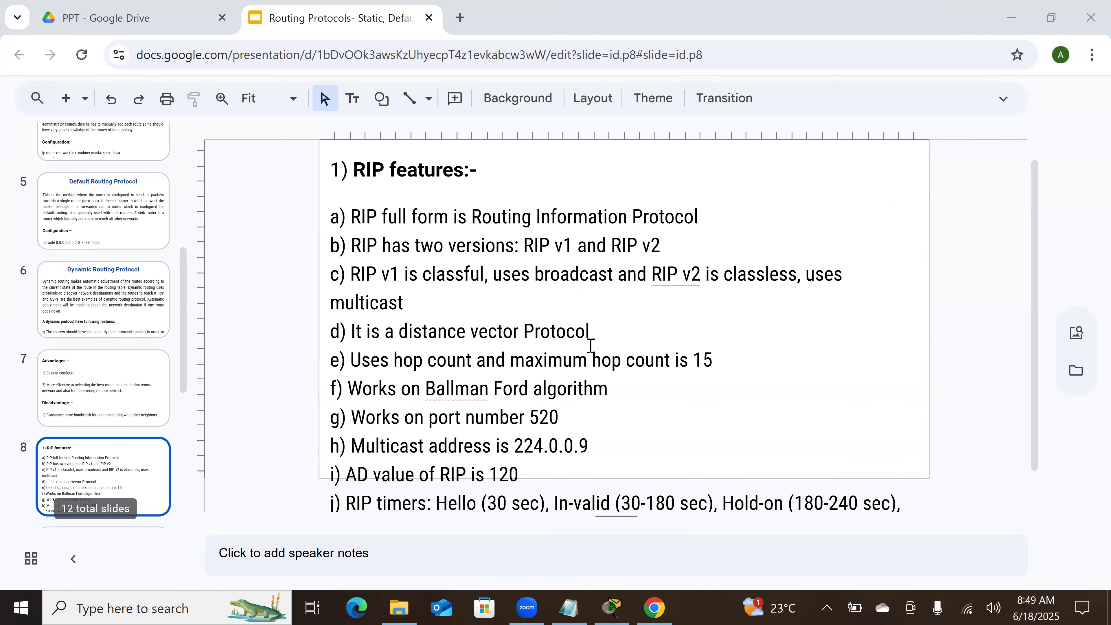
{"action": "scroll", "coordinate": [591, 346], "scroll_direction": "up", "scroll_amount": 2}
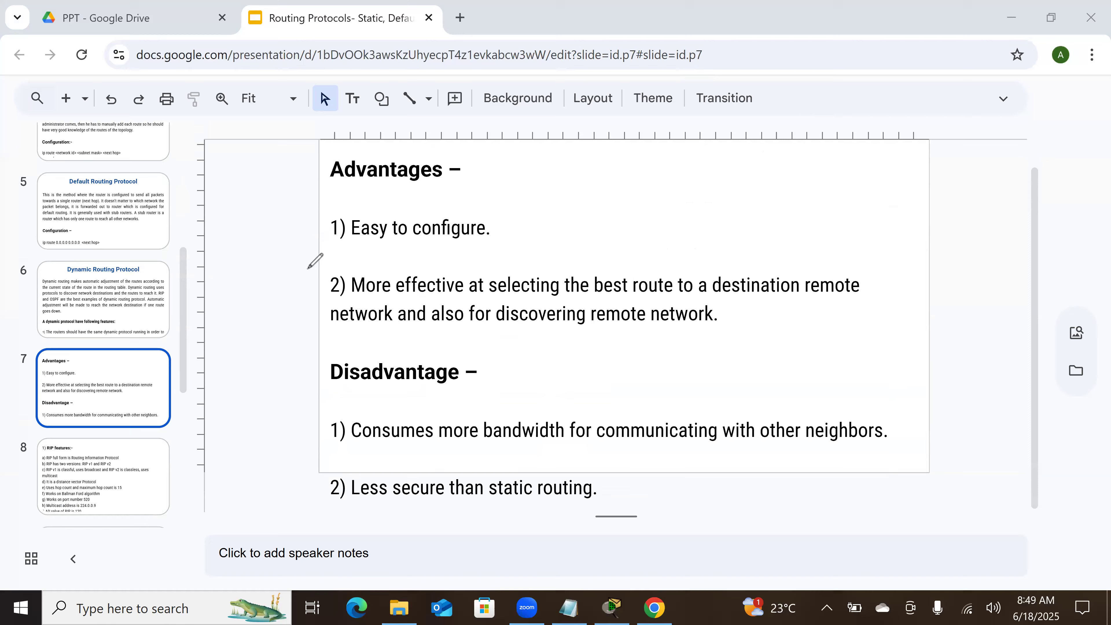
Step: Underline both advantages, from "Easy to configure" through "discovering remote network"
{"action": "left_click_drag", "start_coordinate": [349, 246], "coordinate": [496, 240]}
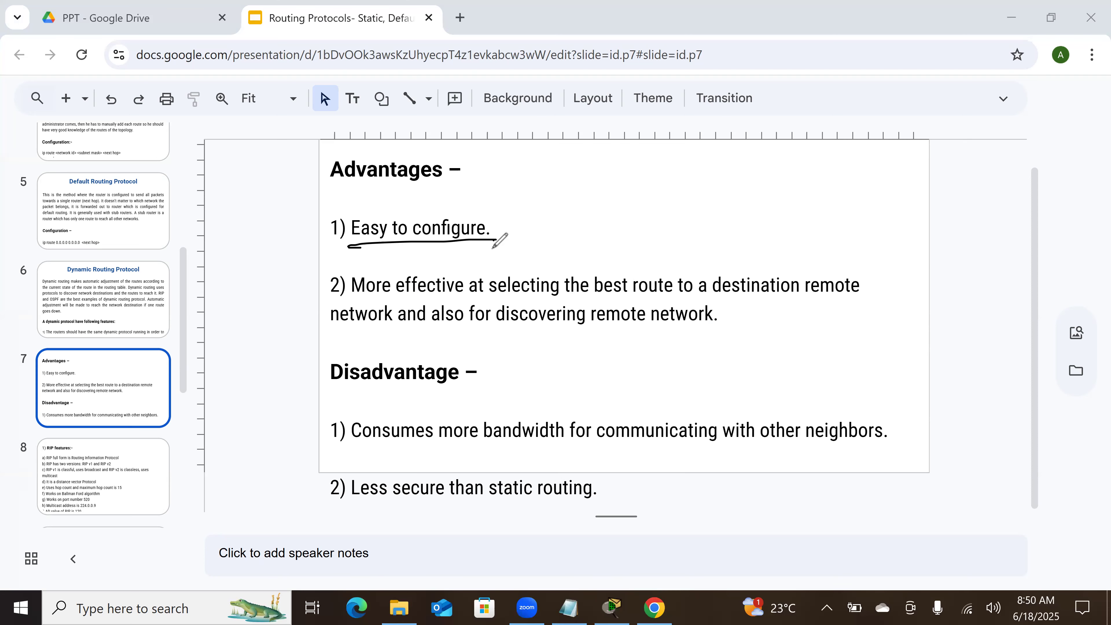
{"action": "left_click_drag", "start_coordinate": [342, 294], "coordinate": [833, 299]}
{"action": "left_click_drag", "start_coordinate": [349, 332], "coordinate": [684, 324]}
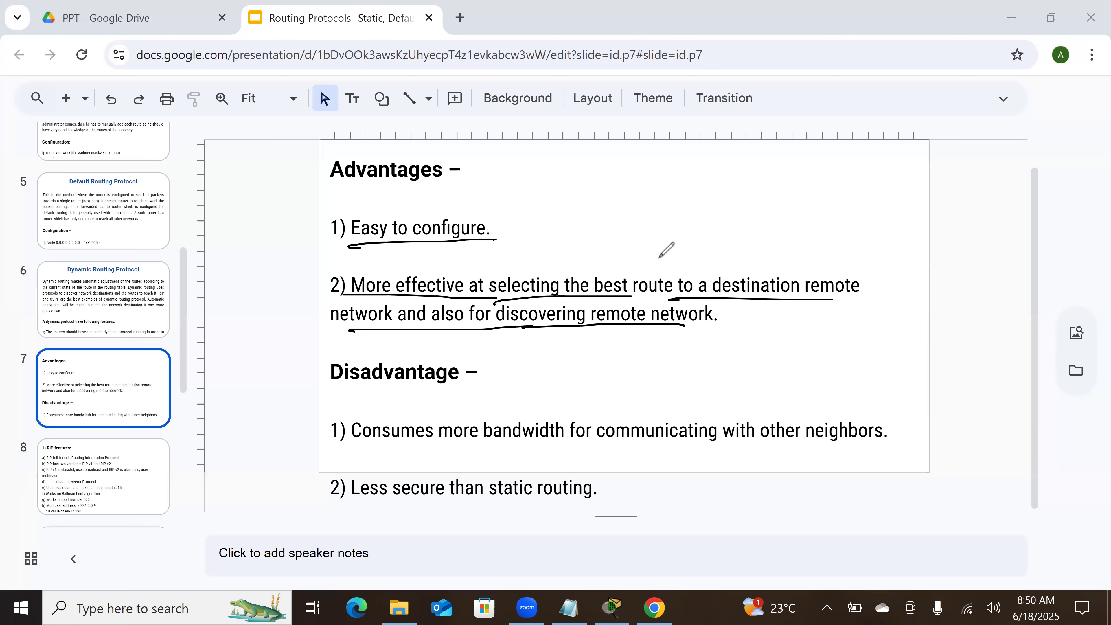
Step: Handwrite "Secure" in the blank area beside the first advantage and underline it with a slanted stroke
{"action": "mouse_move", "coordinate": [687, 202]}
{"action": "left_mouse_down"}
{"action": "mouse_move", "coordinate": [690, 215]}
{"action": "mouse_move", "coordinate": [676, 222]}
{"action": "left_mouse_up"}
{"action": "left_click_drag", "start_coordinate": [698, 216], "coordinate": [713, 217]}
{"action": "mouse_move", "coordinate": [719, 202]}
{"action": "left_mouse_down"}
{"action": "mouse_move", "coordinate": [789, 184]}
{"action": "mouse_move", "coordinate": [783, 200]}
{"action": "left_mouse_up"}
{"action": "left_click_drag", "start_coordinate": [650, 251], "coordinate": [829, 196]}
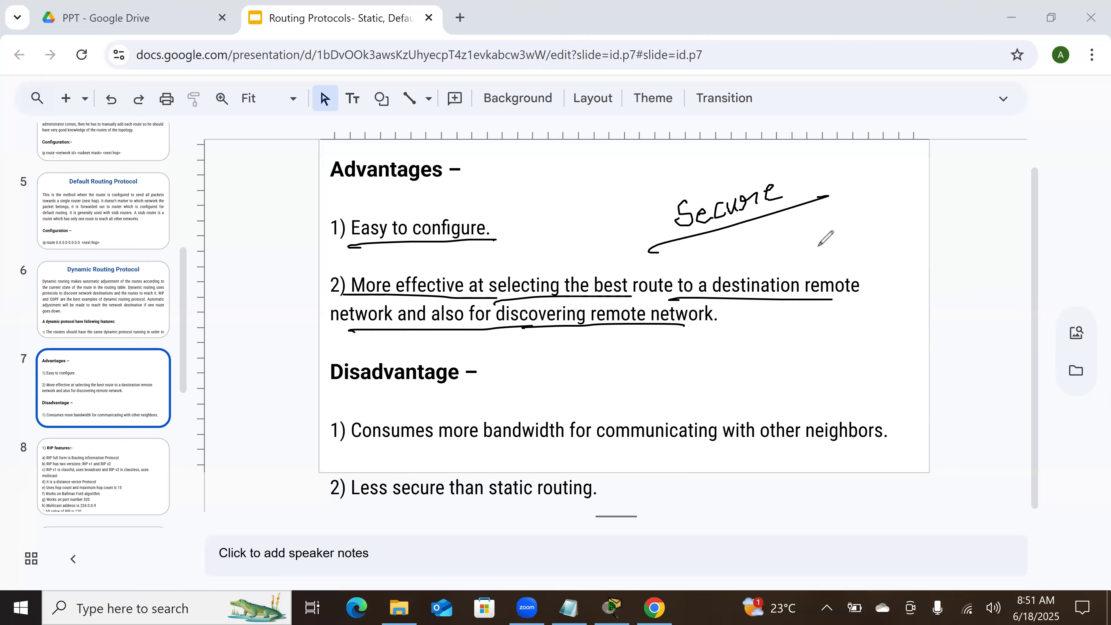
Step: Underline both disadvantages, on bandwidth consumption and on lower security than static routing, and clear the annotations
{"action": "left_click_drag", "start_coordinate": [355, 442], "coordinate": [844, 444]}
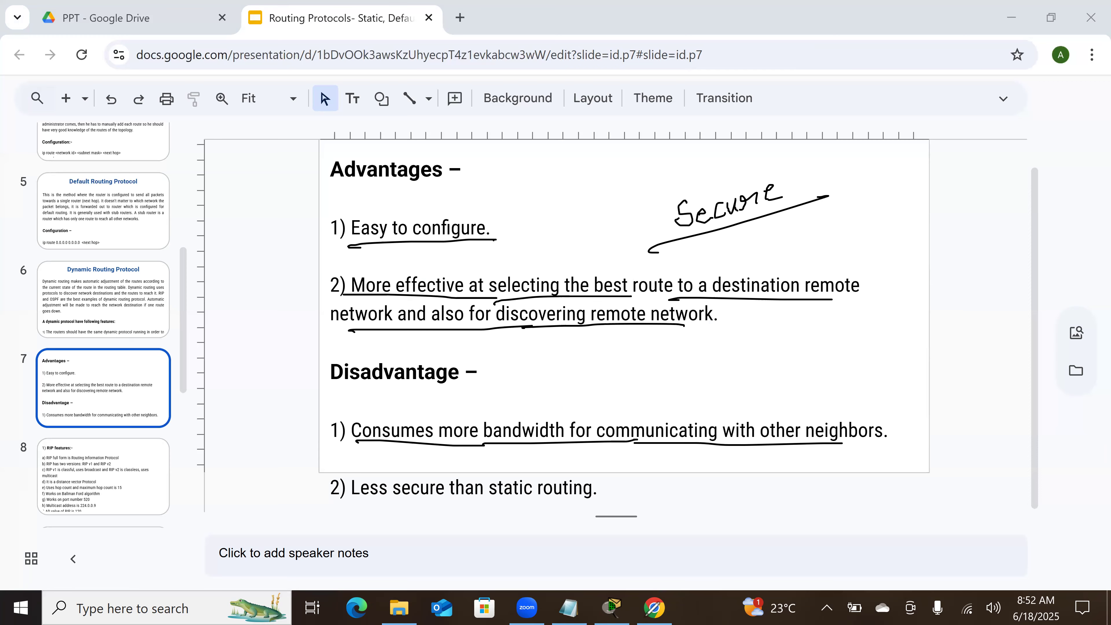
{"action": "left_click_drag", "start_coordinate": [375, 512], "coordinate": [568, 501]}
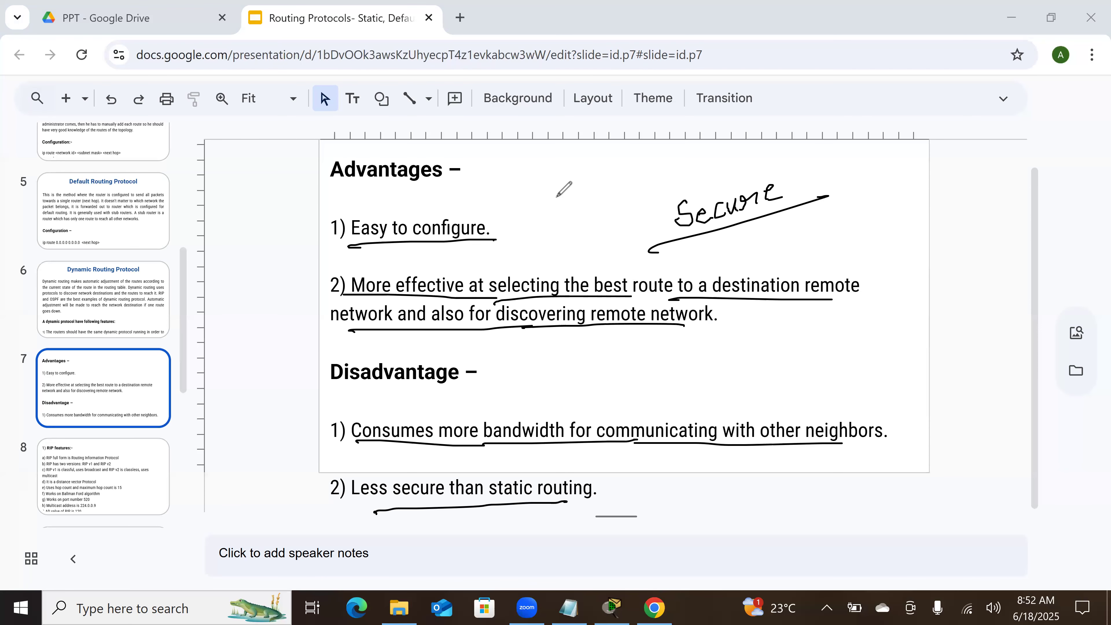
{"action": "left_click", "coordinate": [409, 112]}
Step: Look through the RIP features on slide 8 and the EIGRP features on slide 9
{"action": "scroll", "coordinate": [652, 323], "scroll_direction": "down", "scroll_amount": 1}
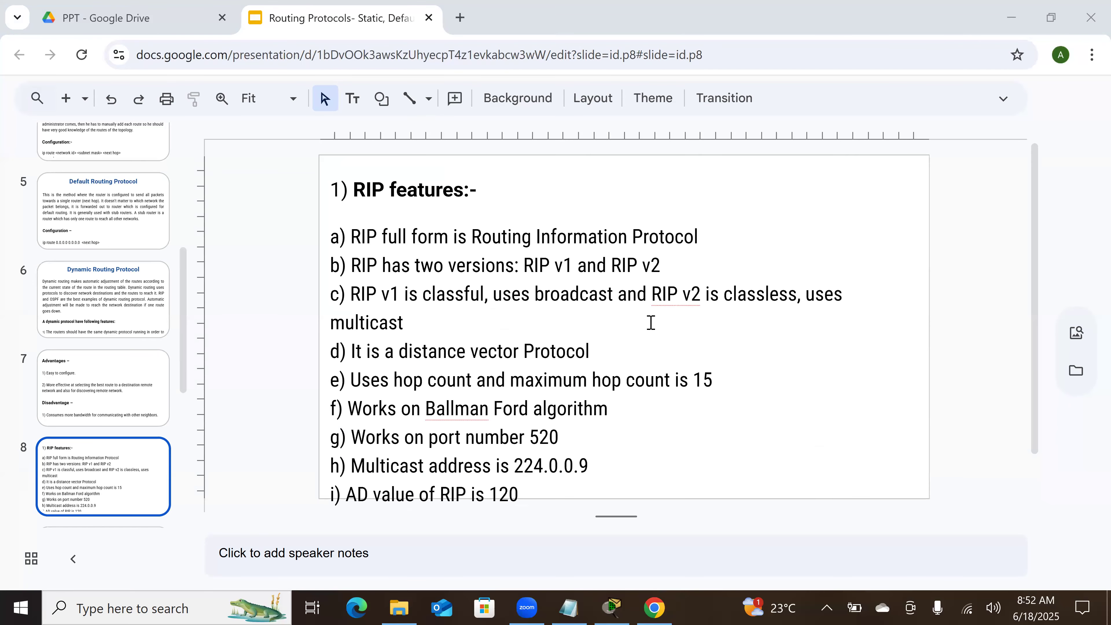
{"action": "scroll", "coordinate": [651, 323], "scroll_direction": "down", "scroll_amount": 3}
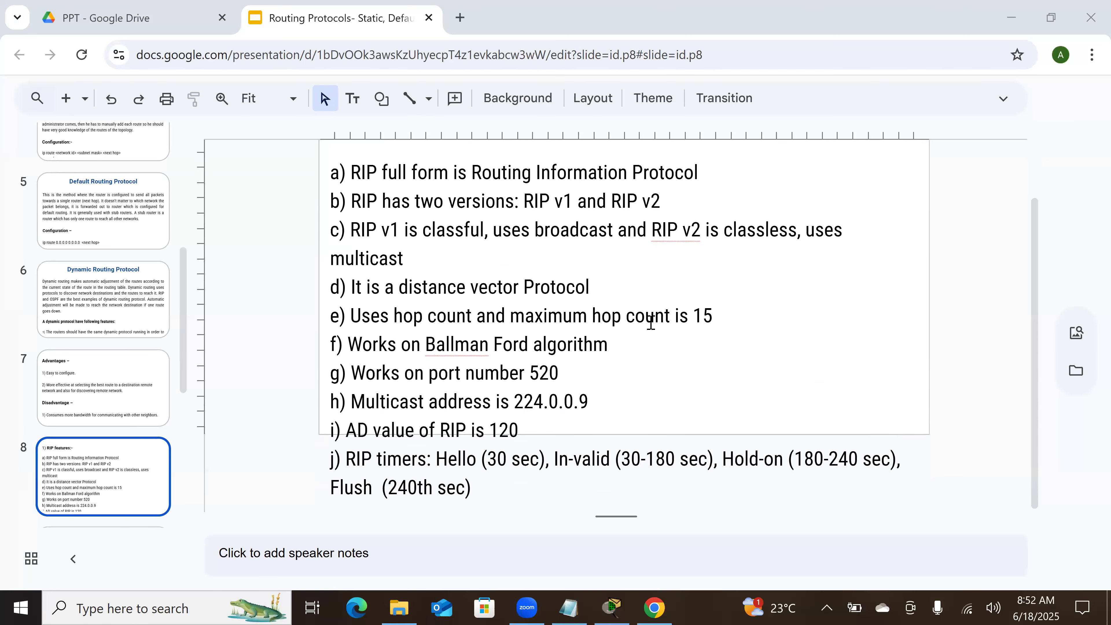
{"action": "scroll", "coordinate": [650, 322], "scroll_direction": "down", "scroll_amount": 2}
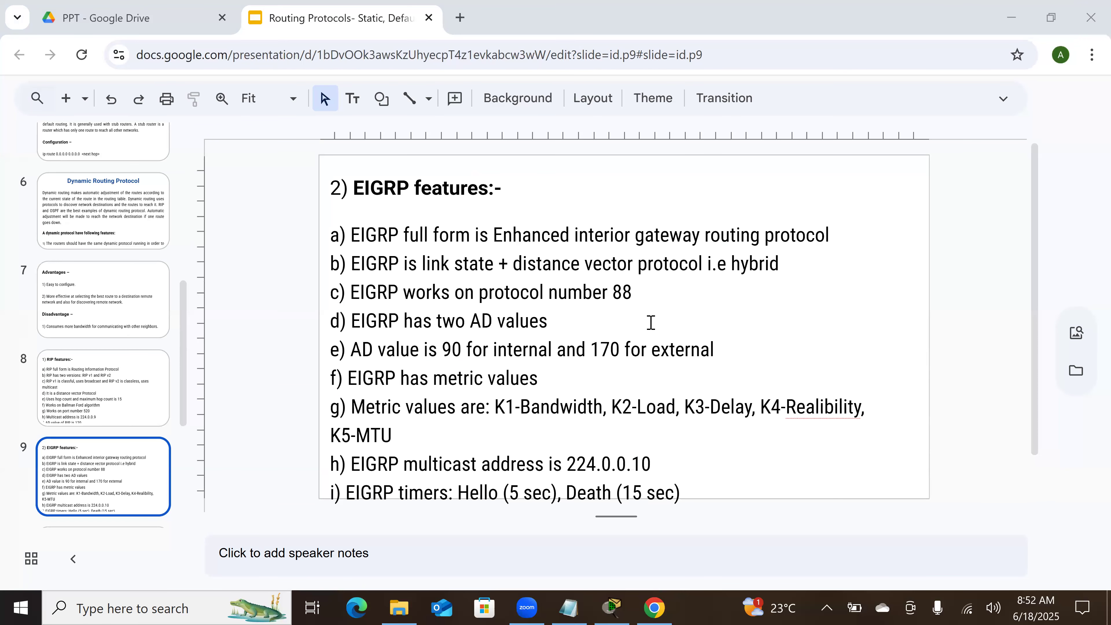
Step: Minimize the presentation and bring up the Routing notes in Notepad, passing through Packet Tracer
{"action": "left_click", "coordinate": [1015, 30]}
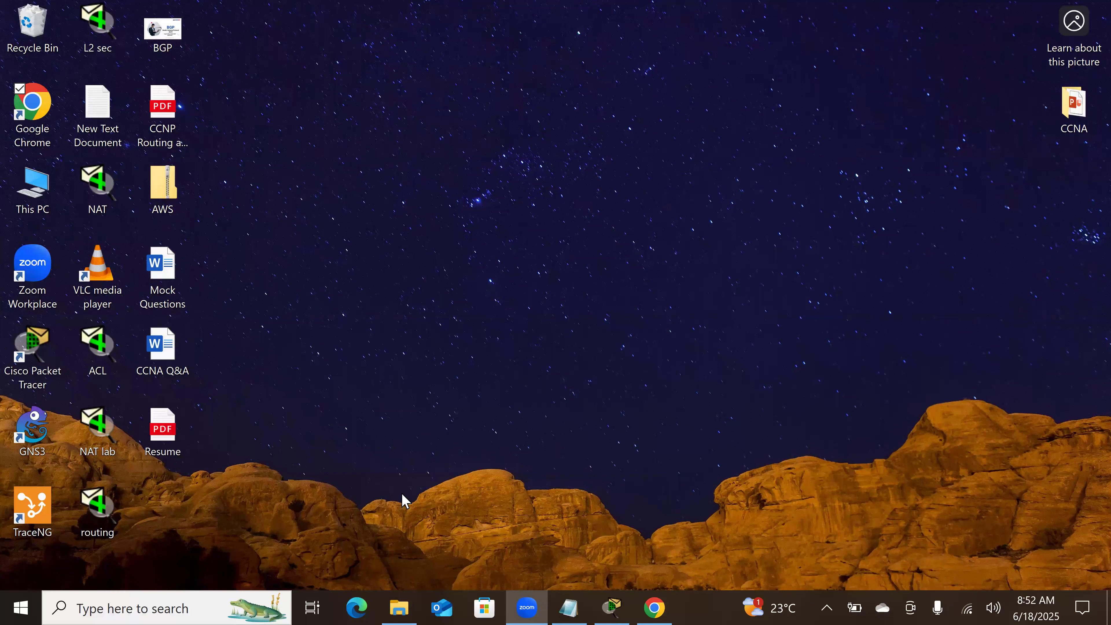
{"action": "left_click", "coordinate": [628, 606]}
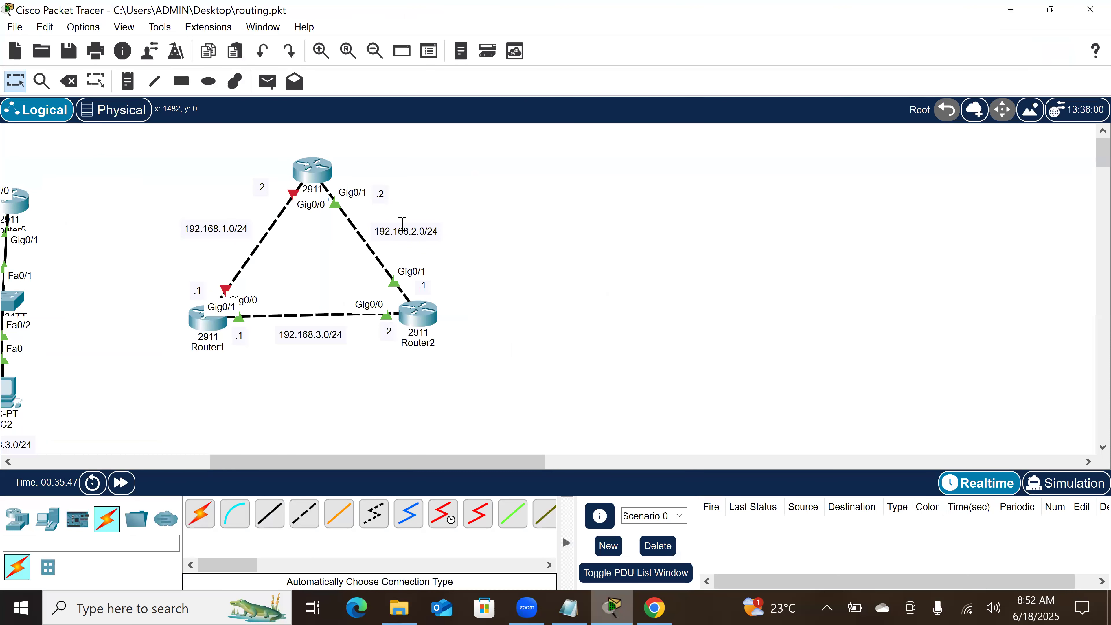
{"action": "key", "text": "alt+Tab"}
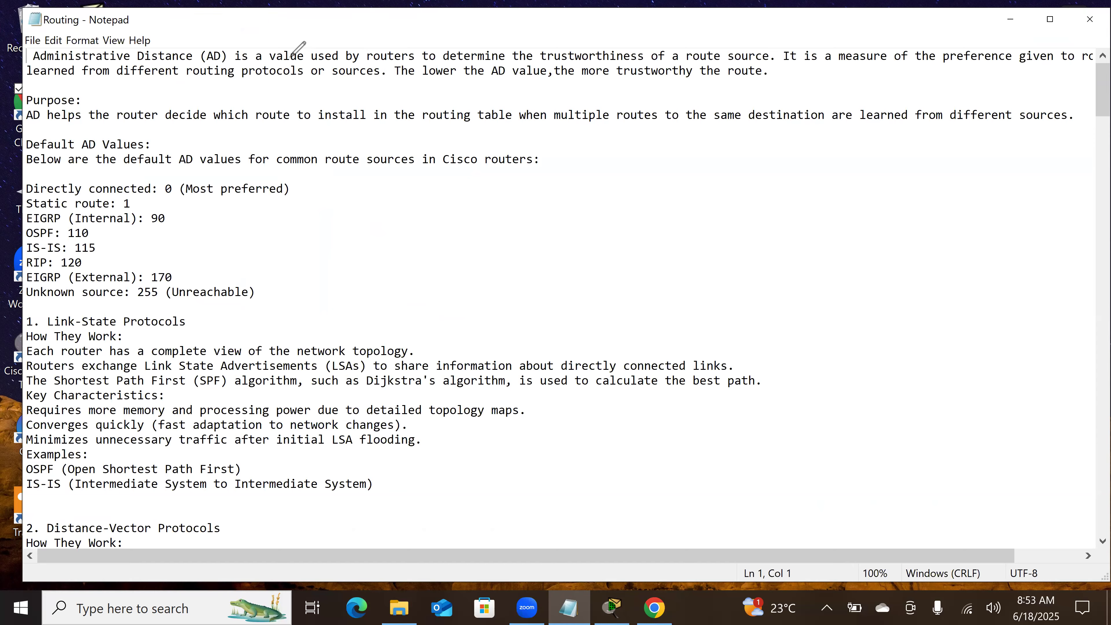
Step: Underline the key phrases in the Administrative Distance definition, clear them, and underline the Purpose sentence through "same destination"
{"action": "mouse_move", "coordinate": [271, 68]}
{"action": "left_mouse_down"}
{"action": "mouse_move", "coordinate": [786, 59]}
{"action": "mouse_move", "coordinate": [902, 73]}
{"action": "mouse_move", "coordinate": [1110, 61]}
{"action": "left_mouse_up"}
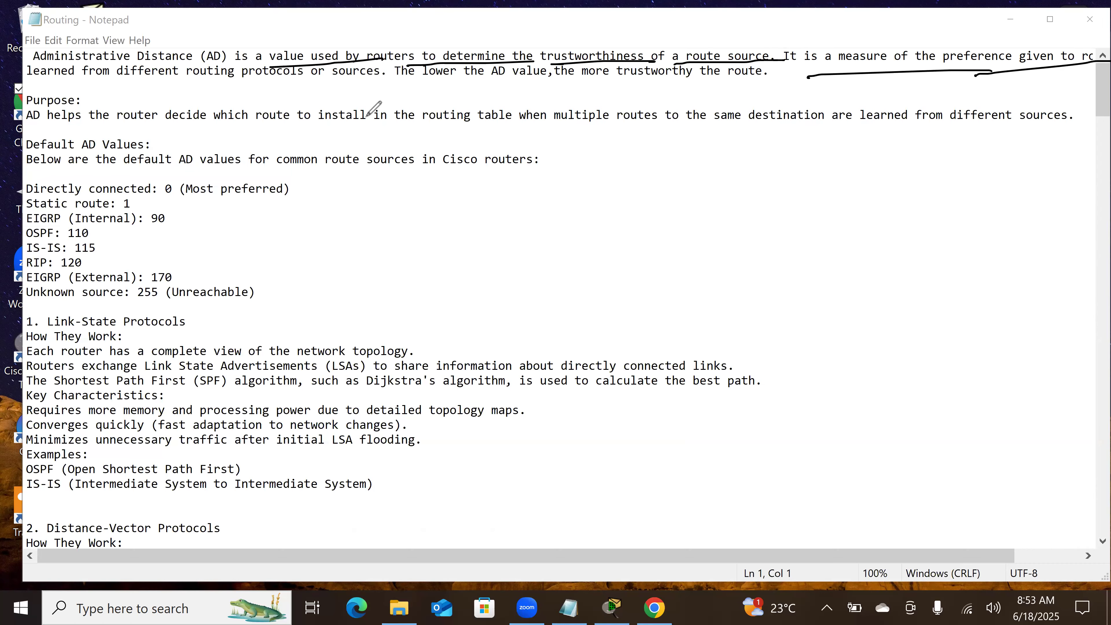
{"action": "left_click_drag", "start_coordinate": [235, 86], "coordinate": [80, 85]}
{"action": "left_click_drag", "start_coordinate": [380, 81], "coordinate": [313, 82]}
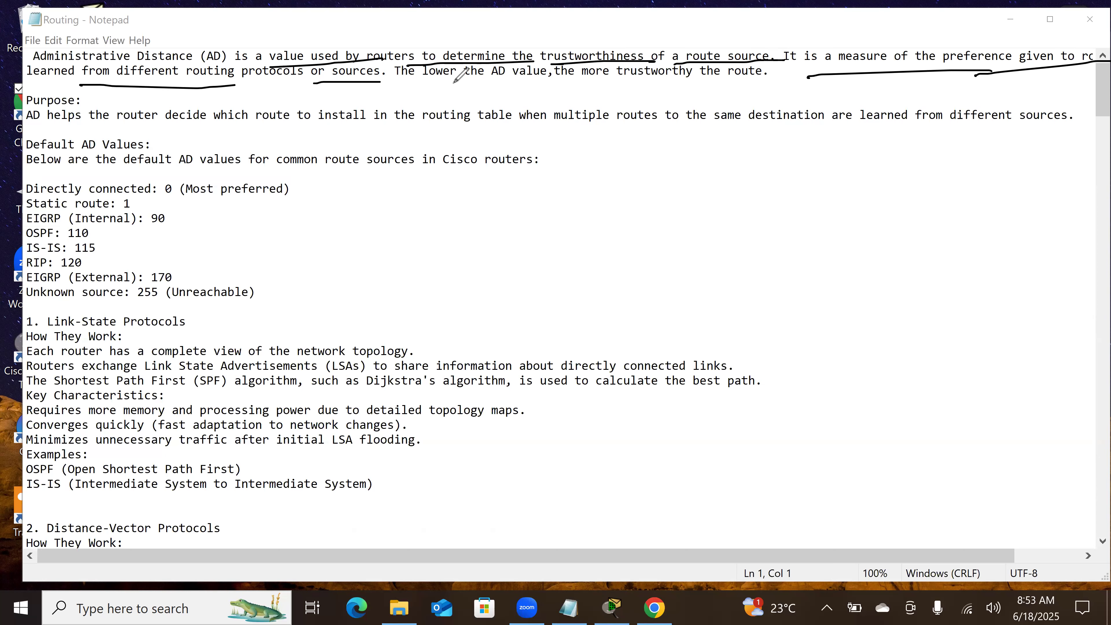
{"action": "left_click_drag", "start_coordinate": [421, 80], "coordinate": [560, 79]}
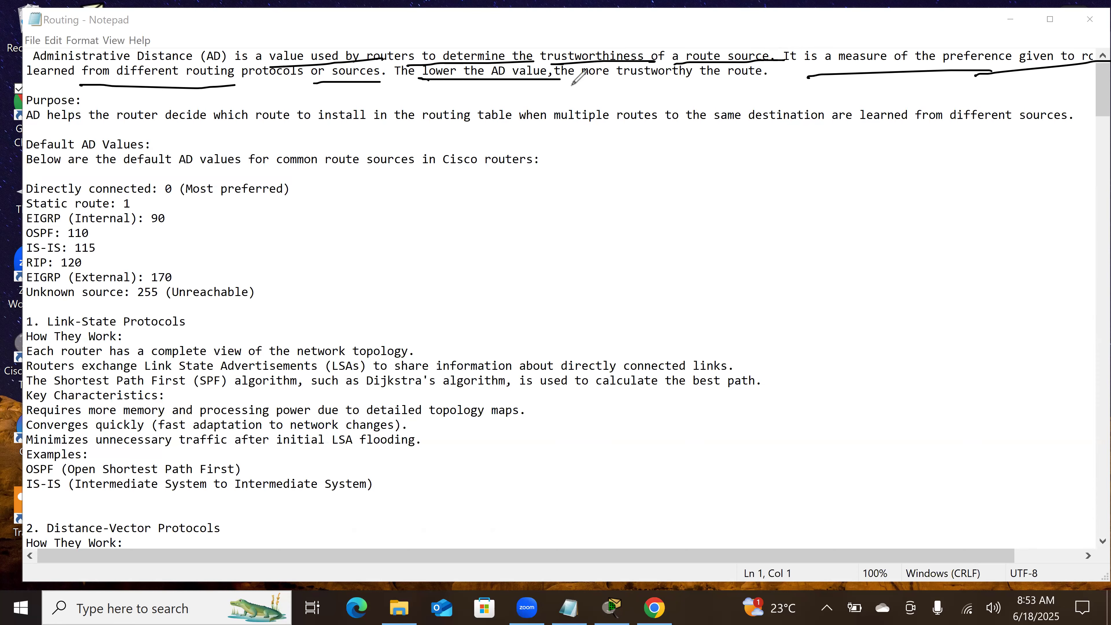
{"action": "left_click_drag", "start_coordinate": [563, 82], "coordinate": [812, 83]}
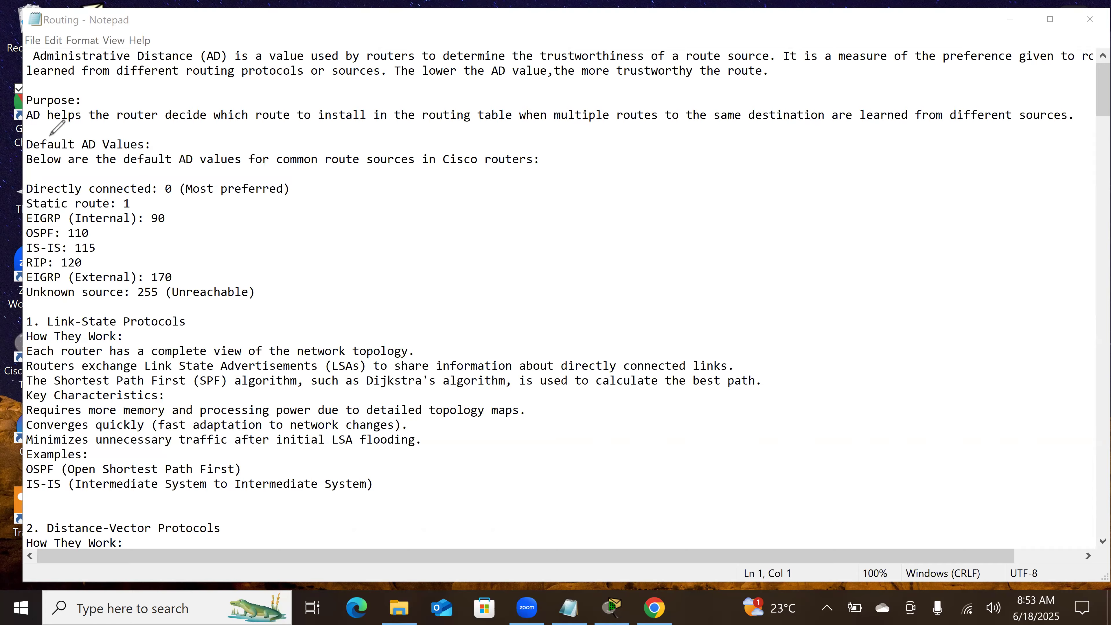
{"action": "left_click_drag", "start_coordinate": [28, 130], "coordinate": [828, 124]}
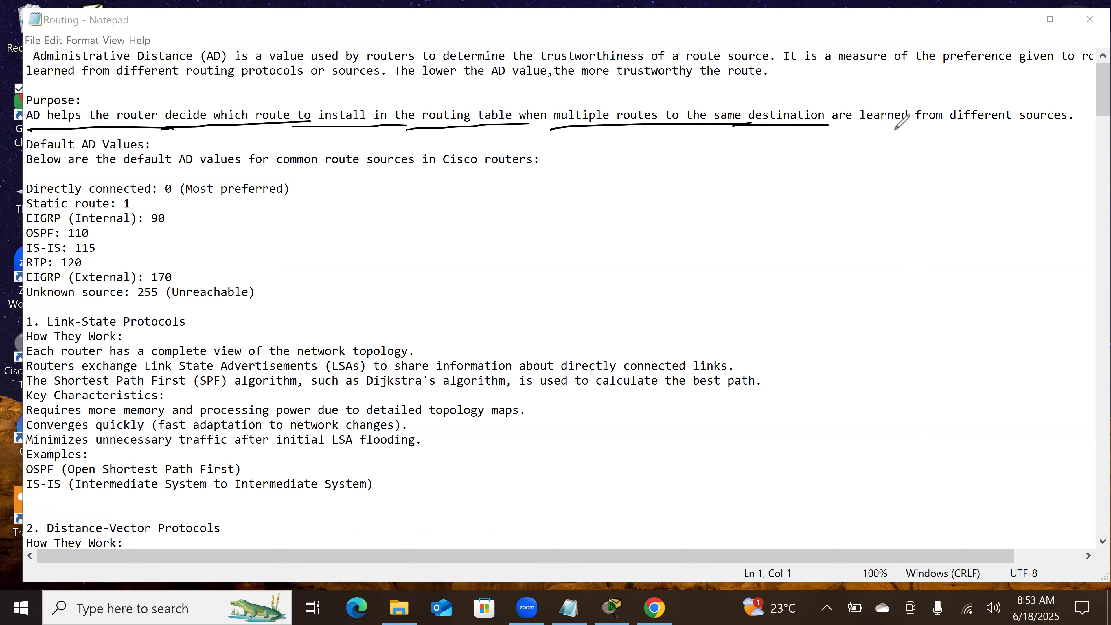
Step: Sketch a router beside the default AD values with three lines fanning out to three other routers
{"action": "left_click_drag", "start_coordinate": [692, 178], "coordinate": [711, 186]}
{"action": "left_click_drag", "start_coordinate": [678, 200], "coordinate": [697, 195]}
{"action": "mouse_move", "coordinate": [688, 191]}
{"action": "left_mouse_down"}
{"action": "mouse_move", "coordinate": [692, 209]}
{"action": "mouse_move", "coordinate": [877, 148]}
{"action": "left_mouse_up"}
{"action": "left_click_drag", "start_coordinate": [691, 220], "coordinate": [918, 235]}
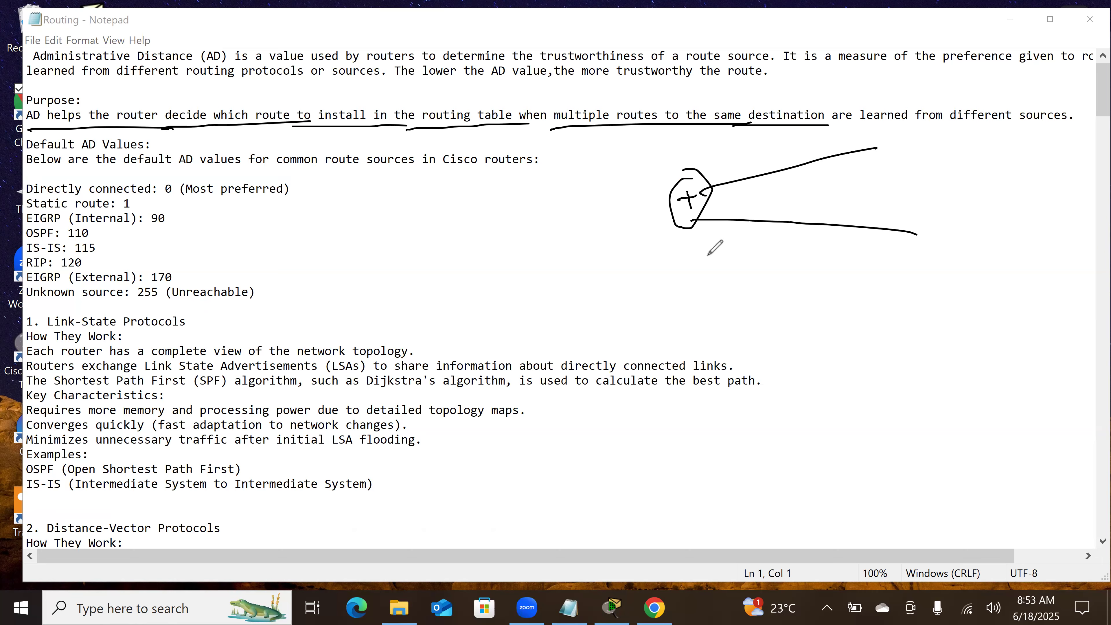
{"action": "left_click_drag", "start_coordinate": [678, 244], "coordinate": [931, 348]}
{"action": "mouse_move", "coordinate": [895, 130]}
{"action": "left_mouse_down"}
{"action": "mouse_move", "coordinate": [902, 119]}
{"action": "mouse_move", "coordinate": [917, 162]}
{"action": "left_mouse_up"}
{"action": "left_click_drag", "start_coordinate": [900, 148], "coordinate": [919, 144]}
{"action": "mouse_move", "coordinate": [930, 203]}
{"action": "left_mouse_down"}
{"action": "mouse_move", "coordinate": [943, 232]}
{"action": "mouse_move", "coordinate": [930, 240]}
{"action": "mouse_move", "coordinate": [940, 223]}
{"action": "left_mouse_up"}
{"action": "mouse_move", "coordinate": [953, 332]}
{"action": "left_mouse_down"}
{"action": "mouse_move", "coordinate": [925, 350]}
{"action": "mouse_move", "coordinate": [932, 332]}
{"action": "left_mouse_up"}
{"action": "left_click_drag", "start_coordinate": [933, 354], "coordinate": [948, 354]}
{"action": "left_click_drag", "start_coordinate": [942, 346], "coordinate": [941, 359]}
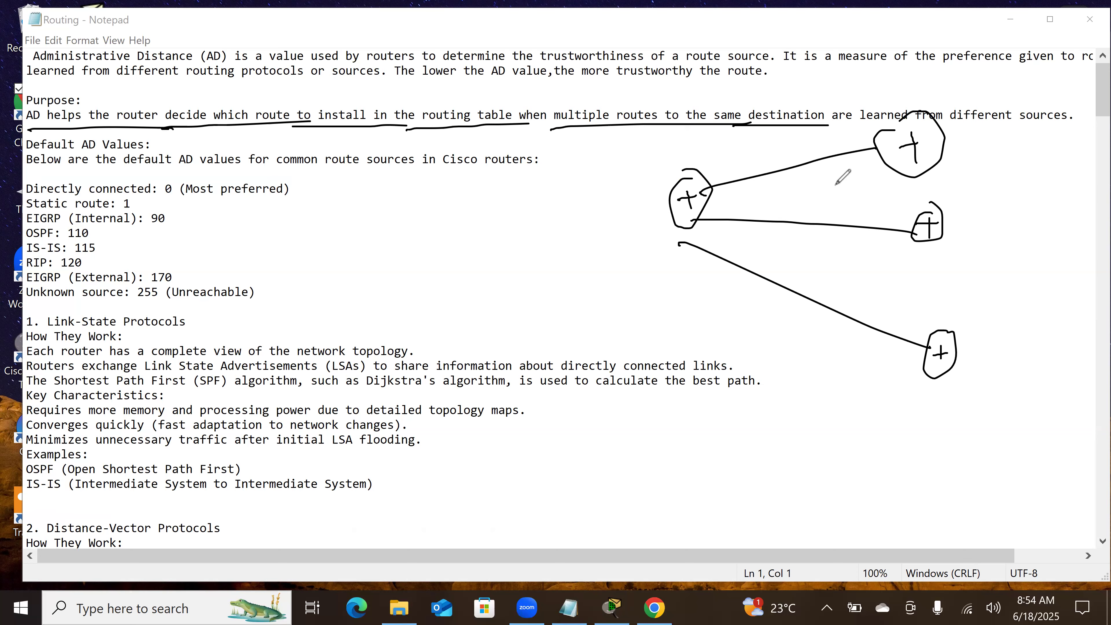
Step: Draw an arrow along the sketch's upper link, and label the middle link RIP and the lower link OSPF
{"action": "left_click_drag", "start_coordinate": [708, 178], "coordinate": [824, 144]}
{"action": "left_click_drag", "start_coordinate": [817, 135], "coordinate": [825, 151]}
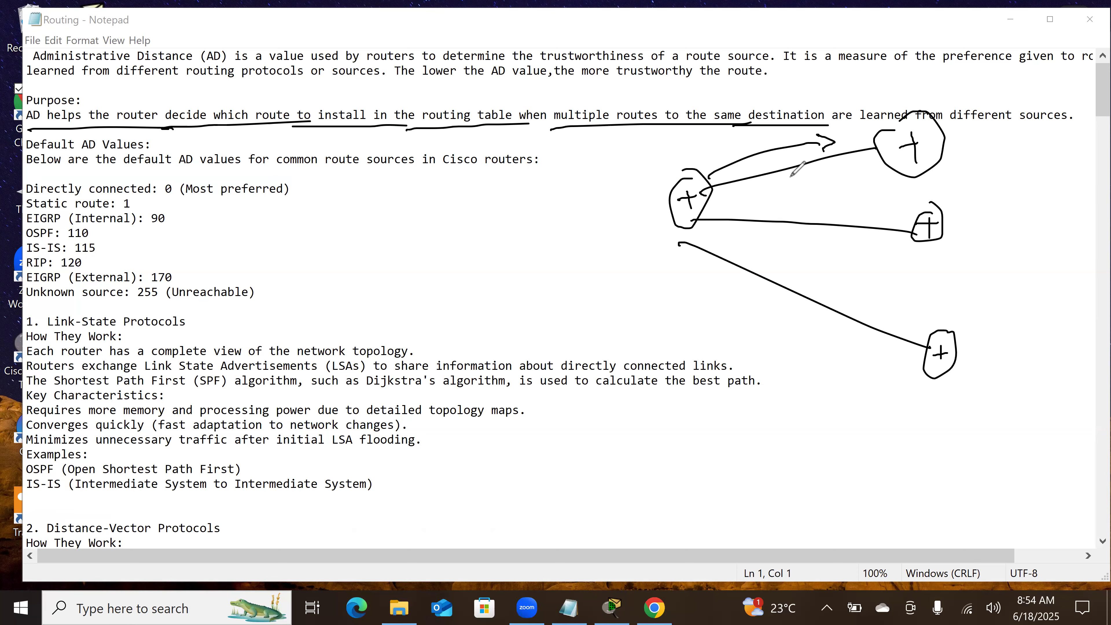
{"action": "left_click_drag", "start_coordinate": [771, 200], "coordinate": [773, 219]}
{"action": "mouse_move", "coordinate": [770, 202]}
{"action": "left_mouse_down"}
{"action": "mouse_move", "coordinate": [786, 216]}
{"action": "mouse_move", "coordinate": [816, 199]}
{"action": "left_mouse_up"}
{"action": "left_click_drag", "start_coordinate": [786, 218], "coordinate": [799, 199]}
{"action": "mouse_move", "coordinate": [795, 264]}
{"action": "left_mouse_down"}
{"action": "mouse_move", "coordinate": [803, 277]}
{"action": "mouse_move", "coordinate": [814, 269]}
{"action": "left_mouse_up"}
{"action": "mouse_move", "coordinate": [824, 261]}
{"action": "left_mouse_down"}
{"action": "mouse_move", "coordinate": [838, 259]}
{"action": "mouse_move", "coordinate": [825, 275]}
{"action": "left_mouse_up"}
{"action": "left_click_drag", "start_coordinate": [825, 268], "coordinate": [836, 266]}
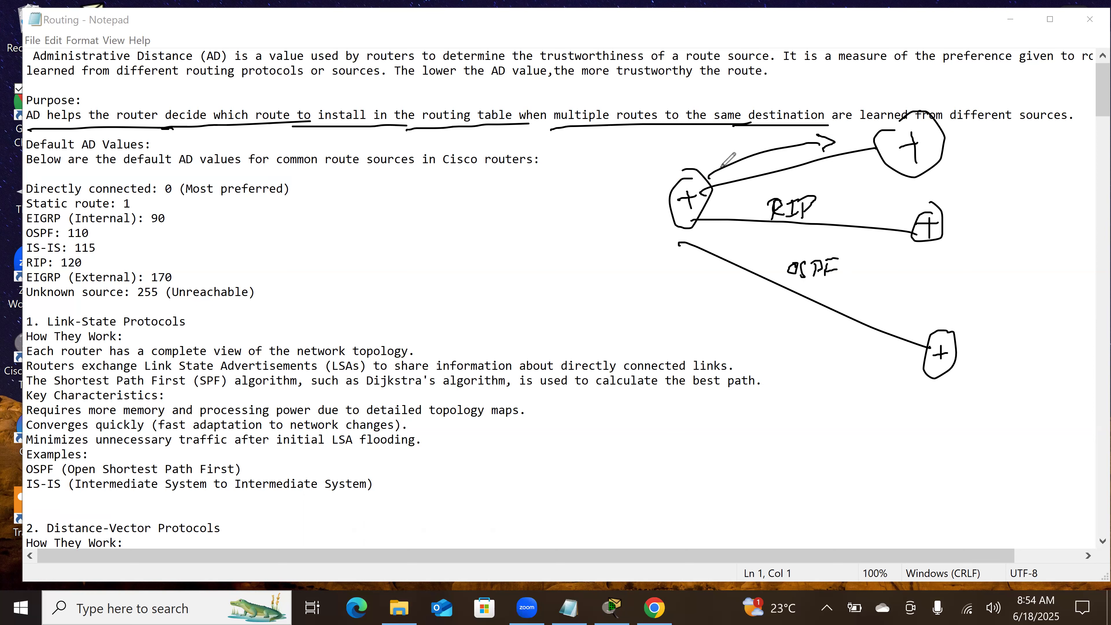
Step: Draw another arrow along the upper link and extend a line onward from the upper destination router
{"action": "left_click_drag", "start_coordinate": [870, 141], "coordinate": [863, 151]}
{"action": "left_click_drag", "start_coordinate": [709, 175], "coordinate": [874, 147]}
{"action": "left_click_drag", "start_coordinate": [943, 148], "coordinate": [1078, 215]}
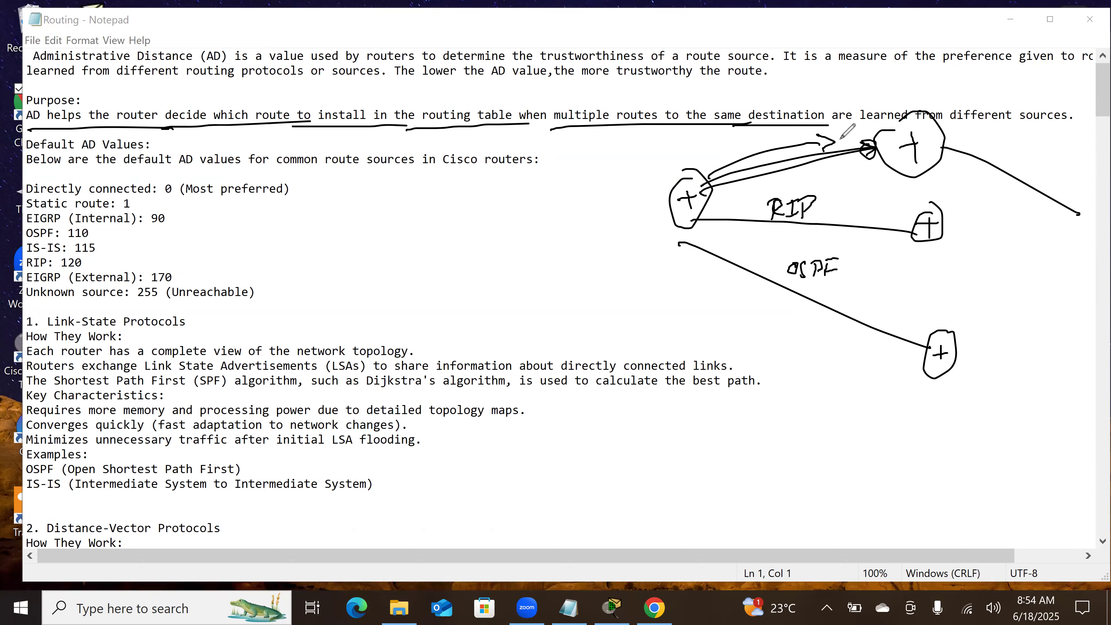
Step: Write the AD values beside the sketched links: 1 on the upper link, 120 for RIP and 90 for OSPF
{"action": "left_click_drag", "start_coordinate": [739, 128], "coordinate": [745, 142]}
{"action": "mouse_move", "coordinate": [826, 205]}
{"action": "left_mouse_down"}
{"action": "mouse_move", "coordinate": [875, 213]}
{"action": "mouse_move", "coordinate": [879, 197]}
{"action": "left_mouse_up"}
{"action": "mouse_move", "coordinate": [855, 271]}
{"action": "left_mouse_down"}
{"action": "mouse_move", "coordinate": [867, 274]}
{"action": "mouse_move", "coordinate": [848, 285]}
{"action": "mouse_move", "coordinate": [882, 291]}
{"action": "mouse_move", "coordinate": [898, 269]}
{"action": "left_mouse_up"}
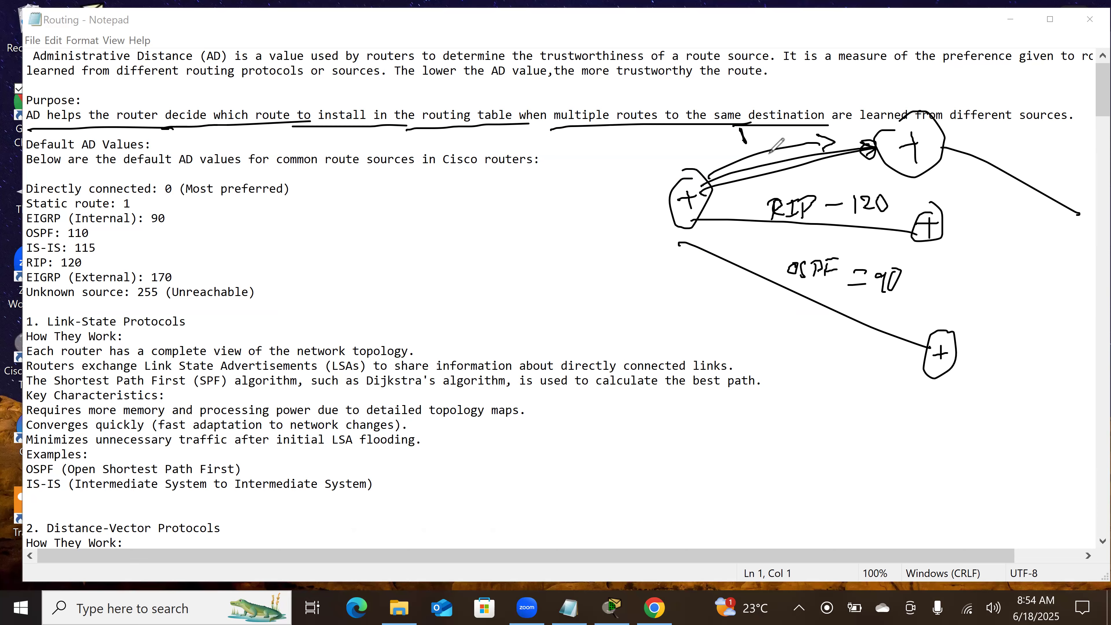
Step: Retrace the upper link as the chosen route, and clear all annotations from the notes
{"action": "left_click_drag", "start_coordinate": [725, 177], "coordinate": [869, 150]}
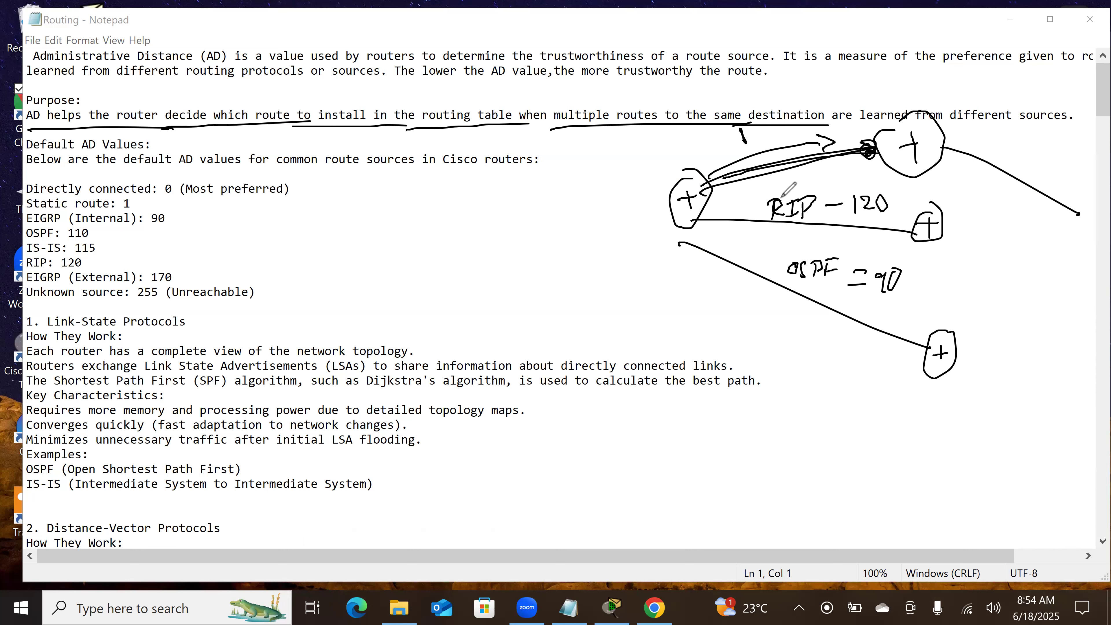
{"action": "left_click", "coordinate": [770, 48]}
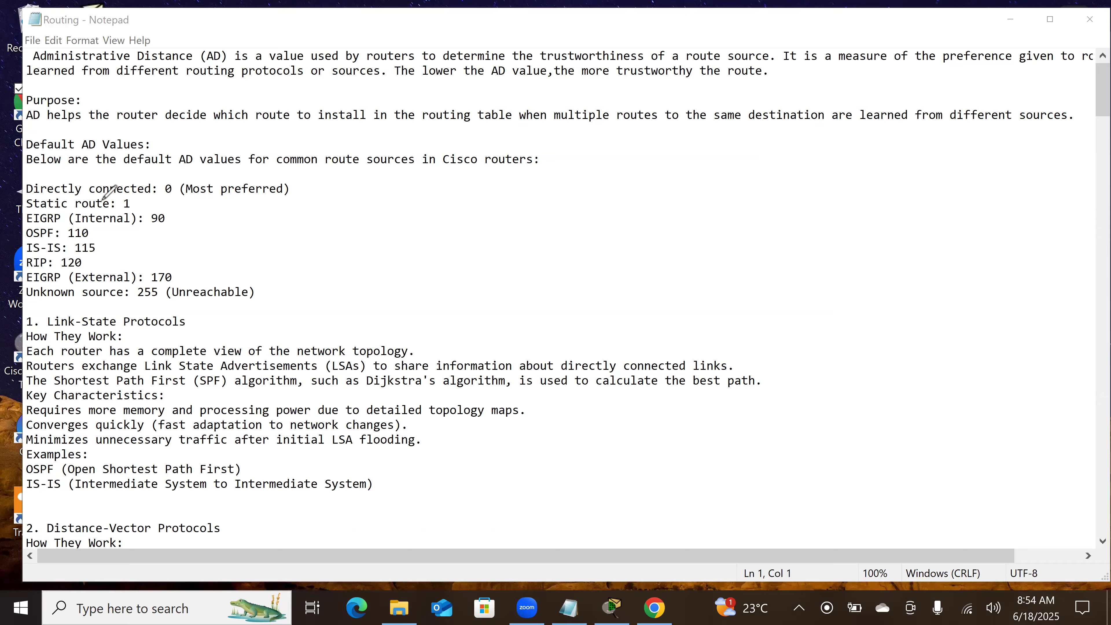
Step: Underline the default AD entries in the notes, from "Most preferred" and Static route: 1 through Unknown source: 255
{"action": "left_click_drag", "start_coordinate": [189, 200], "coordinate": [306, 198]}
{"action": "left_click_drag", "start_coordinate": [108, 211], "coordinate": [139, 211]}
{"action": "left_click_drag", "start_coordinate": [25, 228], "coordinate": [163, 225]}
{"action": "left_click_drag", "start_coordinate": [96, 239], "coordinate": [27, 246]}
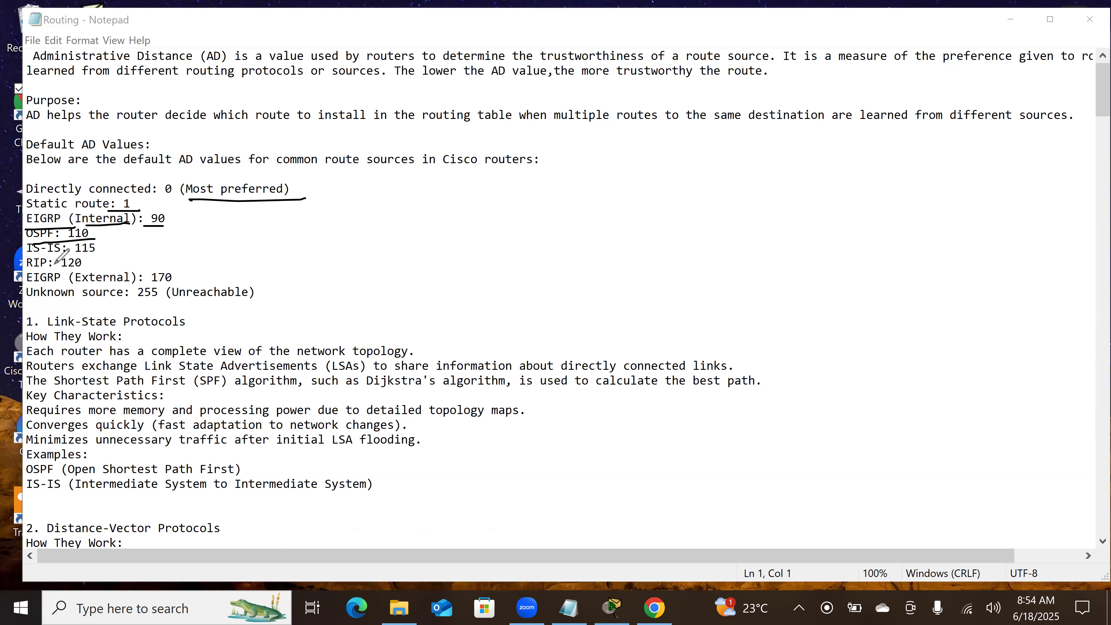
{"action": "left_click_drag", "start_coordinate": [115, 253], "coordinate": [25, 257]}
{"action": "mouse_move", "coordinate": [99, 265]}
{"action": "left_mouse_down"}
{"action": "mouse_move", "coordinate": [26, 270]}
{"action": "mouse_move", "coordinate": [185, 283]}
{"action": "left_mouse_up"}
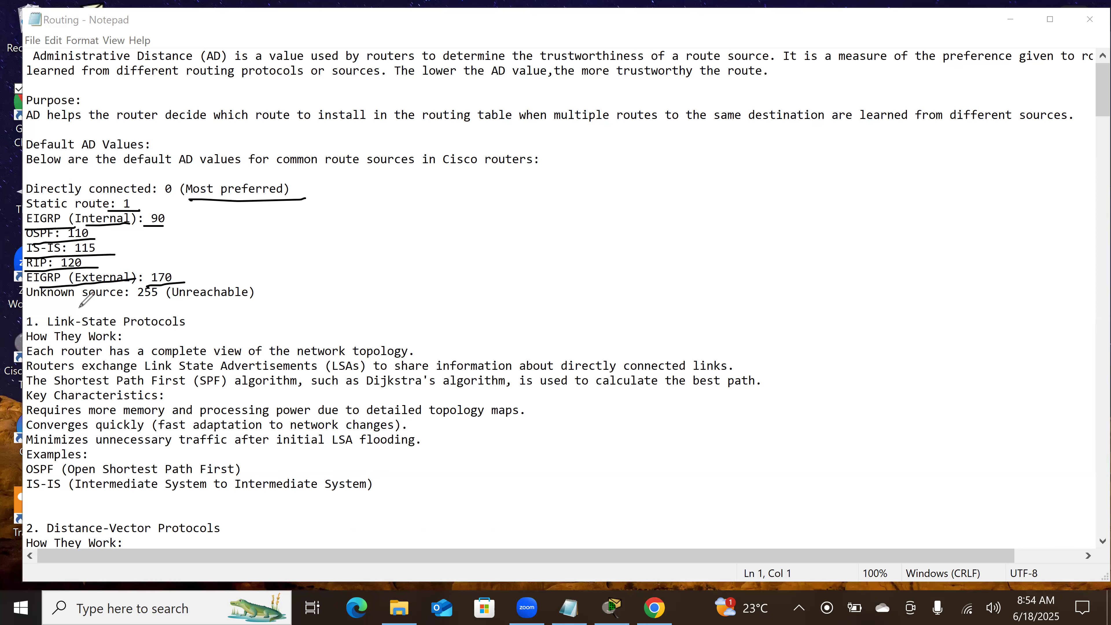
{"action": "left_click_drag", "start_coordinate": [22, 305], "coordinate": [164, 290]}
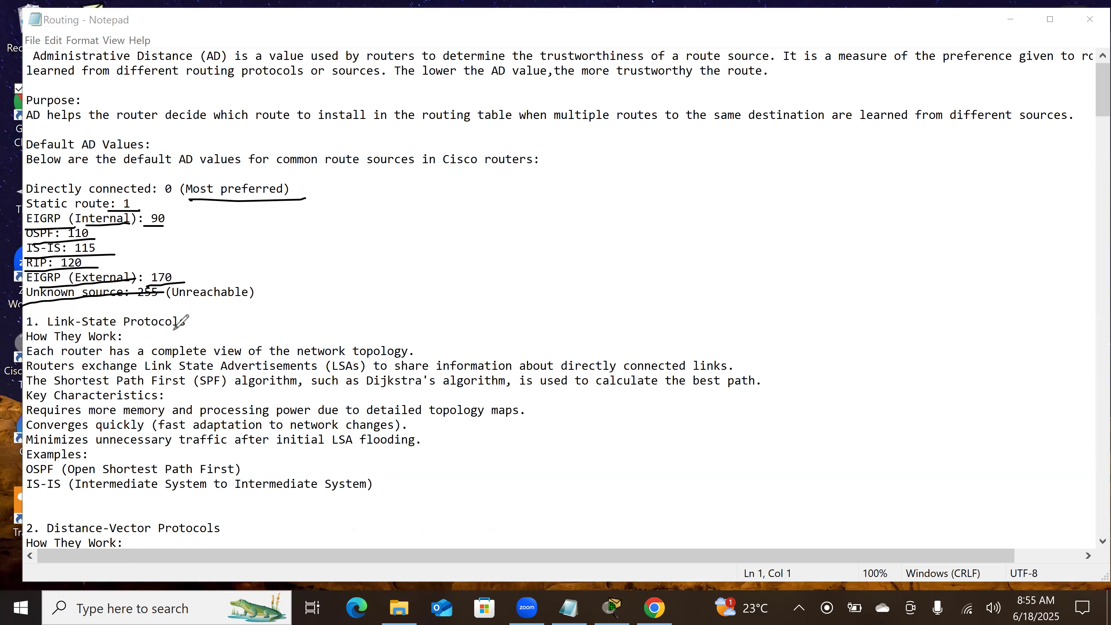
Step: Draw a box around "(Unreachable)" beside the unknown source value, and clear all annotations from the notes
{"action": "mouse_move", "coordinate": [163, 284]}
{"action": "left_mouse_down"}
{"action": "mouse_move", "coordinate": [167, 312]}
{"action": "mouse_move", "coordinate": [189, 311]}
{"action": "left_mouse_up"}
{"action": "left_click_drag", "start_coordinate": [270, 292], "coordinate": [172, 282]}
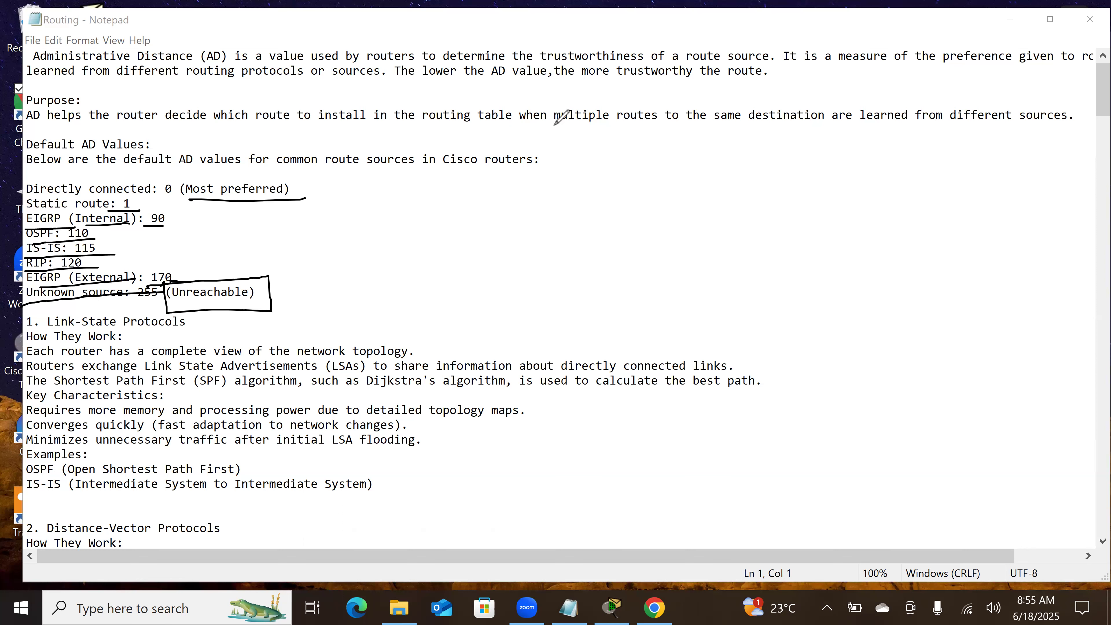
{"action": "left_click", "coordinate": [562, 38]}
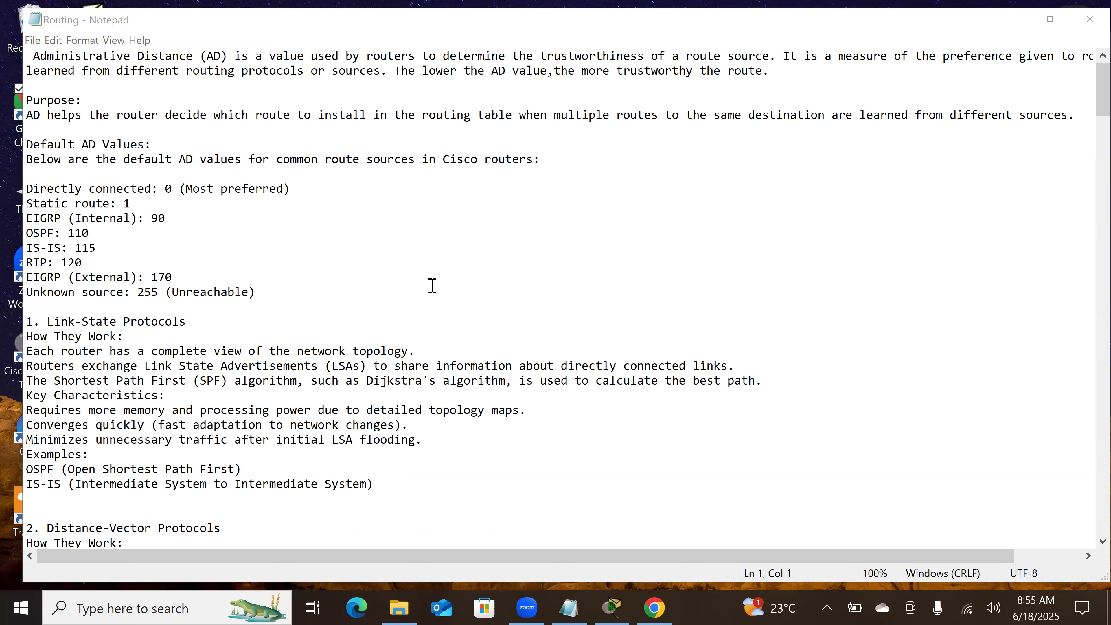
Step: Underline the Distance-Vector Protocols heading, "How They Work" and the line about routers sharing directly connected networks and distance
{"action": "scroll", "coordinate": [432, 285], "scroll_direction": "down", "scroll_amount": 4}
{"action": "scroll", "coordinate": [427, 270], "scroll_direction": "down", "scroll_amount": 2}
{"action": "scroll", "coordinate": [427, 270], "scroll_direction": "down", "scroll_amount": 4}
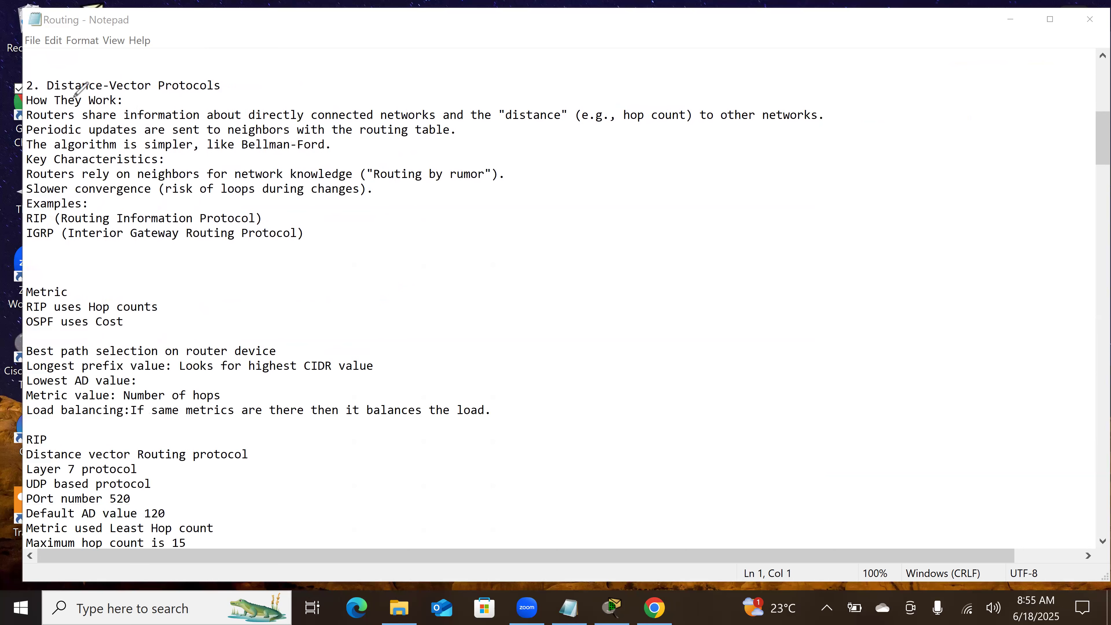
{"action": "left_click_drag", "start_coordinate": [29, 106], "coordinate": [121, 102]}
{"action": "left_click_drag", "start_coordinate": [32, 124], "coordinate": [165, 118]}
{"action": "left_click_drag", "start_coordinate": [291, 123], "coordinate": [565, 124]}
{"action": "left_click_drag", "start_coordinate": [698, 129], "coordinate": [826, 127]}
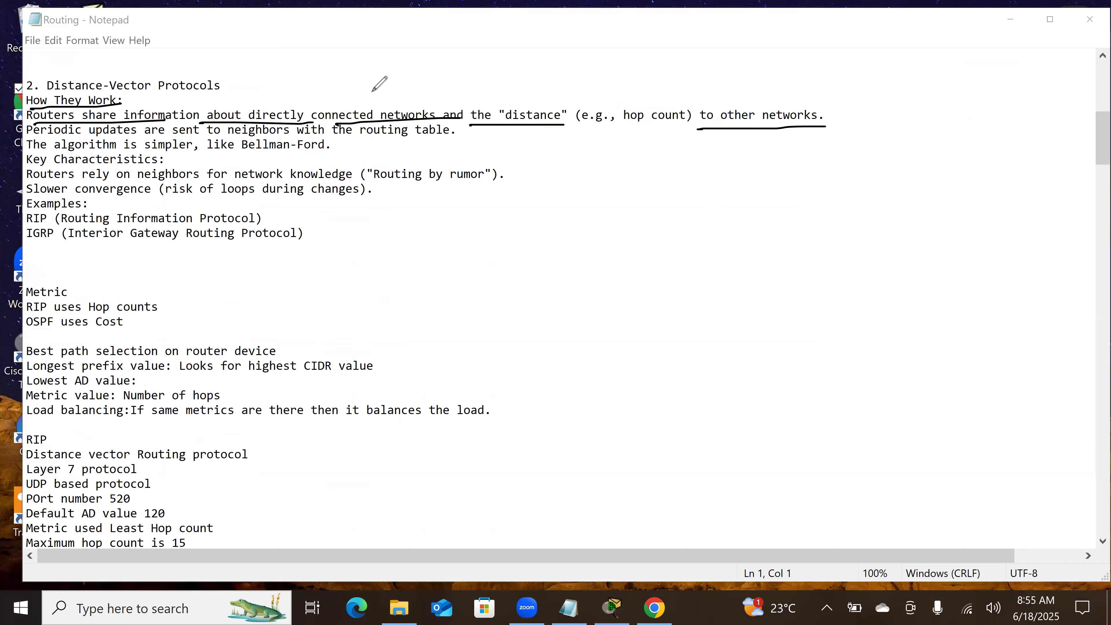
{"action": "left_click_drag", "start_coordinate": [47, 93], "coordinate": [126, 88]}
Step: Sketch a router labelled R1 beside the notes, with two links branching downward from it
{"action": "mouse_move", "coordinate": [809, 167]}
{"action": "left_mouse_down"}
{"action": "mouse_move", "coordinate": [809, 220]}
{"action": "mouse_move", "coordinate": [812, 203]}
{"action": "mouse_move", "coordinate": [737, 300]}
{"action": "left_mouse_up"}
{"action": "left_click", "coordinate": [812, 185]}
{"action": "mouse_move", "coordinate": [825, 213]}
{"action": "left_mouse_down"}
{"action": "mouse_move", "coordinate": [904, 277]}
{"action": "mouse_move", "coordinate": [902, 292]}
{"action": "left_mouse_up"}
{"action": "mouse_move", "coordinate": [811, 148]}
{"action": "left_mouse_down"}
{"action": "mouse_move", "coordinate": [824, 135]}
{"action": "mouse_move", "coordinate": [821, 161]}
{"action": "mouse_move", "coordinate": [837, 152]}
{"action": "left_mouse_up"}
{"action": "left_click_drag", "start_coordinate": [847, 134], "coordinate": [846, 155]}
Step: Draw a router at the end of each R1 link, and label the two routers R2 and R3
{"action": "left_click", "coordinate": [725, 295]}
{"action": "left_click_drag", "start_coordinate": [727, 294], "coordinate": [722, 321]}
{"action": "left_click_drag", "start_coordinate": [714, 315], "coordinate": [721, 336]}
{"action": "mouse_move", "coordinate": [912, 292]}
{"action": "left_mouse_down"}
{"action": "mouse_move", "coordinate": [893, 328]}
{"action": "mouse_move", "coordinate": [917, 291]}
{"action": "mouse_move", "coordinate": [917, 306]}
{"action": "left_mouse_up"}
{"action": "left_click_drag", "start_coordinate": [913, 302], "coordinate": [913, 317]}
{"action": "mouse_move", "coordinate": [682, 270]}
{"action": "left_mouse_down"}
{"action": "mouse_move", "coordinate": [707, 277]}
{"action": "mouse_move", "coordinate": [692, 284]}
{"action": "mouse_move", "coordinate": [728, 270]}
{"action": "left_mouse_up"}
{"action": "left_click_drag", "start_coordinate": [928, 263], "coordinate": [929, 281]}
{"action": "left_click_drag", "start_coordinate": [924, 264], "coordinate": [947, 278]}
Step: Draw three branch links downward from R2 and three from R3
{"action": "left_click_drag", "start_coordinate": [668, 392], "coordinate": [634, 432]}
{"action": "left_click_drag", "start_coordinate": [718, 342], "coordinate": [738, 425]}
{"action": "left_click_drag", "start_coordinate": [728, 336], "coordinate": [830, 433]}
{"action": "mouse_move", "coordinate": [895, 336]}
{"action": "left_mouse_down"}
{"action": "mouse_move", "coordinate": [861, 444]}
{"action": "mouse_move", "coordinate": [953, 393]}
{"action": "left_mouse_up"}
{"action": "left_click_drag", "start_coordinate": [932, 308], "coordinate": [1059, 378]}
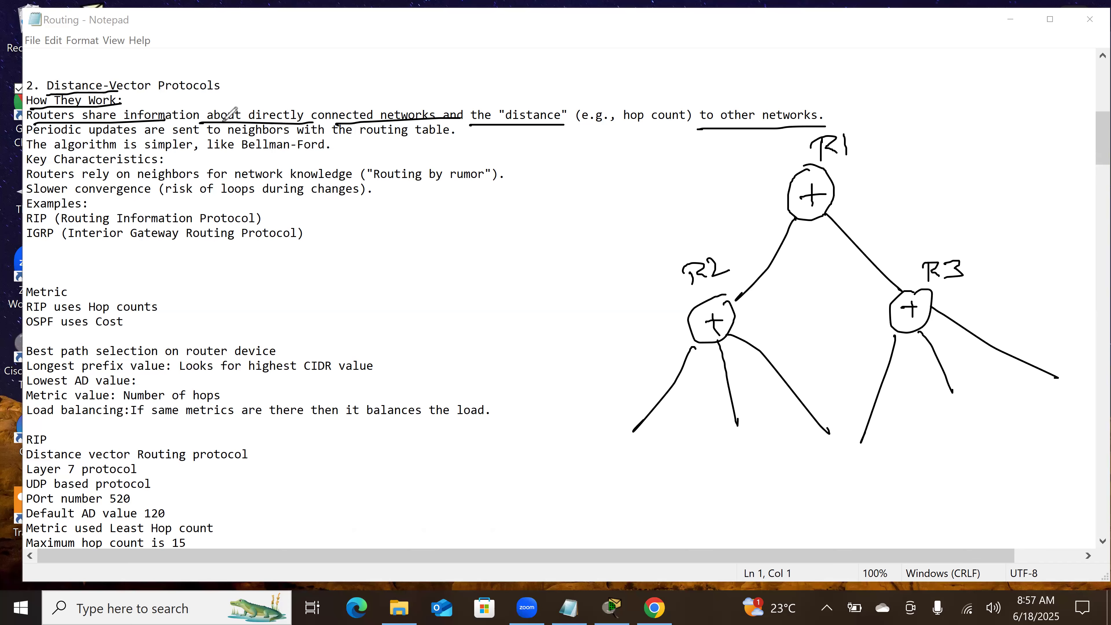
Step: Re-underline the directly connected networks, distance and other networks phrases, and draw a box around "hop count"
{"action": "left_click_drag", "start_coordinate": [217, 120], "coordinate": [383, 121]}
{"action": "mouse_move", "coordinate": [517, 130]}
{"action": "left_mouse_down"}
{"action": "mouse_move", "coordinate": [693, 122]}
{"action": "mouse_move", "coordinate": [653, 101]}
{"action": "mouse_move", "coordinate": [622, 103]}
{"action": "left_mouse_up"}
{"action": "left_click_drag", "start_coordinate": [823, 123], "coordinate": [731, 127]}
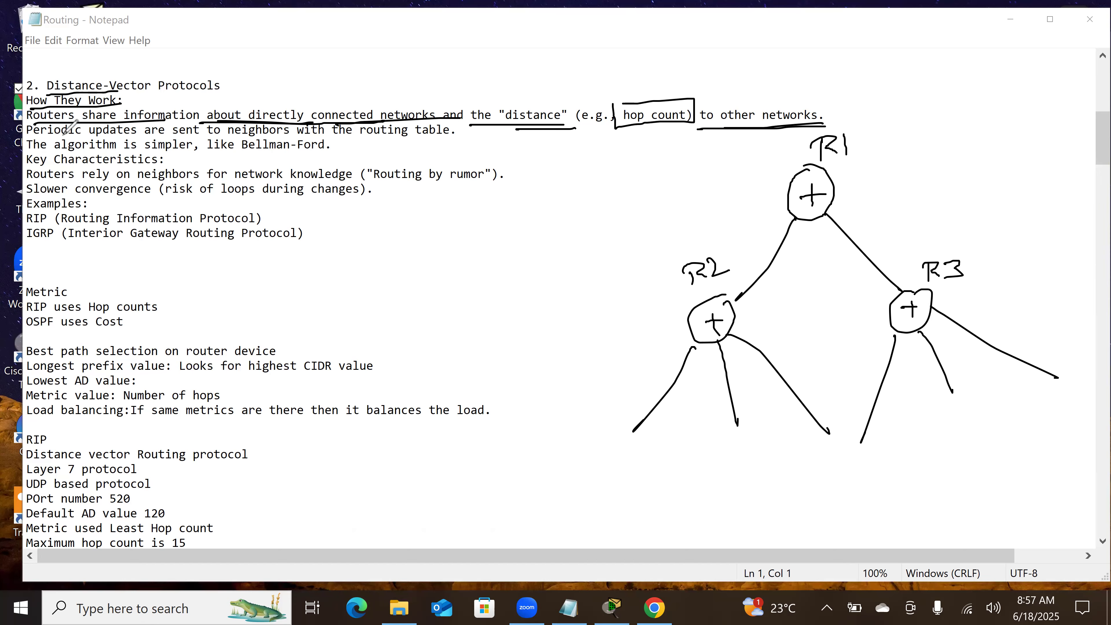
Step: Underline "Periodic updates are sent" and "routing table", and handwrite an underlined "Periodic" beside the notes
{"action": "left_click_drag", "start_coordinate": [33, 135], "coordinate": [188, 136]}
{"action": "left_click_drag", "start_coordinate": [350, 143], "coordinate": [442, 142]}
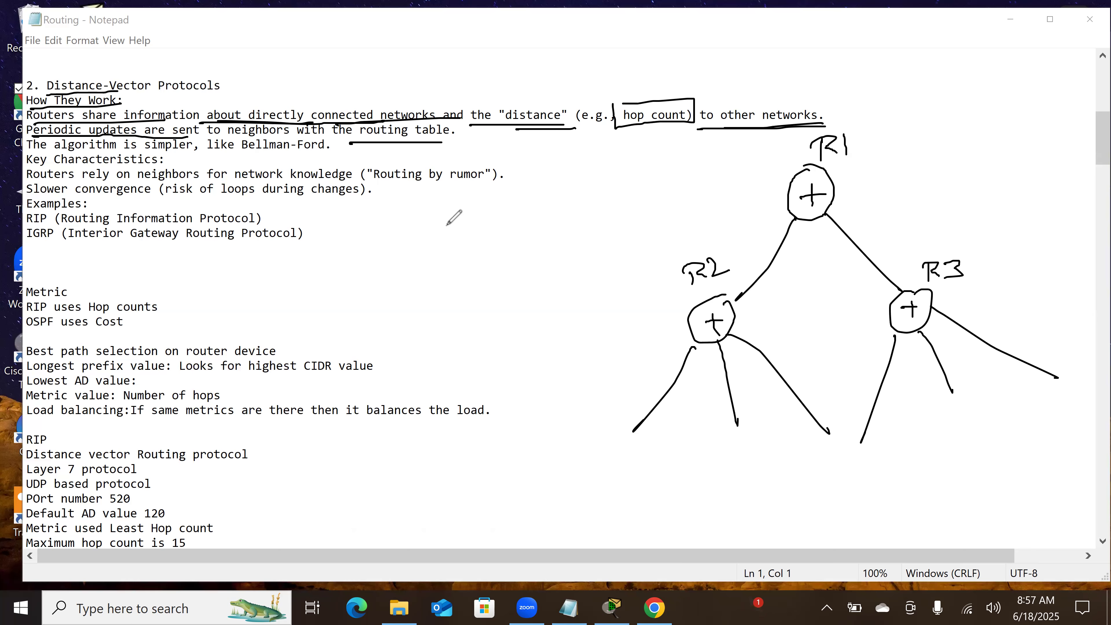
{"action": "mouse_move", "coordinate": [416, 260]}
{"action": "left_mouse_down"}
{"action": "mouse_move", "coordinate": [439, 258]}
{"action": "mouse_move", "coordinate": [427, 275]}
{"action": "mouse_move", "coordinate": [508, 243]}
{"action": "mouse_move", "coordinate": [510, 257]}
{"action": "mouse_move", "coordinate": [533, 255]}
{"action": "left_mouse_up"}
{"action": "left_click_drag", "start_coordinate": [405, 291], "coordinate": [555, 268]}
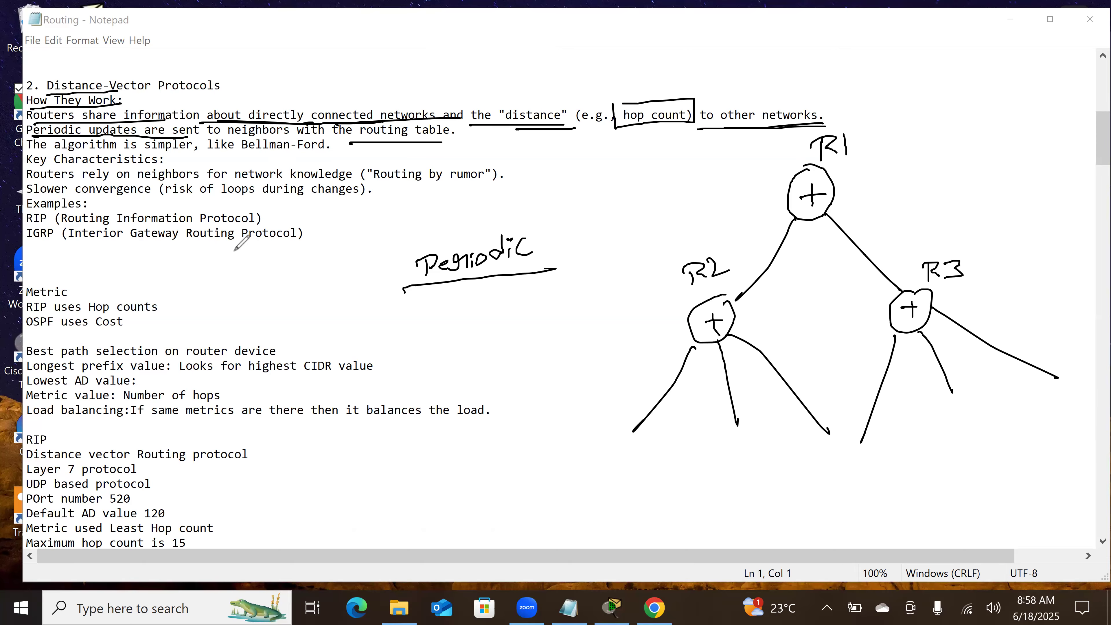
Step: Select the 30-second Hello timer value in the RIP timers list and return to the distance-vector notes
{"action": "scroll", "coordinate": [431, 286], "scroll_direction": "down", "scroll_amount": 7}
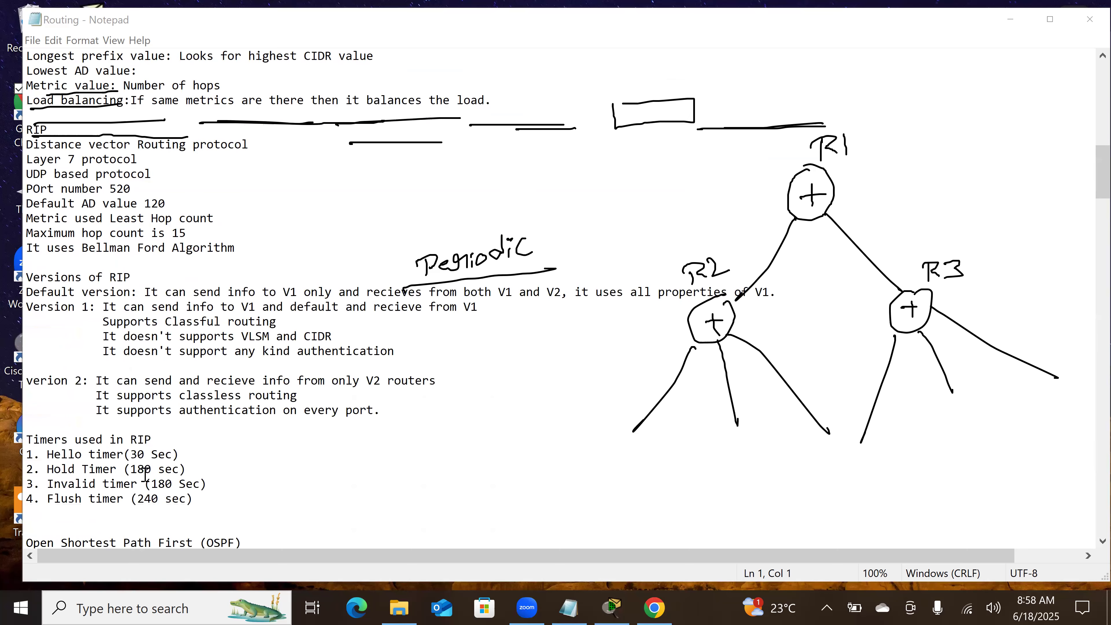
{"action": "double_click", "coordinate": [143, 453]}
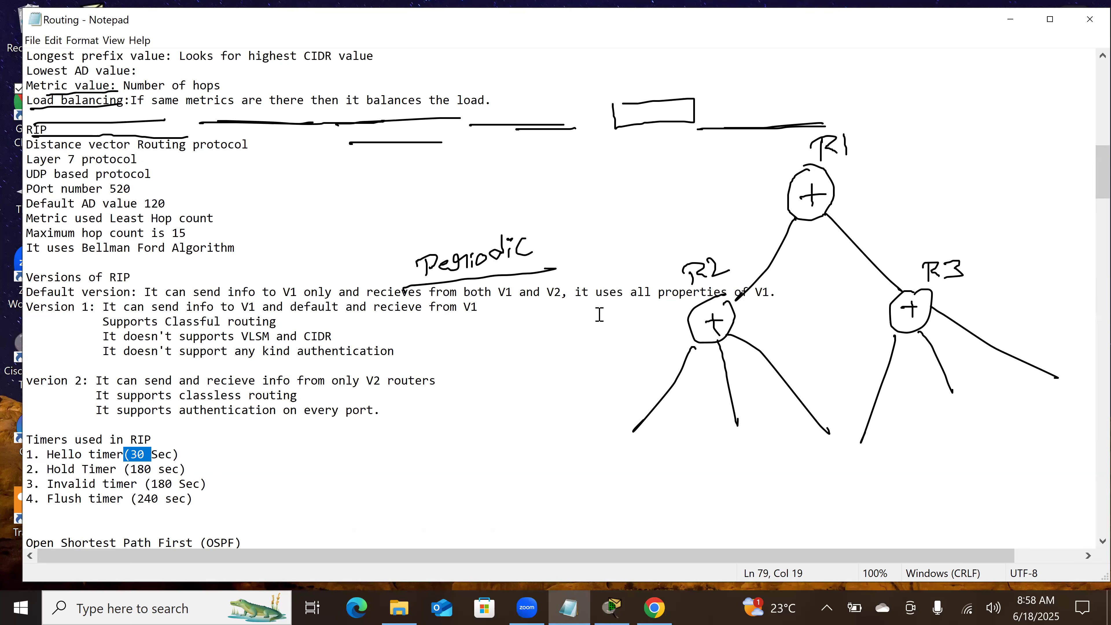
{"action": "scroll", "coordinate": [599, 314], "scroll_direction": "up", "scroll_amount": 4}
{"action": "scroll", "coordinate": [599, 314], "scroll_direction": "up", "scroll_amount": 3}
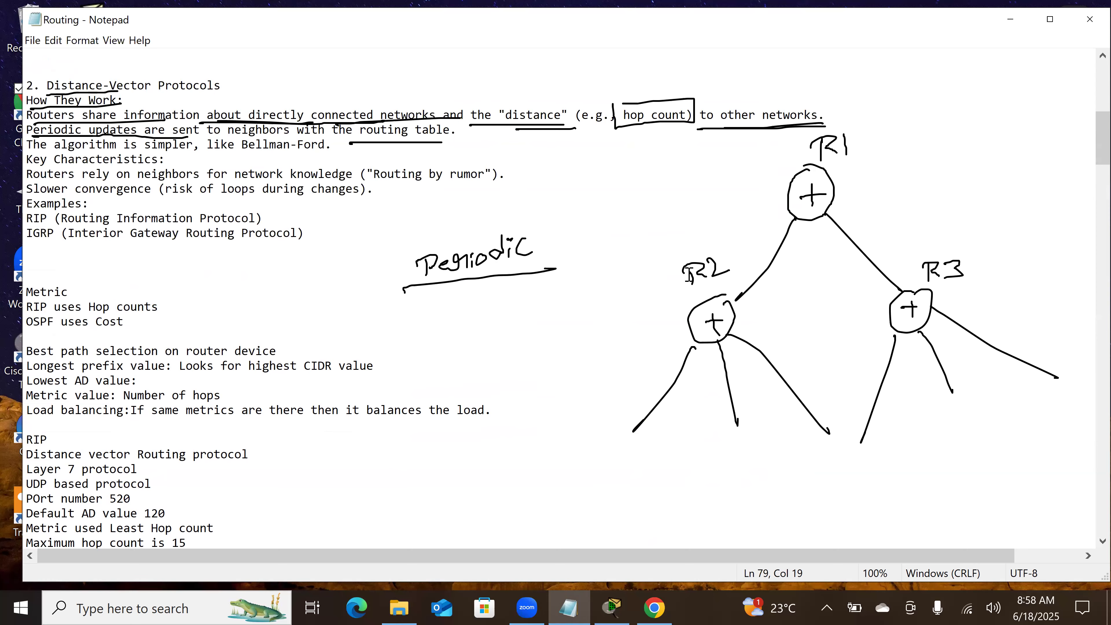
Step: Underline "The algorithm is" and "Bellman-Ford" in the distance-vector notes
{"action": "left_click", "coordinate": [548, 159]}
{"action": "left_click", "coordinate": [651, 61]}
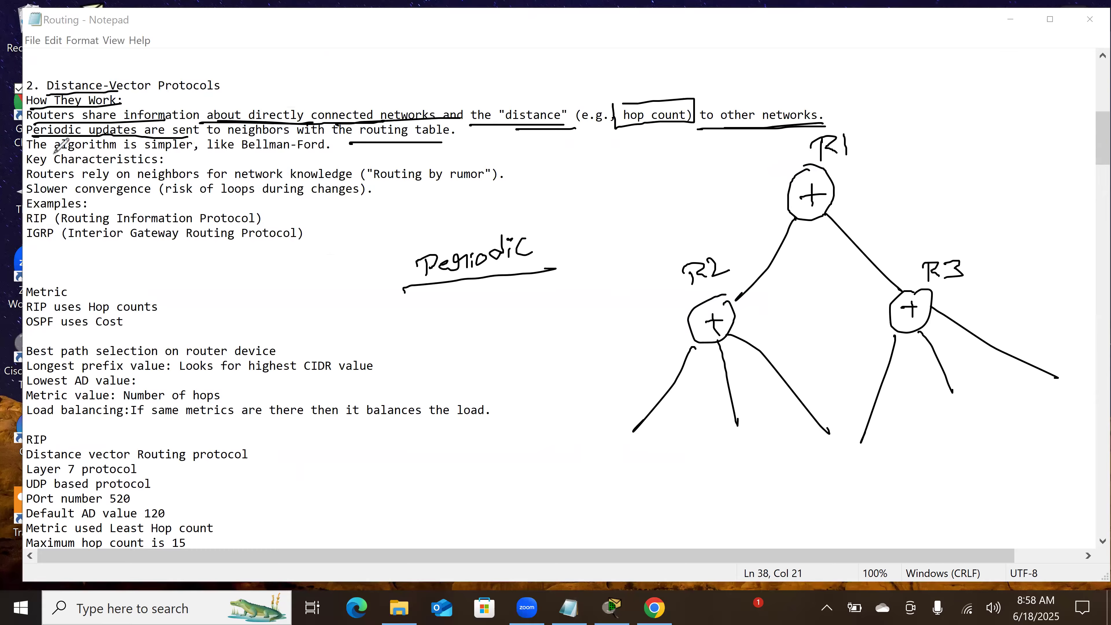
{"action": "left_click_drag", "start_coordinate": [33, 151], "coordinate": [147, 153]}
{"action": "left_click_drag", "start_coordinate": [246, 154], "coordinate": [324, 146]}
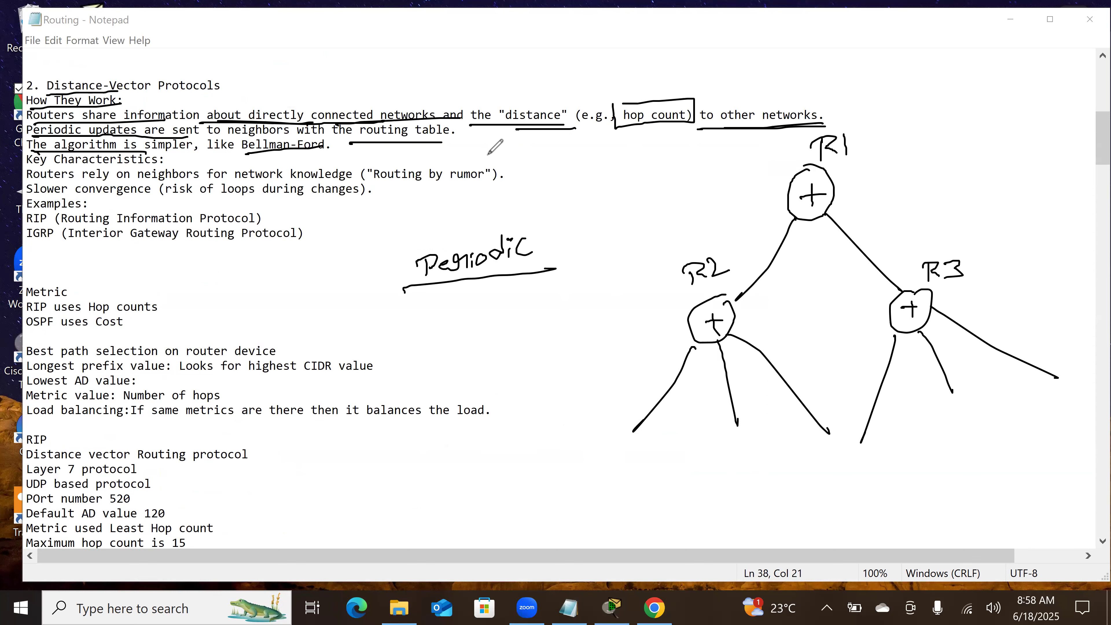
Step: Handwrite "Best Path" between the notes and the R1 router, and underline it
{"action": "left_click_drag", "start_coordinate": [598, 172], "coordinate": [600, 187]}
{"action": "left_click_drag", "start_coordinate": [589, 178], "coordinate": [674, 181]}
{"action": "left_click", "coordinate": [672, 160]}
{"action": "mouse_move", "coordinate": [663, 162]}
{"action": "left_mouse_down"}
{"action": "mouse_move", "coordinate": [681, 174]}
{"action": "mouse_move", "coordinate": [695, 163]}
{"action": "left_mouse_up"}
{"action": "left_click_drag", "start_coordinate": [695, 153], "coordinate": [722, 172]}
{"action": "left_click_drag", "start_coordinate": [736, 184], "coordinate": [580, 222]}
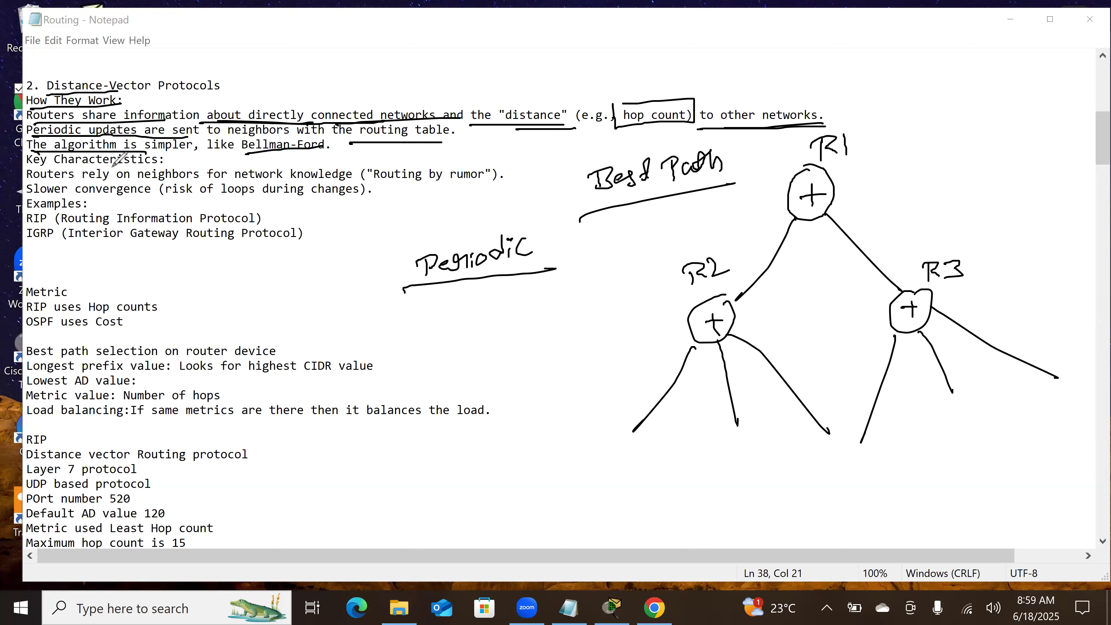
Step: Mark the key characteristics with underlines and a box around "Routing by rumor", and draw an arrow from R2 toward R1
{"action": "left_click_drag", "start_coordinate": [34, 185], "coordinate": [340, 179]}
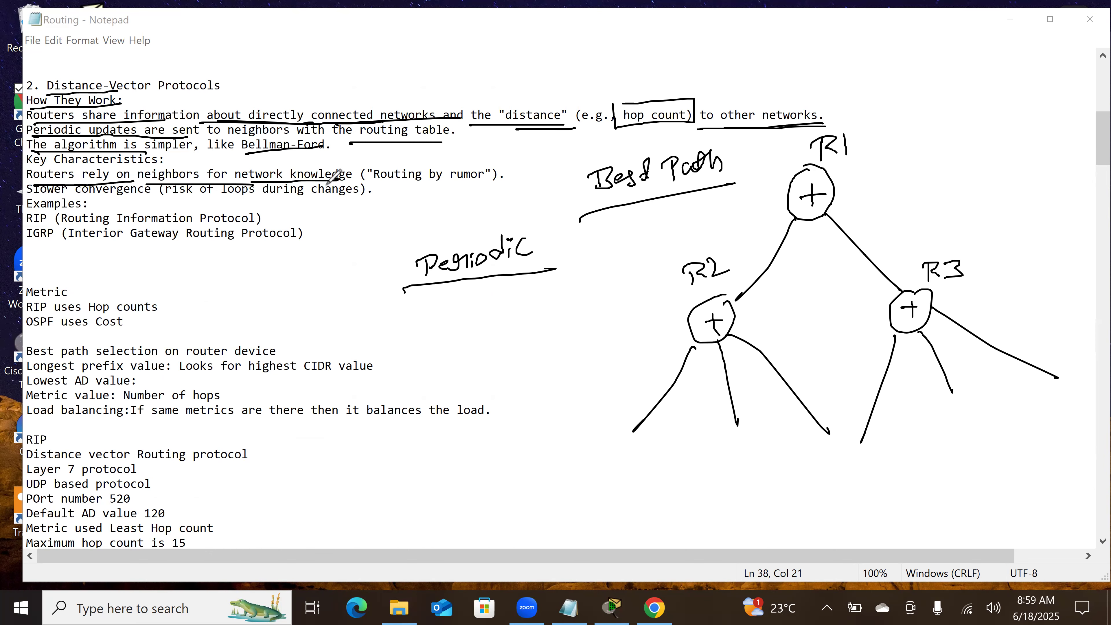
{"action": "mouse_move", "coordinate": [368, 162]}
{"action": "left_mouse_down"}
{"action": "mouse_move", "coordinate": [371, 177]}
{"action": "mouse_move", "coordinate": [438, 187]}
{"action": "mouse_move", "coordinate": [490, 178]}
{"action": "mouse_move", "coordinate": [490, 161]}
{"action": "mouse_move", "coordinate": [370, 162]}
{"action": "left_mouse_up"}
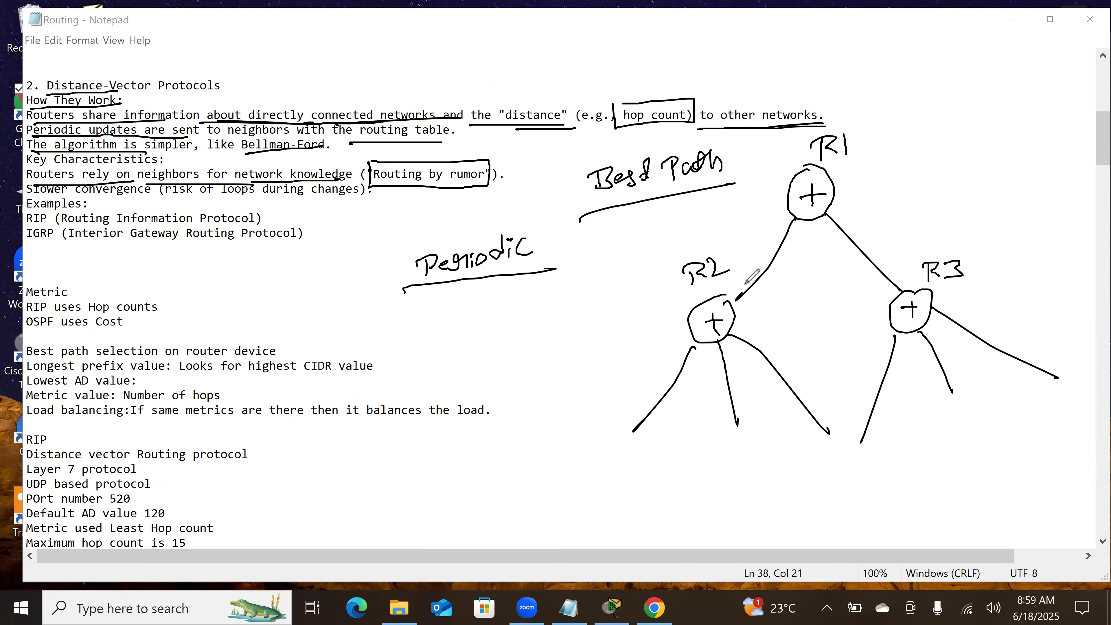
{"action": "mouse_move", "coordinate": [730, 283]}
{"action": "left_mouse_down"}
{"action": "mouse_move", "coordinate": [762, 226]}
{"action": "mouse_move", "coordinate": [769, 238]}
{"action": "left_mouse_up"}
{"action": "left_click_drag", "start_coordinate": [796, 180], "coordinate": [816, 164]}
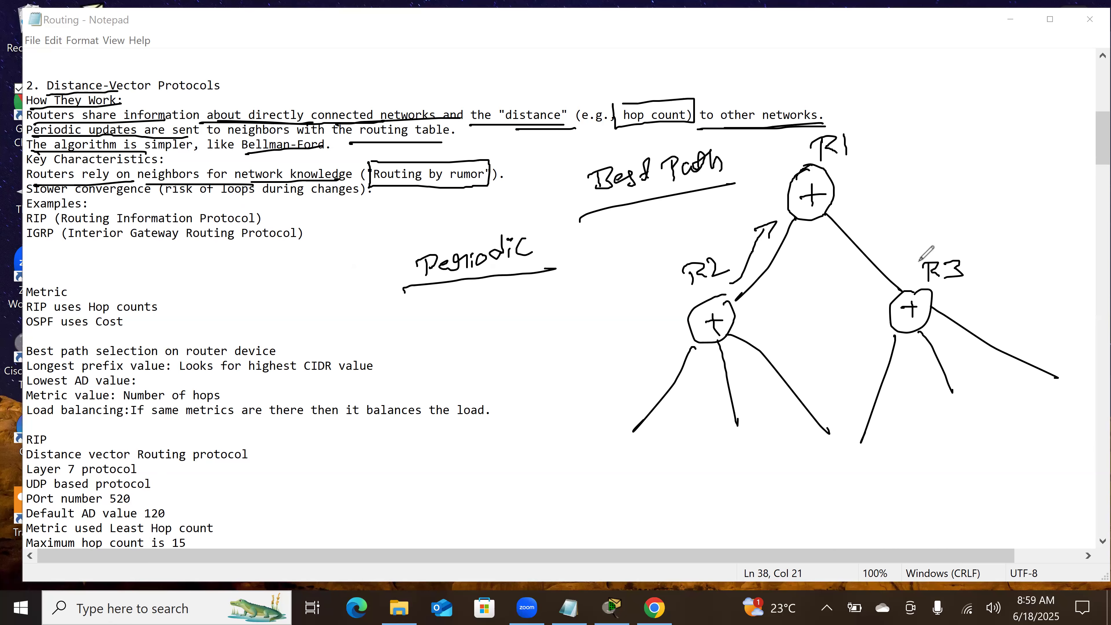
{"action": "left_click_drag", "start_coordinate": [26, 193], "coordinate": [147, 195]}
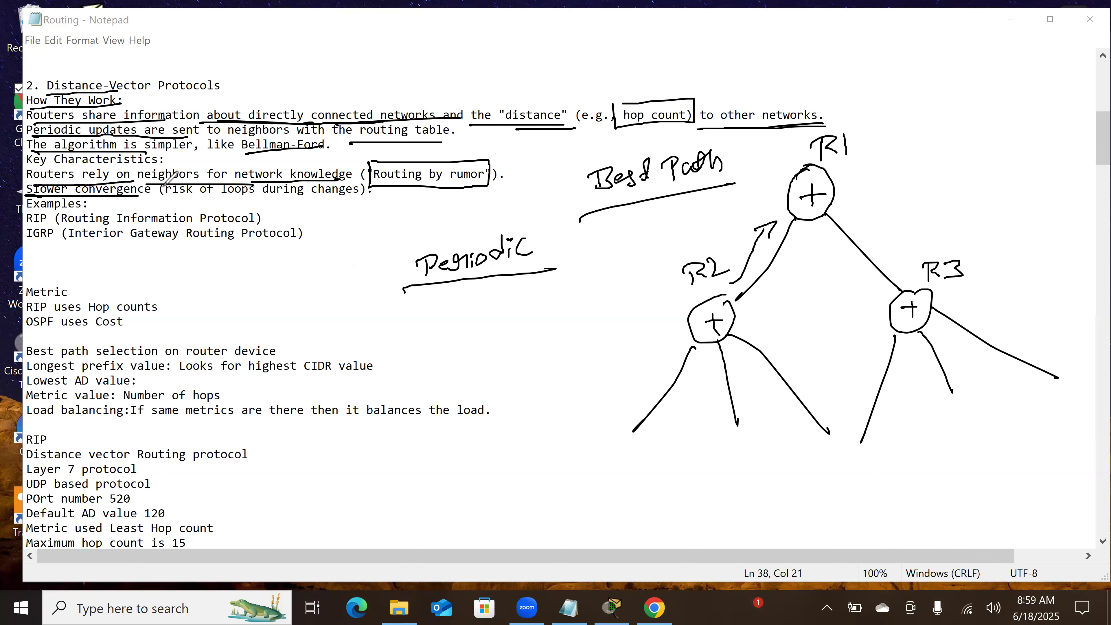
{"action": "left_click_drag", "start_coordinate": [178, 203], "coordinate": [310, 203]}
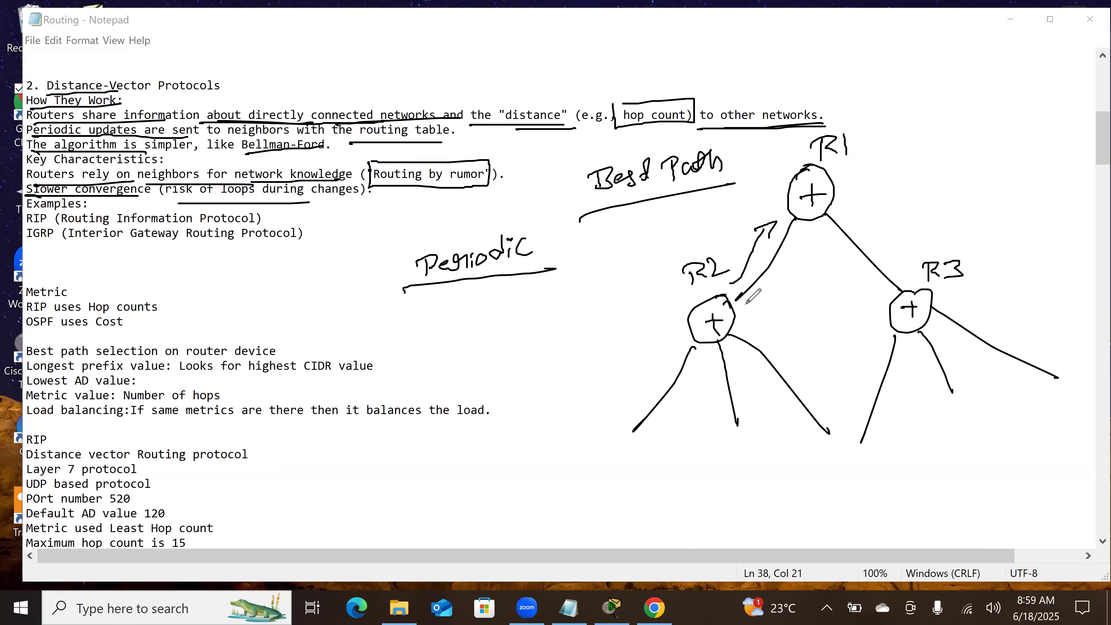
Step: Add a router labelled R5 on R2's outer branch, and link a further router to it with an arrow toward R5
{"action": "left_click_drag", "start_coordinate": [733, 296], "coordinate": [731, 306]}
{"action": "mouse_move", "coordinate": [635, 430]}
{"action": "left_mouse_down"}
{"action": "mouse_move", "coordinate": [606, 440]}
{"action": "mouse_move", "coordinate": [635, 430]}
{"action": "left_mouse_up"}
{"action": "mouse_move", "coordinate": [610, 447]}
{"action": "left_mouse_down"}
{"action": "mouse_move", "coordinate": [632, 445]}
{"action": "mouse_move", "coordinate": [623, 451]}
{"action": "left_mouse_up"}
{"action": "left_click_drag", "start_coordinate": [578, 419], "coordinate": [581, 440]}
{"action": "mouse_move", "coordinate": [570, 426]}
{"action": "left_mouse_down"}
{"action": "mouse_move", "coordinate": [603, 427]}
{"action": "mouse_move", "coordinate": [433, 496]}
{"action": "mouse_move", "coordinate": [413, 476]}
{"action": "left_mouse_up"}
{"action": "left_click_drag", "start_coordinate": [402, 507], "coordinate": [598, 490]}
Step: Draw update arrows from R5 to R2 and from R2 to R1, and add routers on R2's other two branches
{"action": "mouse_move", "coordinate": [644, 446]}
{"action": "left_mouse_down"}
{"action": "mouse_move", "coordinate": [708, 338]}
{"action": "mouse_move", "coordinate": [713, 356]}
{"action": "mouse_move", "coordinate": [708, 338]}
{"action": "left_mouse_up"}
{"action": "mouse_move", "coordinate": [737, 432]}
{"action": "left_mouse_down"}
{"action": "mouse_move", "coordinate": [750, 457]}
{"action": "mouse_move", "coordinate": [740, 464]}
{"action": "left_mouse_up"}
{"action": "left_click_drag", "start_coordinate": [844, 445], "coordinate": [834, 463]}
{"action": "mouse_move", "coordinate": [730, 319]}
{"action": "left_mouse_down"}
{"action": "mouse_move", "coordinate": [757, 312]}
{"action": "mouse_move", "coordinate": [805, 241]}
{"action": "left_mouse_up"}
{"action": "left_click_drag", "start_coordinate": [794, 242], "coordinate": [815, 263]}
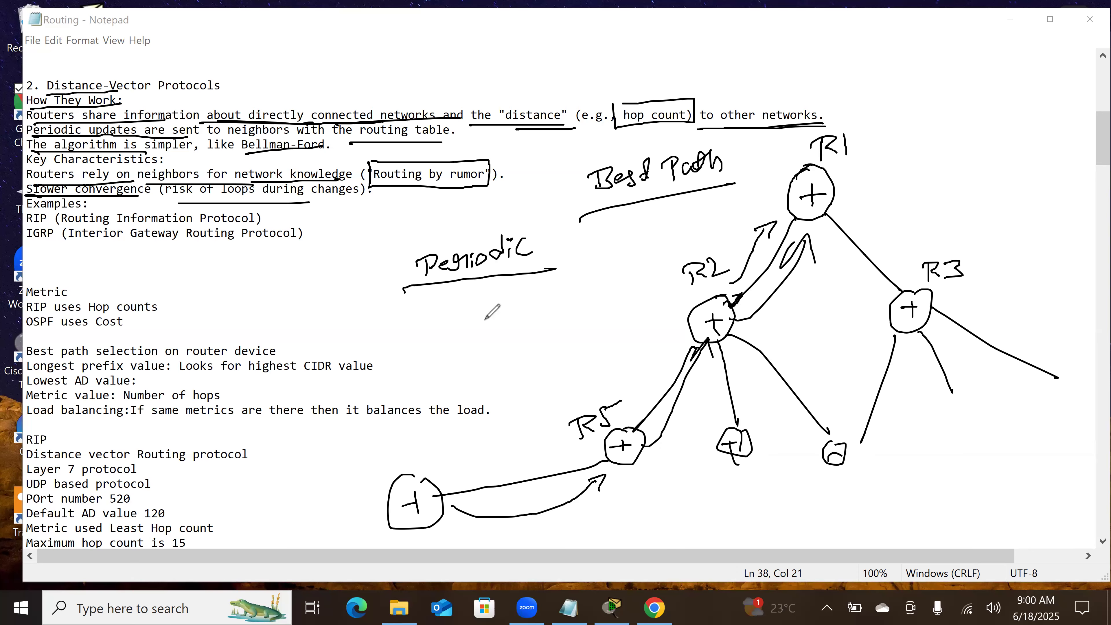
Step: Mark the RIP and IGRP examples with a tick and underlines, and clear all annotations from the notes
{"action": "left_click_drag", "start_coordinate": [98, 200], "coordinate": [147, 186]}
{"action": "left_click_drag", "start_coordinate": [23, 227], "coordinate": [236, 228]}
{"action": "left_click_drag", "start_coordinate": [23, 246], "coordinate": [234, 247]}
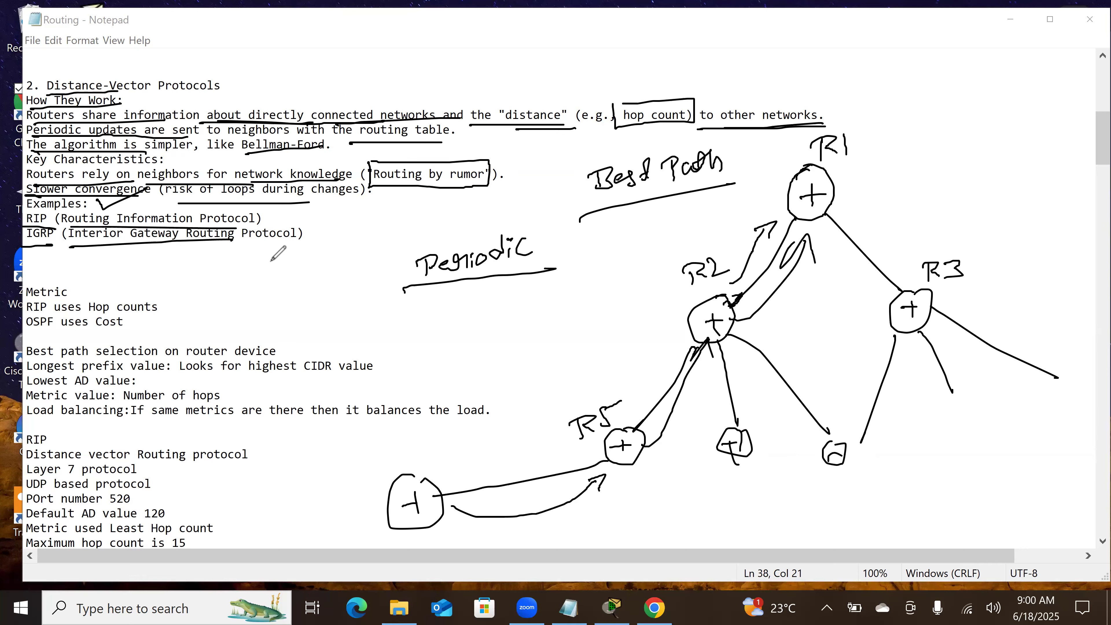
{"action": "mouse_move", "coordinate": [308, 202]}
{"action": "left_mouse_down"}
{"action": "mouse_move", "coordinate": [327, 238]}
{"action": "mouse_move", "coordinate": [318, 247]}
{"action": "left_mouse_up"}
{"action": "left_click", "coordinate": [560, 157]}
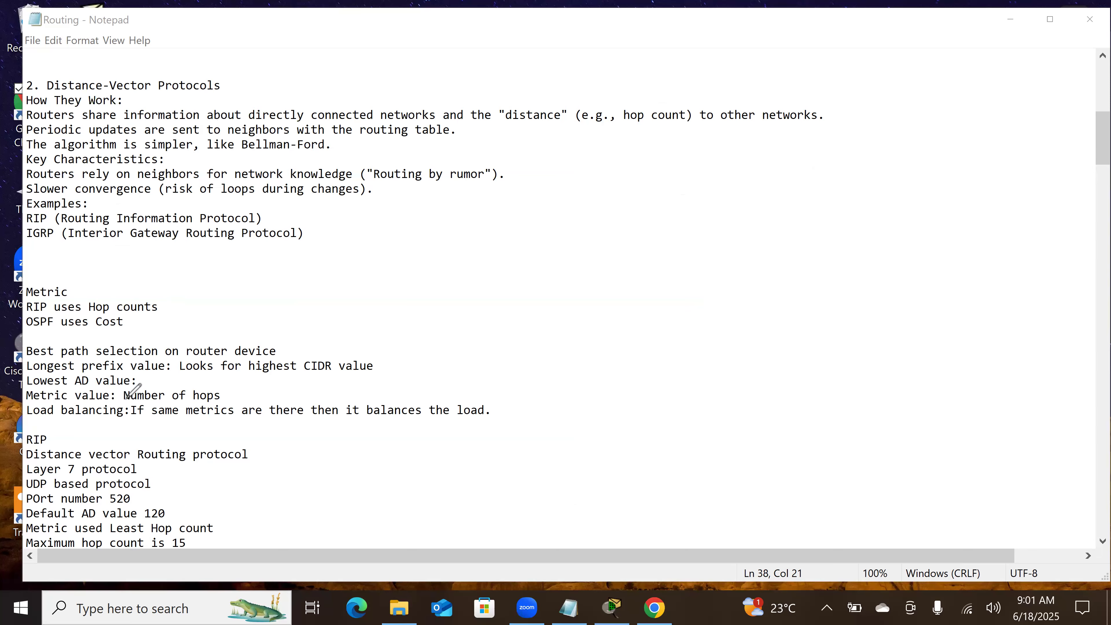
{"action": "left_click_drag", "start_coordinate": [55, 431], "coordinate": [83, 424]}
{"action": "left_click_drag", "start_coordinate": [477, 344], "coordinate": [487, 422]}
{"action": "left_click", "coordinate": [749, 66]}
Step: Underline the longest prefix value and highest CIDR phrases, and sketch a router with three outgoing links
{"action": "left_click_drag", "start_coordinate": [25, 374], "coordinate": [335, 375]}
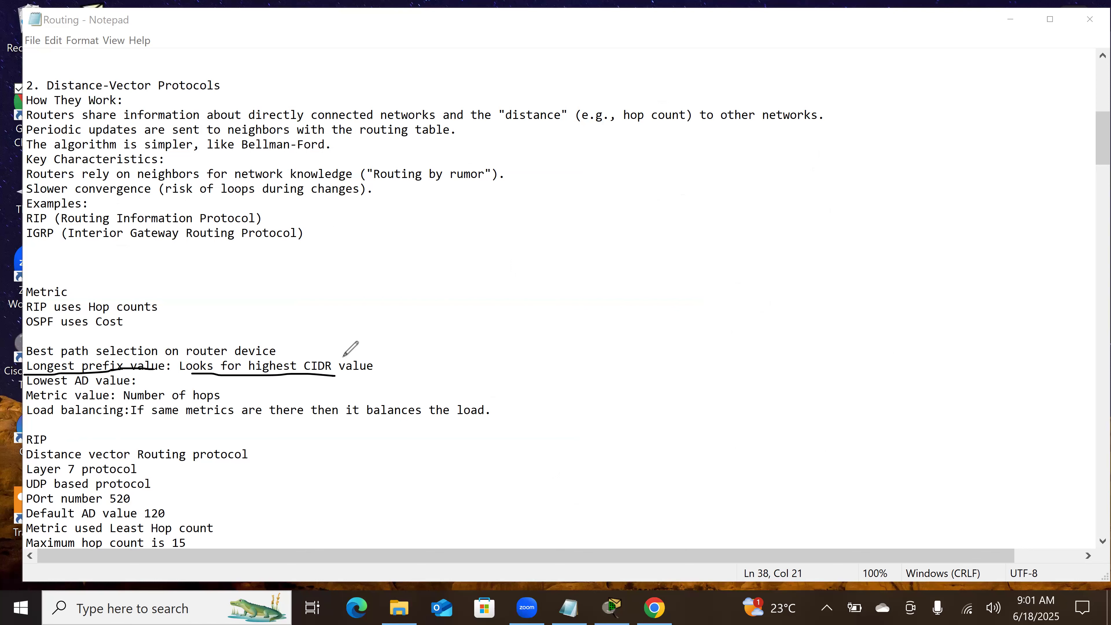
{"action": "mouse_move", "coordinate": [602, 241]}
{"action": "left_mouse_down"}
{"action": "mouse_move", "coordinate": [625, 245]}
{"action": "mouse_move", "coordinate": [606, 241]}
{"action": "mouse_move", "coordinate": [609, 278]}
{"action": "mouse_move", "coordinate": [799, 168]}
{"action": "left_mouse_up"}
{"action": "left_click", "coordinate": [606, 259]}
{"action": "mouse_move", "coordinate": [802, 283]}
{"action": "left_mouse_down"}
{"action": "mouse_move", "coordinate": [631, 287]}
{"action": "mouse_move", "coordinate": [826, 414]}
{"action": "left_mouse_up"}
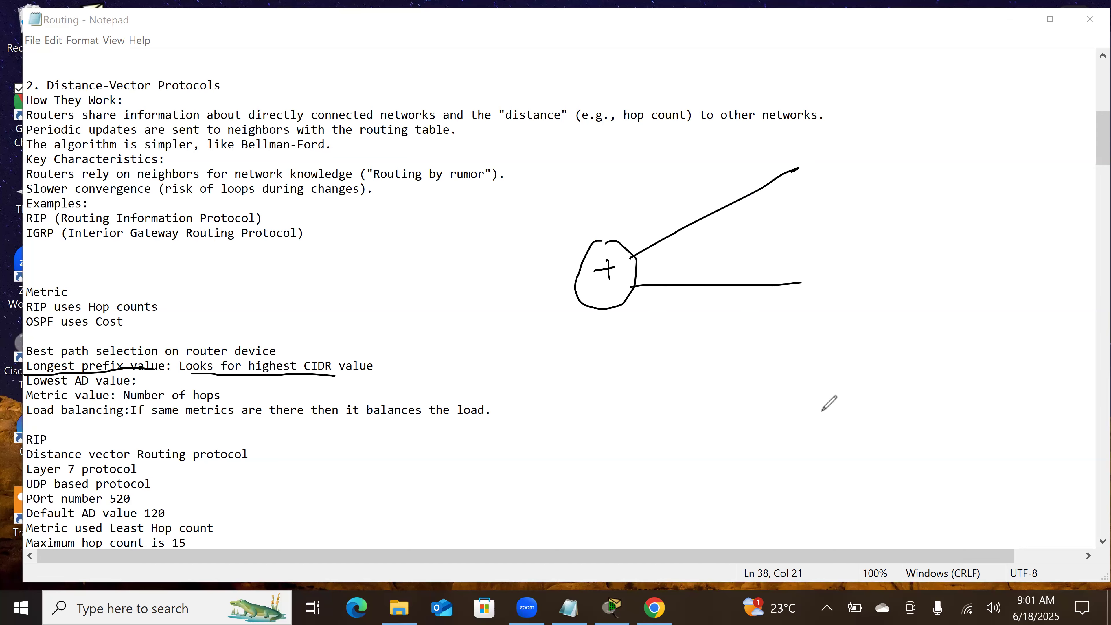
Step: Draw a destination router at the end of each of the three links
{"action": "mouse_move", "coordinate": [810, 139]}
{"action": "left_mouse_down"}
{"action": "mouse_move", "coordinate": [820, 143]}
{"action": "mouse_move", "coordinate": [809, 146]}
{"action": "left_mouse_up"}
{"action": "mouse_move", "coordinate": [818, 161]}
{"action": "left_mouse_down"}
{"action": "mouse_move", "coordinate": [832, 158]}
{"action": "mouse_move", "coordinate": [827, 170]}
{"action": "left_mouse_up"}
{"action": "mouse_move", "coordinate": [829, 257]}
{"action": "left_mouse_down"}
{"action": "mouse_move", "coordinate": [801, 289]}
{"action": "mouse_move", "coordinate": [837, 246]}
{"action": "left_mouse_up"}
{"action": "mouse_move", "coordinate": [820, 268]}
{"action": "left_mouse_down"}
{"action": "mouse_move", "coordinate": [831, 268]}
{"action": "mouse_move", "coordinate": [826, 298]}
{"action": "left_mouse_up"}
{"action": "mouse_move", "coordinate": [843, 400]}
{"action": "left_mouse_down"}
{"action": "mouse_move", "coordinate": [834, 403]}
{"action": "mouse_move", "coordinate": [847, 450]}
{"action": "left_mouse_up"}
{"action": "left_click_drag", "start_coordinate": [833, 443], "coordinate": [851, 439]}
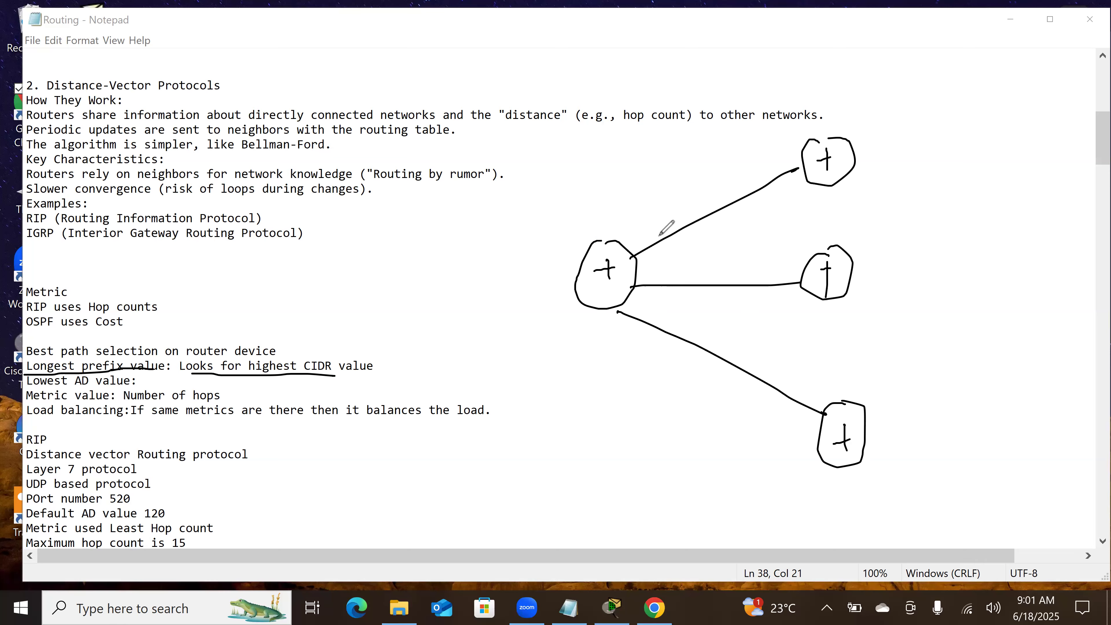
Step: Label the sketch's upper link 10.1.1.0/28
{"action": "mouse_move", "coordinate": [668, 187]}
{"action": "left_mouse_down"}
{"action": "mouse_move", "coordinate": [673, 205]}
{"action": "mouse_move", "coordinate": [679, 181]}
{"action": "mouse_move", "coordinate": [729, 178]}
{"action": "mouse_move", "coordinate": [764, 133]}
{"action": "mouse_move", "coordinate": [786, 145]}
{"action": "left_mouse_up"}
{"action": "left_click", "coordinate": [693, 190]}
{"action": "left_click", "coordinate": [701, 172]}
{"action": "left_click", "coordinate": [717, 178]}
{"action": "left_click", "coordinate": [736, 172]}
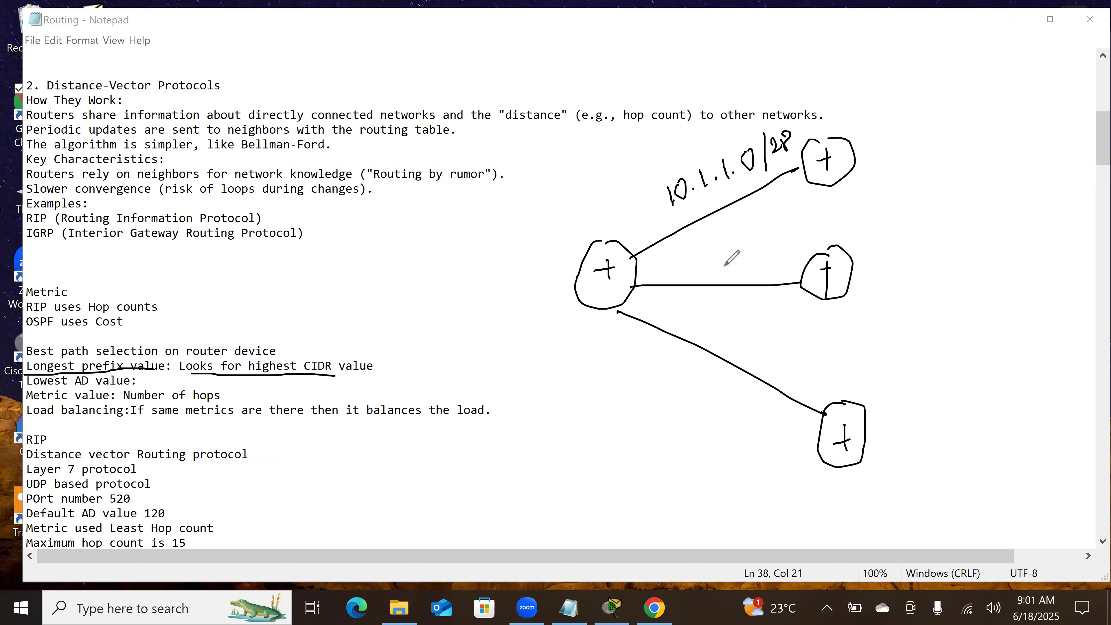
Step: Label the sketch's middle link 20.1.1.0/26
{"action": "mouse_move", "coordinate": [669, 266]}
{"action": "left_mouse_down"}
{"action": "mouse_move", "coordinate": [679, 277]}
{"action": "mouse_move", "coordinate": [687, 264]}
{"action": "mouse_move", "coordinate": [750, 279]}
{"action": "left_mouse_up"}
{"action": "left_click", "coordinate": [701, 272]}
{"action": "left_click", "coordinate": [717, 275]}
{"action": "left_click", "coordinate": [737, 274]}
{"action": "mouse_move", "coordinate": [752, 262]}
{"action": "left_mouse_down"}
{"action": "mouse_move", "coordinate": [765, 286]}
{"action": "mouse_move", "coordinate": [792, 268]}
{"action": "left_mouse_up"}
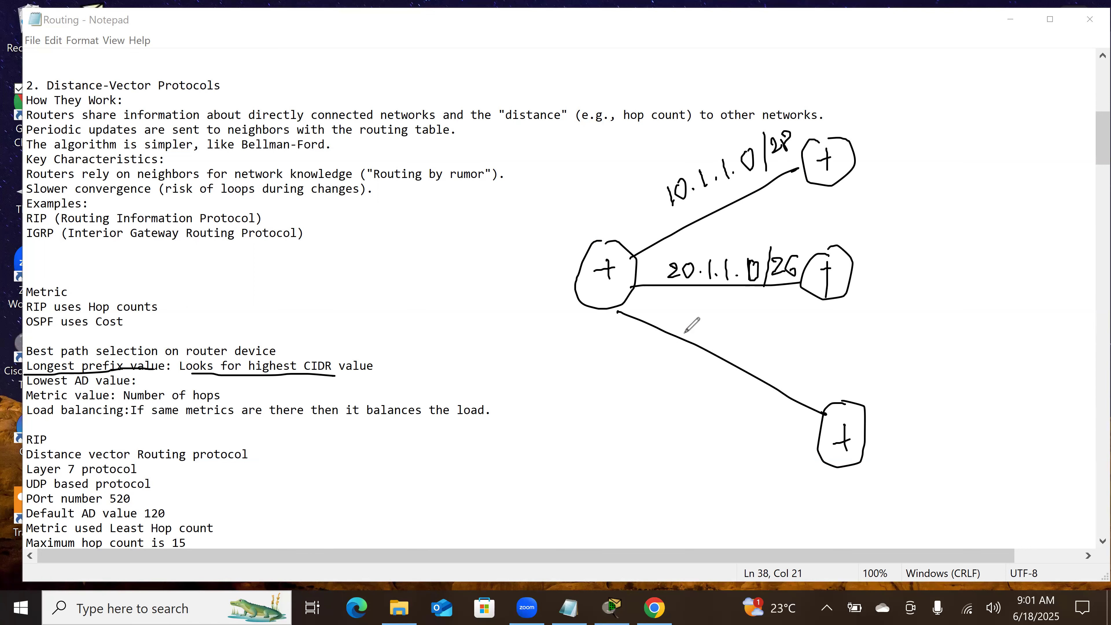
Step: Label the sketch's lower link 30.1.1.0/20, and underline the upper link's 10.1.1.0/28 as the preferred route
{"action": "mouse_move", "coordinate": [664, 309]}
{"action": "left_mouse_down"}
{"action": "mouse_move", "coordinate": [669, 326]}
{"action": "mouse_move", "coordinate": [693, 321]}
{"action": "mouse_move", "coordinate": [728, 361]}
{"action": "mouse_move", "coordinate": [764, 363]}
{"action": "mouse_move", "coordinate": [761, 376]}
{"action": "mouse_move", "coordinate": [790, 383]}
{"action": "mouse_move", "coordinate": [802, 372]}
{"action": "left_mouse_up"}
{"action": "left_click", "coordinate": [705, 338]}
{"action": "left_click", "coordinate": [716, 331]}
{"action": "left_click", "coordinate": [721, 347]}
{"action": "left_click", "coordinate": [742, 359]}
{"action": "left_click", "coordinate": [782, 355]}
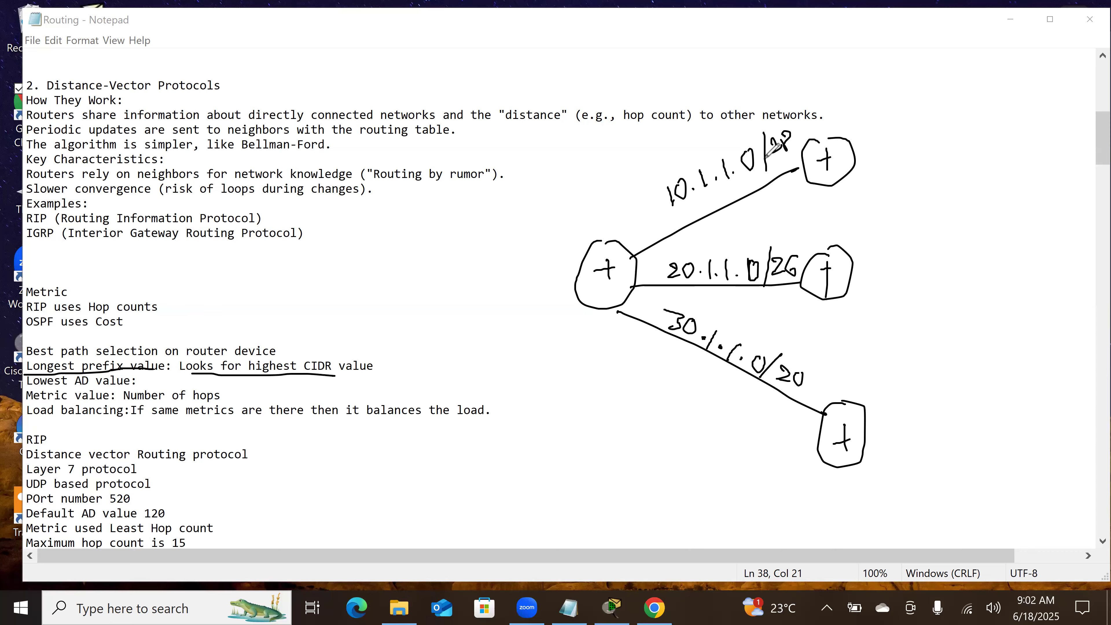
{"action": "left_click_drag", "start_coordinate": [672, 213], "coordinate": [795, 165]}
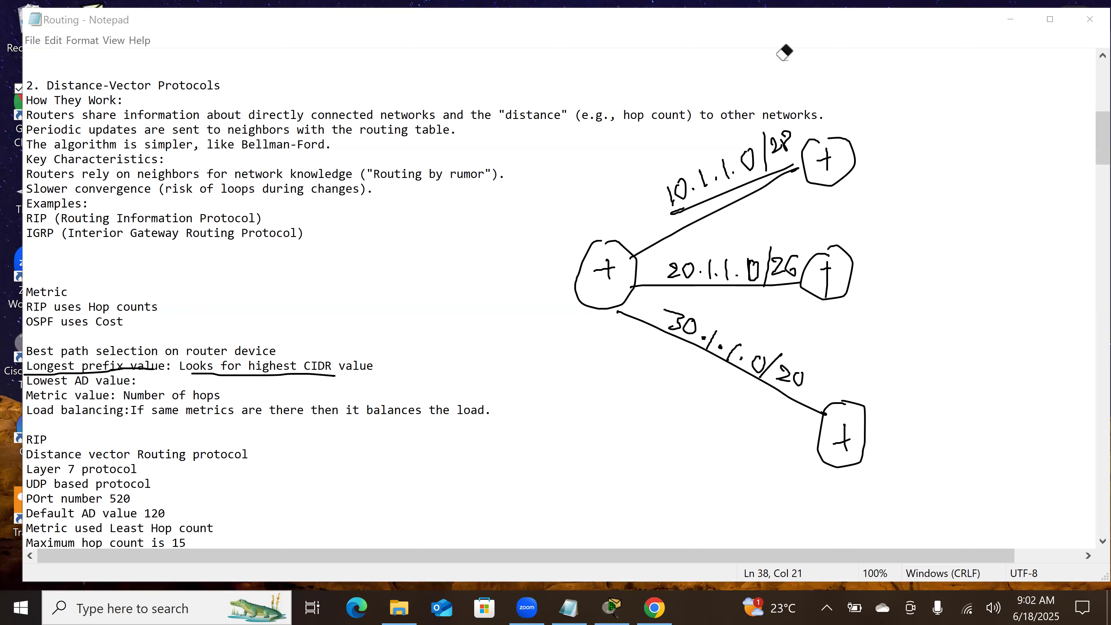
Step: Change the prefixes of 20.1.1.0 and 30.1.1.0 in the sketch to /28, and underline "Lowest AD value" in the notes
{"action": "left_click_drag", "start_coordinate": [796, 273], "coordinate": [792, 262]}
{"action": "left_click_drag", "start_coordinate": [793, 375], "coordinate": [803, 377]}
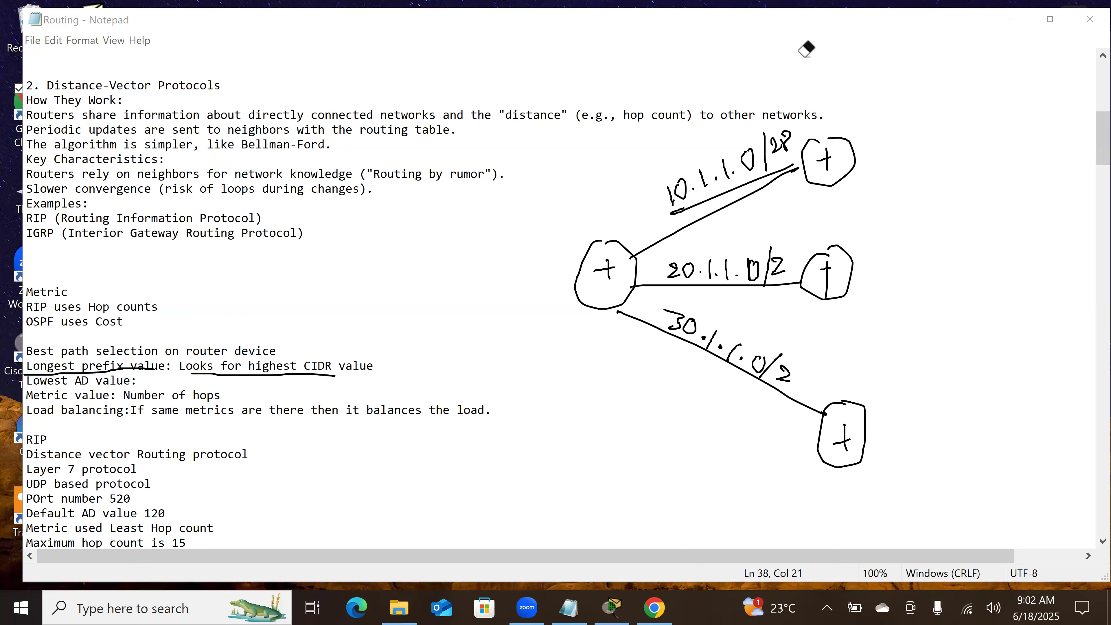
{"action": "left_click_drag", "start_coordinate": [793, 259], "coordinate": [788, 260]}
{"action": "left_click_drag", "start_coordinate": [28, 387], "coordinate": [158, 394]}
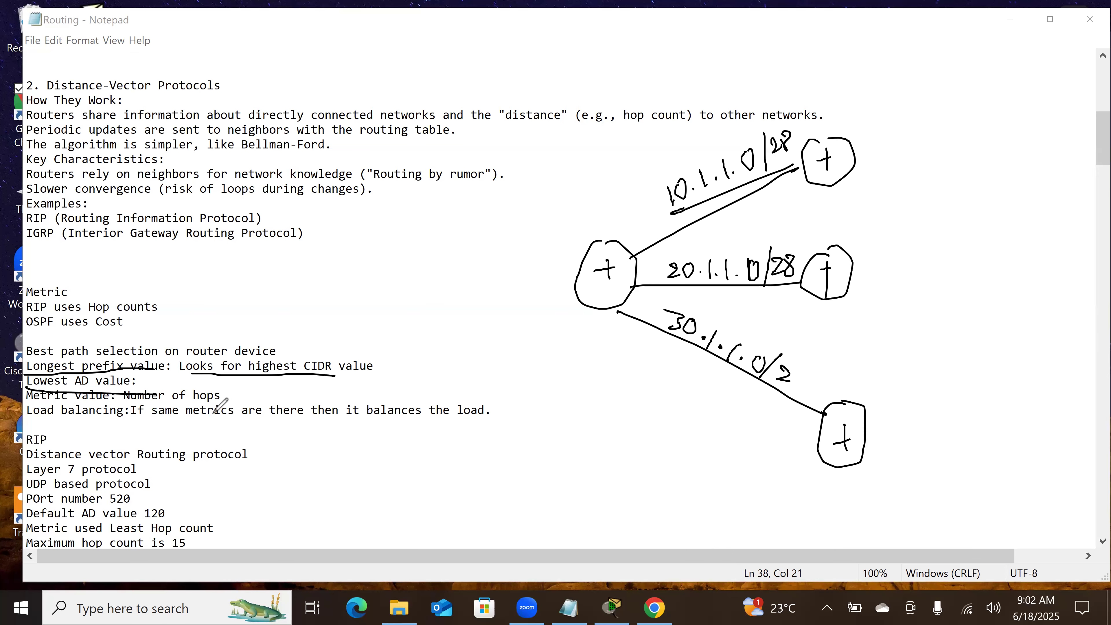
{"action": "left_click", "coordinate": [801, 374]}
{"action": "left_click_drag", "start_coordinate": [808, 369], "coordinate": [807, 376]}
Step: Write RIP above the upper link's address and OSPF above the middle link's address
{"action": "left_click_drag", "start_coordinate": [653, 171], "coordinate": [684, 164]}
{"action": "left_click_drag", "start_coordinate": [686, 142], "coordinate": [691, 151]}
{"action": "left_click_drag", "start_coordinate": [707, 240], "coordinate": [731, 239]}
{"action": "left_click_drag", "start_coordinate": [745, 225], "coordinate": [745, 242]}
{"action": "left_click_drag", "start_coordinate": [744, 225], "coordinate": [757, 224]}
{"action": "left_click_drag", "start_coordinate": [745, 234], "coordinate": [755, 233]}
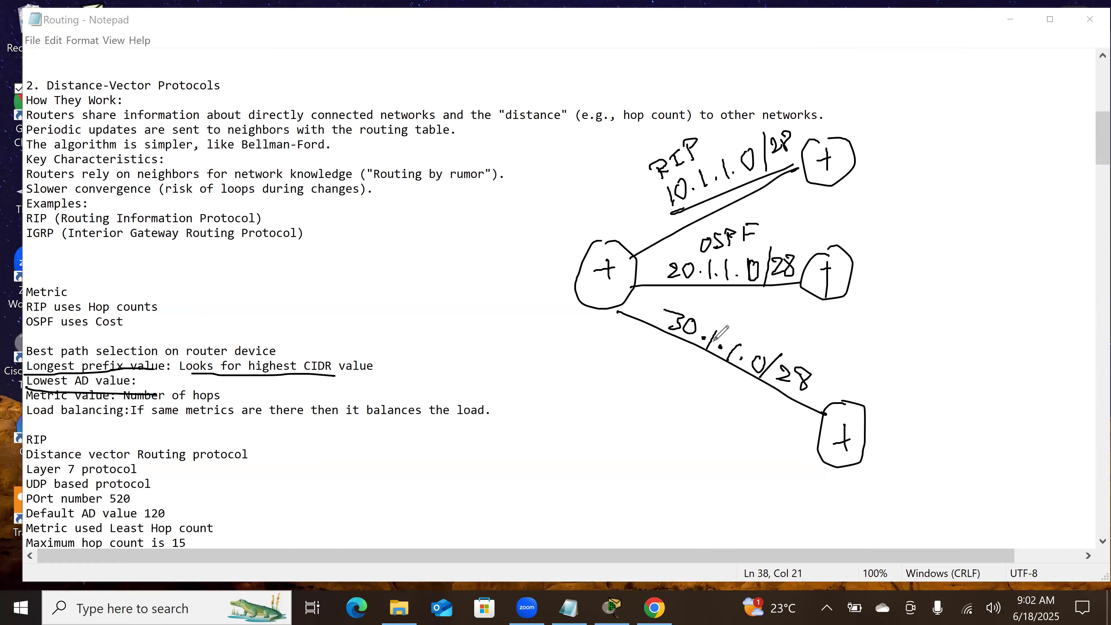
Step: Write IGRP above the lower link's address in the sketch
{"action": "mouse_move", "coordinate": [732, 318]}
{"action": "left_mouse_down"}
{"action": "mouse_move", "coordinate": [718, 331]}
{"action": "mouse_move", "coordinate": [742, 328]}
{"action": "left_mouse_up"}
{"action": "left_click_drag", "start_coordinate": [724, 325], "coordinate": [737, 333]}
{"action": "left_click_drag", "start_coordinate": [753, 329], "coordinate": [755, 340]}
{"action": "mouse_move", "coordinate": [748, 330]}
{"action": "left_mouse_down"}
{"action": "mouse_move", "coordinate": [792, 348]}
{"action": "mouse_move", "coordinate": [778, 349]}
{"action": "left_mouse_up"}
{"action": "mouse_move", "coordinate": [782, 339]}
{"action": "left_mouse_down"}
{"action": "mouse_move", "coordinate": [796, 354]}
{"action": "mouse_move", "coordinate": [804, 345]}
{"action": "left_mouse_up"}
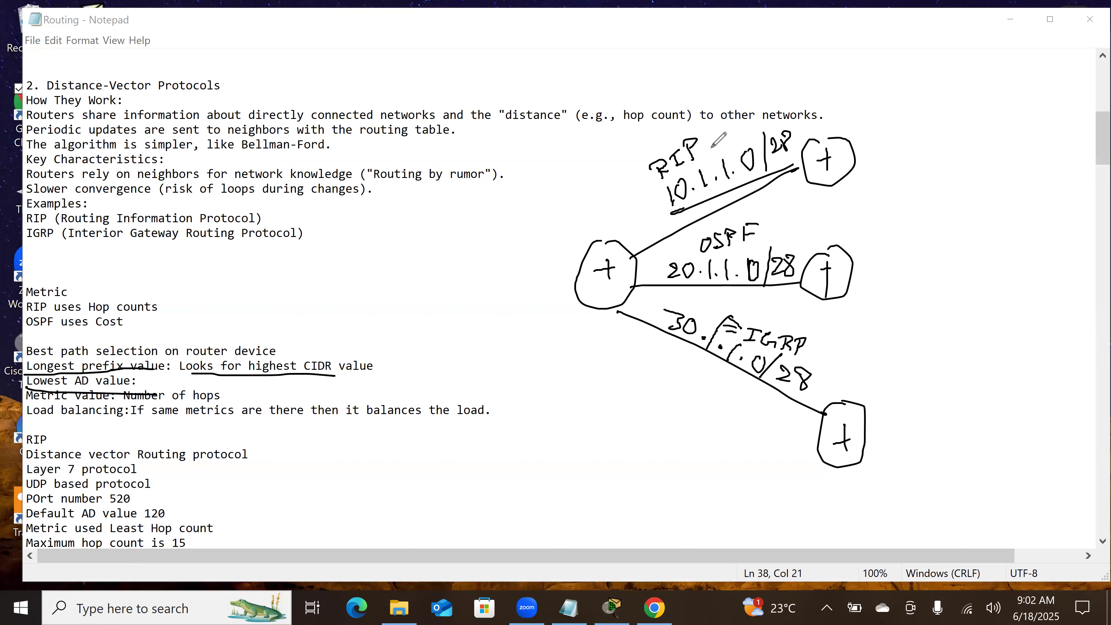
Step: Note the AD values beside the protocol labels: 120 for RIP, 110 for OSPF and 90 for IGRP
{"action": "mouse_move", "coordinate": [700, 152]}
{"action": "left_mouse_down"}
{"action": "mouse_move", "coordinate": [746, 144]}
{"action": "mouse_move", "coordinate": [751, 127]}
{"action": "left_mouse_up"}
{"action": "mouse_move", "coordinate": [771, 229]}
{"action": "left_mouse_down"}
{"action": "mouse_move", "coordinate": [794, 238]}
{"action": "mouse_move", "coordinate": [814, 223]}
{"action": "left_mouse_up"}
{"action": "left_click_drag", "start_coordinate": [817, 346], "coordinate": [830, 350]}
{"action": "mouse_move", "coordinate": [817, 356]}
{"action": "left_mouse_down"}
{"action": "mouse_move", "coordinate": [841, 375]}
{"action": "mouse_move", "coordinate": [857, 359]}
{"action": "left_mouse_up"}
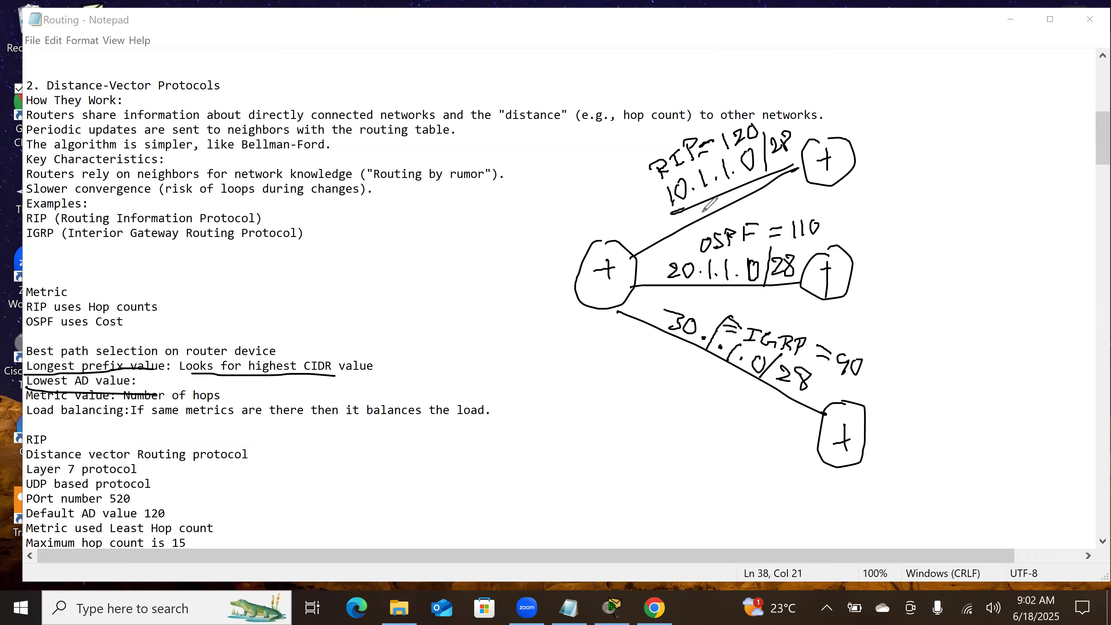
Step: Erase the OSPF and IGRP labels with their AD values, and write RIP above the middle and lower links instead
{"action": "mouse_move", "coordinate": [704, 243]}
{"action": "left_mouse_down"}
{"action": "mouse_move", "coordinate": [798, 220]}
{"action": "mouse_move", "coordinate": [723, 229]}
{"action": "mouse_move", "coordinate": [753, 228]}
{"action": "left_mouse_up"}
{"action": "left_click_drag", "start_coordinate": [834, 336], "coordinate": [740, 332]}
{"action": "left_click_drag", "start_coordinate": [822, 354], "coordinate": [856, 366]}
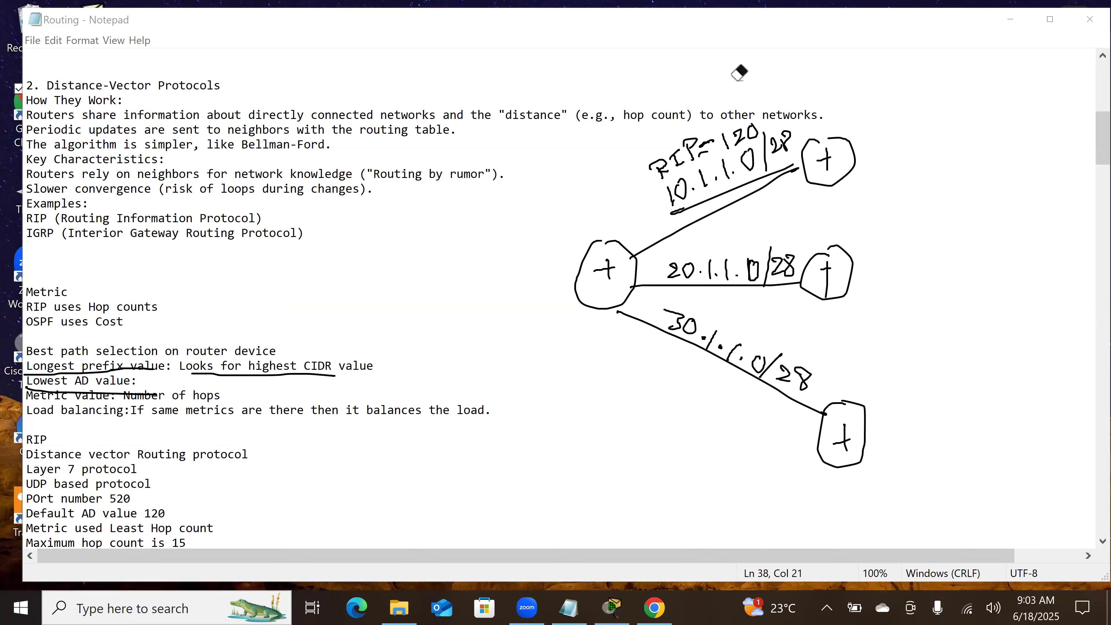
{"action": "left_click", "coordinate": [752, 239]}
{"action": "mouse_move", "coordinate": [711, 238]}
{"action": "left_mouse_down"}
{"action": "mouse_move", "coordinate": [710, 253]}
{"action": "mouse_move", "coordinate": [732, 234]}
{"action": "left_mouse_up"}
{"action": "left_click_drag", "start_coordinate": [719, 248], "coordinate": [745, 243]}
{"action": "left_click", "coordinate": [722, 306]}
{"action": "mouse_move", "coordinate": [713, 306]}
{"action": "left_mouse_down"}
{"action": "mouse_move", "coordinate": [711, 326]}
{"action": "mouse_move", "coordinate": [744, 317]}
{"action": "left_mouse_up"}
{"action": "left_click_drag", "start_coordinate": [739, 316], "coordinate": [749, 333]}
{"action": "left_click", "coordinate": [752, 320]}
{"action": "left_click_drag", "start_coordinate": [750, 321], "coordinate": [751, 329]}
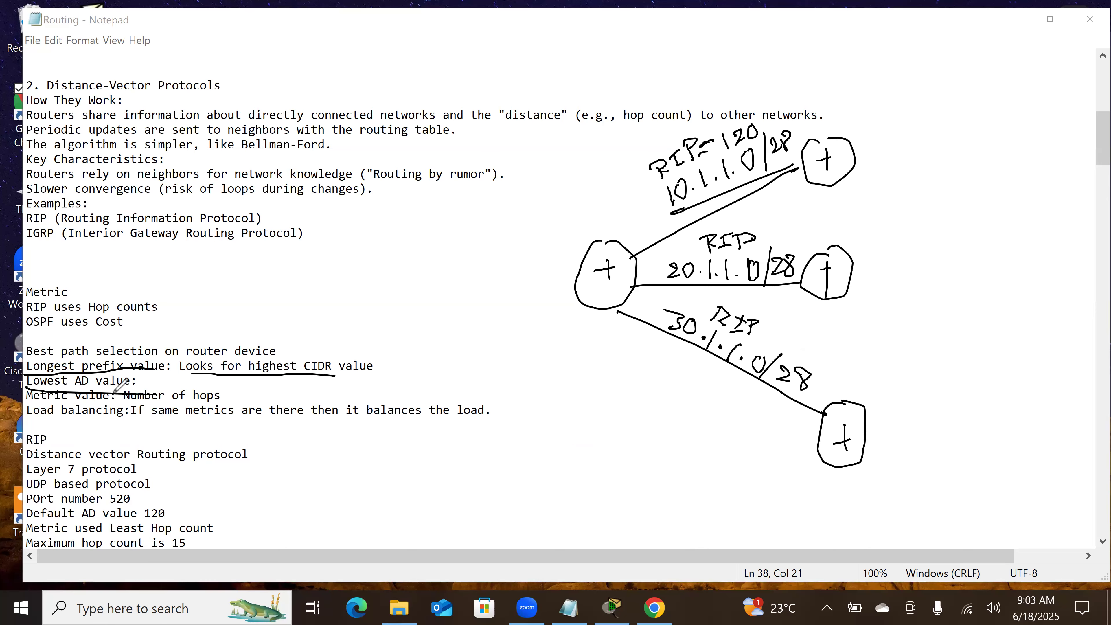
Step: Underline "Metric value" in the notes, and sketch the upper path through two more routers to a destination router, with the middle router linked directly to it
{"action": "left_click_drag", "start_coordinate": [193, 412], "coordinate": [24, 401]}
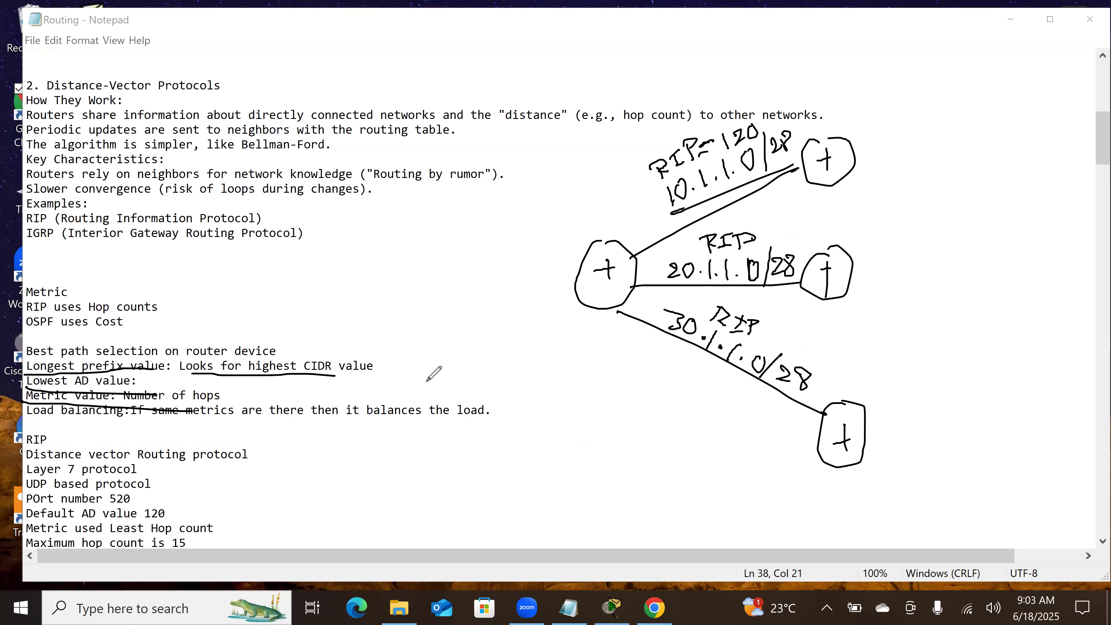
{"action": "mouse_move", "coordinate": [855, 165]}
{"action": "left_mouse_down"}
{"action": "mouse_move", "coordinate": [943, 159]}
{"action": "mouse_move", "coordinate": [928, 151]}
{"action": "mouse_move", "coordinate": [926, 172]}
{"action": "left_mouse_up"}
{"action": "left_click_drag", "start_coordinate": [919, 165], "coordinate": [1010, 162]}
{"action": "left_click_drag", "start_coordinate": [1006, 156], "coordinate": [1006, 169]}
{"action": "mouse_move", "coordinate": [1015, 167]}
{"action": "left_mouse_down"}
{"action": "mouse_move", "coordinate": [1081, 264]}
{"action": "mouse_move", "coordinate": [1080, 301]}
{"action": "mouse_move", "coordinate": [1086, 252]}
{"action": "mouse_move", "coordinate": [1089, 269]}
{"action": "left_mouse_up"}
{"action": "left_click_drag", "start_coordinate": [1081, 264], "coordinate": [1081, 284]}
{"action": "left_click_drag", "start_coordinate": [847, 274], "coordinate": [1045, 266]}
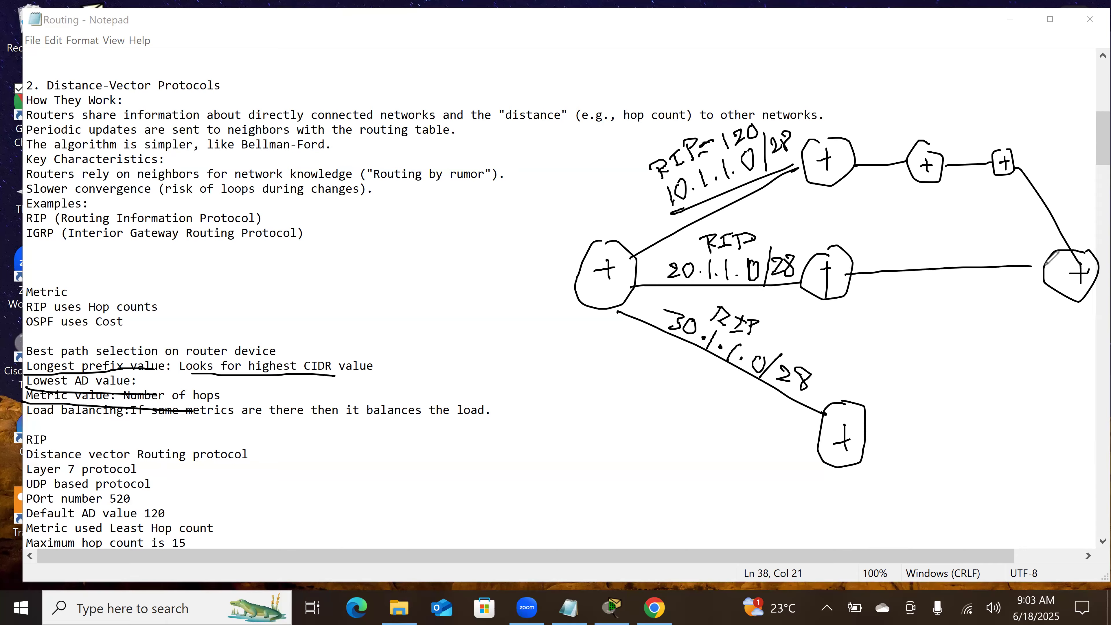
Step: Extend the sketch's lower path through two more routers to the shared destination router
{"action": "mouse_move", "coordinate": [863, 441]}
{"action": "left_mouse_down"}
{"action": "mouse_move", "coordinate": [905, 431]}
{"action": "mouse_move", "coordinate": [922, 399]}
{"action": "mouse_move", "coordinate": [927, 414]}
{"action": "left_mouse_up"}
{"action": "mouse_move", "coordinate": [922, 409]}
{"action": "left_mouse_down"}
{"action": "mouse_move", "coordinate": [927, 427]}
{"action": "mouse_move", "coordinate": [1000, 378]}
{"action": "mouse_move", "coordinate": [1067, 290]}
{"action": "left_mouse_up"}
{"action": "left_click_drag", "start_coordinate": [985, 385], "coordinate": [996, 383]}
{"action": "left_click_drag", "start_coordinate": [990, 378], "coordinate": [991, 391]}
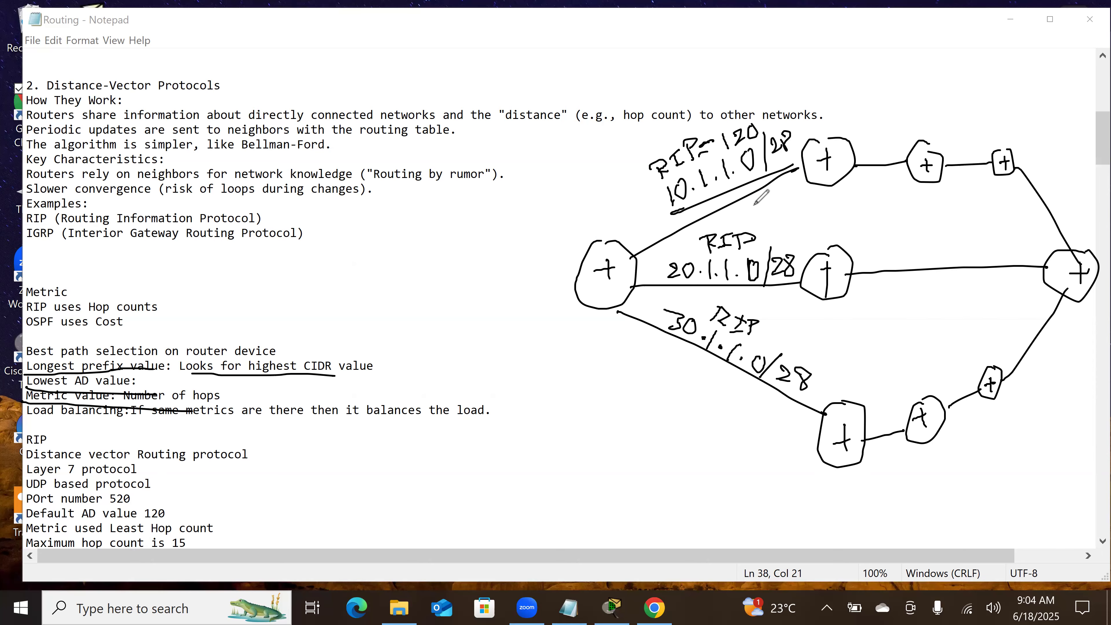
Step: Label the upper path's first link 10G and its remaining links 10, and both middle path links fa
{"action": "mouse_move", "coordinate": [753, 194]}
{"action": "left_mouse_down"}
{"action": "mouse_move", "coordinate": [752, 212]}
{"action": "mouse_move", "coordinate": [764, 197]}
{"action": "mouse_move", "coordinate": [797, 205]}
{"action": "left_mouse_up"}
{"action": "mouse_move", "coordinate": [872, 180]}
{"action": "left_mouse_down"}
{"action": "mouse_move", "coordinate": [871, 191]}
{"action": "mouse_move", "coordinate": [884, 180]}
{"action": "left_mouse_up"}
{"action": "mouse_move", "coordinate": [954, 176]}
{"action": "left_mouse_down"}
{"action": "mouse_move", "coordinate": [954, 187]}
{"action": "mouse_move", "coordinate": [968, 181]}
{"action": "left_mouse_up"}
{"action": "mouse_move", "coordinate": [1024, 204]}
{"action": "left_mouse_down"}
{"action": "mouse_move", "coordinate": [1022, 223]}
{"action": "mouse_move", "coordinate": [1043, 210]}
{"action": "left_mouse_up"}
{"action": "left_click_drag", "start_coordinate": [755, 296], "coordinate": [766, 300]}
{"action": "left_click_drag", "start_coordinate": [777, 296], "coordinate": [778, 306]}
{"action": "left_click", "coordinate": [902, 288]}
{"action": "left_click_drag", "start_coordinate": [902, 289], "coordinate": [911, 301]}
{"action": "left_click_drag", "start_coordinate": [921, 277], "coordinate": [926, 298]}
Step: Label all four links of the lower path 1G, and underline the first fa label on the middle path
{"action": "left_click", "coordinate": [741, 381]}
{"action": "left_click_drag", "start_coordinate": [741, 381], "coordinate": [734, 405]}
{"action": "left_click_drag", "start_coordinate": [749, 398], "coordinate": [763, 415]}
{"action": "mouse_move", "coordinate": [873, 453]}
{"action": "left_mouse_down"}
{"action": "mouse_move", "coordinate": [895, 449]}
{"action": "mouse_move", "coordinate": [899, 459]}
{"action": "left_mouse_up"}
{"action": "mouse_move", "coordinate": [955, 413]}
{"action": "left_mouse_down"}
{"action": "mouse_move", "coordinate": [956, 426]}
{"action": "mouse_move", "coordinate": [985, 424]}
{"action": "left_mouse_up"}
{"action": "left_click", "coordinate": [1032, 362]}
{"action": "mouse_move", "coordinate": [1032, 362]}
{"action": "left_mouse_down"}
{"action": "mouse_move", "coordinate": [1033, 380]}
{"action": "mouse_move", "coordinate": [1057, 371]}
{"action": "left_mouse_up"}
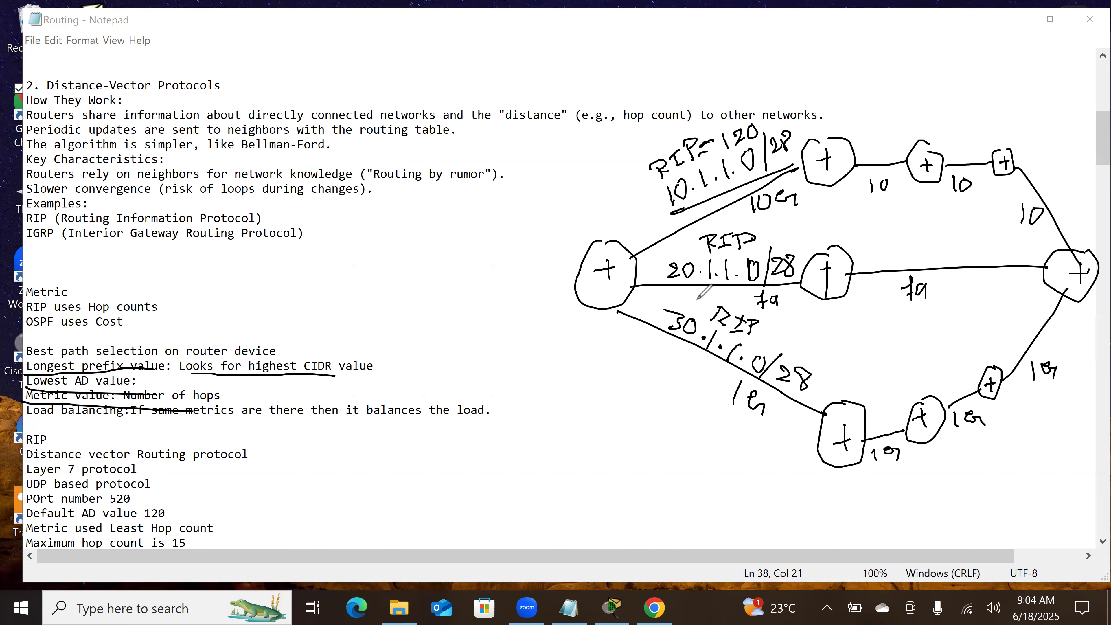
{"action": "left_click_drag", "start_coordinate": [757, 309], "coordinate": [777, 307]}
Step: Underline "RIP uses Hop counts", write an underlined "Least" beside it, and underline "Metric used Least Hop count"
{"action": "left_click_drag", "start_coordinate": [59, 312], "coordinate": [158, 313]}
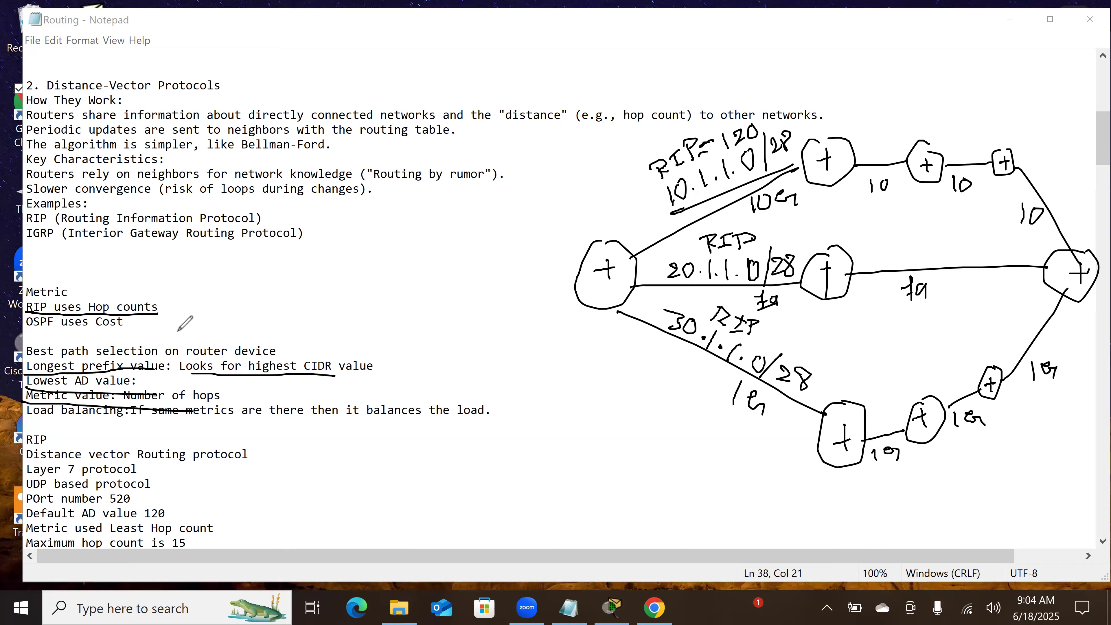
{"action": "left_click_drag", "start_coordinate": [171, 310], "coordinate": [245, 305]}
{"action": "left_click_drag", "start_coordinate": [270, 266], "coordinate": [268, 294]}
{"action": "left_click_drag", "start_coordinate": [263, 287], "coordinate": [286, 283]}
{"action": "left_click_drag", "start_coordinate": [183, 337], "coordinate": [301, 308]}
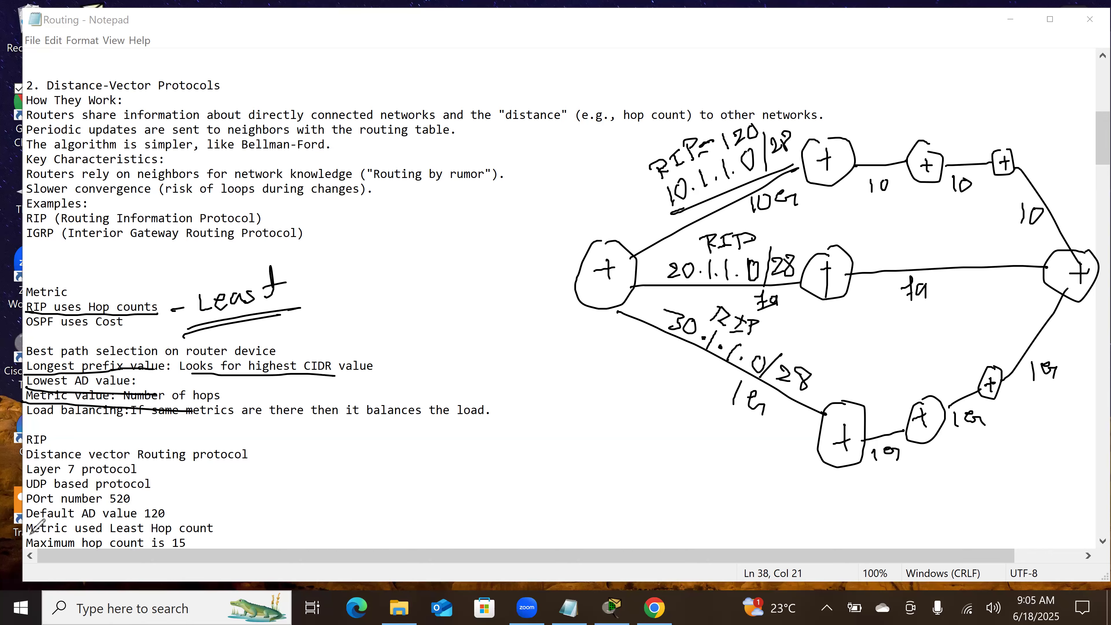
{"action": "left_click_drag", "start_coordinate": [35, 536], "coordinate": [220, 535]}
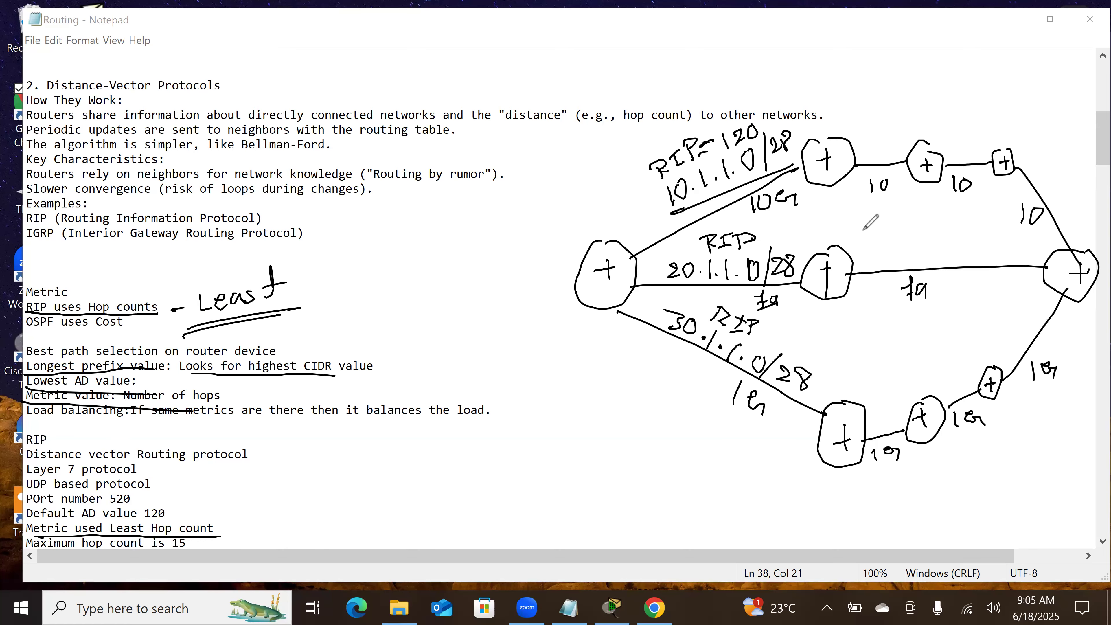
Step: Underline the load balancing line, and redraw the sketch so the three next-hop routers each link directly to one destination router
{"action": "left_click_drag", "start_coordinate": [35, 421], "coordinate": [479, 421]}
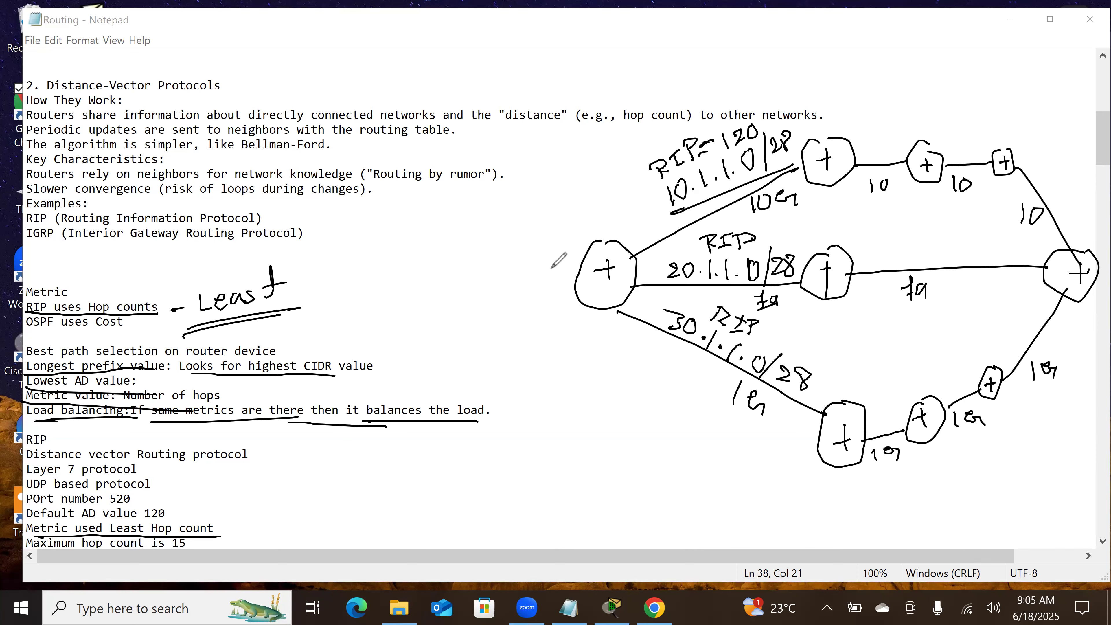
{"action": "mouse_move", "coordinate": [974, 157]}
{"action": "left_mouse_down"}
{"action": "mouse_move", "coordinate": [876, 182]}
{"action": "mouse_move", "coordinate": [941, 186]}
{"action": "mouse_move", "coordinate": [1060, 297]}
{"action": "mouse_move", "coordinate": [1029, 237]}
{"action": "mouse_move", "coordinate": [942, 264]}
{"action": "mouse_move", "coordinate": [910, 325]}
{"action": "mouse_move", "coordinate": [916, 385]}
{"action": "mouse_move", "coordinate": [932, 411]}
{"action": "mouse_move", "coordinate": [880, 440]}
{"action": "mouse_move", "coordinate": [957, 381]}
{"action": "mouse_move", "coordinate": [947, 395]}
{"action": "mouse_move", "coordinate": [968, 399]}
{"action": "mouse_move", "coordinate": [1076, 263]}
{"action": "mouse_move", "coordinate": [980, 246]}
{"action": "mouse_move", "coordinate": [844, 141]}
{"action": "left_mouse_up"}
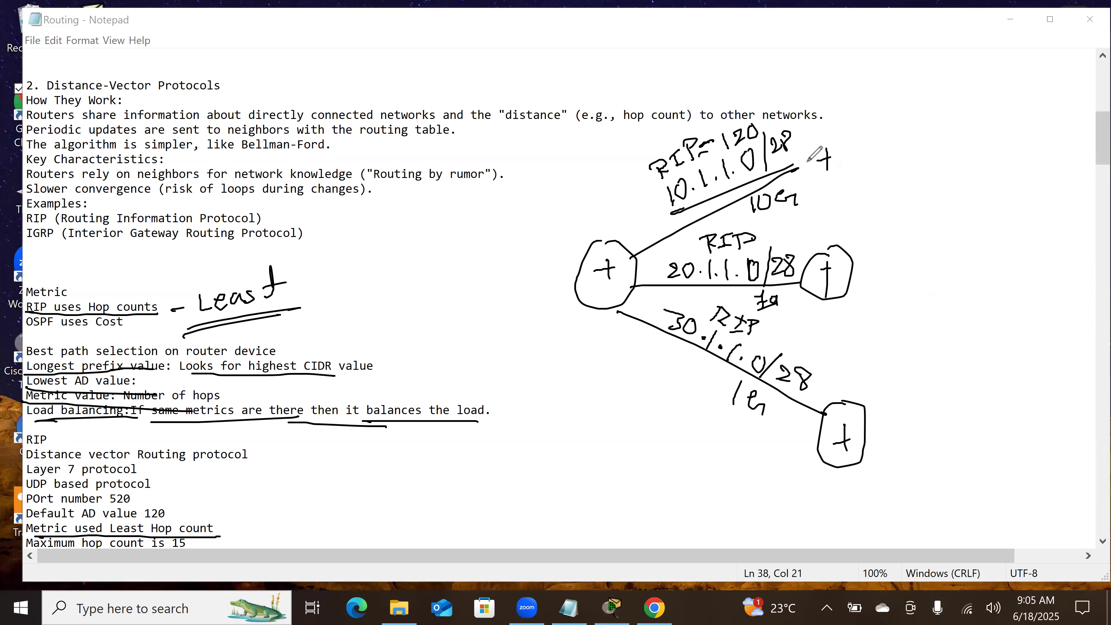
{"action": "left_click_drag", "start_coordinate": [834, 143], "coordinate": [836, 140]}
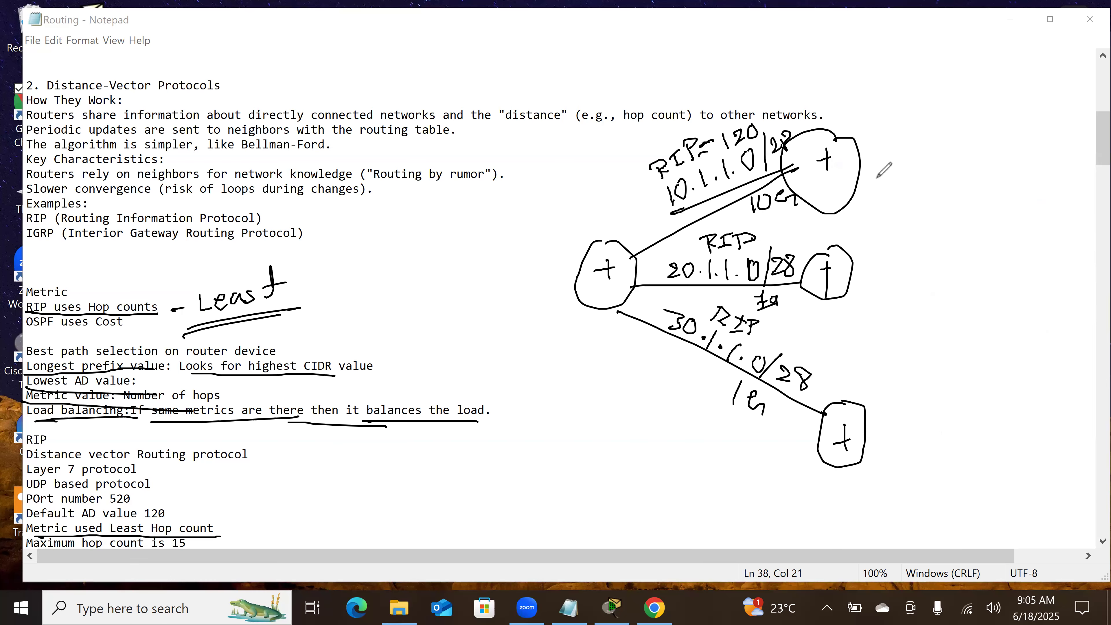
{"action": "left_click_drag", "start_coordinate": [862, 178], "coordinate": [1035, 229]}
{"action": "left_click_drag", "start_coordinate": [849, 286], "coordinate": [1001, 268]}
{"action": "left_click_drag", "start_coordinate": [868, 409], "coordinate": [1061, 296]}
{"action": "mouse_move", "coordinate": [1041, 231]}
{"action": "left_mouse_down"}
{"action": "mouse_move", "coordinate": [1022, 258]}
{"action": "mouse_move", "coordinate": [1055, 230]}
{"action": "left_mouse_up"}
{"action": "left_click_drag", "start_coordinate": [1051, 231], "coordinate": [1039, 264]}
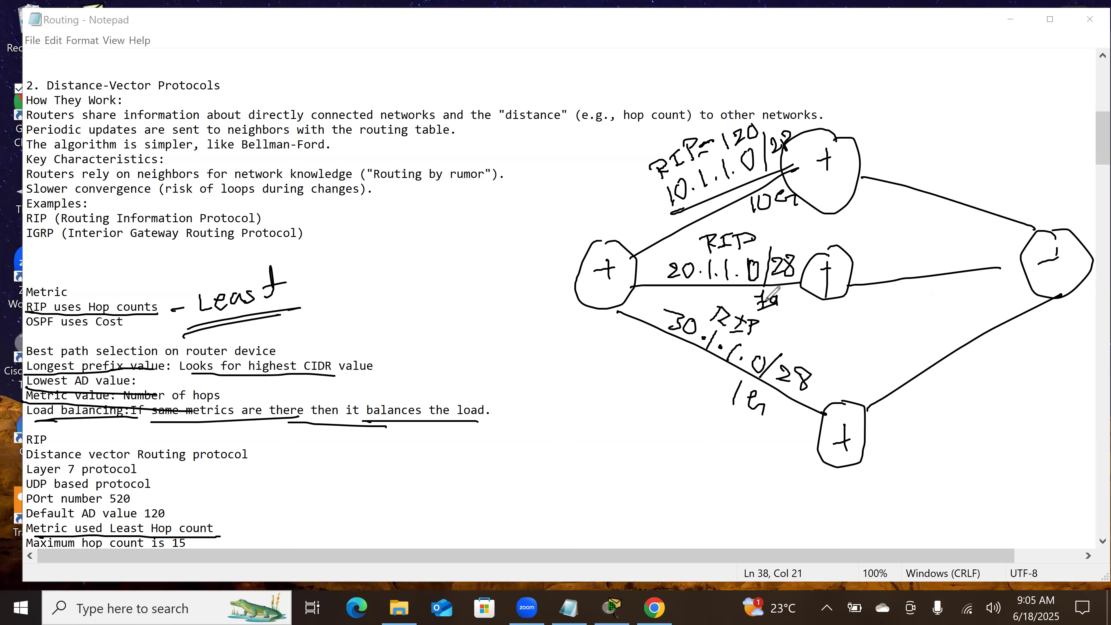
Step: Draw an arrow leaving the source router along each of the three links to show load balancing
{"action": "left_click_drag", "start_coordinate": [641, 233], "coordinate": [681, 221]}
{"action": "mouse_move", "coordinate": [674, 216]}
{"action": "left_mouse_down"}
{"action": "mouse_move", "coordinate": [689, 218]}
{"action": "mouse_move", "coordinate": [677, 231]}
{"action": "left_mouse_up"}
{"action": "mouse_move", "coordinate": [642, 298]}
{"action": "left_mouse_down"}
{"action": "mouse_move", "coordinate": [700, 300]}
{"action": "mouse_move", "coordinate": [692, 308]}
{"action": "left_mouse_up"}
{"action": "mouse_move", "coordinate": [622, 328]}
{"action": "left_mouse_down"}
{"action": "mouse_move", "coordinate": [672, 355]}
{"action": "mouse_move", "coordinate": [670, 346]}
{"action": "left_mouse_up"}
{"action": "left_click_drag", "start_coordinate": [656, 355], "coordinate": [683, 362]}
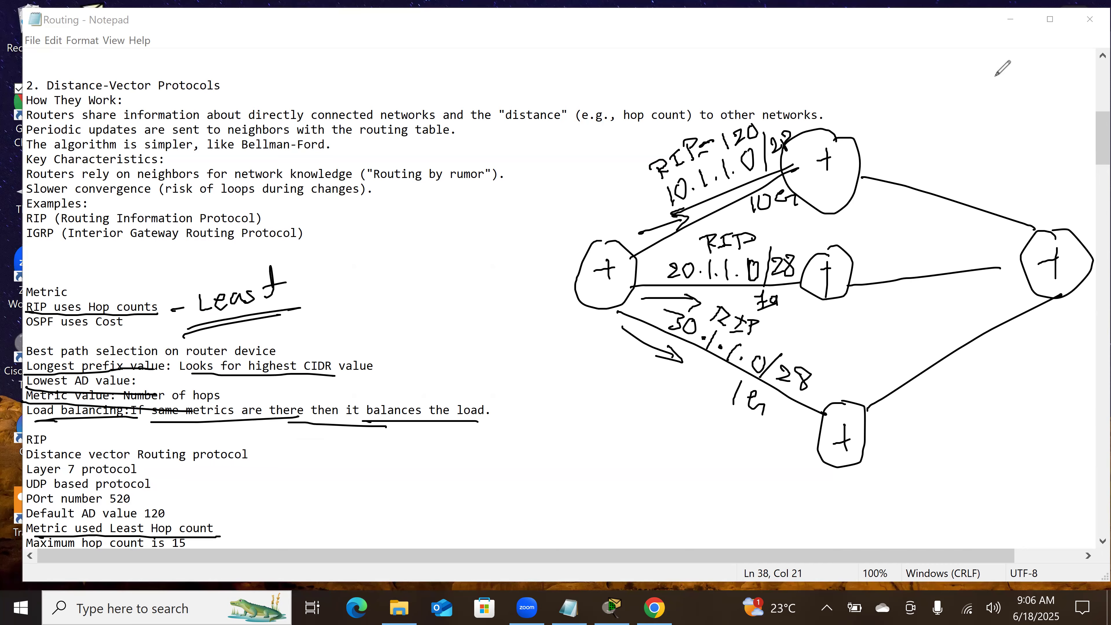
Step: Clear all drawings and bring the RIP section of the notes into view
{"action": "left_click", "coordinate": [547, 2]}
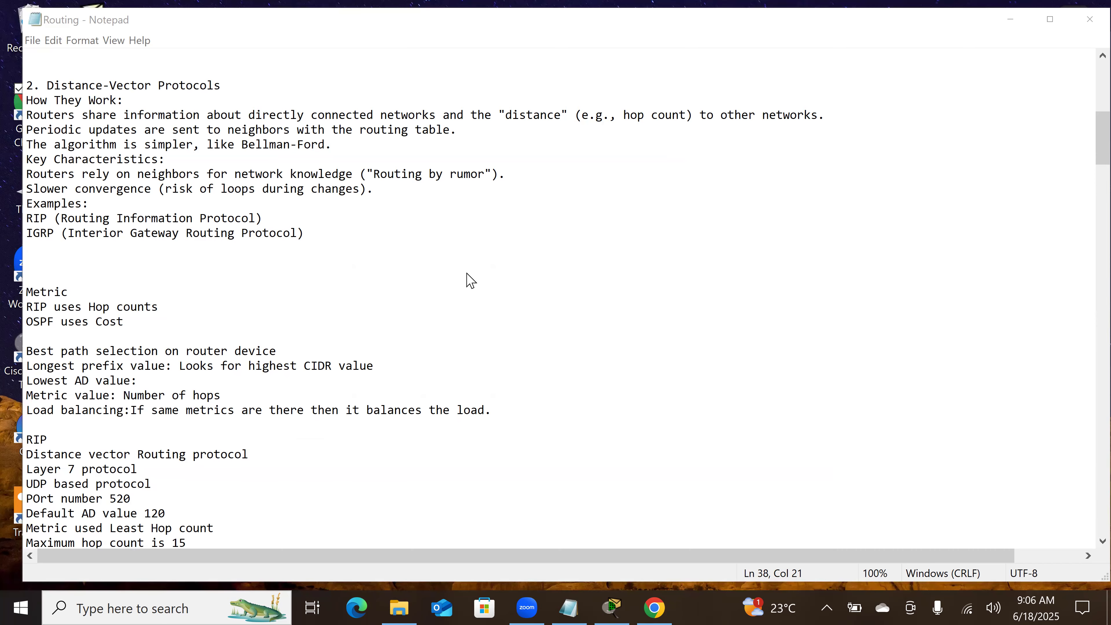
{"action": "scroll", "coordinate": [470, 280], "scroll_direction": "down", "scroll_amount": 3}
{"action": "scroll", "coordinate": [470, 281], "scroll_direction": "down", "scroll_amount": 4}
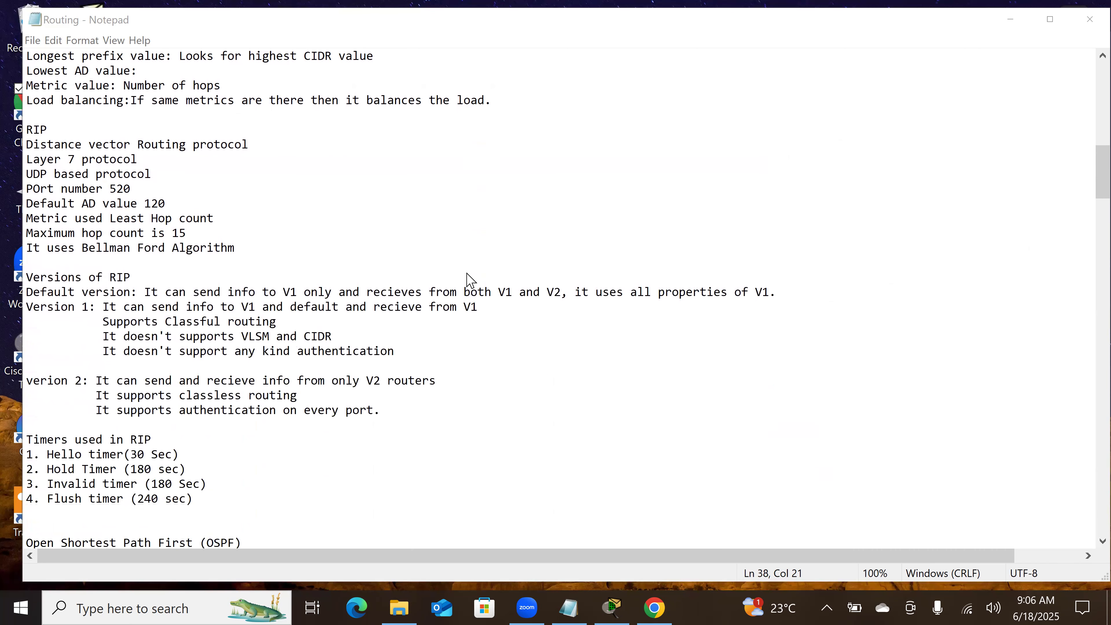
{"action": "scroll", "coordinate": [470, 280], "scroll_direction": "down", "scroll_amount": 1}
{"action": "scroll", "coordinate": [470, 280], "scroll_direction": "down", "scroll_amount": 1}
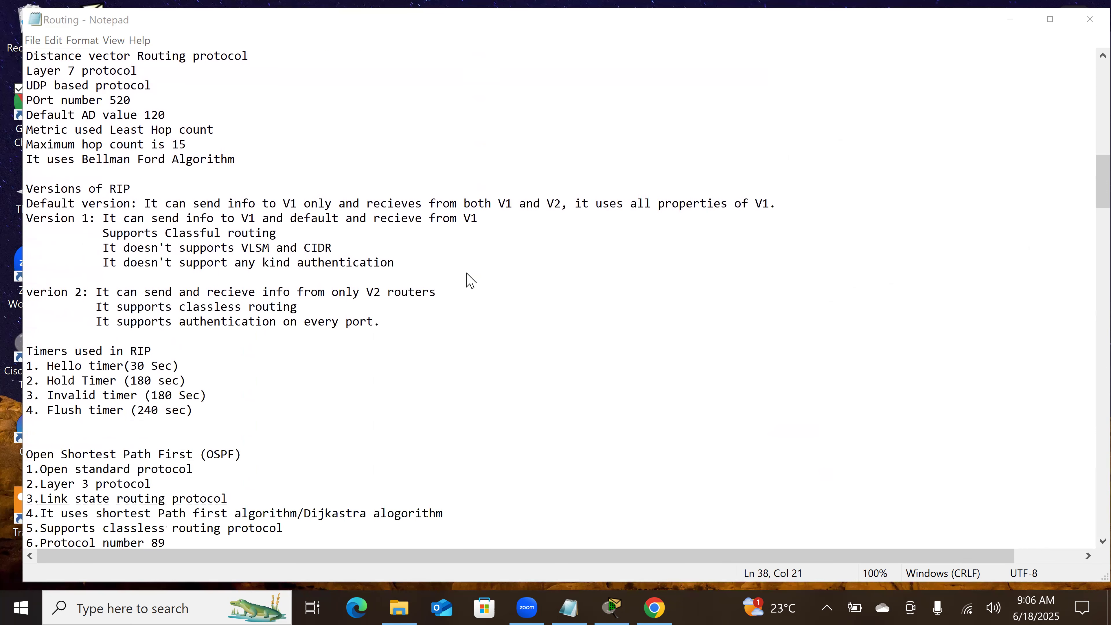
{"action": "scroll", "coordinate": [470, 280], "scroll_direction": "up", "scroll_amount": 1}
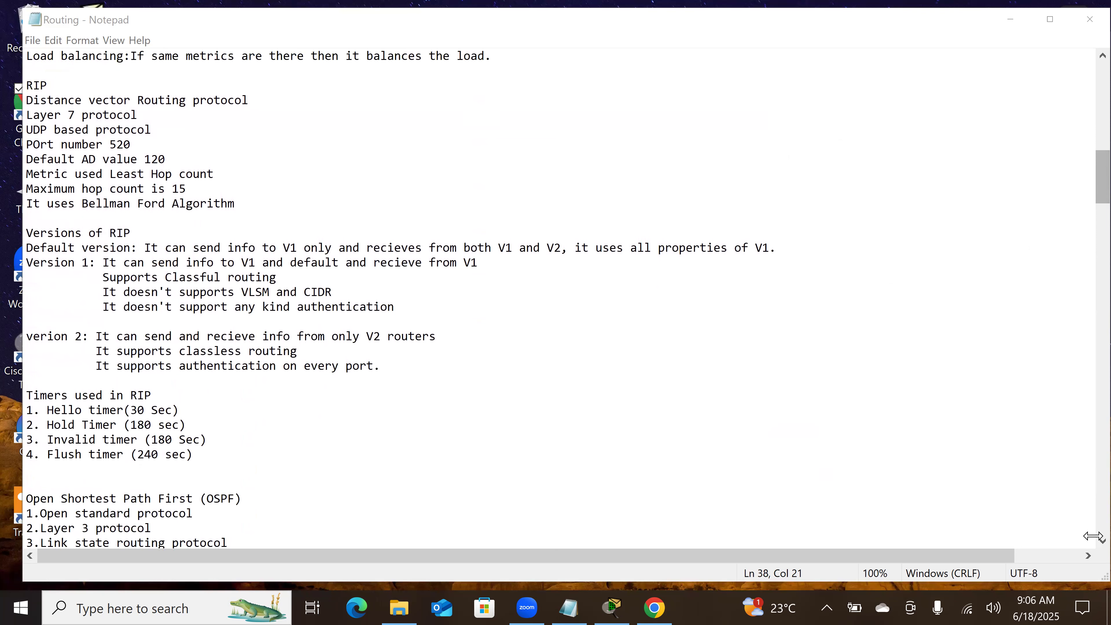
{"action": "left_click", "coordinate": [1103, 542]}
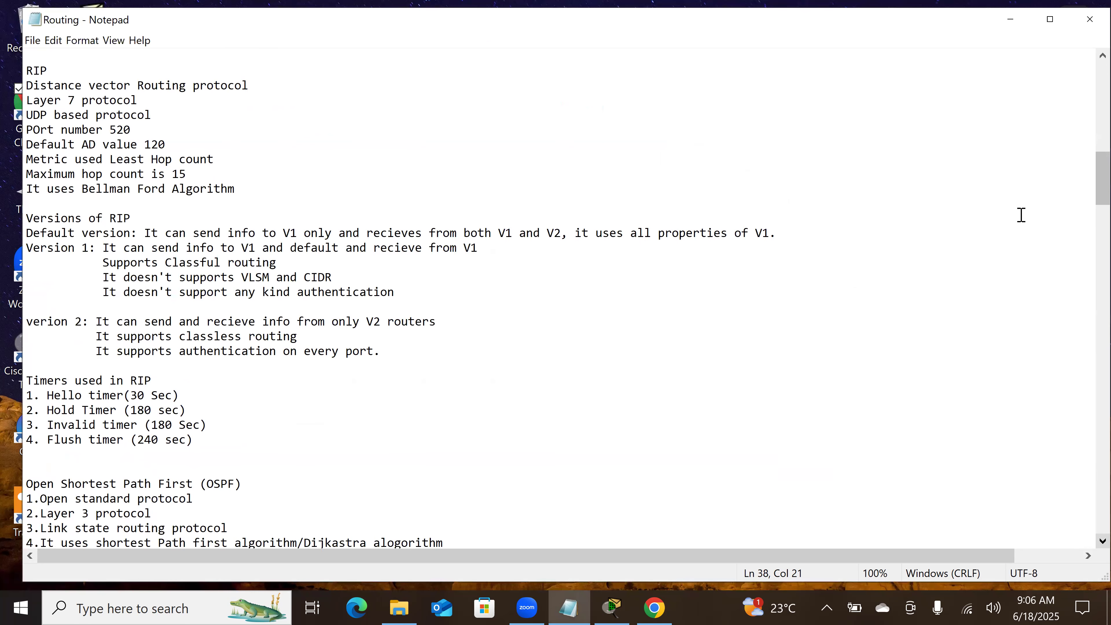
{"action": "left_click", "coordinate": [909, 54]}
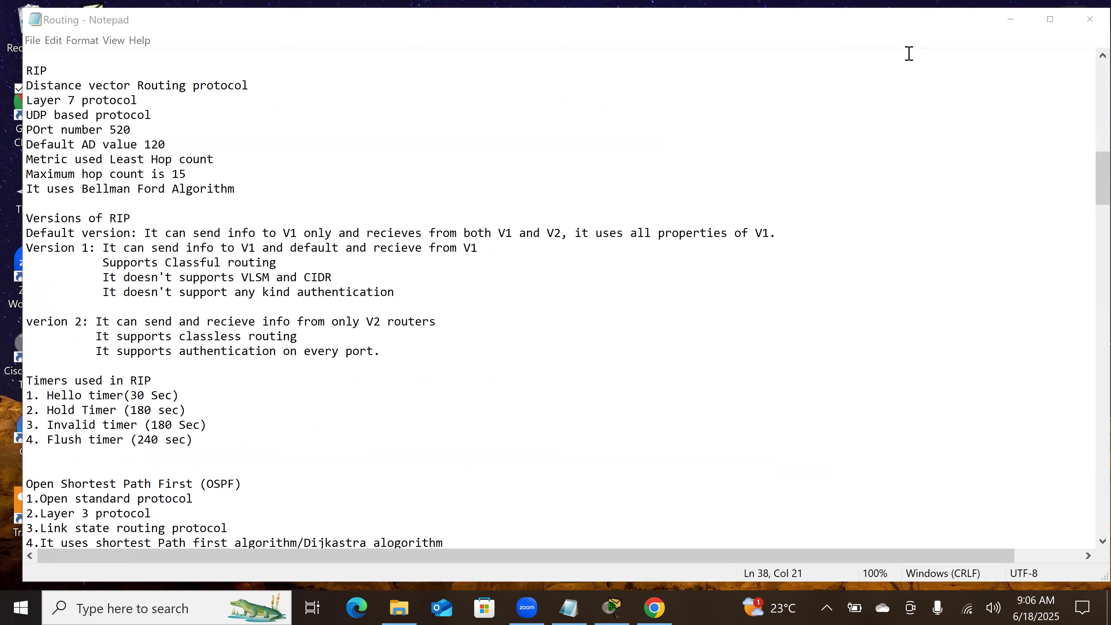
Step: Tick and underline "Distance vector Routing protocol", and underline the "Layer 7 protocol" and "UDP based protocol" lines
{"action": "left_click_drag", "start_coordinate": [261, 75], "coordinate": [337, 60]}
{"action": "left_click_drag", "start_coordinate": [25, 93], "coordinate": [166, 102]}
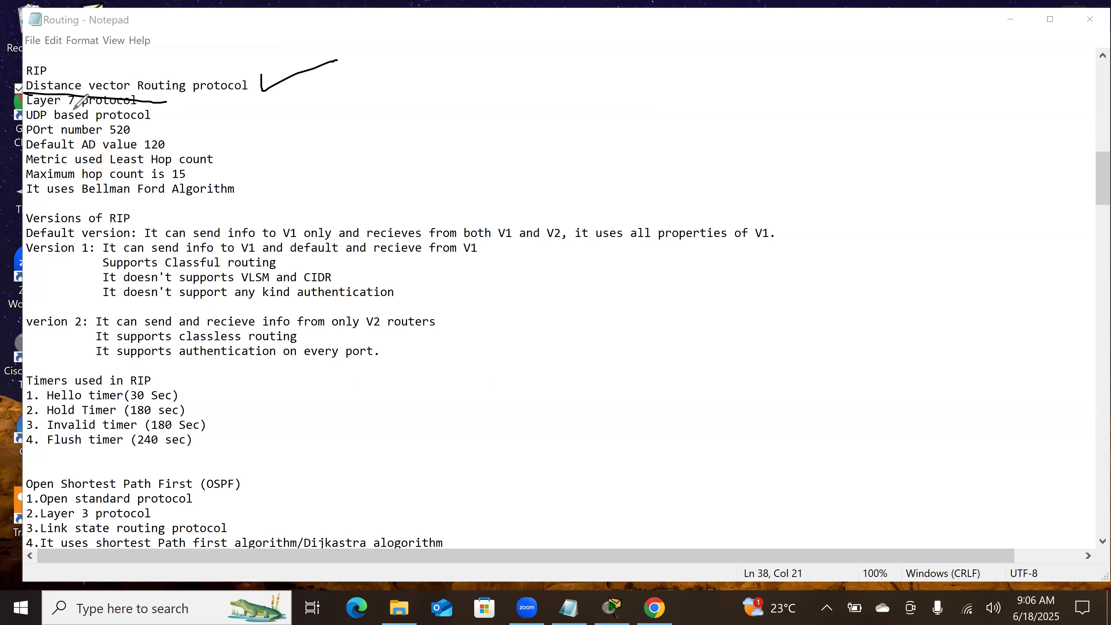
{"action": "left_click_drag", "start_coordinate": [26, 110], "coordinate": [139, 104]}
{"action": "left_click_drag", "start_coordinate": [23, 123], "coordinate": [158, 125]}
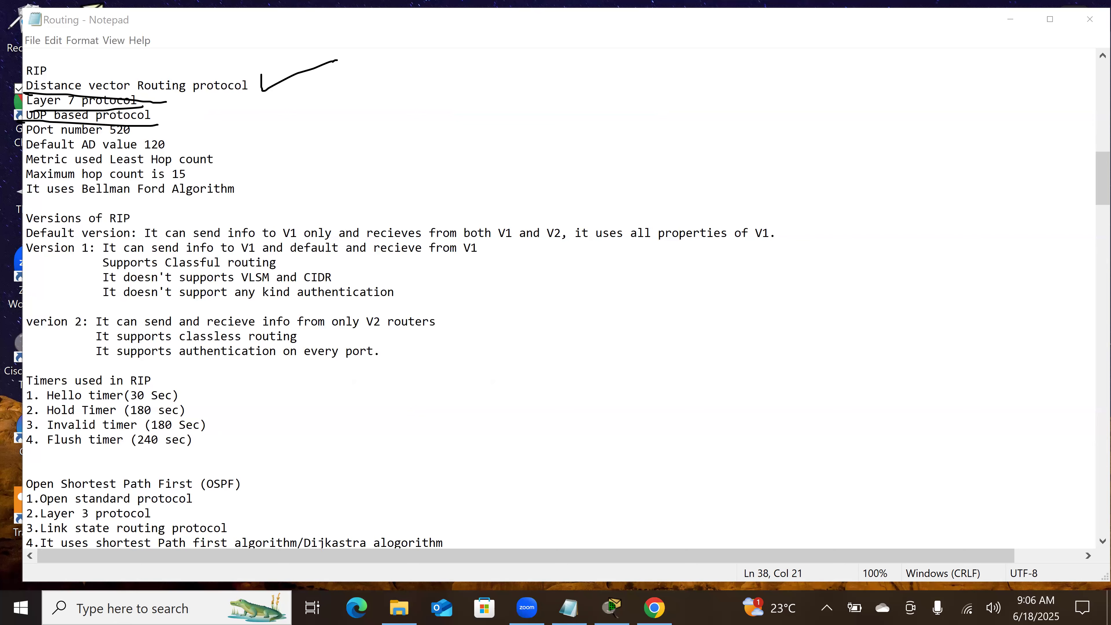
Step: Clear the markings, box port number 520, and write the port range 0 - 1023 with an arrow in the blank area
{"action": "key", "text": "e"}
{"action": "mouse_move", "coordinate": [104, 141]}
{"action": "left_mouse_down"}
{"action": "mouse_move", "coordinate": [135, 141]}
{"action": "mouse_move", "coordinate": [137, 121]}
{"action": "mouse_move", "coordinate": [109, 123]}
{"action": "left_mouse_up"}
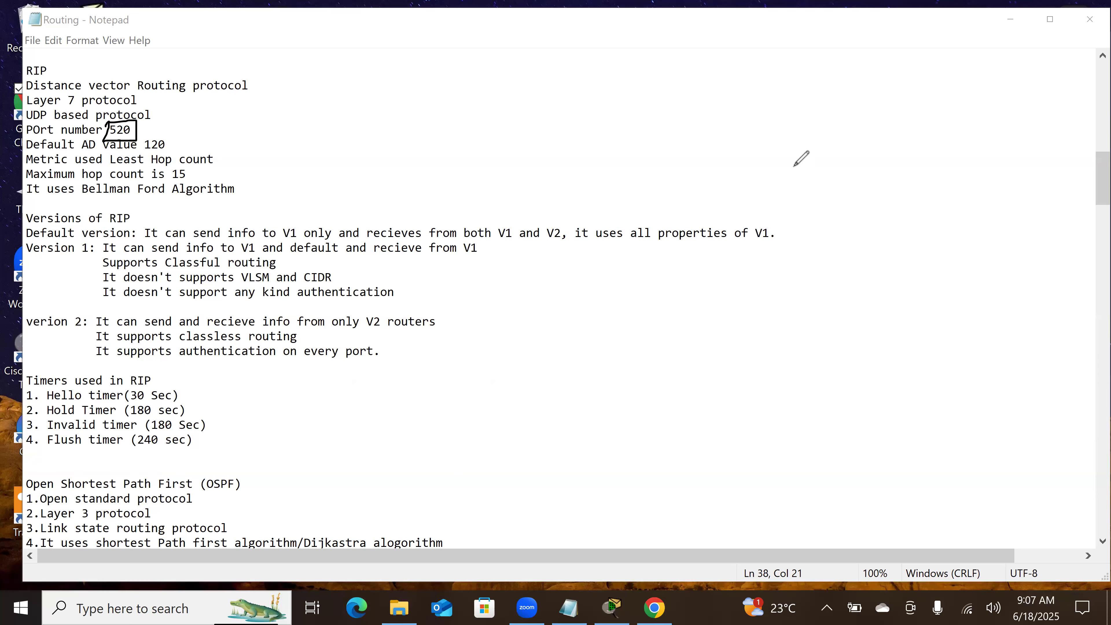
{"action": "mouse_move", "coordinate": [743, 92]}
{"action": "left_mouse_down"}
{"action": "mouse_move", "coordinate": [783, 100]}
{"action": "mouse_move", "coordinate": [838, 86]}
{"action": "mouse_move", "coordinate": [838, 103]}
{"action": "mouse_move", "coordinate": [852, 86]}
{"action": "mouse_move", "coordinate": [848, 106]}
{"action": "mouse_move", "coordinate": [941, 91]}
{"action": "left_mouse_up"}
{"action": "left_click_drag", "start_coordinate": [926, 82], "coordinate": [928, 102]}
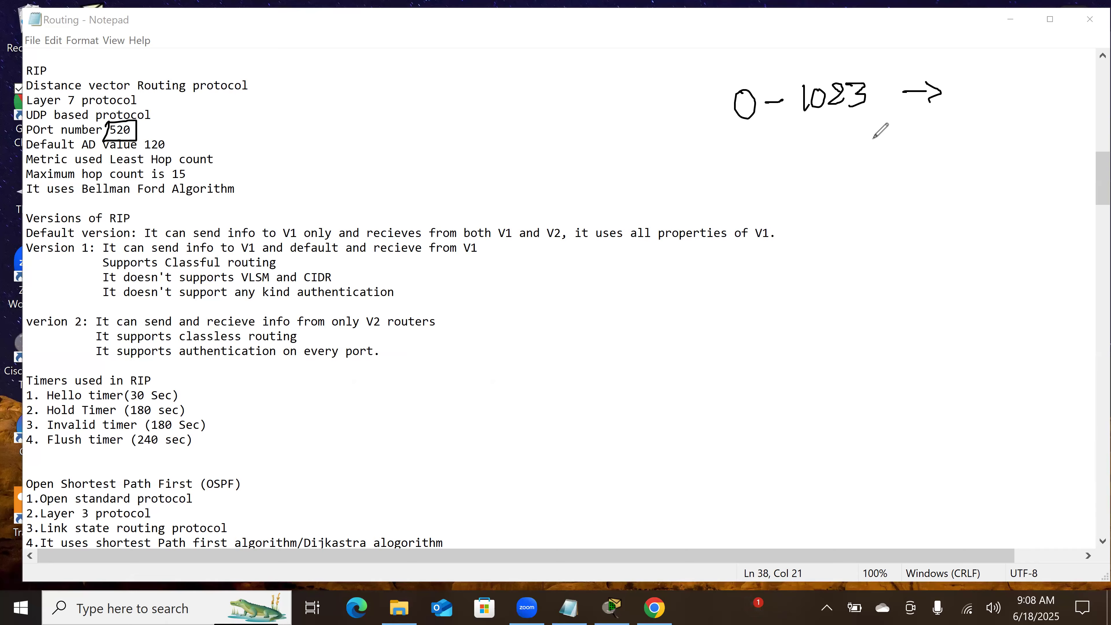
Step: Write the port range 1024 - 65535 followed by a dash below the first range
{"action": "left_click_drag", "start_coordinate": [717, 155], "coordinate": [717, 179]}
{"action": "left_click_drag", "start_coordinate": [730, 161], "coordinate": [768, 175]}
{"action": "left_click_drag", "start_coordinate": [790, 163], "coordinate": [858, 168]}
{"action": "mouse_move", "coordinate": [860, 149]}
{"action": "left_mouse_down"}
{"action": "mouse_move", "coordinate": [878, 148]}
{"action": "mouse_move", "coordinate": [885, 168]}
{"action": "mouse_move", "coordinate": [905, 161]}
{"action": "left_mouse_up"}
{"action": "left_click", "coordinate": [882, 154]}
{"action": "left_click_drag", "start_coordinate": [918, 145], "coordinate": [966, 154]}
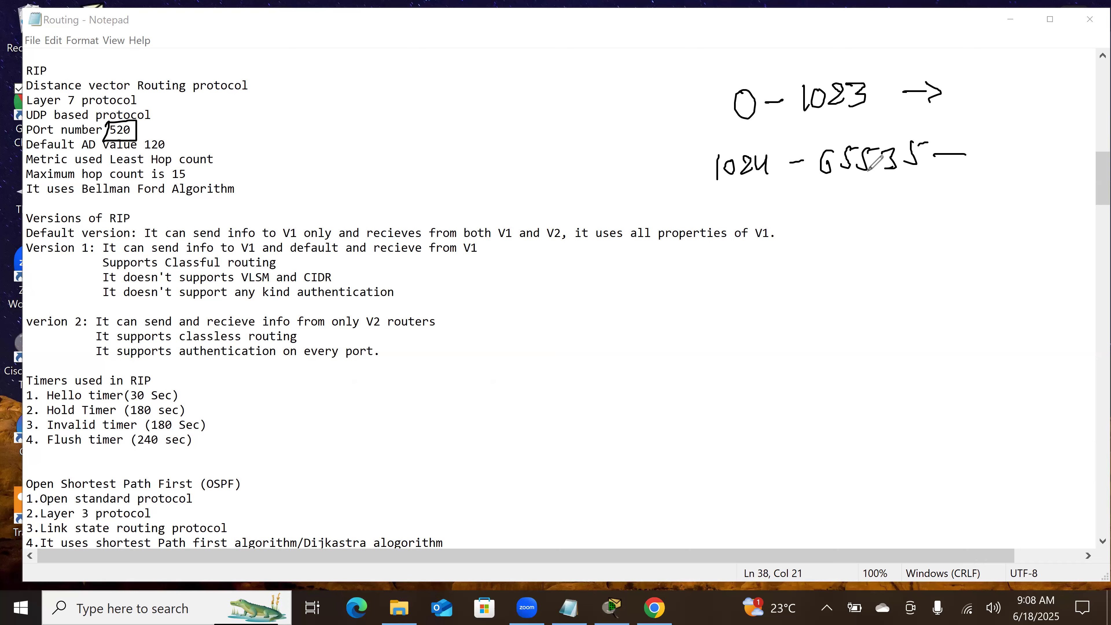
Step: Clear the drawings, box port number 520 again, and underline "Default AD" with its value 120 boxed
{"action": "left_click", "coordinate": [31, 324]}
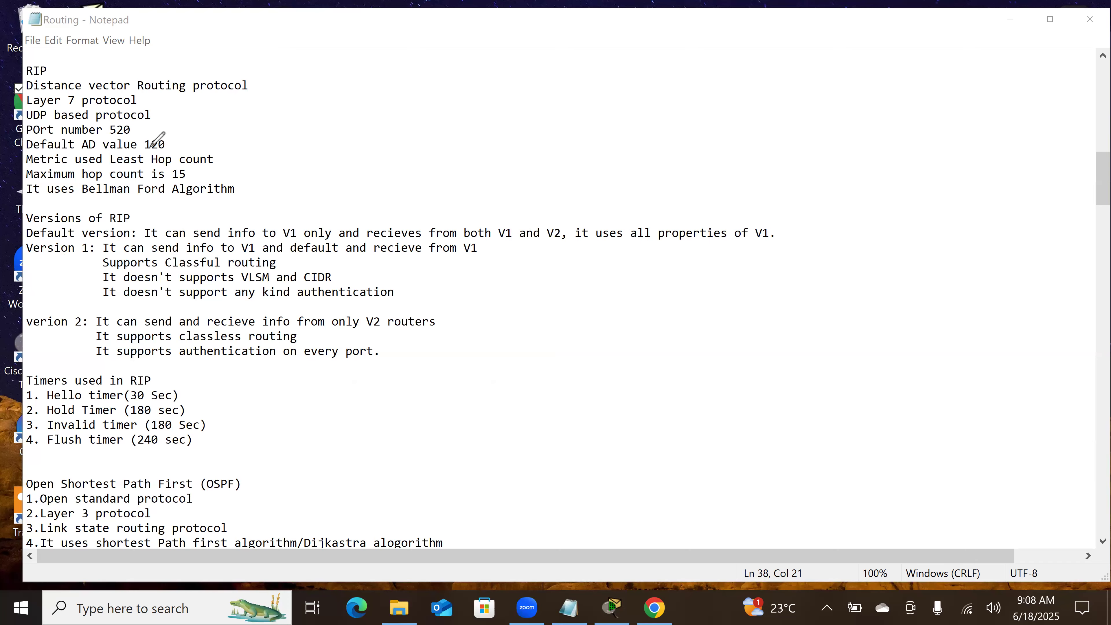
{"action": "mouse_move", "coordinate": [105, 124]}
{"action": "left_mouse_down"}
{"action": "mouse_move", "coordinate": [106, 140]}
{"action": "mouse_move", "coordinate": [137, 138]}
{"action": "mouse_move", "coordinate": [138, 123]}
{"action": "mouse_move", "coordinate": [107, 123]}
{"action": "left_mouse_up"}
{"action": "mouse_move", "coordinate": [22, 151]}
{"action": "left_mouse_down"}
{"action": "mouse_move", "coordinate": [171, 153]}
{"action": "mouse_move", "coordinate": [172, 132]}
{"action": "left_mouse_up"}
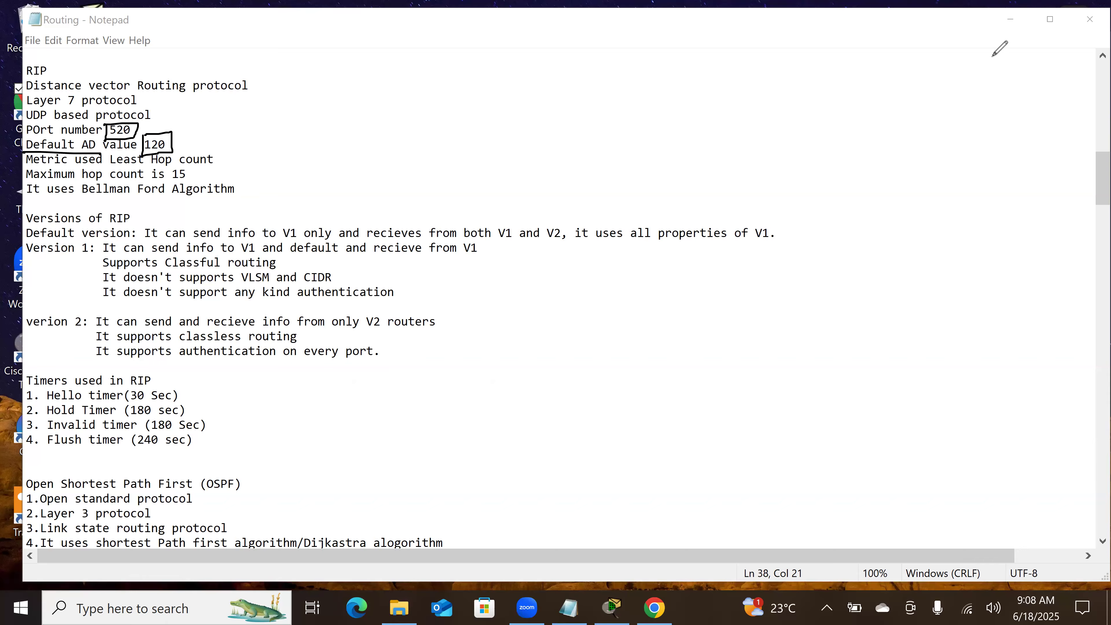
Step: Clear the drawings, underline the least hop count and maximum hop count lines, and emphasise 15 with an underlined note and a box
{"action": "left_click", "coordinate": [733, 83]}
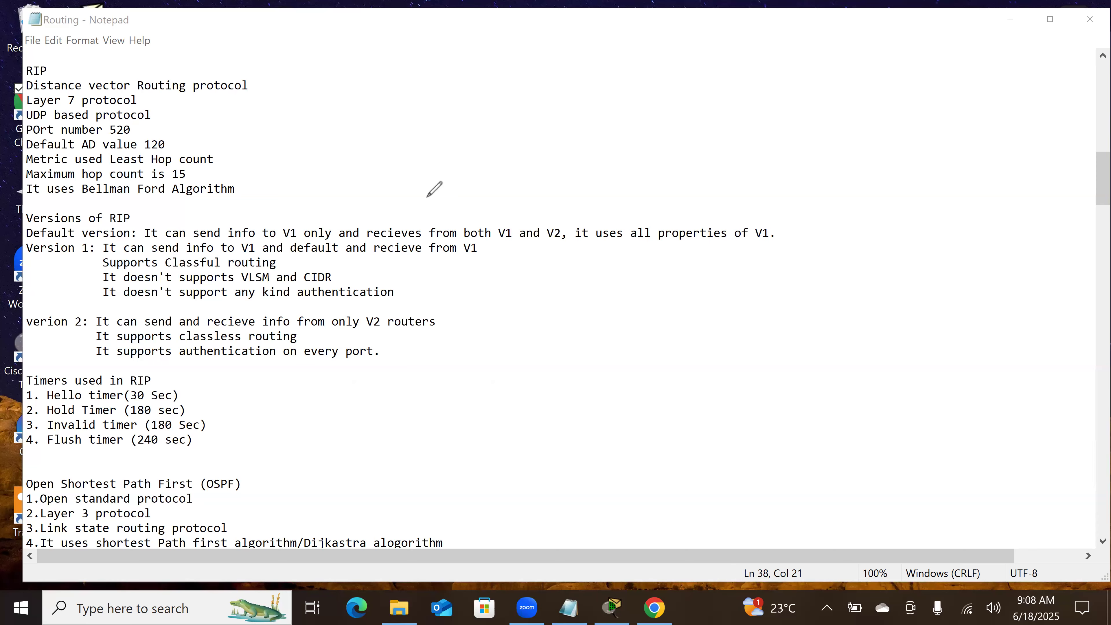
{"action": "left_click_drag", "start_coordinate": [25, 168], "coordinate": [209, 170]}
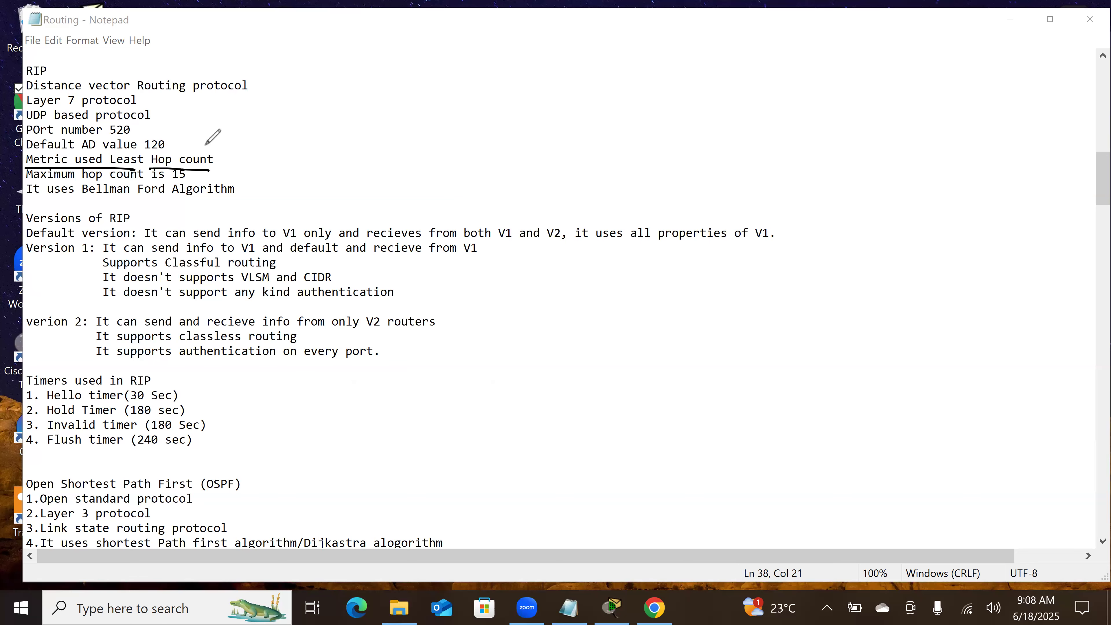
{"action": "left_click_drag", "start_coordinate": [33, 183], "coordinate": [165, 186]}
{"action": "mouse_move", "coordinate": [446, 93]}
{"action": "left_mouse_down"}
{"action": "mouse_move", "coordinate": [446, 117]}
{"action": "mouse_move", "coordinate": [518, 123]}
{"action": "left_mouse_up"}
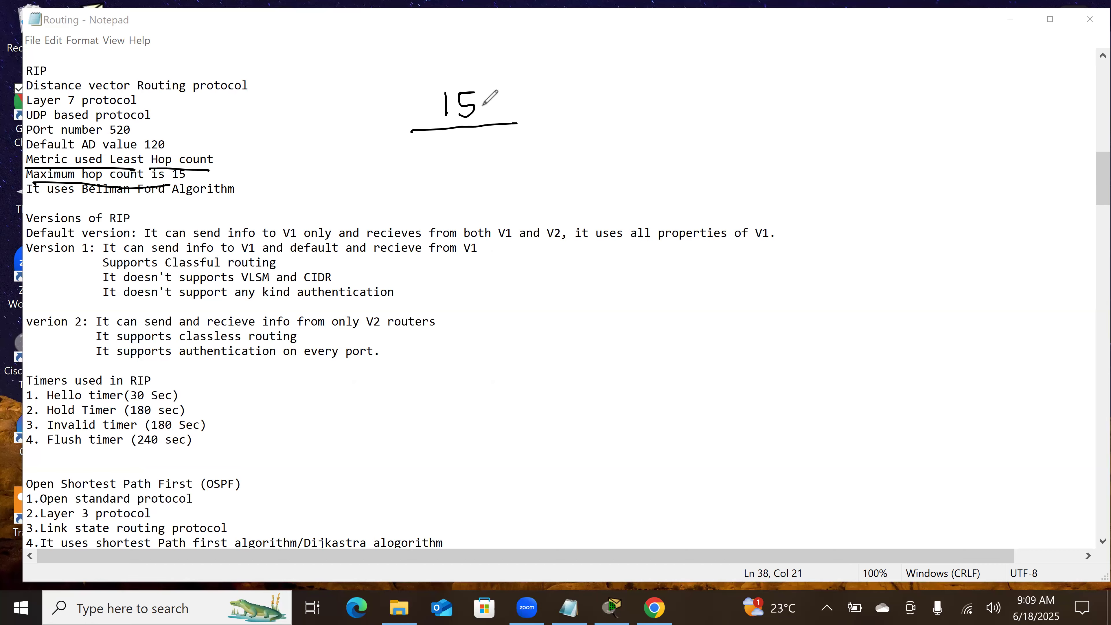
{"action": "mouse_move", "coordinate": [171, 165]}
{"action": "left_mouse_down"}
{"action": "mouse_move", "coordinate": [189, 185]}
{"action": "mouse_move", "coordinate": [191, 165]}
{"action": "mouse_move", "coordinate": [172, 166]}
{"action": "left_mouse_up"}
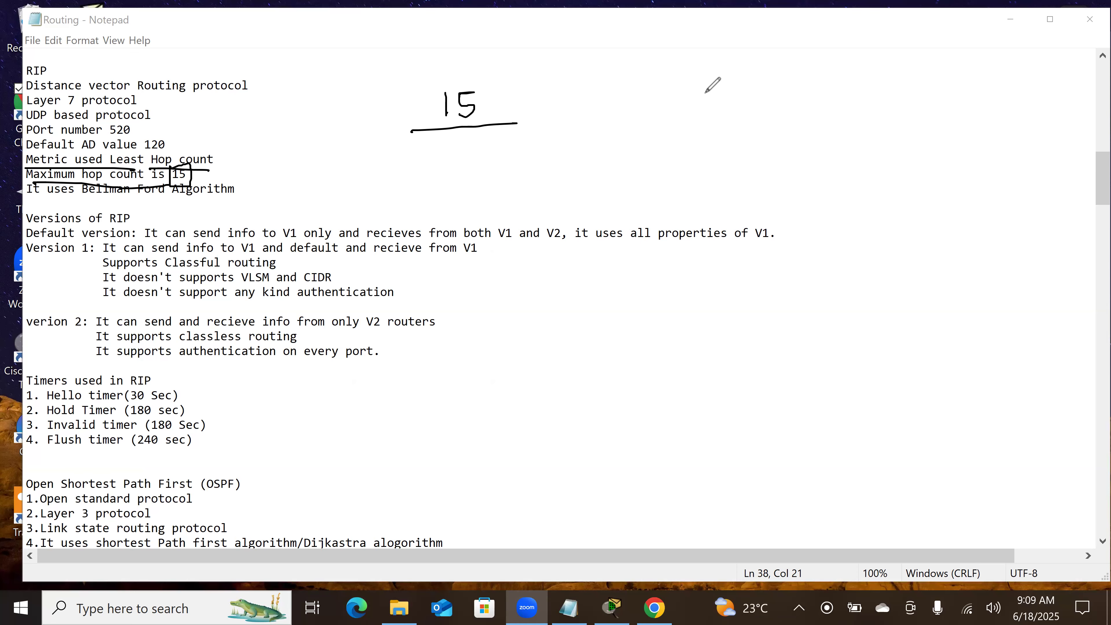
Step: Clear the drawings and underline "It uses Bellman Ford Algorithm"
{"action": "left_click", "coordinate": [886, 63]}
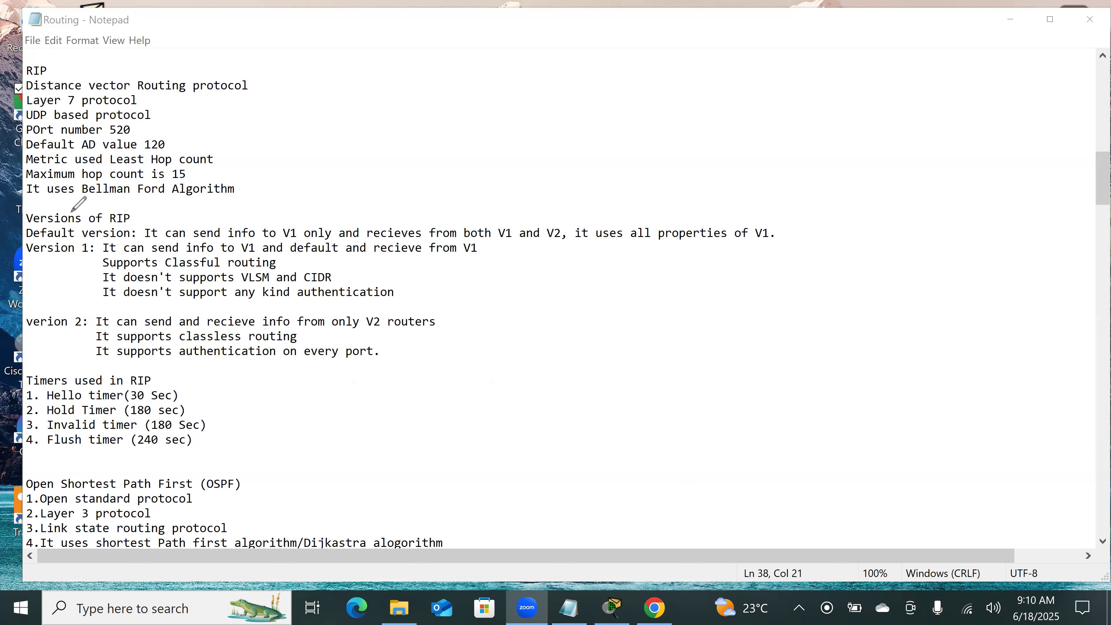
{"action": "left_click_drag", "start_coordinate": [28, 201], "coordinate": [136, 208]}
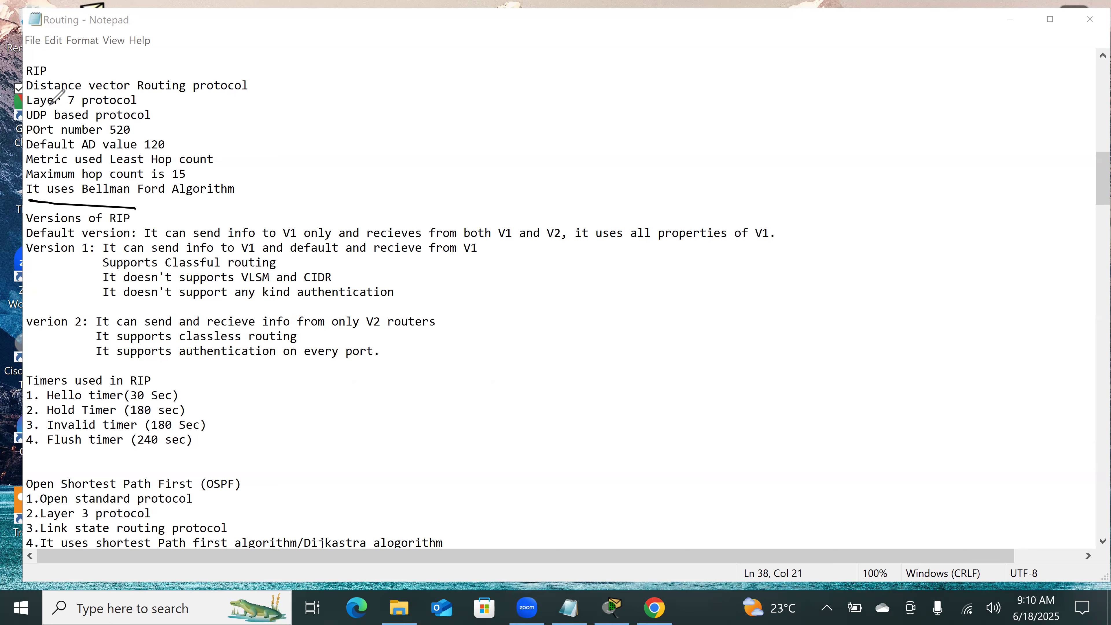
Step: Clear the drawings and handwrite RIPV1 and RIPV2 beside the RIP characteristics, with a line under RIPV2
{"action": "left_click_drag", "start_coordinate": [37, 93], "coordinate": [137, 95]}
{"action": "key", "text": "Escape"}
{"action": "left_click", "coordinate": [860, 83]}
{"action": "mouse_move", "coordinate": [870, 75]}
{"action": "left_mouse_down"}
{"action": "mouse_move", "coordinate": [872, 97]}
{"action": "mouse_move", "coordinate": [894, 91]}
{"action": "mouse_move", "coordinate": [899, 72]}
{"action": "left_mouse_up"}
{"action": "mouse_move", "coordinate": [889, 94]}
{"action": "left_mouse_down"}
{"action": "mouse_move", "coordinate": [908, 74]}
{"action": "mouse_move", "coordinate": [911, 98]}
{"action": "mouse_move", "coordinate": [946, 65]}
{"action": "mouse_move", "coordinate": [960, 80]}
{"action": "left_mouse_up"}
{"action": "left_click_drag", "start_coordinate": [950, 81], "coordinate": [962, 81]}
{"action": "mouse_move", "coordinate": [869, 122]}
{"action": "left_mouse_down"}
{"action": "mouse_move", "coordinate": [870, 139]}
{"action": "mouse_move", "coordinate": [894, 138]}
{"action": "left_mouse_up"}
{"action": "left_click_drag", "start_coordinate": [886, 123], "coordinate": [899, 122]}
{"action": "left_click_drag", "start_coordinate": [887, 138], "coordinate": [908, 138]}
{"action": "mouse_move", "coordinate": [906, 119]}
{"action": "left_mouse_down"}
{"action": "mouse_move", "coordinate": [909, 130]}
{"action": "mouse_move", "coordinate": [929, 118]}
{"action": "mouse_move", "coordinate": [952, 128]}
{"action": "left_mouse_up"}
{"action": "left_click_drag", "start_coordinate": [860, 153], "coordinate": [979, 141]}
Step: Handwrite "Default version" below RIPV2 and underline it with a long stroke
{"action": "mouse_move", "coordinate": [882, 196]}
{"action": "left_mouse_down"}
{"action": "mouse_move", "coordinate": [879, 218]}
{"action": "mouse_move", "coordinate": [919, 209]}
{"action": "left_mouse_up"}
{"action": "mouse_move", "coordinate": [930, 203]}
{"action": "left_mouse_down"}
{"action": "mouse_move", "coordinate": [945, 210]}
{"action": "mouse_move", "coordinate": [959, 187]}
{"action": "mouse_move", "coordinate": [961, 205]}
{"action": "left_mouse_up"}
{"action": "left_click_drag", "start_coordinate": [957, 202], "coordinate": [1022, 193]}
{"action": "mouse_move", "coordinate": [1029, 192]}
{"action": "left_mouse_down"}
{"action": "mouse_move", "coordinate": [1024, 201]}
{"action": "mouse_move", "coordinate": [1041, 202]}
{"action": "mouse_move", "coordinate": [1073, 183]}
{"action": "left_mouse_up"}
{"action": "left_click", "coordinate": [1047, 183]}
{"action": "left_click", "coordinate": [1061, 192]}
{"action": "left_click_drag", "start_coordinate": [854, 247], "coordinate": [1110, 203]}
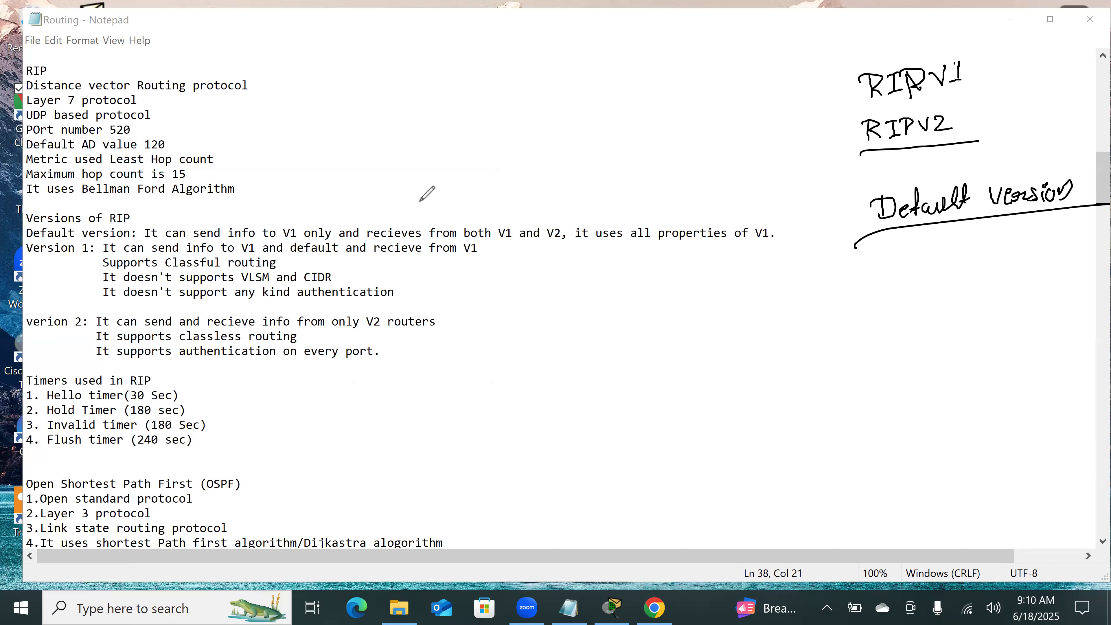
Step: Underline the default version's properties: sends info to V1, receives from both V1 and V2, uses all properties of V1
{"action": "left_click_drag", "start_coordinate": [145, 240], "coordinate": [314, 240]}
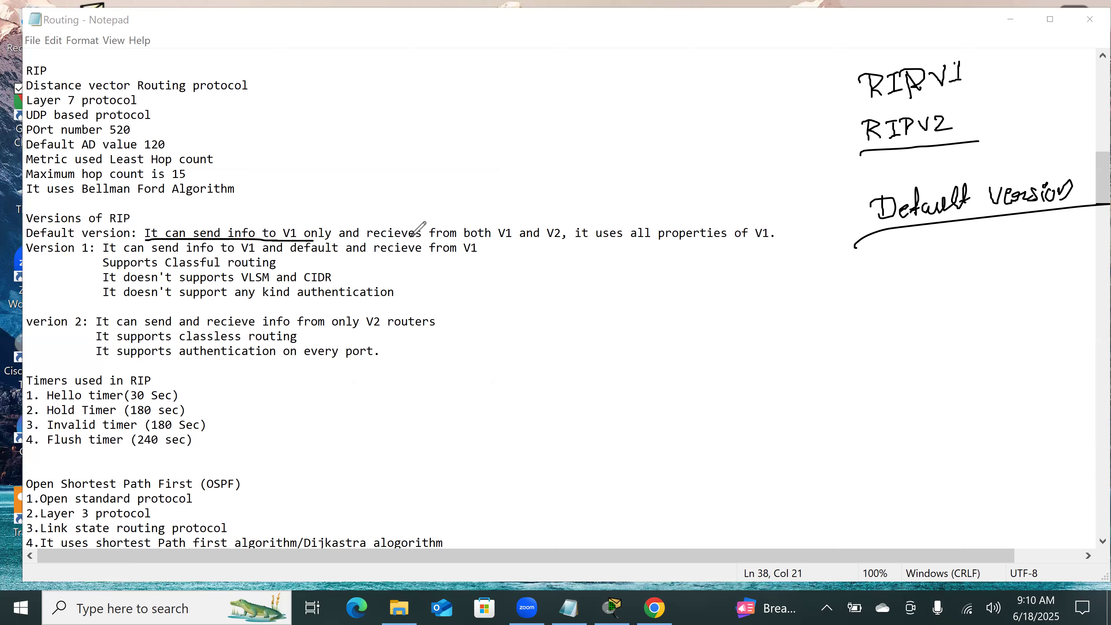
{"action": "left_click_drag", "start_coordinate": [382, 240], "coordinate": [561, 241]}
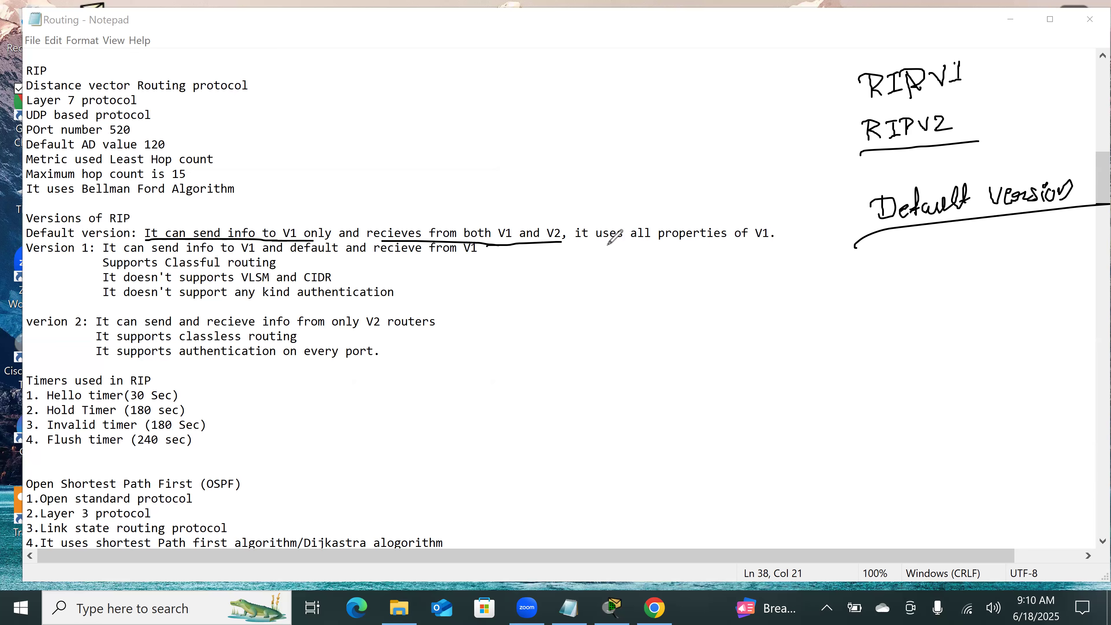
{"action": "left_click_drag", "start_coordinate": [579, 246], "coordinate": [724, 239]}
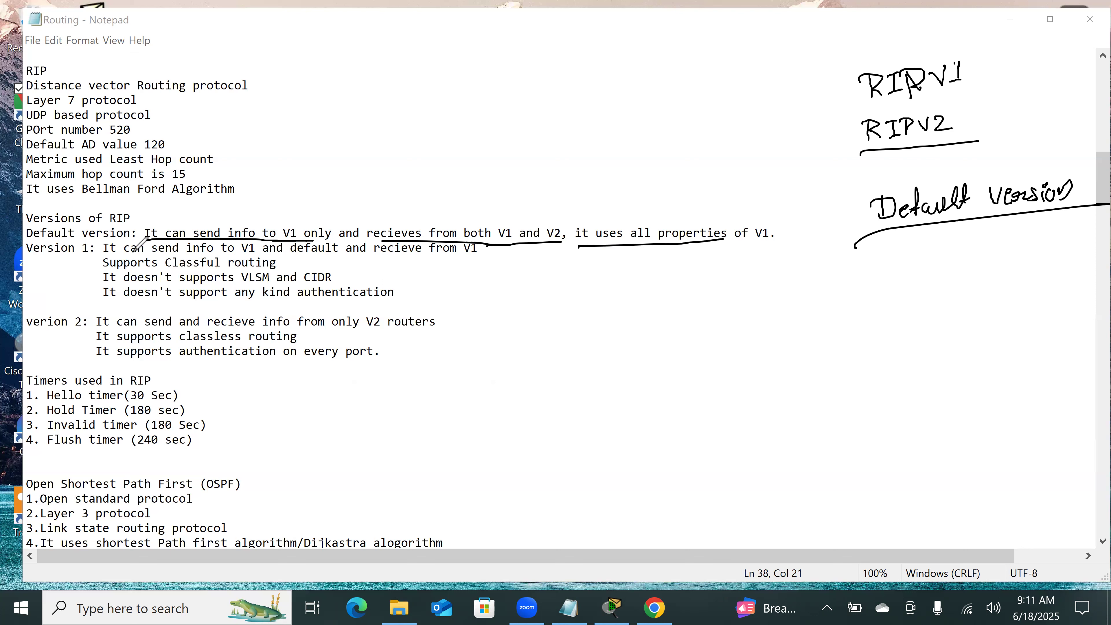
Step: Underline Version 1's send and receive rules, its classful routing support, and its lack of authentication support
{"action": "left_click_drag", "start_coordinate": [106, 259], "coordinate": [336, 255]}
{"action": "left_click", "coordinate": [390, 259]}
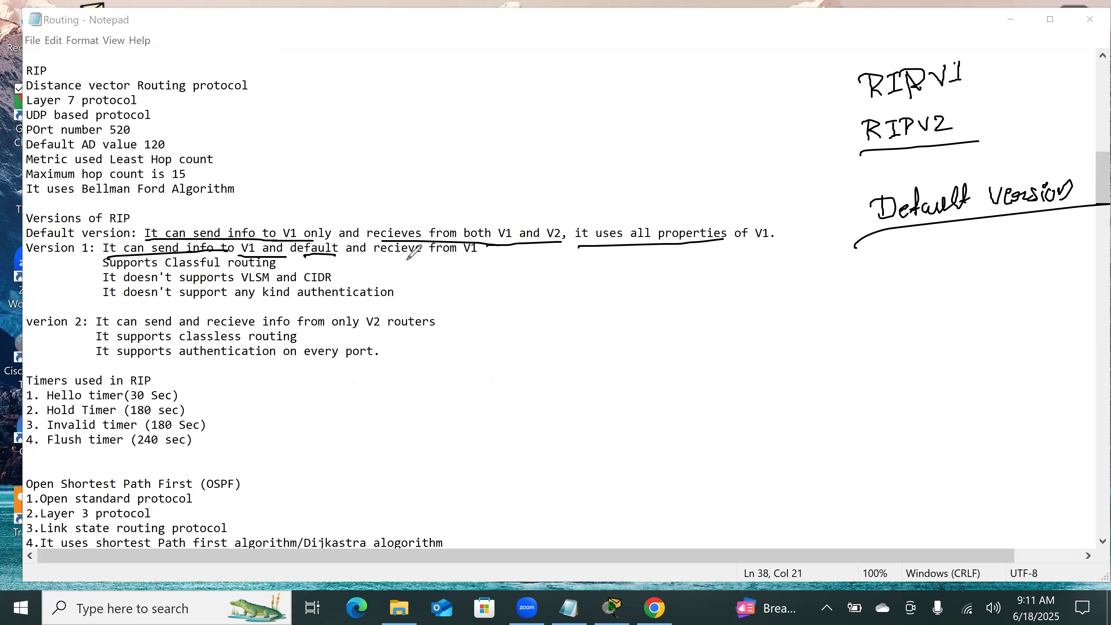
{"action": "left_click_drag", "start_coordinate": [390, 260], "coordinate": [483, 257]}
{"action": "left_click_drag", "start_coordinate": [105, 270], "coordinate": [243, 272]}
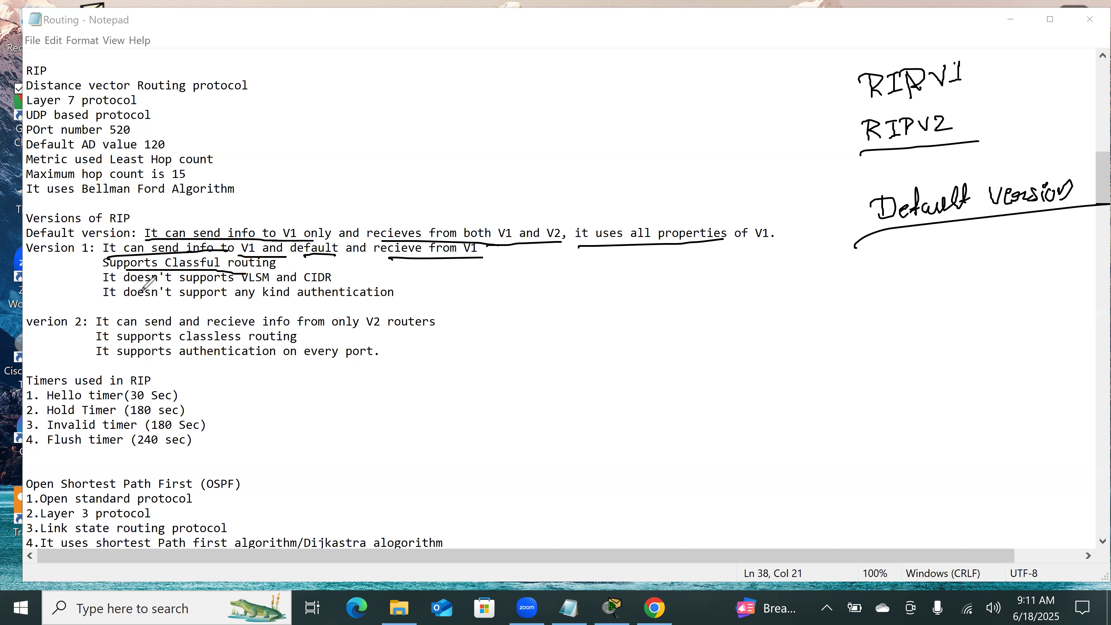
{"action": "left_click_drag", "start_coordinate": [106, 306], "coordinate": [270, 301]}
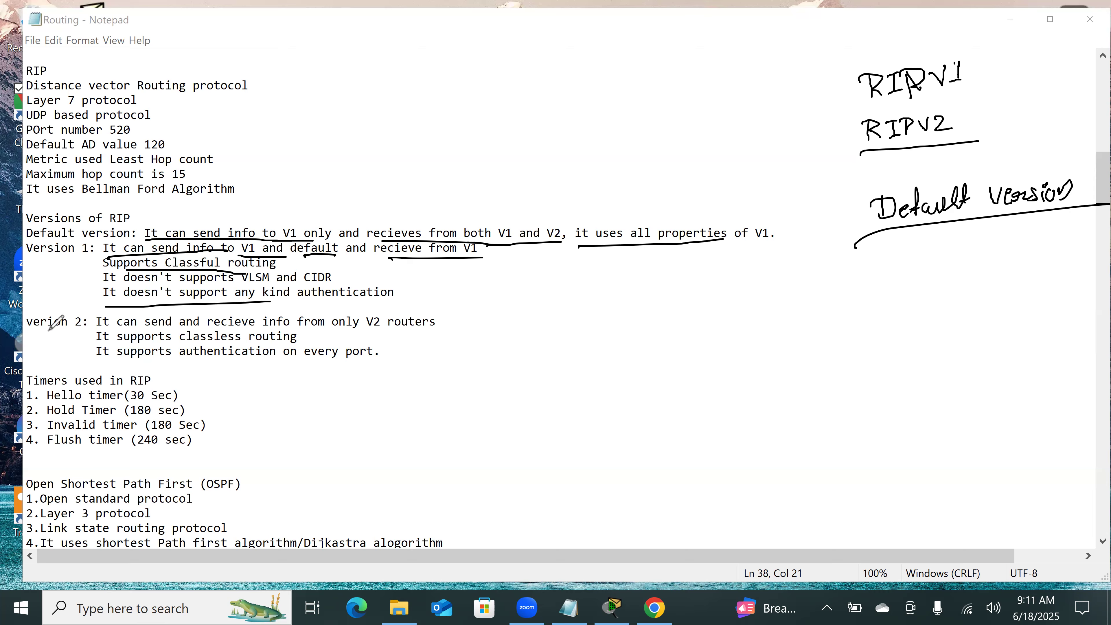
Step: Underline version 2's send/receive rule, classless routing and per-port authentication, and emphasise "authentication" under Version 1 for comparison
{"action": "left_click_drag", "start_coordinate": [30, 333], "coordinate": [411, 334]}
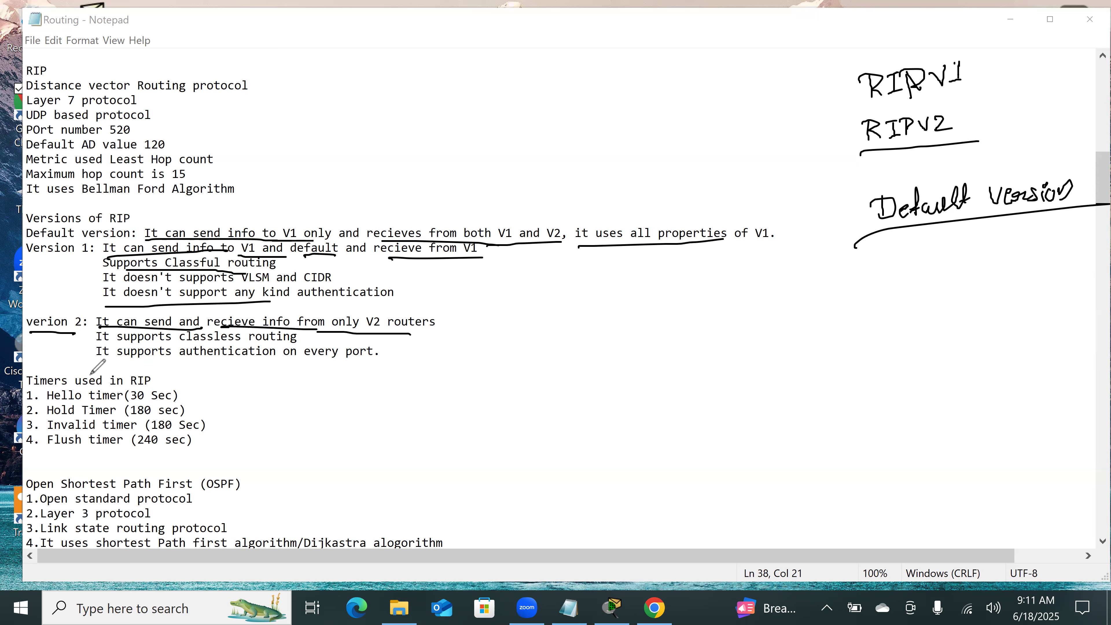
{"action": "left_click_drag", "start_coordinate": [115, 345], "coordinate": [241, 340]}
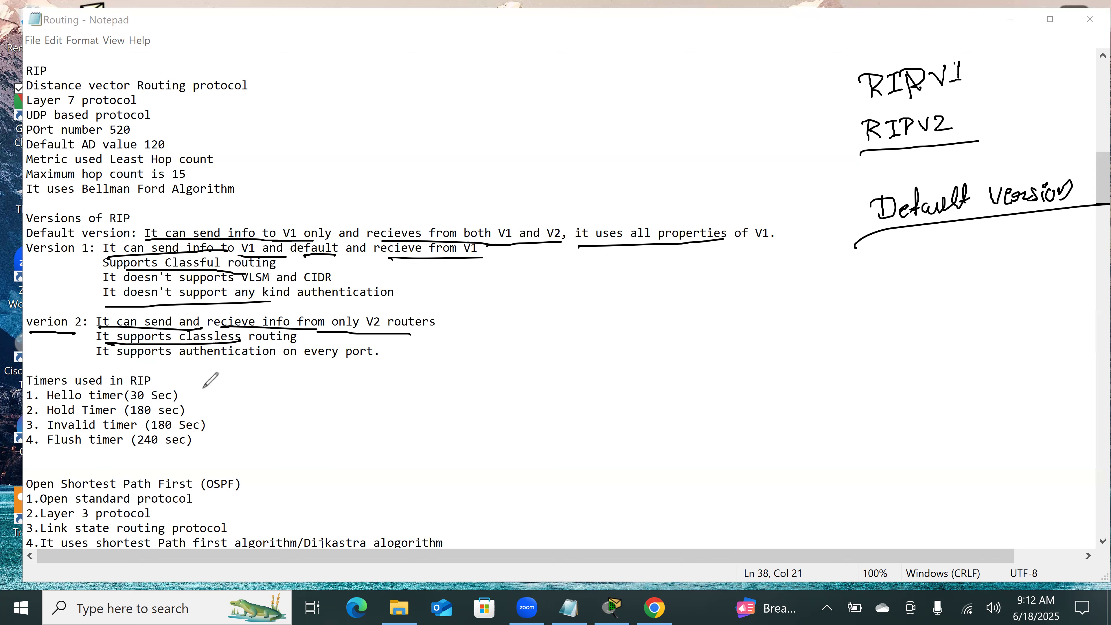
{"action": "mouse_move", "coordinate": [175, 360]}
{"action": "left_mouse_down"}
{"action": "mouse_move", "coordinate": [350, 364]}
{"action": "mouse_move", "coordinate": [332, 367]}
{"action": "left_mouse_up"}
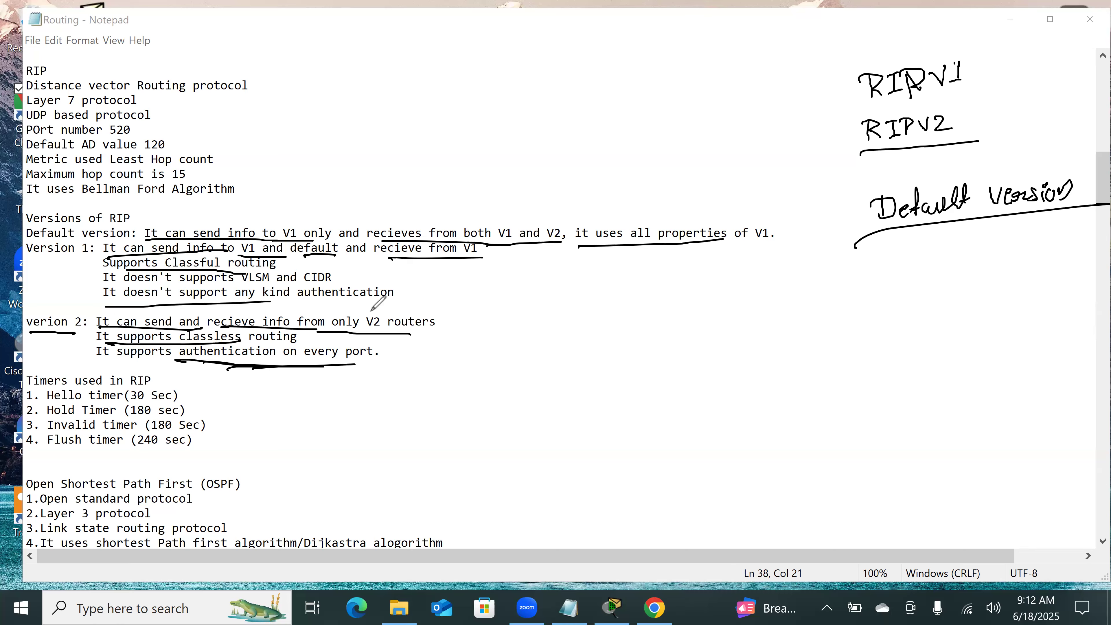
{"action": "left_click_drag", "start_coordinate": [292, 301], "coordinate": [396, 300]}
{"action": "left_click_drag", "start_coordinate": [148, 362], "coordinate": [268, 351]}
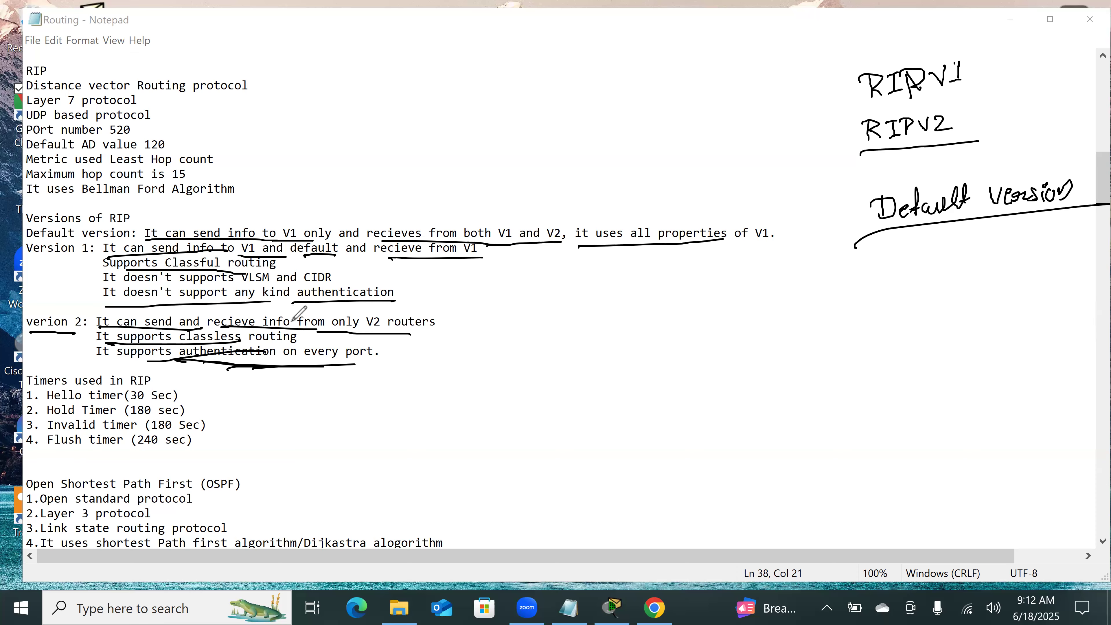
Step: Clear the drawings, tick the Hello timer in the RIP timers list, and handwrite an underlined "30 sec"
{"action": "left_click", "coordinate": [555, 49]}
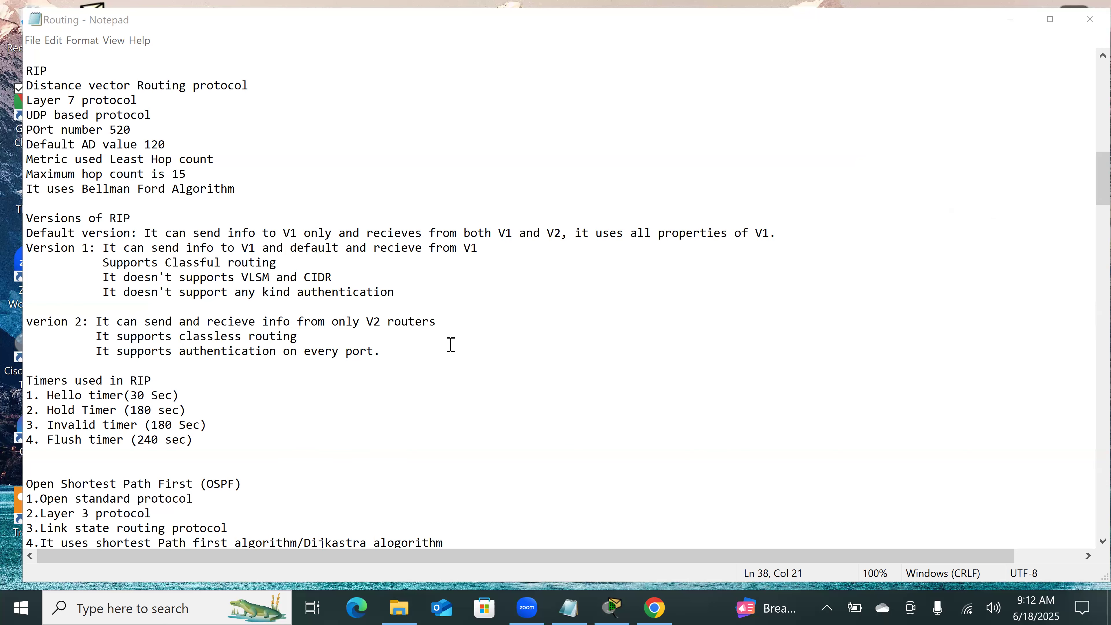
{"action": "scroll", "coordinate": [450, 345], "scroll_direction": "down", "scroll_amount": 2}
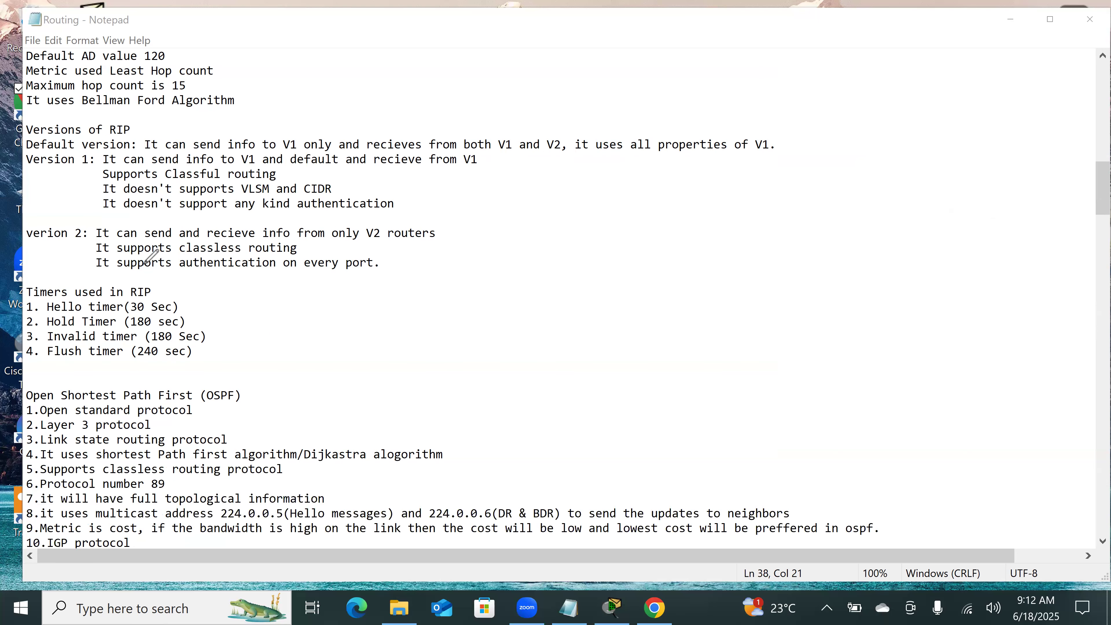
{"action": "left_click_drag", "start_coordinate": [186, 305], "coordinate": [225, 289]}
{"action": "left_click", "coordinate": [873, 170]}
{"action": "mouse_move", "coordinate": [870, 168]}
{"action": "left_mouse_down"}
{"action": "mouse_move", "coordinate": [872, 187]}
{"action": "mouse_move", "coordinate": [891, 167]}
{"action": "mouse_move", "coordinate": [946, 172]}
{"action": "left_mouse_up"}
{"action": "left_click_drag", "start_coordinate": [842, 218], "coordinate": [980, 177]}
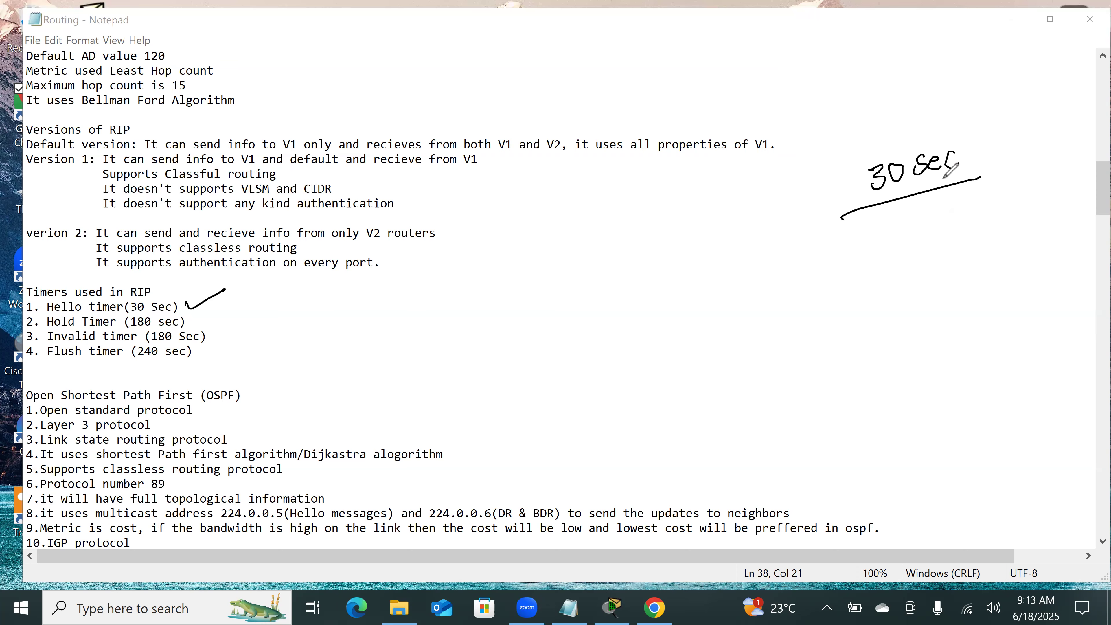
Step: Underline Hold Timer and sketch router R1 linked to a second router, crossing out the link near the second router
{"action": "left_click_drag", "start_coordinate": [42, 332], "coordinate": [131, 333]}
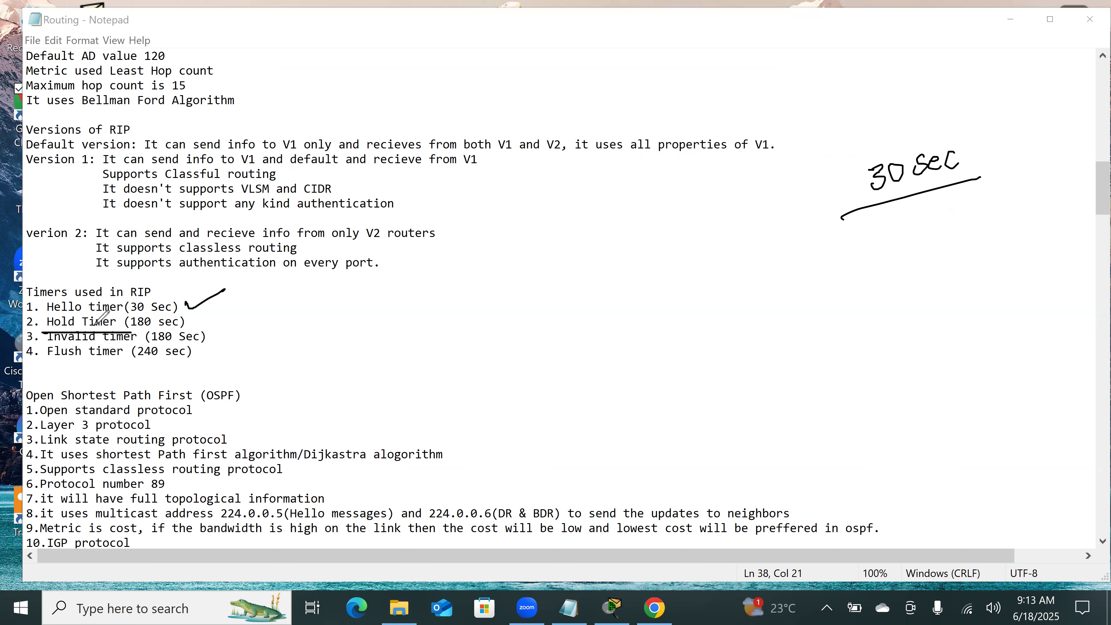
{"action": "mouse_move", "coordinate": [588, 277]}
{"action": "left_mouse_down"}
{"action": "mouse_move", "coordinate": [598, 334]}
{"action": "mouse_move", "coordinate": [622, 311]}
{"action": "mouse_move", "coordinate": [601, 303]}
{"action": "left_mouse_up"}
{"action": "left_click_drag", "start_coordinate": [592, 292], "coordinate": [598, 320]}
{"action": "mouse_move", "coordinate": [557, 251]}
{"action": "left_mouse_down"}
{"action": "mouse_move", "coordinate": [572, 271]}
{"action": "mouse_move", "coordinate": [611, 265]}
{"action": "left_mouse_up"}
{"action": "left_click_drag", "start_coordinate": [613, 310], "coordinate": [999, 290]}
{"action": "left_click_drag", "start_coordinate": [962, 256], "coordinate": [999, 291]}
{"action": "mouse_move", "coordinate": [935, 281]}
{"action": "left_mouse_down"}
{"action": "mouse_move", "coordinate": [955, 280]}
{"action": "mouse_move", "coordinate": [950, 300]}
{"action": "left_mouse_up"}
{"action": "mouse_move", "coordinate": [944, 212]}
{"action": "left_mouse_down"}
{"action": "mouse_move", "coordinate": [948, 240]}
{"action": "mouse_move", "coordinate": [977, 237]}
{"action": "left_mouse_up"}
{"action": "mouse_move", "coordinate": [872, 276]}
{"action": "left_mouse_down"}
{"action": "mouse_move", "coordinate": [910, 300]}
{"action": "mouse_move", "coordinate": [868, 314]}
{"action": "left_mouse_up"}
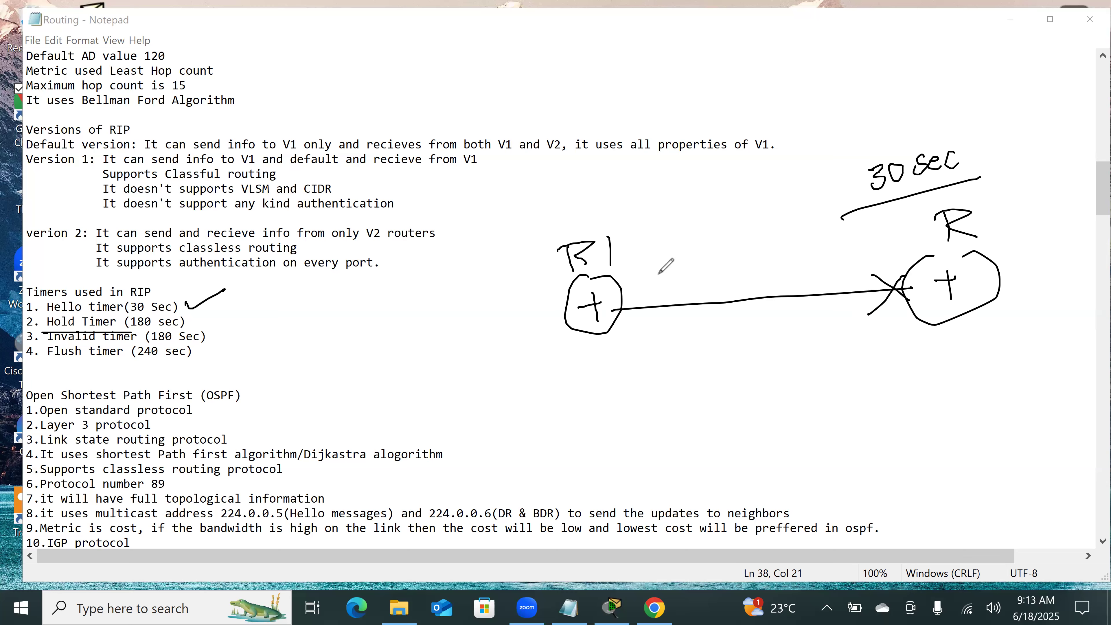
Step: Add a third router R3 linked to R1, complete the second router's label as R2, and mark an X below R1
{"action": "mouse_move", "coordinate": [561, 309]}
{"action": "left_mouse_down"}
{"action": "mouse_move", "coordinate": [420, 341]}
{"action": "mouse_move", "coordinate": [424, 359]}
{"action": "mouse_move", "coordinate": [379, 331]}
{"action": "mouse_move", "coordinate": [378, 367]}
{"action": "left_mouse_up"}
{"action": "left_click_drag", "start_coordinate": [355, 359], "coordinate": [384, 354]}
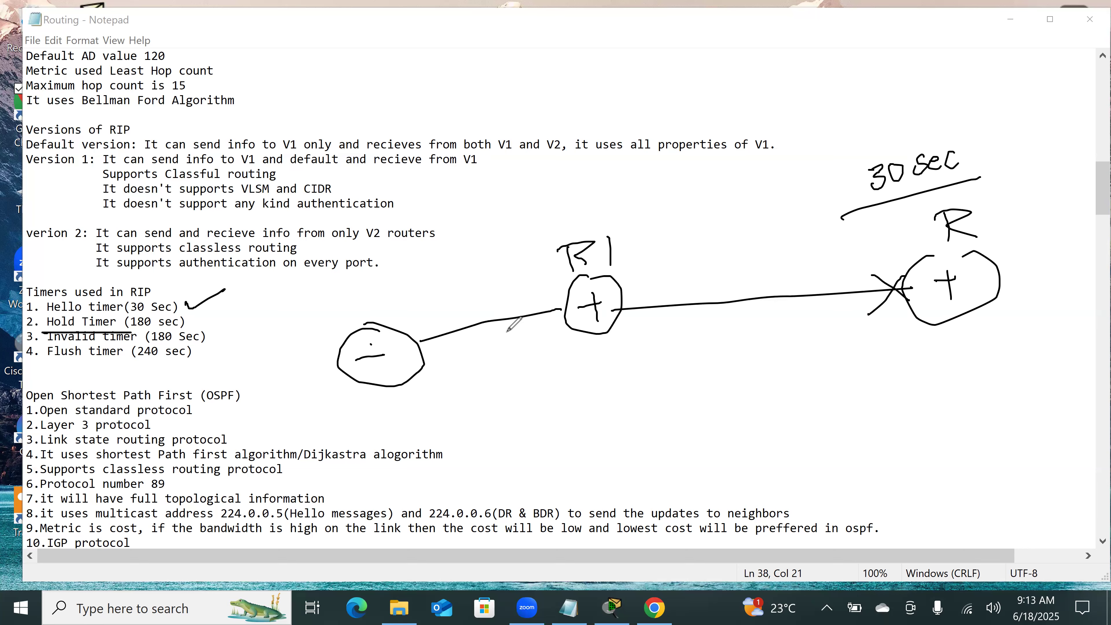
{"action": "mouse_move", "coordinate": [985, 213]}
{"action": "left_mouse_down"}
{"action": "mouse_move", "coordinate": [984, 229]}
{"action": "mouse_move", "coordinate": [1002, 220]}
{"action": "left_mouse_up"}
{"action": "mouse_move", "coordinate": [349, 289]}
{"action": "left_mouse_down"}
{"action": "mouse_move", "coordinate": [350, 309]}
{"action": "mouse_move", "coordinate": [387, 289]}
{"action": "mouse_move", "coordinate": [373, 300]}
{"action": "left_mouse_up"}
{"action": "left_click_drag", "start_coordinate": [599, 347], "coordinate": [616, 359]}
{"action": "left_click_drag", "start_coordinate": [614, 340], "coordinate": [599, 361]}
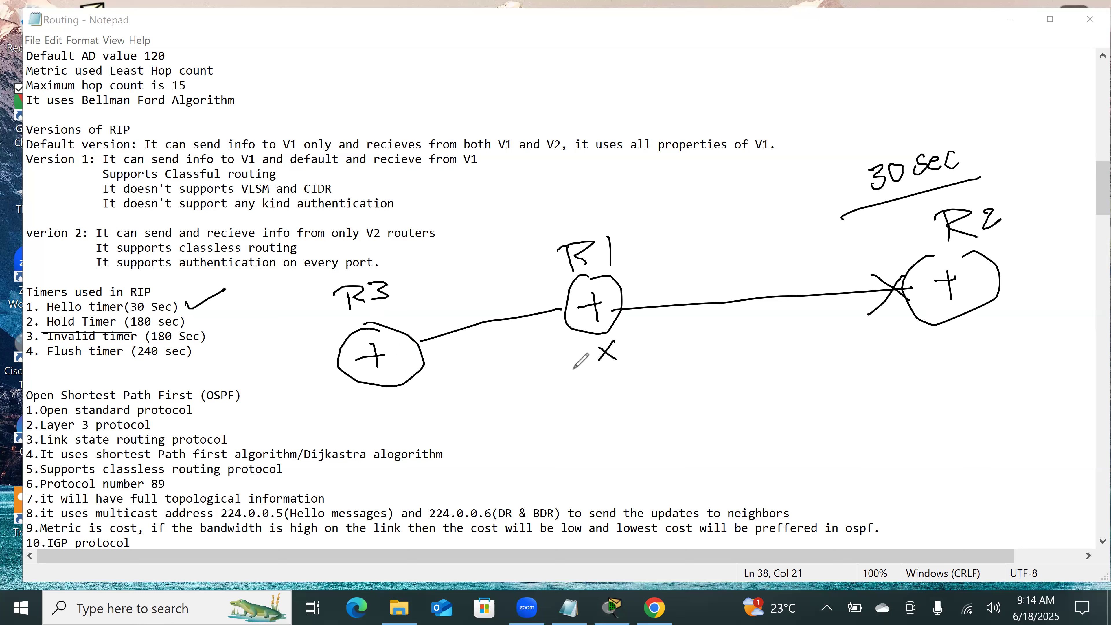
Step: Underline the R2 and R3 labels in the sketch, and underline Flush timer and its 240 sec value
{"action": "left_click_drag", "start_coordinate": [379, 327], "coordinate": [356, 329]}
{"action": "left_click_drag", "start_coordinate": [935, 255], "coordinate": [1030, 242]}
{"action": "left_click", "coordinate": [352, 320]}
{"action": "left_click_drag", "start_coordinate": [347, 319], "coordinate": [409, 301]}
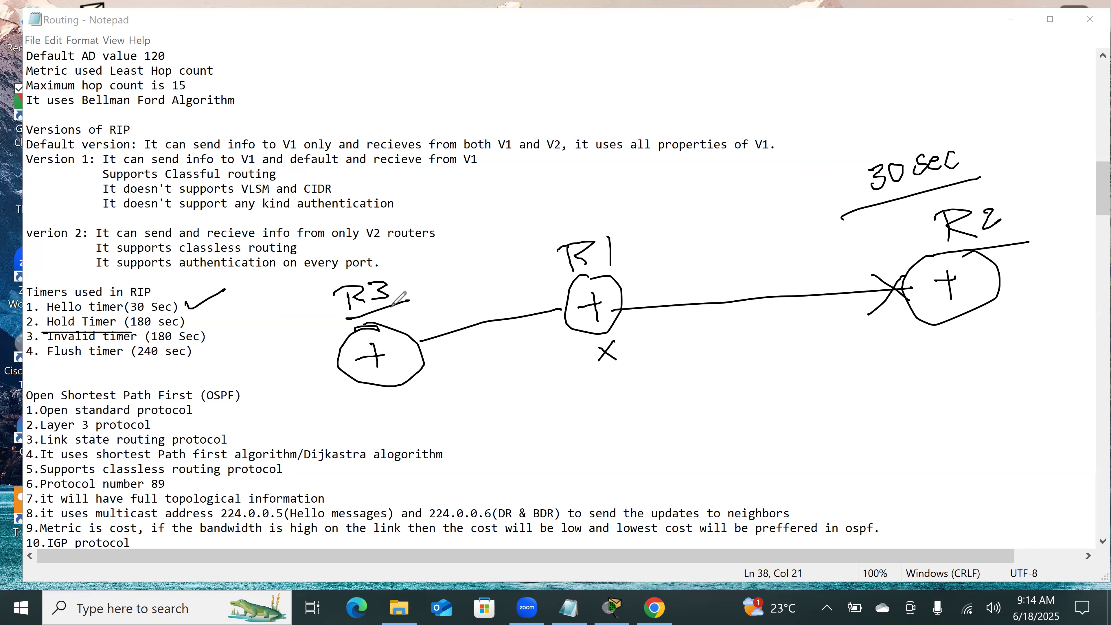
{"action": "left_click_drag", "start_coordinate": [135, 361], "coordinate": [190, 359]}
{"action": "left_click_drag", "start_coordinate": [47, 366], "coordinate": [123, 364]}
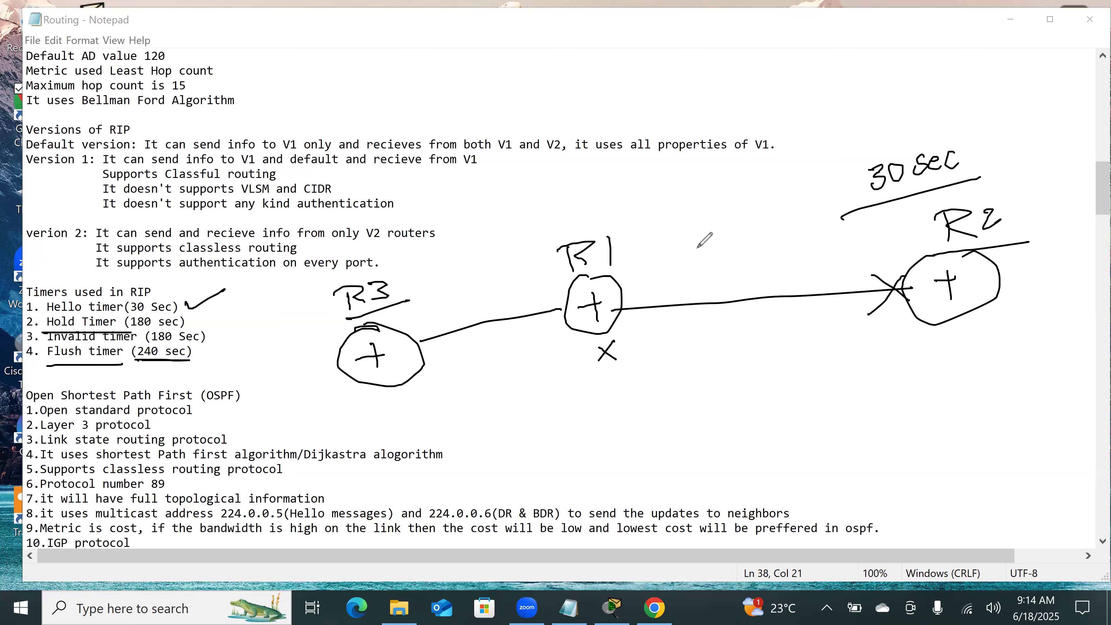
{"action": "left_click_drag", "start_coordinate": [947, 244], "coordinate": [1034, 237]}
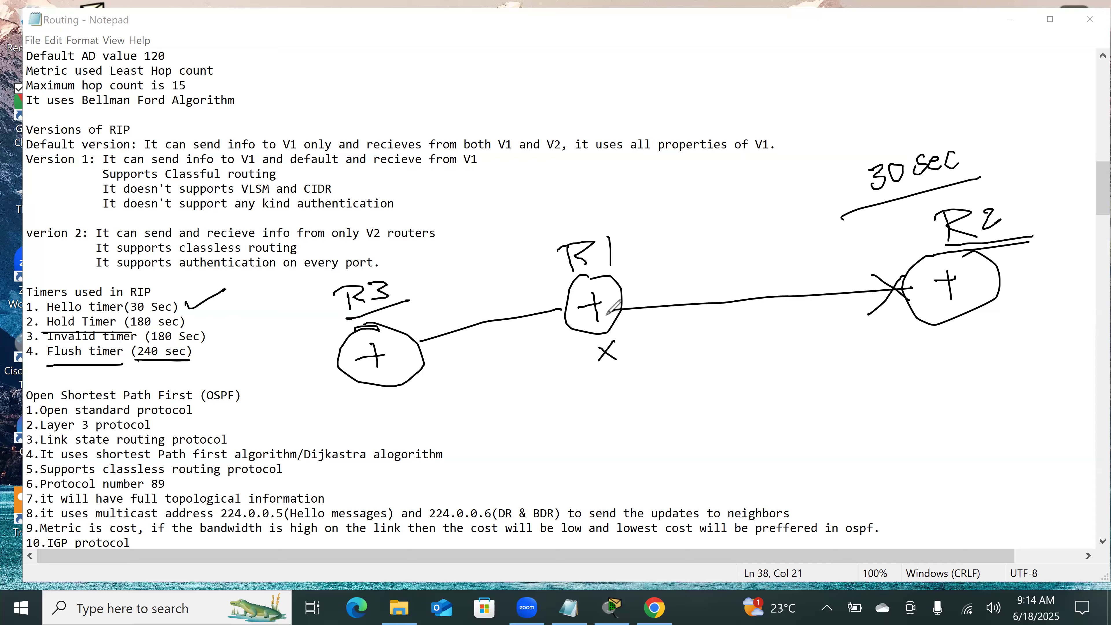
Step: Underline the R3 and R1 labels in the sketch, re-mark the 240 sec value, and draw an X beside R3
{"action": "mouse_move", "coordinate": [343, 319]}
{"action": "left_mouse_down"}
{"action": "mouse_move", "coordinate": [441, 303]}
{"action": "mouse_move", "coordinate": [422, 303]}
{"action": "left_mouse_up"}
{"action": "left_click", "coordinate": [550, 283]}
{"action": "left_click_drag", "start_coordinate": [550, 283], "coordinate": [661, 265]}
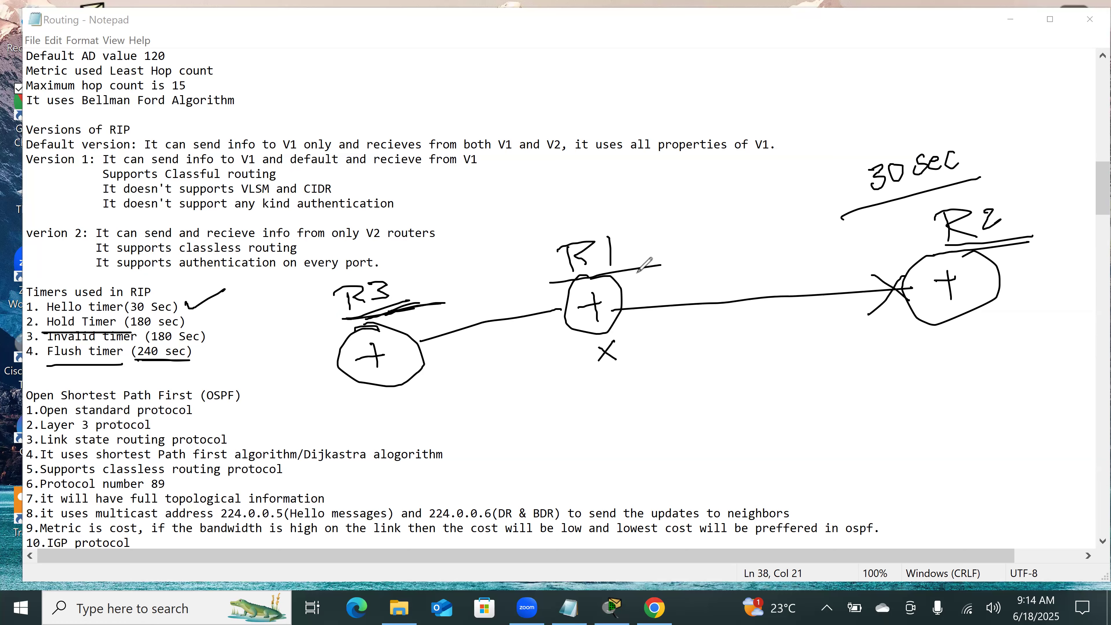
{"action": "left_click", "coordinate": [134, 360]}
{"action": "left_click_drag", "start_coordinate": [433, 274], "coordinate": [492, 285]}
{"action": "left_click_drag", "start_coordinate": [490, 255], "coordinate": [453, 302]}
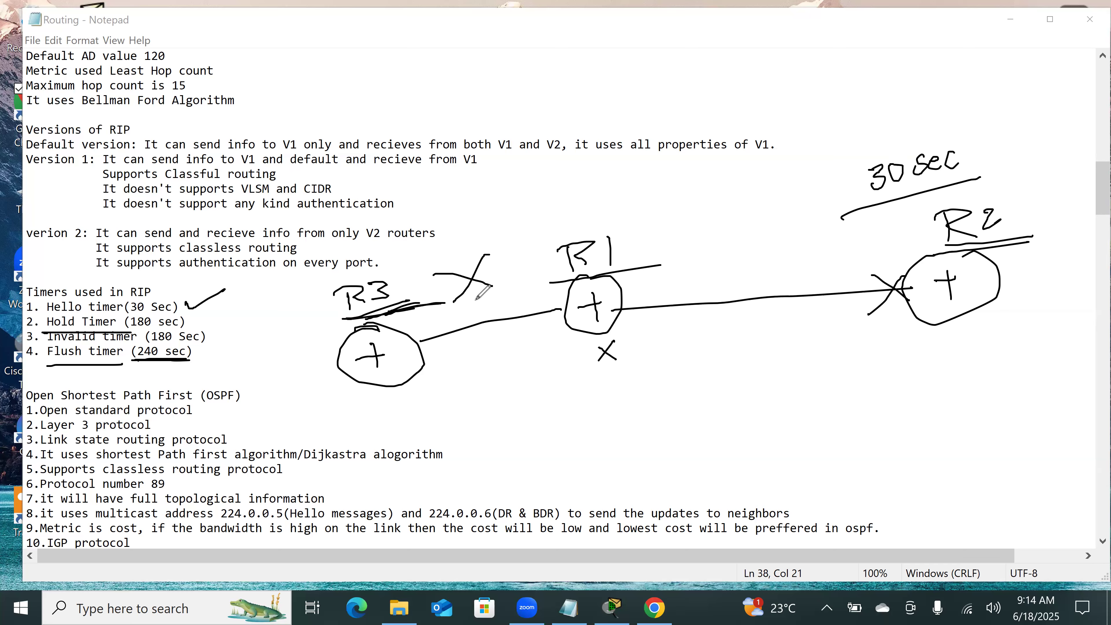
Step: Underline the R2 label and Flush timer again, and clear all drawings from the notes
{"action": "mouse_move", "coordinate": [951, 248]}
{"action": "left_mouse_down"}
{"action": "mouse_move", "coordinate": [1066, 233]}
{"action": "mouse_move", "coordinate": [1044, 236]}
{"action": "left_mouse_up"}
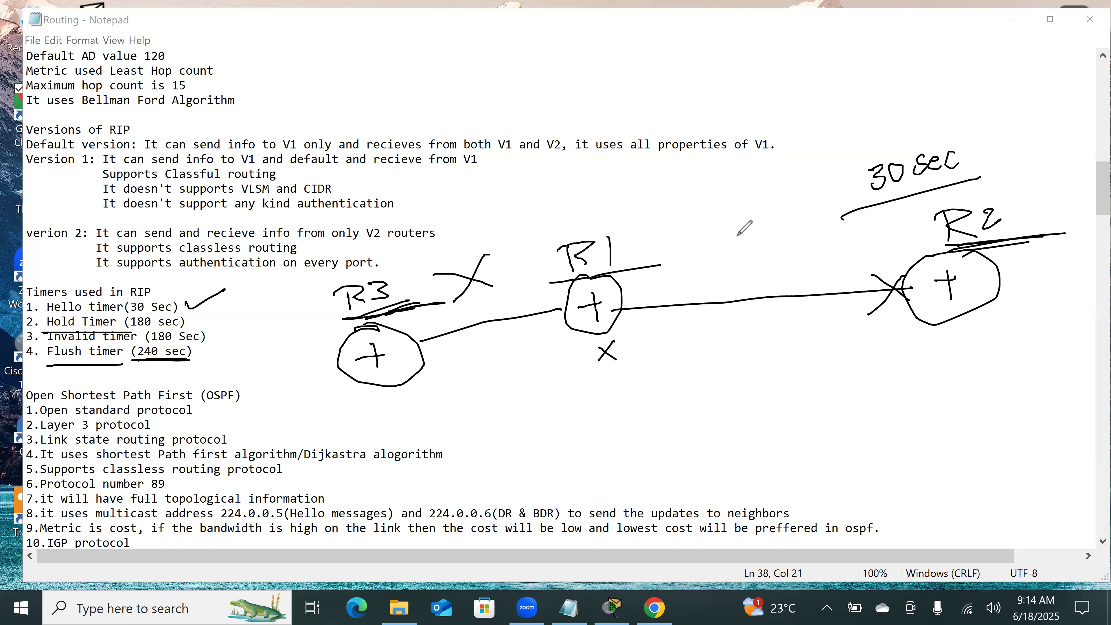
{"action": "left_click_drag", "start_coordinate": [47, 366], "coordinate": [125, 365]}
{"action": "left_click", "coordinate": [896, 60]}
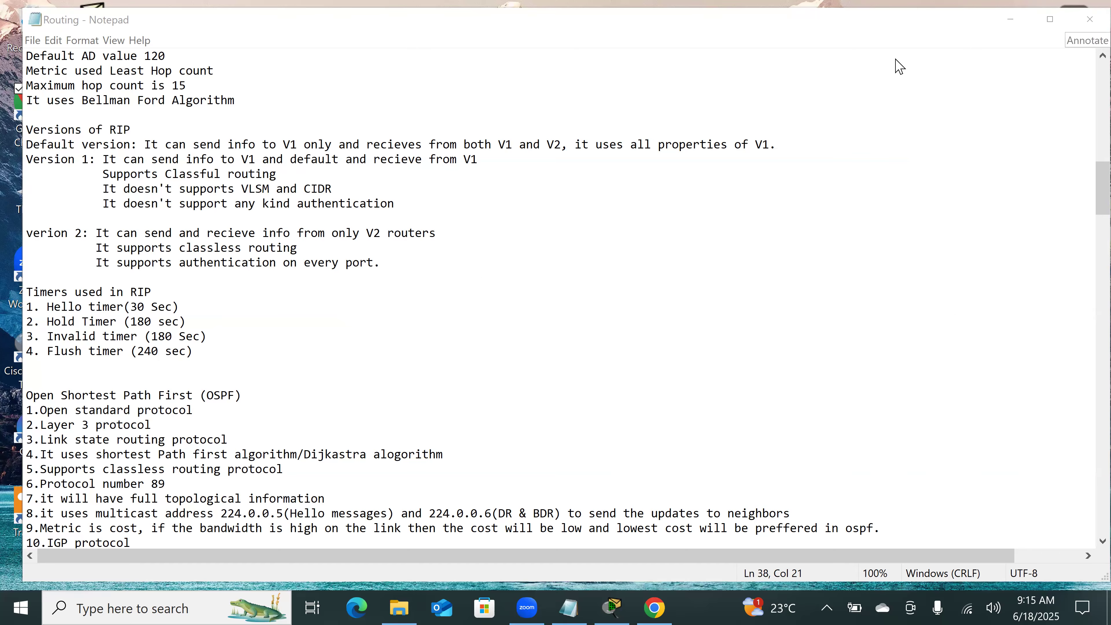
Step: Switch to Cisco Packet Tracer and enter privileged EXEC mode in Router3's command line with en
{"action": "left_click", "coordinate": [1005, 24]}
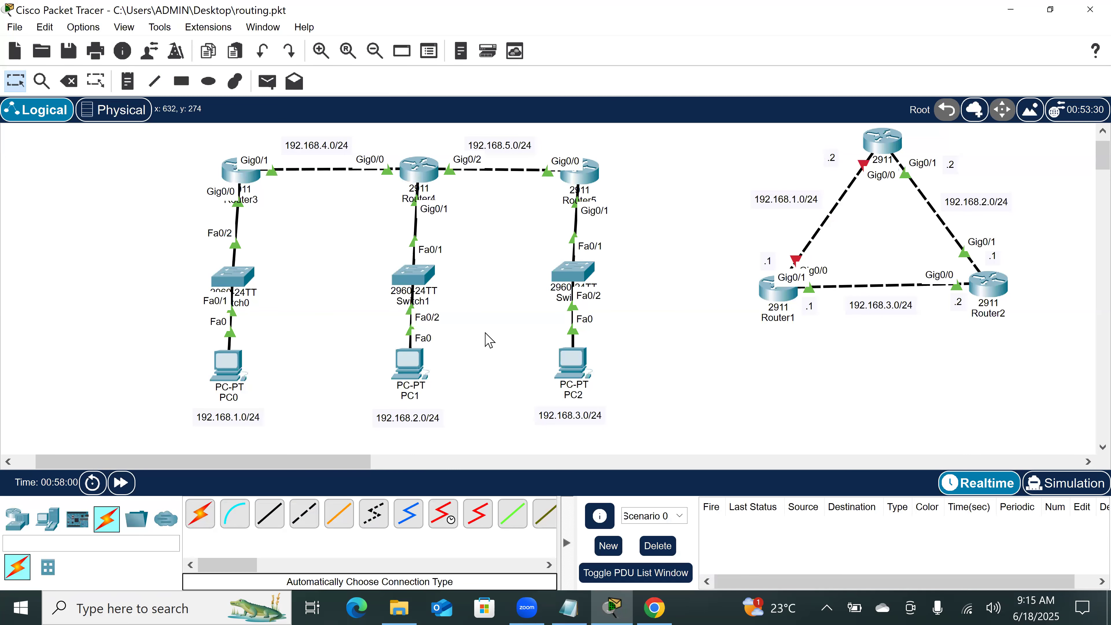
{"action": "left_click", "coordinate": [230, 173]}
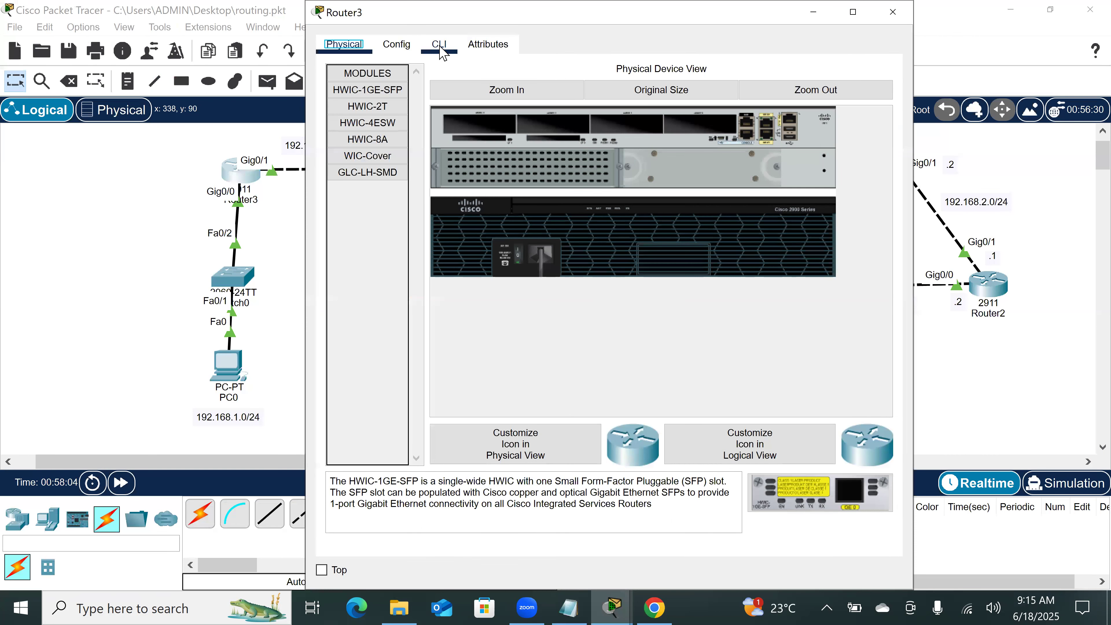
{"action": "left_click", "coordinate": [443, 52]}
{"action": "left_click", "coordinate": [541, 496]}
{"action": "key", "text": "Return"}
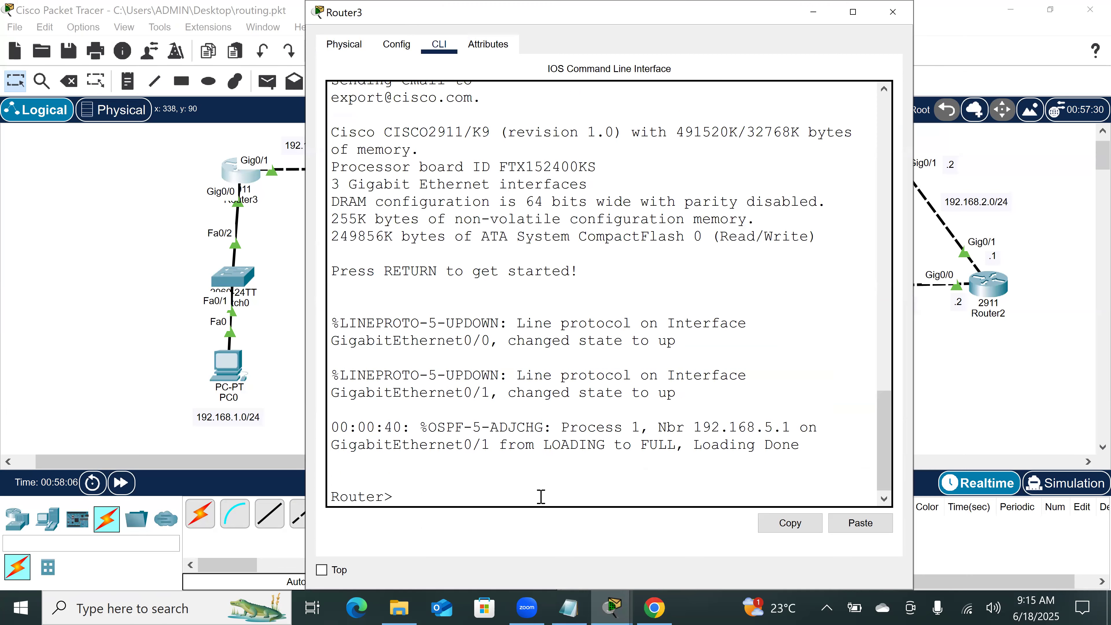
{"action": "key", "text": "Return"}
{"action": "key", "text": "Return"}
{"action": "key", "text": "Return"}
{"action": "type", "text": "en"}
{"action": "key", "text": "Return"}
{"action": "key", "text": "Return"}
{"action": "key", "text": "Return"}
{"action": "key", "text": "Return"}
Step: Display Router3's running configuration with show running-config and page through to its routing section
{"action": "type", "text": "sh"}
{"action": "key", "text": "Tab"}
{"action": "type", "text": "ri"}
{"action": "key", "text": "BackSpace"}
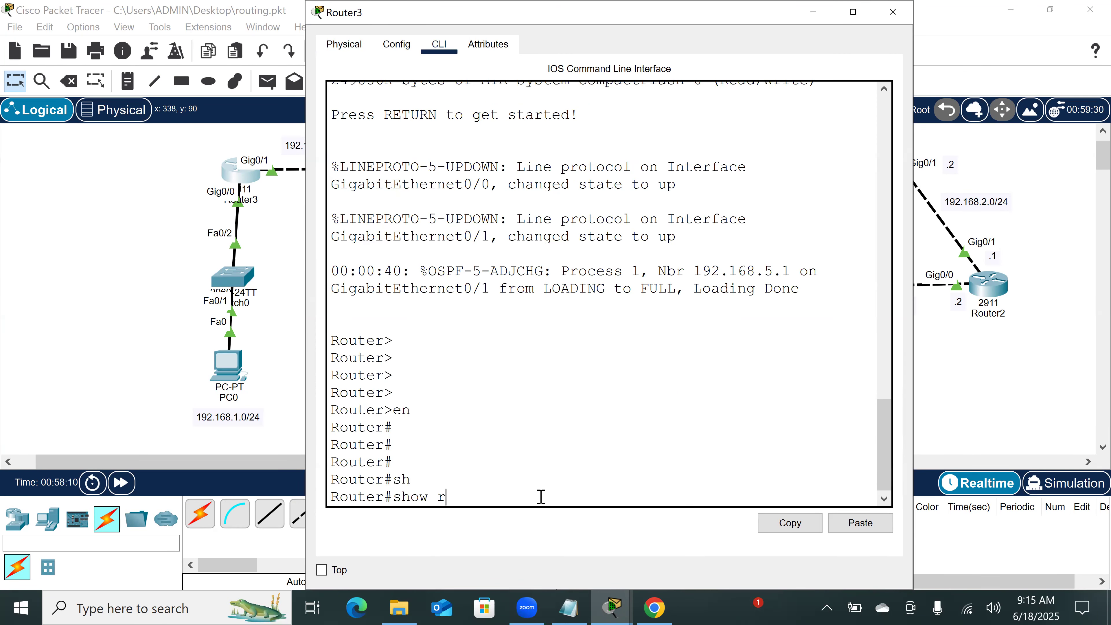
{"action": "type", "text": "unning-config"}
{"action": "key", "text": "Tab"}
{"action": "key", "text": "Return"}
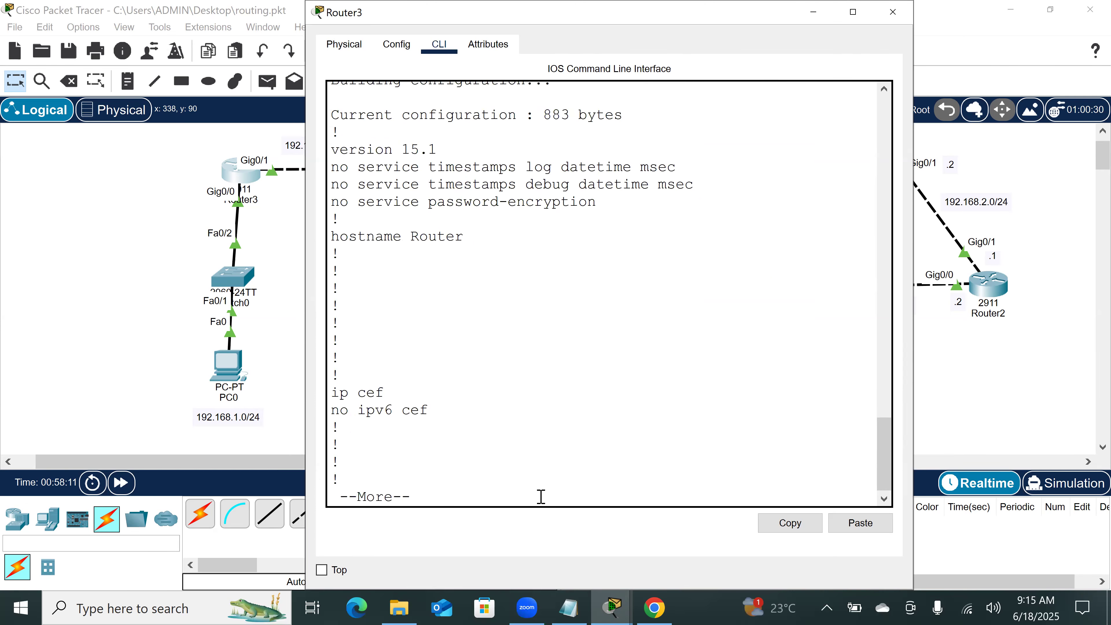
{"action": "key", "text": "Return"}
{"action": "key", "text": "Return"}
{"action": "key", "text": "Return"}
{"action": "key", "text": "Return"}
{"action": "key", "text": "Return"}
{"action": "key", "text": "Return"}
{"action": "key", "text": "Return"}
{"action": "key", "text": "Return"}
{"action": "key", "text": "Return"}
{"action": "key", "text": "space"}
{"action": "key", "text": "space"}
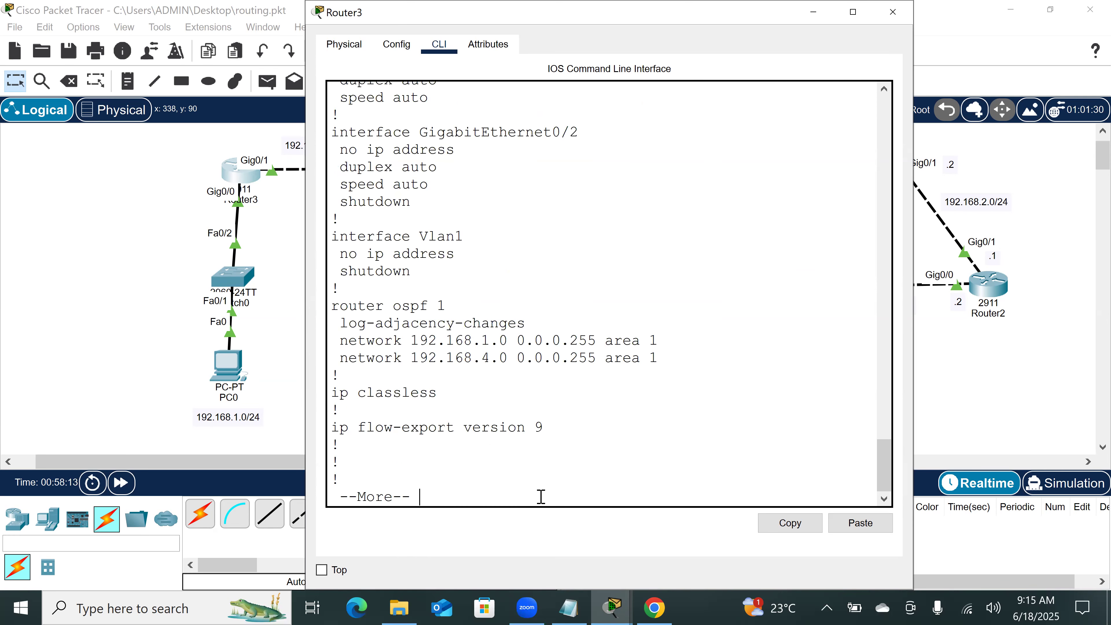
Step: Examine the interface and router ospf 1 sections of Router3's running configuration
{"action": "scroll", "coordinate": [504, 290], "scroll_direction": "up", "scroll_amount": 4}
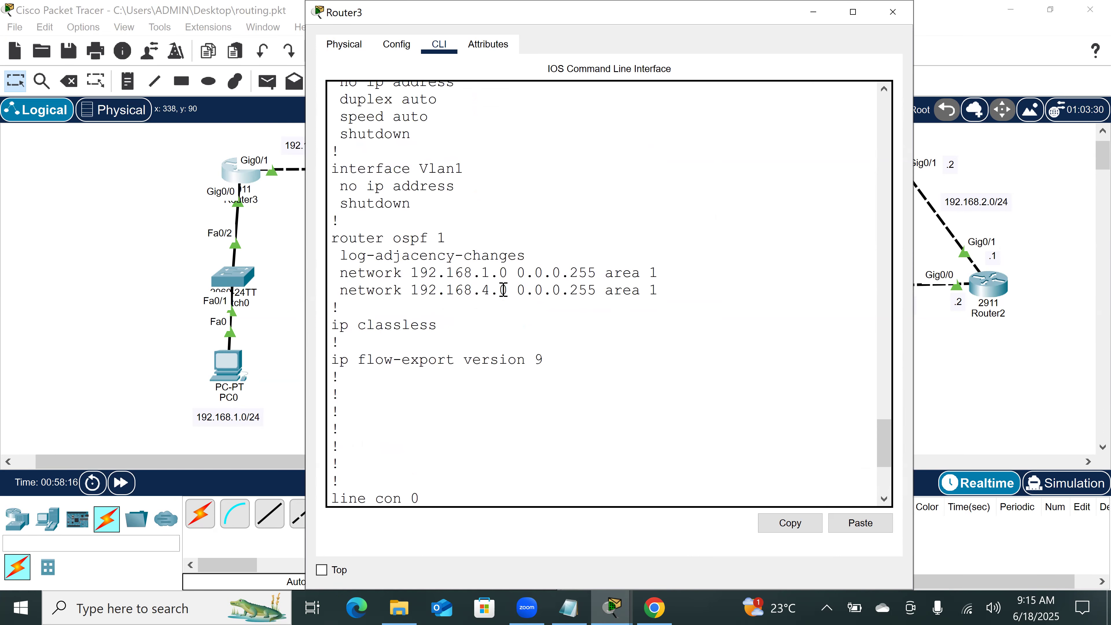
{"action": "scroll", "coordinate": [503, 289], "scroll_direction": "up", "scroll_amount": 1}
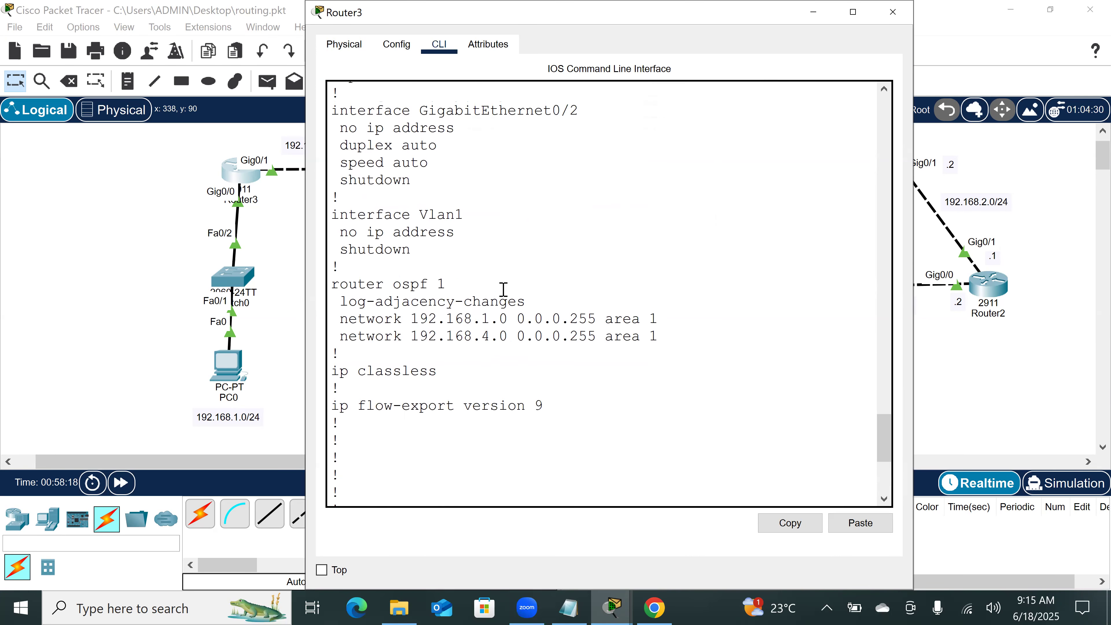
{"action": "scroll", "coordinate": [504, 290], "scroll_direction": "up", "scroll_amount": 1}
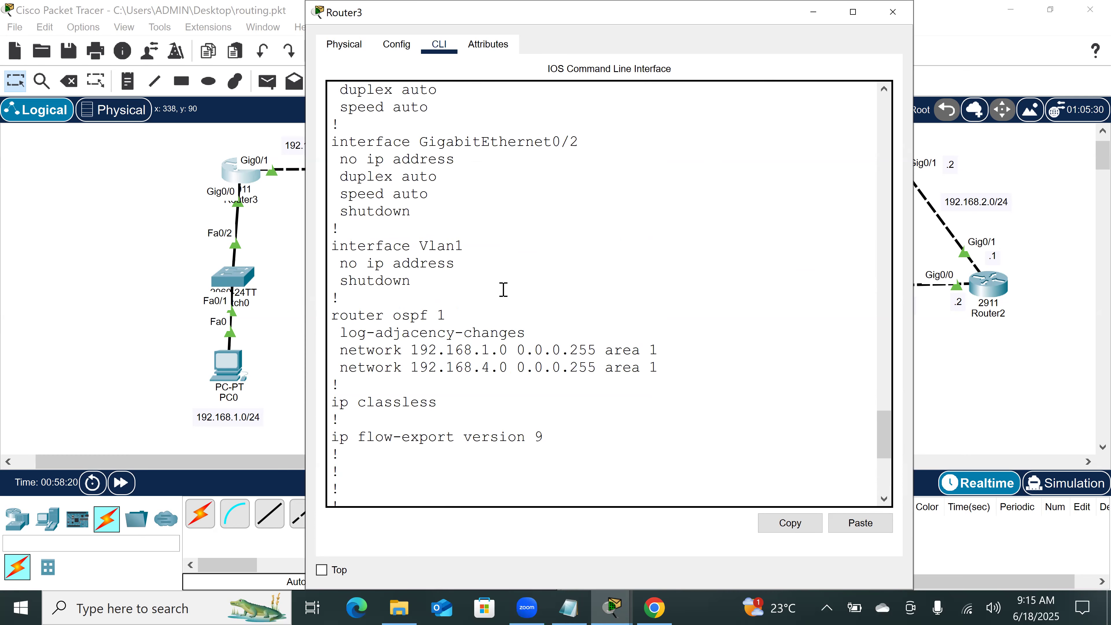
{"action": "scroll", "coordinate": [504, 290], "scroll_direction": "up", "scroll_amount": 12}
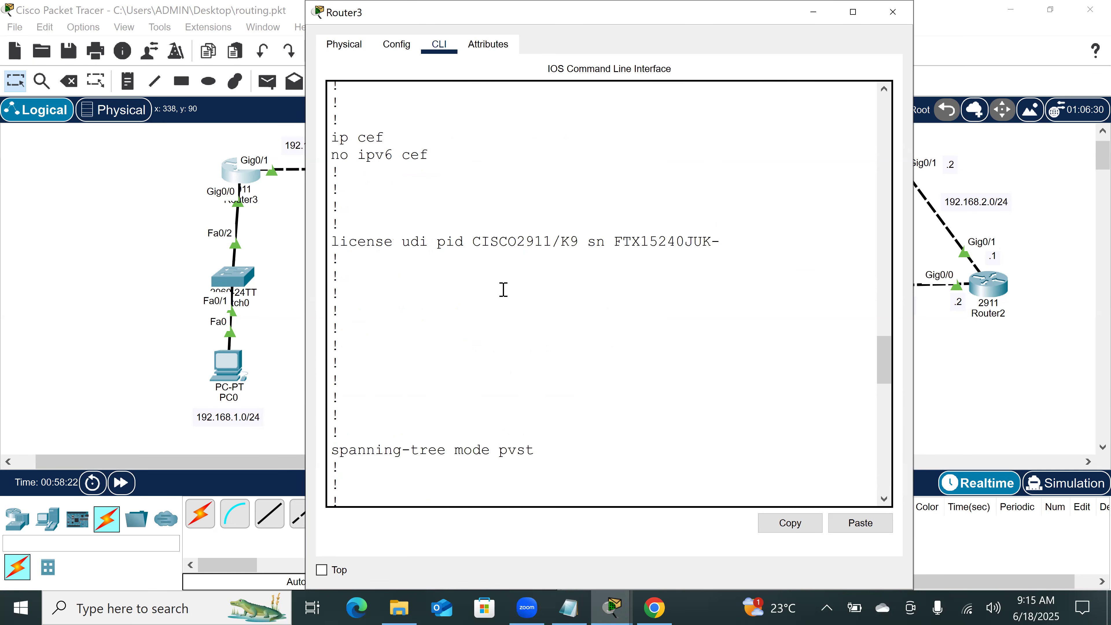
{"action": "scroll", "coordinate": [504, 290], "scroll_direction": "up", "scroll_amount": 6}
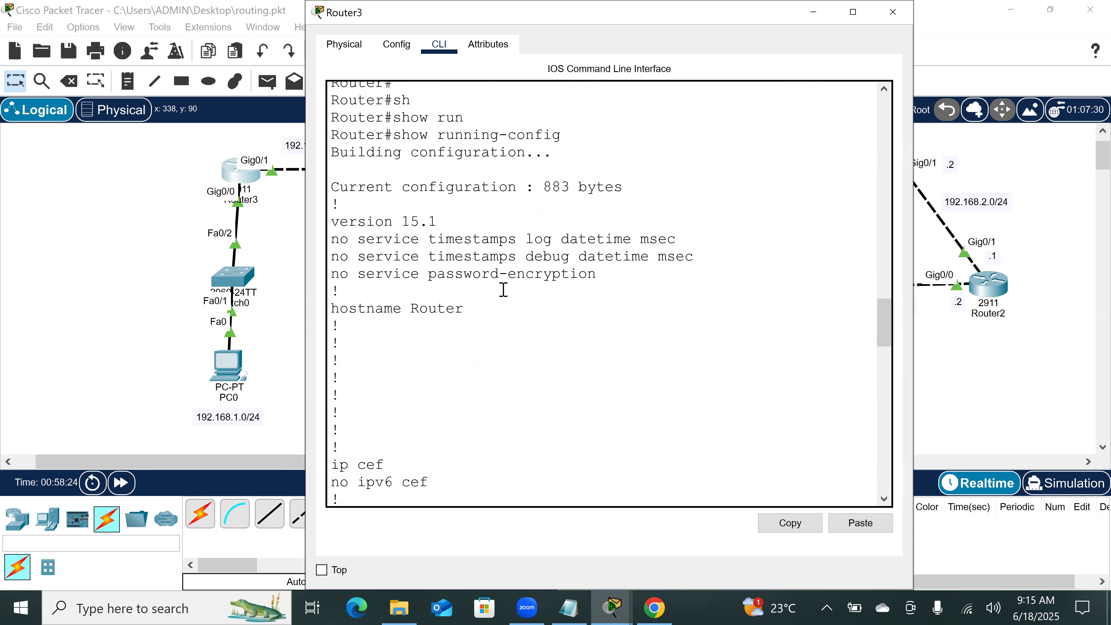
{"action": "scroll", "coordinate": [503, 290], "scroll_direction": "down", "scroll_amount": 10}
{"action": "scroll", "coordinate": [504, 289], "scroll_direction": "down", "scroll_amount": 10}
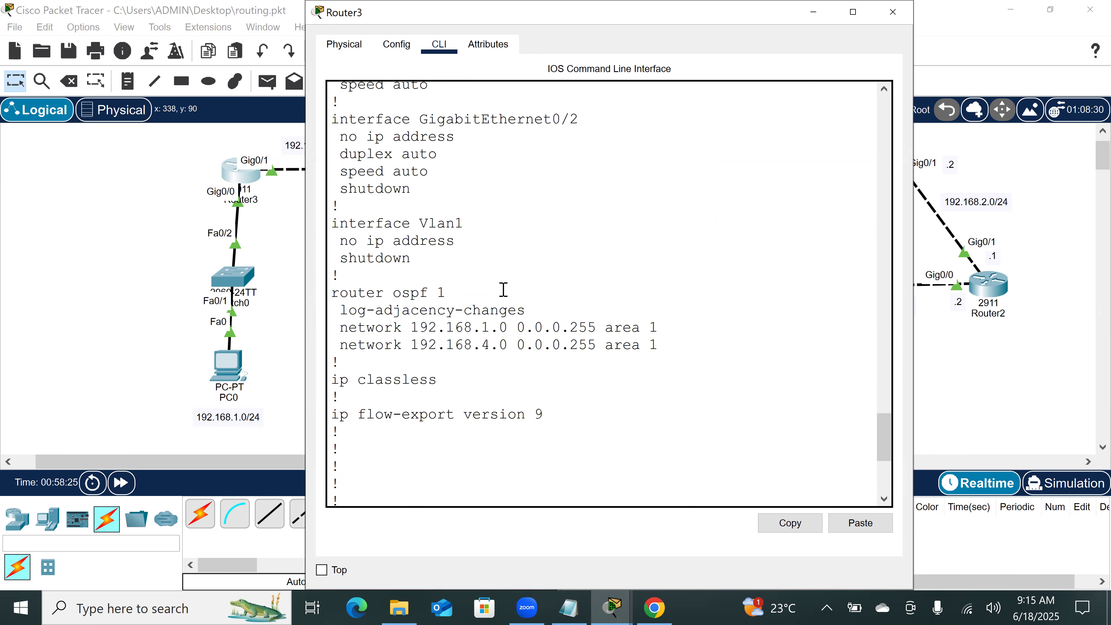
{"action": "scroll", "coordinate": [504, 289], "scroll_direction": "down", "scroll_amount": 4}
{"action": "scroll", "coordinate": [504, 289], "scroll_direction": "up", "scroll_amount": 3}
{"action": "scroll", "coordinate": [503, 290], "scroll_direction": "down", "scroll_amount": 3}
Step: Enter global configuration mode on Router3 and remove its OSPF process with no router ospf 1
{"action": "type", "text": "conf t"}
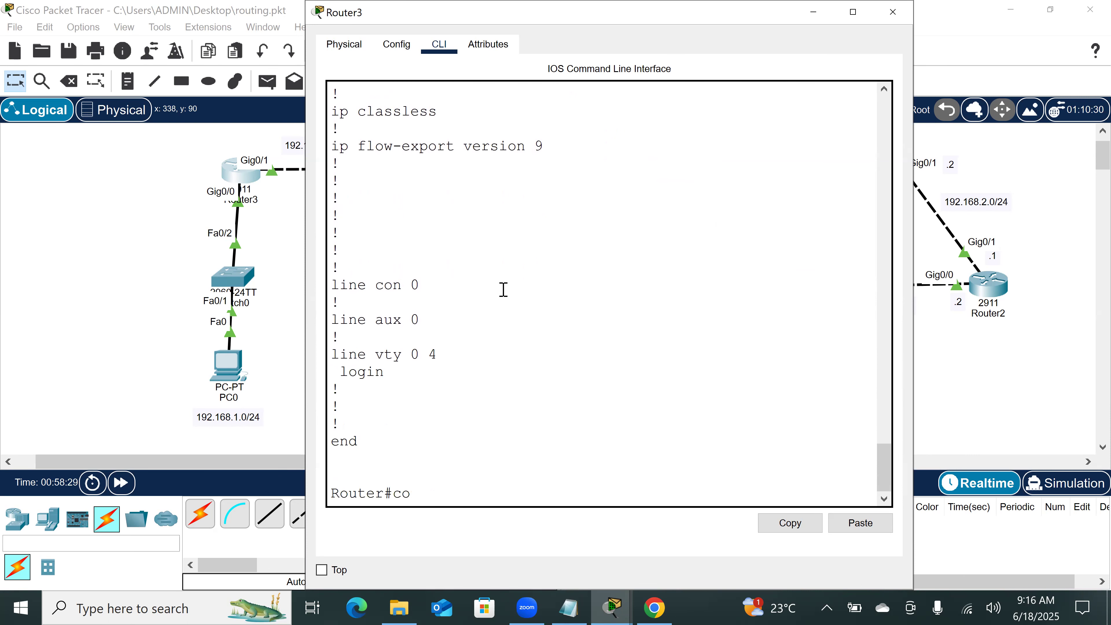
{"action": "key", "text": "Return"}
{"action": "key", "text": "Return"}
{"action": "key", "text": "Return"}
{"action": "key", "text": "Return"}
{"action": "type", "text": "no"}
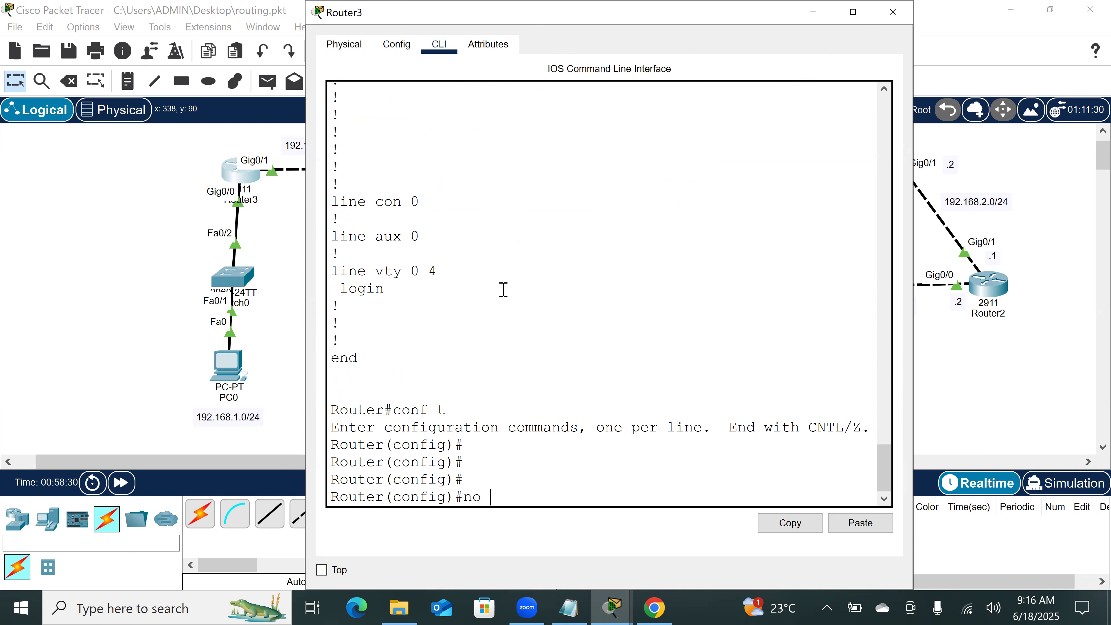
{"action": "type", "text": " rou"}
{"action": "key", "text": "Tab"}
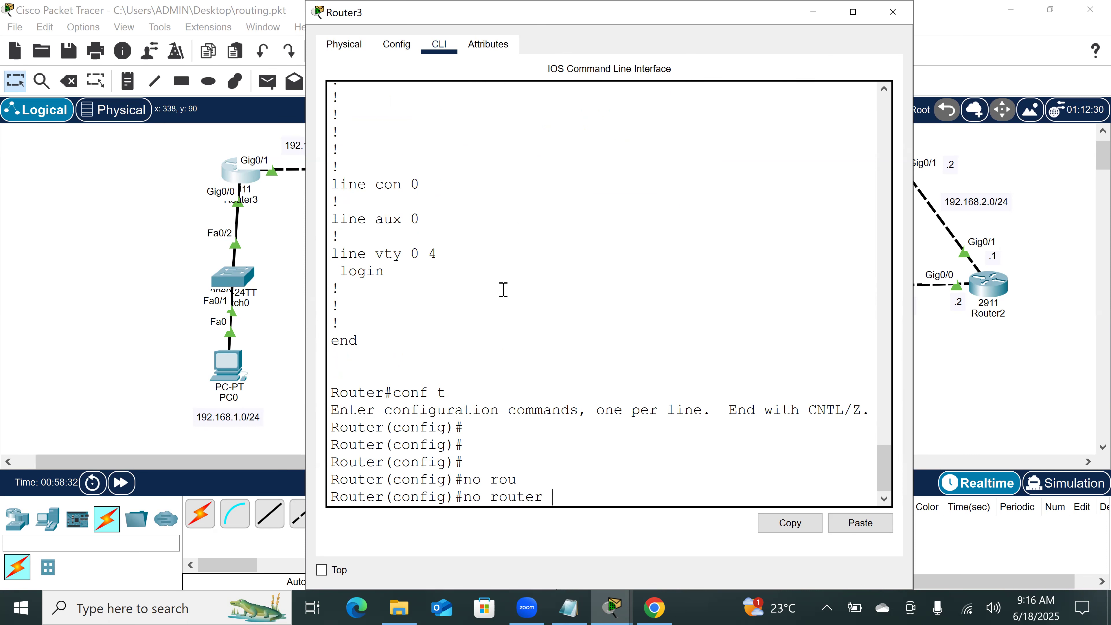
{"action": "type", "text": "os"}
{"action": "key", "text": "Tab"}
{"action": "type", "text": "1"}
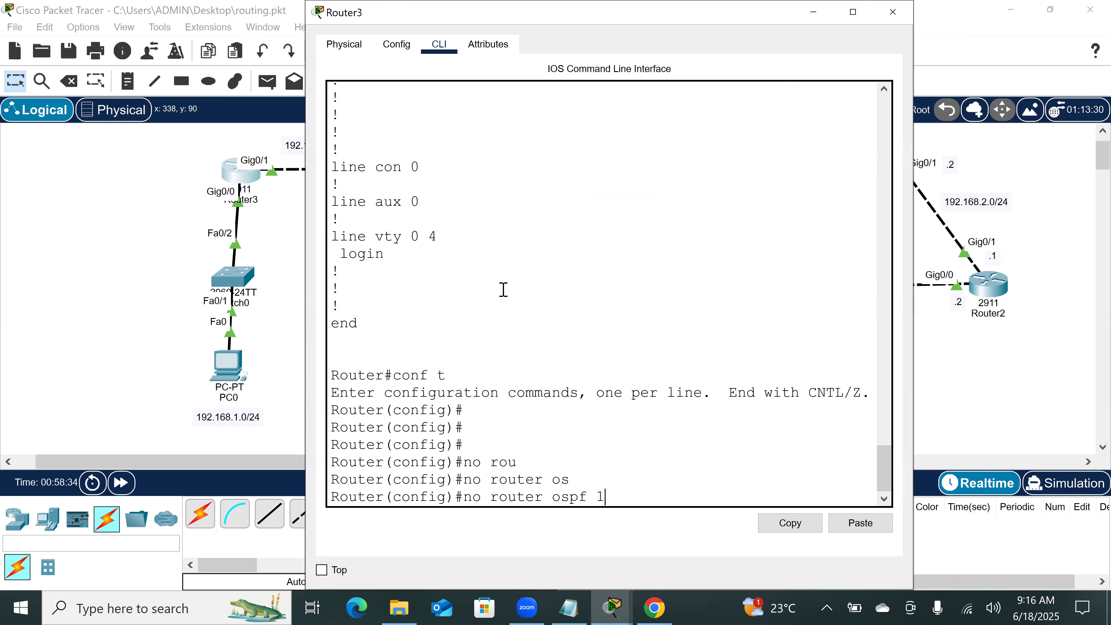
{"action": "key", "text": "Return"}
{"action": "key", "text": "Return"}
{"action": "key", "text": "Return"}
{"action": "key", "text": "Return"}
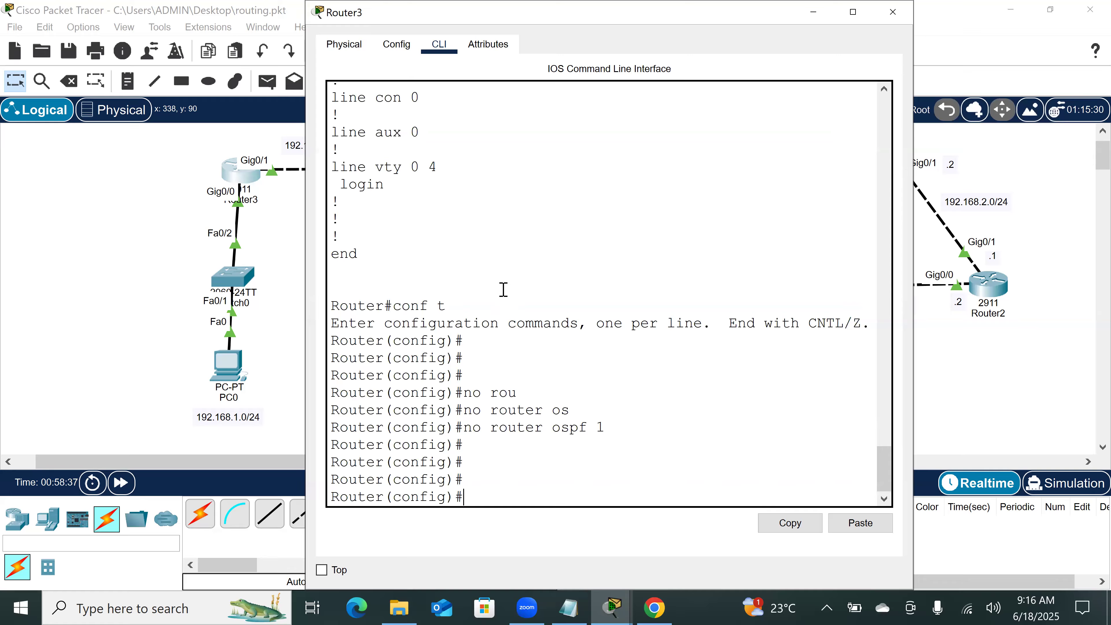
Step: Check Router3's running configuration with do sh run, reviewing the interface and routing sections
{"action": "type", "text": "do sh run"}
{"action": "key", "text": "Return"}
{"action": "key", "text": "space"}
{"action": "key", "text": "space"}
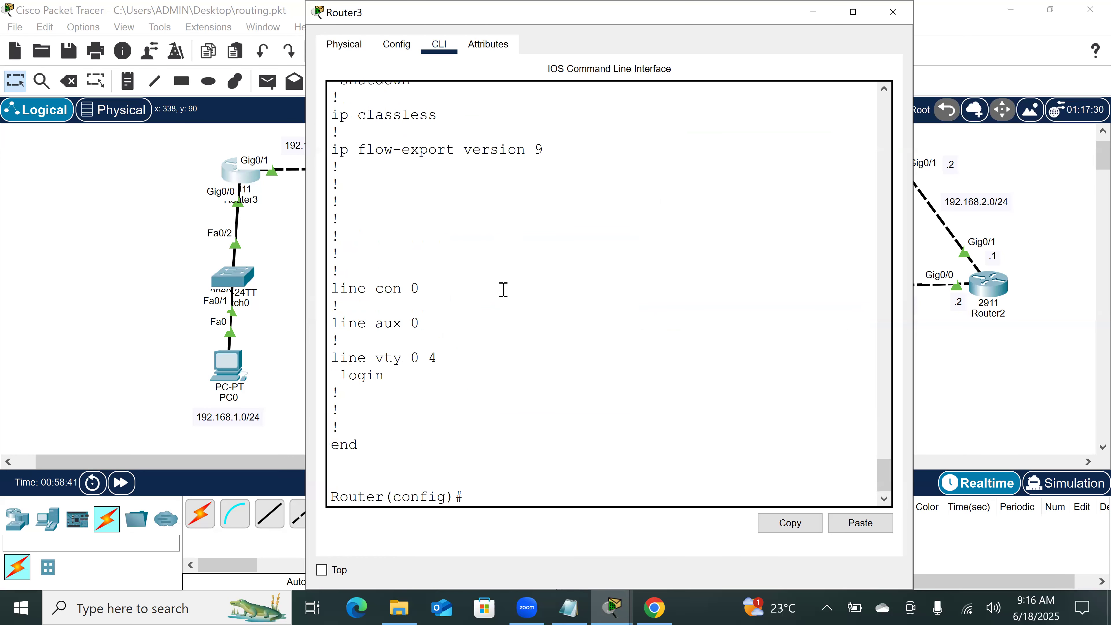
{"action": "scroll", "coordinate": [481, 294], "scroll_direction": "up", "scroll_amount": 5}
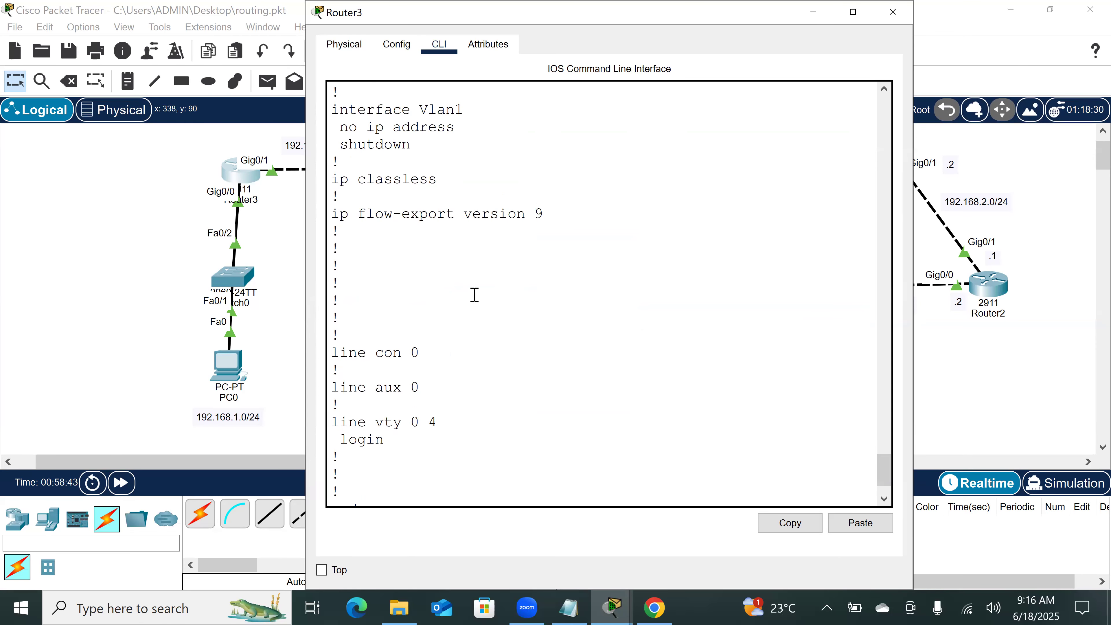
{"action": "scroll", "coordinate": [475, 294], "scroll_direction": "up", "scroll_amount": 4}
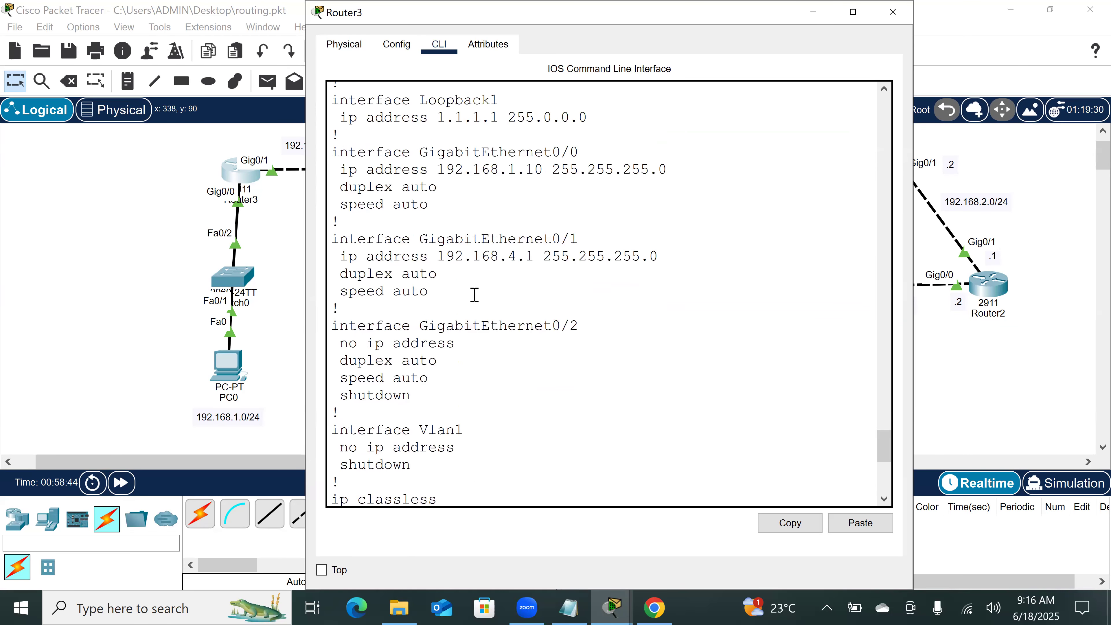
Step: Open the middle router, Router4, and enter privileged EXEC mode in its command line with en
{"action": "left_click", "coordinate": [99, 321]}
{"action": "left_click", "coordinate": [409, 170]}
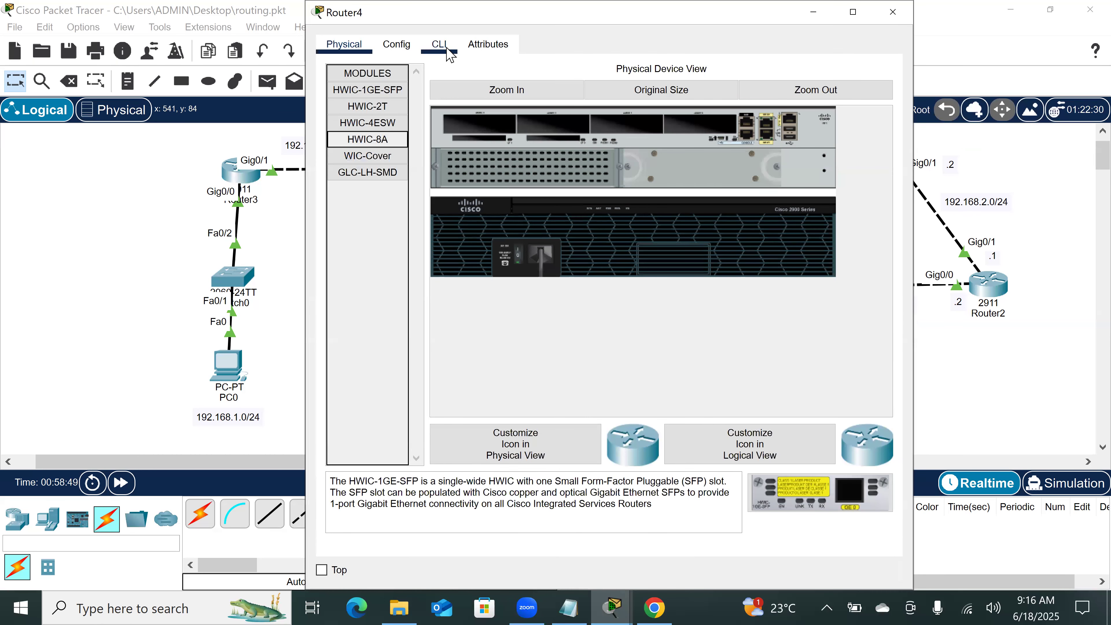
{"action": "left_click", "coordinate": [438, 45]}
{"action": "left_click", "coordinate": [532, 497]}
{"action": "key", "text": "Return"}
{"action": "key", "text": "Return"}
{"action": "key", "text": "Return"}
{"action": "key", "text": "Return"}
{"action": "key", "text": "Return"}
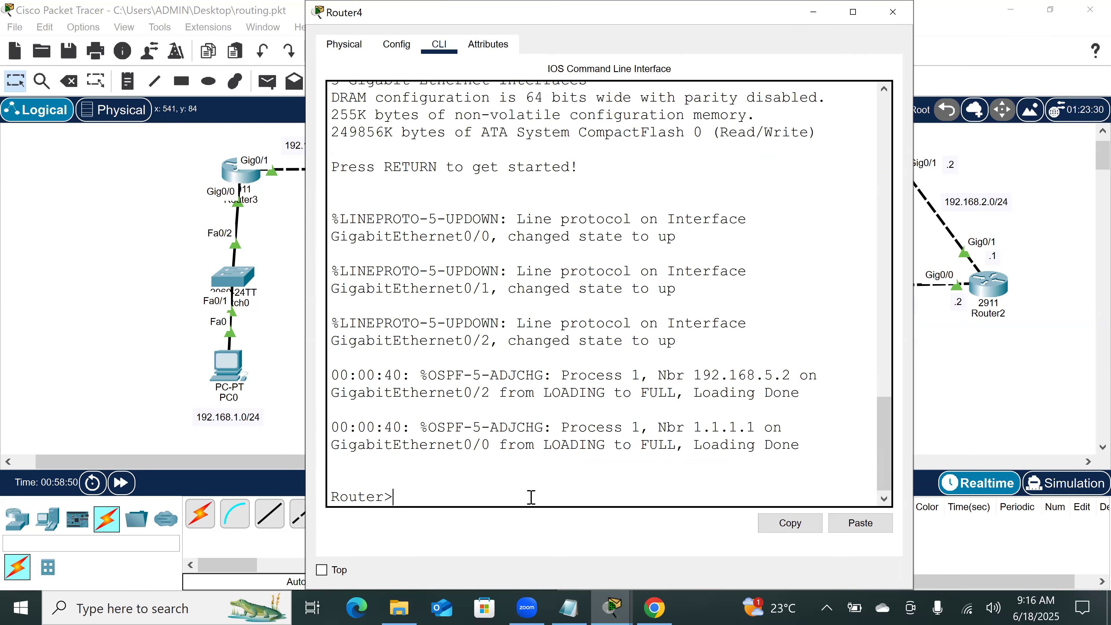
{"action": "type", "text": "en"}
{"action": "key", "text": "Return"}
{"action": "key", "text": "Return"}
{"action": "key", "text": "Return"}
{"action": "key", "text": "Return"}
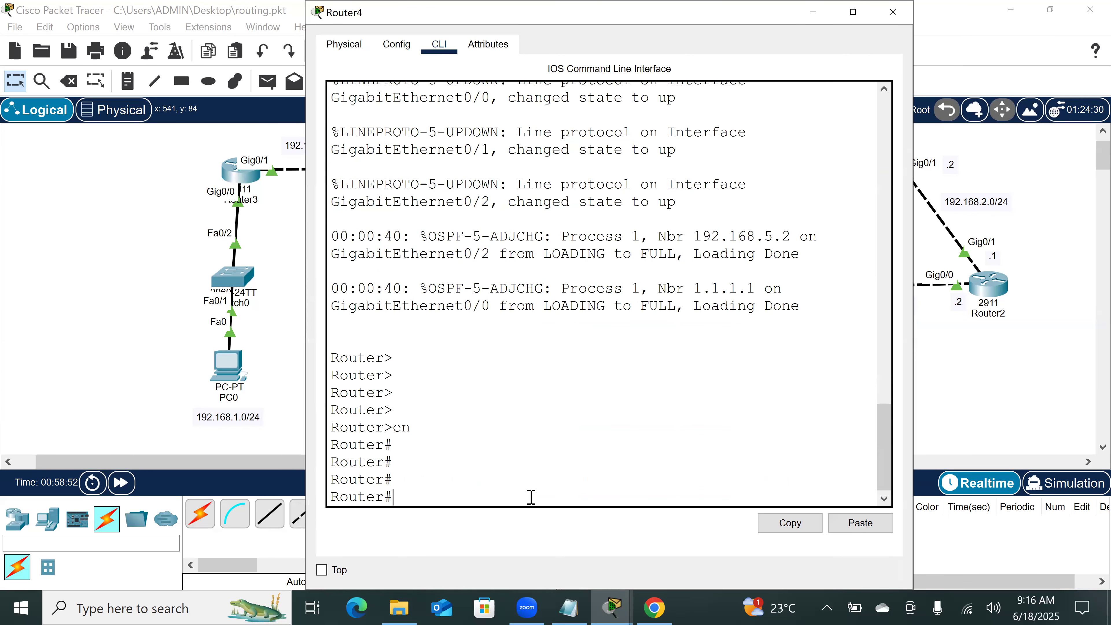
Step: Display Router4's running configuration with sh run and examine its router ospf 1 networks
{"action": "type", "text": "sh run"}
{"action": "key", "text": "Return"}
{"action": "key", "text": "space"}
{"action": "key", "text": "space"}
{"action": "key", "text": "space"}
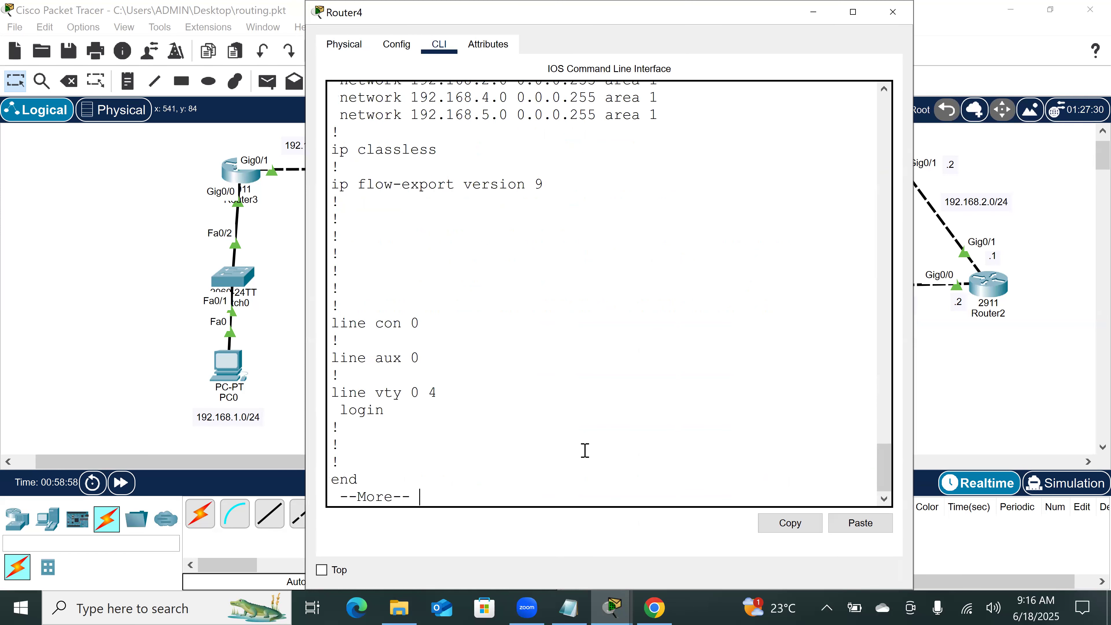
{"action": "scroll", "coordinate": [506, 276], "scroll_direction": "up", "scroll_amount": 3}
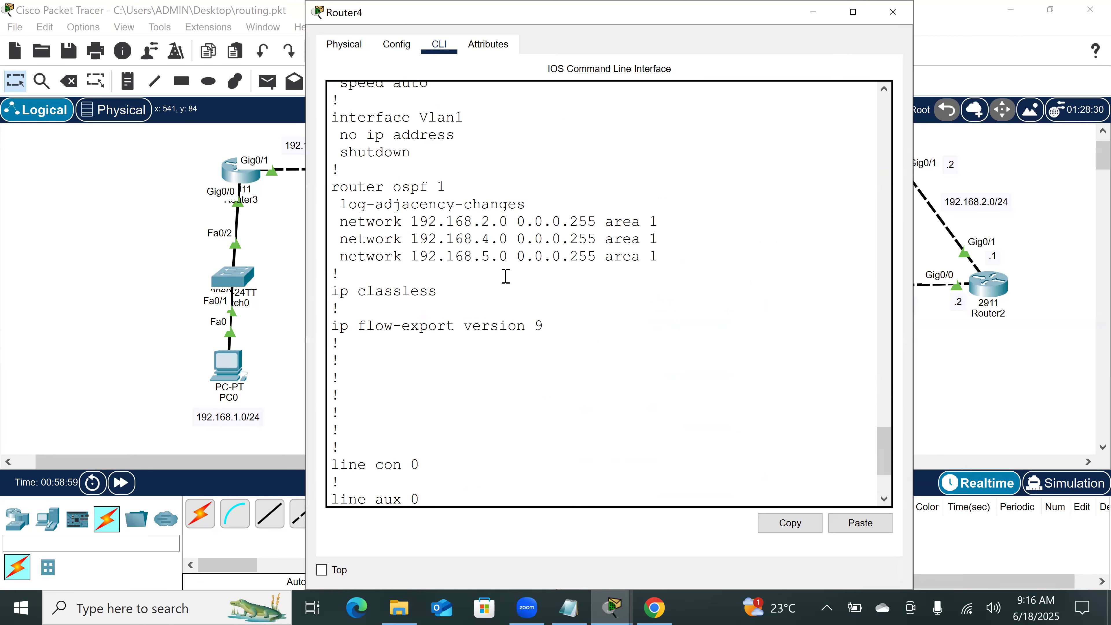
{"action": "scroll", "coordinate": [506, 276], "scroll_direction": "up", "scroll_amount": 1}
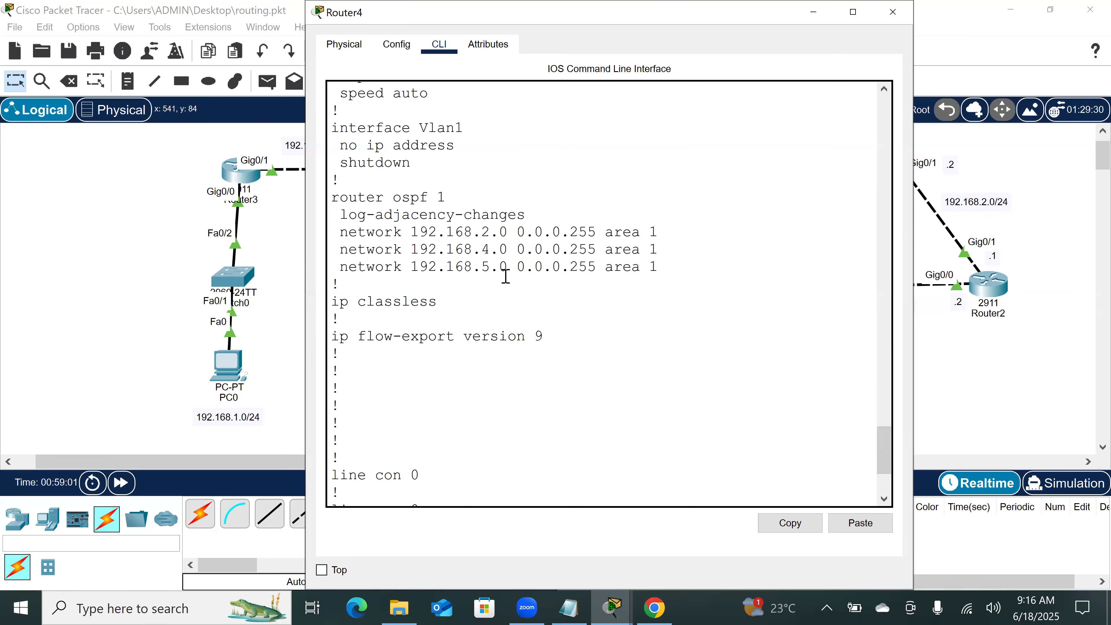
{"action": "scroll", "coordinate": [506, 276], "scroll_direction": "down", "scroll_amount": 3}
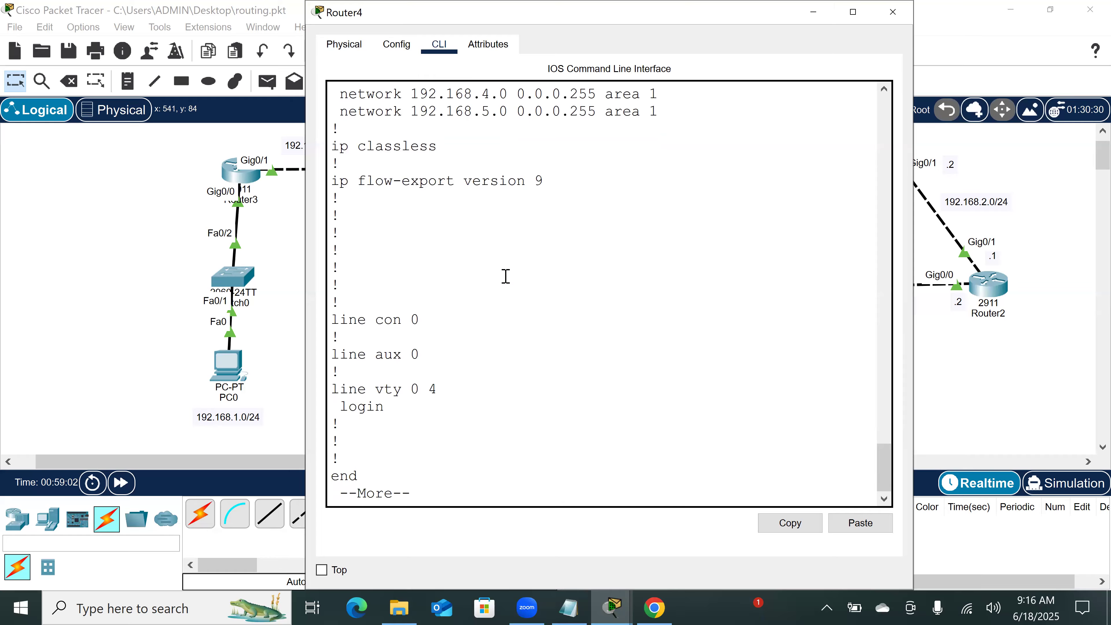
{"action": "key", "text": "space"}
Step: Enter global configuration mode on Router4 and remove its OSPF process with no router ospf 1
{"action": "type", "text": "conf t"}
{"action": "key", "text": "Return"}
{"action": "key", "text": "Return"}
{"action": "key", "text": "Return"}
{"action": "key", "text": "Return"}
{"action": "type", "text": "no "}
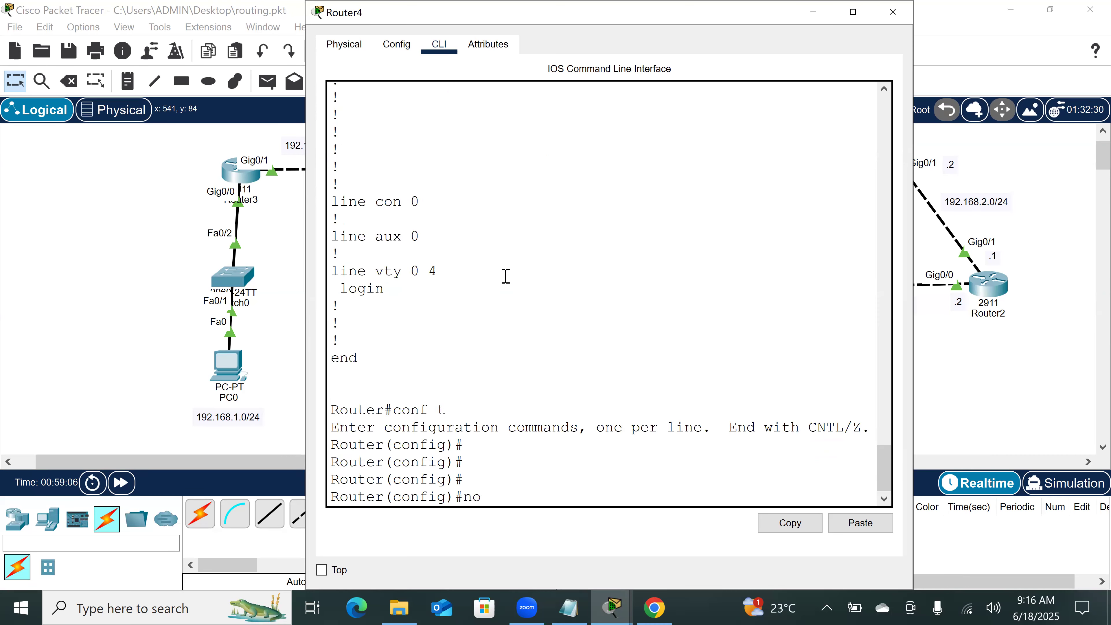
{"action": "type", "text": "route"}
{"action": "key", "text": "Tab"}
{"action": "type", "text": "os"}
{"action": "key", "text": "Tab"}
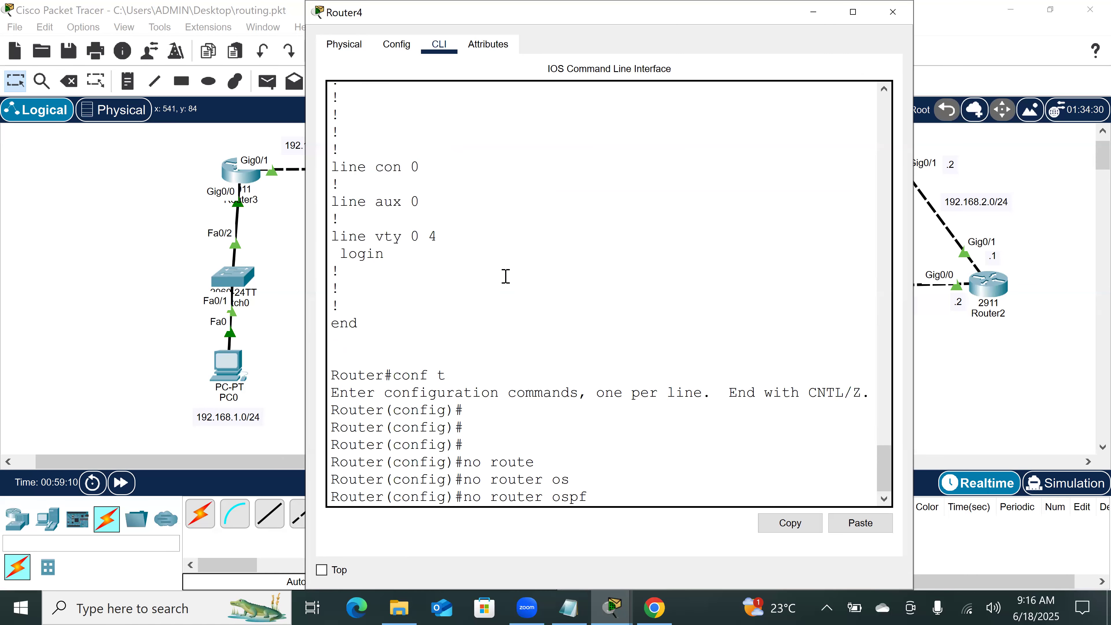
{"action": "type", "text": "1"}
{"action": "key", "text": "Return"}
{"action": "key", "text": "Return"}
{"action": "key", "text": "Return"}
{"action": "key", "text": "Return"}
Step: Check Router4's running configuration with do sh run, paging through to the end
{"action": "type", "text": "do sh run"}
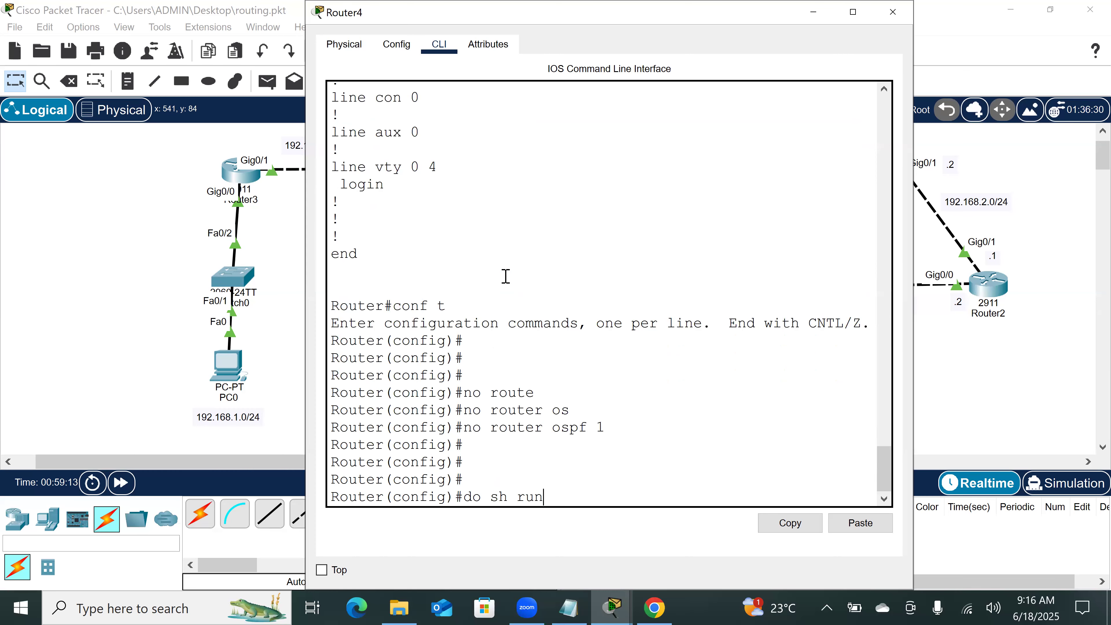
{"action": "key", "text": "Return"}
{"action": "key", "text": "space"}
{"action": "key", "text": "space"}
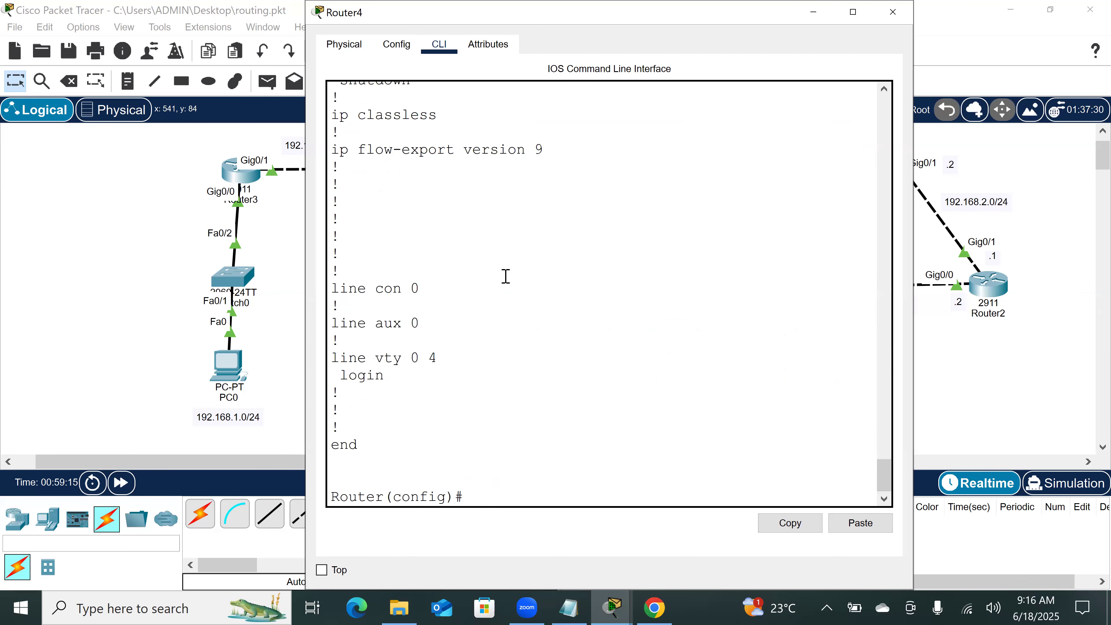
Step: Review the end of Router4's running configuration and return to the topology workspace
{"action": "scroll", "coordinate": [512, 246], "scroll_direction": "up", "scroll_amount": 4}
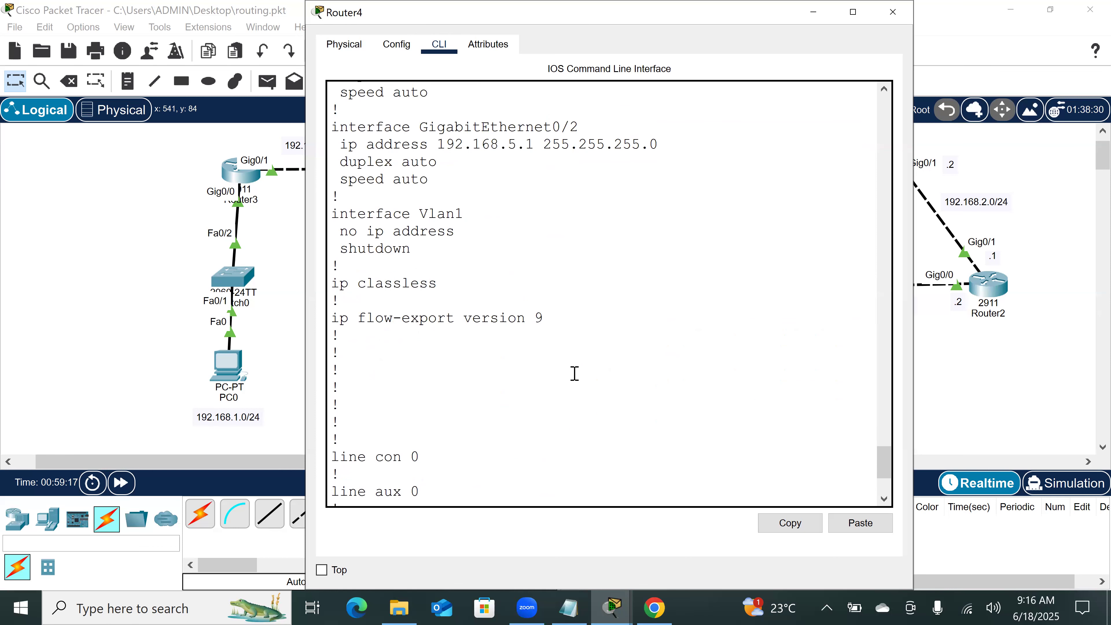
{"action": "scroll", "coordinate": [574, 373], "scroll_direction": "down", "scroll_amount": 4}
{"action": "left_click", "coordinate": [990, 389]}
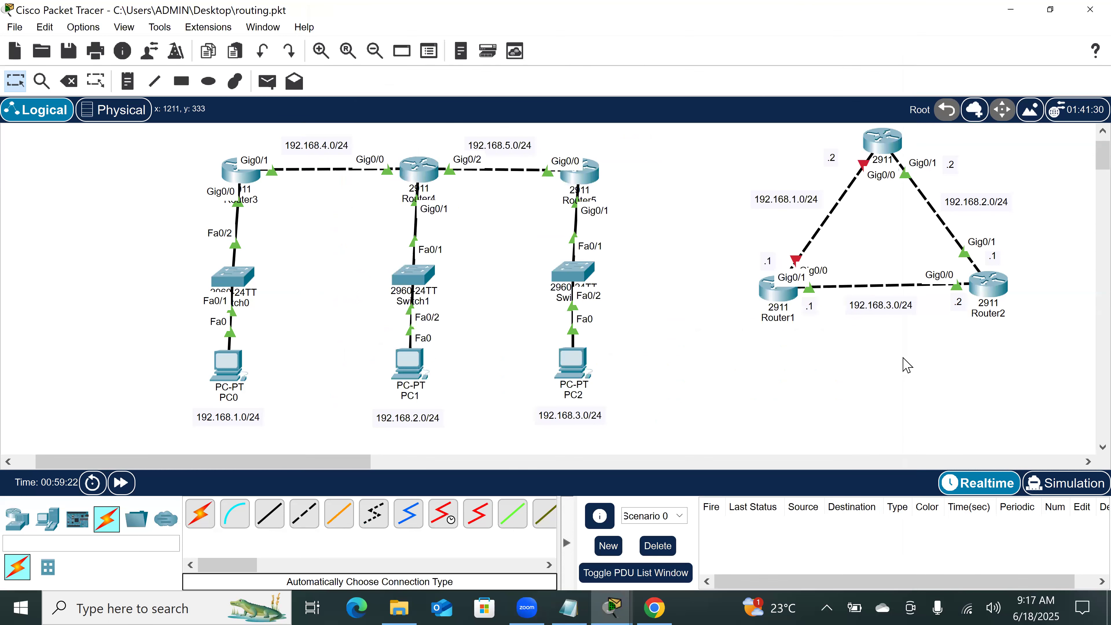
Step: Open Router5's command line and enter privileged EXEC mode with en
{"action": "left_click", "coordinate": [577, 171]}
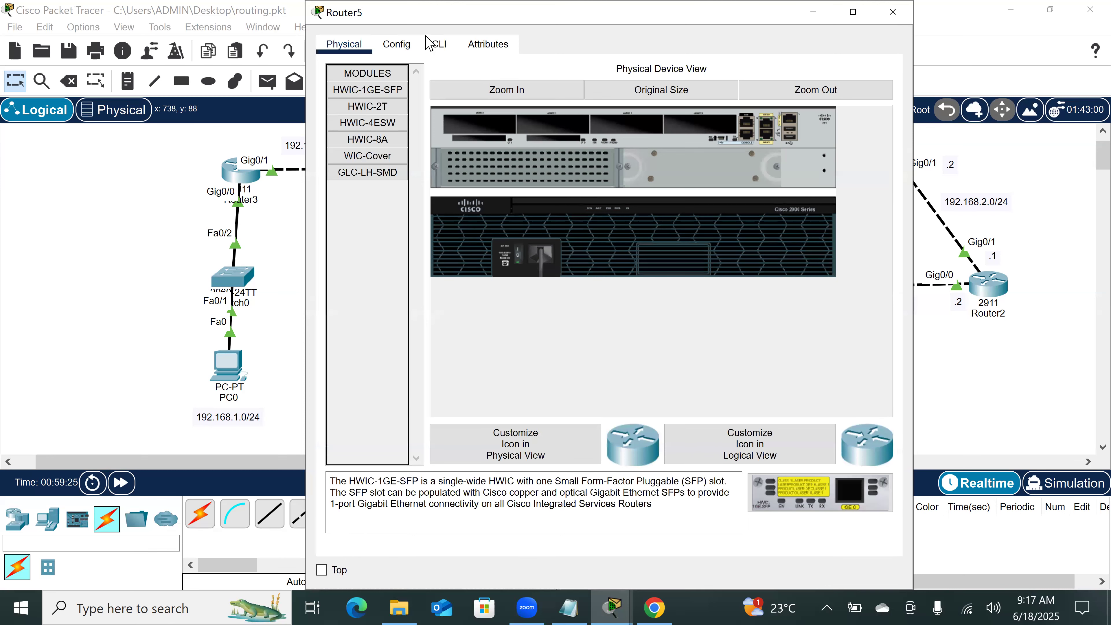
{"action": "left_click", "coordinate": [438, 44]}
{"action": "left_click", "coordinate": [470, 491]}
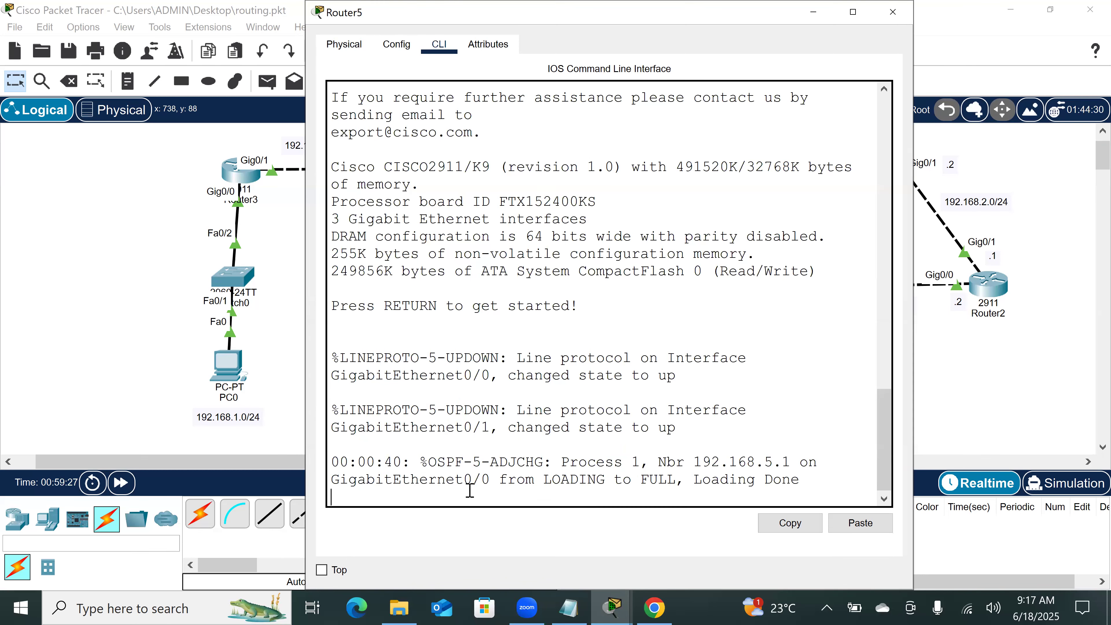
{"action": "key", "text": "Return"}
{"action": "key", "text": "Return"}
{"action": "key", "text": "Return"}
{"action": "key", "text": "Return"}
{"action": "type", "text": "en"}
{"action": "key", "text": "Return"}
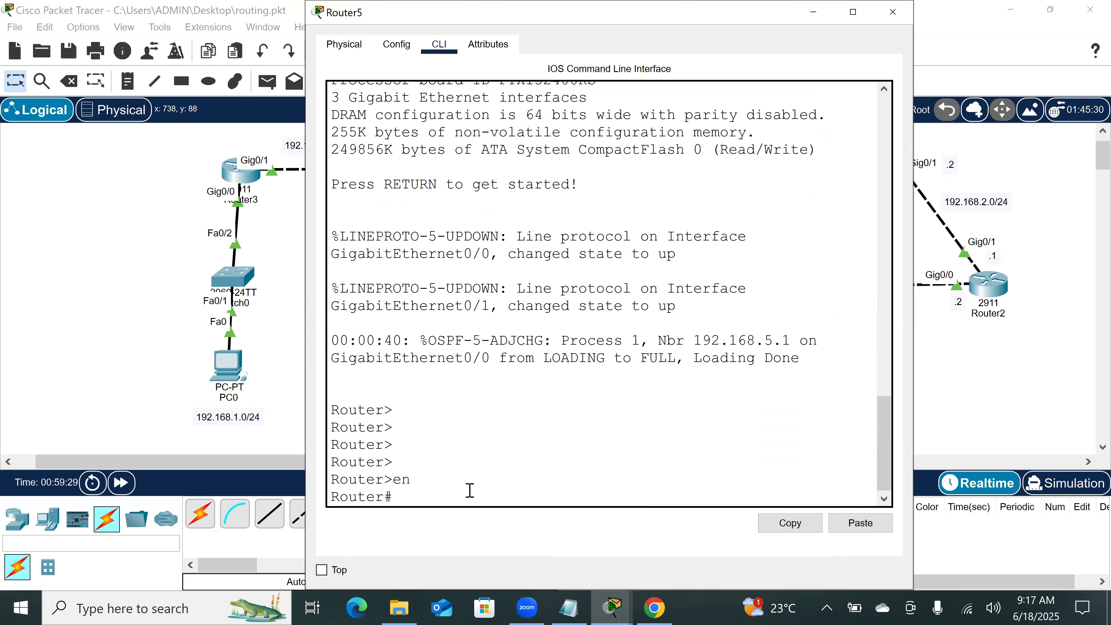
{"action": "key", "text": "Return"}
{"action": "key", "text": "Return"}
{"action": "key", "text": "Return"}
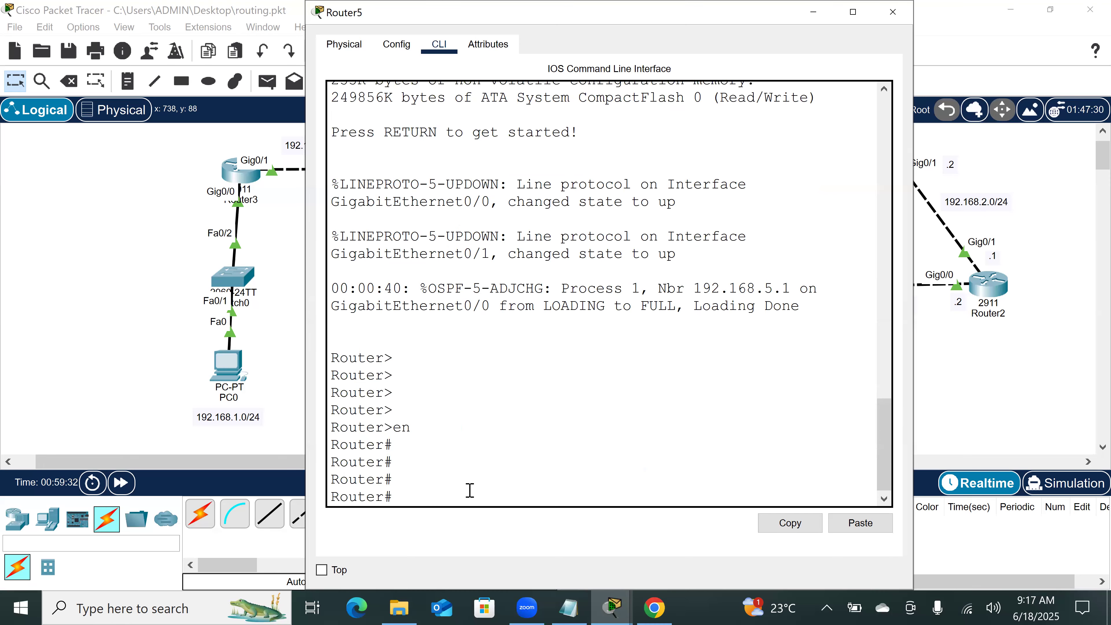
Step: Display Router5's running configuration with show run and page through it to examine the router ospf 1 section
{"action": "type", "text": "sh"}
{"action": "key", "text": "Tab"}
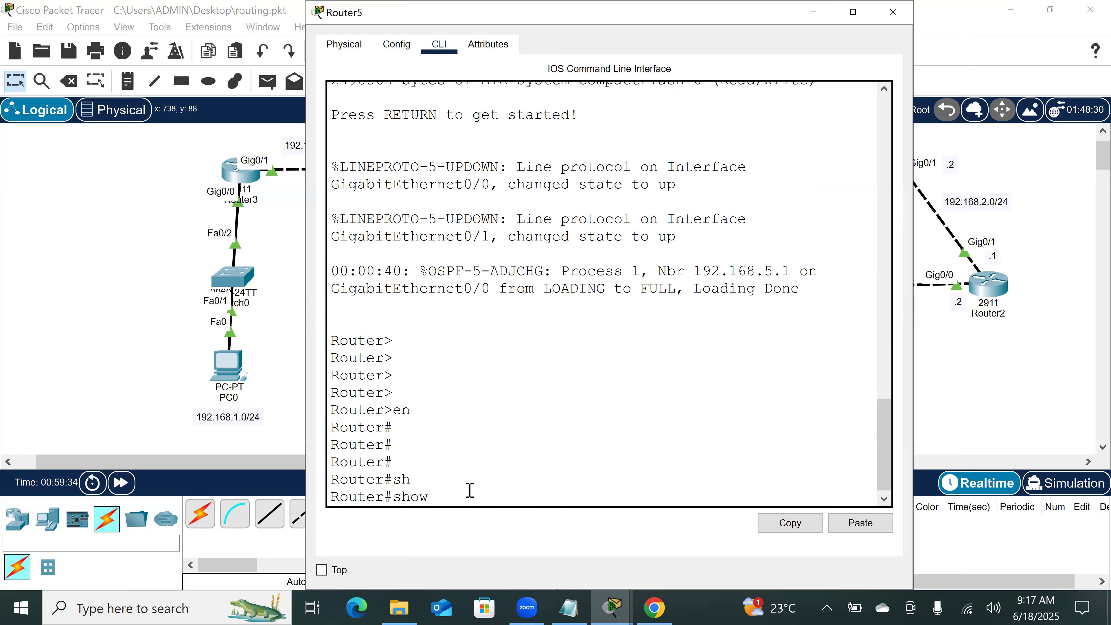
{"action": "type", "text": "run"}
{"action": "key", "text": "Return"}
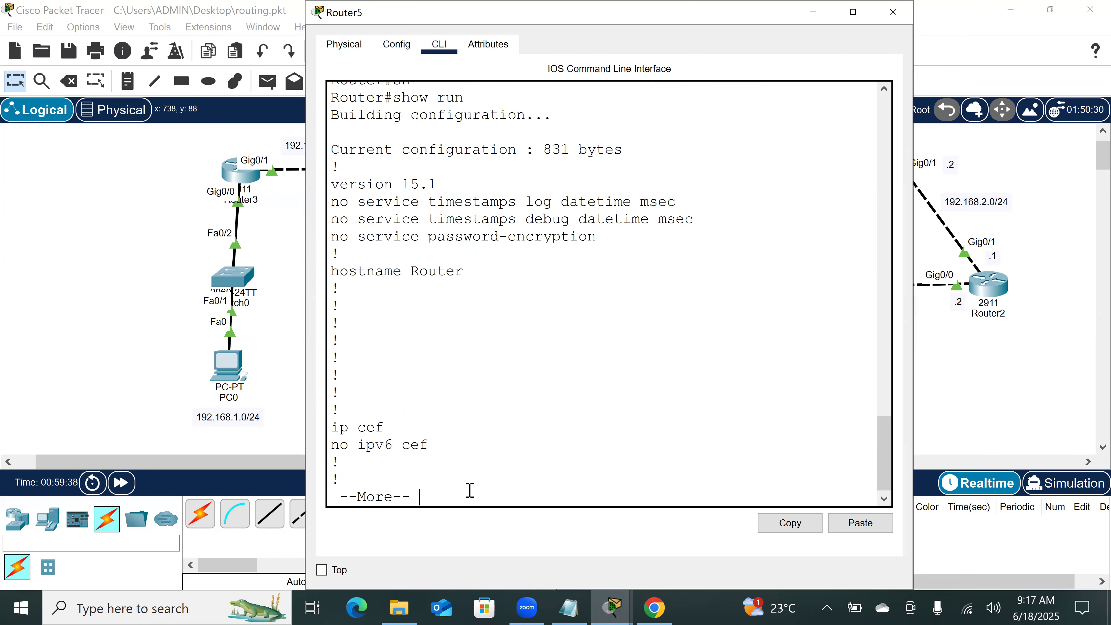
{"action": "key", "text": "space"}
{"action": "key", "text": "space"}
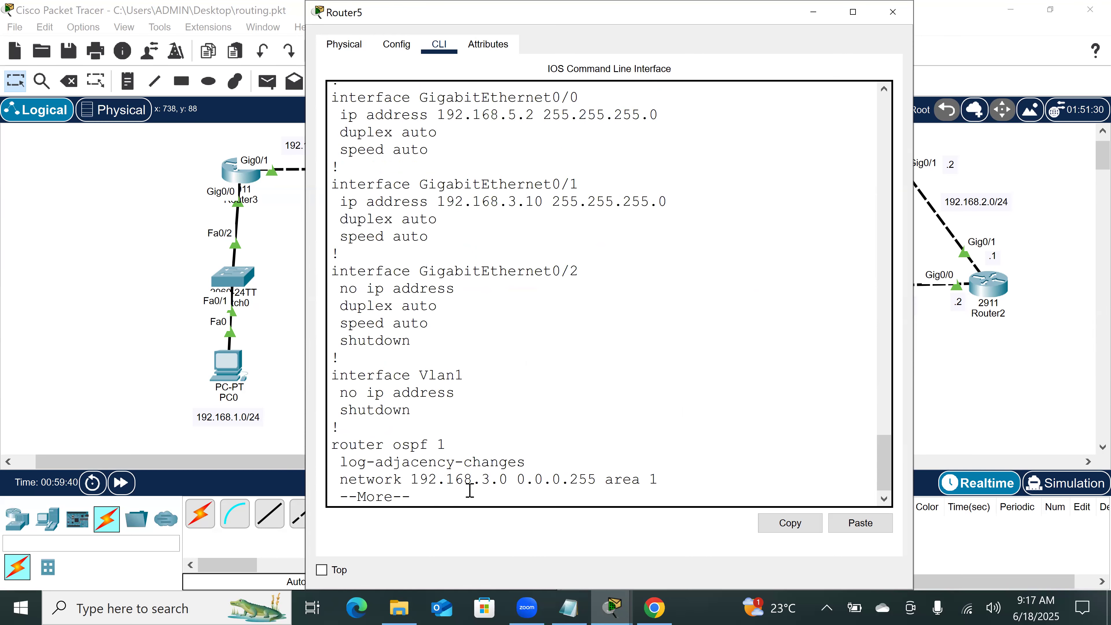
{"action": "key", "text": "space"}
{"action": "scroll", "coordinate": [488, 249], "scroll_direction": "up", "scroll_amount": 3}
{"action": "scroll", "coordinate": [489, 248], "scroll_direction": "down", "scroll_amount": 3}
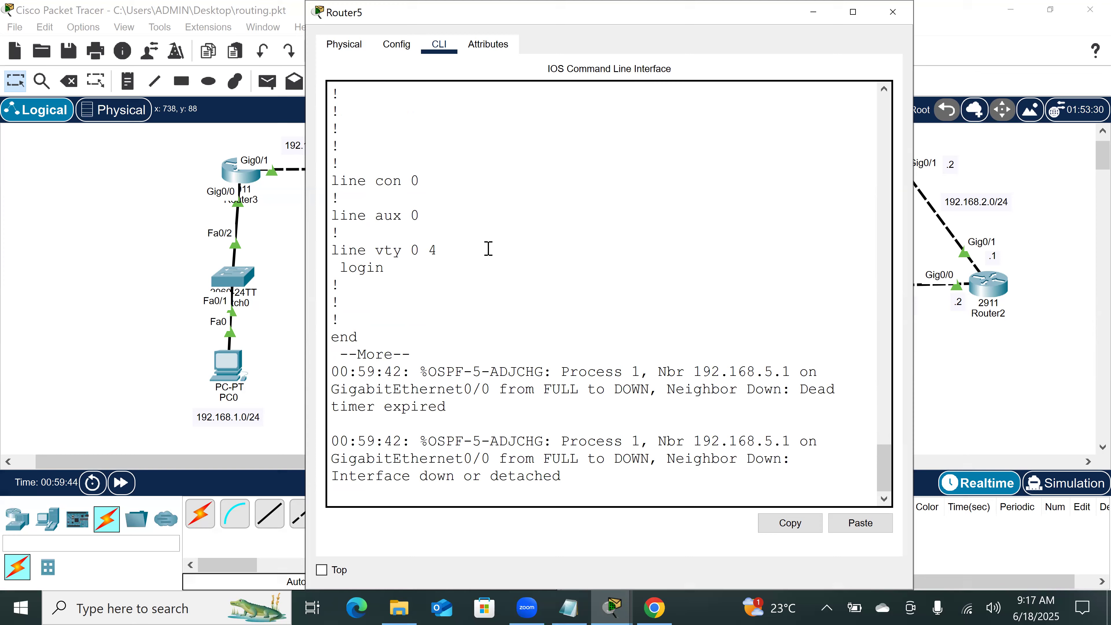
Step: Enter global configuration mode on Router5 with conf t
{"action": "key", "text": "Return"}
{"action": "type", "text": "conf t"}
{"action": "key", "text": "Return"}
{"action": "key", "text": "Return"}
{"action": "key", "text": "Return"}
{"action": "key", "text": "Return"}
{"action": "key", "text": "Return"}
Step: Remove Router5's OSPF process with no router ospf 1
{"action": "type", "text": "no os"}
{"action": "key", "text": "Tab"}
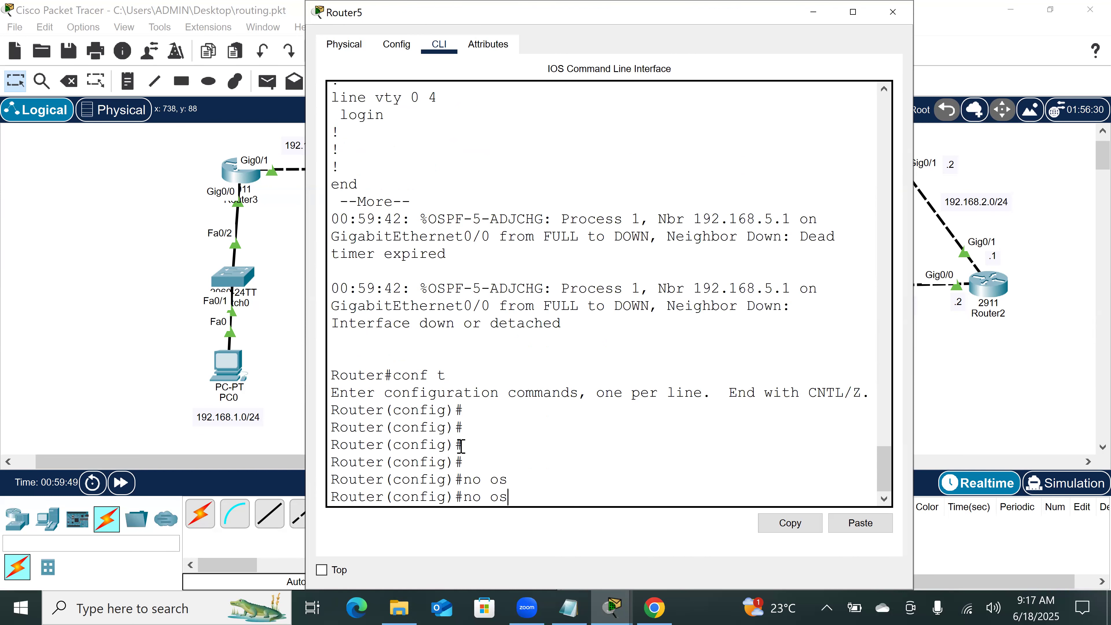
{"action": "key", "text": "BackSpace"}
{"action": "key", "text": "BackSpace"}
{"action": "type", "text": "rou"}
{"action": "key", "text": "Tab"}
{"action": "type", "text": "os"}
{"action": "key", "text": "Tab"}
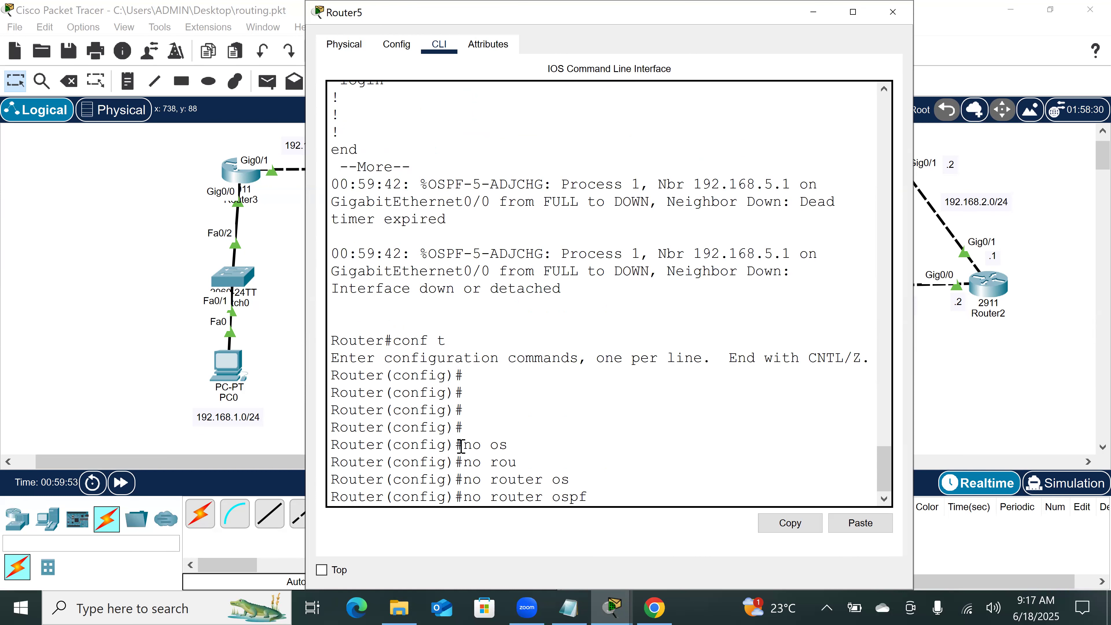
{"action": "type", "text": "1"}
{"action": "key", "text": "Return"}
{"action": "key", "text": "Return"}
{"action": "key", "text": "Return"}
{"action": "key", "text": "Return"}
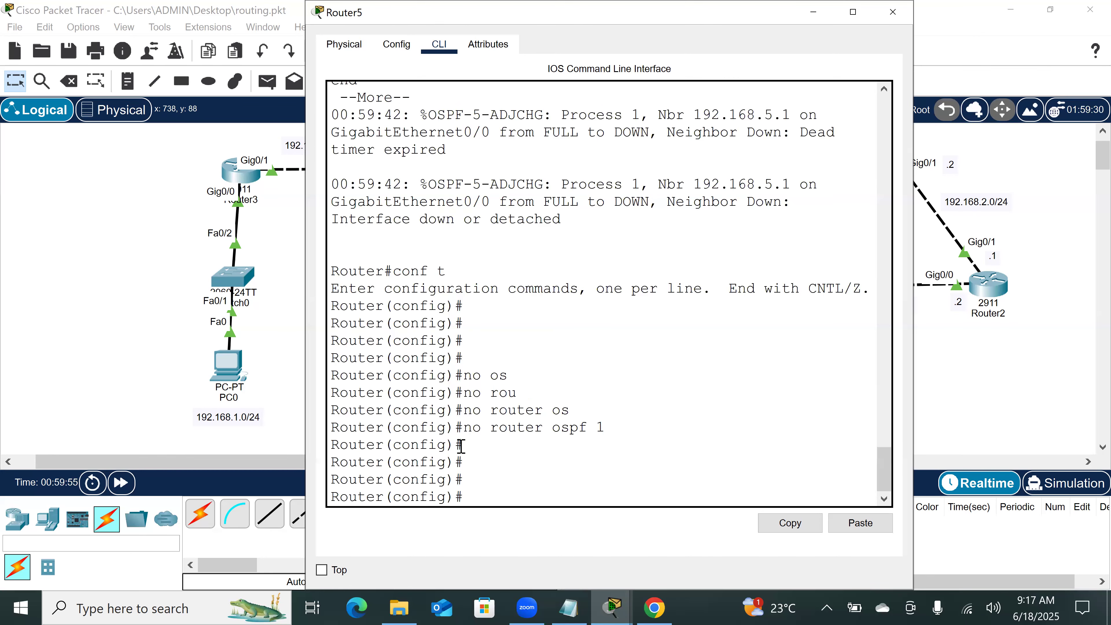
Step: Check Router5's running configuration with do sh run, paging through to the end, and return to the topology workspace
{"action": "type", "text": "do sh run"}
{"action": "key", "text": "Return"}
{"action": "key", "text": "space"}
{"action": "key", "text": "space"}
{"action": "key", "text": "space"}
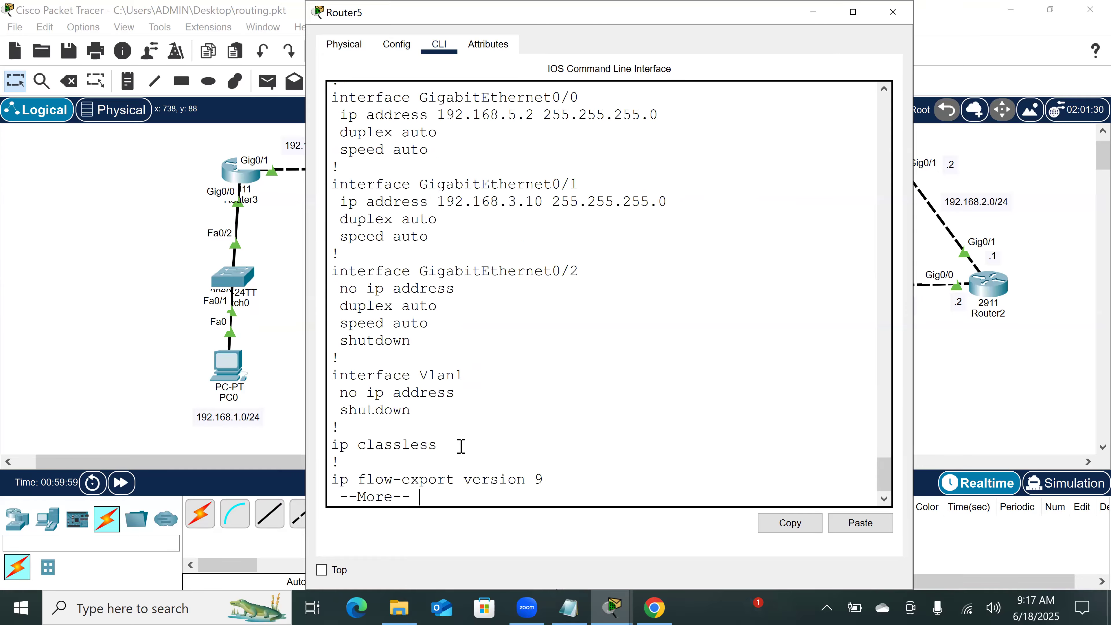
{"action": "scroll", "coordinate": [482, 326], "scroll_direction": "up", "scroll_amount": 5}
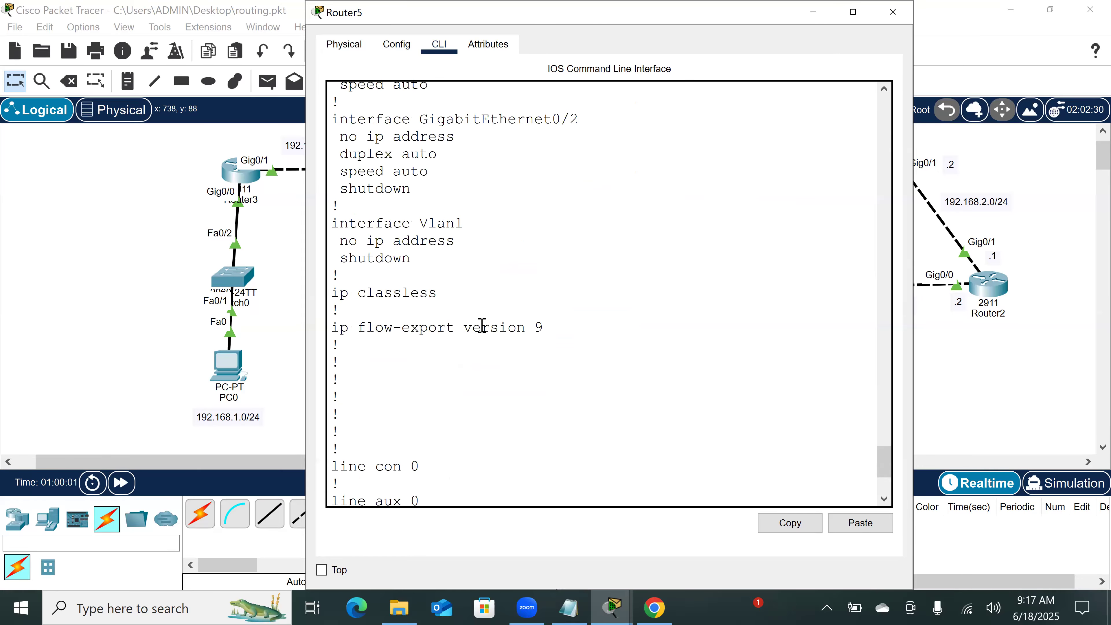
{"action": "scroll", "coordinate": [482, 325], "scroll_direction": "down", "scroll_amount": 5}
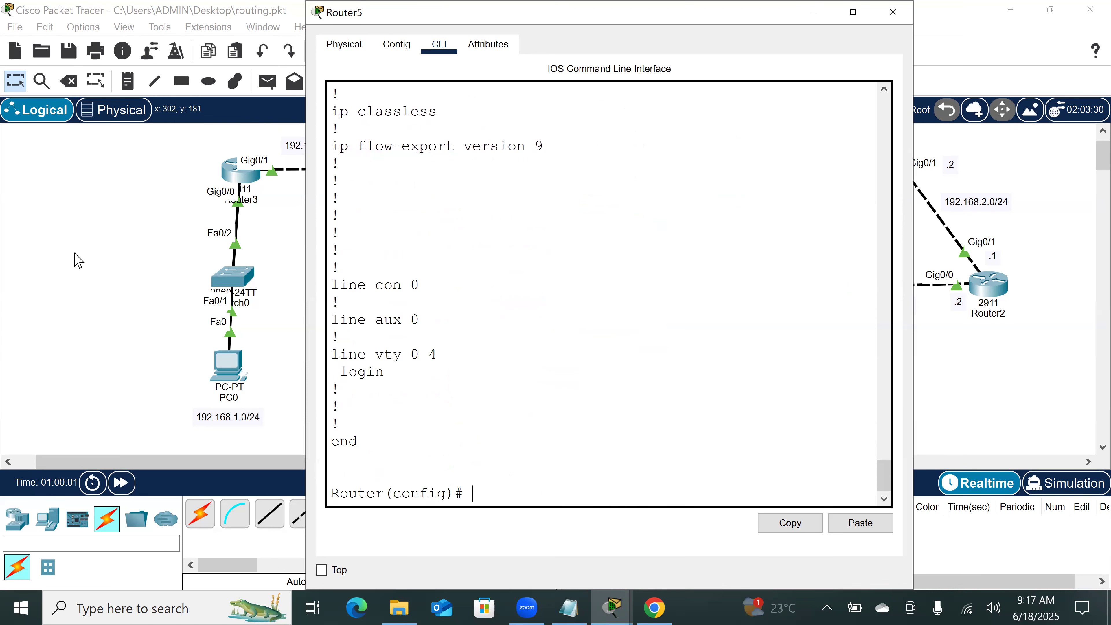
{"action": "left_click", "coordinate": [75, 256]}
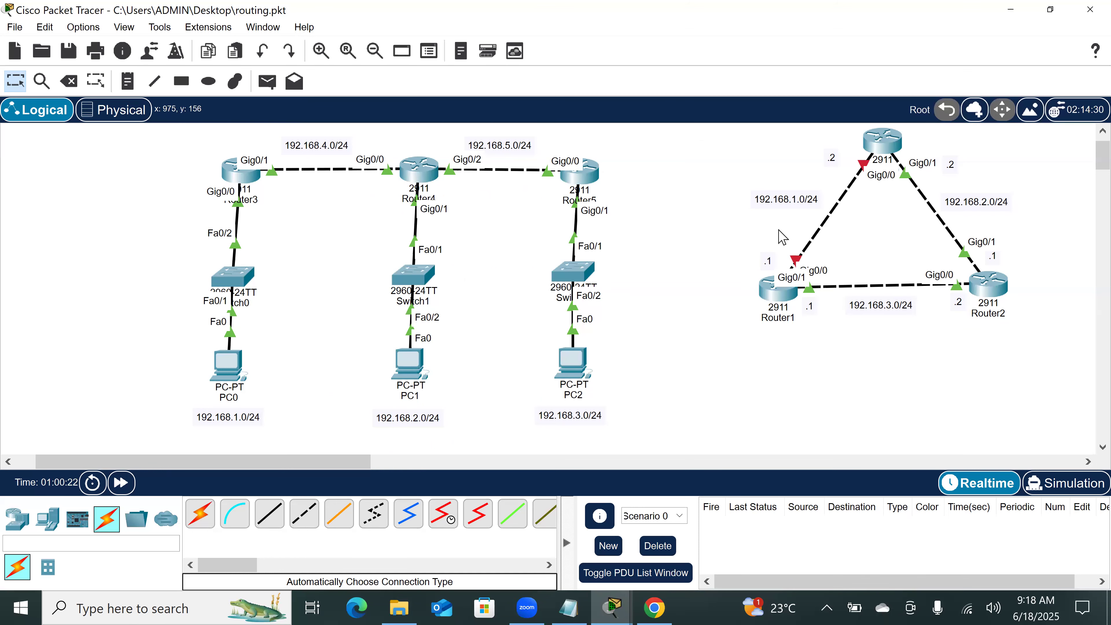
Step: Select the whole three-router triangle topology with its labels and move it well away from the Router3–Router5 network
{"action": "scroll", "coordinate": [710, 227], "scroll_direction": "up", "scroll_amount": 1}
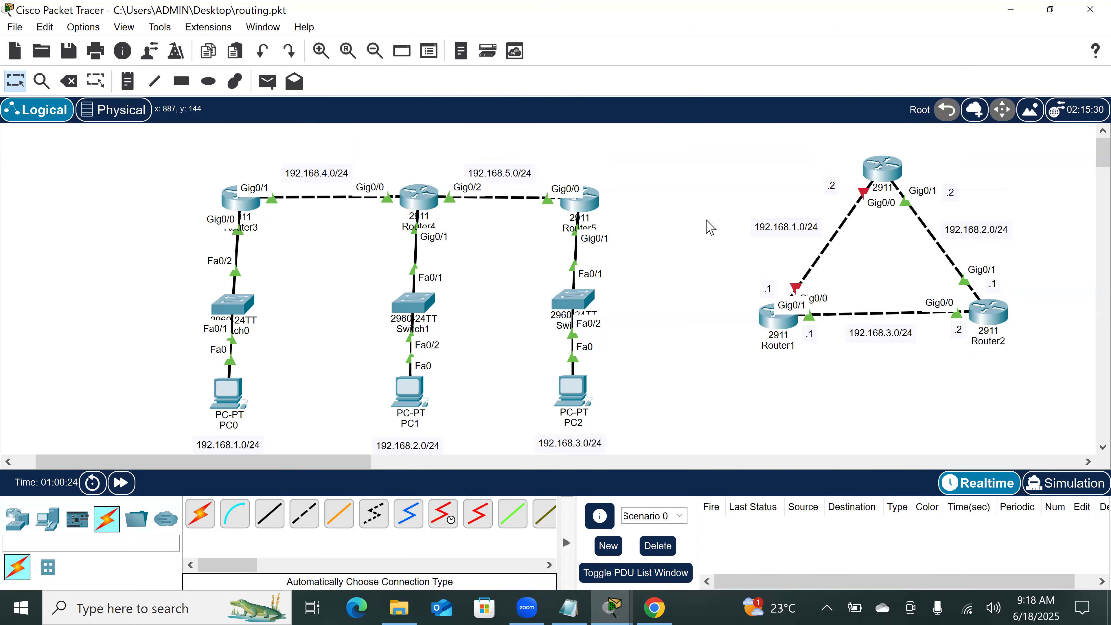
{"action": "scroll", "coordinate": [711, 227], "scroll_direction": "down", "scroll_amount": 1}
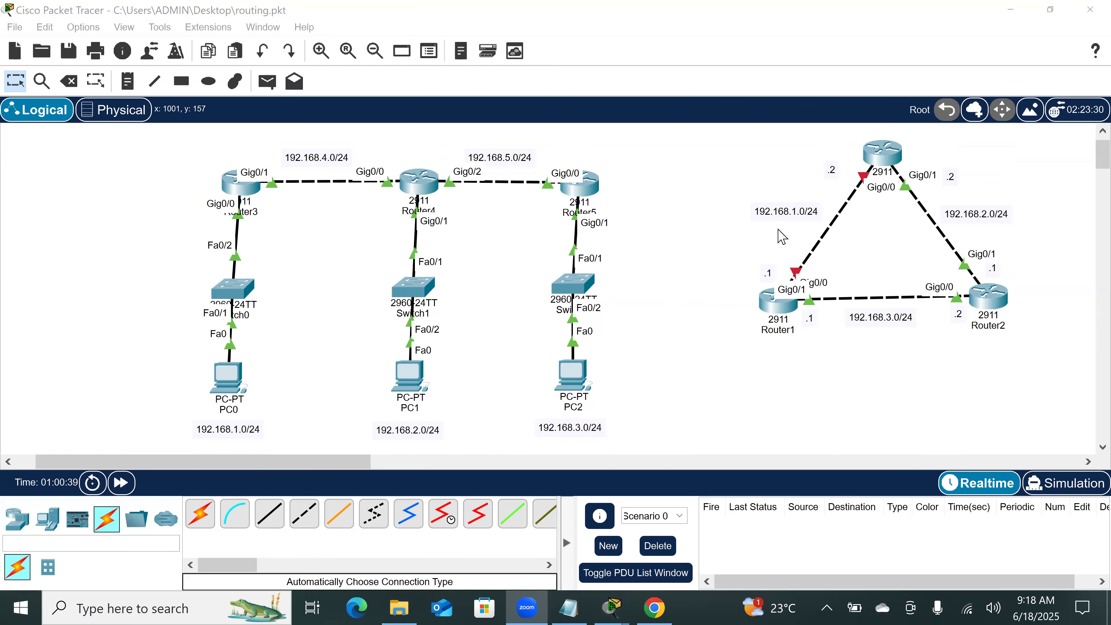
{"action": "left_click", "coordinate": [684, 208]}
{"action": "left_click_drag", "start_coordinate": [737, 157], "coordinate": [1047, 394]}
{"action": "scroll", "coordinate": [1046, 394], "scroll_direction": "right", "scroll_amount": 3}
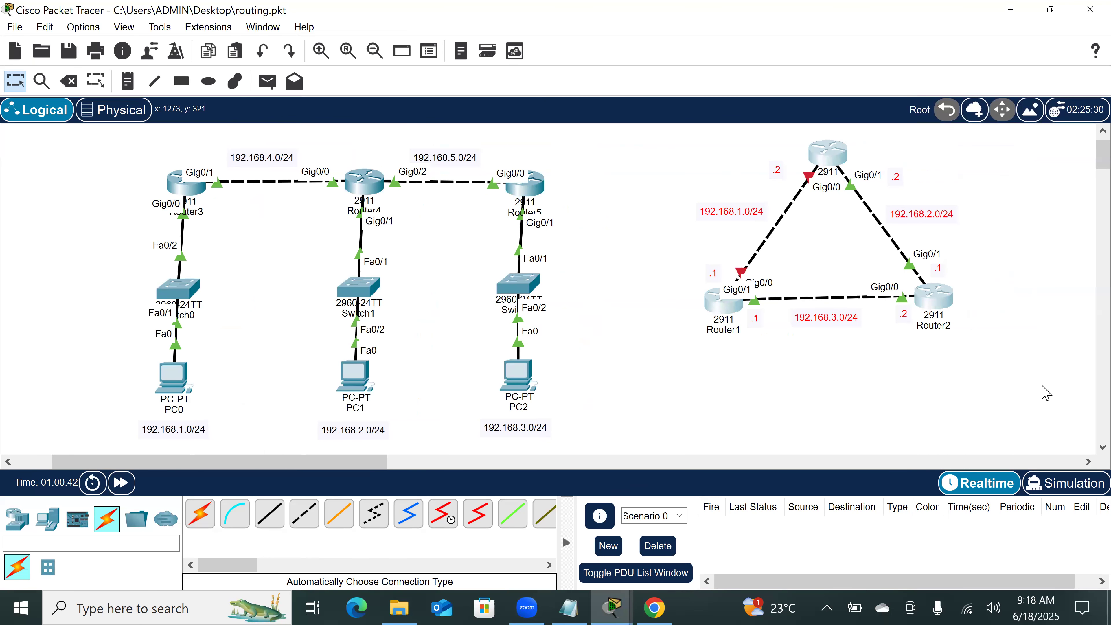
{"action": "left_click_drag", "start_coordinate": [778, 165], "coordinate": [1089, 232]}
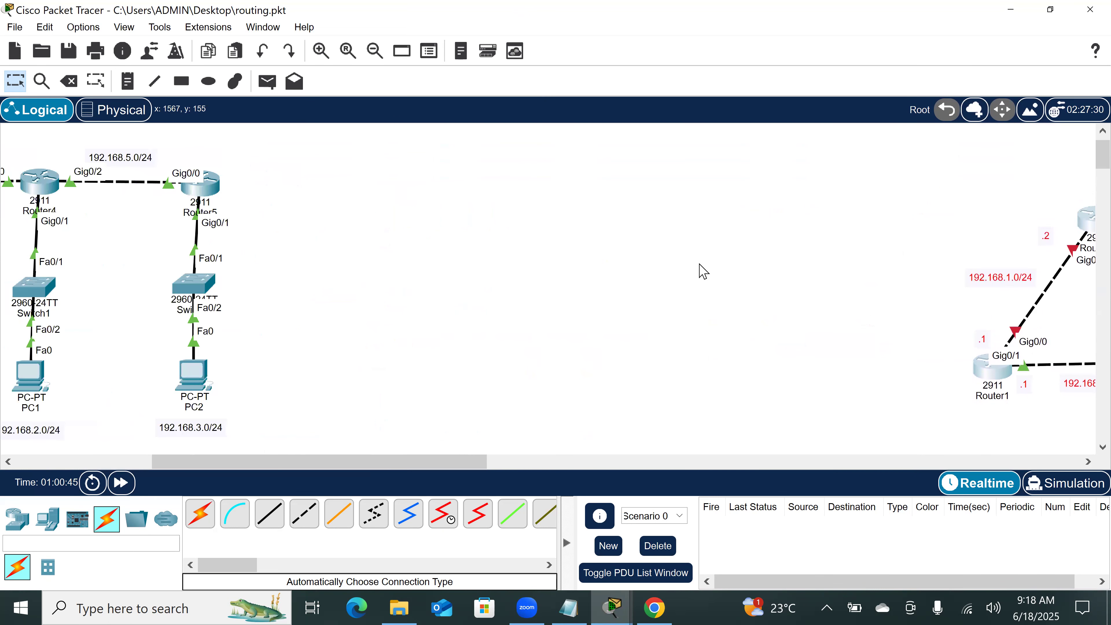
{"action": "scroll", "coordinate": [543, 277], "scroll_direction": "left", "scroll_amount": 10}
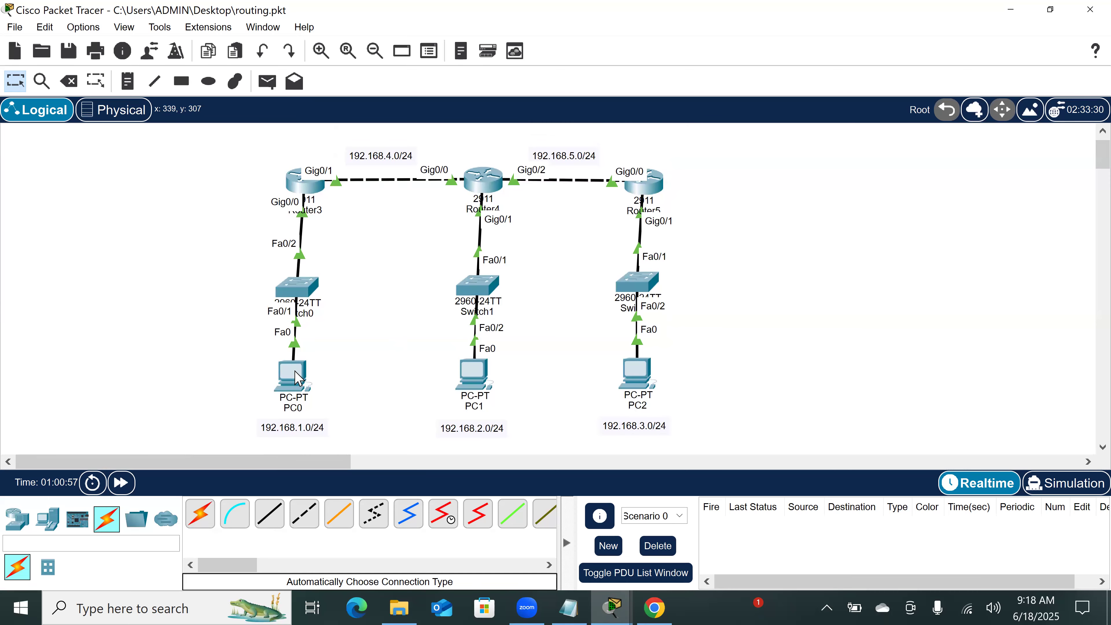
Step: Circle Router3's Gig0/0 link and annotate the LAN interface addresses as 192.168.1.10 on Router3, 2.10 on Router4 and 3.10 on Router5
{"action": "mouse_move", "coordinate": [298, 378]}
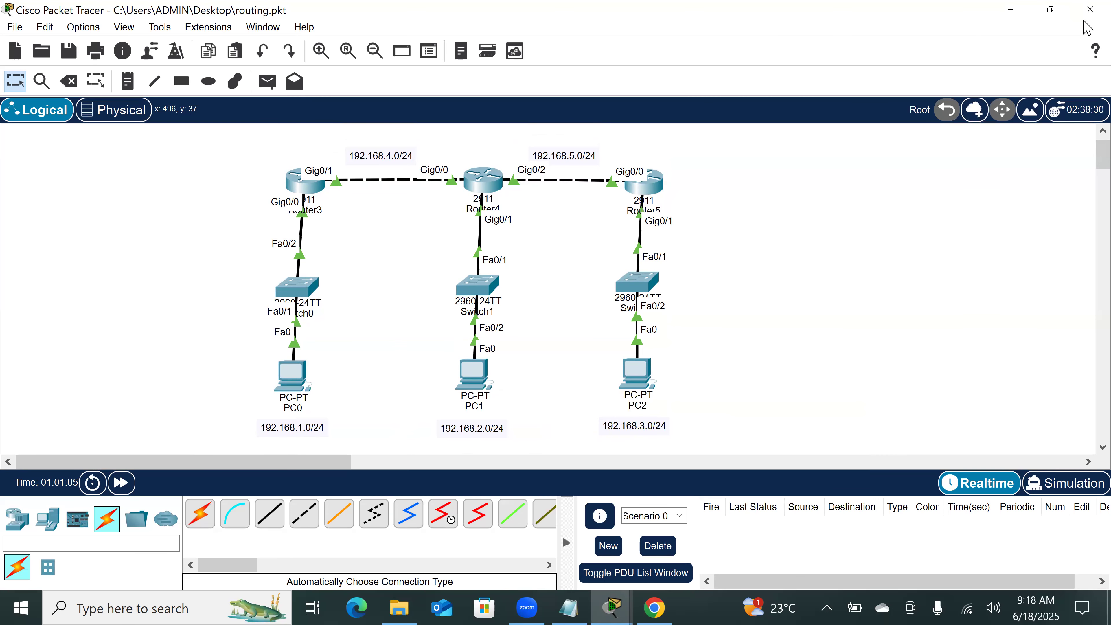
{"action": "left_click_drag", "start_coordinate": [309, 201], "coordinate": [310, 200]}
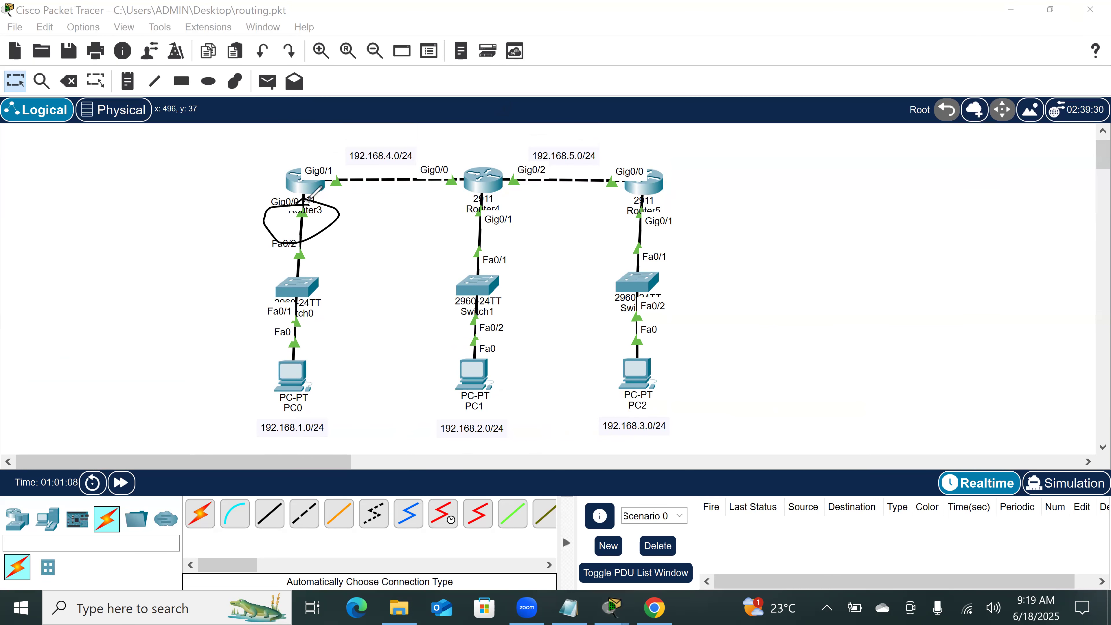
{"action": "mouse_move", "coordinate": [185, 219]}
{"action": "left_mouse_down"}
{"action": "mouse_move", "coordinate": [190, 237]}
{"action": "mouse_move", "coordinate": [198, 218]}
{"action": "mouse_move", "coordinate": [237, 214]}
{"action": "mouse_move", "coordinate": [280, 172]}
{"action": "left_mouse_up"}
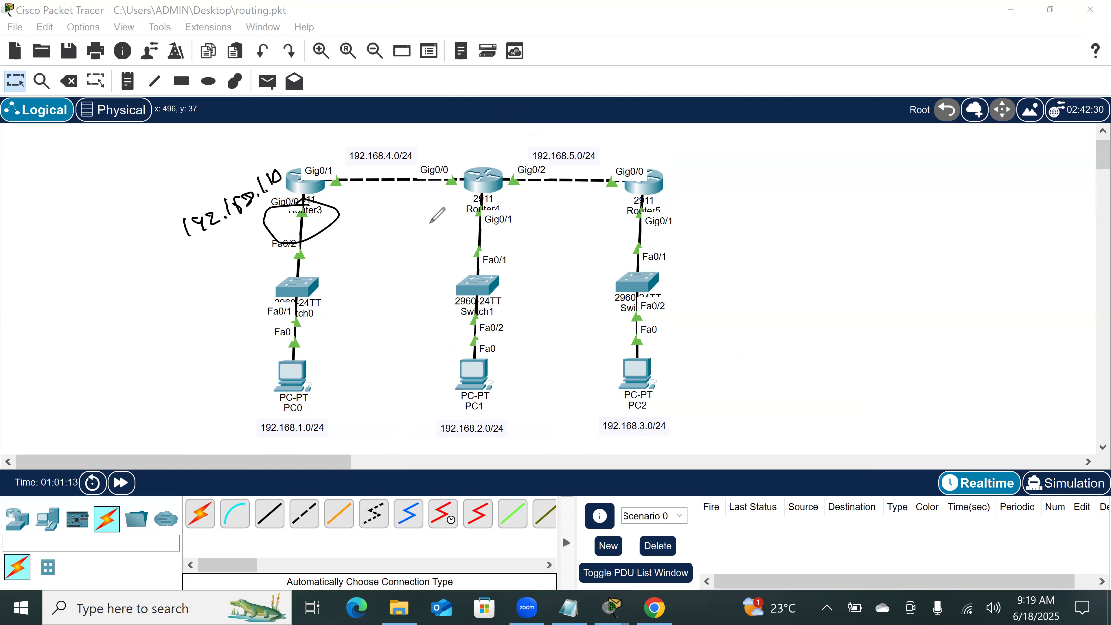
{"action": "left_click_drag", "start_coordinate": [422, 219], "coordinate": [444, 218]}
{"action": "left_click_drag", "start_coordinate": [455, 203], "coordinate": [454, 205]}
{"action": "mouse_move", "coordinate": [670, 203]}
{"action": "left_mouse_down"}
{"action": "mouse_move", "coordinate": [680, 217]}
{"action": "mouse_move", "coordinate": [708, 212]}
{"action": "left_mouse_up"}
{"action": "left_click", "coordinate": [696, 212]}
{"action": "left_click", "coordinate": [706, 200]}
{"action": "left_click_drag", "start_coordinate": [718, 197], "coordinate": [718, 199]}
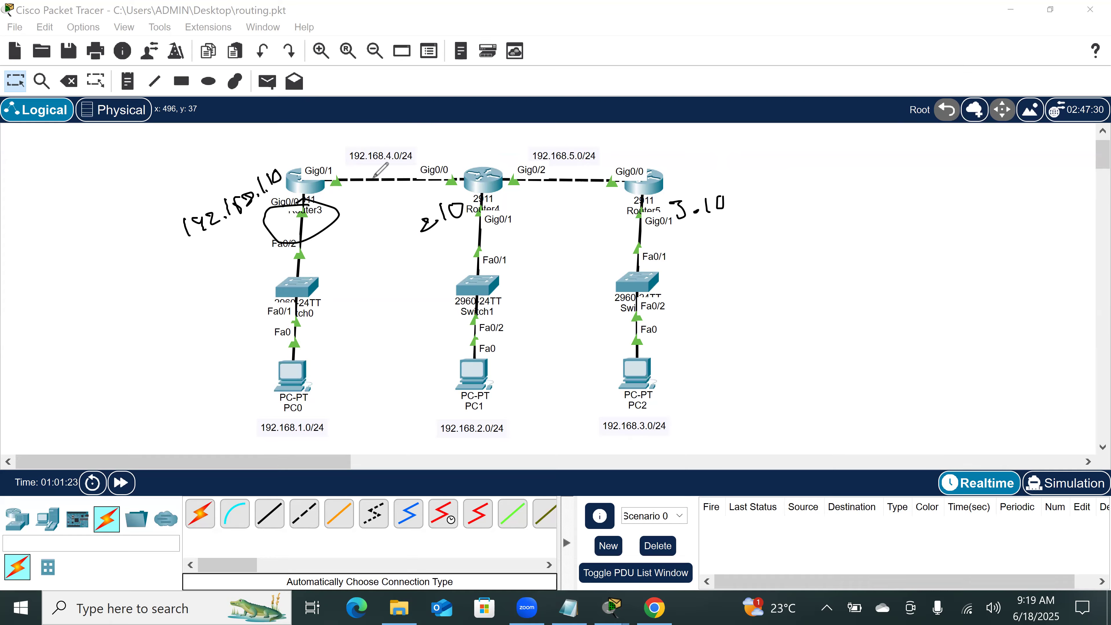
Step: Annotate the ends of the 192.168.4.0/24 and 192.168.5.0/24 links with .1 and .2, and clear all annotations
{"action": "left_click_drag", "start_coordinate": [319, 151], "coordinate": [326, 159]}
{"action": "key", "text": "ctrl+z"}
{"action": "key", "text": "ctrl+z"}
{"action": "left_click", "coordinate": [331, 145]}
{"action": "left_click_drag", "start_coordinate": [449, 148], "coordinate": [501, 154]}
{"action": "left_click_drag", "start_coordinate": [511, 138], "coordinate": [516, 151]}
{"action": "left_click", "coordinate": [615, 154]}
{"action": "left_click_drag", "start_coordinate": [621, 141], "coordinate": [641, 143]}
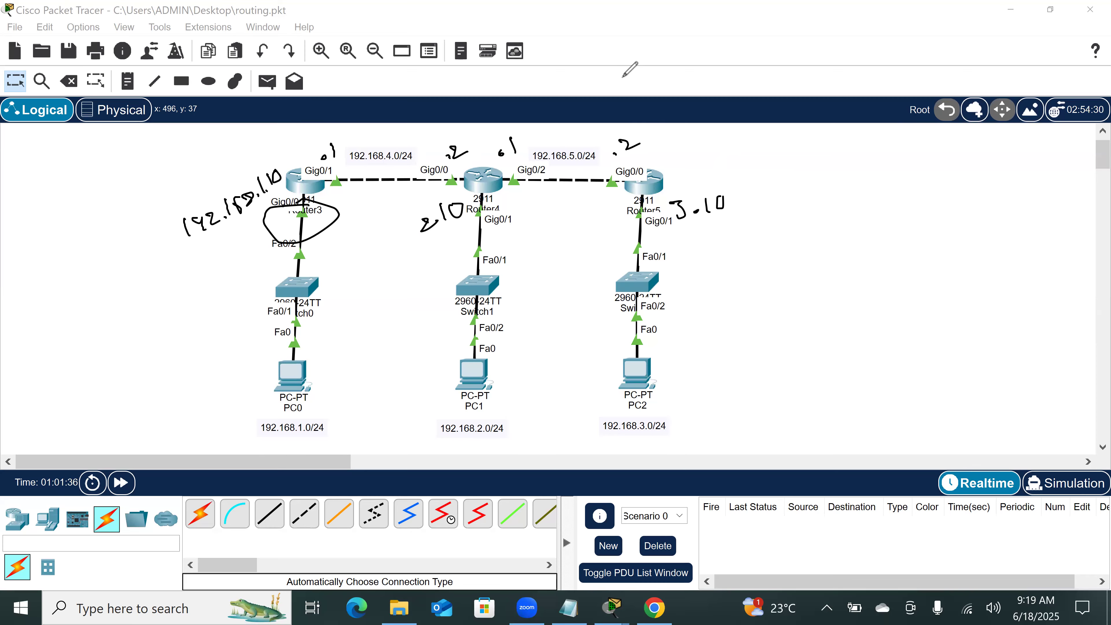
{"action": "left_click", "coordinate": [769, 67]}
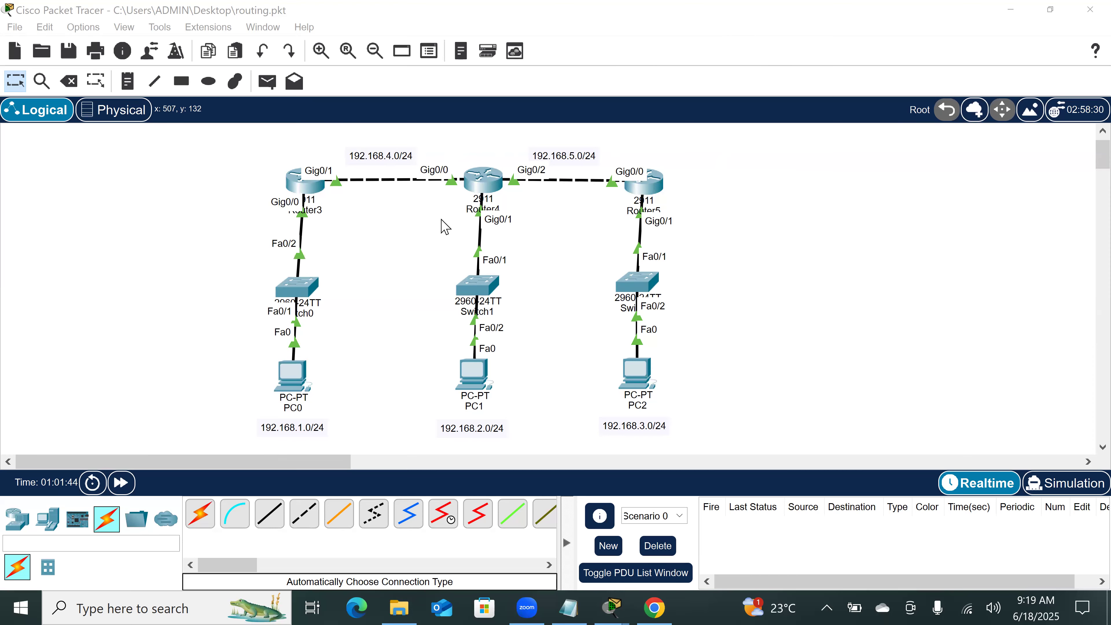
Step: Open Router3's command line, place its window beside the three-router topology, and go to the configuration prompt
{"action": "left_click", "coordinate": [306, 179]}
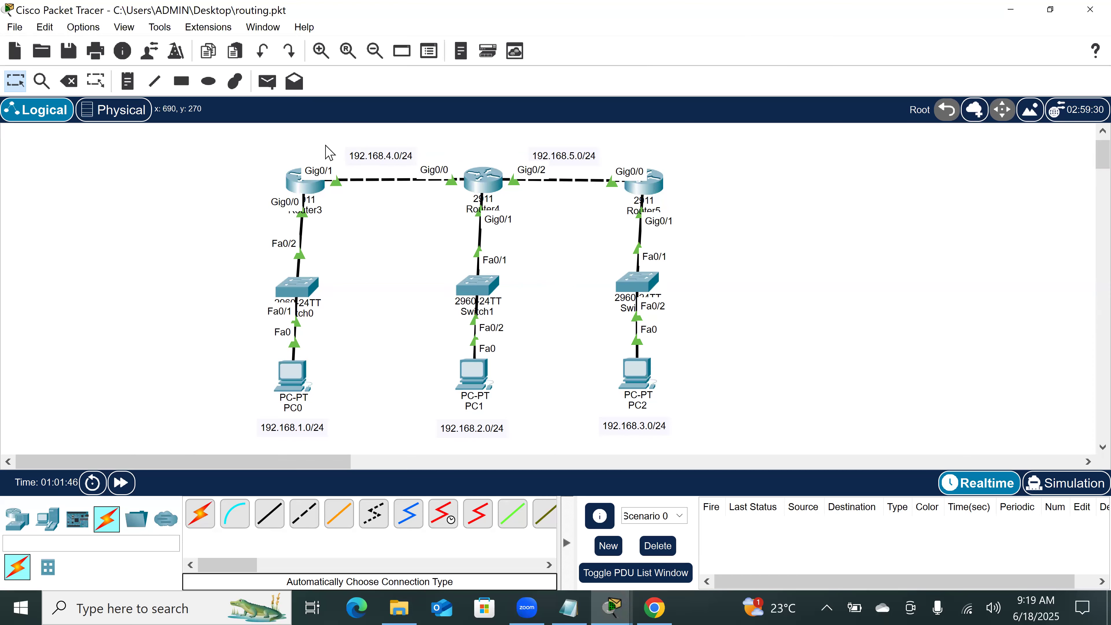
{"action": "left_click", "coordinate": [307, 196]}
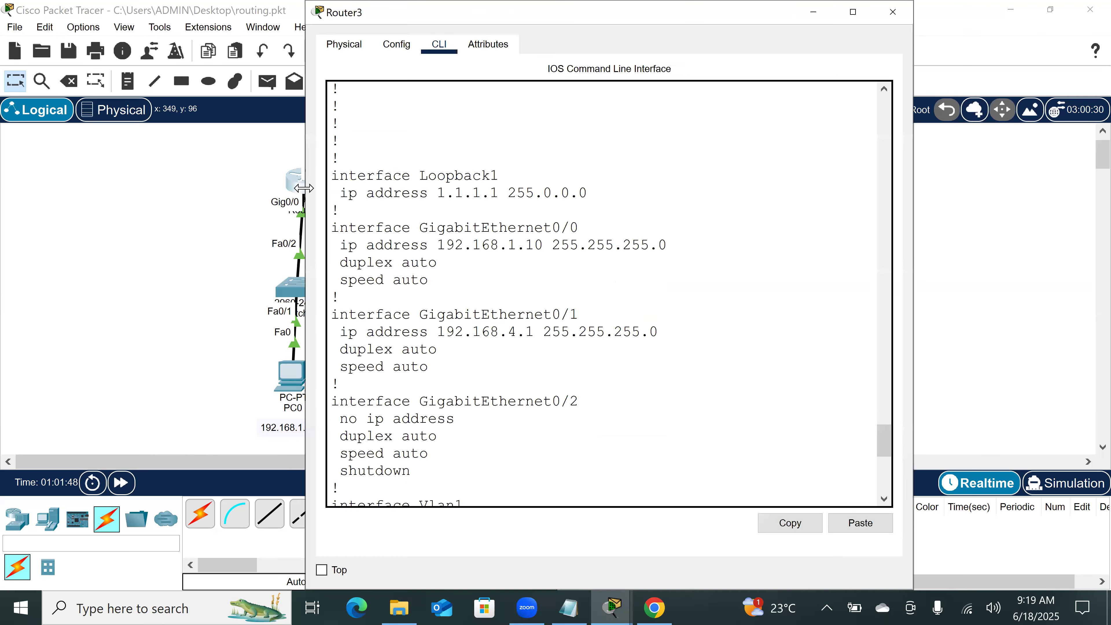
{"action": "scroll", "coordinate": [139, 303], "scroll_direction": "right", "scroll_amount": 5}
{"action": "scroll", "coordinate": [139, 303], "scroll_direction": "right", "scroll_amount": 3}
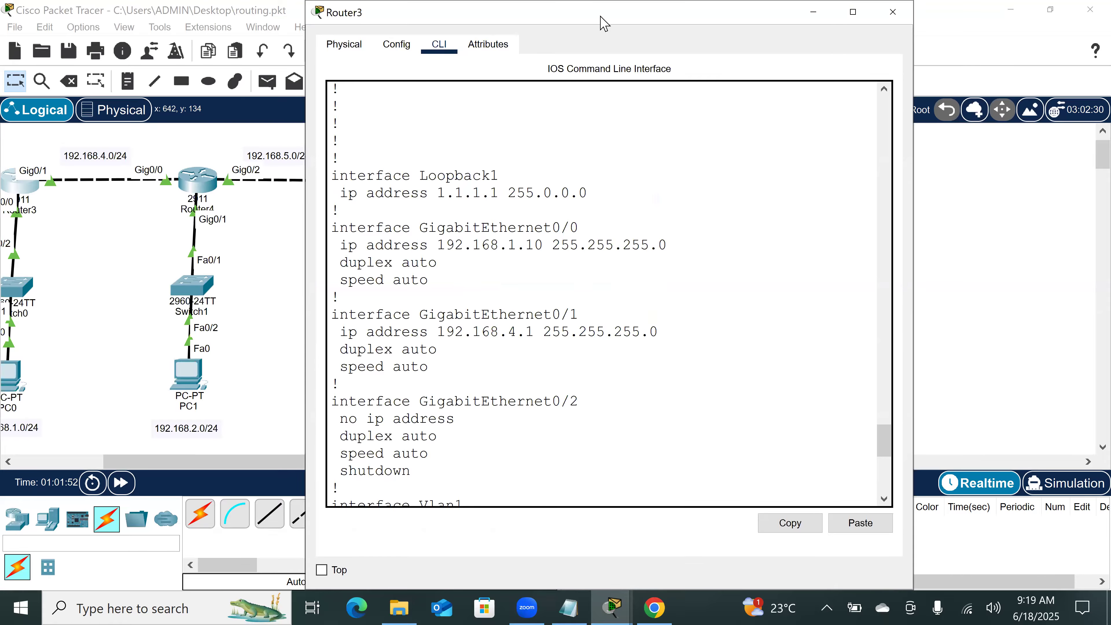
{"action": "left_click_drag", "start_coordinate": [604, 23], "coordinate": [715, 30]}
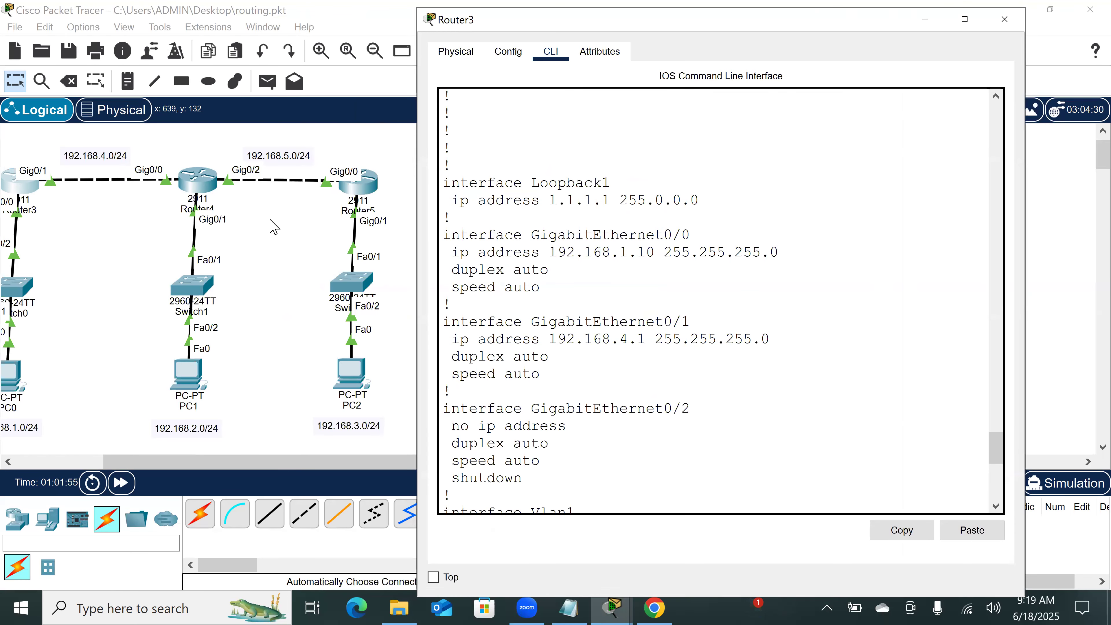
{"action": "scroll", "coordinate": [274, 227], "scroll_direction": "left", "scroll_amount": 3}
{"action": "scroll", "coordinate": [595, 463], "scroll_direction": "down", "scroll_amount": 9}
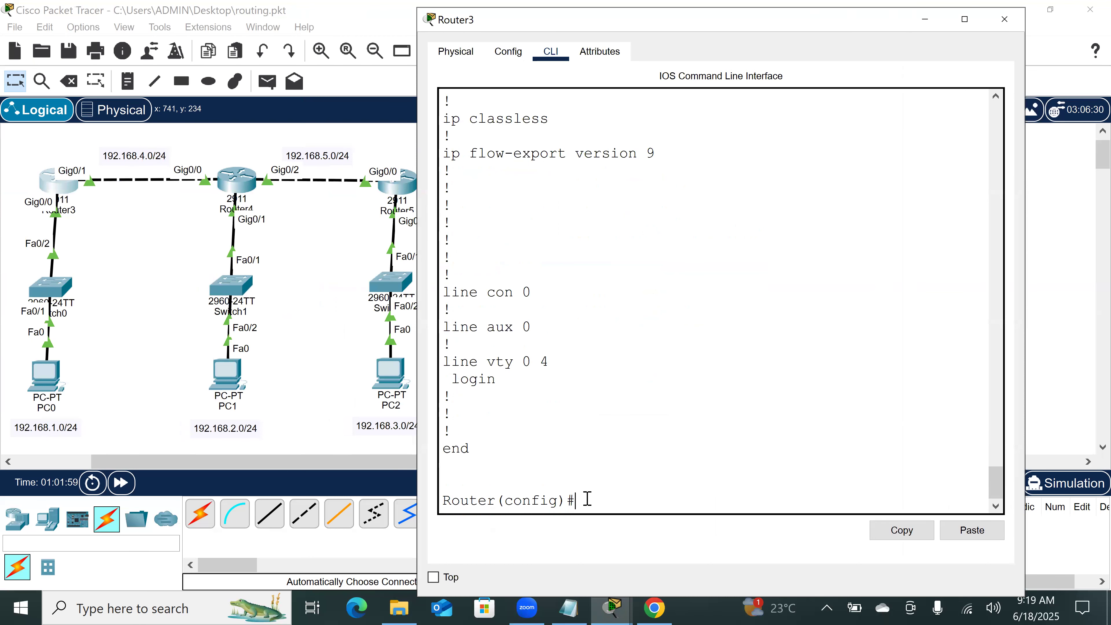
Step: List the routing protocols available for the router command in Router3's global configuration mode
{"action": "key", "text": "Return"}
{"action": "key", "text": "Return"}
{"action": "key", "text": "Return"}
{"action": "key", "text": "Return"}
{"action": "key", "text": "Return"}
{"action": "key", "text": "Return"}
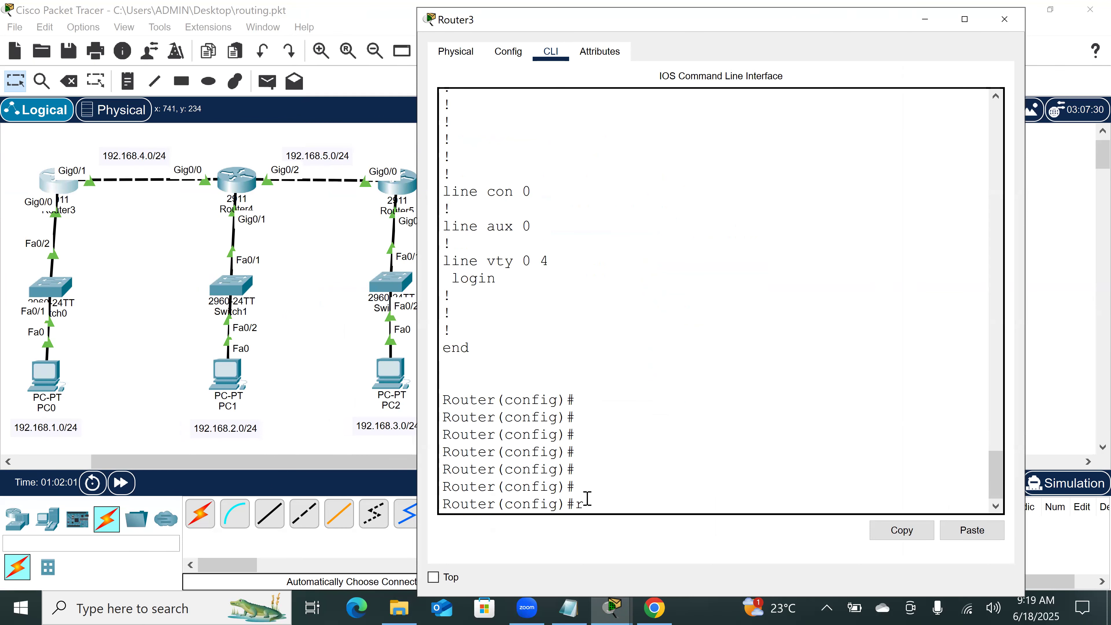
{"action": "type", "text": "rou"}
{"action": "key", "text": "Tab"}
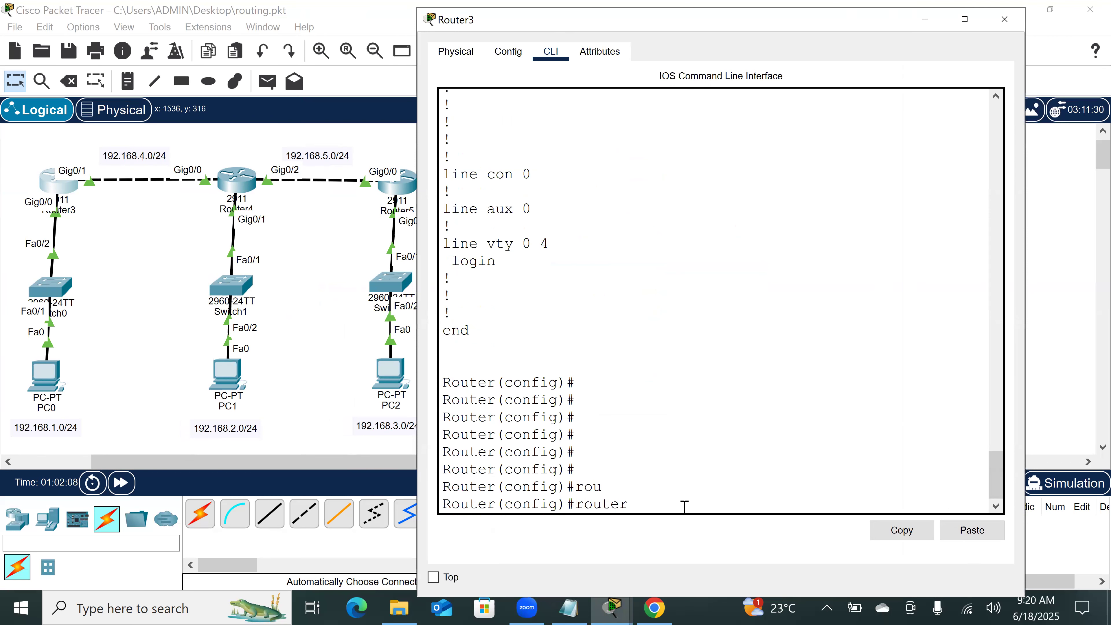
{"action": "type", "text": "?"}
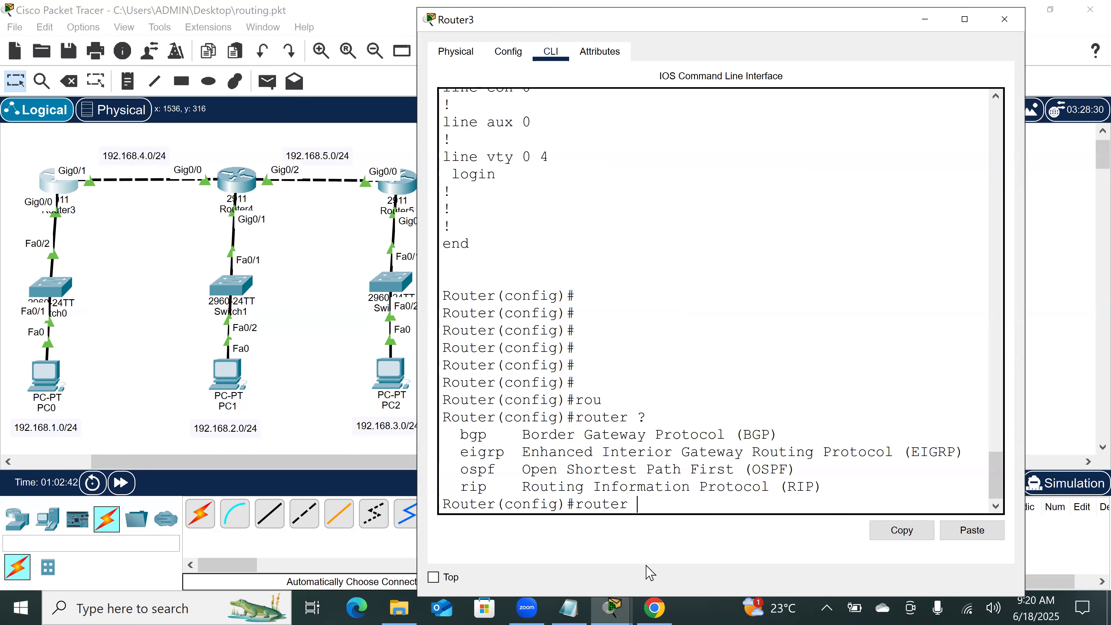
Step: Check the router rip options, enter RIP configuration mode on Router3, and highlight the config-router part of the prompt
{"action": "type", "text": "ri"}
{"action": "key", "text": "Tab"}
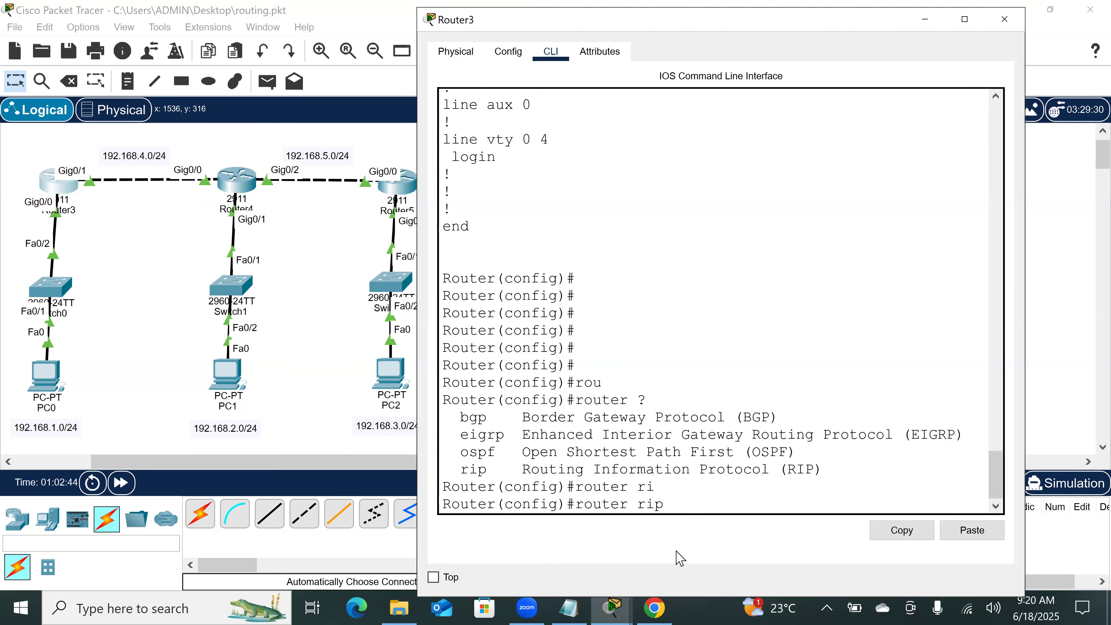
{"action": "type", "text": "?"}
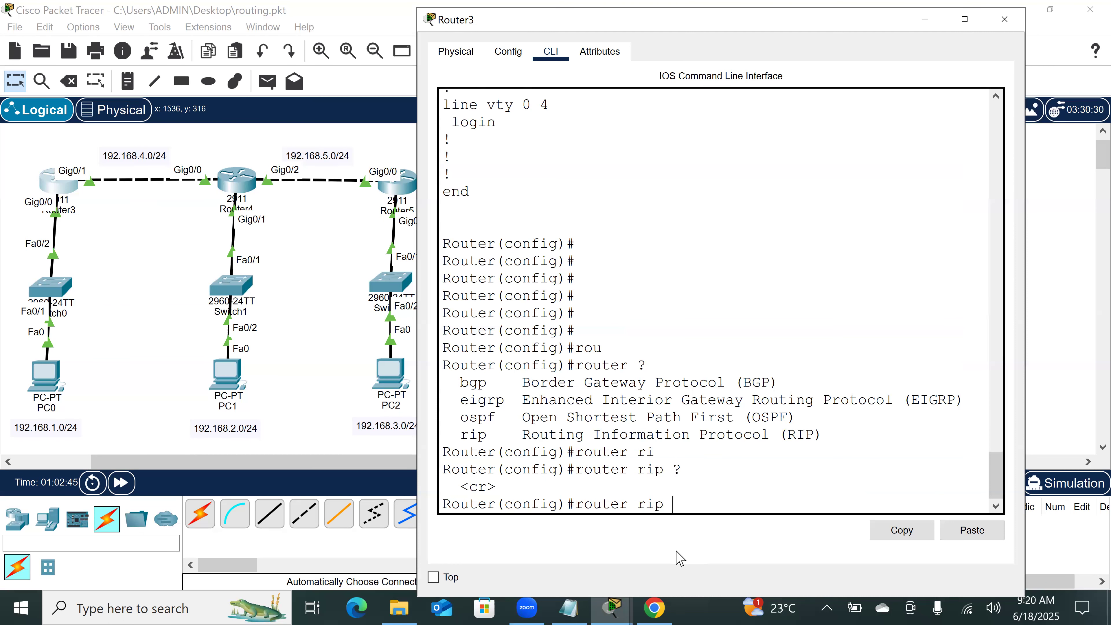
{"action": "key", "text": "Return"}
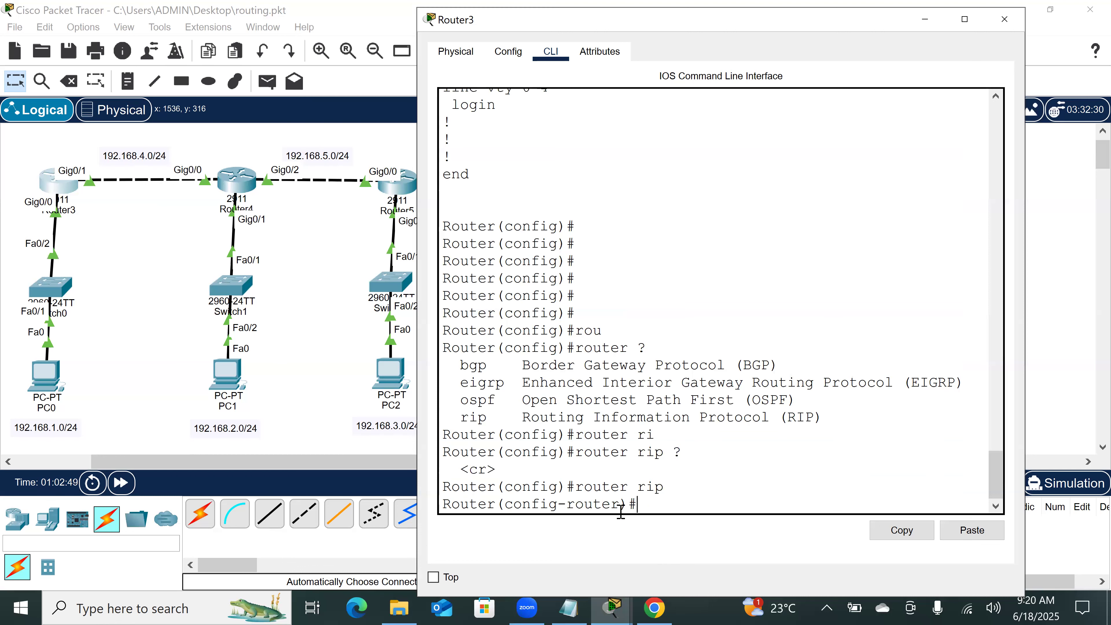
{"action": "left_click_drag", "start_coordinate": [620, 505], "coordinate": [506, 505]}
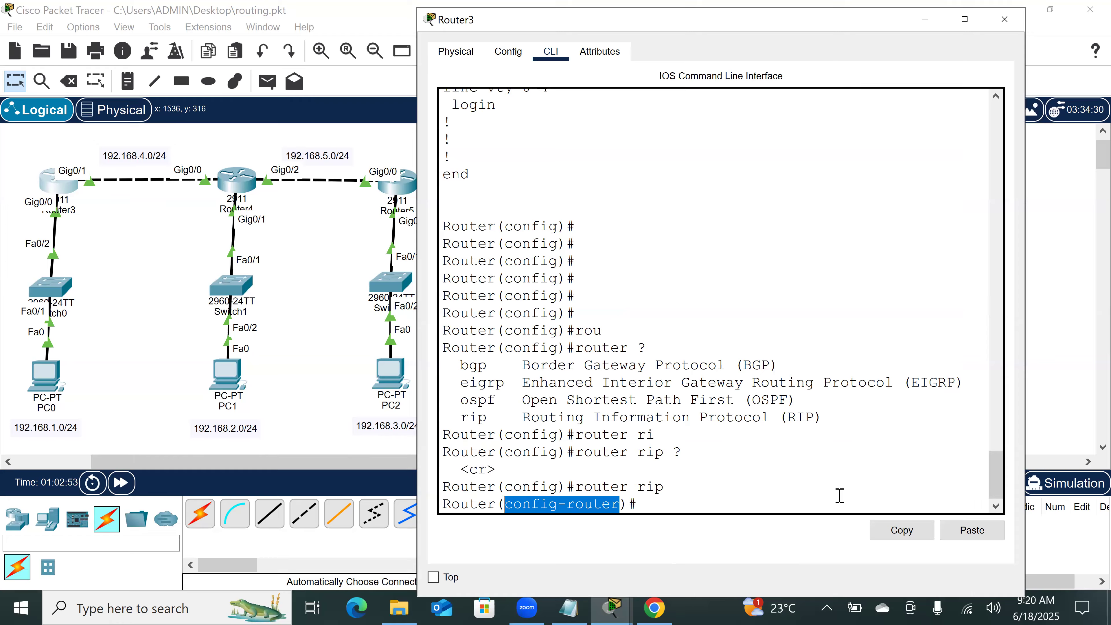
{"action": "left_click", "coordinate": [643, 504]}
Step: List the RIP configuration commands, widen Router3's window, and highlight the network command's description
{"action": "type", "text": "?"}
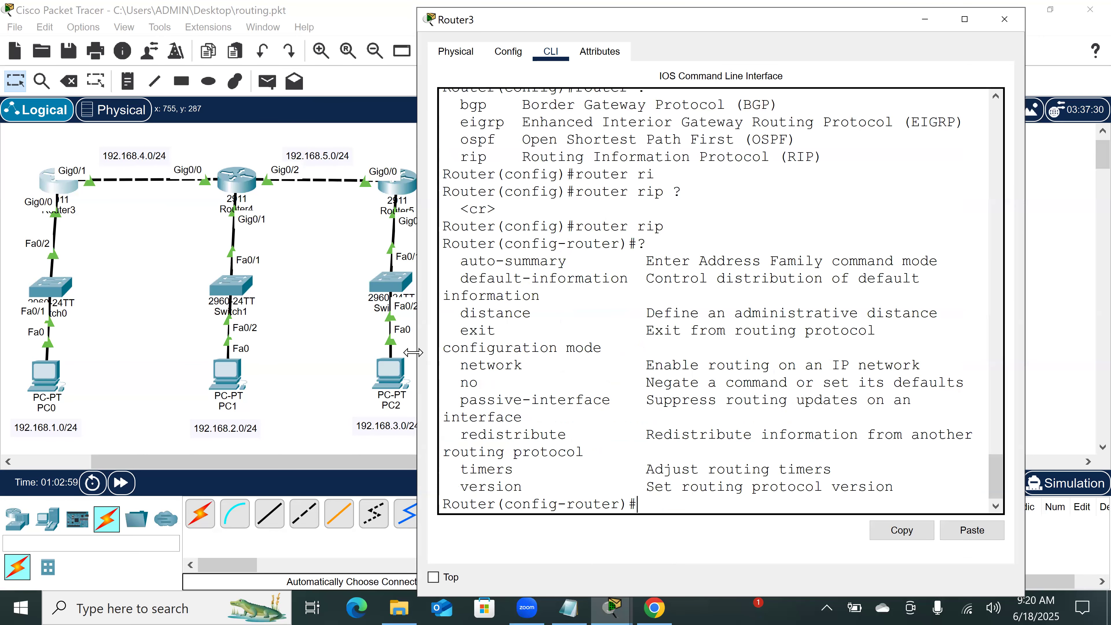
{"action": "left_click_drag", "start_coordinate": [416, 353], "coordinate": [221, 352]}
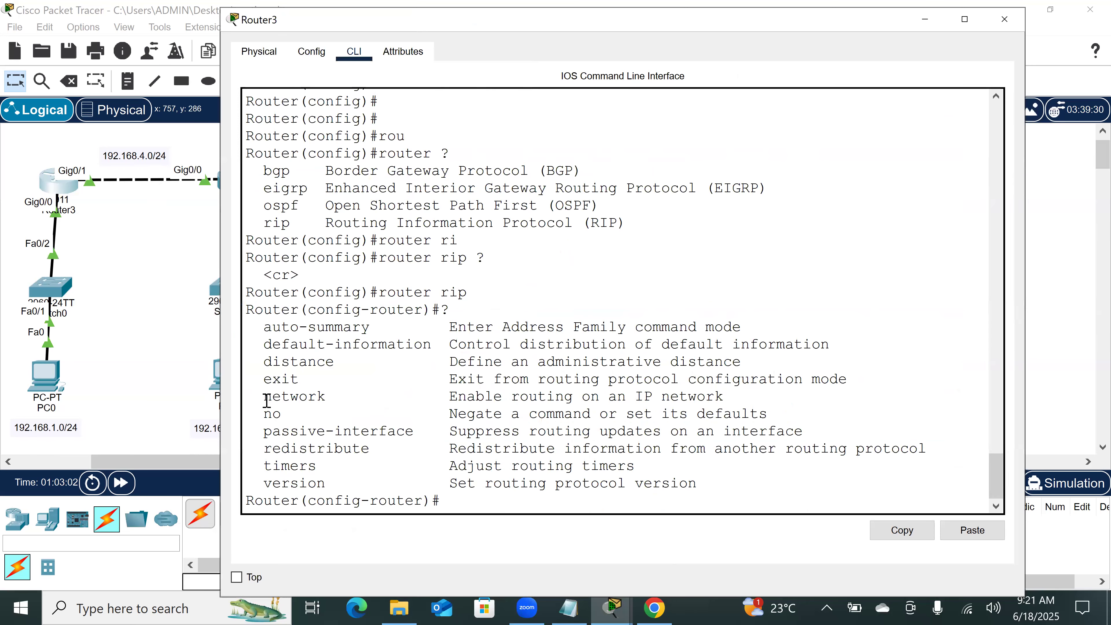
{"action": "left_click_drag", "start_coordinate": [266, 401], "coordinate": [747, 397]}
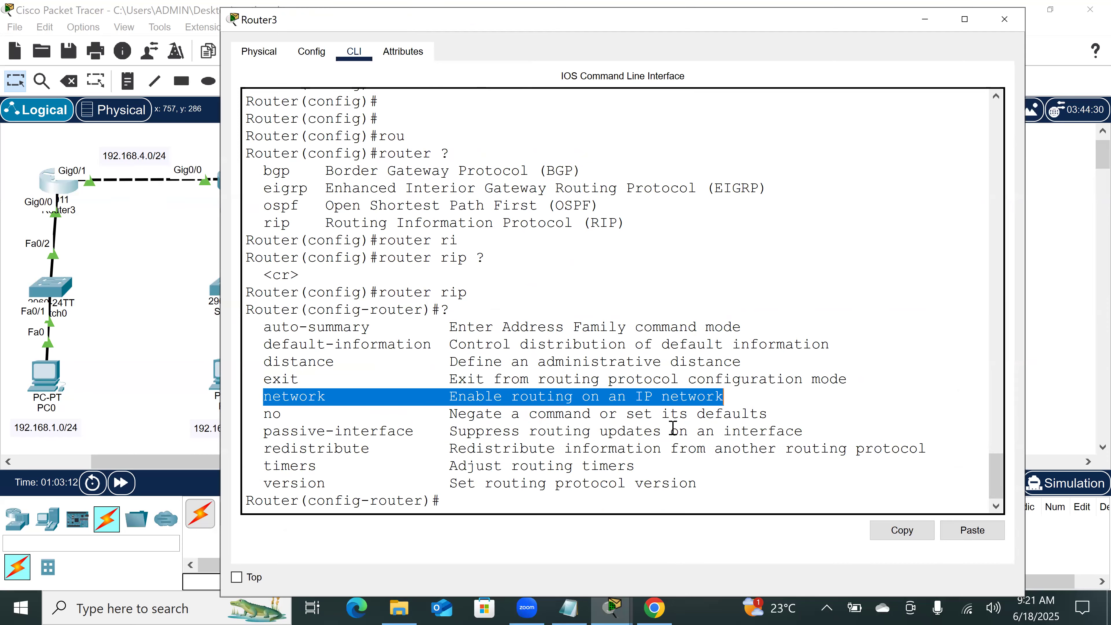
{"action": "left_click", "coordinate": [468, 508]}
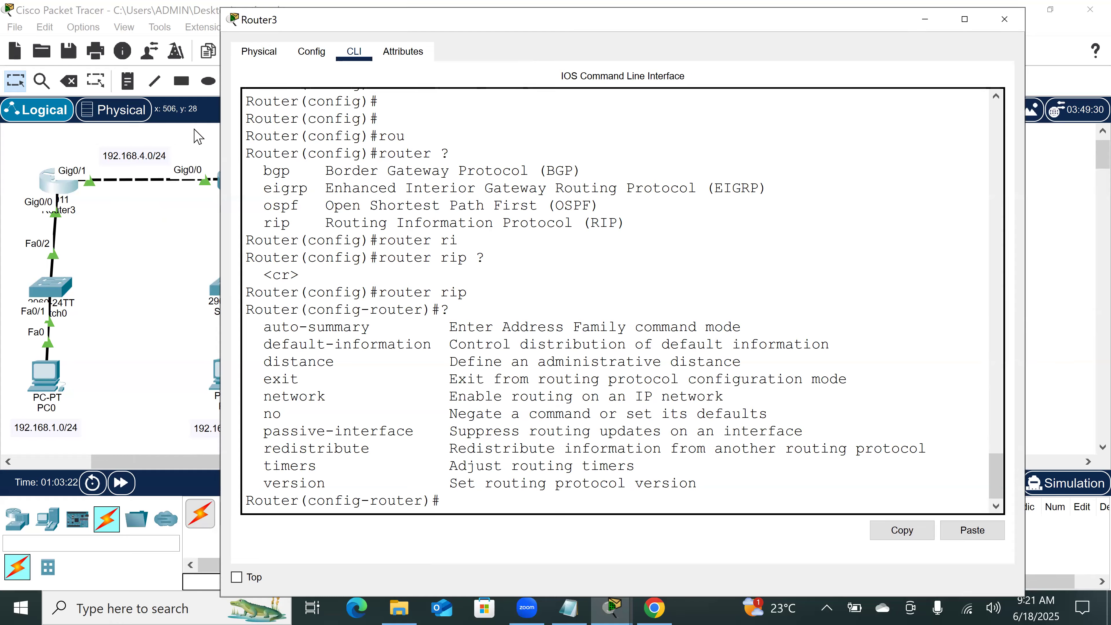
Step: Add network 192.168.1.0 to Router3's RIP configuration
{"action": "type", "text": "net"}
{"action": "key", "text": "Tab"}
{"action": "type", "text": "192.1"}
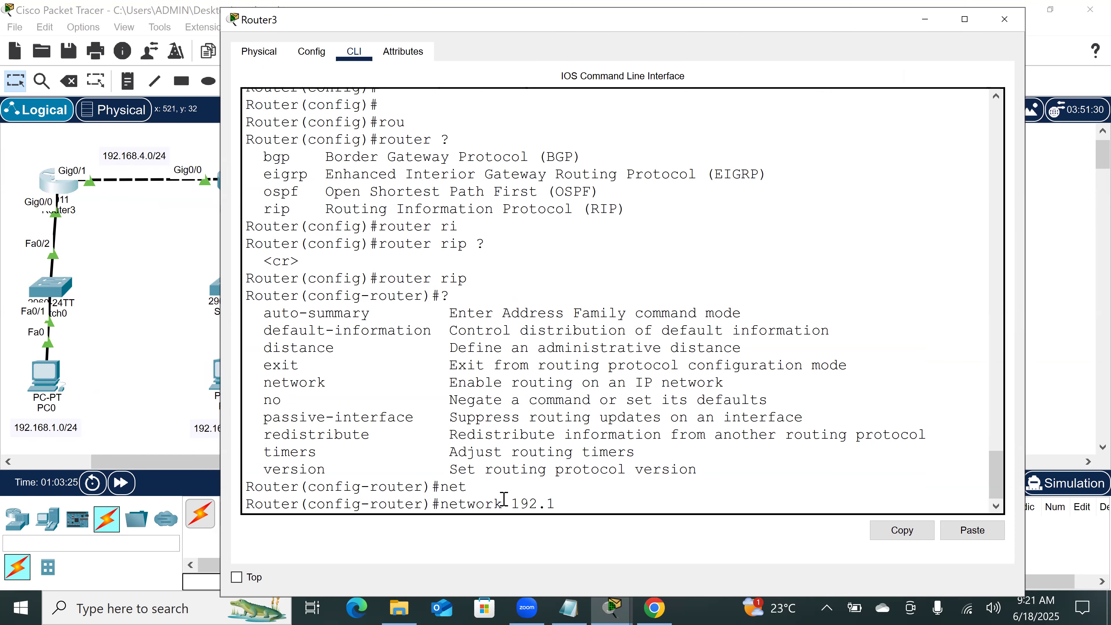
{"action": "type", "text": "68.1.0"}
{"action": "key", "text": "Return"}
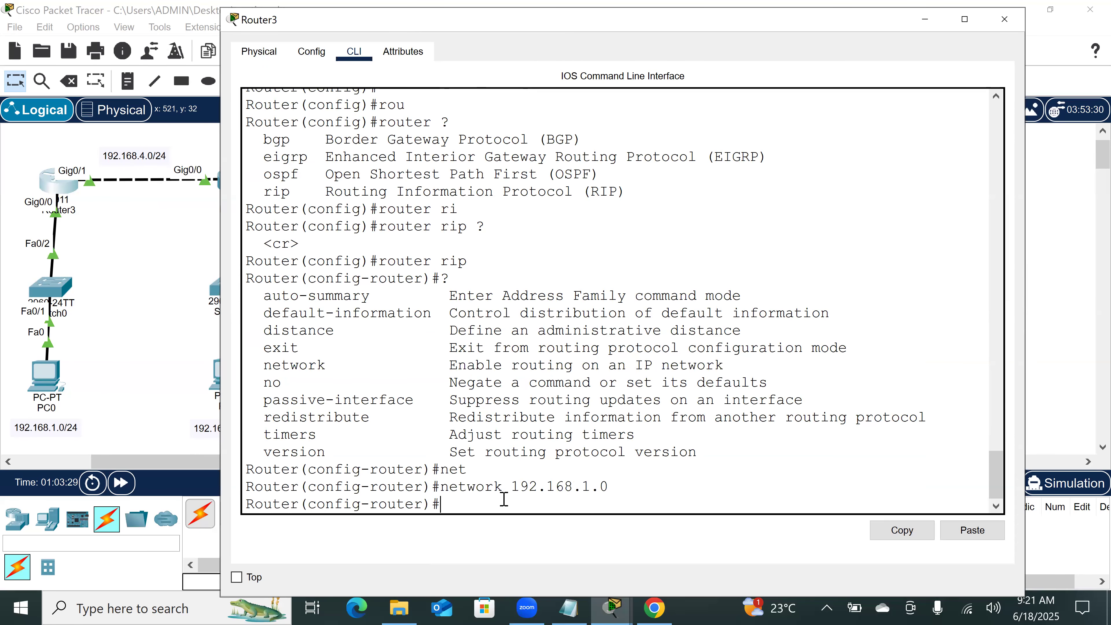
Step: Add network 192.168.4.0 to Router3's RIP configuration, checking its command options first, and return to privileged mode
{"action": "key", "text": "Up"}
{"action": "key", "text": "BackSpace"}
{"action": "key", "text": "BackSpace"}
{"action": "type", "text": "4.0 ?"}
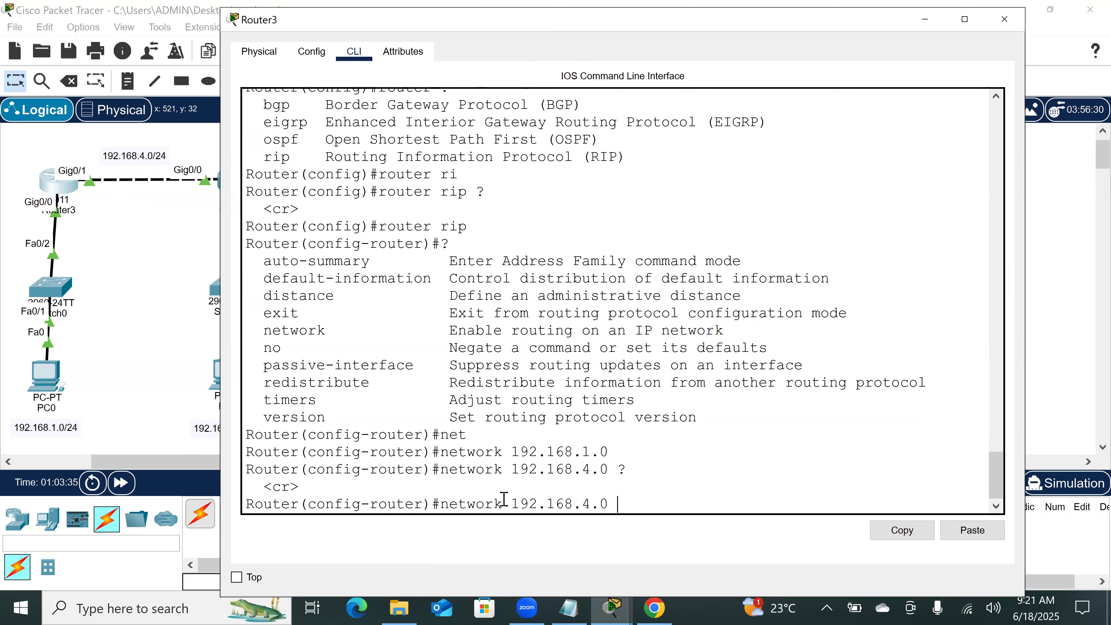
{"action": "key", "text": "Return"}
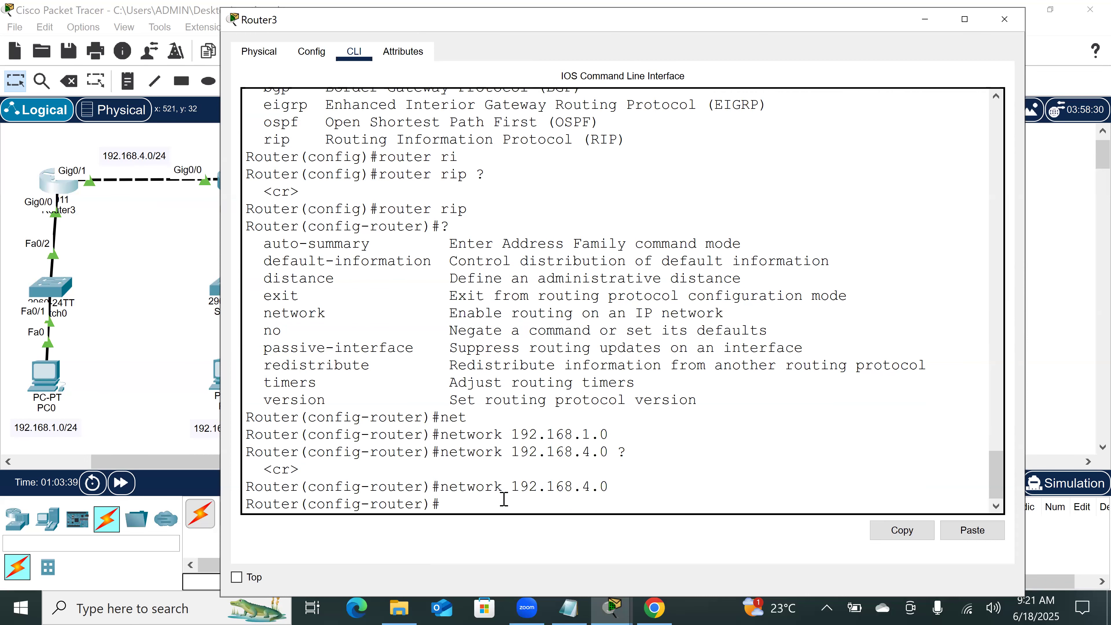
{"action": "type", "text": "end"}
{"action": "key", "text": "Return"}
{"action": "key", "text": "Return"}
{"action": "key", "text": "Return"}
{"action": "key", "text": "Return"}
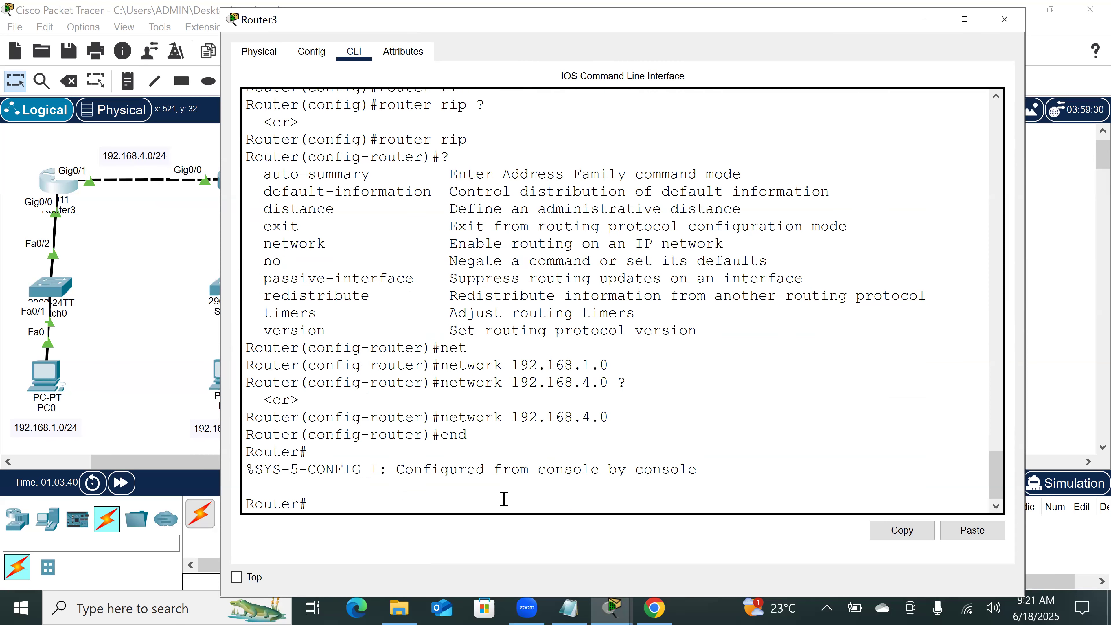
Step: Show Router3's IP routing table and mark the 192.168.1.0 and 192.168.4.0 entries
{"action": "type", "text": "sh"}
{"action": "key", "text": "Tab"}
{"action": "type", "text": "ip rou"}
{"action": "key", "text": "Tab"}
{"action": "key", "text": "Return"}
{"action": "key", "text": "Return"}
{"action": "key", "text": "Return"}
{"action": "key", "text": "Return"}
{"action": "key", "text": "Return"}
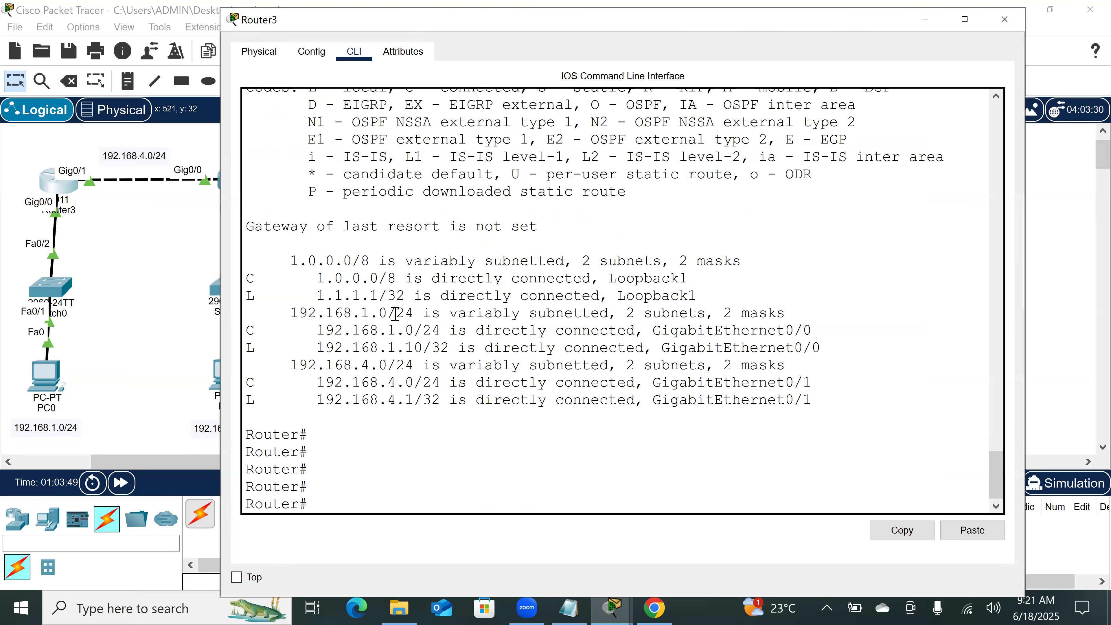
{"action": "double_click", "coordinate": [381, 313]}
{"action": "double_click", "coordinate": [408, 383]}
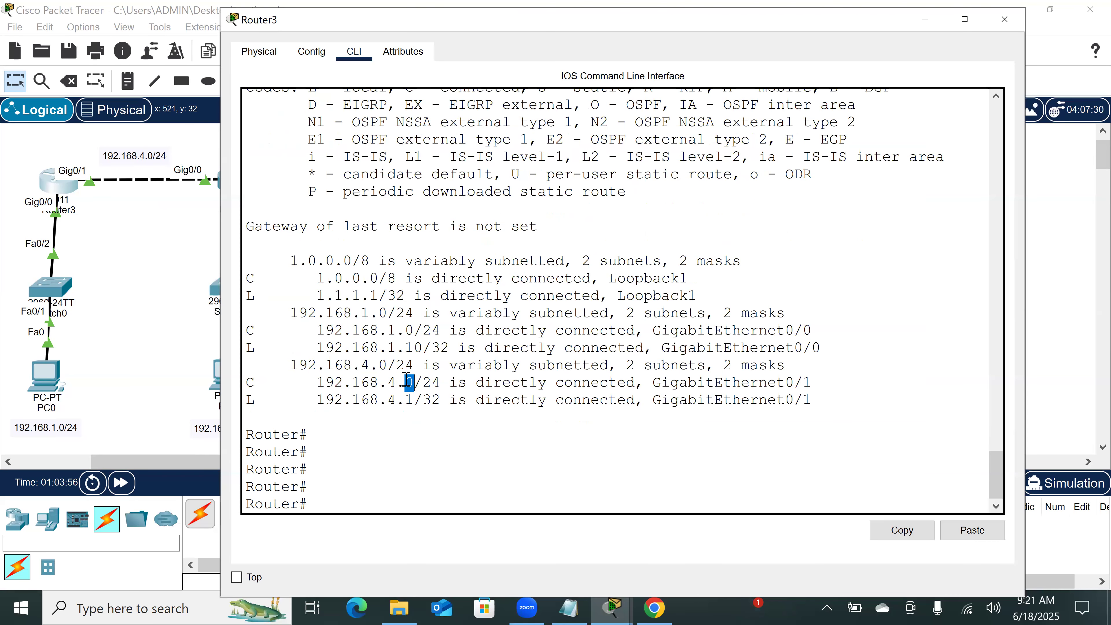
Step: Open Router4's command line from the topology and enter RIP configuration mode
{"action": "left_click", "coordinate": [170, 306]}
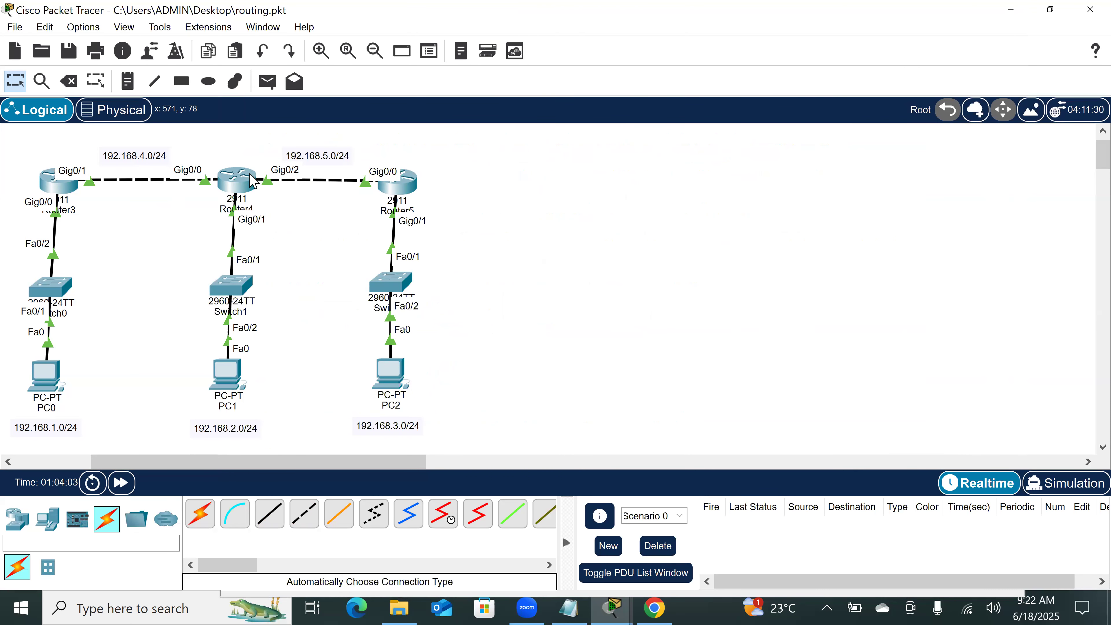
{"action": "left_click", "coordinate": [238, 178]}
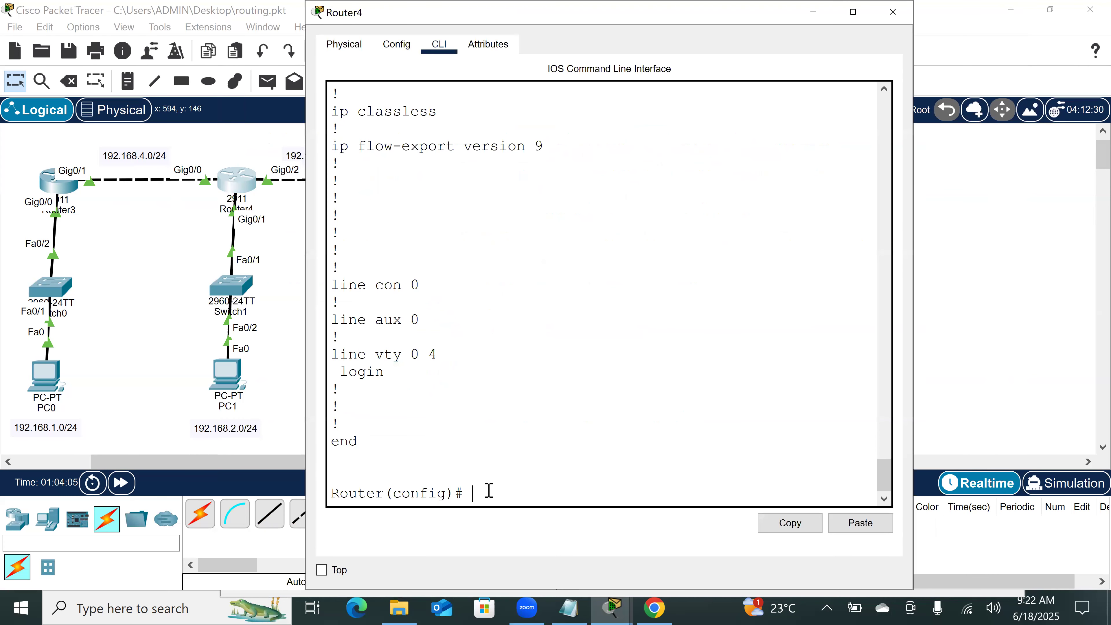
{"action": "type", "text": "rou"}
{"action": "key", "text": "Tab"}
{"action": "type", "text": "r"}
{"action": "key", "text": "Tab"}
{"action": "key", "text": "Return"}
Step: Add network 192.168.4.0 to Router4's RIP configuration
{"action": "type", "text": "net"}
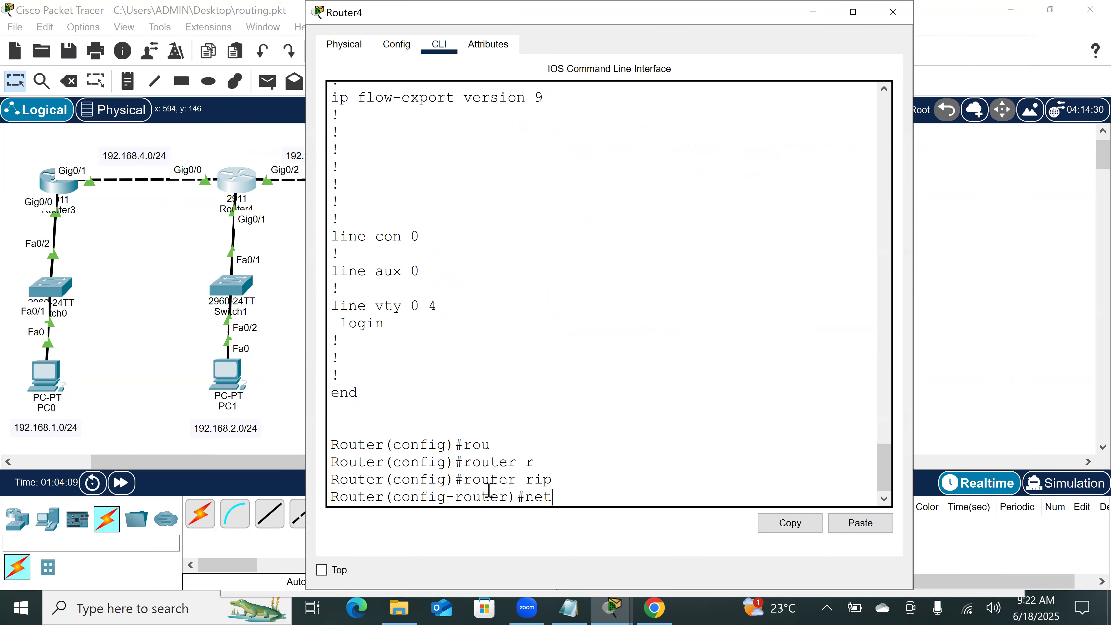
{"action": "key", "text": "Tab"}
{"action": "type", "text": "168."}
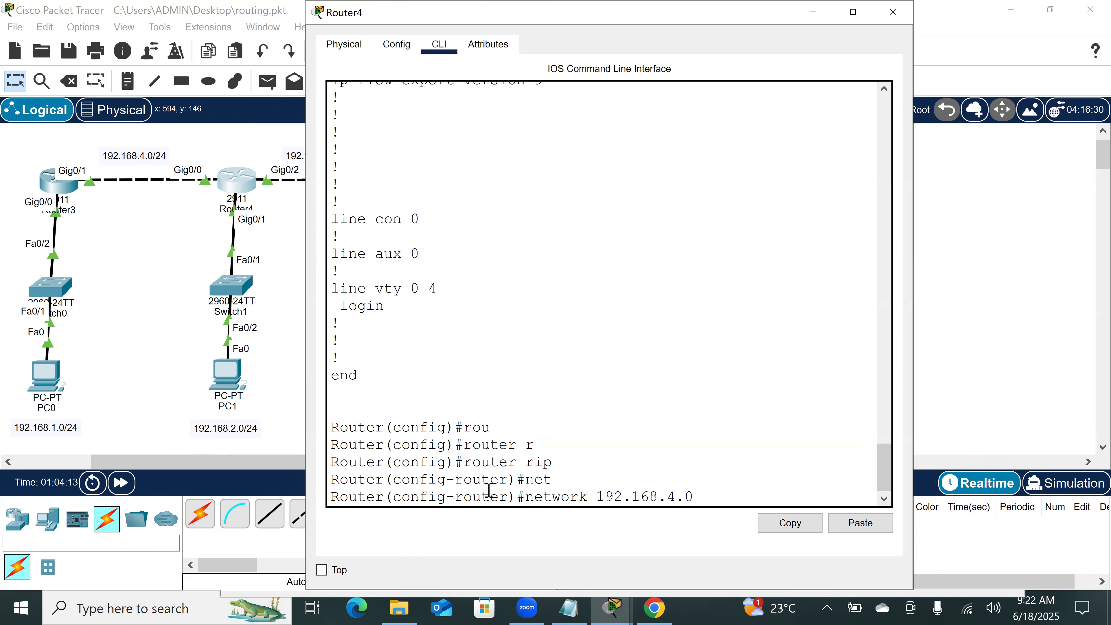
{"action": "type", "text": "4.0"}
{"action": "key", "text": "Return"}
Step: Add network 192.168.2.0 to Router4's RIP configuration
{"action": "key", "text": "Up"}
{"action": "key", "text": "BackSpace"}
{"action": "key", "text": "BackSpace"}
{"action": "key", "text": "BackSpace"}
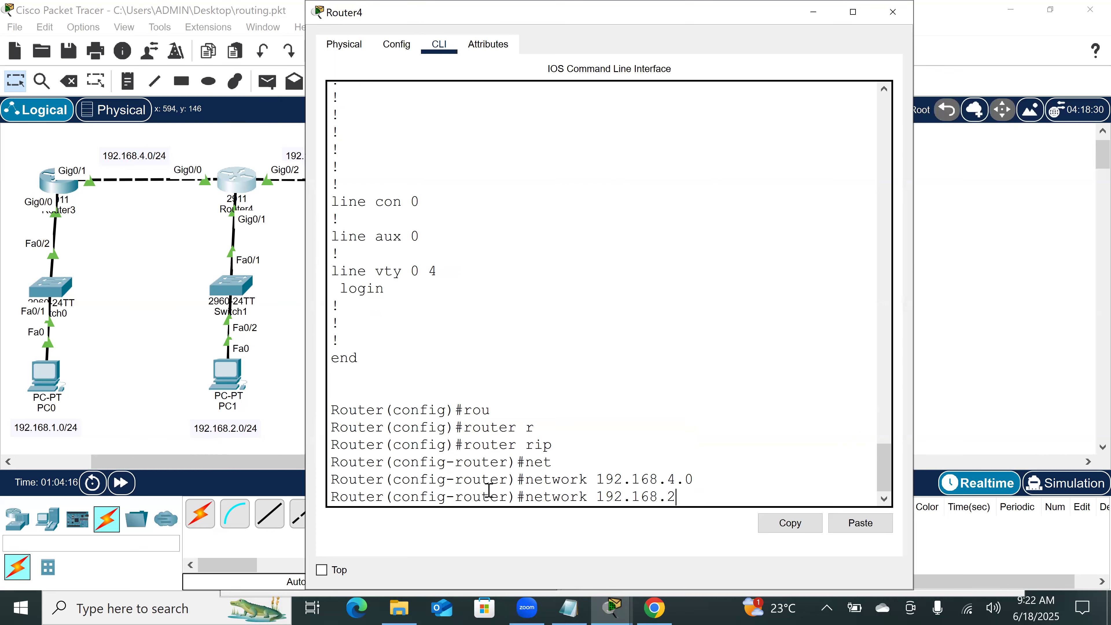
{"action": "type", "text": "2.0"}
{"action": "key", "text": "Return"}
Step: Add network 192.168.5.0 to Router4's RIP configuration and return to privileged mode
{"action": "key", "text": "Up"}
{"action": "key", "text": "Left"}
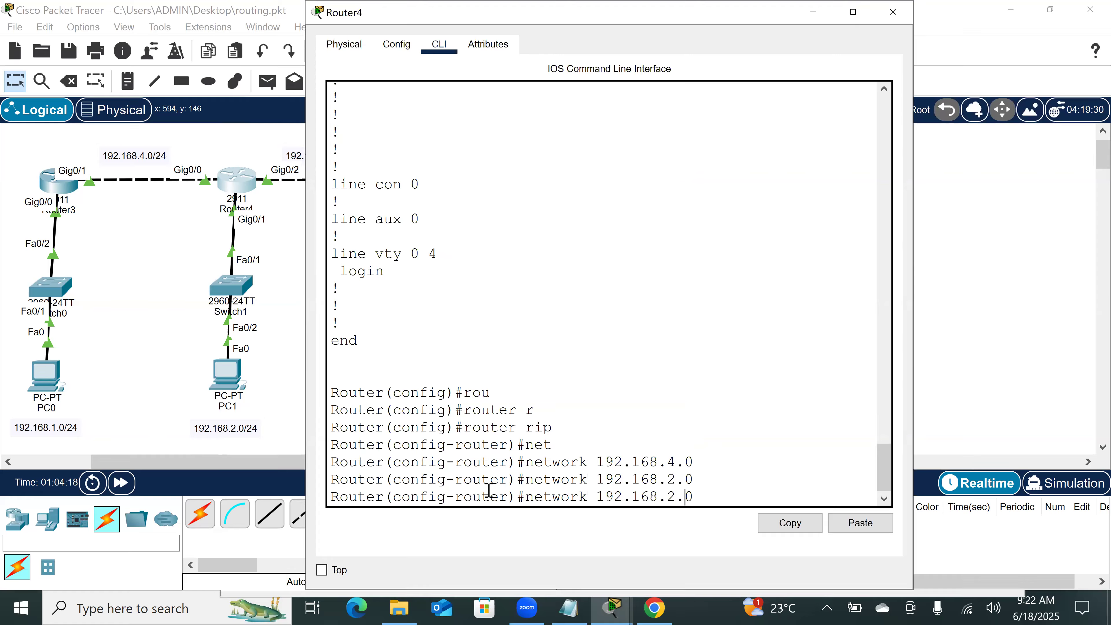
{"action": "key", "text": "BackSpace"}
{"action": "type", "text": "5"}
{"action": "key", "text": "Return"}
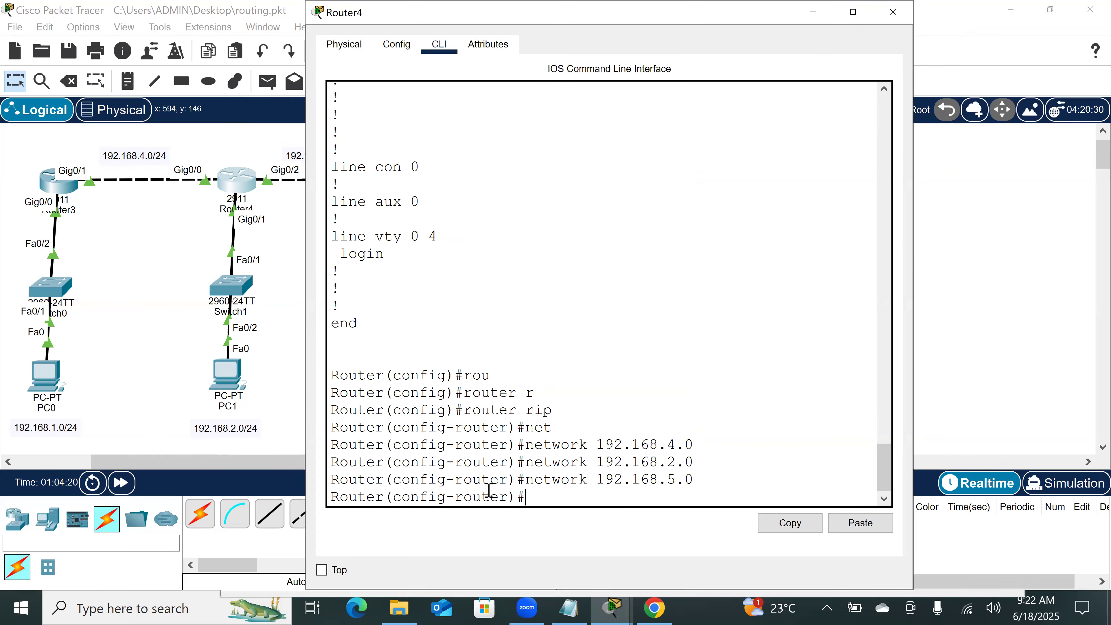
{"action": "key", "text": "Return"}
{"action": "key", "text": "Return"}
{"action": "key", "text": "Return"}
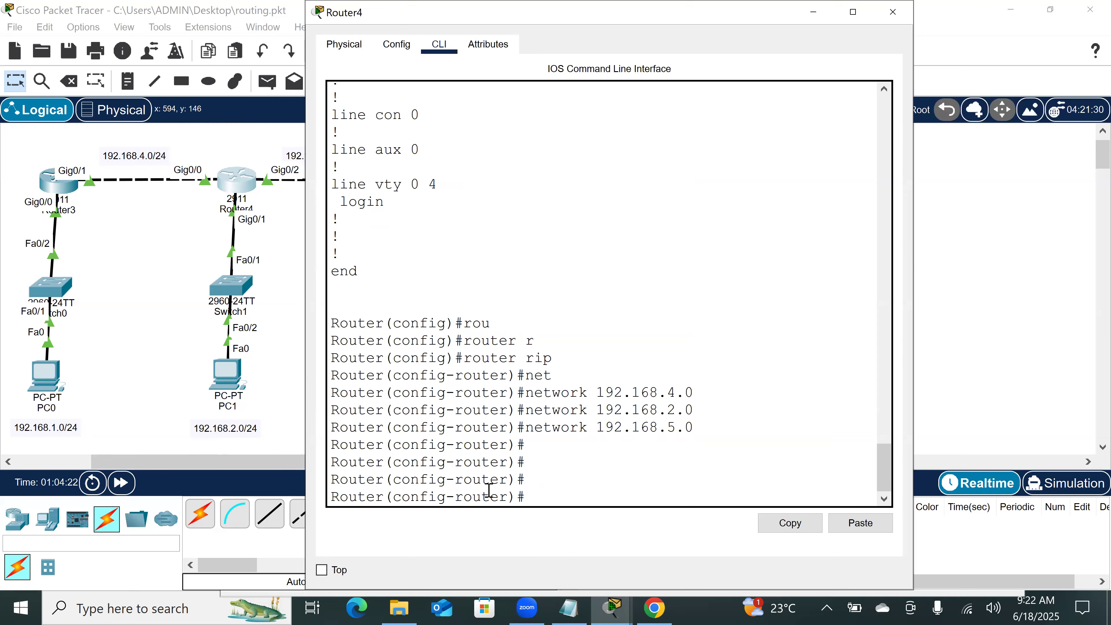
{"action": "type", "text": "end"}
{"action": "key", "text": "Return"}
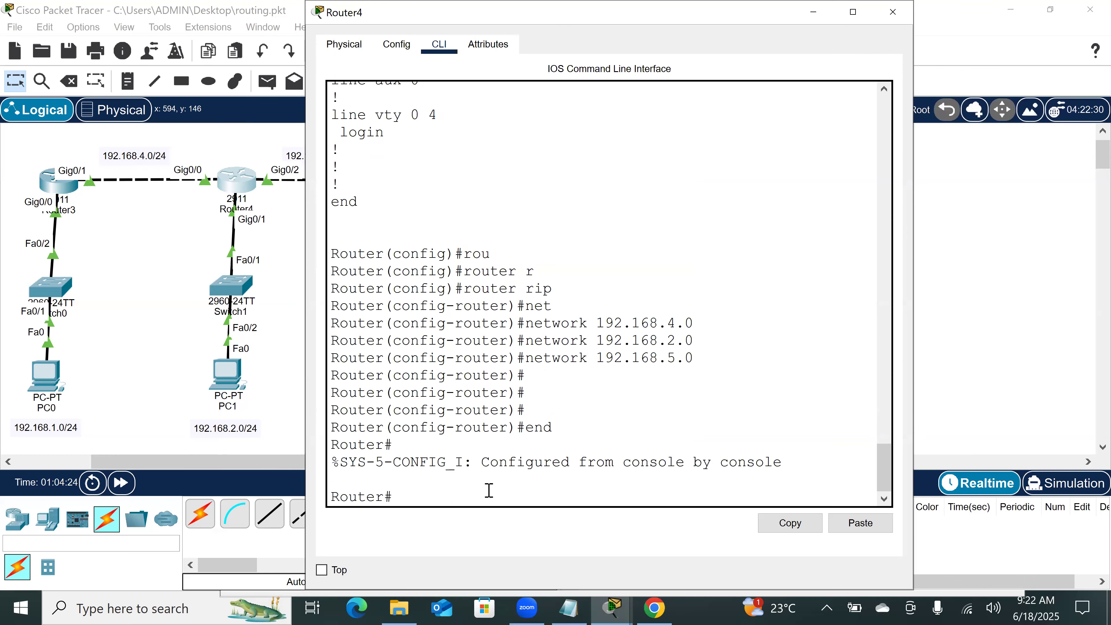
{"action": "key", "text": "Return"}
{"action": "key", "text": "Return"}
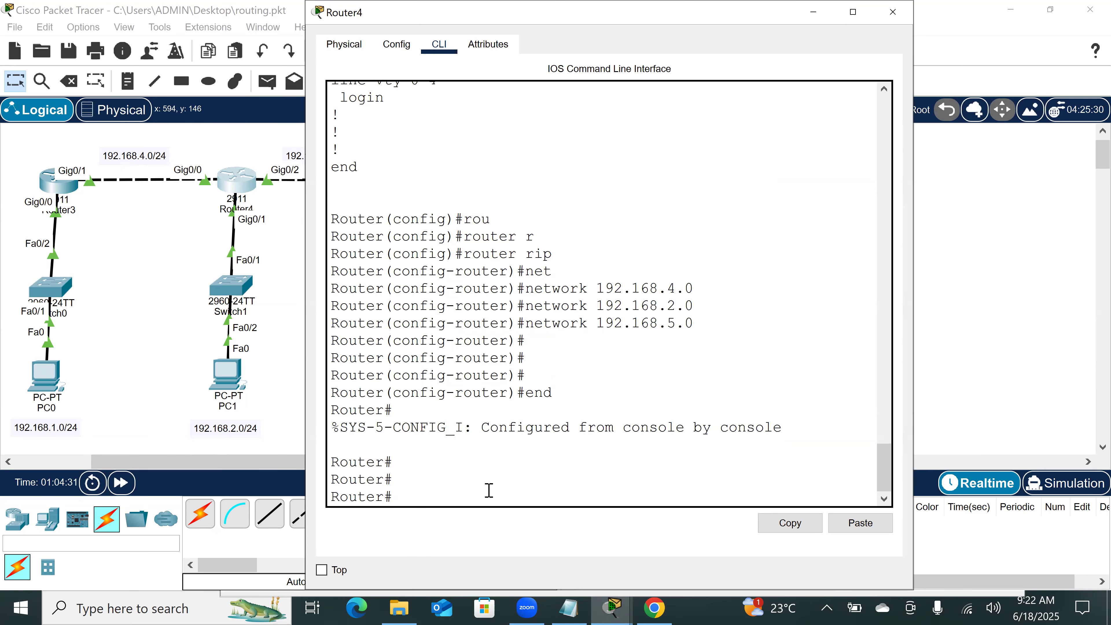
Step: Fast-forward the network time, reopen Router4's command line, and show its IP routing table
{"action": "left_click", "coordinate": [132, 499]}
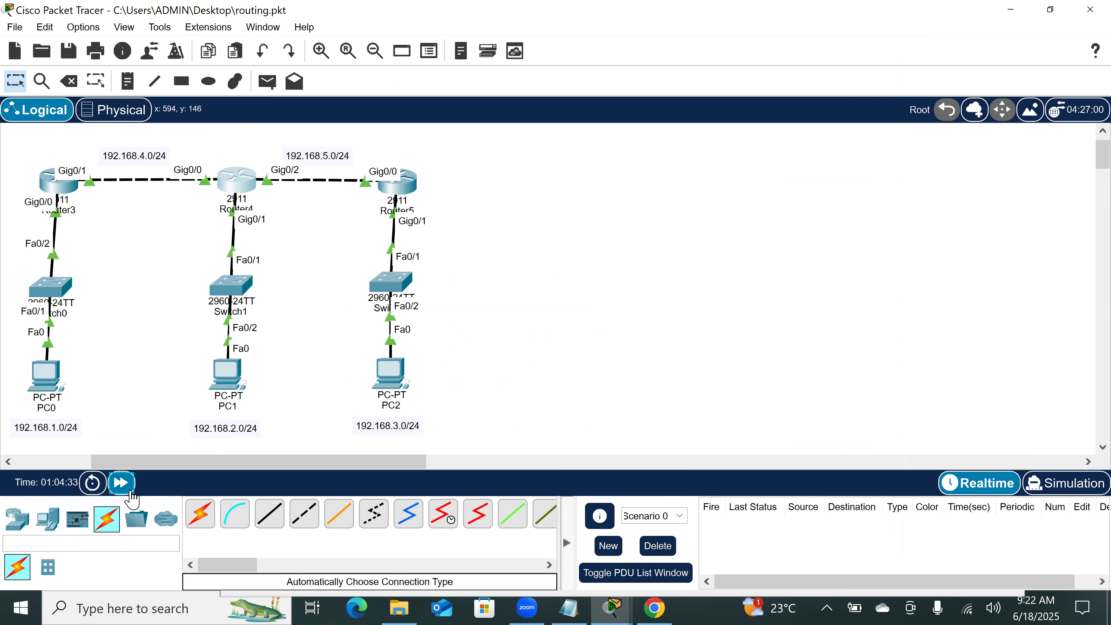
{"action": "left_click", "coordinate": [248, 198]}
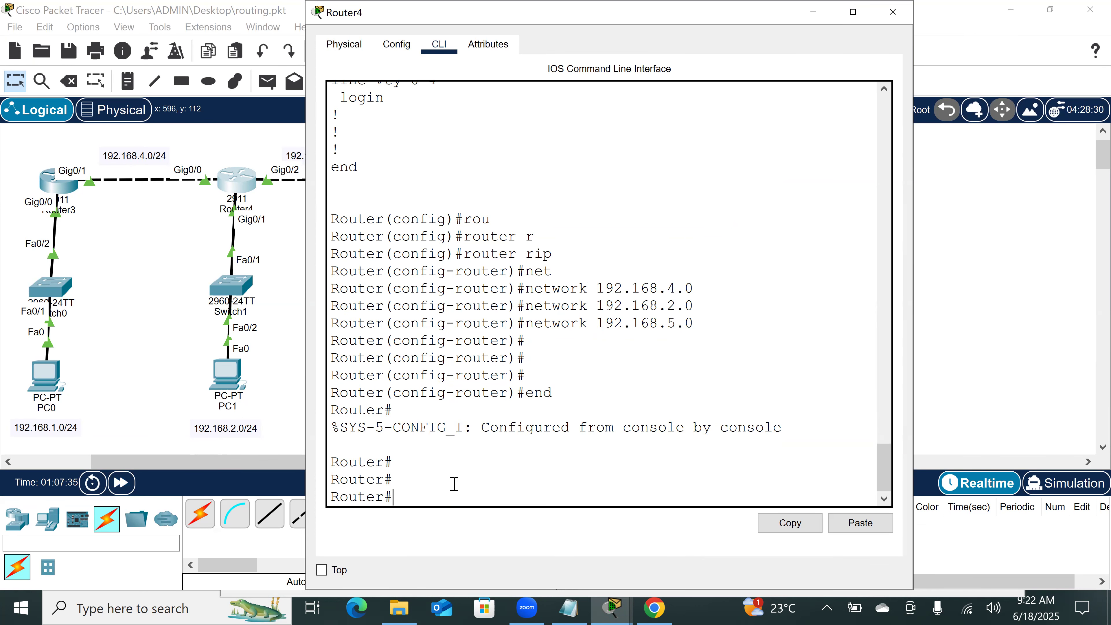
{"action": "type", "text": "sh"}
{"action": "key", "text": "Tab"}
{"action": "type", "text": "ip rou"}
{"action": "key", "text": "Tab"}
{"action": "key", "text": "Return"}
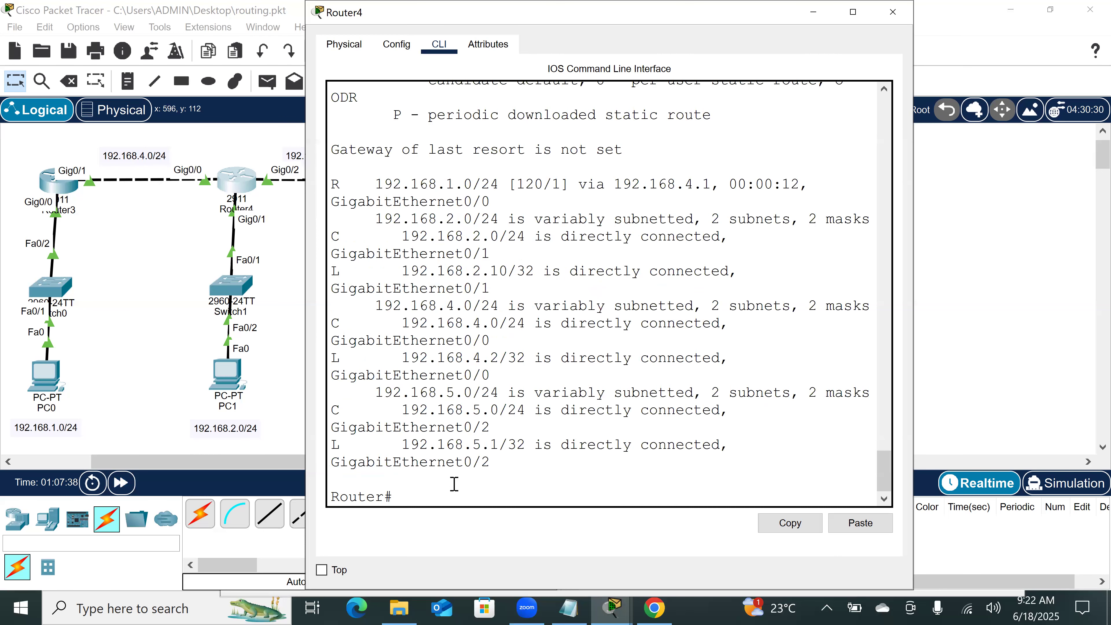
{"action": "key", "text": "Return"}
{"action": "key", "text": "Return"}
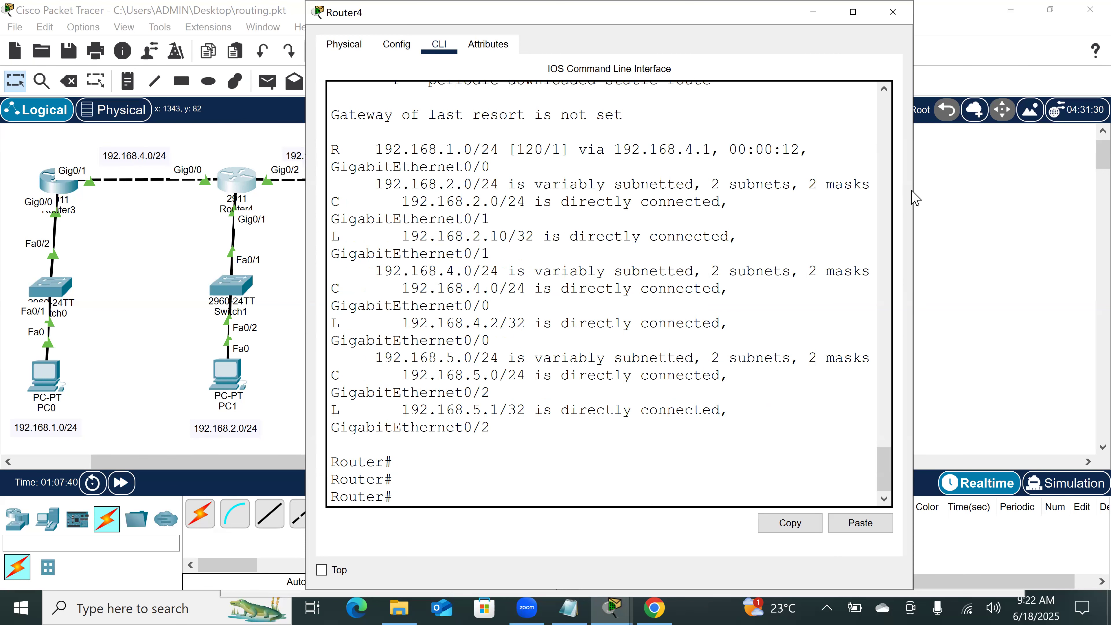
Step: Widen Router4's window and highlight the R - RIP code and the R marking the 192.168.1.0/24 route
{"action": "left_click_drag", "start_coordinate": [915, 190], "coordinate": [1094, 224]}
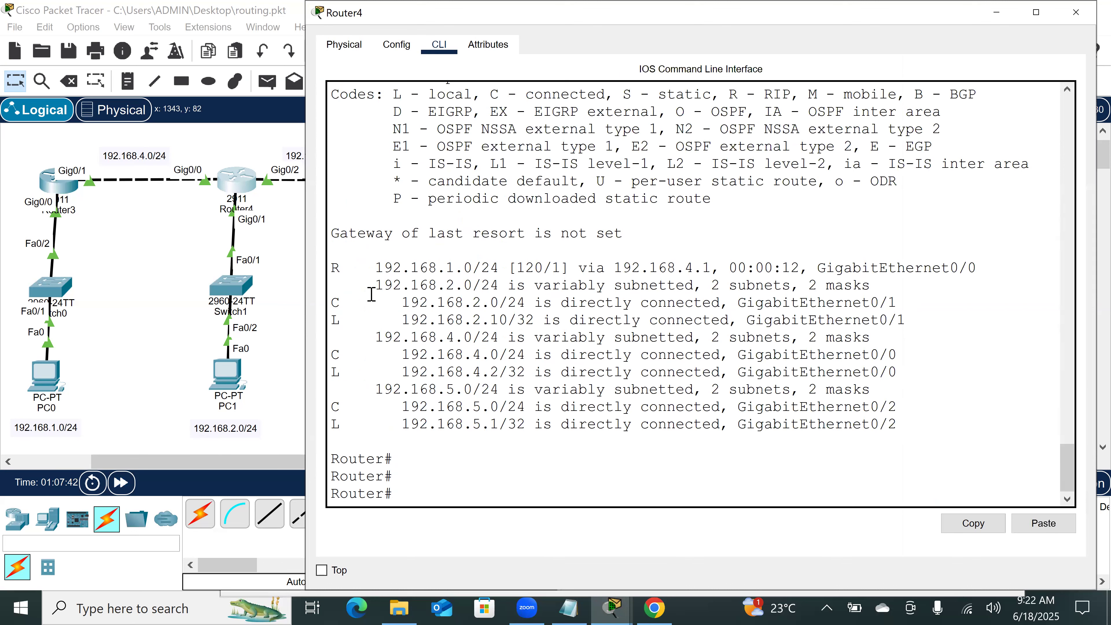
{"action": "left_click_drag", "start_coordinate": [341, 265], "coordinate": [292, 276]}
{"action": "left_click_drag", "start_coordinate": [729, 94], "coordinate": [791, 146]}
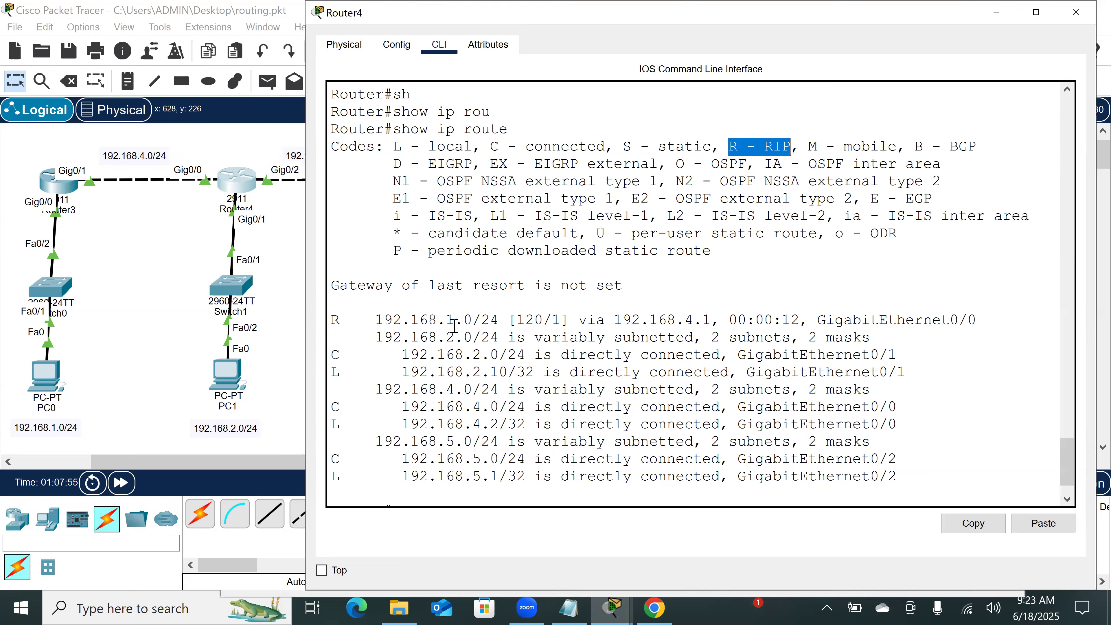
{"action": "left_click", "coordinate": [341, 321]}
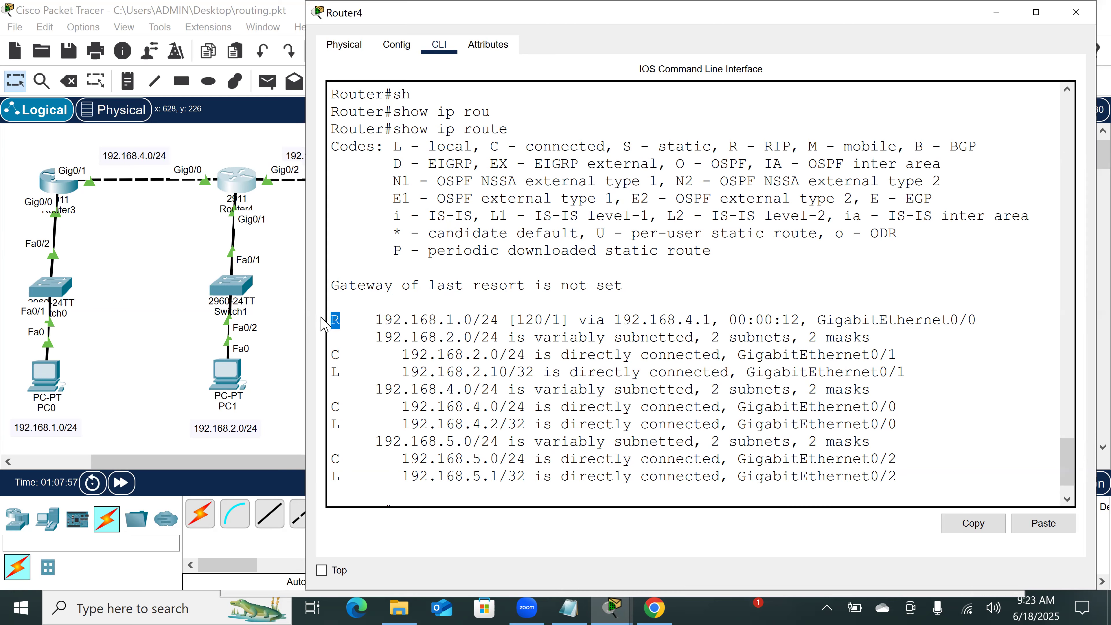
Step: Highlight the distance 120 and hop count 1 in Router4's 192.168.1.0/24 route, and look over its routing table once more
{"action": "double_click", "coordinate": [529, 320]}
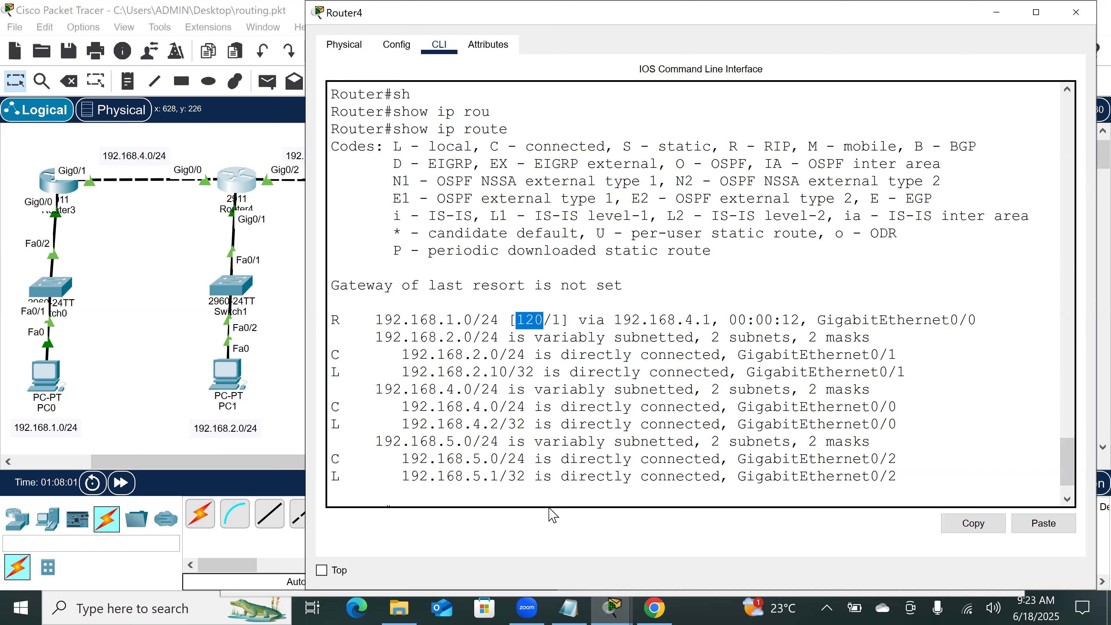
{"action": "double_click", "coordinate": [561, 320]}
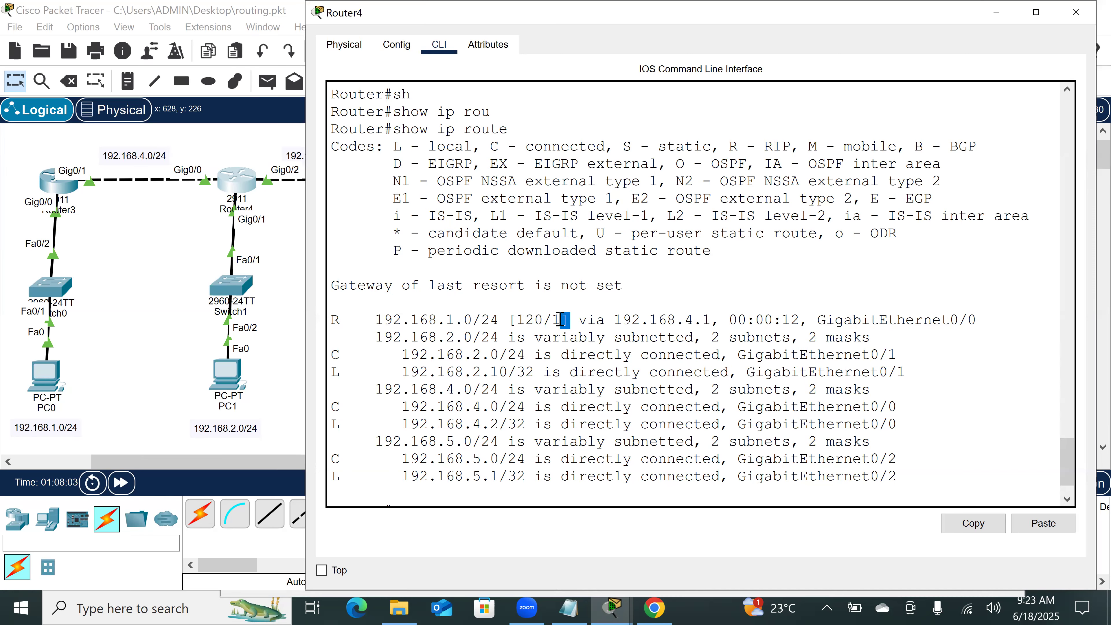
{"action": "left_click", "coordinate": [556, 319]}
{"action": "double_click", "coordinate": [556, 319]}
{"action": "left_click", "coordinate": [144, 317]}
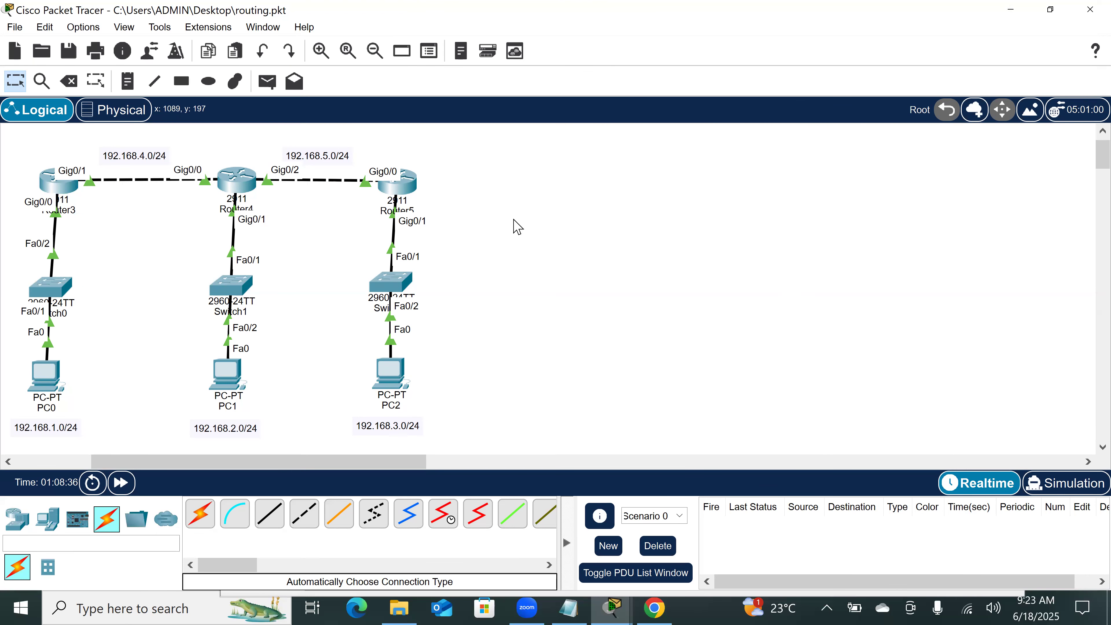
{"action": "left_click", "coordinate": [236, 179]}
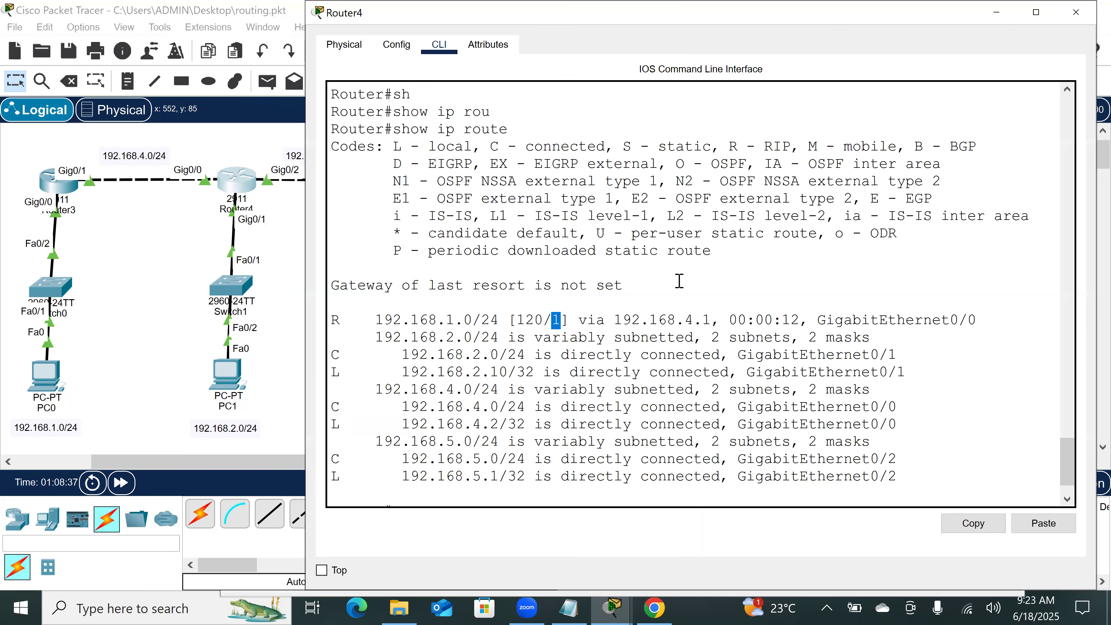
{"action": "scroll", "coordinate": [680, 281], "scroll_direction": "up", "scroll_amount": 7}
{"action": "scroll", "coordinate": [677, 279], "scroll_direction": "down", "scroll_amount": 8}
{"action": "left_click", "coordinate": [182, 228]}
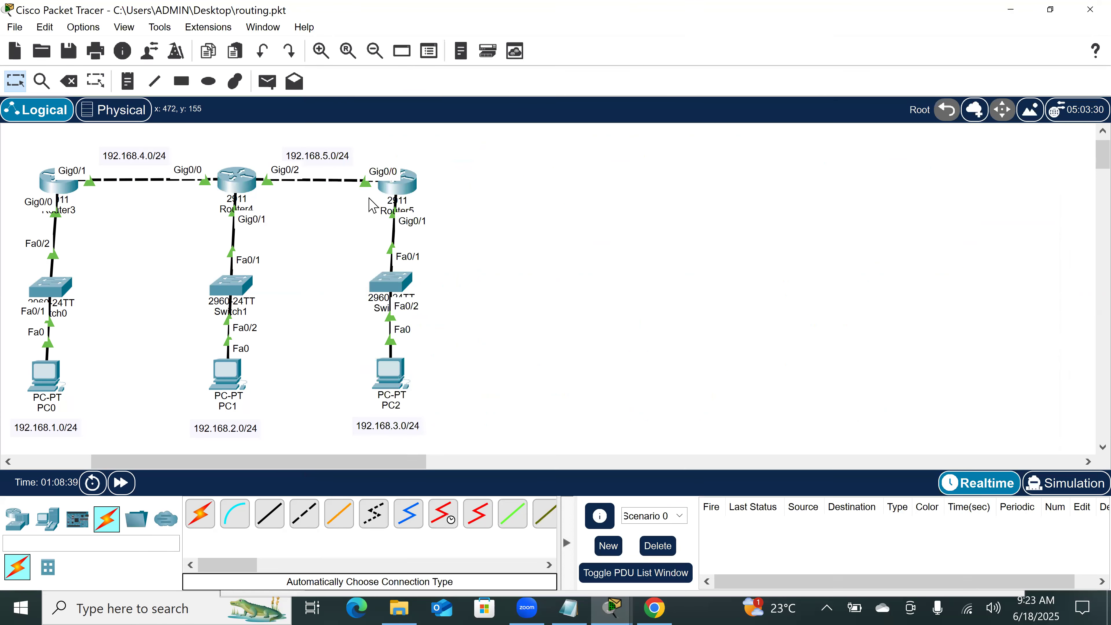
Step: Open Router5's command line and enter RIP configuration mode with router rip
{"action": "left_click", "coordinate": [398, 183]}
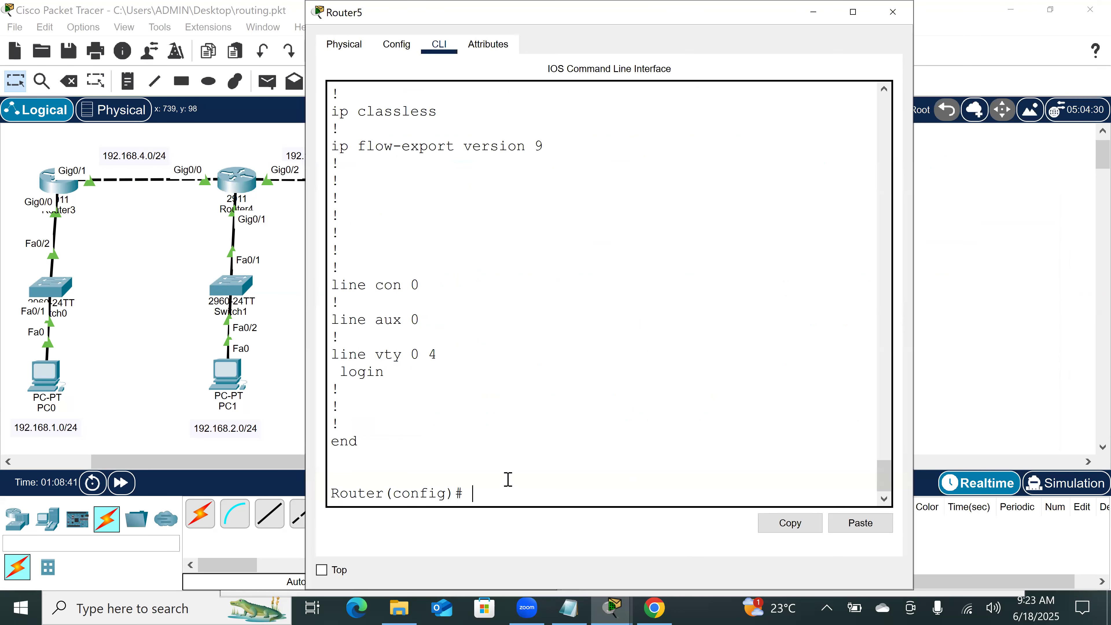
{"action": "key", "text": "Return"}
{"action": "key", "text": "Return"}
{"action": "key", "text": "Return"}
{"action": "key", "text": "Return"}
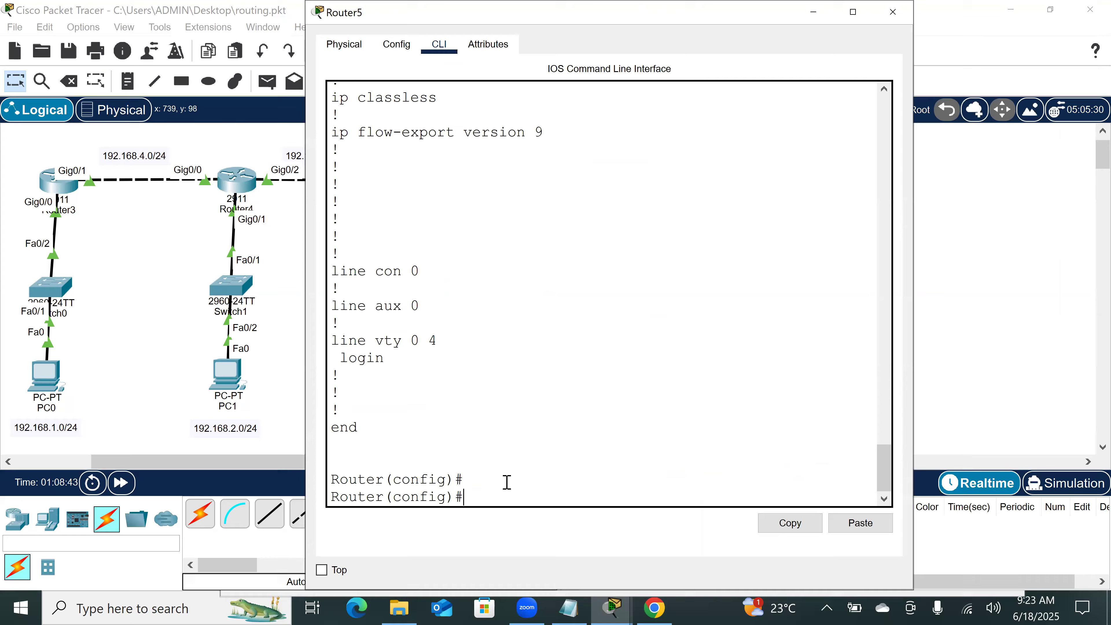
{"action": "type", "text": "rou"}
{"action": "key", "text": "Tab"}
{"action": "type", "text": "ri"}
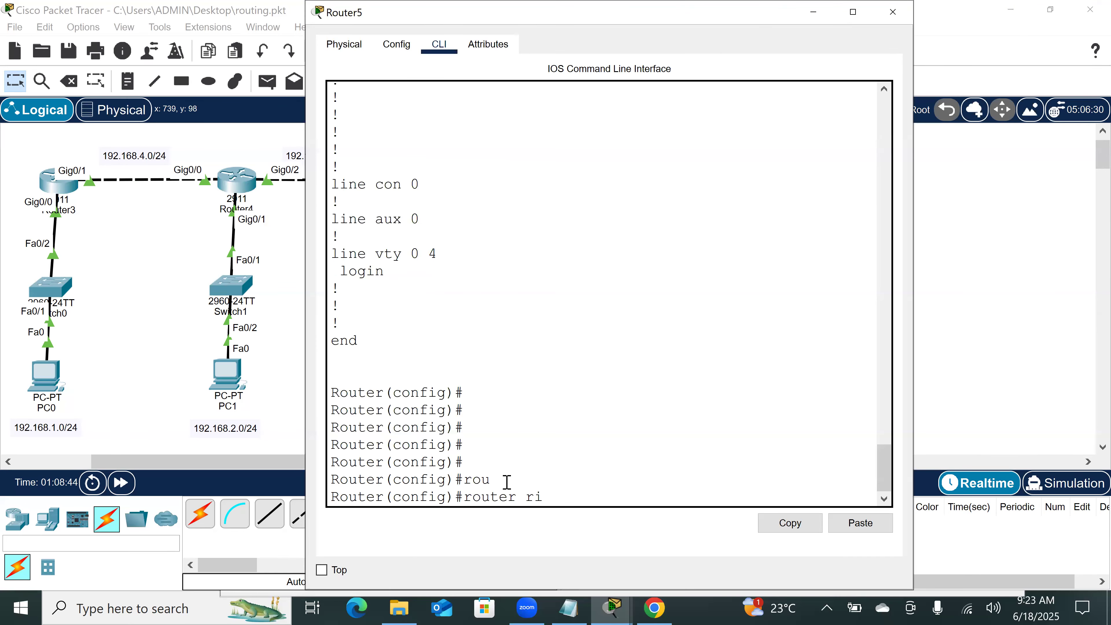
{"action": "type", "text": "p"}
{"action": "key", "text": "Return"}
Step: Add network 192.168.5.0 to Router5's RIP configuration
{"action": "type", "text": "net"}
{"action": "key", "text": "Tab"}
{"action": "type", "text": "192.168.5.0"}
{"action": "key", "text": "Return"}
Step: Add network 192.168.3.0 to Router5's RIP configuration
{"action": "key", "text": "Up"}
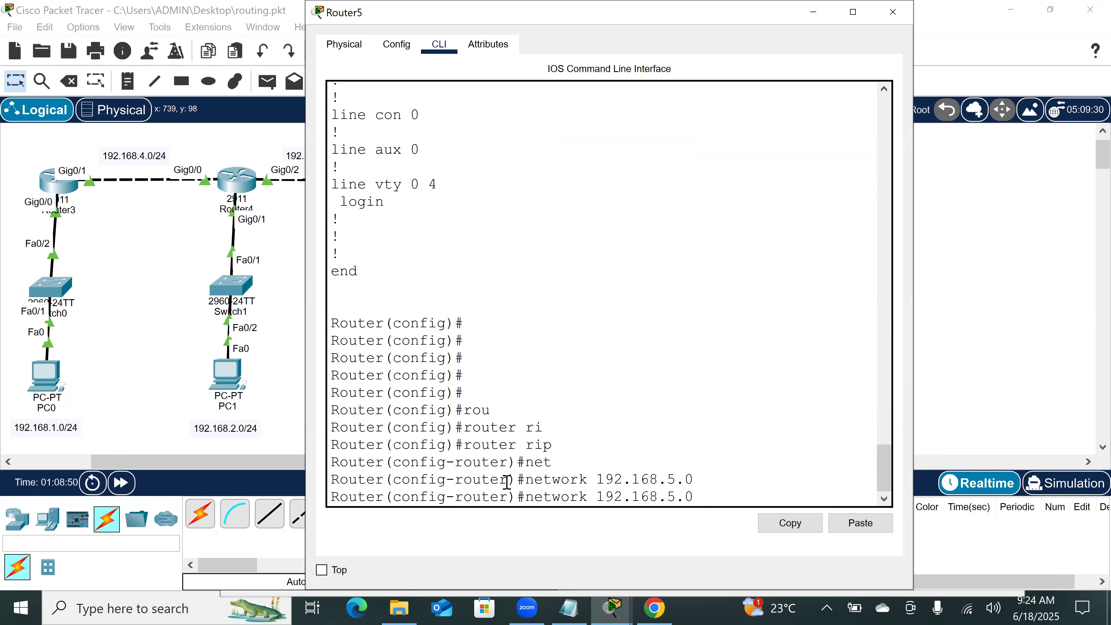
{"action": "key", "text": "BackSpace"}
{"action": "key", "text": "BackSpace"}
{"action": "key", "text": "BackSpace"}
{"action": "type", "text": "3.0"}
{"action": "key", "text": "Return"}
{"action": "key", "text": "Return"}
{"action": "key", "text": "Return"}
{"action": "key", "text": "Return"}
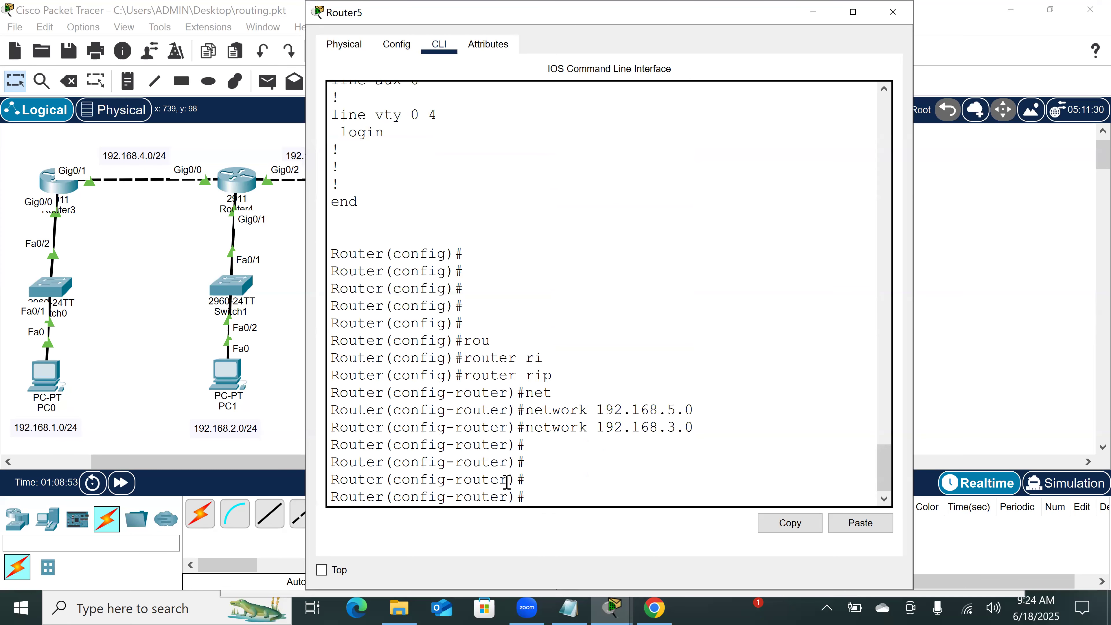
Step: Leave Router5's RIP configuration mode and show its IP routing table from global configuration mode
{"action": "type", "text": "ex"}
{"action": "key", "text": "Return"}
{"action": "key", "text": "Return"}
{"action": "key", "text": "Return"}
{"action": "key", "text": "Return"}
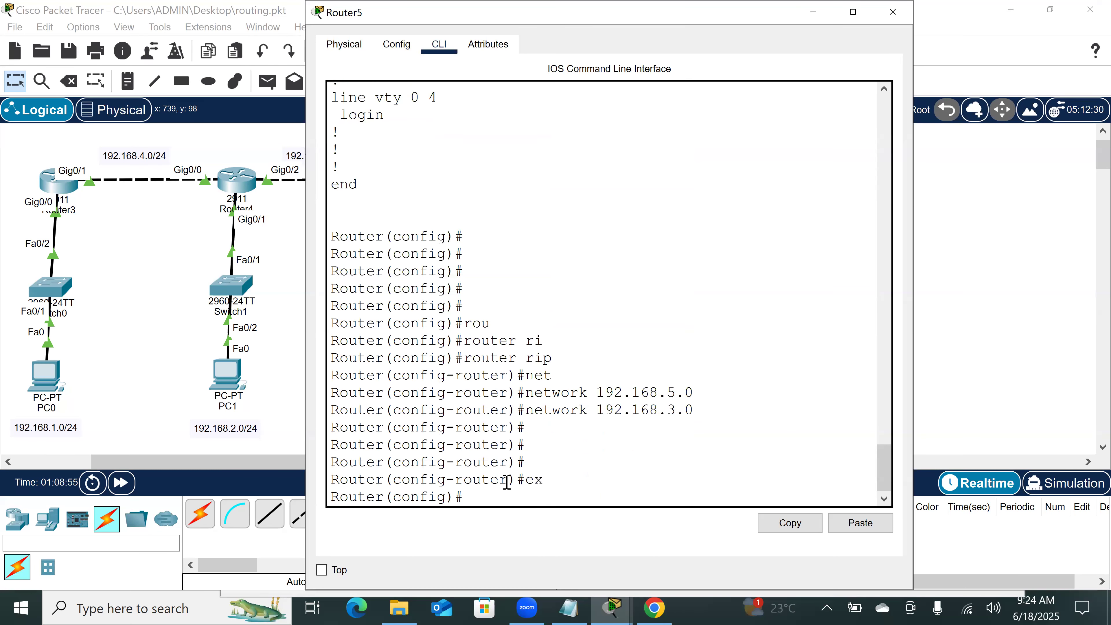
{"action": "key", "text": "Return"}
{"action": "type", "text": "do sh ip rou"}
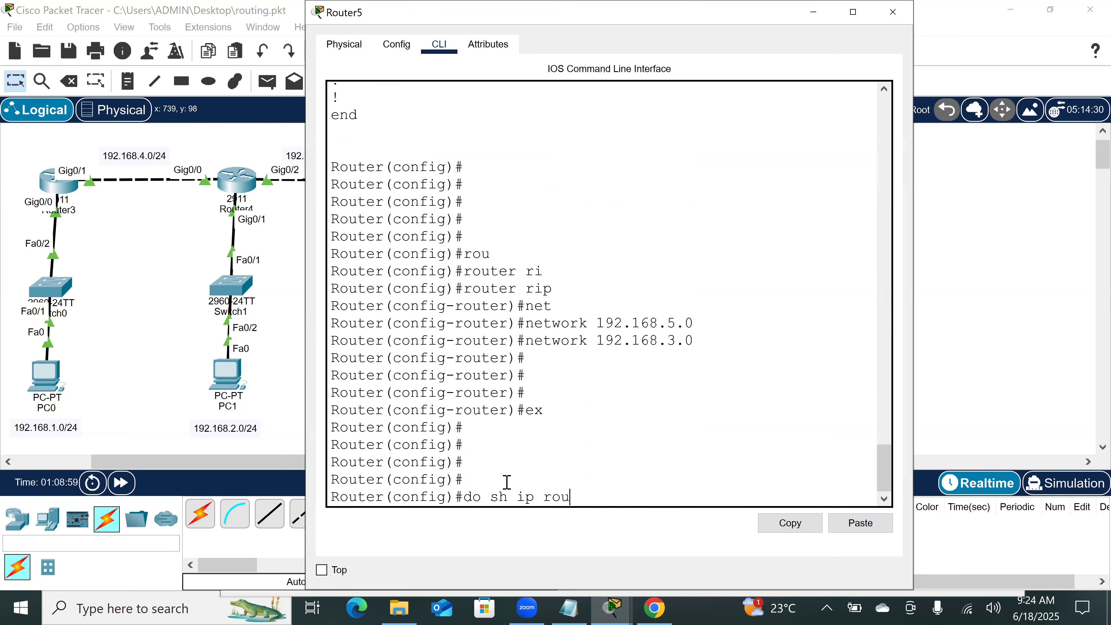
{"action": "key", "text": "Return"}
{"action": "key", "text": "Return"}
{"action": "key", "text": "Return"}
{"action": "key", "text": "Return"}
{"action": "key", "text": "Return"}
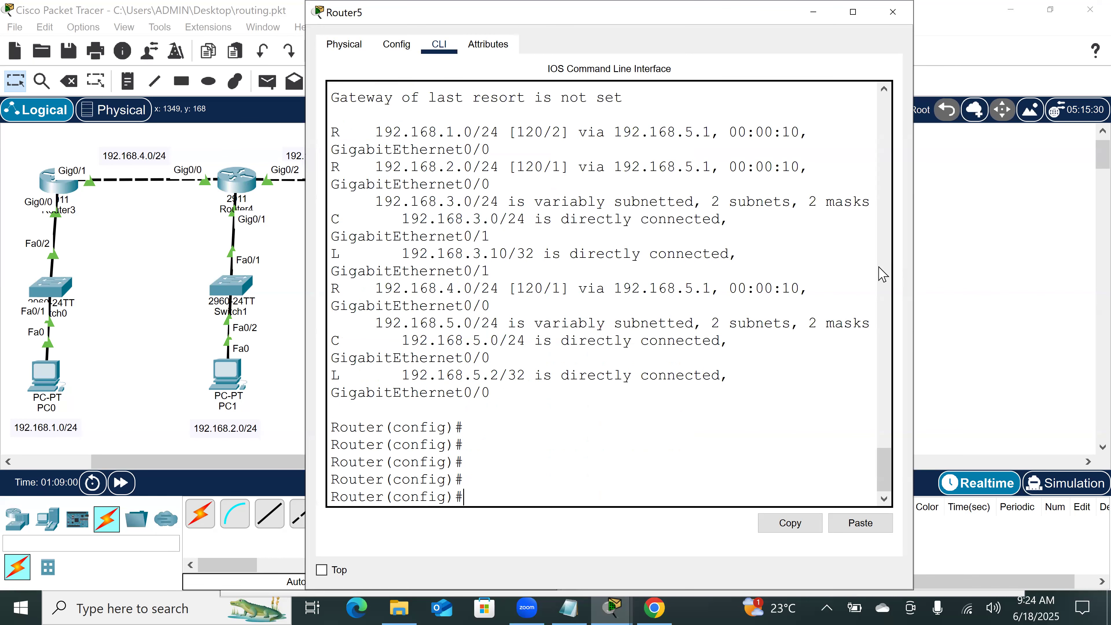
Step: Widen Router5's window and highlight the distance, hop count, next hop and exit interface of the 192.168.1.0/24 route
{"action": "left_click_drag", "start_coordinate": [916, 251], "coordinate": [1088, 243]}
{"action": "left_click_drag", "start_coordinate": [332, 254], "coordinate": [996, 254]}
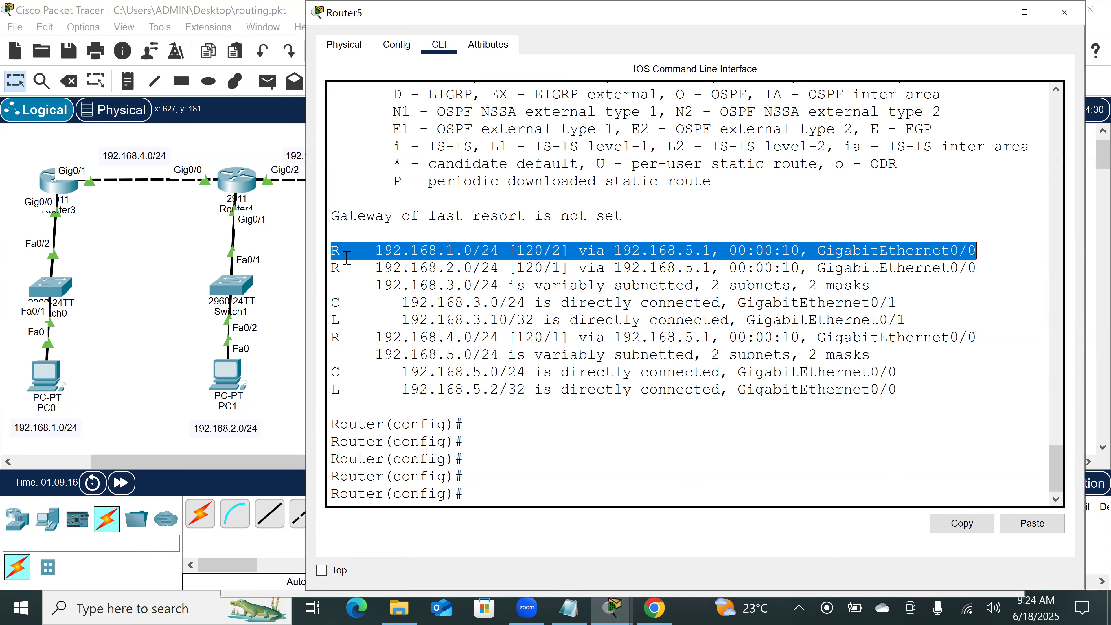
{"action": "double_click", "coordinate": [530, 252]}
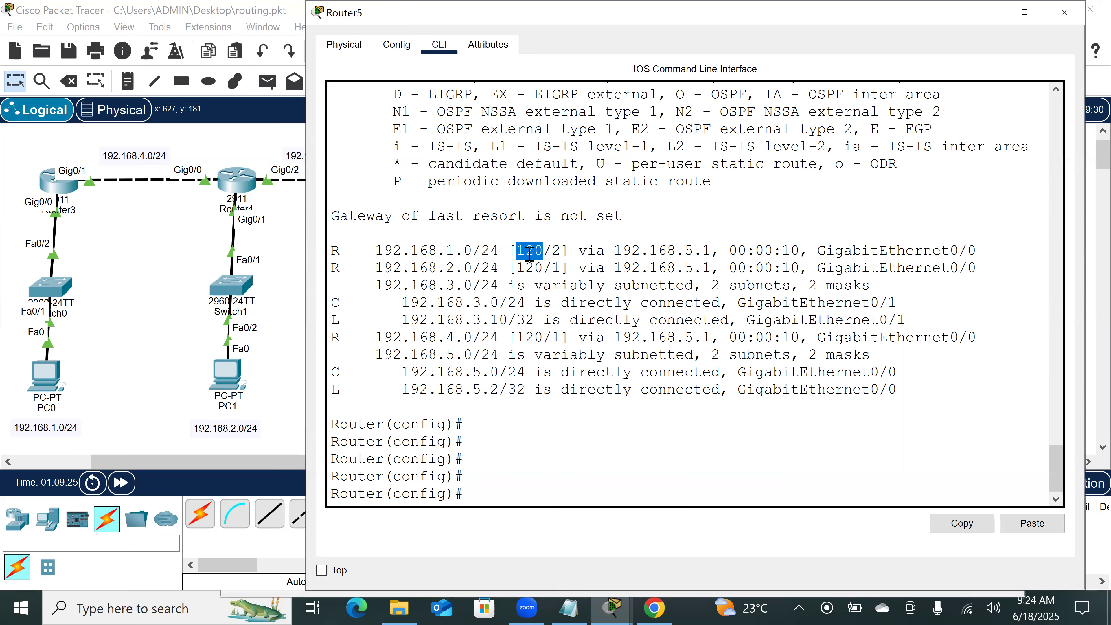
{"action": "double_click", "coordinate": [560, 253]}
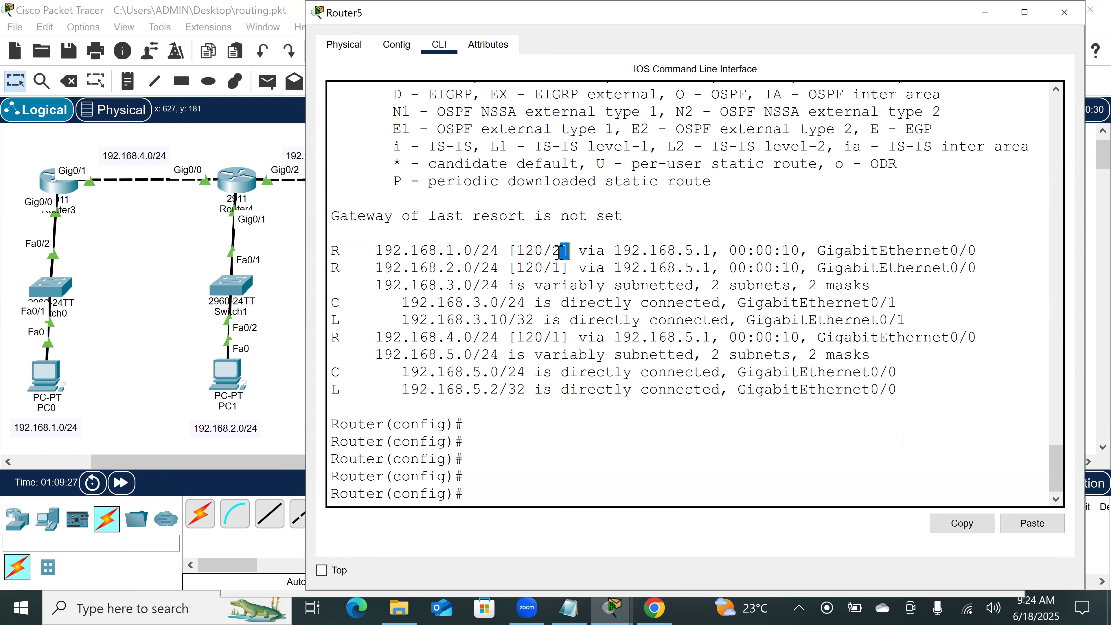
{"action": "double_click", "coordinate": [556, 250]}
{"action": "double_click", "coordinate": [609, 250]}
{"action": "left_click_drag", "start_coordinate": [655, 248], "coordinate": [714, 253]}
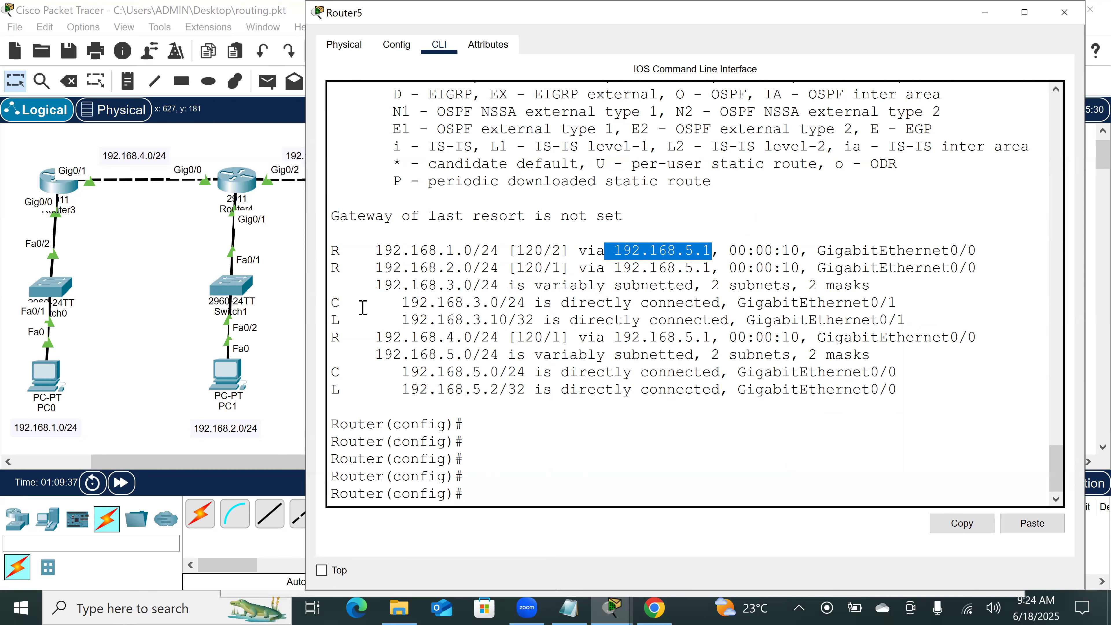
{"action": "scroll", "coordinate": [242, 305], "scroll_direction": "right", "scroll_amount": 3}
{"action": "scroll", "coordinate": [242, 305], "scroll_direction": "right", "scroll_amount": 4}
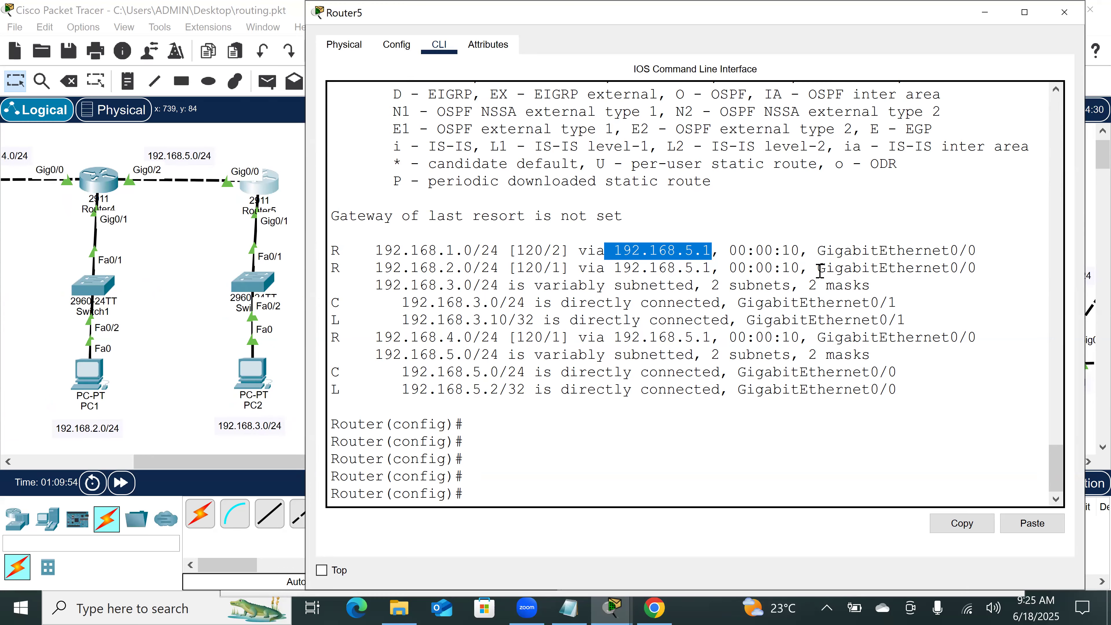
{"action": "left_click_drag", "start_coordinate": [818, 252], "coordinate": [985, 248]}
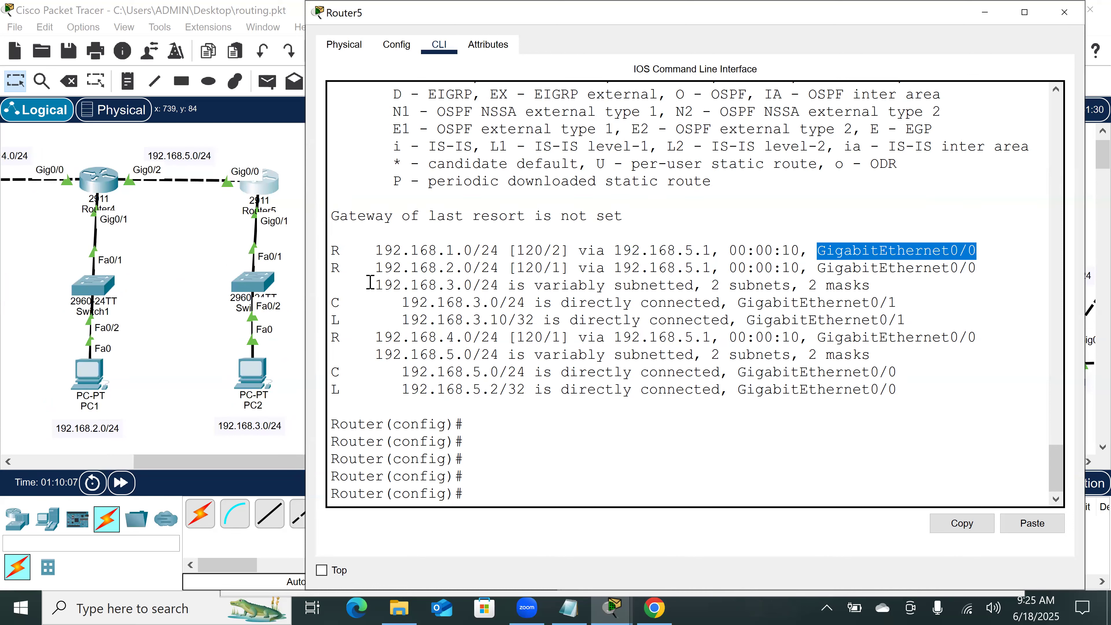
Step: Highlight the R code, distance, hop count, next hop and exit interface of Router5's 192.168.2.0/24 route
{"action": "left_click_drag", "start_coordinate": [343, 268], "coordinate": [329, 273]}
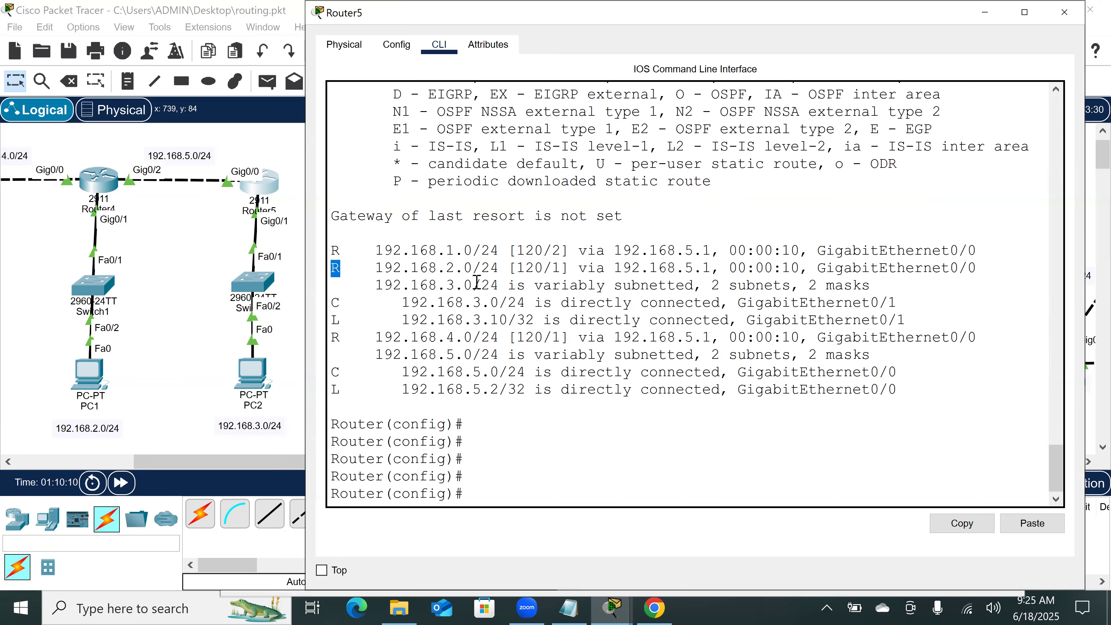
{"action": "double_click", "coordinate": [531, 257]}
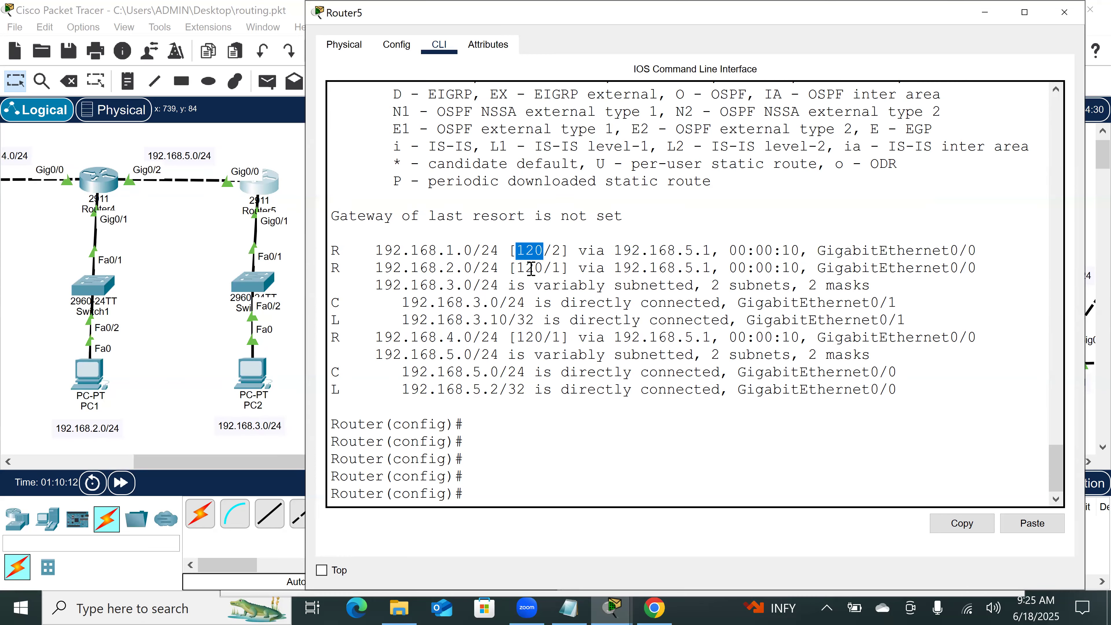
{"action": "double_click", "coordinate": [531, 268]}
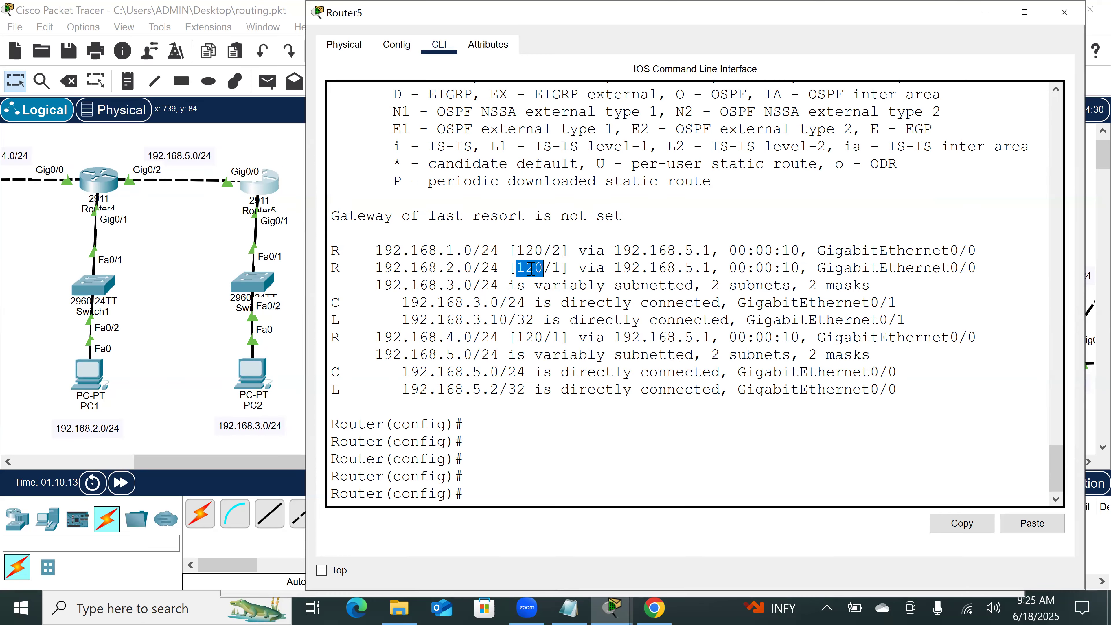
{"action": "double_click", "coordinate": [556, 268]}
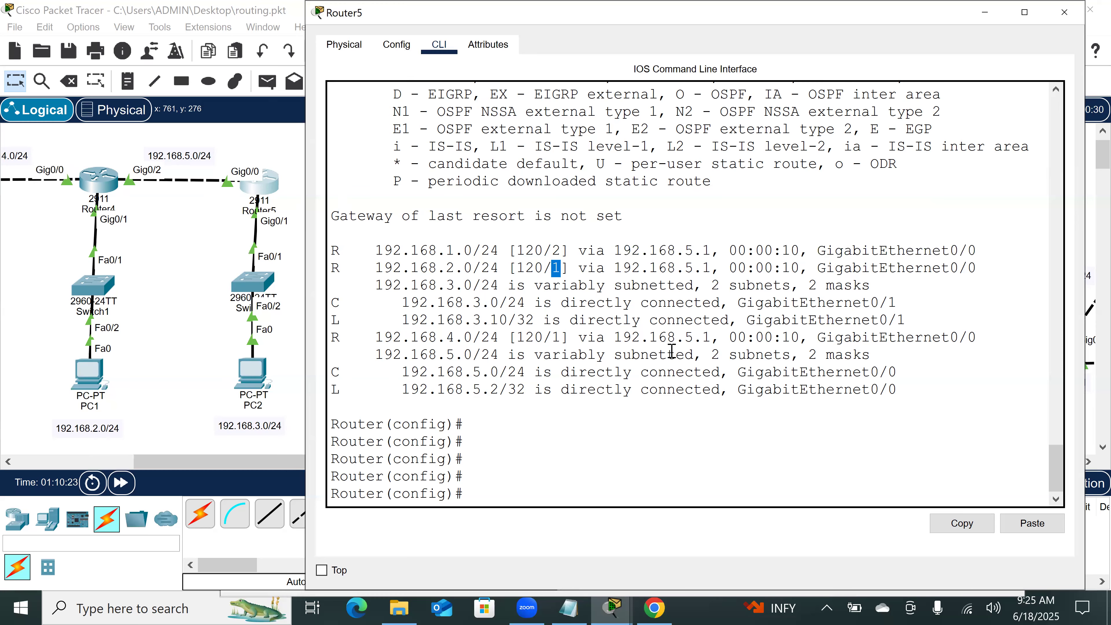
{"action": "left_click", "coordinate": [615, 268]}
{"action": "left_click", "coordinate": [715, 268], "text": "shift"}
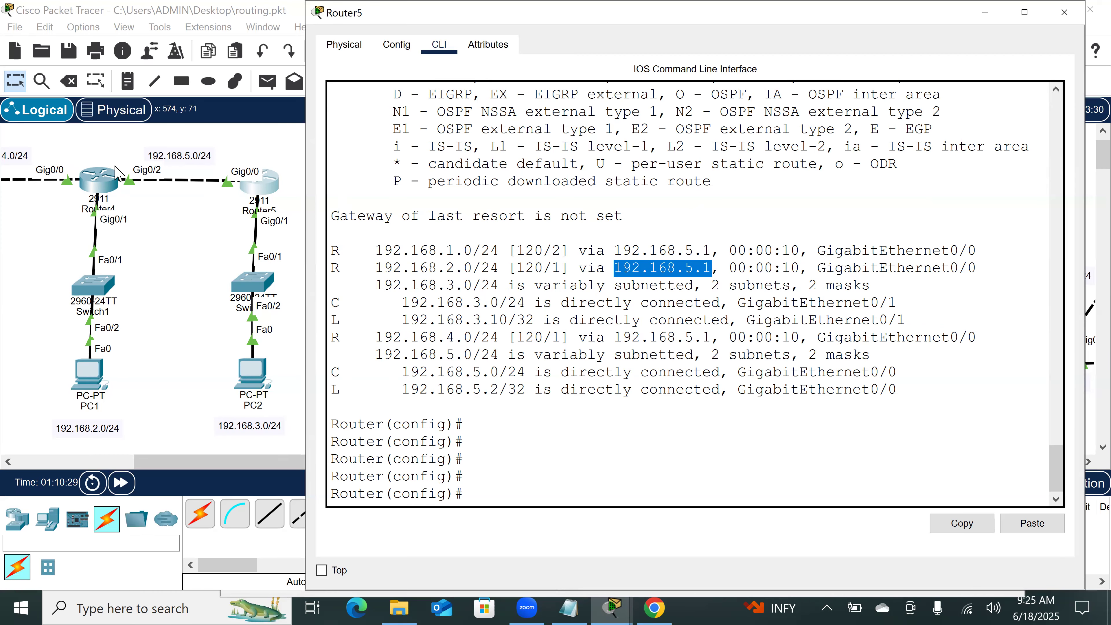
{"action": "left_click_drag", "start_coordinate": [818, 268], "coordinate": [985, 272]}
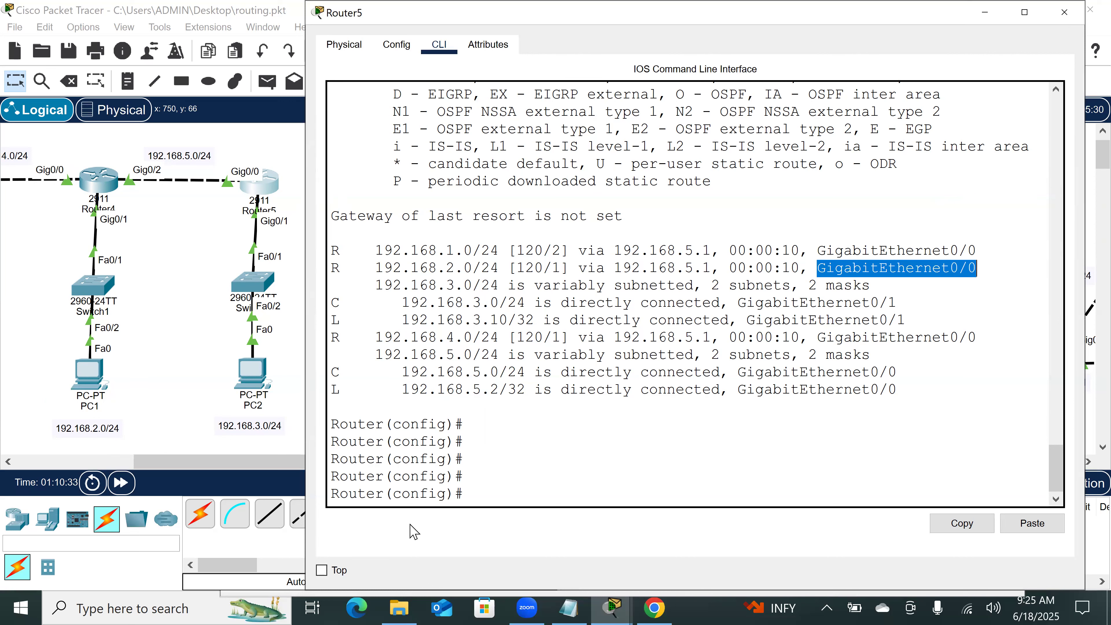
Step: Highlight the R code, hop count, next hop and exit interface of Router5's 192.168.4.0/24 route, comparing them with the topology
{"action": "left_click_drag", "start_coordinate": [348, 337], "coordinate": [313, 344]}
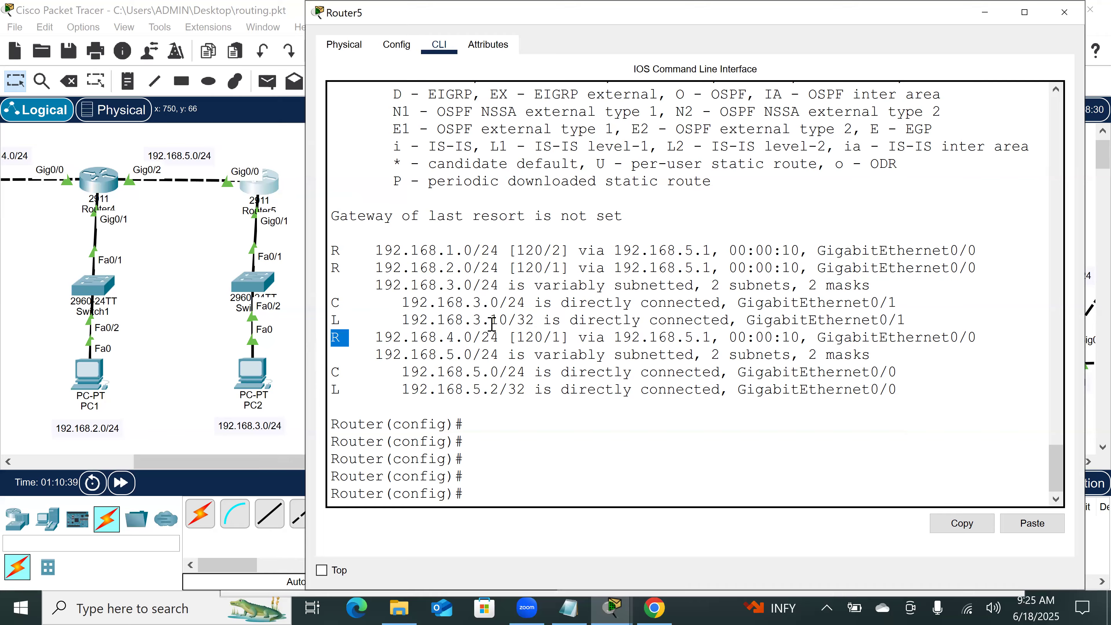
{"action": "double_click", "coordinate": [557, 337]}
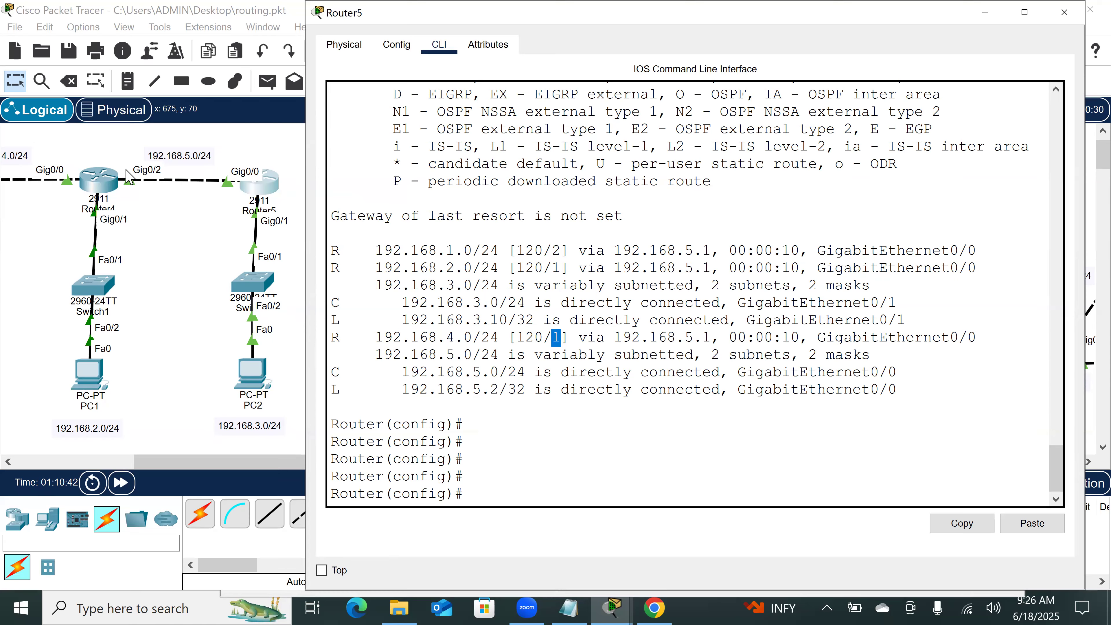
{"action": "scroll", "coordinate": [177, 233], "scroll_direction": "left", "scroll_amount": 2}
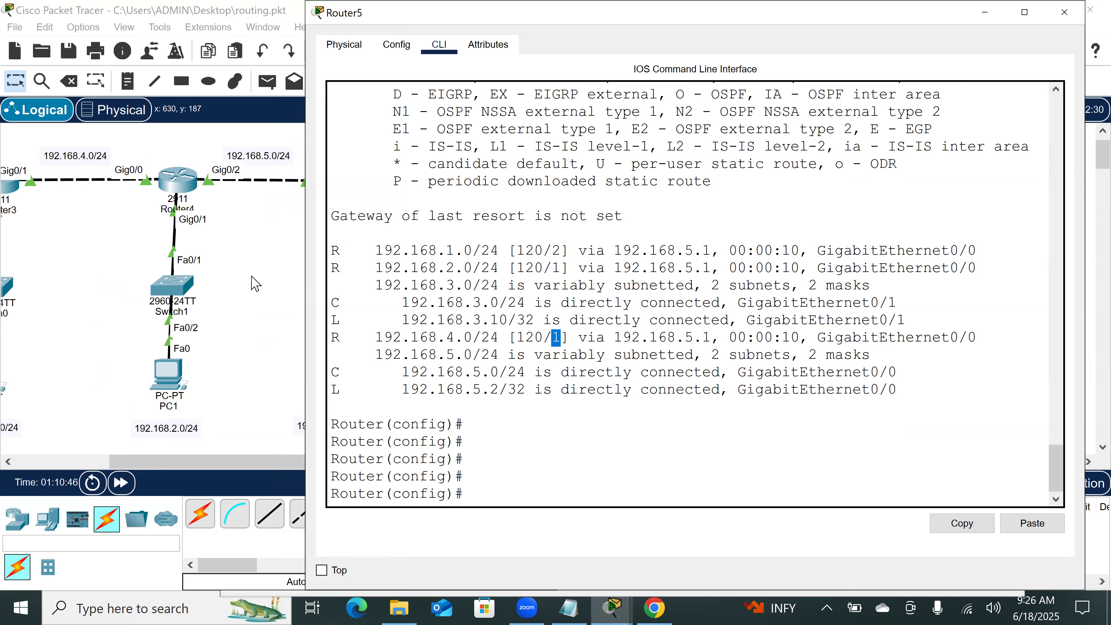
{"action": "scroll", "coordinate": [261, 285], "scroll_direction": "right", "scroll_amount": 4}
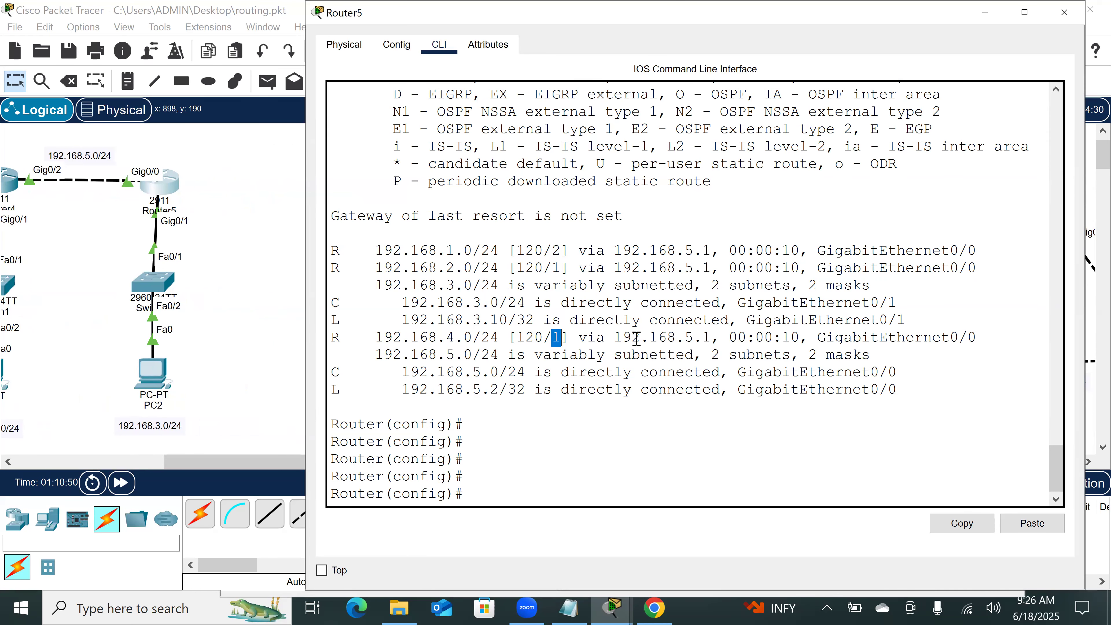
{"action": "left_click_drag", "start_coordinate": [614, 338], "coordinate": [711, 337]}
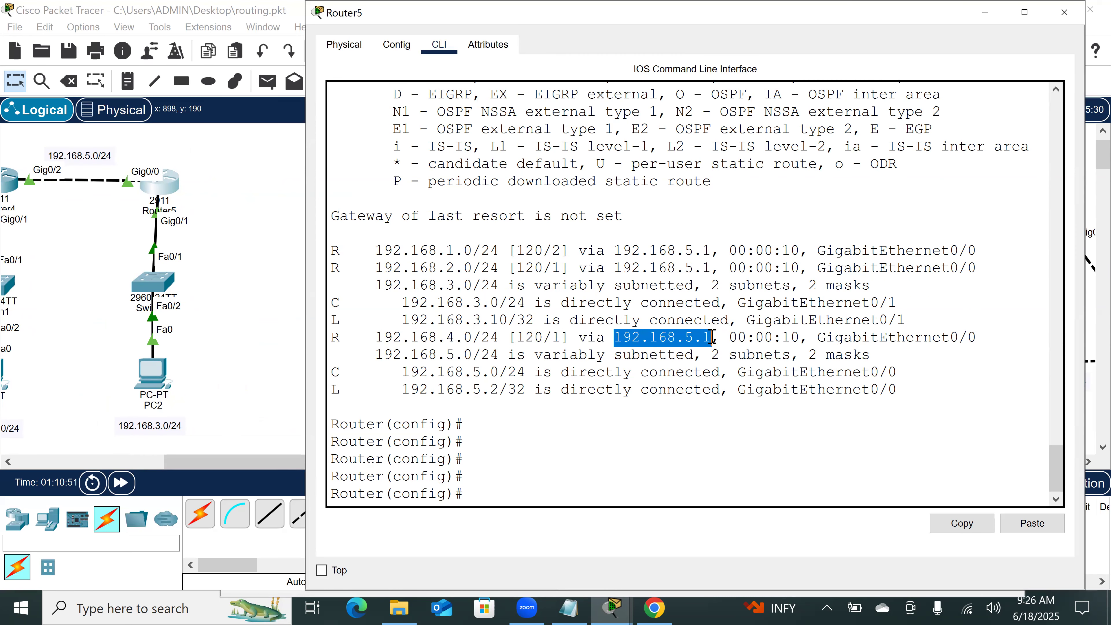
{"action": "left_click_drag", "start_coordinate": [822, 341], "coordinate": [985, 335]}
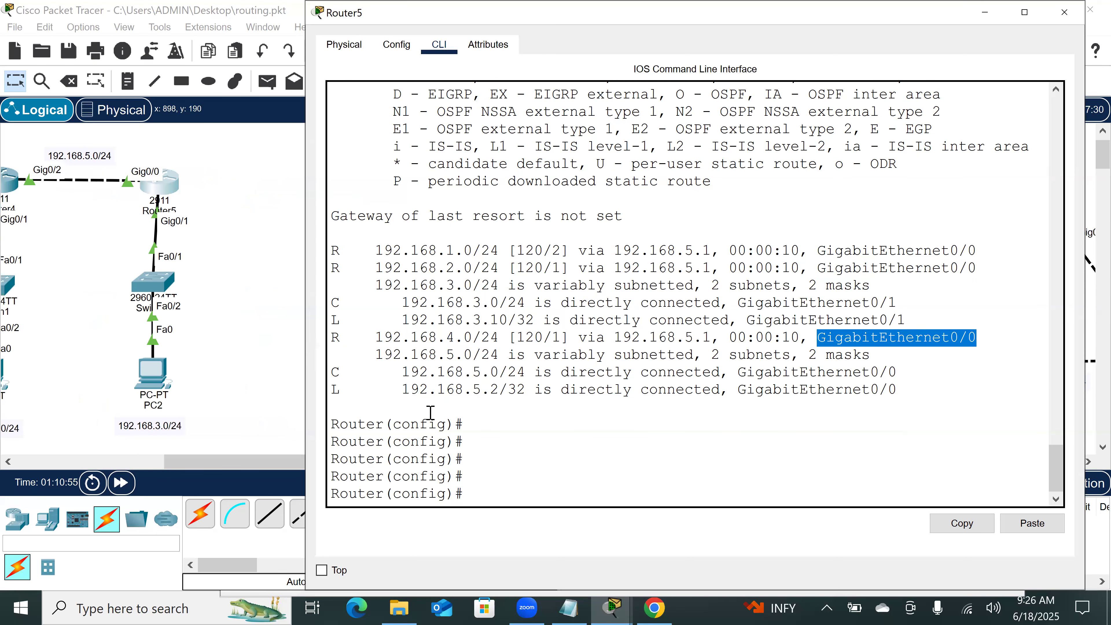
Step: Open PC0's command prompt and ping PC2's address 192.168.3.1
{"action": "left_click", "coordinate": [255, 350]}
{"action": "scroll", "coordinate": [377, 280], "scroll_direction": "left", "scroll_amount": 10}
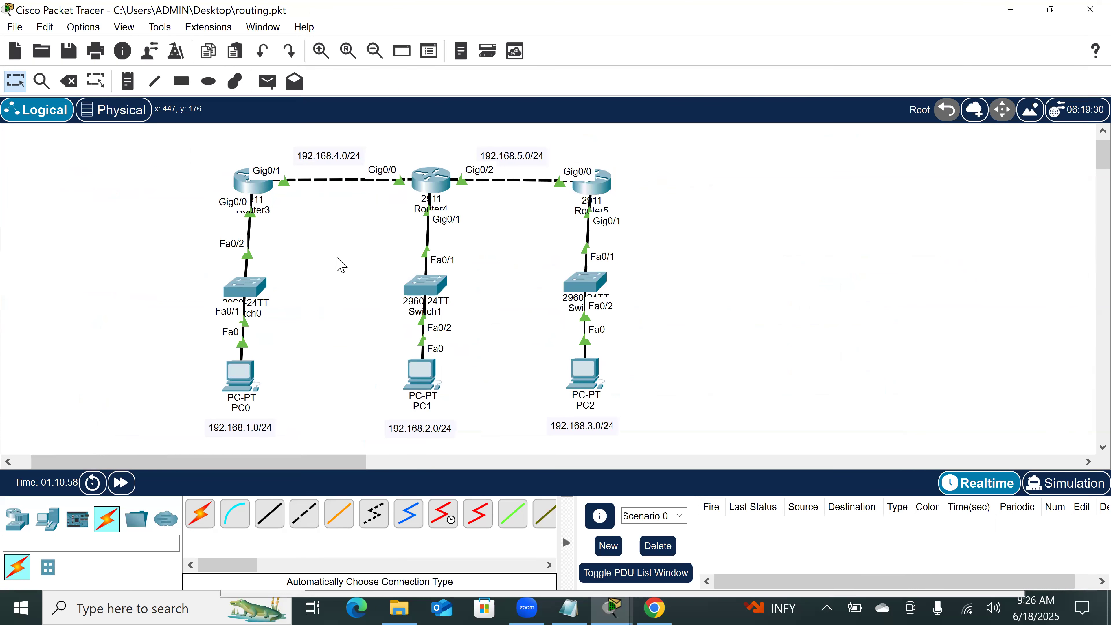
{"action": "left_click", "coordinate": [255, 391]}
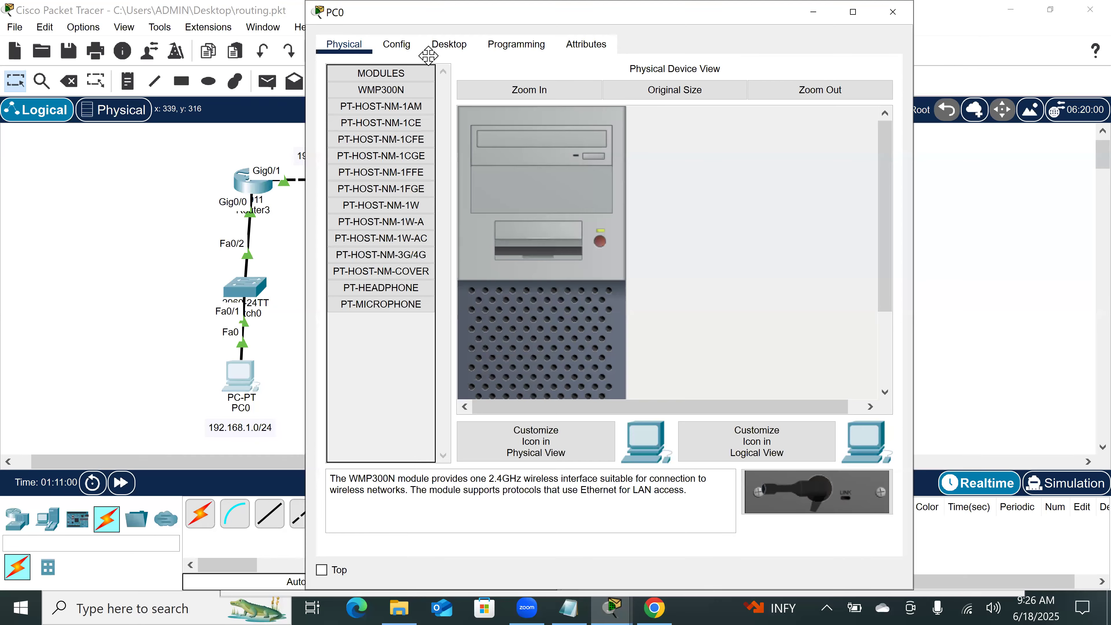
{"action": "left_click", "coordinate": [472, 48]}
{"action": "type", "text": "p"}
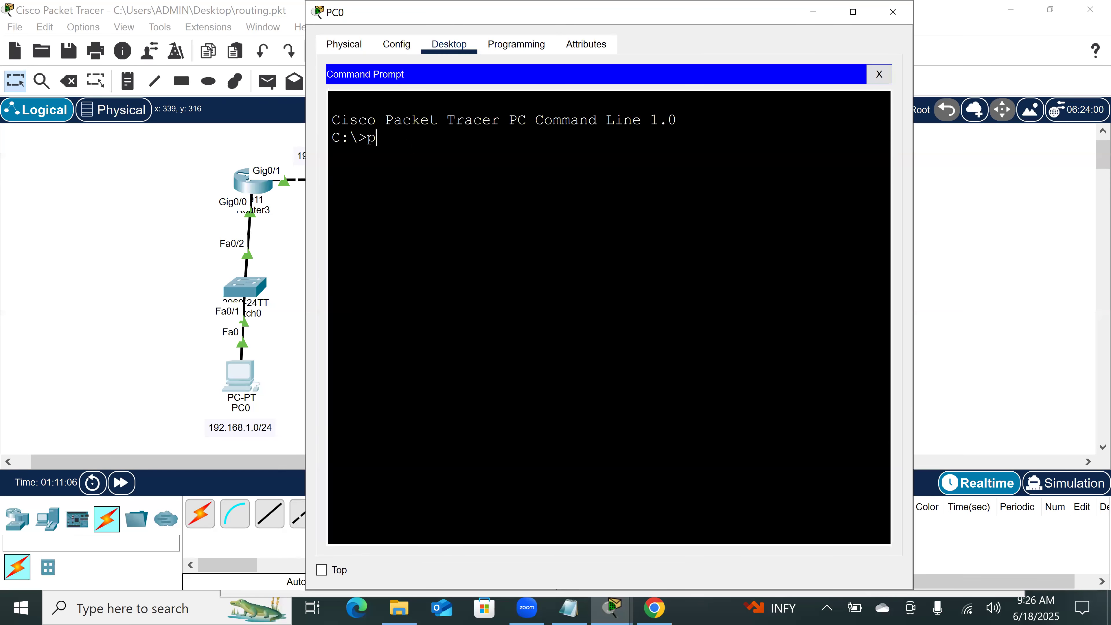
{"action": "type", "text": "ing 192.168.3.1"}
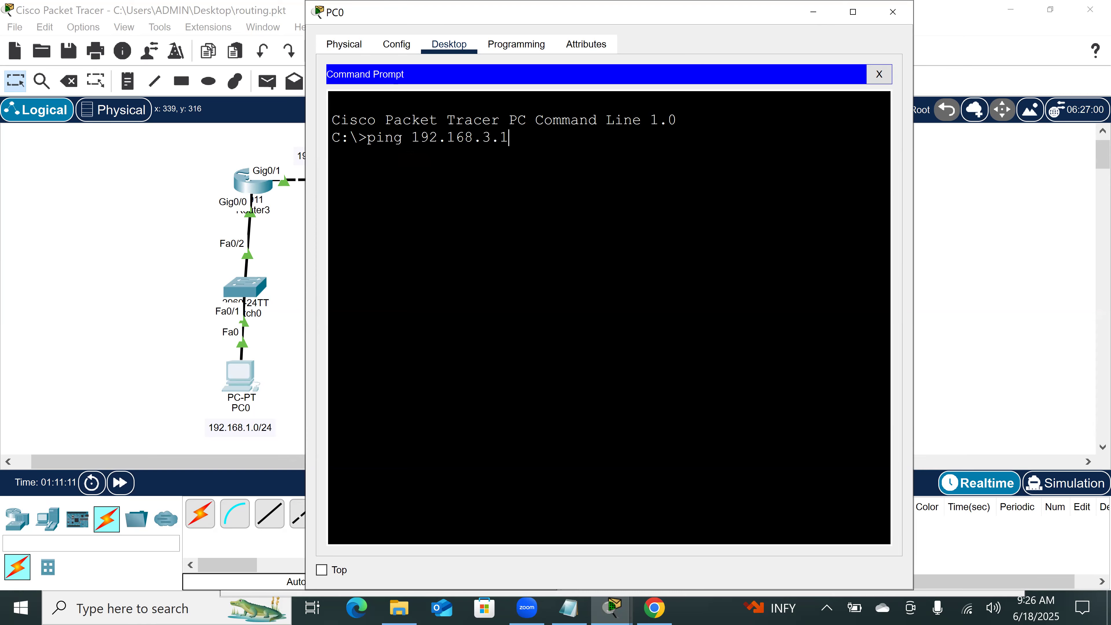
{"action": "key", "text": "Return"}
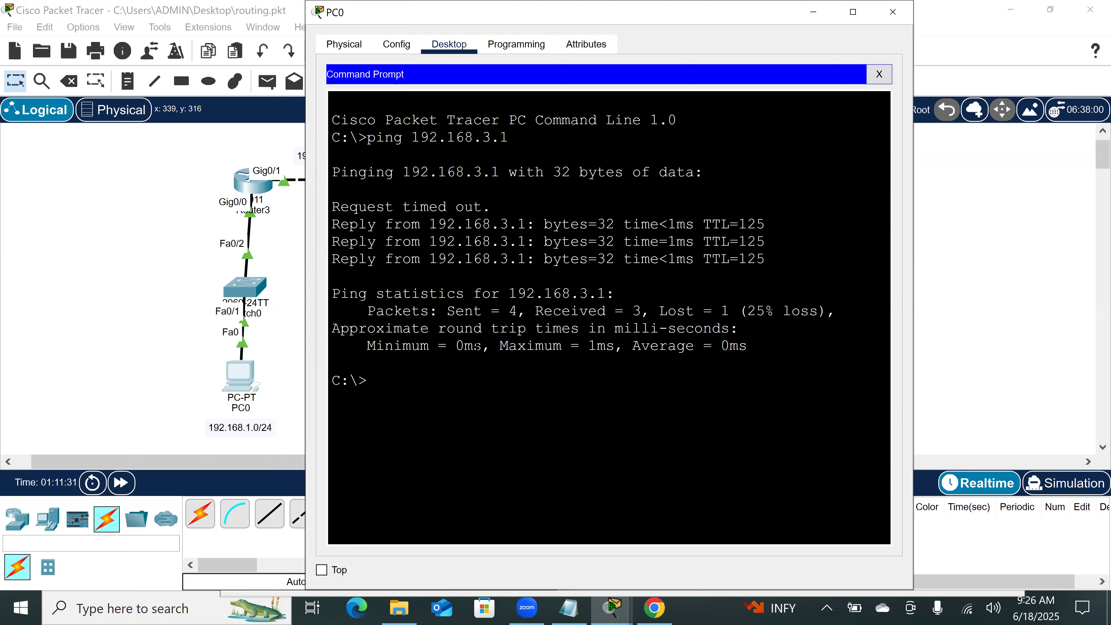
Step: Reuse the previous ping command on PC0 to test the address 192.168.2.1
{"action": "key", "text": "Up"}
{"action": "key", "text": "BackSpace"}
{"action": "key", "text": "BackSpace"}
{"action": "key", "text": "BackSpace"}
{"action": "type", "text": "2.1"}
{"action": "key", "text": "Return"}
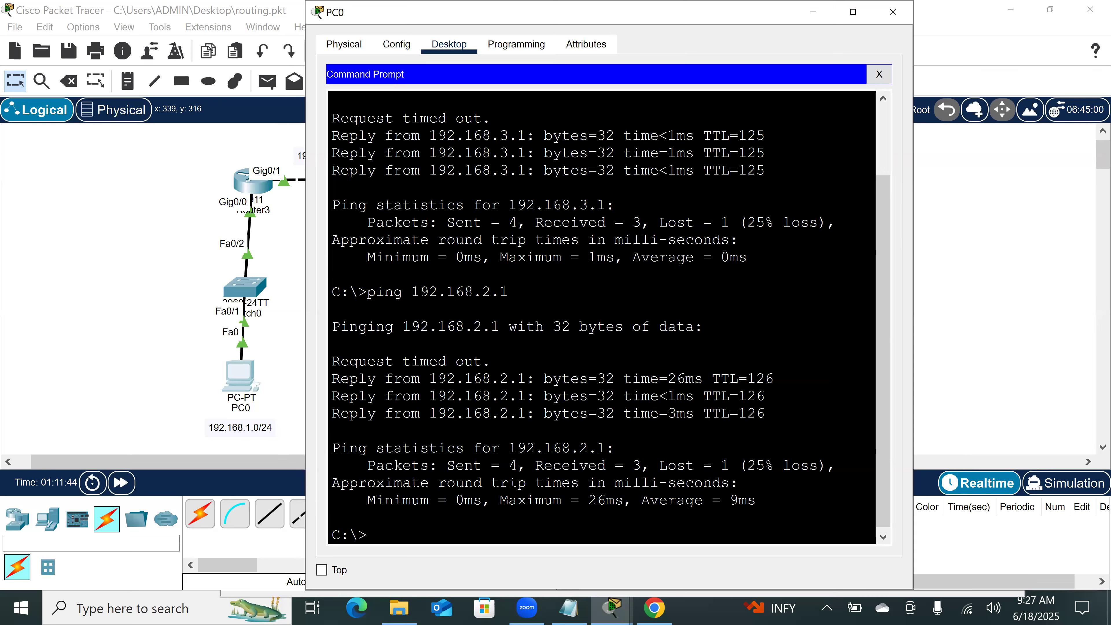
Step: Bring up Router3's command line and run show ip protocols in privileged mode
{"action": "left_click", "coordinate": [1039, 287]}
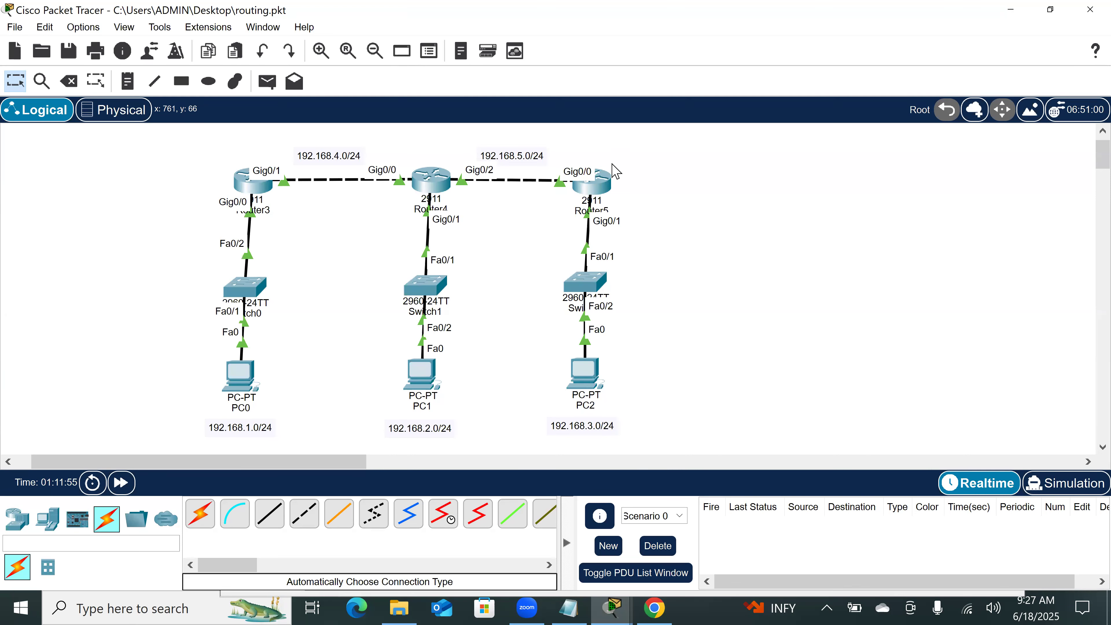
{"action": "left_click", "coordinate": [594, 193]}
{"action": "left_click", "coordinate": [284, 228]}
{"action": "left_click", "coordinate": [253, 181]}
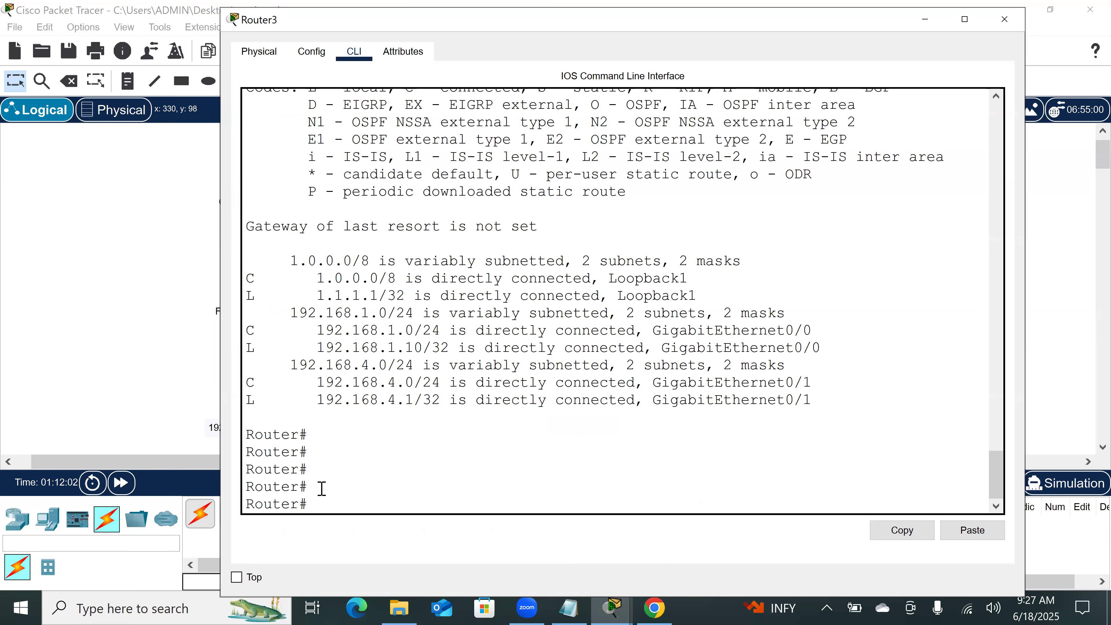
{"action": "key", "text": "Return"}
{"action": "key", "text": "Return"}
{"action": "key", "text": "Return"}
{"action": "key", "text": "Return"}
{"action": "type", "text": "sh"}
{"action": "key", "text": "Tab"}
{"action": "type", "text": "ip pro"}
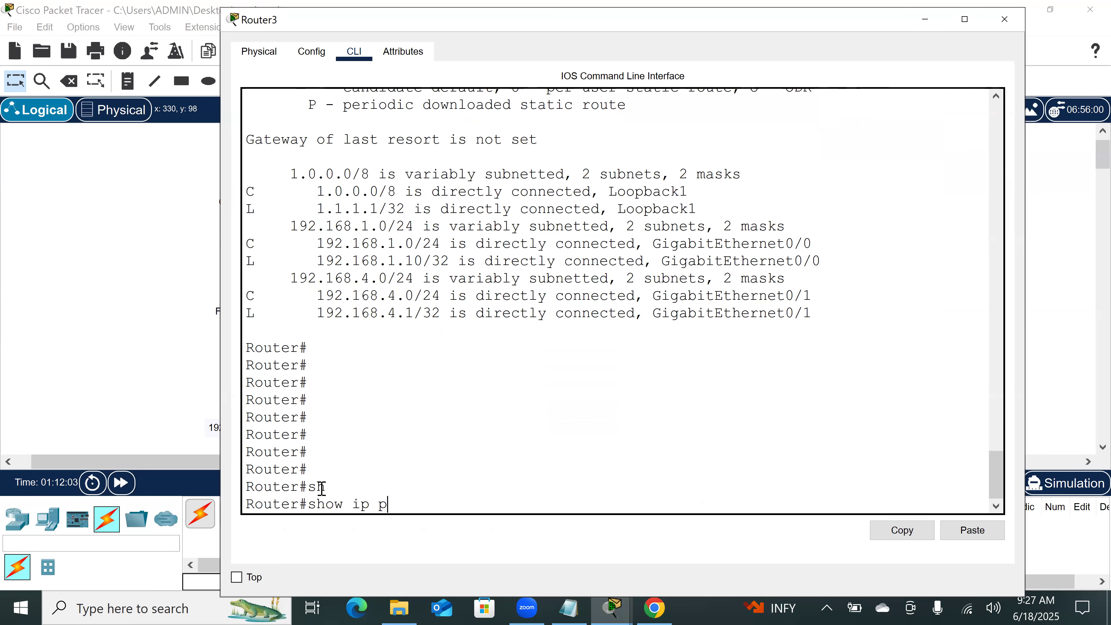
{"action": "key", "text": "Tab"}
{"action": "key", "text": "Return"}
{"action": "key", "text": "Return"}
{"action": "key", "text": "Return"}
{"action": "key", "text": "Return"}
{"action": "key", "text": "Return"}
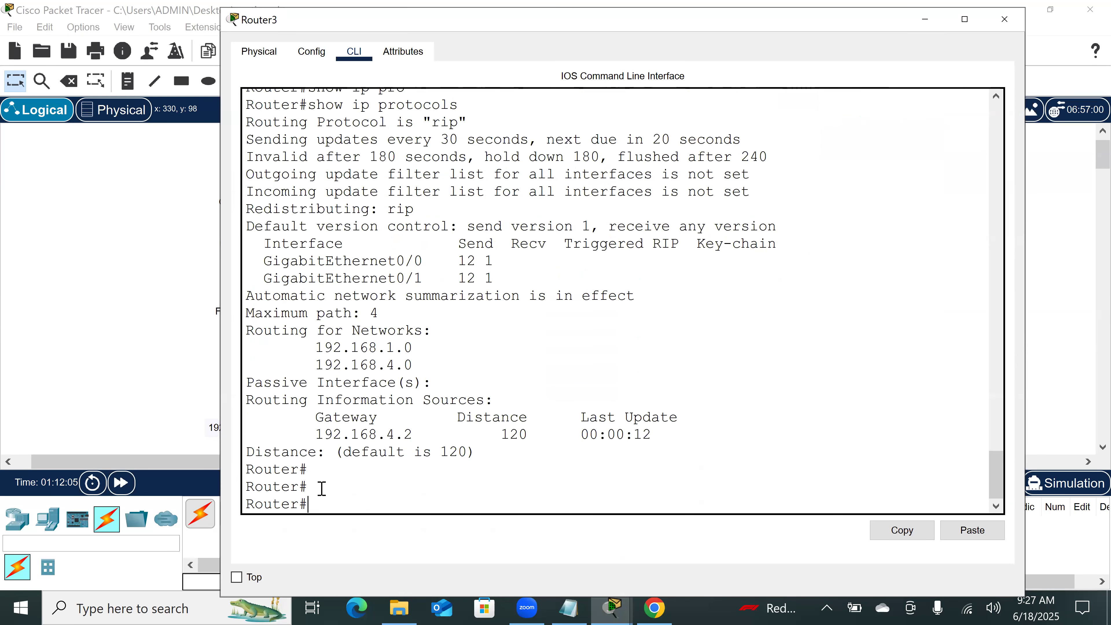
Step: Highlight the routing protocol name, the update interval, and the invalid, hold-down and flush timers in Router3's protocol output
{"action": "scroll", "coordinate": [495, 273], "scroll_direction": "up", "scroll_amount": 3}
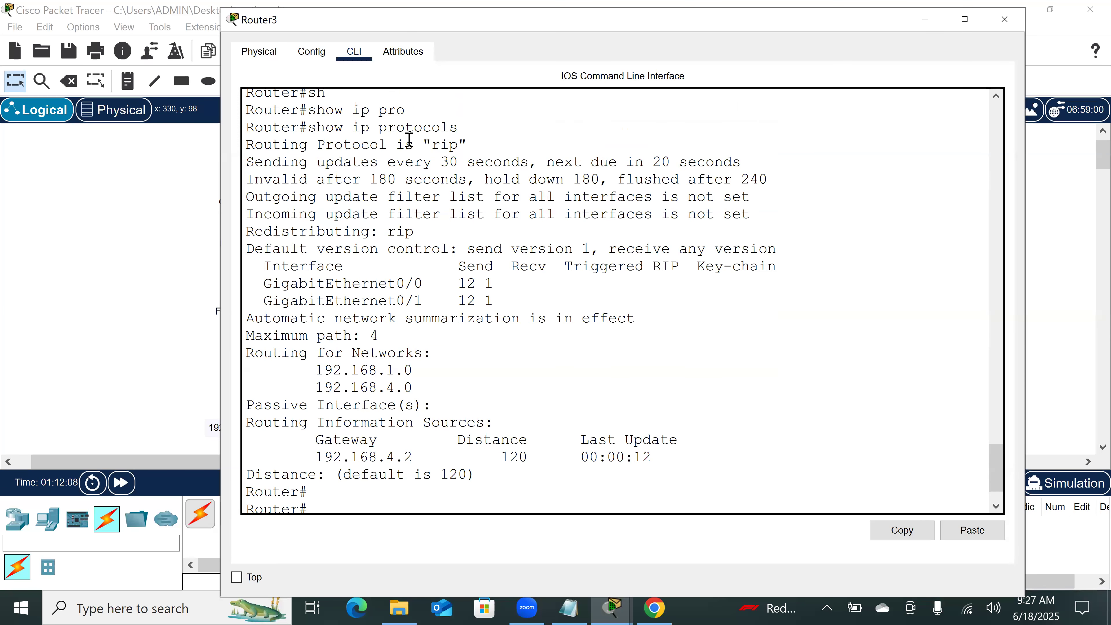
{"action": "left_click_drag", "start_coordinate": [423, 143], "coordinate": [469, 145]}
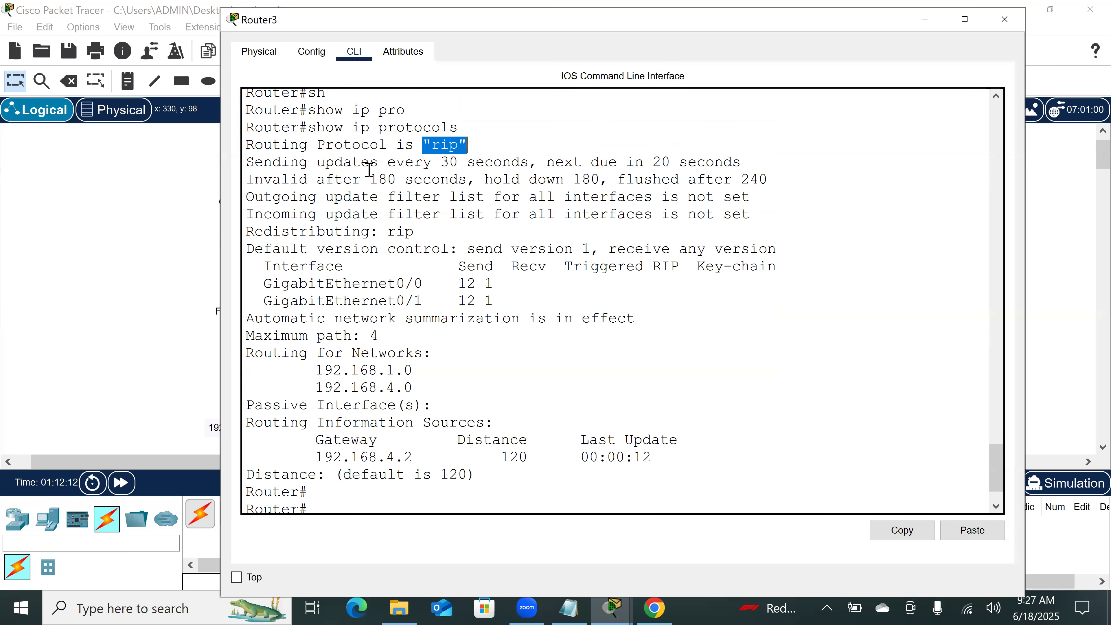
{"action": "left_click_drag", "start_coordinate": [247, 163], "coordinate": [528, 163]}
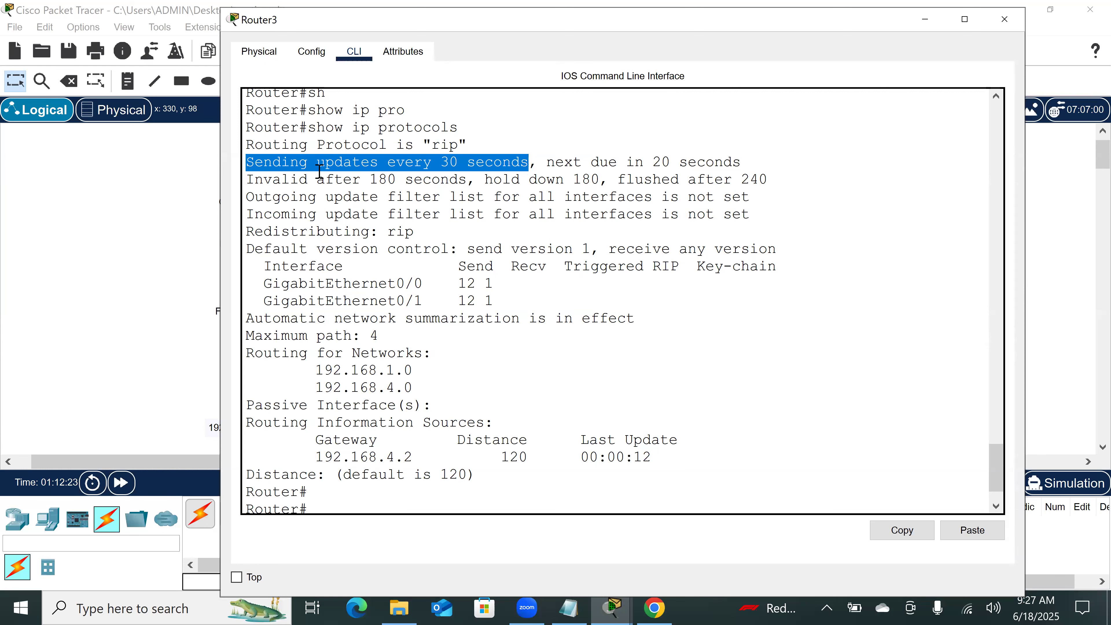
{"action": "left_click_drag", "start_coordinate": [245, 179], "coordinate": [782, 182]}
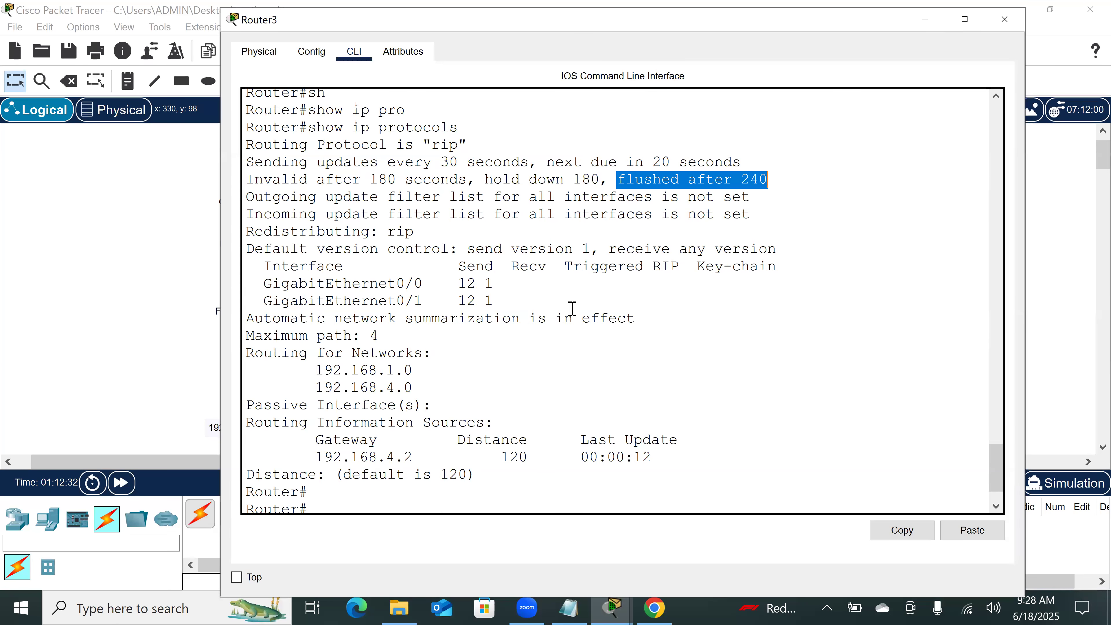
Step: Highlight the default version control line in Router3's protocol output, including its send and receive version settings
{"action": "key", "text": "Return"}
{"action": "key", "text": "Return"}
{"action": "key", "text": "Return"}
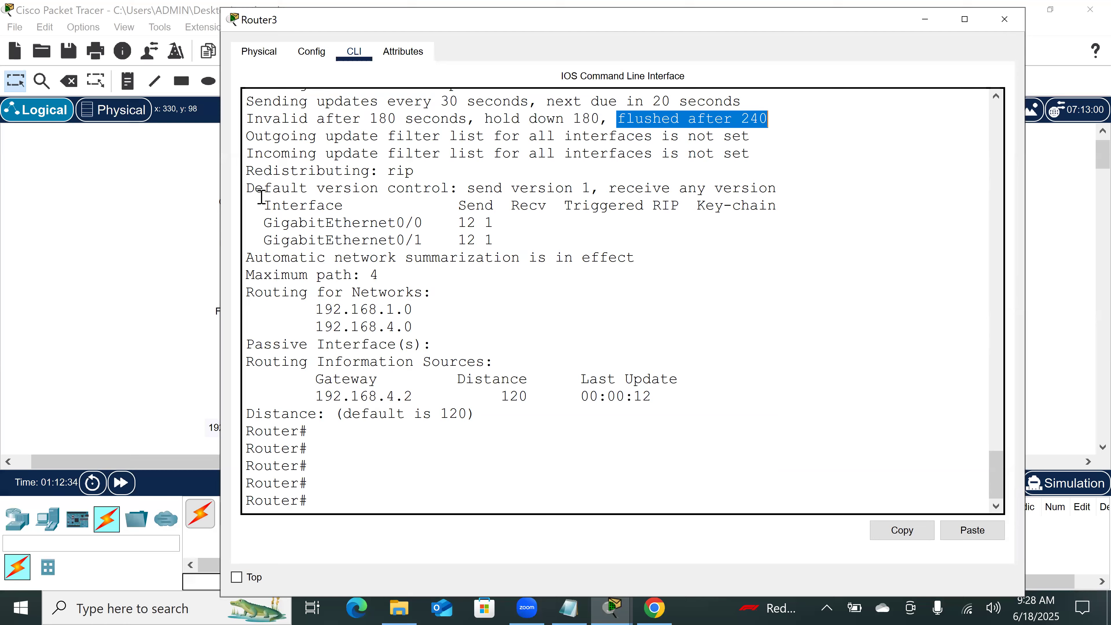
{"action": "left_click_drag", "start_coordinate": [247, 188], "coordinate": [447, 189]}
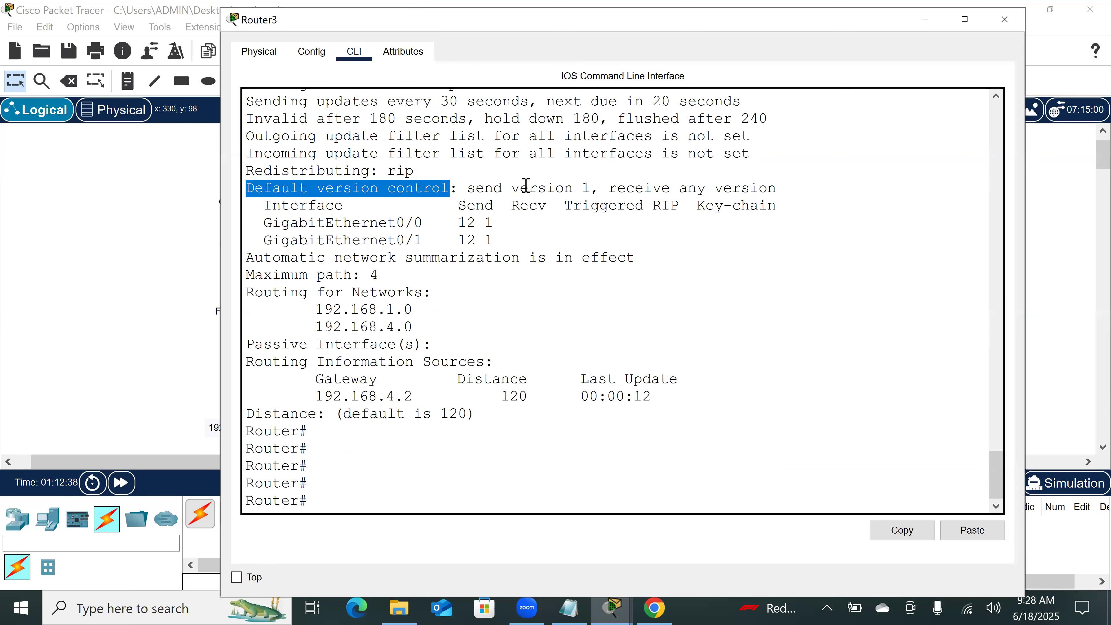
{"action": "left_click", "coordinate": [581, 191]}
{"action": "left_click_drag", "start_coordinate": [611, 189], "coordinate": [782, 185]}
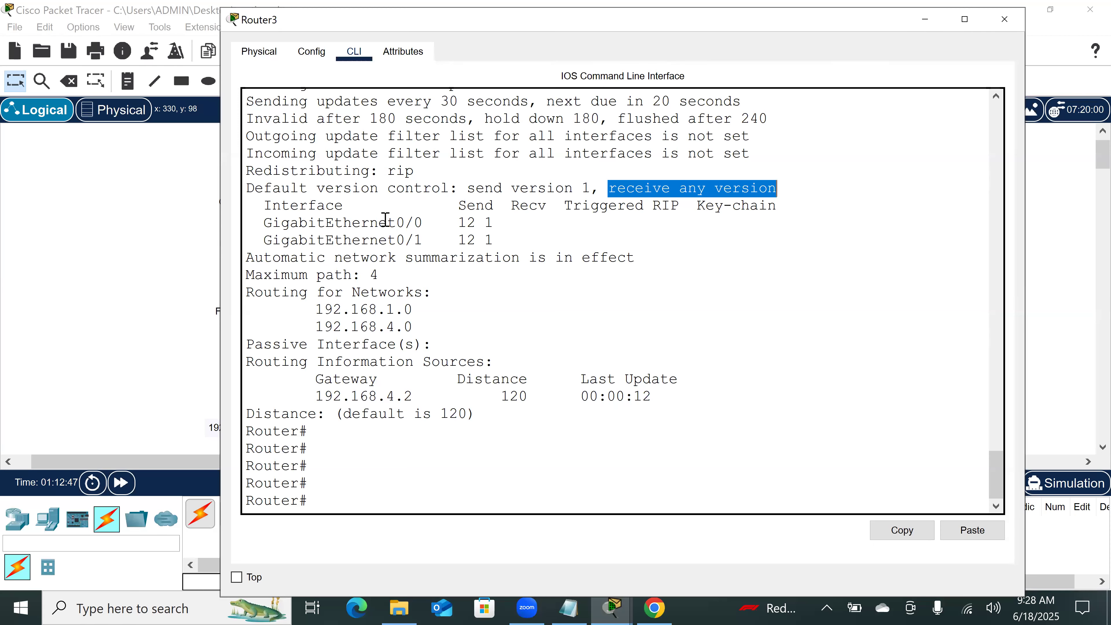
Step: Highlight the advertised networks, the gateway and its administrative distance in Router3's protocol output
{"action": "left_click_drag", "start_coordinate": [414, 326], "coordinate": [316, 307]}
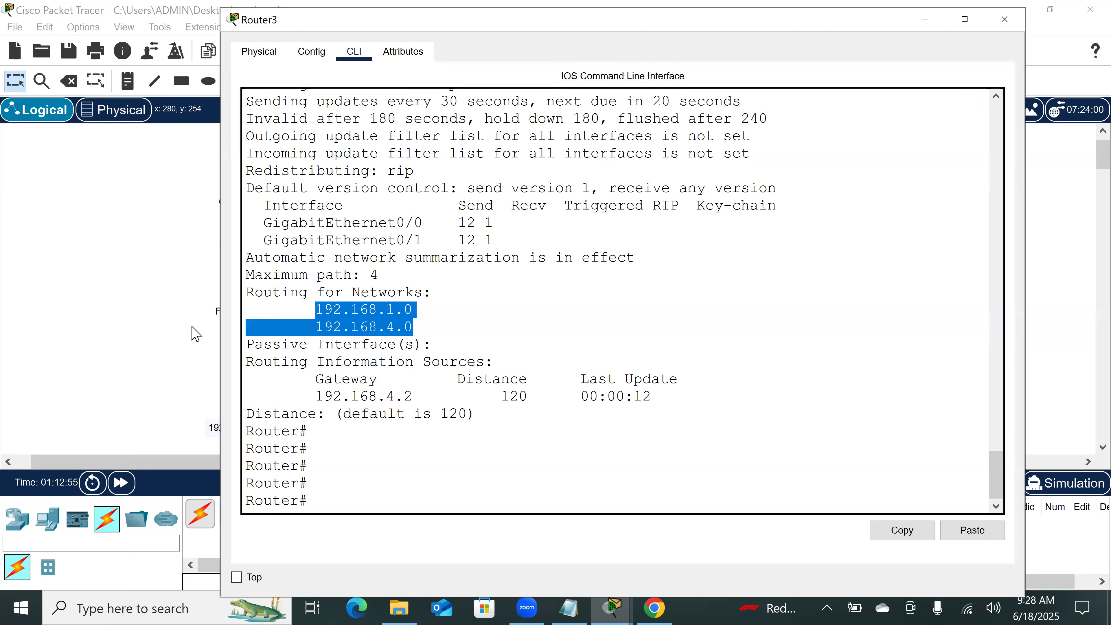
{"action": "left_click_drag", "start_coordinate": [423, 398], "coordinate": [302, 396]}
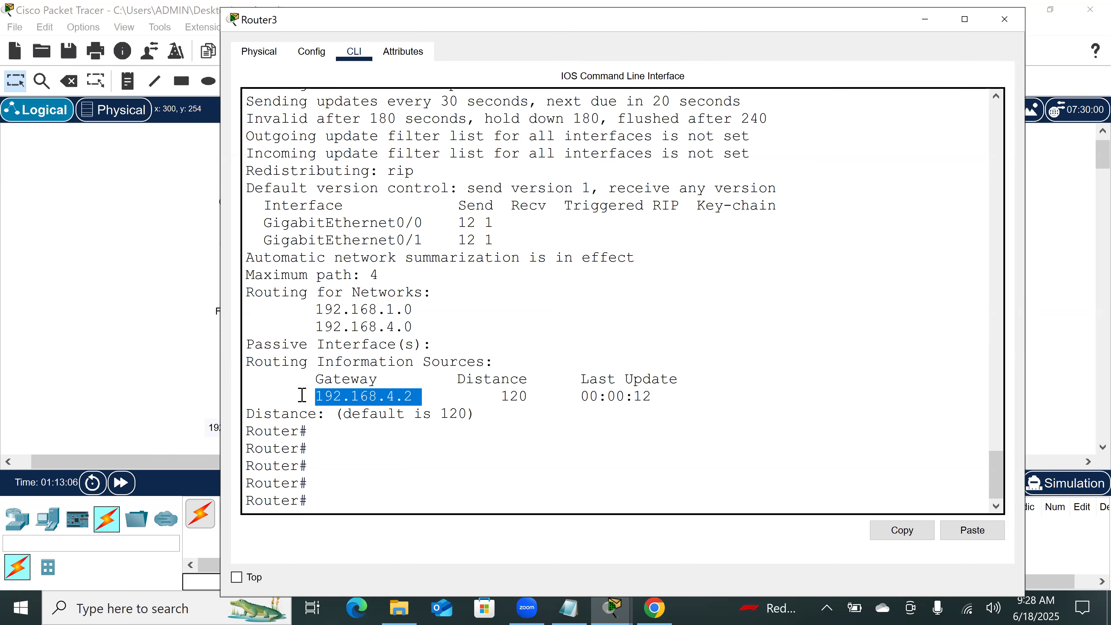
{"action": "double_click", "coordinate": [523, 394]}
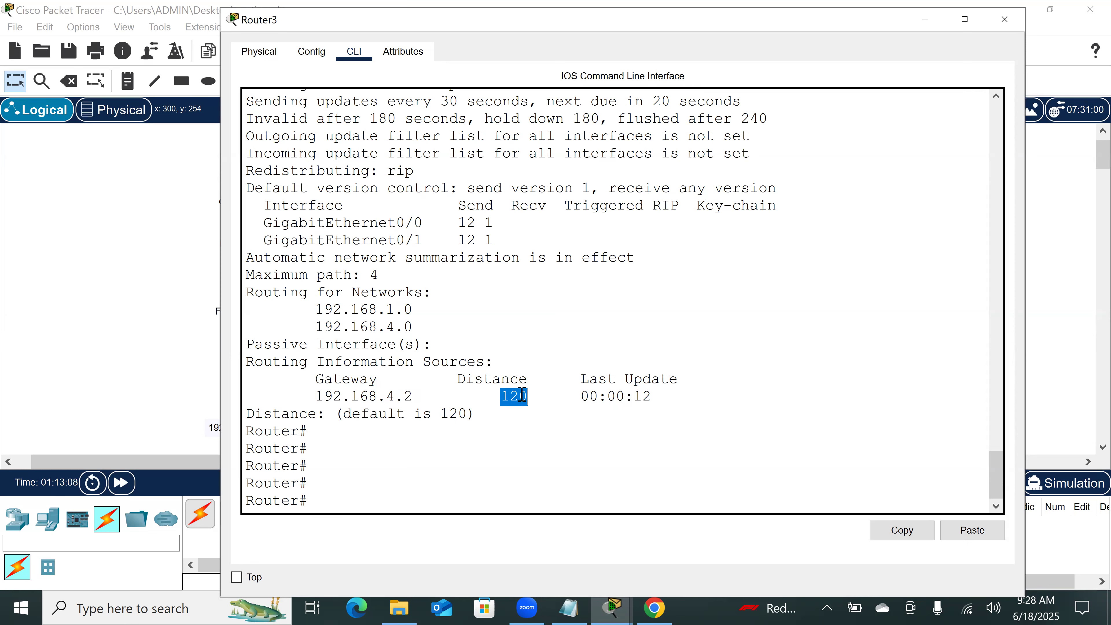
Step: Rerun show ip protocols repeatedly on Router3 to watch the next-update countdown and the last-update timer
{"action": "left_click", "coordinate": [439, 474]}
{"action": "key", "text": "Up"}
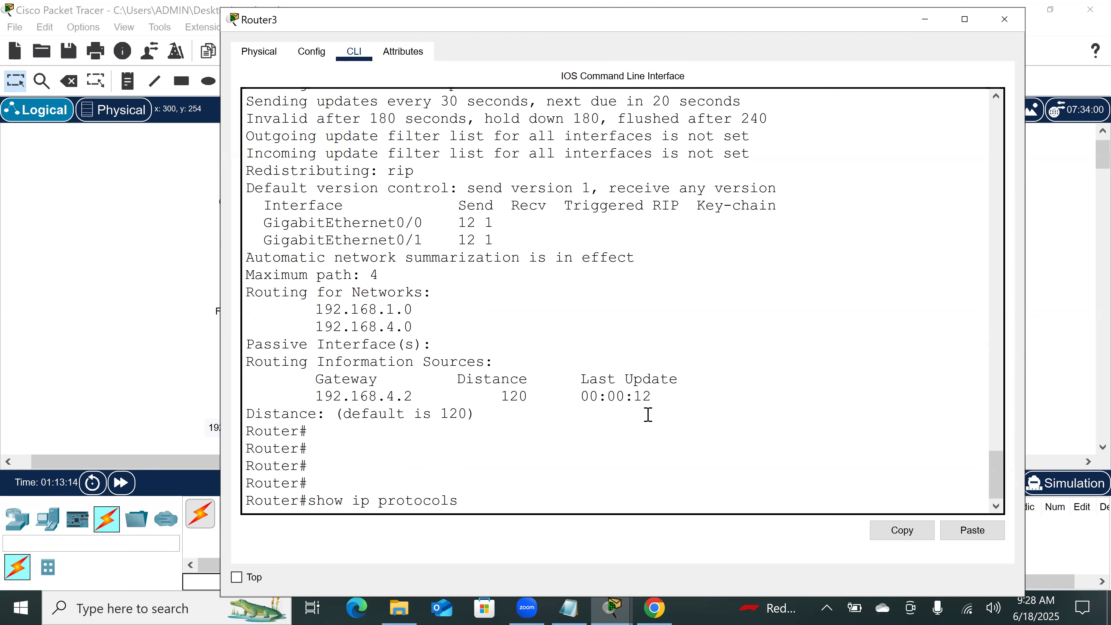
{"action": "key", "text": "Return"}
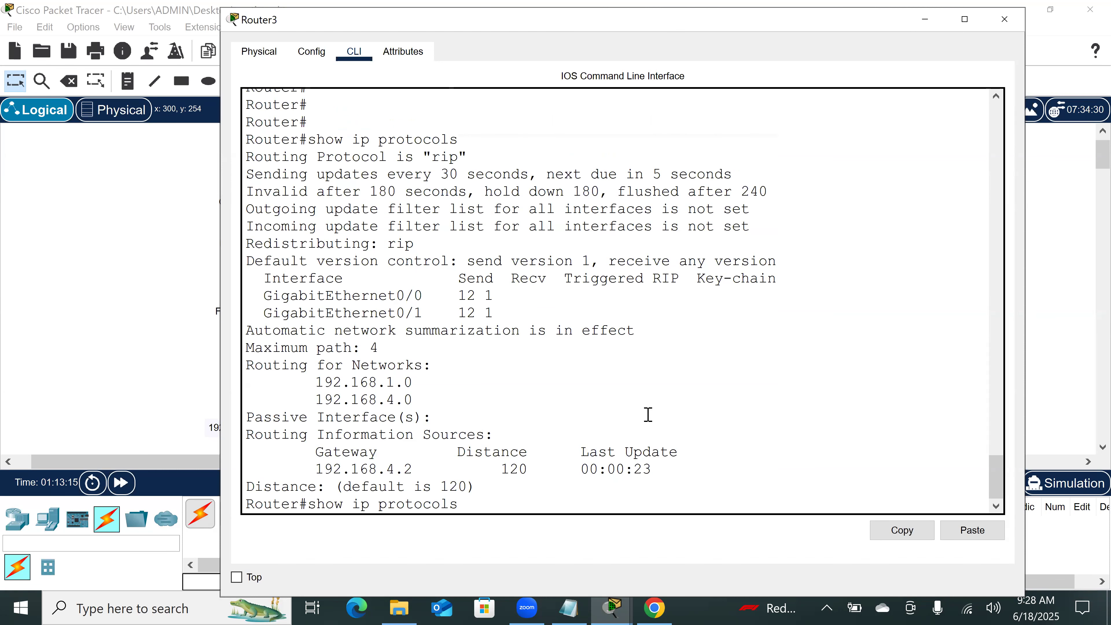
{"action": "key", "text": "Return"}
{"action": "key", "text": "Up"}
{"action": "key", "text": "Return"}
{"action": "key", "text": "Up"}
{"action": "key", "text": "Return"}
{"action": "key", "text": "Up"}
{"action": "key", "text": "Return"}
{"action": "key", "text": "Up"}
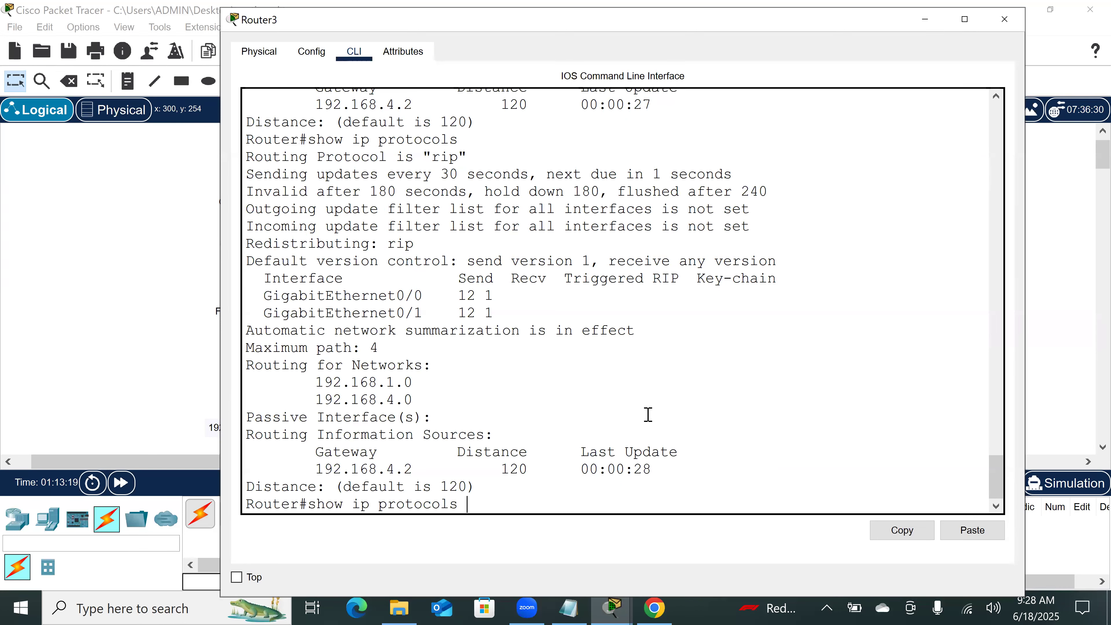
{"action": "key", "text": "Return"}
{"action": "key", "text": "Up"}
{"action": "key", "text": "Return"}
{"action": "key", "text": "Up"}
{"action": "key", "text": "Return"}
{"action": "key", "text": "Up"}
Step: Switch to Router5's command line and enter configuration mode for interface gigabitEthernet 0/0
{"action": "left_click", "coordinate": [218, 225]}
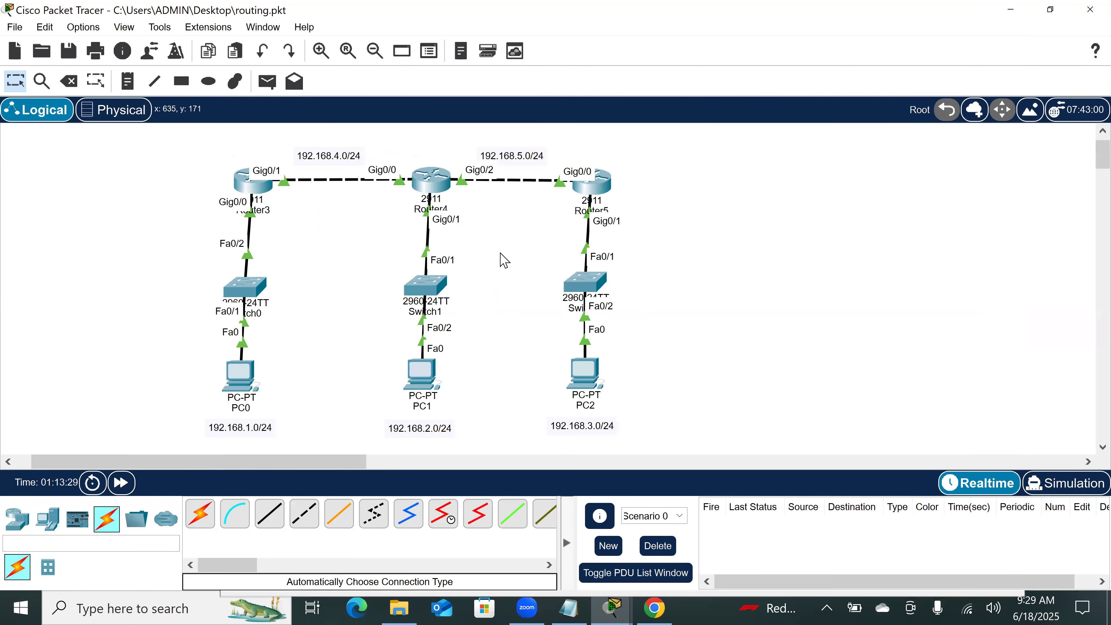
{"action": "left_click", "coordinate": [594, 191]}
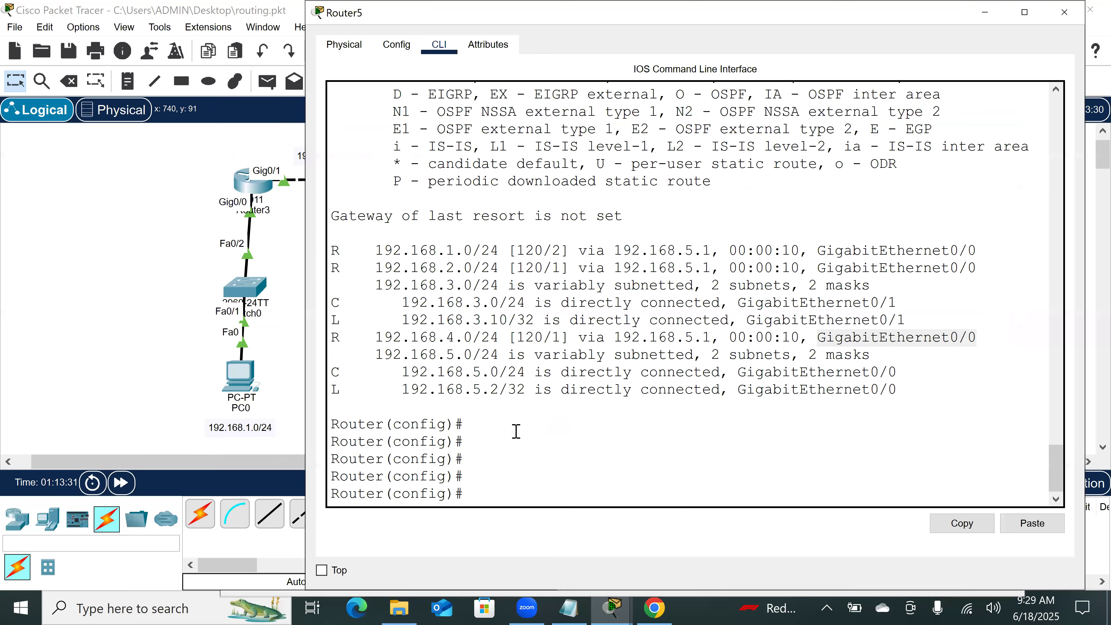
{"action": "left_click", "coordinate": [505, 478]}
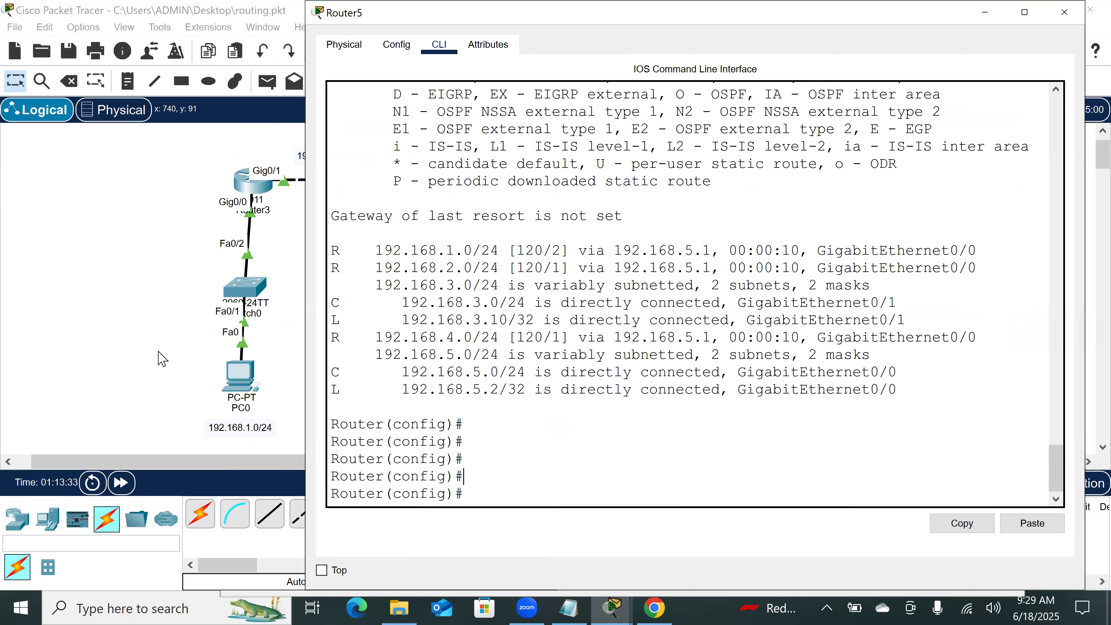
{"action": "scroll", "coordinate": [162, 359], "scroll_direction": "right", "scroll_amount": 10}
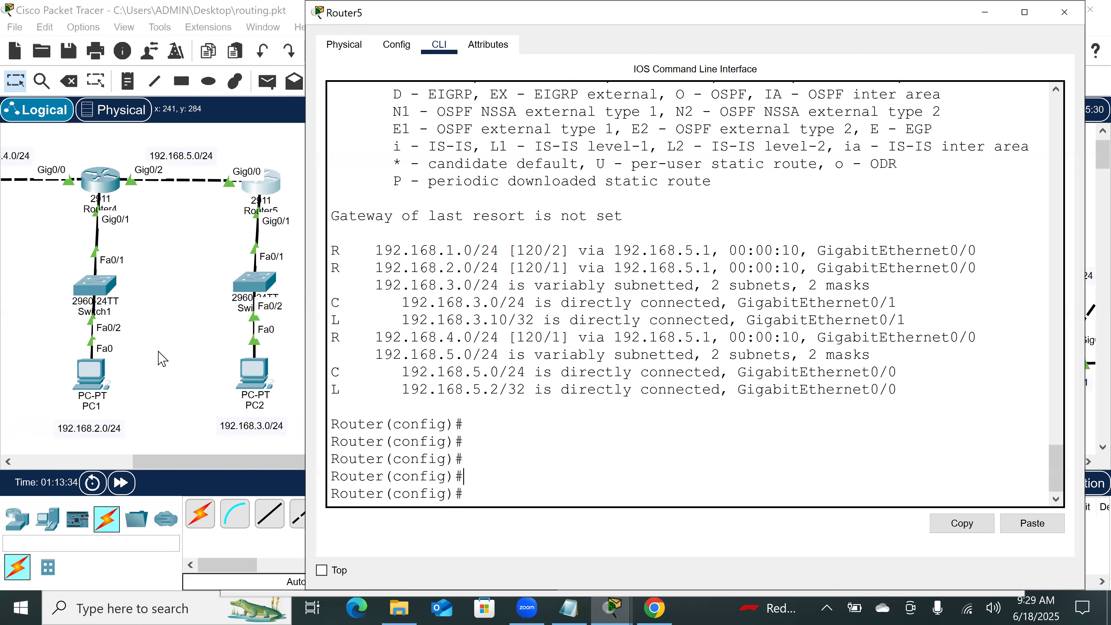
{"action": "scroll", "coordinate": [161, 359], "scroll_direction": "left", "scroll_amount": 10}
{"action": "scroll", "coordinate": [162, 359], "scroll_direction": "right", "scroll_amount": 10}
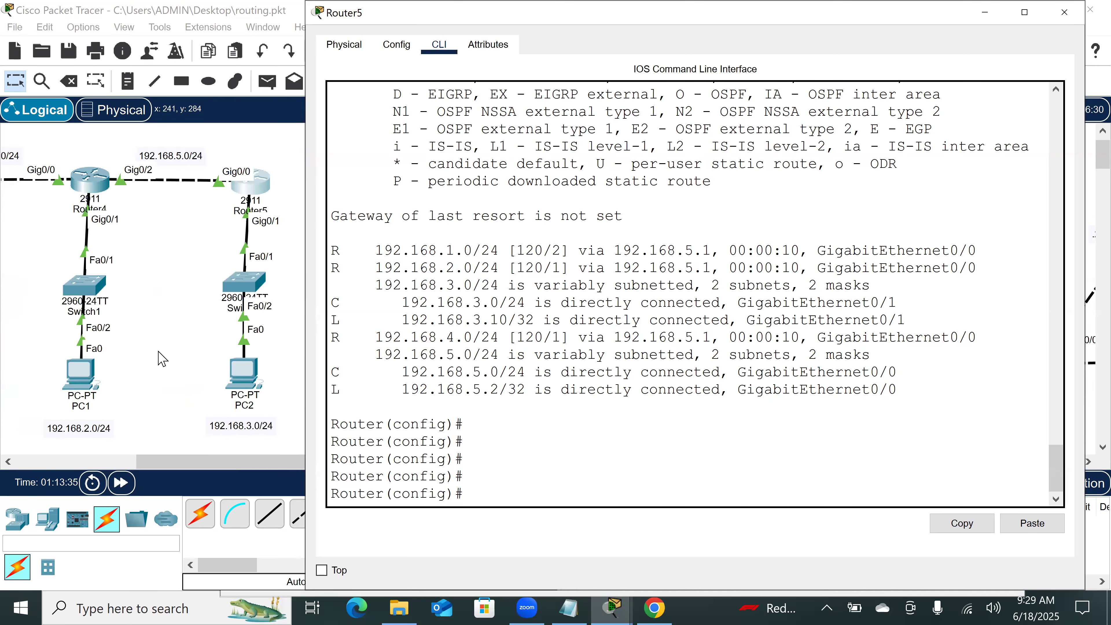
{"action": "type", "text": "in"}
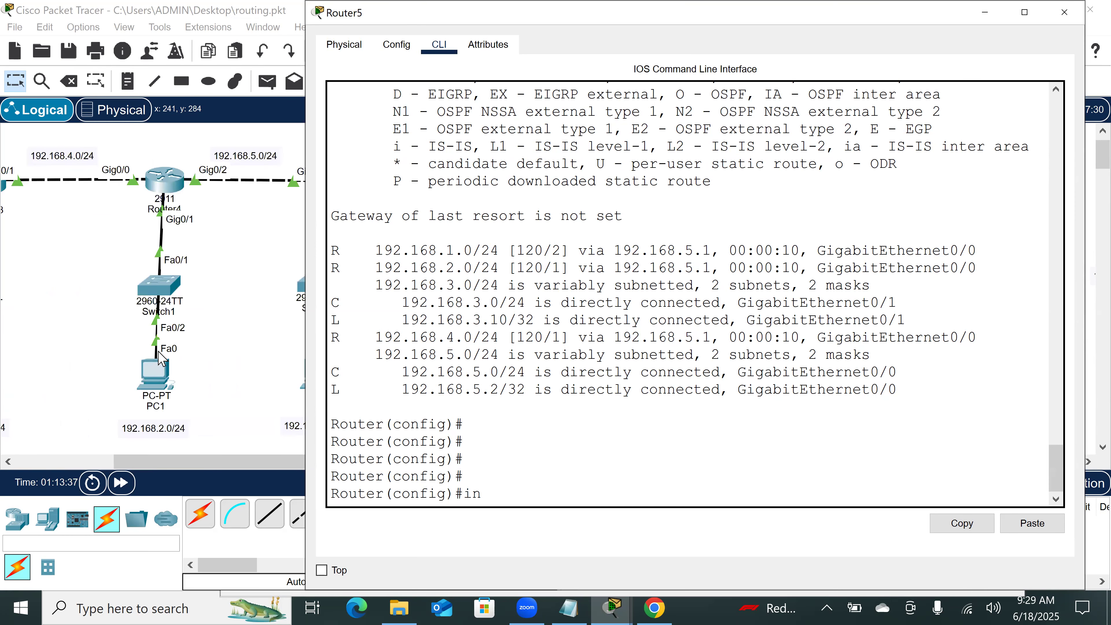
{"action": "key", "text": "Tab"}
{"action": "type", "text": "g"}
{"action": "key", "text": "Tab"}
{"action": "type", "text": "0/0"}
{"action": "key", "text": "Return"}
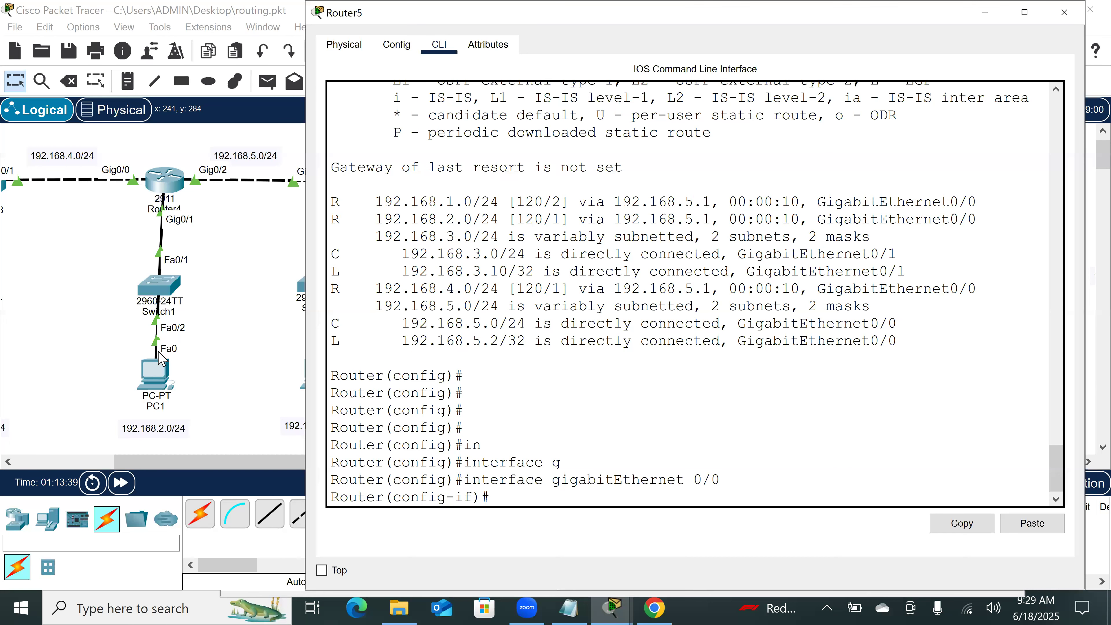
Step: Shut down Router5's GigabitEthernet0/0 interface
{"action": "type", "text": "sh"}
{"action": "key", "text": "Tab"}
{"action": "key", "text": "Return"}
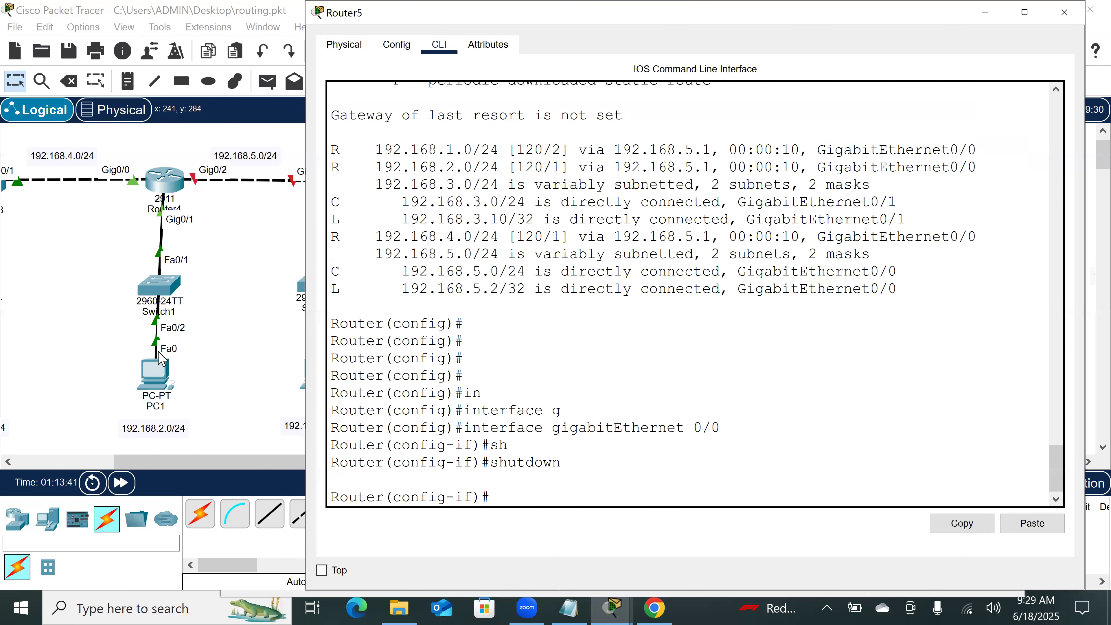
{"action": "key", "text": "Return"}
{"action": "key", "text": "Return"}
{"action": "key", "text": "Return"}
{"action": "key", "text": "Return"}
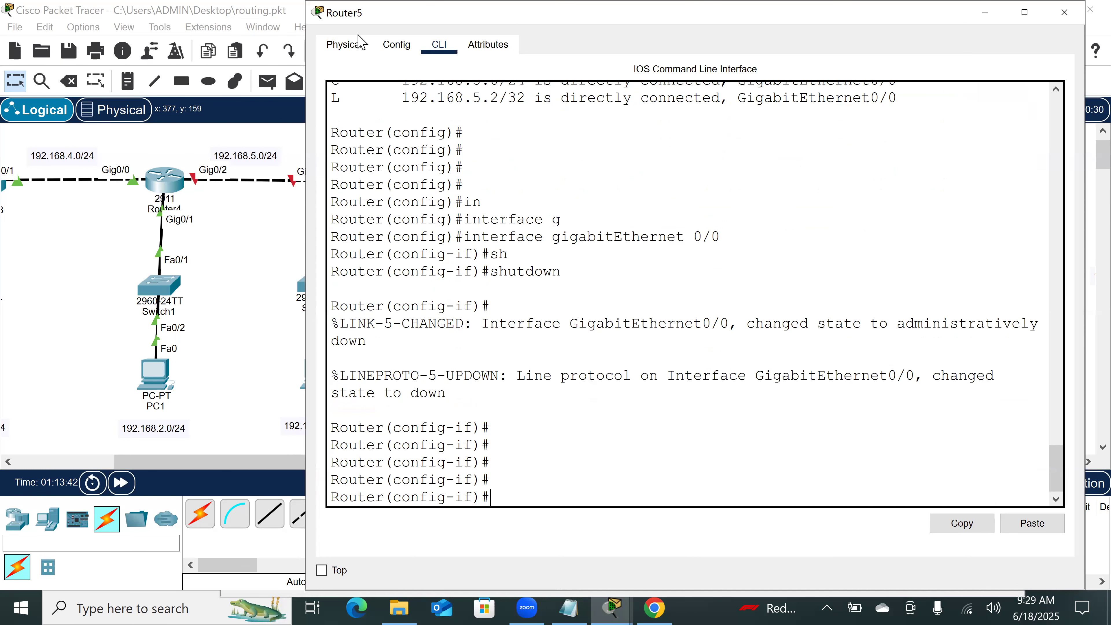
Step: Leave Router5 and bring up Router4's command line at a fresh privileged prompt
{"action": "left_click", "coordinate": [273, 259]}
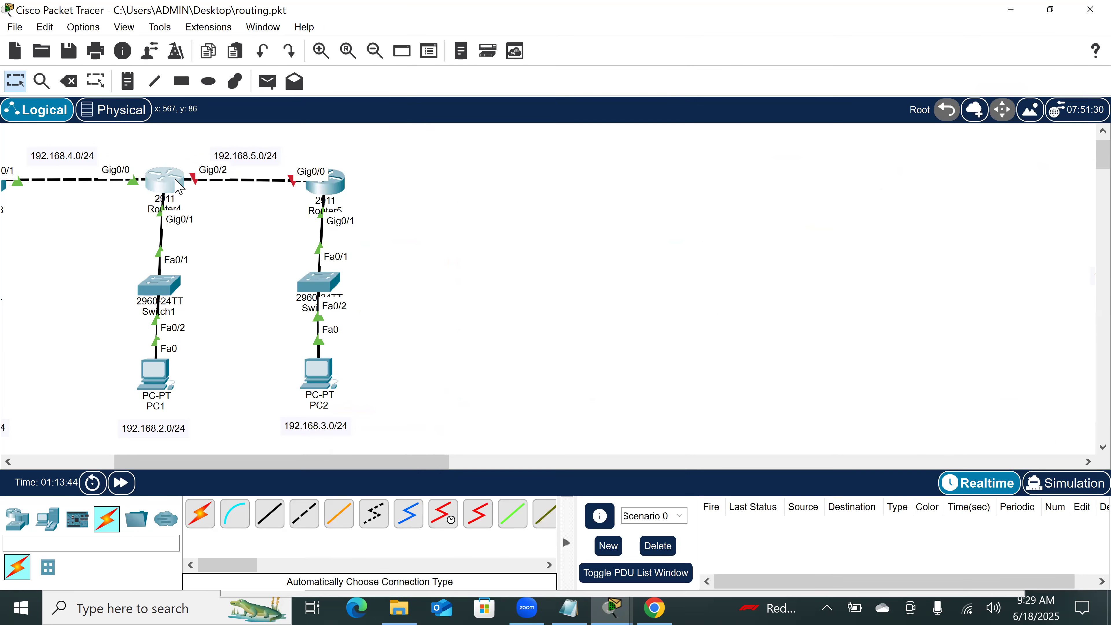
{"action": "left_click", "coordinate": [164, 180]}
{"action": "key", "text": "Return"}
{"action": "key", "text": "Return"}
{"action": "key", "text": "Return"}
{"action": "key", "text": "Return"}
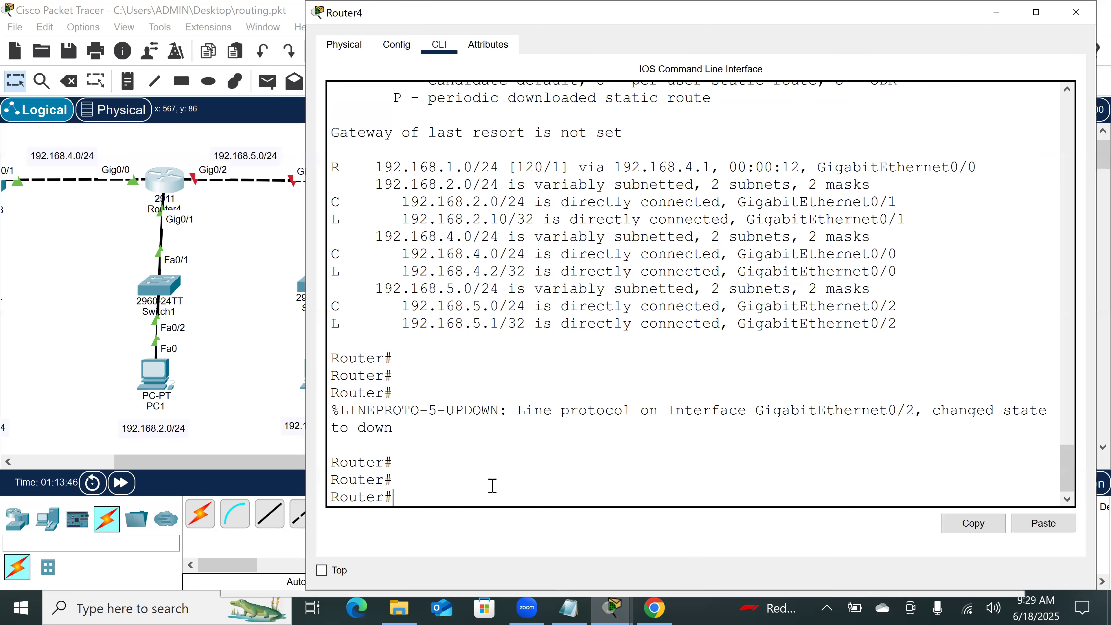
Step: Run show ip protocols on Router4 and highlight the seconds of the last update from gateway 192.168.5.2
{"action": "type", "text": "sh"}
{"action": "key", "text": "Tab"}
{"action": "type", "text": "ip p"}
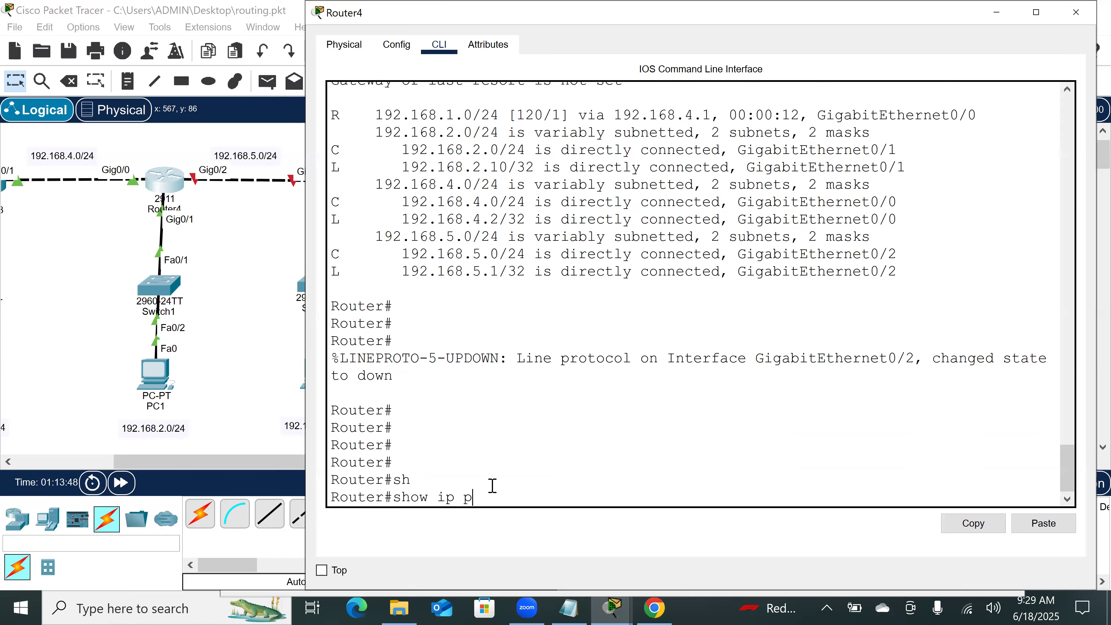
{"action": "type", "text": "ro"}
{"action": "key", "text": "Tab"}
{"action": "key", "text": "Return"}
{"action": "key", "text": "Return"}
{"action": "key", "text": "Return"}
{"action": "key", "text": "Return"}
{"action": "key", "text": "Return"}
{"action": "key", "text": "Return"}
{"action": "key", "text": "Return"}
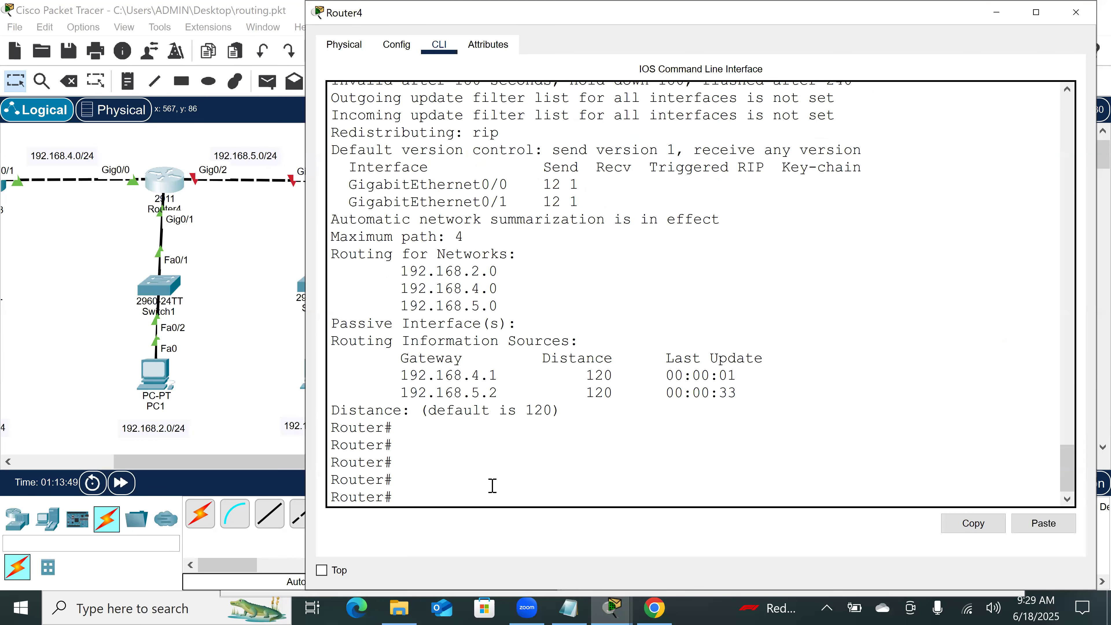
{"action": "key", "text": "Return"}
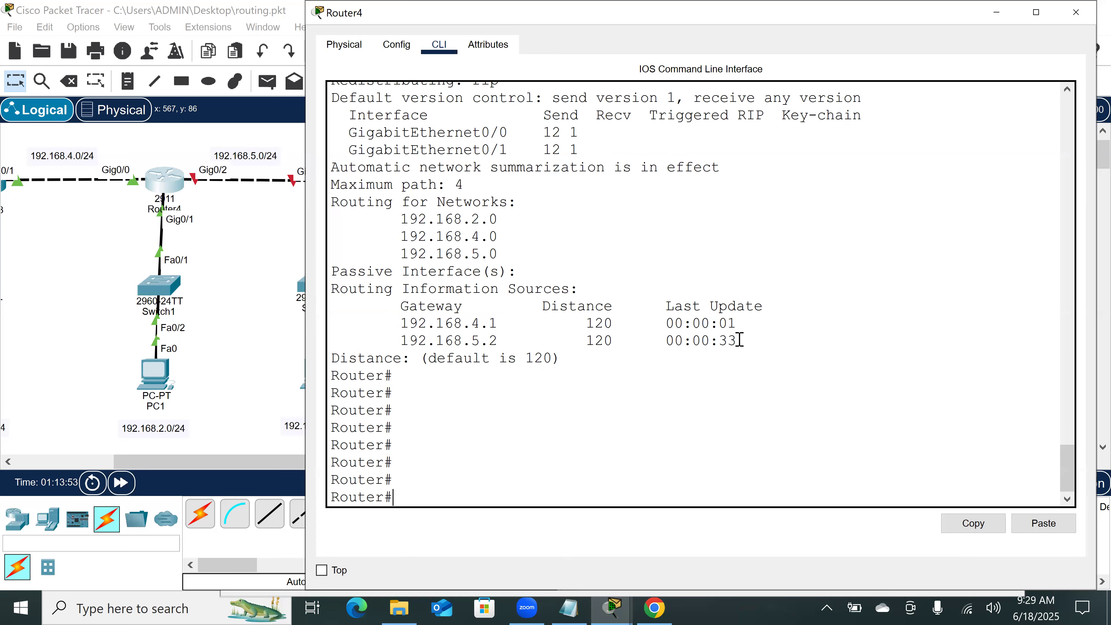
{"action": "left_click_drag", "start_coordinate": [739, 341], "coordinate": [719, 341]}
{"action": "scroll", "coordinate": [228, 261], "scroll_direction": "left", "scroll_amount": 3}
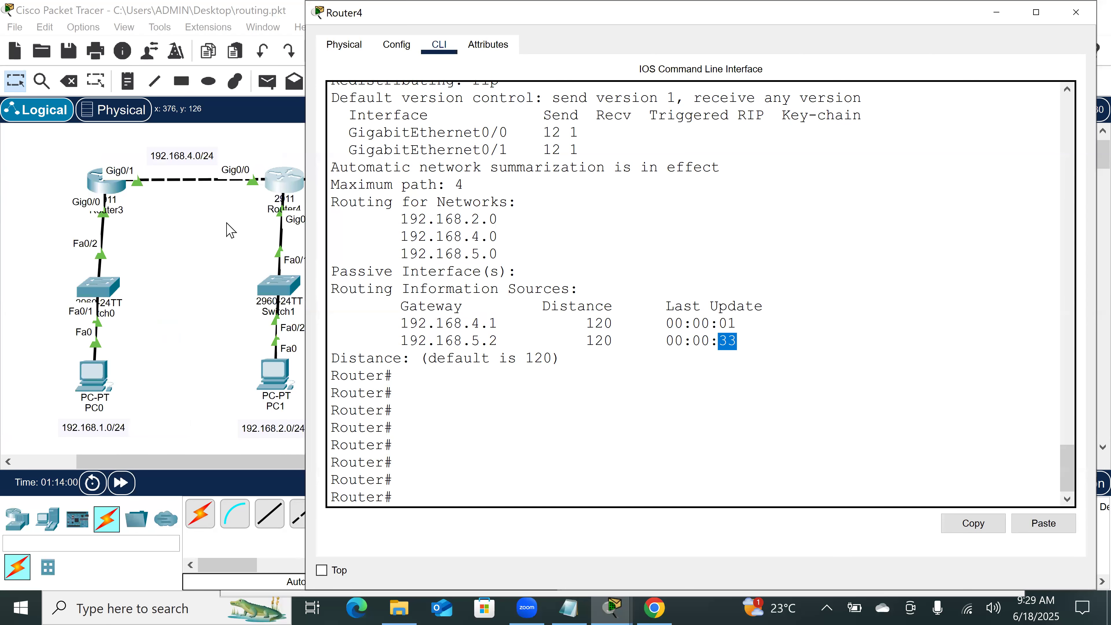
Step: Rerun show ip protocols repeatedly on Router4 to compare the last-update timers of gateways 192.168.4.1 and 192.168.5.2
{"action": "left_click", "coordinate": [521, 465]}
{"action": "key", "text": "Up"}
{"action": "key", "text": "Return"}
{"action": "key", "text": "Up"}
{"action": "key", "text": "Return"}
{"action": "key", "text": "Up"}
{"action": "key", "text": "Return"}
{"action": "key", "text": "Up"}
{"action": "key", "text": "Return"}
{"action": "key", "text": "Up"}
{"action": "key", "text": "Return"}
{"action": "key", "text": "Up"}
{"action": "key", "text": "Return"}
{"action": "key", "text": "Up"}
{"action": "key", "text": "Return"}
{"action": "key", "text": "Up"}
{"action": "key", "text": "Return"}
{"action": "key", "text": "Up"}
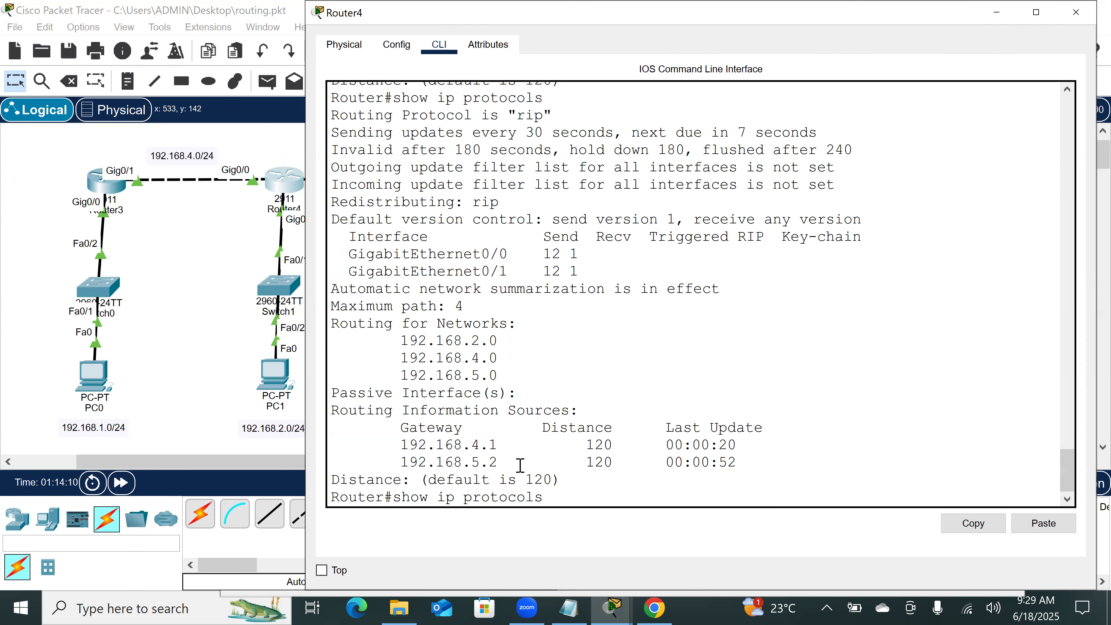
{"action": "key", "text": "Return"}
{"action": "key", "text": "Up"}
{"action": "key", "text": "Return"}
{"action": "key", "text": "Up"}
{"action": "key", "text": "Return"}
{"action": "key", "text": "Up"}
{"action": "key", "text": "Return"}
{"action": "key", "text": "Up"}
{"action": "key", "text": "Return"}
{"action": "key", "text": "Up"}
{"action": "key", "text": "Return"}
{"action": "key", "text": "Up"}
{"action": "key", "text": "Return"}
{"action": "key", "text": "Up"}
{"action": "key", "text": "Return"}
{"action": "key", "text": "Up"}
{"action": "key", "text": "Return"}
{"action": "key", "text": "Up"}
{"action": "key", "text": "Return"}
{"action": "key", "text": "Up"}
{"action": "key", "text": "Return"}
{"action": "key", "text": "Up"}
{"action": "key", "text": "Return"}
{"action": "key", "text": "Up"}
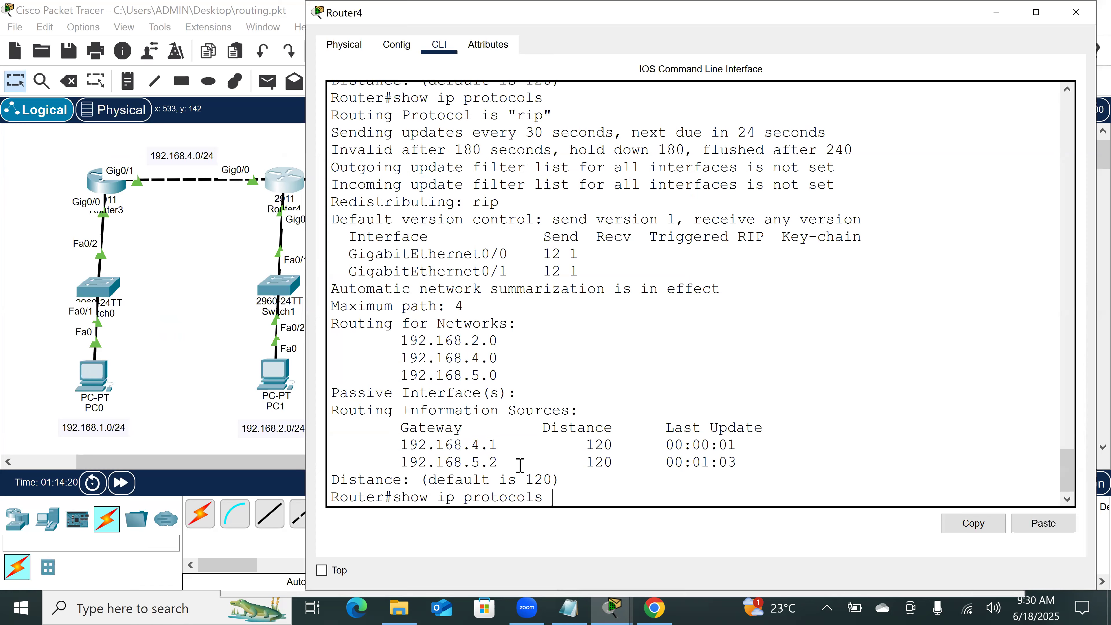
{"action": "key", "text": "Return"}
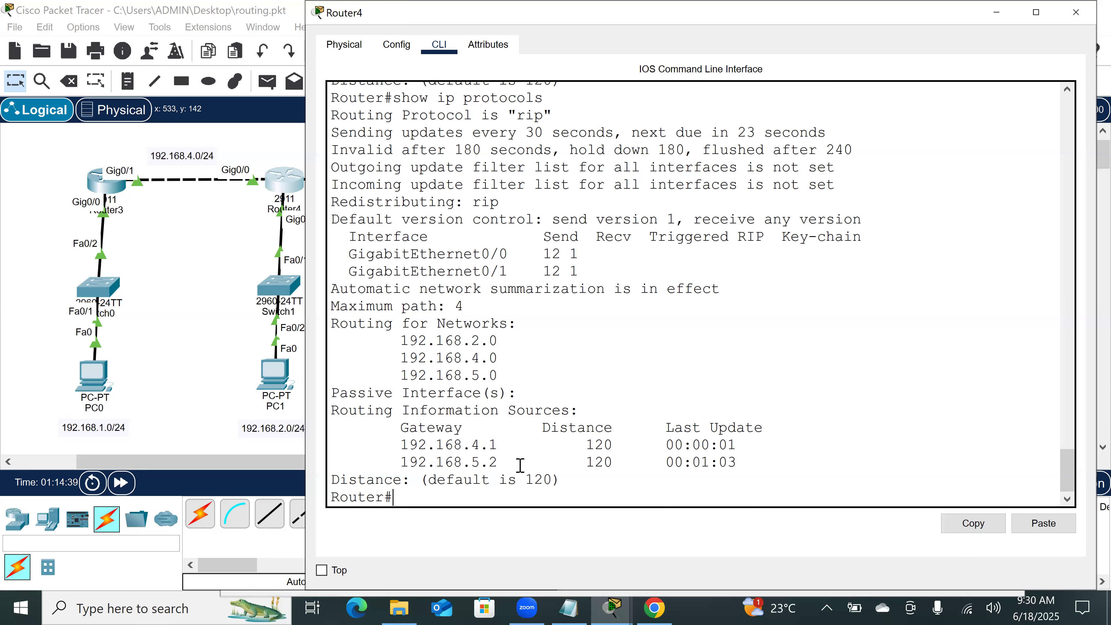
{"action": "key", "text": "Up"}
{"action": "key", "text": "Return"}
{"action": "key", "text": "Up"}
{"action": "key", "text": "Return"}
{"action": "key", "text": "Up"}
{"action": "key", "text": "Return"}
{"action": "key", "text": "Up"}
{"action": "key", "text": "Return"}
{"action": "key", "text": "Up"}
{"action": "key", "text": "Return"}
{"action": "key", "text": "Up"}
{"action": "key", "text": "Return"}
{"action": "key", "text": "Up"}
{"action": "key", "text": "Return"}
Step: Run show ip route on Router4 and compare its routing table with the networks in the topology
{"action": "type", "text": "sh"}
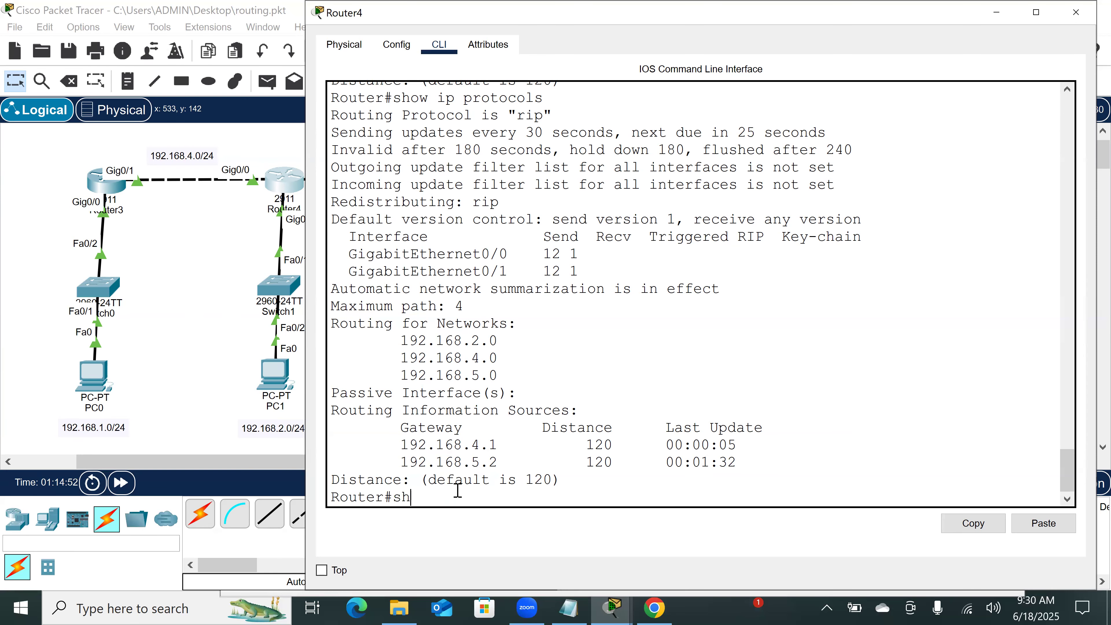
{"action": "key", "text": "Tab"}
{"action": "type", "text": "ip rou"}
{"action": "key", "text": "Tab"}
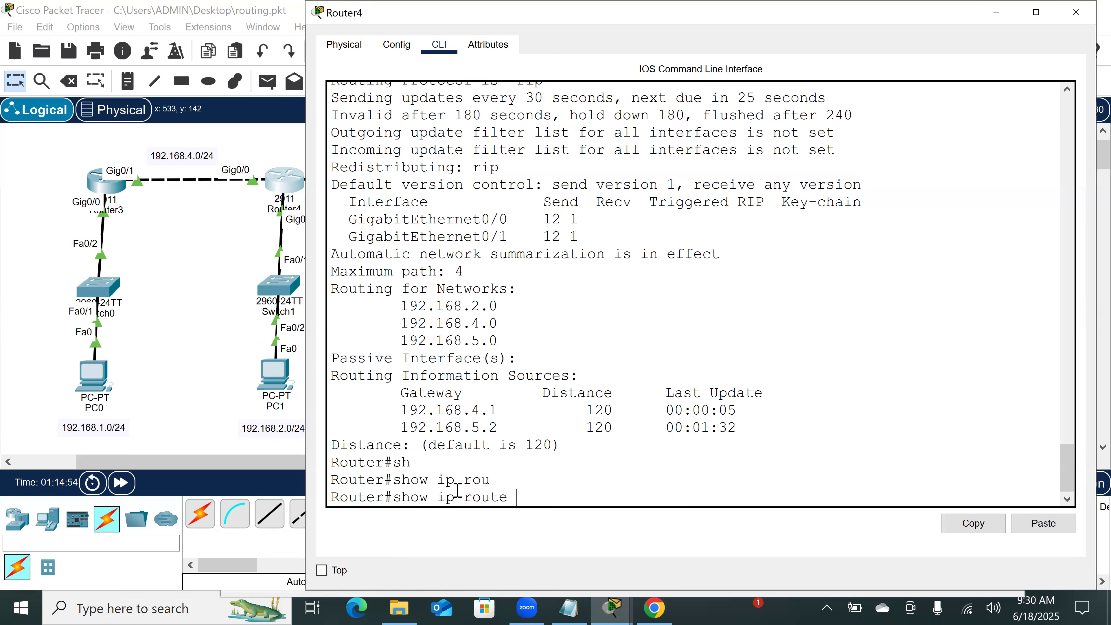
{"action": "key", "text": "Return"}
{"action": "key", "text": "Return"}
{"action": "key", "text": "Return"}
{"action": "key", "text": "Return"}
{"action": "key", "text": "Return"}
{"action": "key", "text": "Return"}
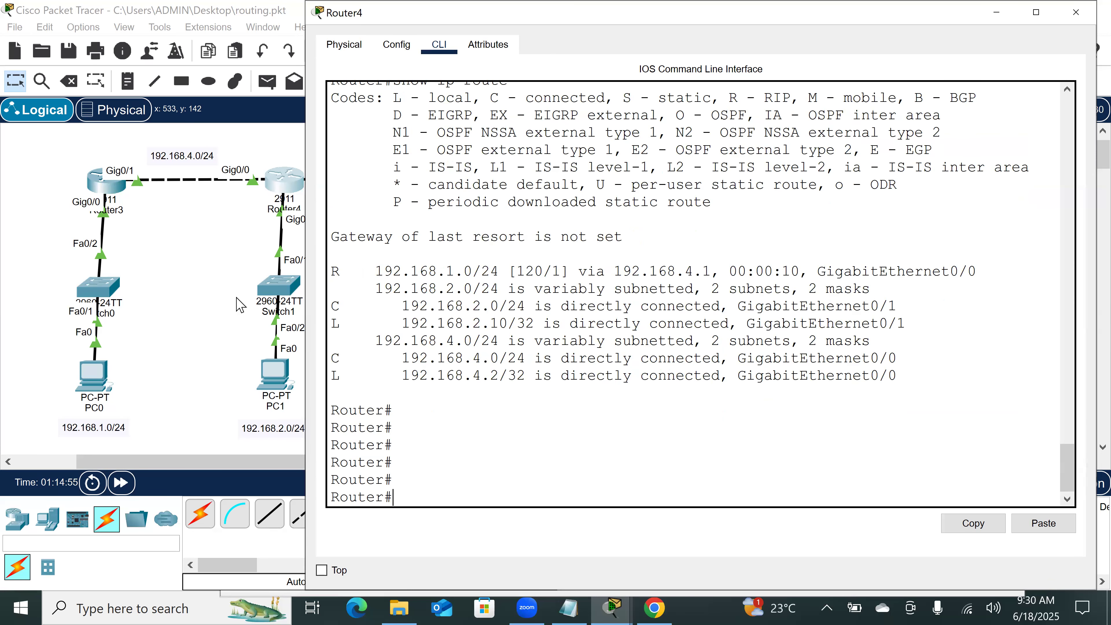
{"action": "scroll", "coordinate": [202, 302], "scroll_direction": "right", "scroll_amount": 5}
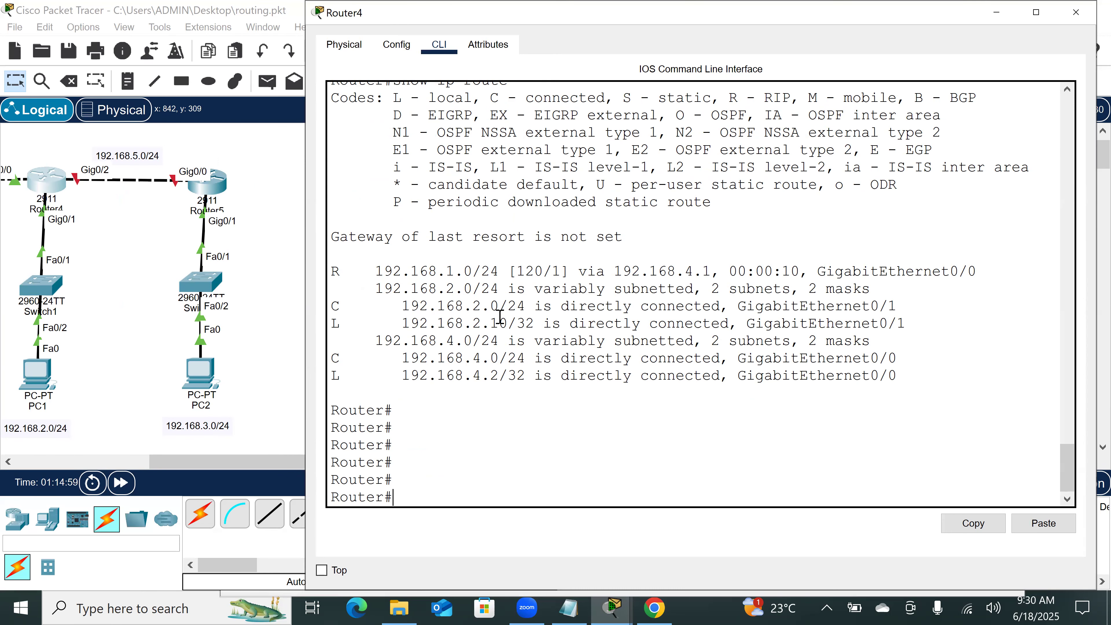
{"action": "scroll", "coordinate": [141, 321], "scroll_direction": "left", "scroll_amount": 5}
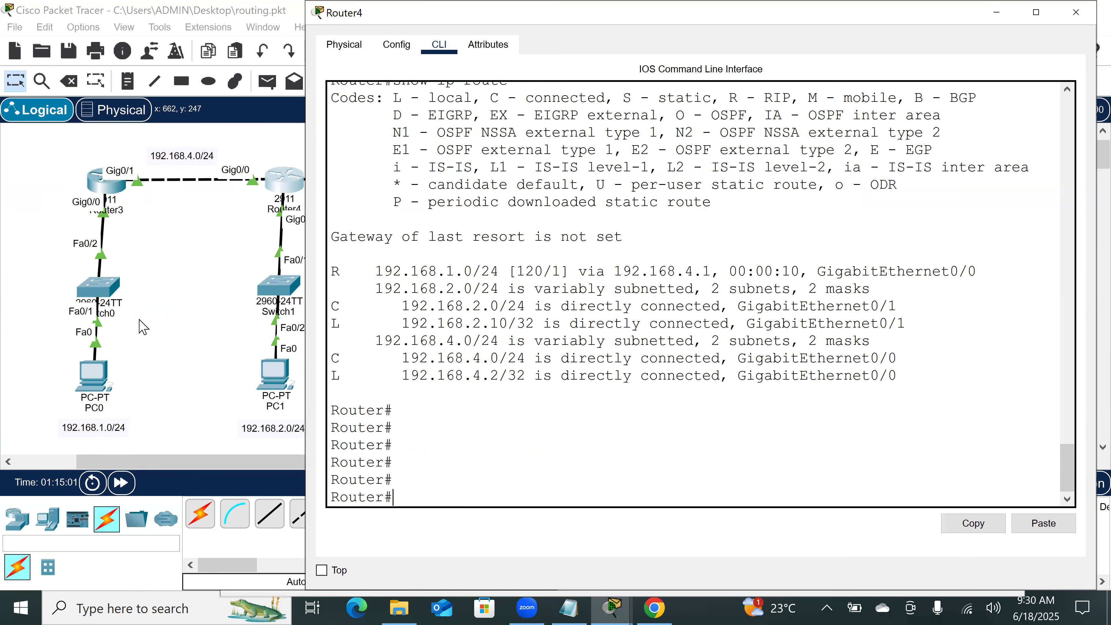
Step: Switch to Router3's command line and run the pending show ip protocols command
{"action": "left_click", "coordinate": [106, 184]}
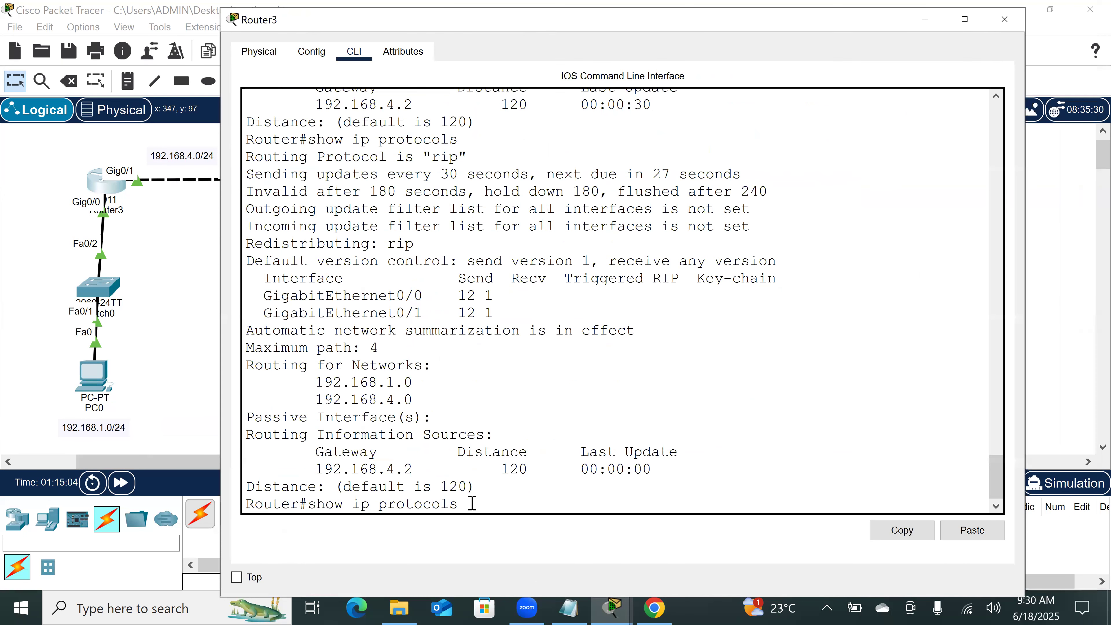
{"action": "key", "text": "Return"}
{"action": "key", "text": "Return"}
{"action": "key", "text": "Return"}
{"action": "key", "text": "Return"}
{"action": "key", "text": "Return"}
{"action": "key", "text": "Return"}
{"action": "key", "text": "Return"}
{"action": "key", "text": "Return"}
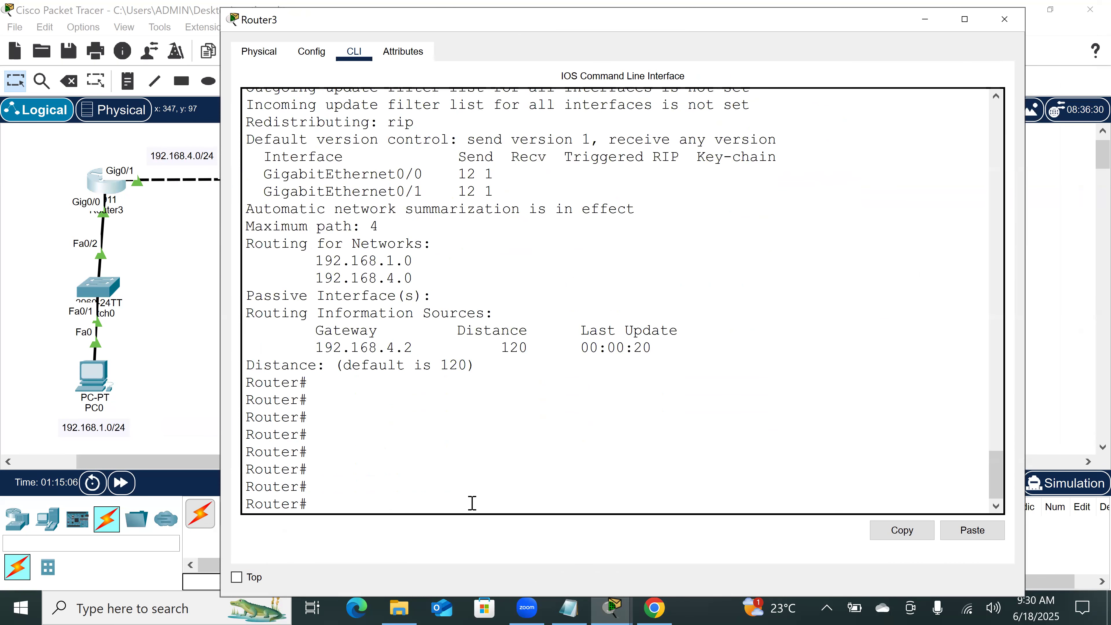
Step: Run show ip route on Router3 to inspect its RIP routes
{"action": "type", "text": "sh"}
{"action": "key", "text": "Tab"}
{"action": "type", "text": "i rou"}
{"action": "key", "text": "Tab"}
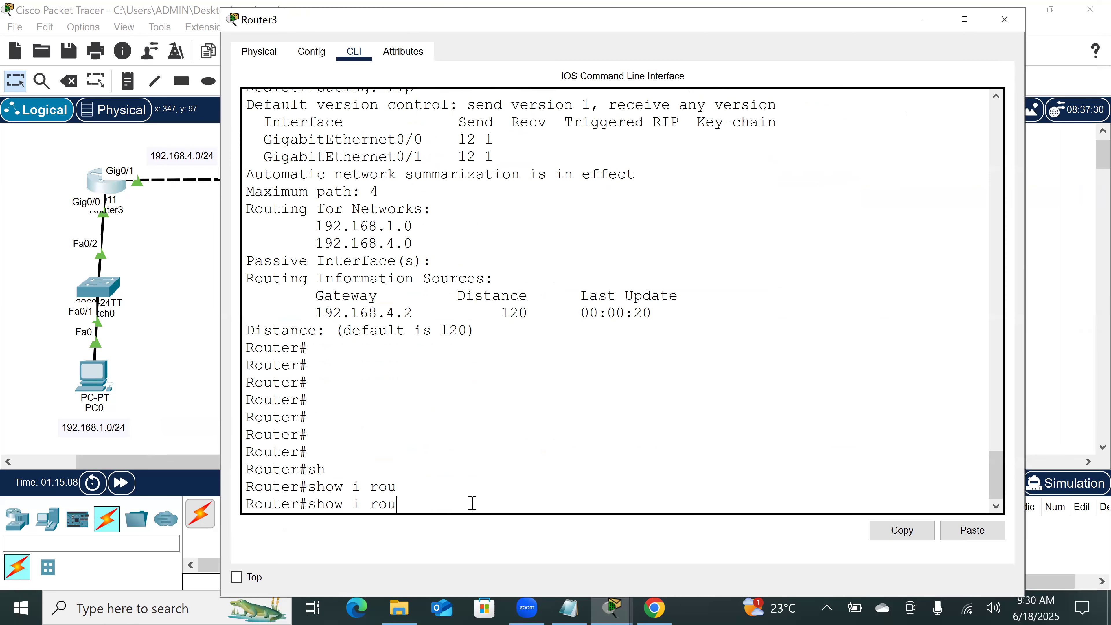
{"action": "key", "text": "BackSpace"}
{"action": "key", "text": "BackSpace"}
{"action": "key", "text": "BackSpace"}
{"action": "key", "text": "BackSpace"}
{"action": "type", "text": "p rou"}
{"action": "key", "text": "Tab"}
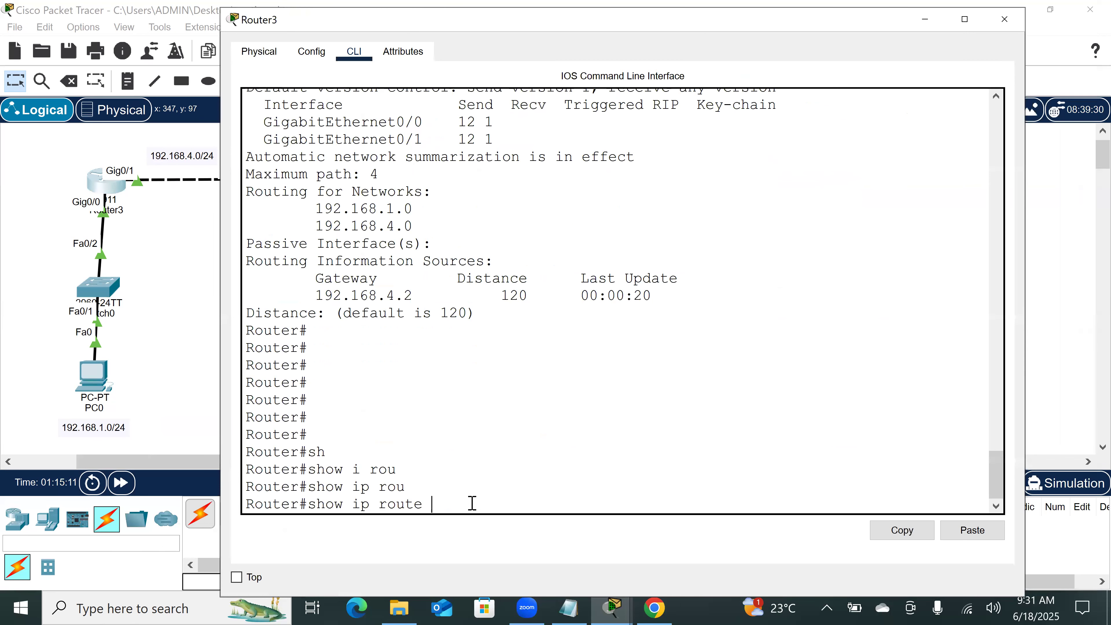
{"action": "key", "text": "Return"}
{"action": "key", "text": "Return"}
{"action": "key", "text": "Return"}
{"action": "key", "text": "Return"}
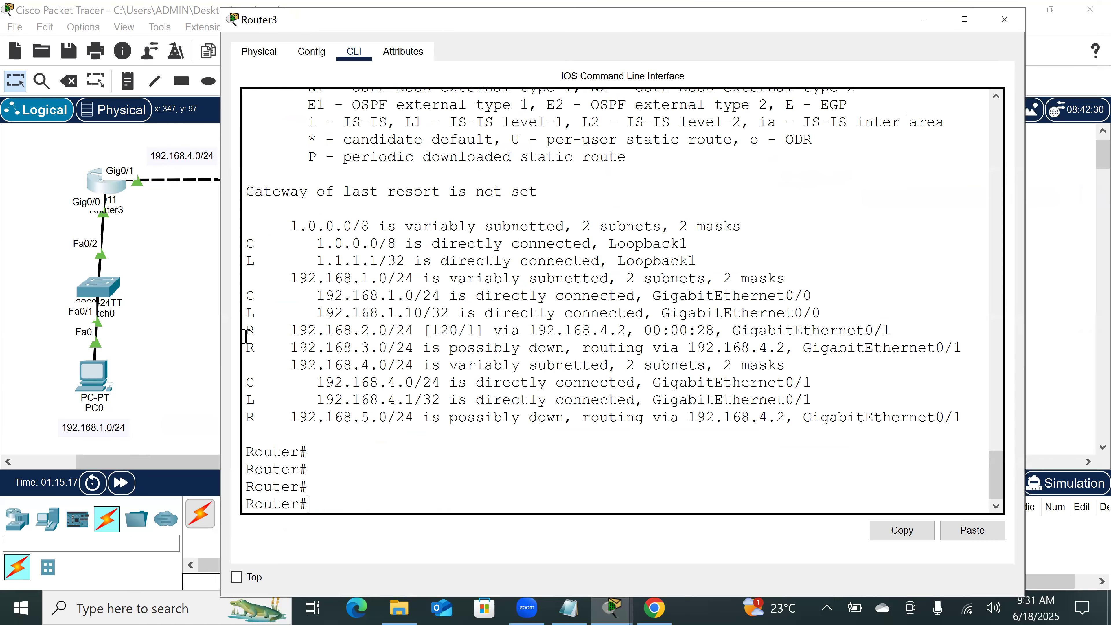
Step: Highlight Router3's RIP route to 192.168.2.0/24 and the status wording on its 192.168.3.0/24 route
{"action": "left_click_drag", "start_coordinate": [246, 330], "coordinate": [458, 331]}
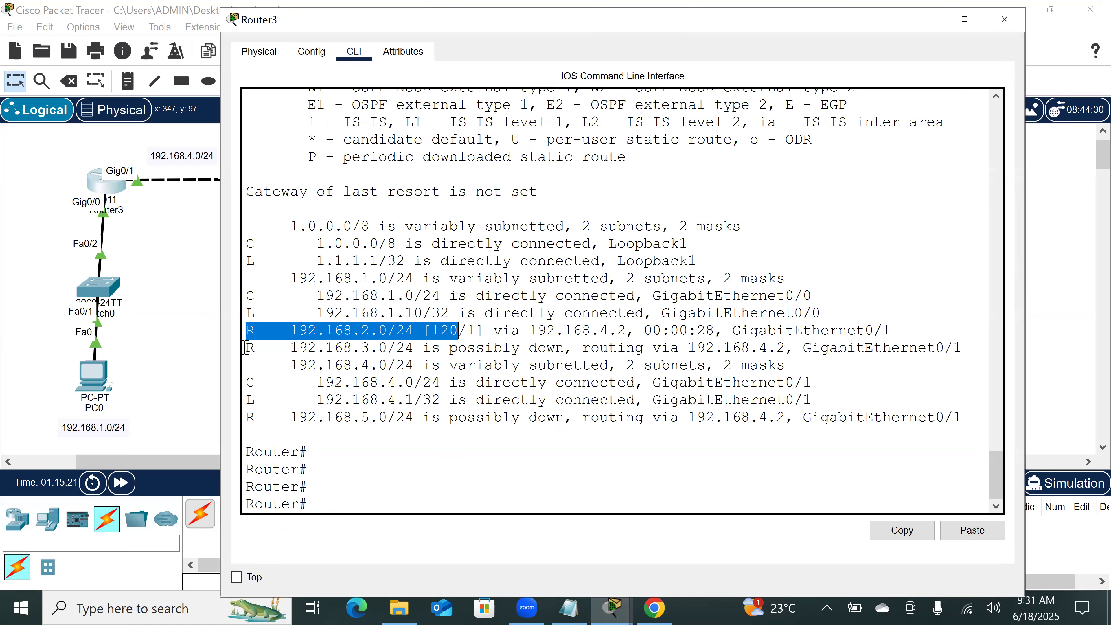
{"action": "left_click", "coordinate": [316, 350]}
{"action": "left_click_drag", "start_coordinate": [246, 349], "coordinate": [563, 354]}
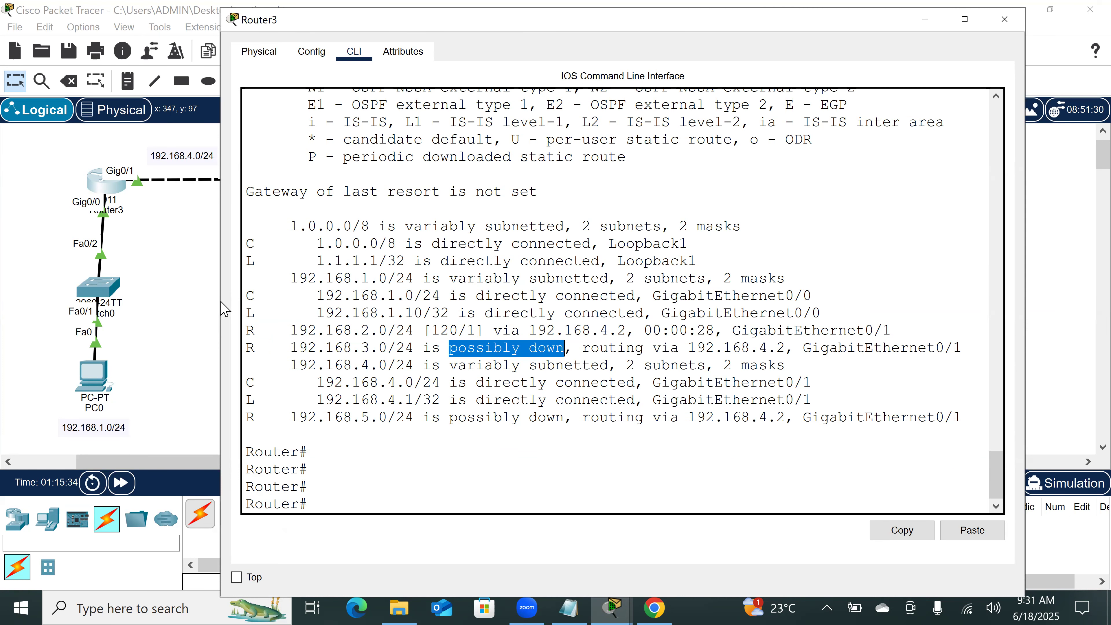
Step: Return to Router4's command line and run show ip protocols
{"action": "left_click", "coordinate": [194, 309]}
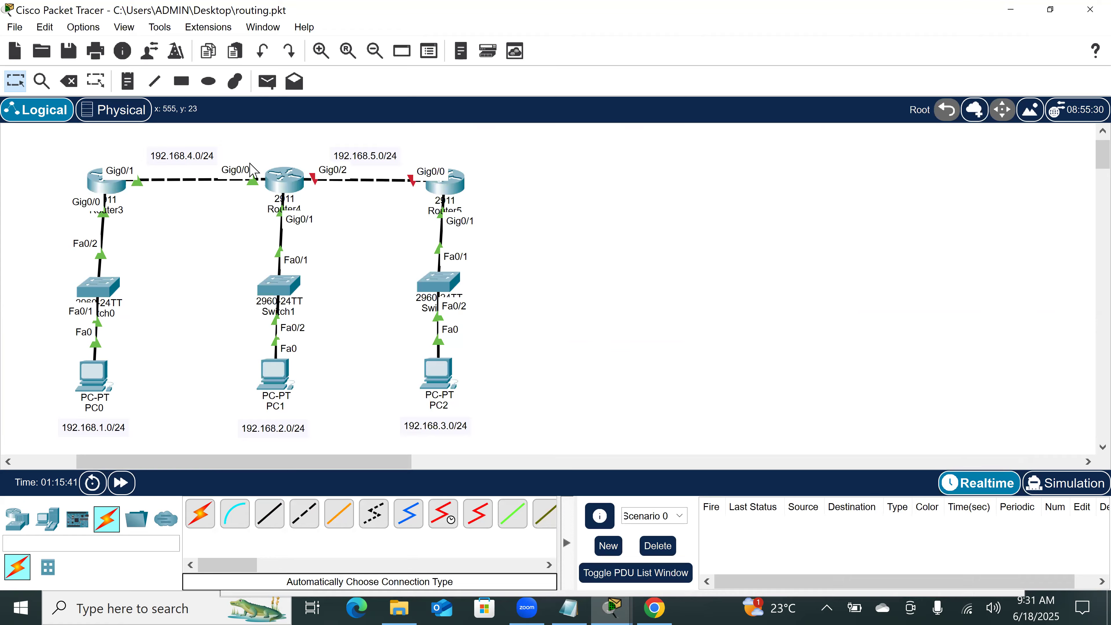
{"action": "mouse_move", "coordinate": [299, 201]}
{"action": "left_click", "coordinate": [285, 180]}
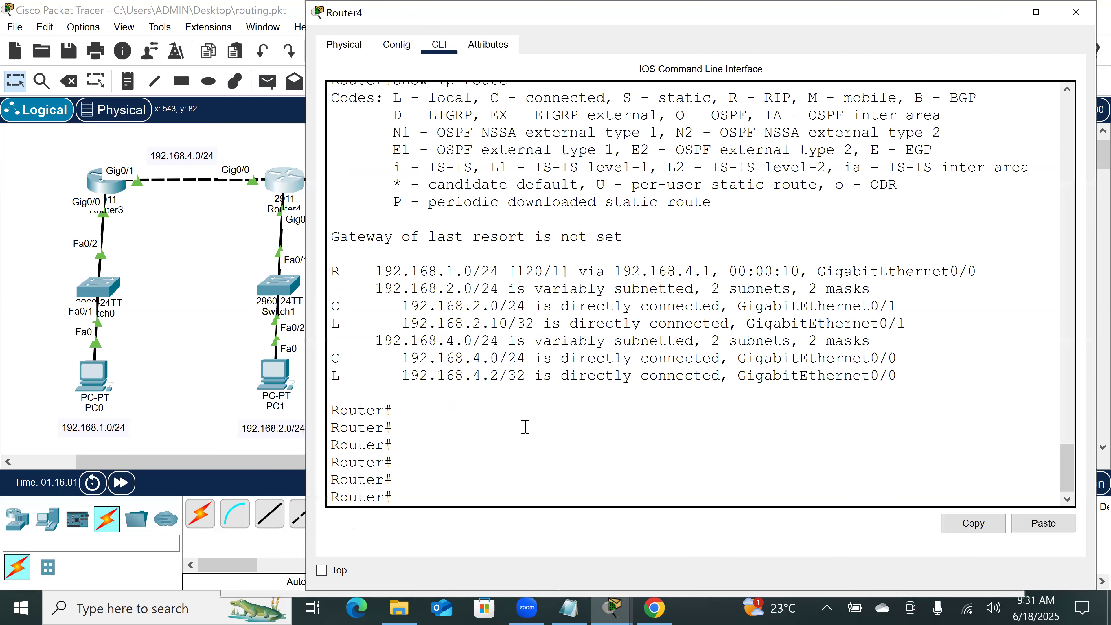
{"action": "type", "text": "show ip protocols"}
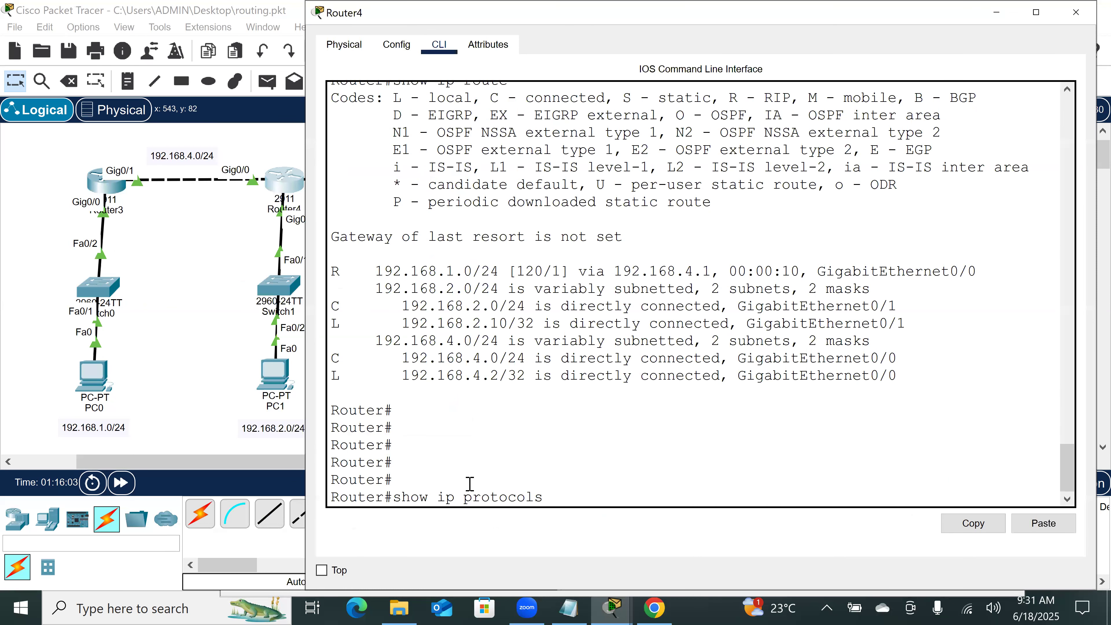
{"action": "key", "text": "Return"}
{"action": "key", "text": "Return"}
{"action": "key", "text": "Return"}
{"action": "key", "text": "Return"}
{"action": "key", "text": "Return"}
{"action": "key", "text": "Return"}
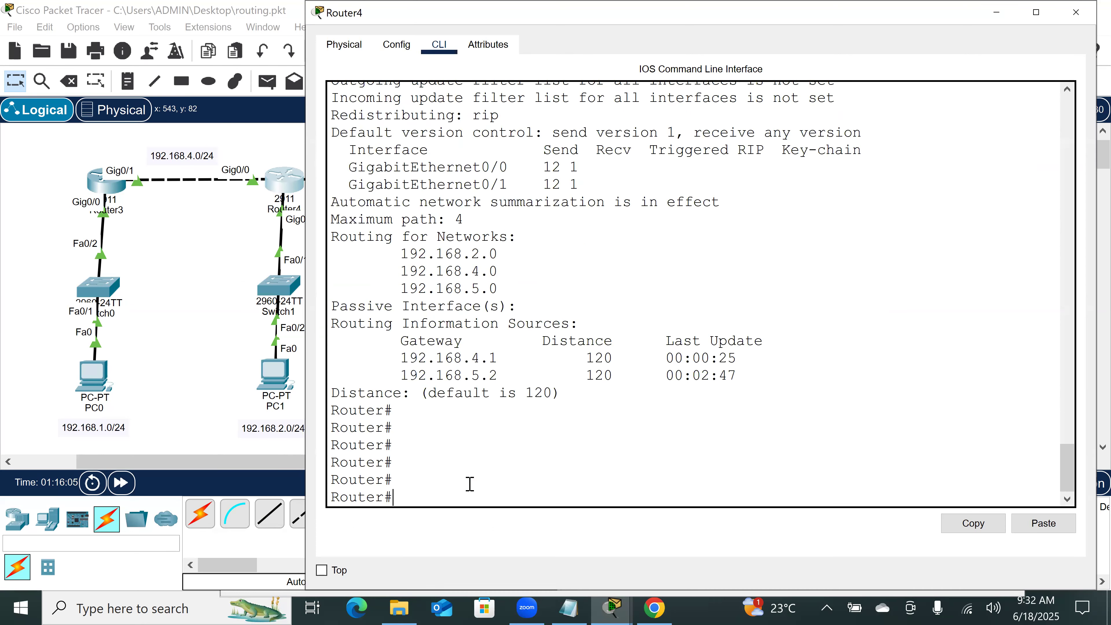
Step: Rerun show ip protocols on Router4 at intervals to check gateway 192.168.5.2's last-update timer against the 180-second invalid timer
{"action": "key", "text": "Up"}
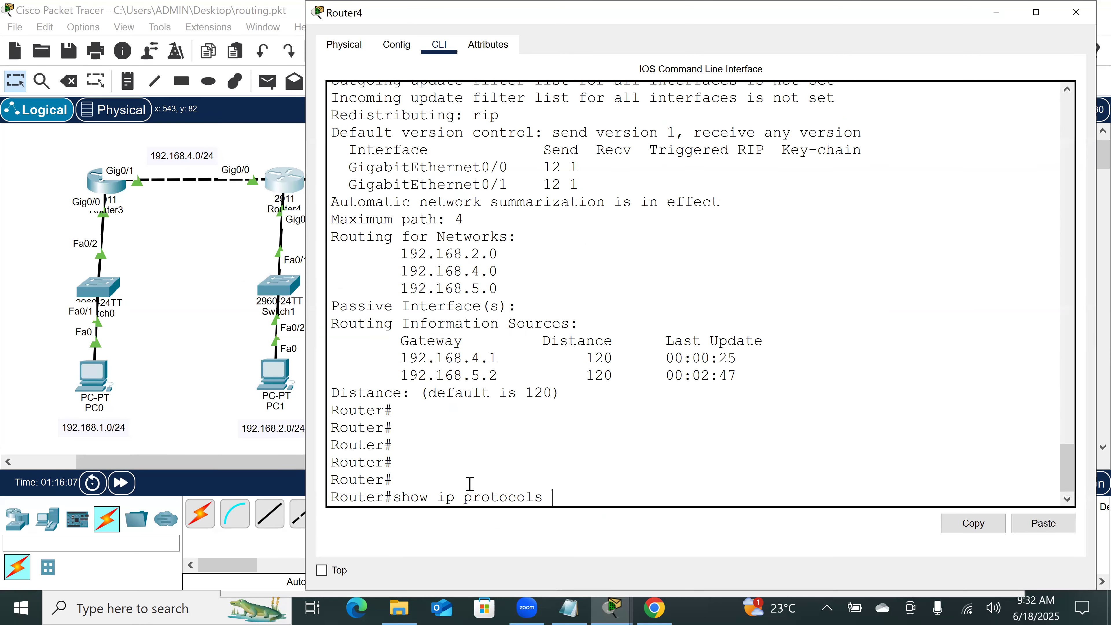
{"action": "key", "text": "Return"}
{"action": "key", "text": "Return"}
{"action": "key", "text": "Return"}
{"action": "key", "text": "Up"}
{"action": "key", "text": "Return"}
{"action": "key", "text": "Return"}
{"action": "key", "text": "Return"}
{"action": "key", "text": "Return"}
{"action": "key", "text": "Up"}
{"action": "key", "text": "Return"}
{"action": "key", "text": "Return"}
{"action": "key", "text": "Return"}
{"action": "key", "text": "Return"}
{"action": "key", "text": "Return"}
{"action": "key", "text": "Up"}
{"action": "key", "text": "Return"}
{"action": "key", "text": "Return"}
{"action": "key", "text": "Return"}
{"action": "key", "text": "Return"}
{"action": "key", "text": "Return"}
{"action": "key", "text": "Return"}
{"action": "key", "text": "Return"}
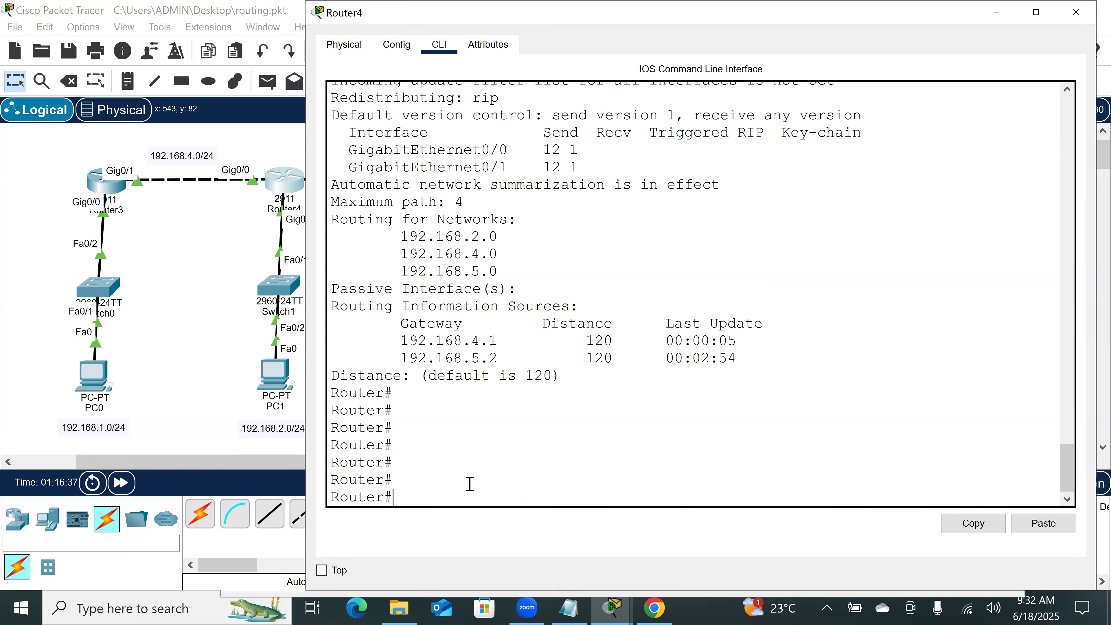
{"action": "key", "text": "Up"}
{"action": "key", "text": "Return"}
{"action": "key", "text": "Up"}
{"action": "key", "text": "Return"}
{"action": "key", "text": "Up"}
{"action": "key", "text": "Return"}
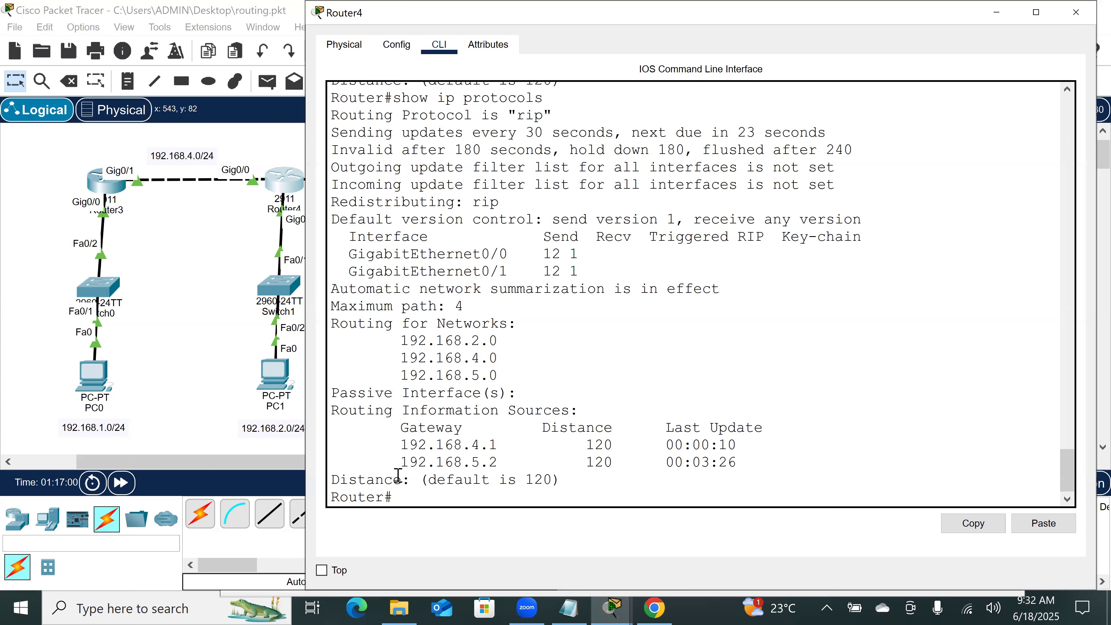
Step: Rerun show ip protocols repeatedly on Router4 to check gateway 192.168.5.2's last-update timer against the 240-second flush timer
{"action": "left_click", "coordinate": [250, 499]}
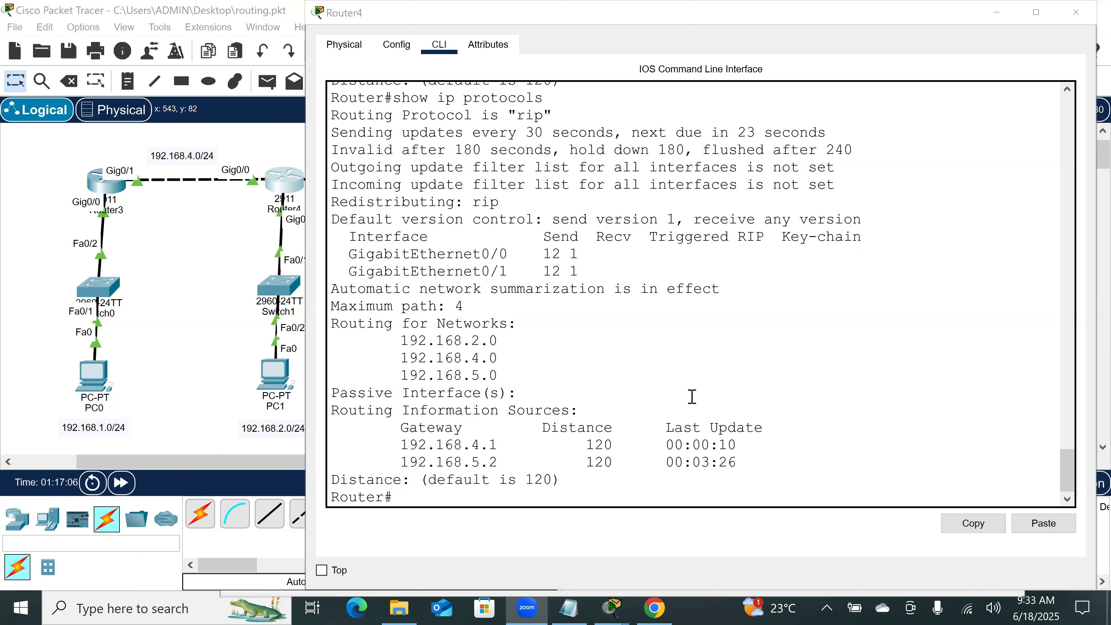
{"action": "left_click", "coordinate": [450, 503]}
{"action": "key", "text": "Up"}
{"action": "key", "text": "Down"}
{"action": "key", "text": "Return"}
{"action": "key", "text": "Return"}
{"action": "key", "text": "Return"}
{"action": "key", "text": "Return"}
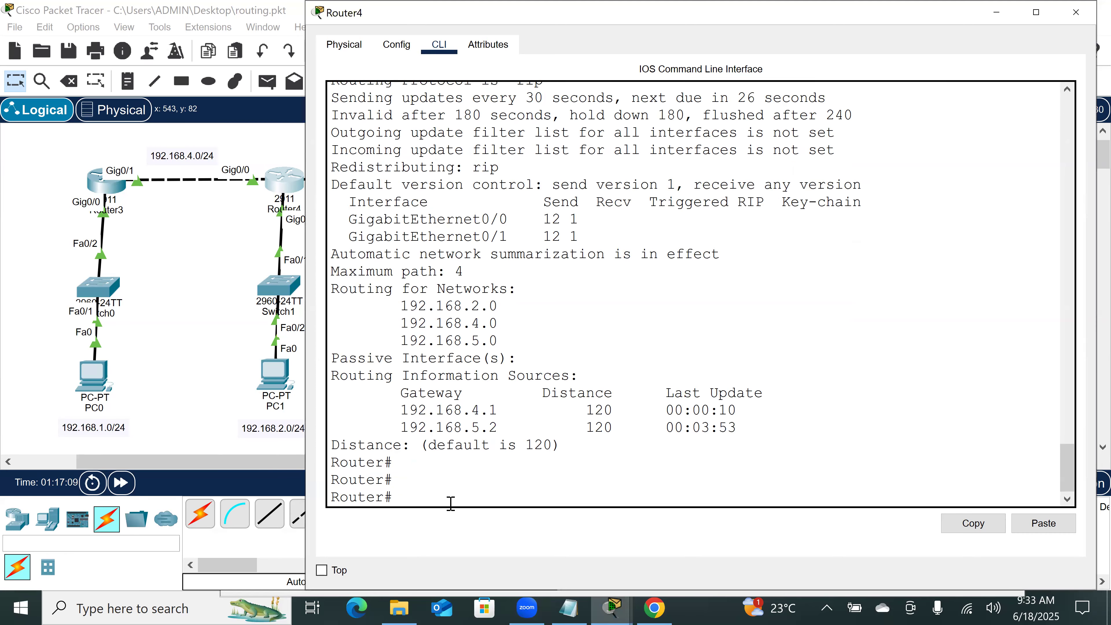
{"action": "key", "text": "Up"}
{"action": "key", "text": "Return"}
{"action": "key", "text": "Up"}
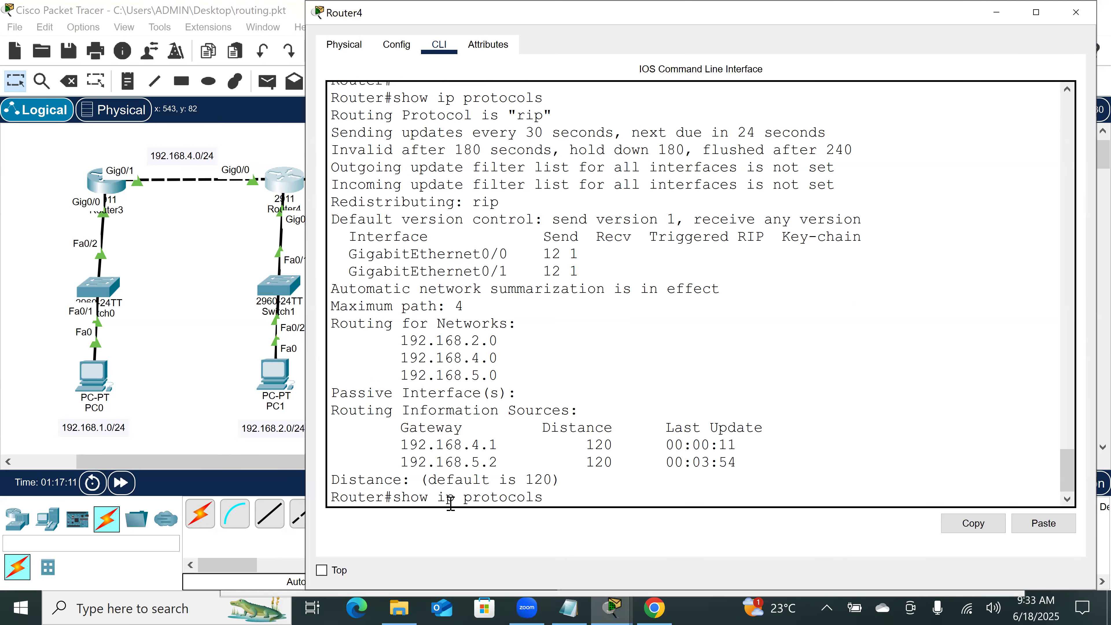
{"action": "key", "text": "Return"}
{"action": "key", "text": "Up"}
{"action": "key", "text": "Return"}
{"action": "key", "text": "Up"}
{"action": "key", "text": "Return"}
{"action": "key", "text": "Up"}
{"action": "key", "text": "Return"}
{"action": "key", "text": "Up"}
{"action": "key", "text": "Return"}
{"action": "key", "text": "Up"}
{"action": "key", "text": "Return"}
{"action": "key", "text": "Up"}
{"action": "key", "text": "Return"}
{"action": "key", "text": "Up"}
{"action": "key", "text": "Return"}
{"action": "key", "text": "Up"}
{"action": "key", "text": "Return"}
{"action": "key", "text": "Up"}
{"action": "key", "text": "Return"}
{"action": "key", "text": "Up"}
{"action": "key", "text": "Return"}
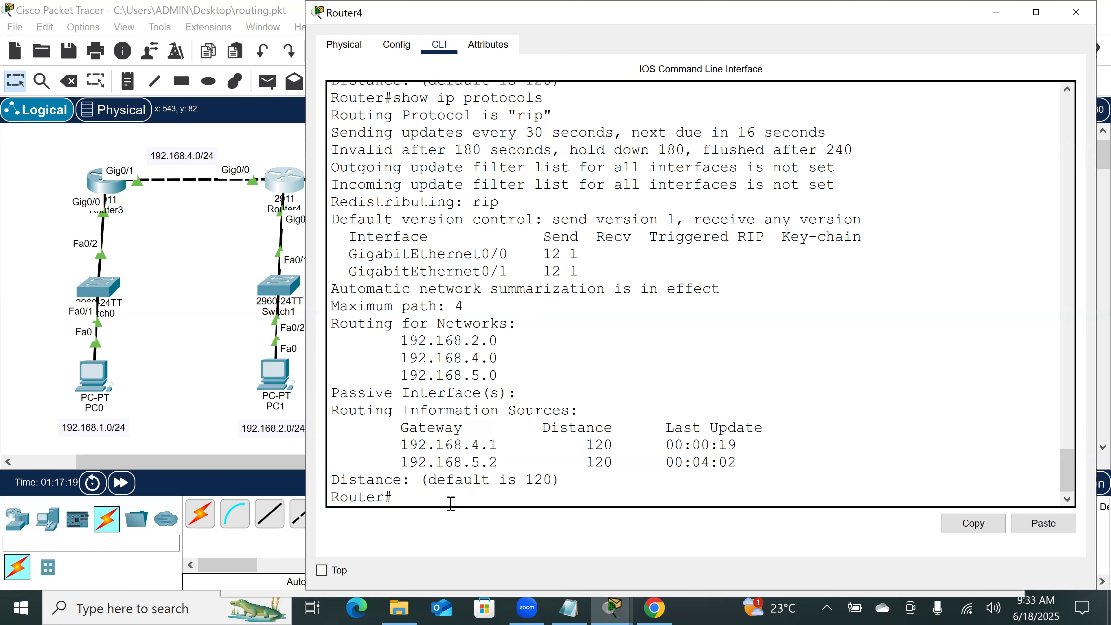
{"action": "key", "text": "Up"}
{"action": "key", "text": "Return"}
{"action": "key", "text": "Up"}
{"action": "key", "text": "Return"}
Step: Switch to Router3's command line and run show ip route to check its 192.168.3.0/24 and 192.168.5.0/24 entries
{"action": "left_click", "coordinate": [240, 301]}
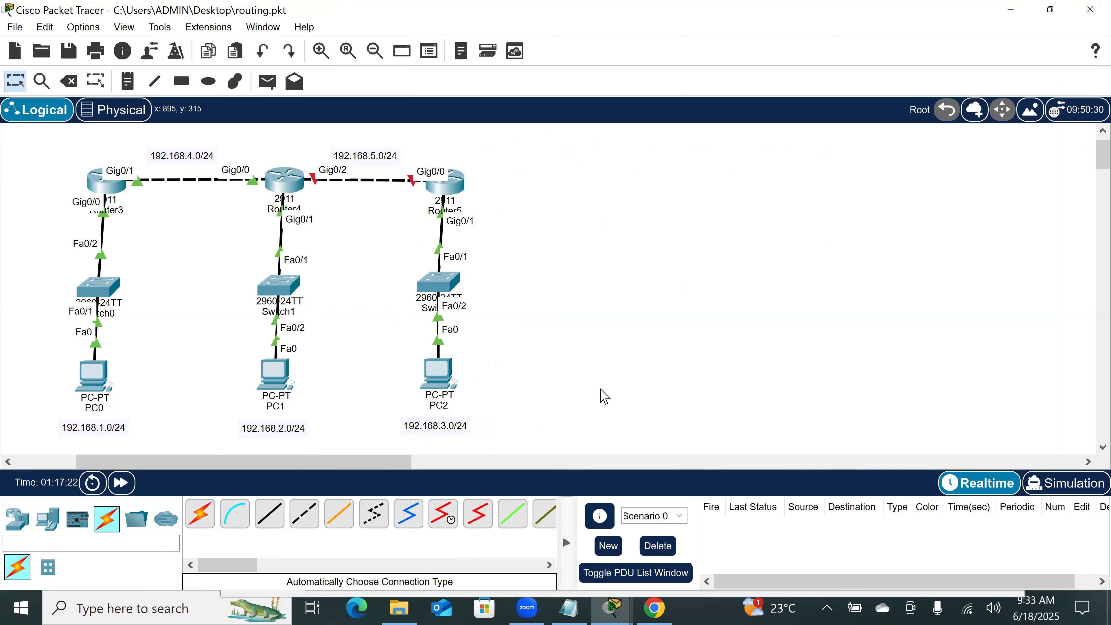
{"action": "left_click", "coordinate": [115, 188]}
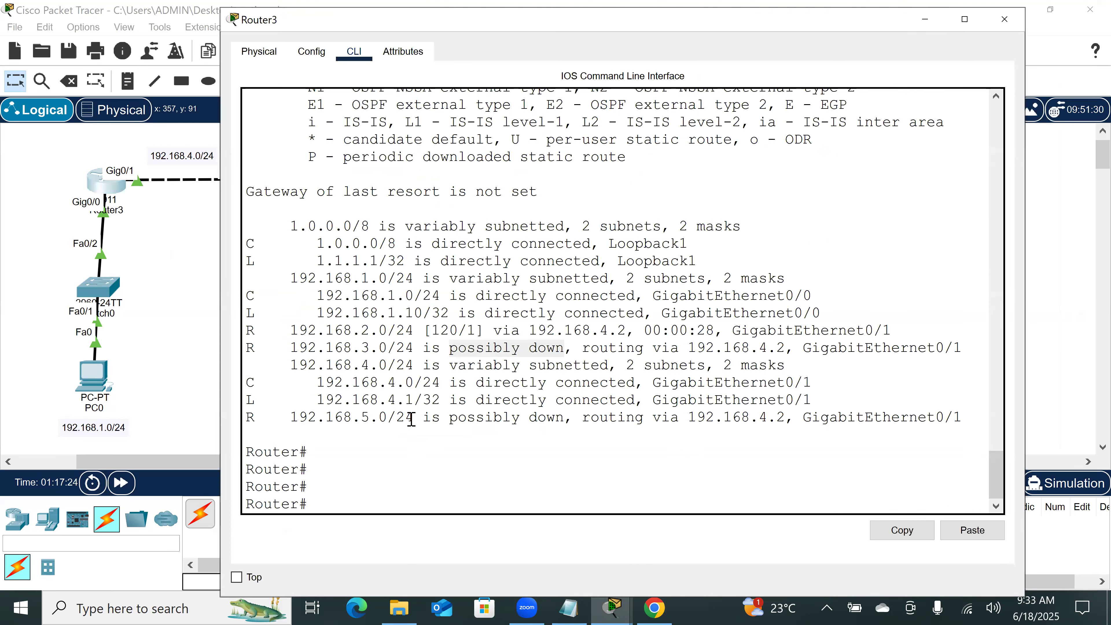
{"action": "left_click", "coordinate": [340, 495]}
{"action": "key", "text": "Up"}
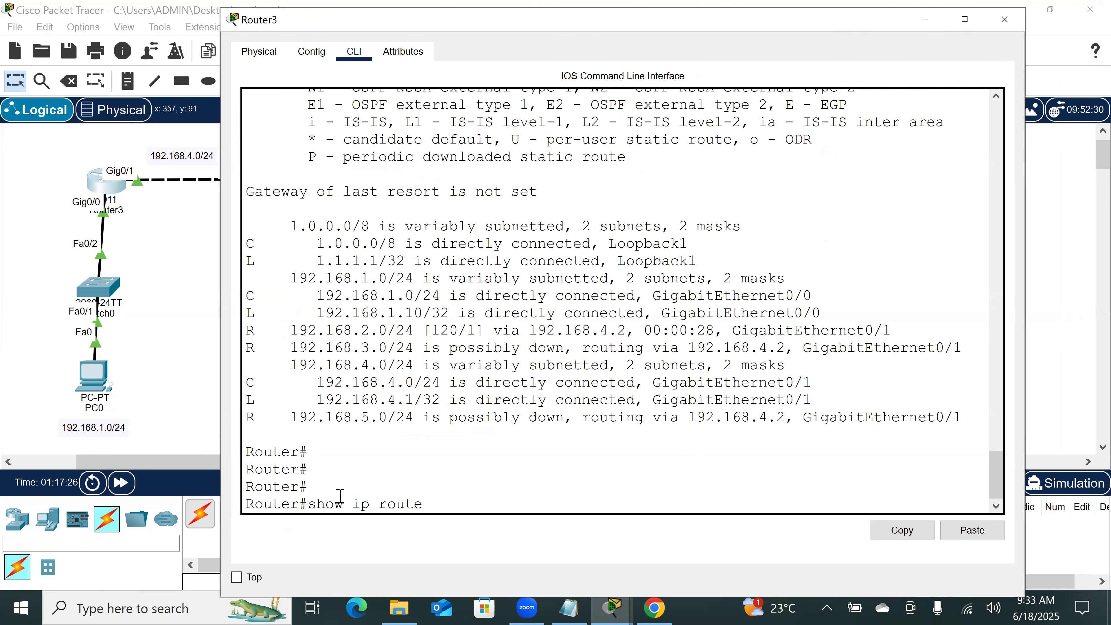
{"action": "key", "text": "Down"}
{"action": "key", "text": "Return"}
{"action": "key", "text": "Return"}
{"action": "key", "text": "Return"}
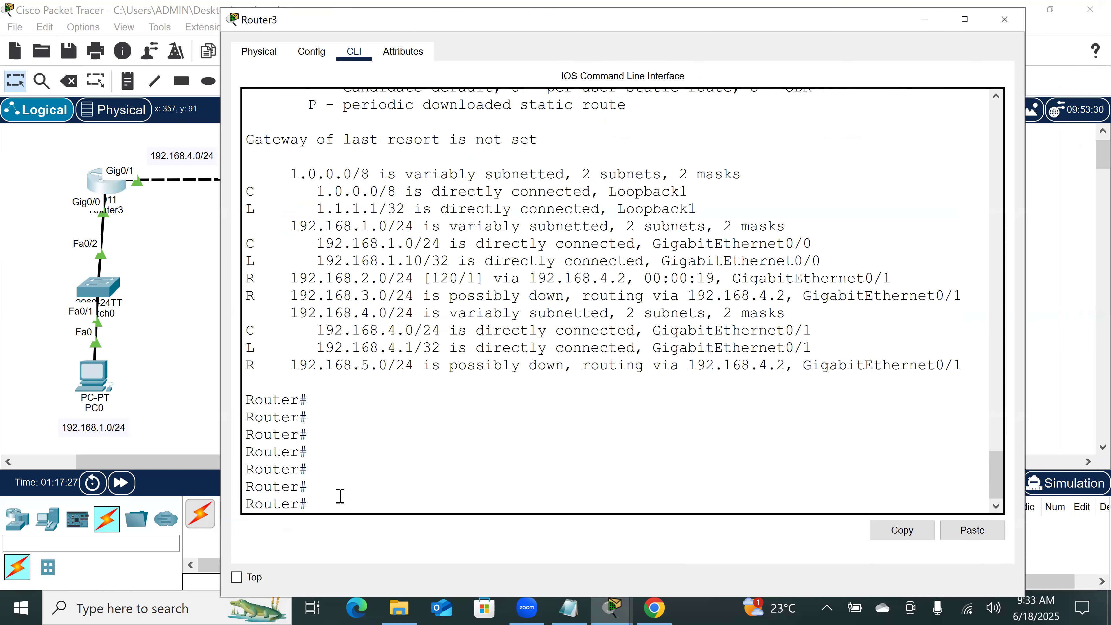
{"action": "key", "text": "Up"}
{"action": "key", "text": "Return"}
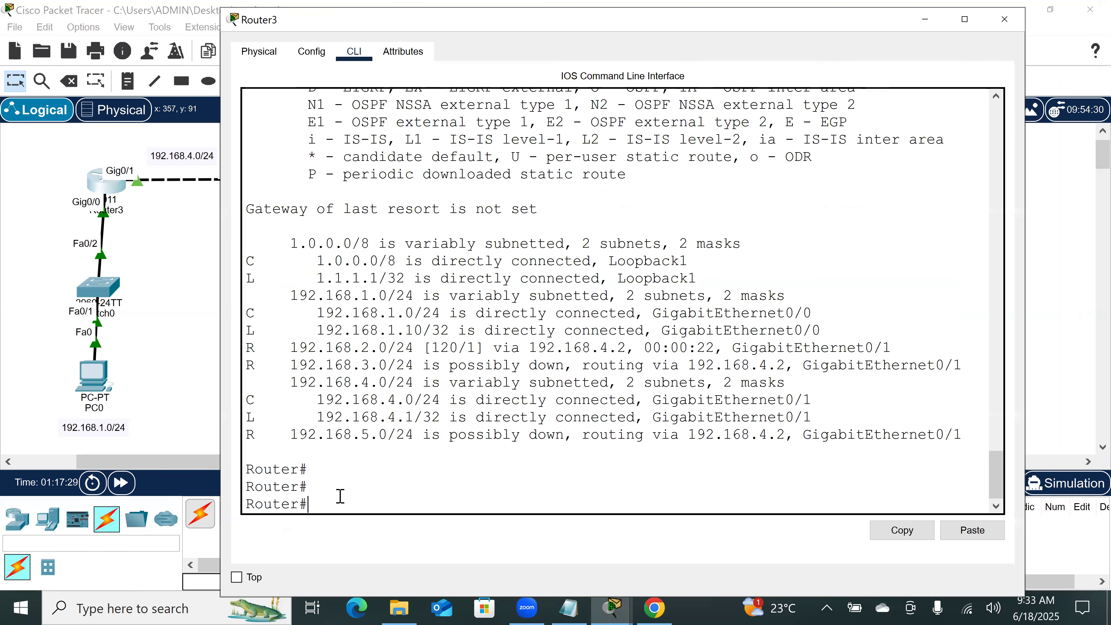
Step: Keep rerunning show ip route on Router3 to monitor whether the two unreachable RIP routes get flushed
{"action": "key", "text": "Return"}
{"action": "key", "text": "Return"}
{"action": "key", "text": "Up"}
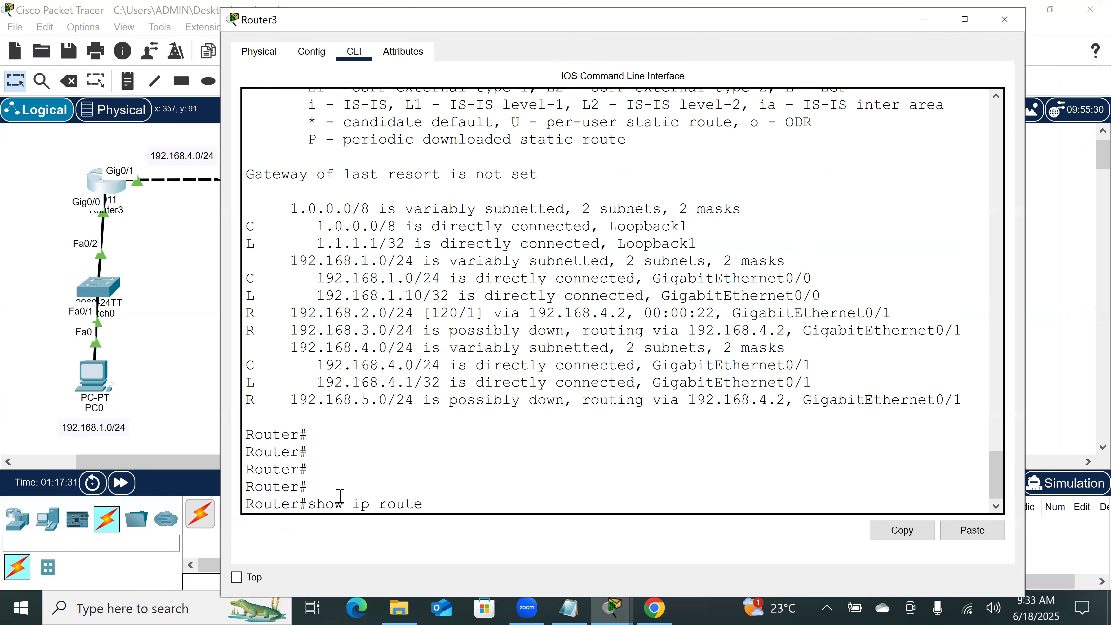
{"action": "key", "text": "Return"}
{"action": "key", "text": "Return"}
{"action": "key", "text": "Return"}
{"action": "key", "text": "Up"}
{"action": "key", "text": "Return"}
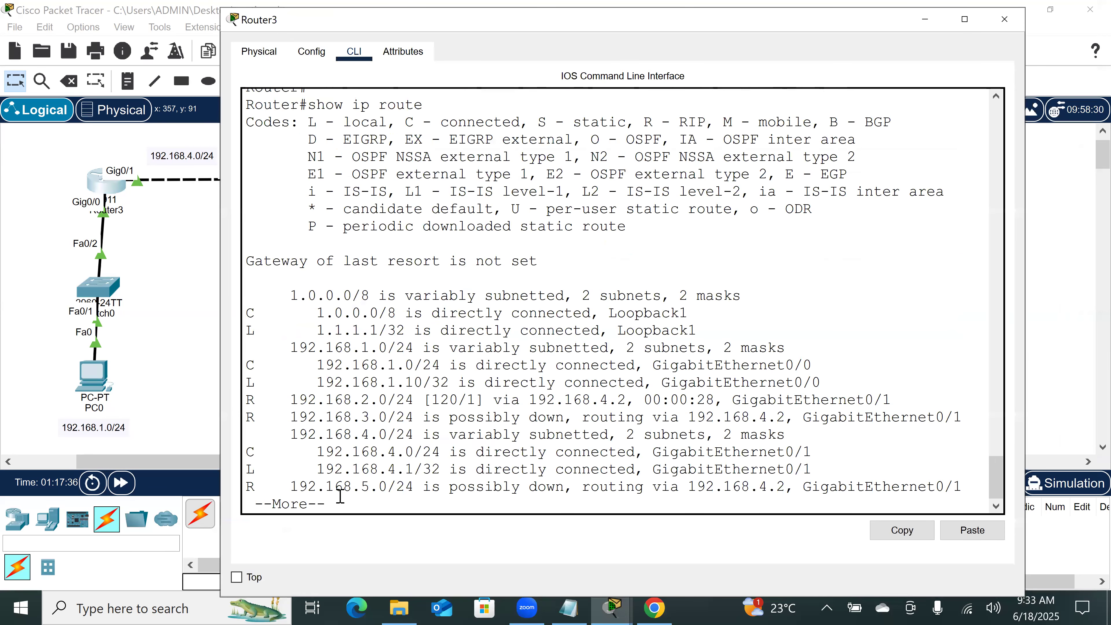
{"action": "key", "text": "Return"}
{"action": "key", "text": "Return"}
{"action": "key", "text": "Return"}
{"action": "key", "text": "Return"}
{"action": "key", "text": "Return"}
{"action": "key", "text": "Return"}
{"action": "key", "text": "Up"}
{"action": "key", "text": "Return"}
{"action": "key", "text": "Return"}
{"action": "key", "text": "Return"}
{"action": "key", "text": "Up"}
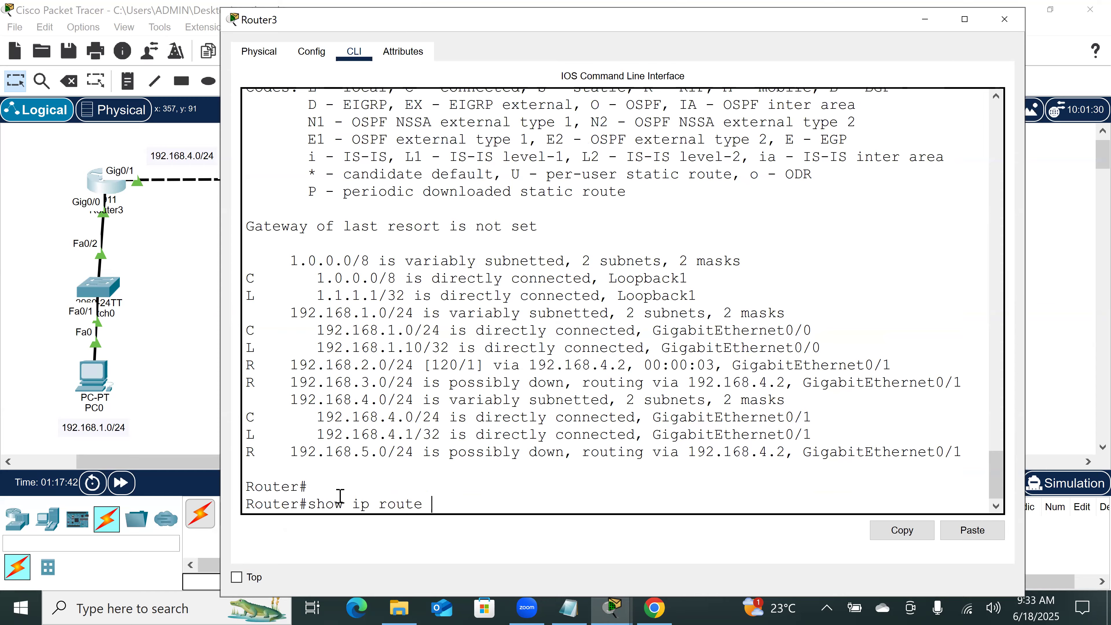
{"action": "key", "text": "Return"}
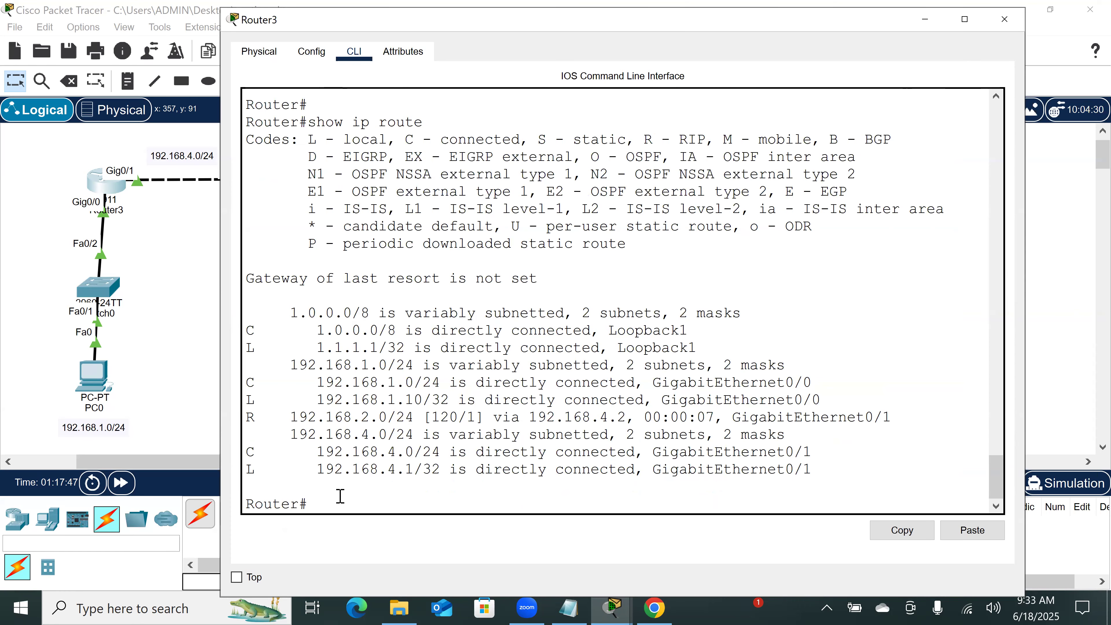
Step: Compare Router3's last two routing tables, highlighting the 192.168.3.0/24 route in the earlier one and 192.168.2.0/24 in the latest
{"action": "scroll", "coordinate": [437, 423], "scroll_direction": "down", "scroll_amount": 1}
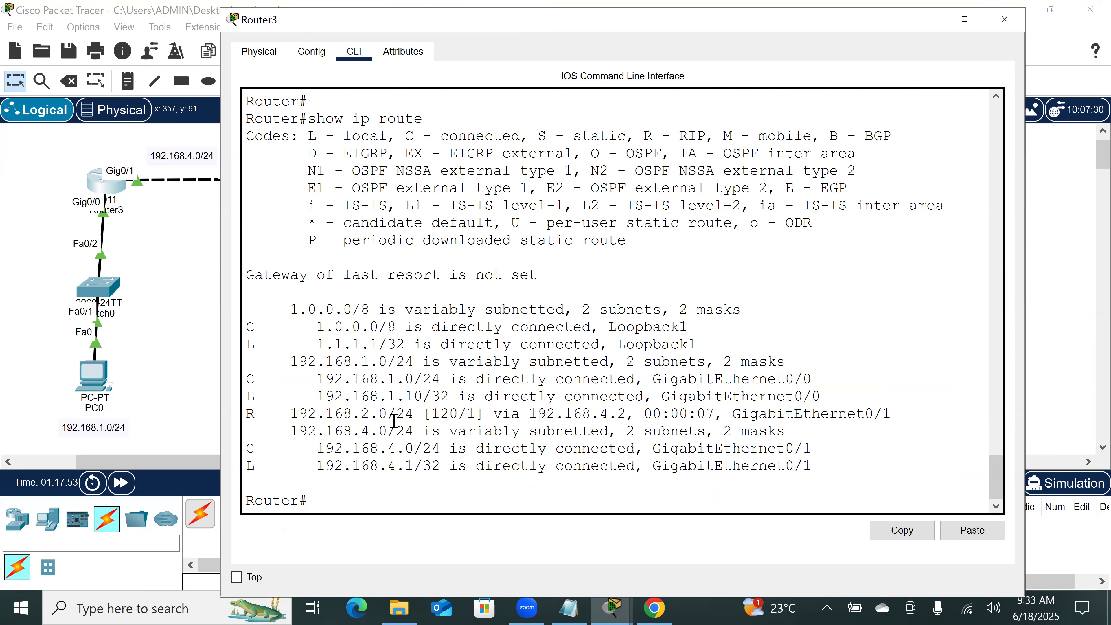
{"action": "scroll", "coordinate": [468, 273], "scroll_direction": "up", "scroll_amount": 4}
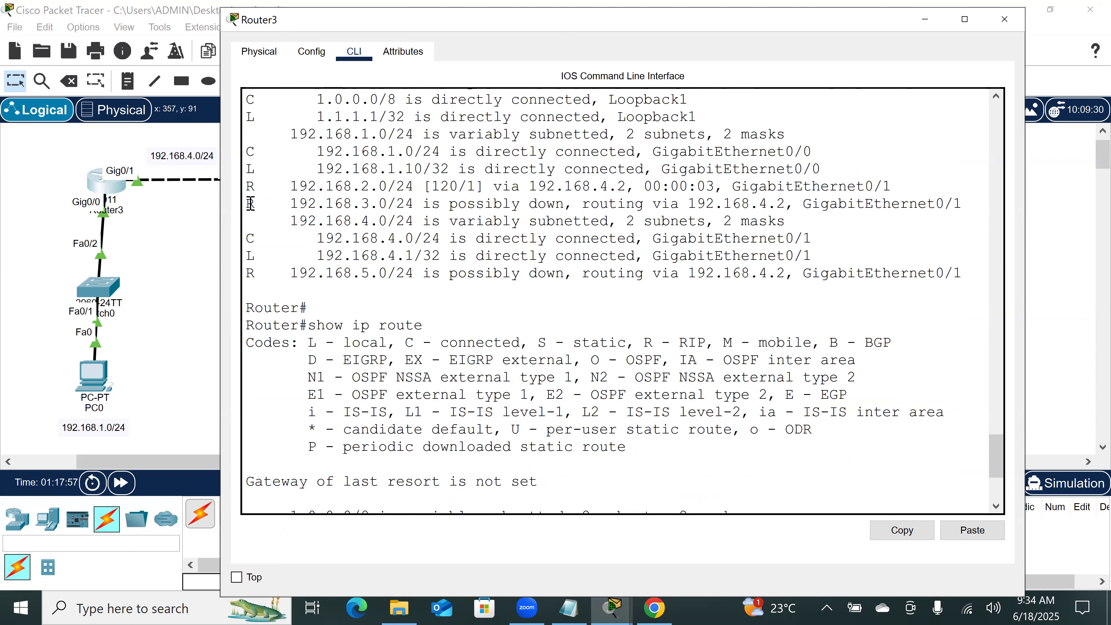
{"action": "left_click_drag", "start_coordinate": [245, 204], "coordinate": [442, 213]}
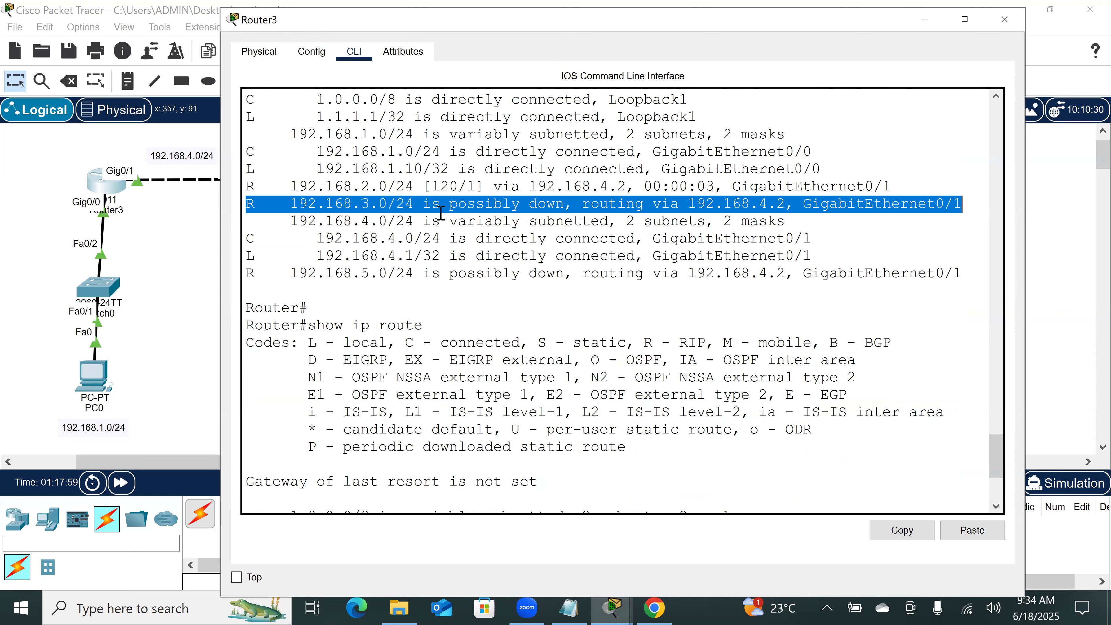
{"action": "scroll", "coordinate": [382, 311], "scroll_direction": "down", "scroll_amount": 4}
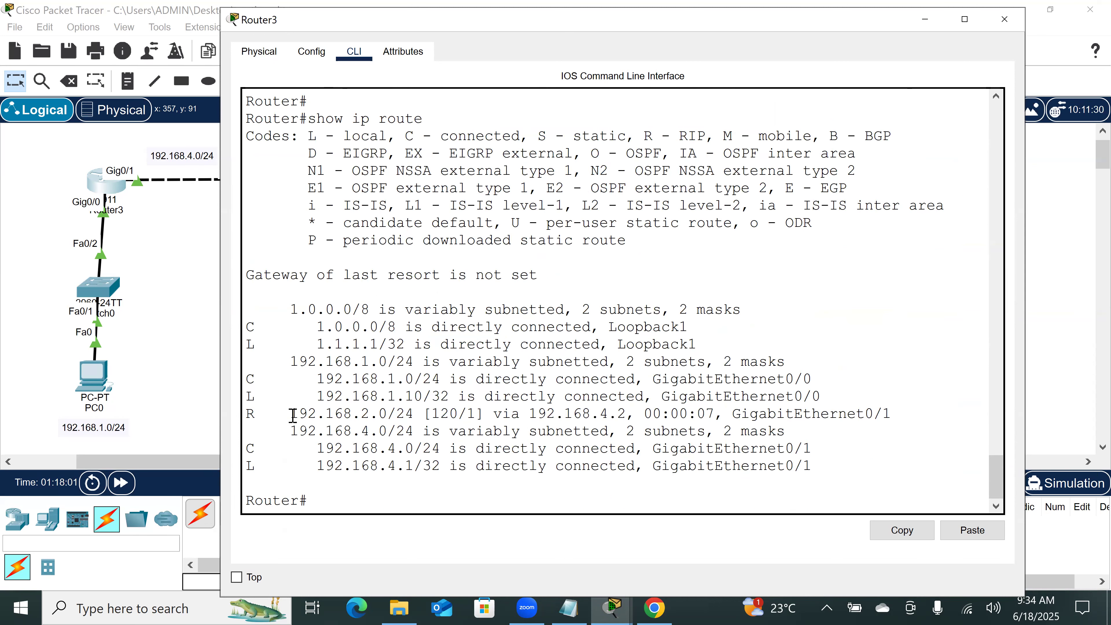
{"action": "left_click_drag", "start_coordinate": [282, 415], "coordinate": [419, 421]}
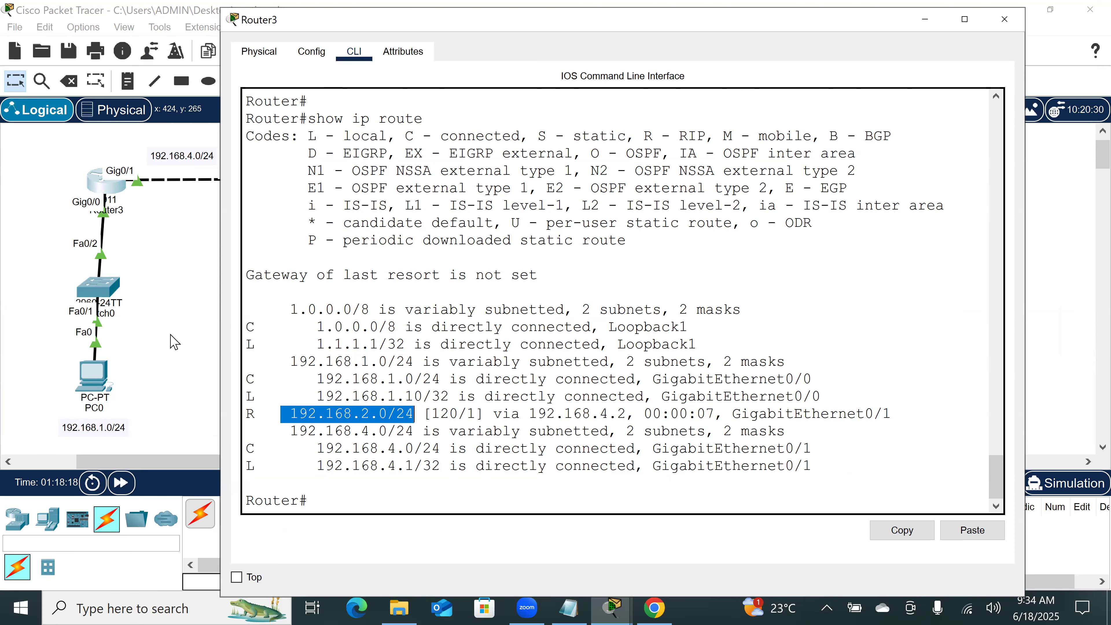
Step: Open Router5's command line and re-enable its GigabitEthernet0/0 interface with no shutdown
{"action": "left_click", "coordinate": [174, 343]}
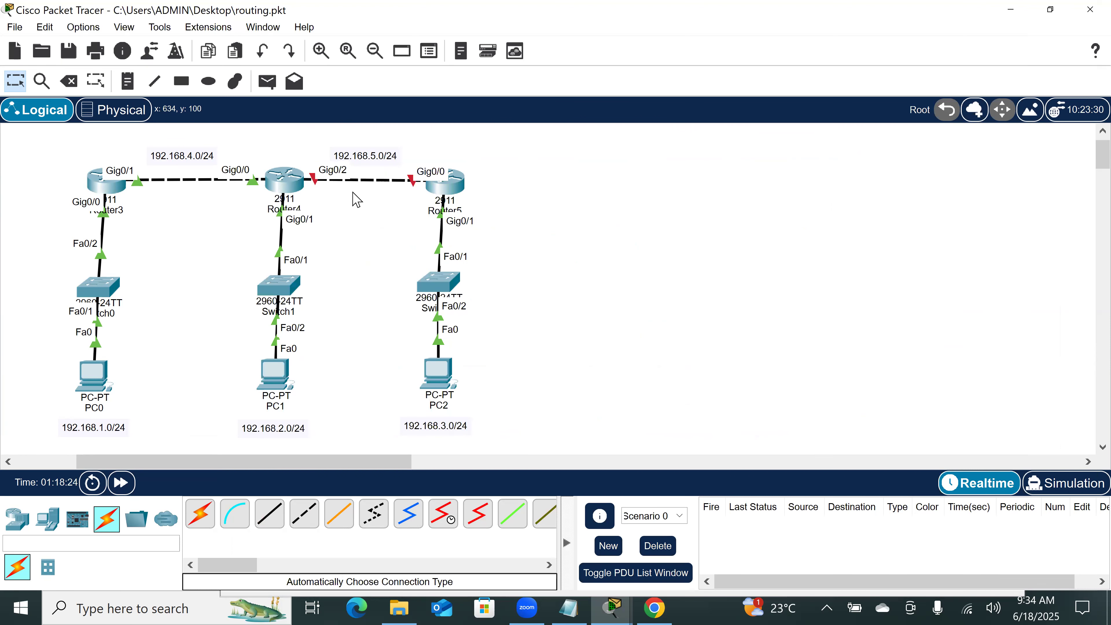
{"action": "scroll", "coordinate": [524, 335], "scroll_direction": "down", "scroll_amount": 5}
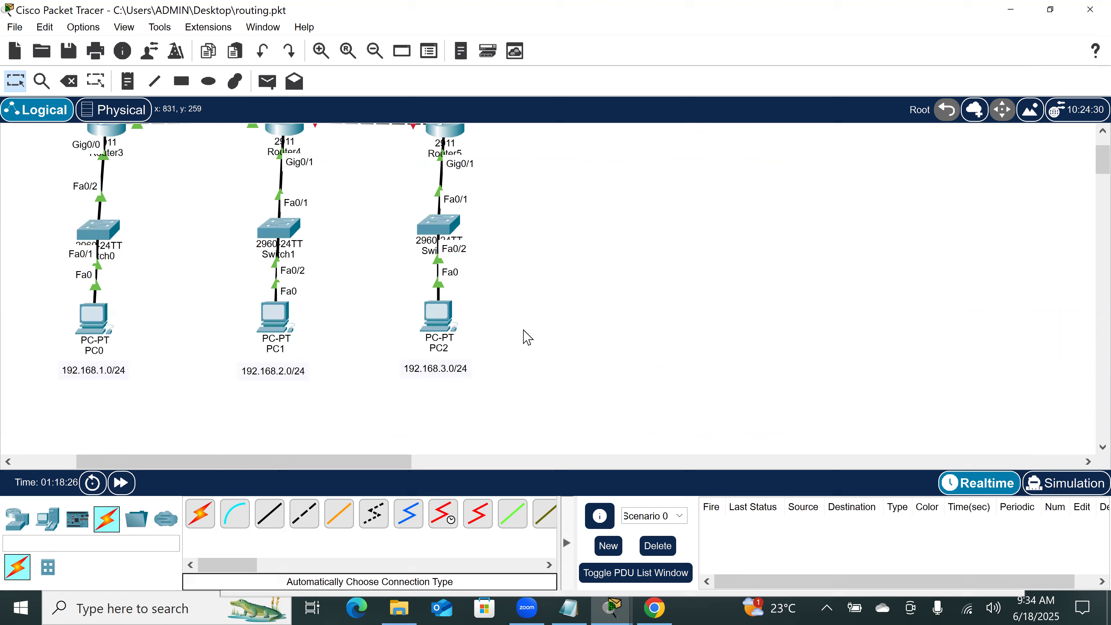
{"action": "scroll", "coordinate": [525, 334], "scroll_direction": "up", "scroll_amount": 5}
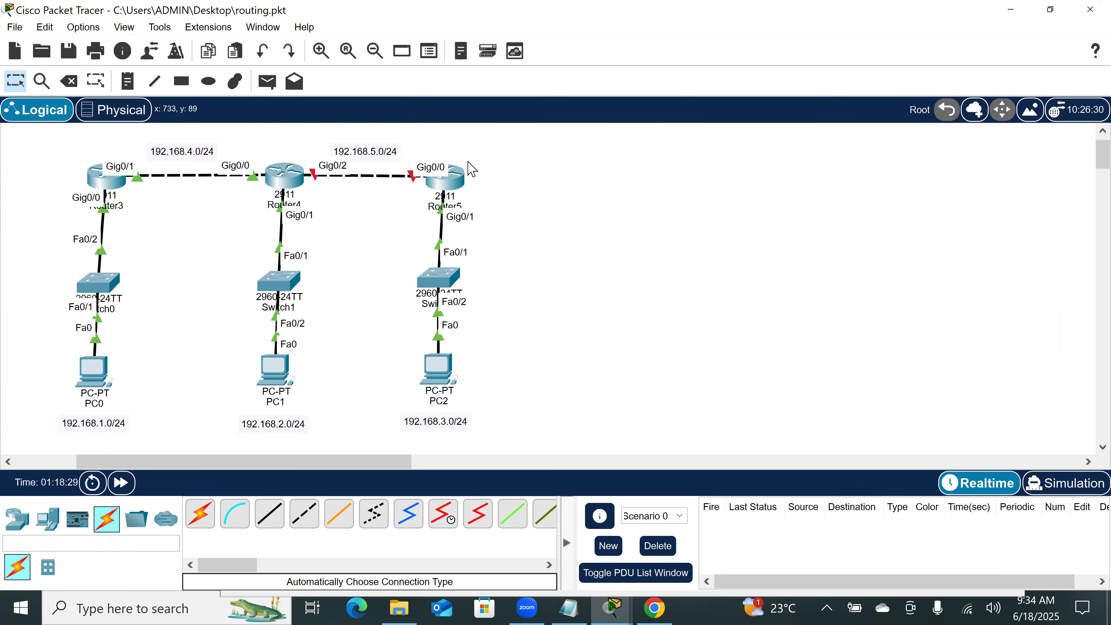
{"action": "left_click", "coordinate": [451, 188]}
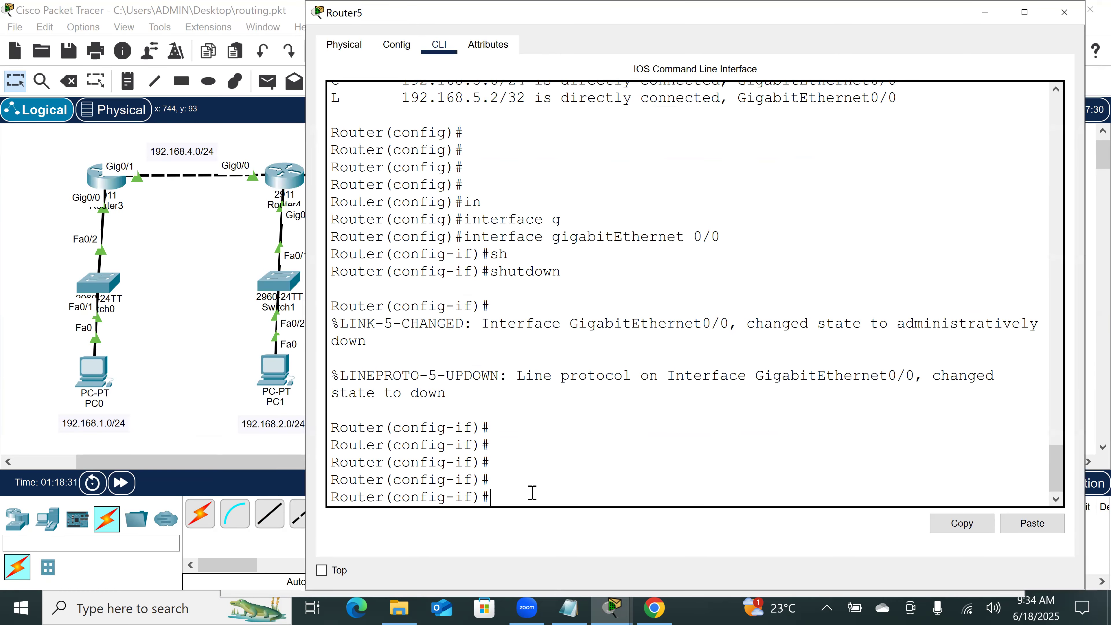
{"action": "key", "text": "Return"}
{"action": "key", "text": "Return"}
{"action": "key", "text": "Return"}
{"action": "key", "text": "Return"}
{"action": "key", "text": "Return"}
{"action": "key", "text": "Return"}
{"action": "key", "text": "Return"}
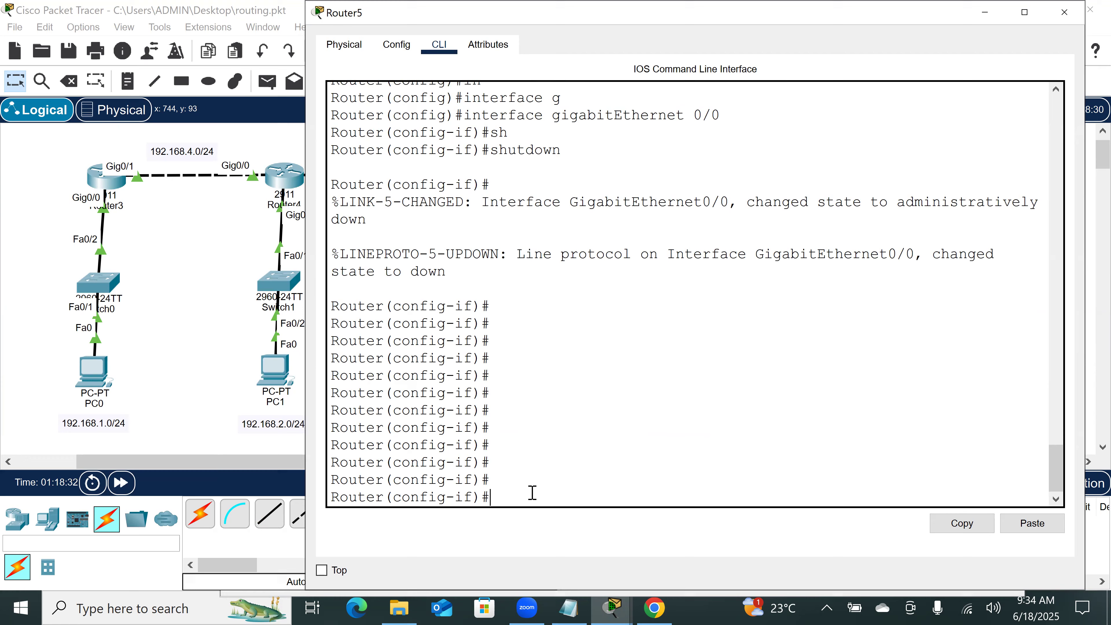
{"action": "type", "text": "no sh"}
{"action": "key", "text": "Tab"}
{"action": "type", "text": "u"}
{"action": "key", "text": "Return"}
Step: Reissue no shutdown on Router5's GigabitEthernet0/0 without the stray trailing letter
{"action": "key", "text": "Return"}
{"action": "key", "text": "Return"}
{"action": "key", "text": "Return"}
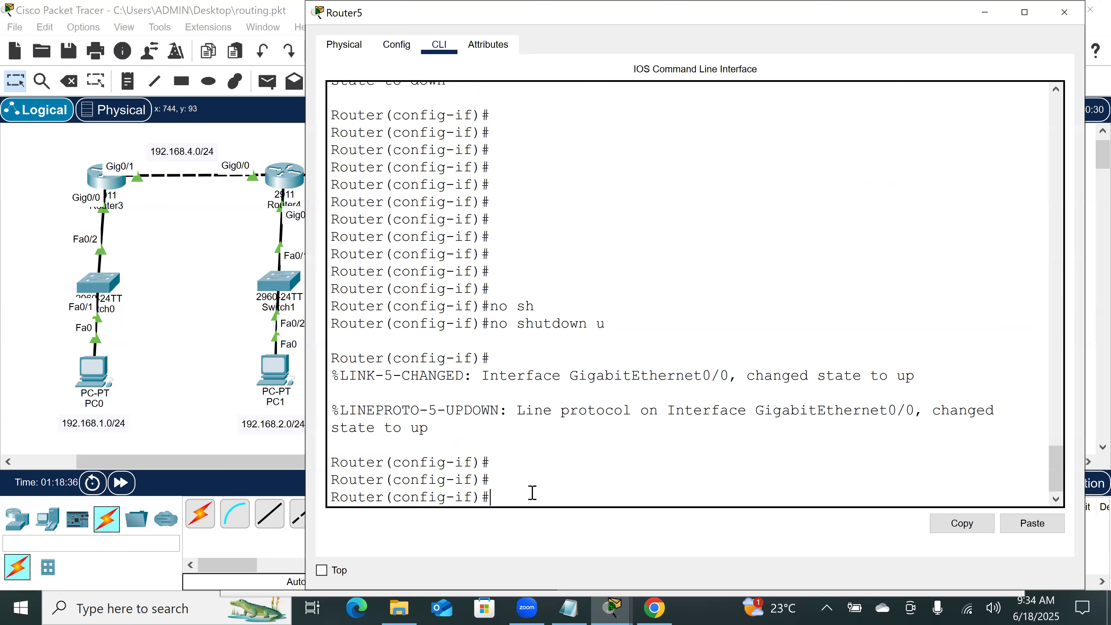
{"action": "key", "text": "Up"}
{"action": "key", "text": "BackSpace"}
{"action": "key", "text": "Return"}
{"action": "key", "text": "Return"}
{"action": "key", "text": "Return"}
{"action": "key", "text": "Return"}
{"action": "key", "text": "Return"}
{"action": "key", "text": "Return"}
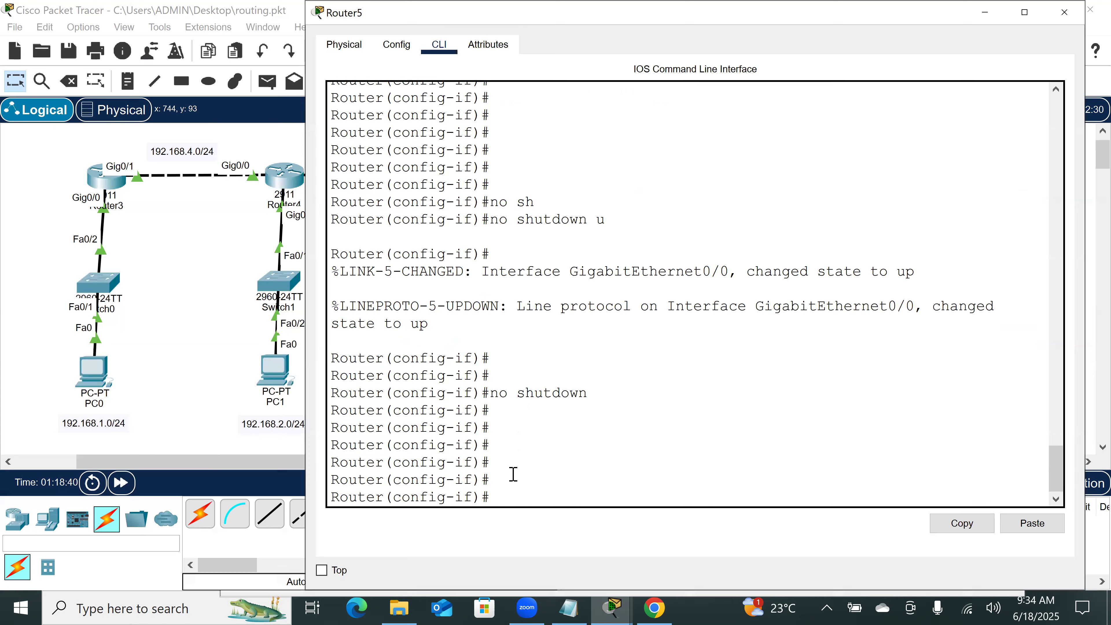
Step: Return to the topology and fast-forward the simulation time
{"action": "left_click", "coordinate": [148, 294]}
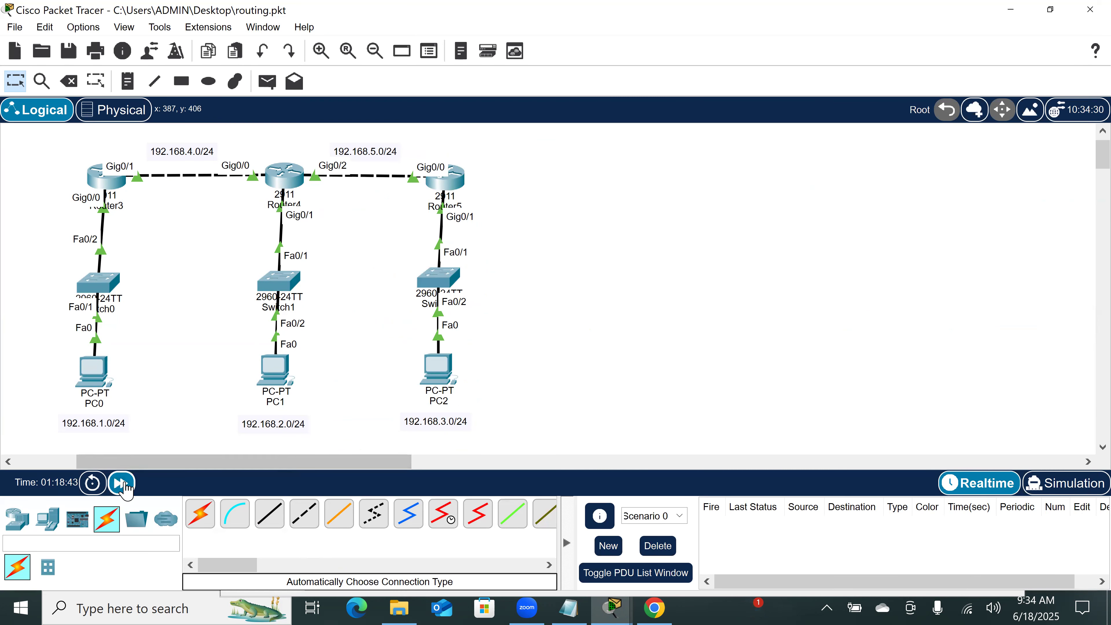
{"action": "left_click", "coordinate": [123, 484]}
{"action": "left_click", "coordinate": [125, 486]}
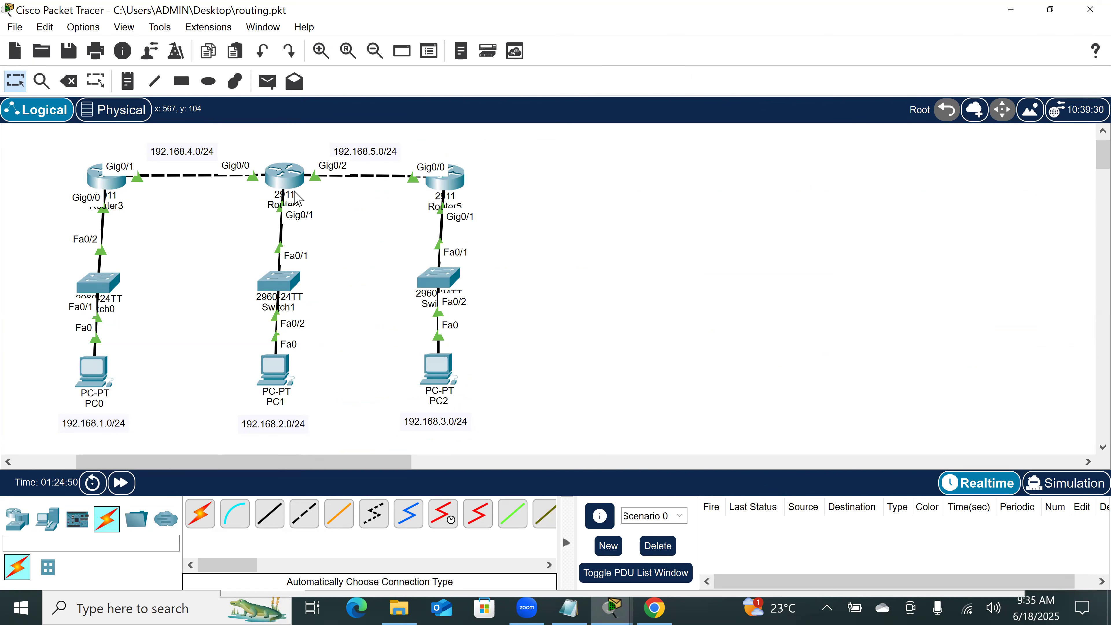
Step: Open Router4's command line and enter global configuration mode with conf t
{"action": "mouse_move", "coordinate": [297, 197]}
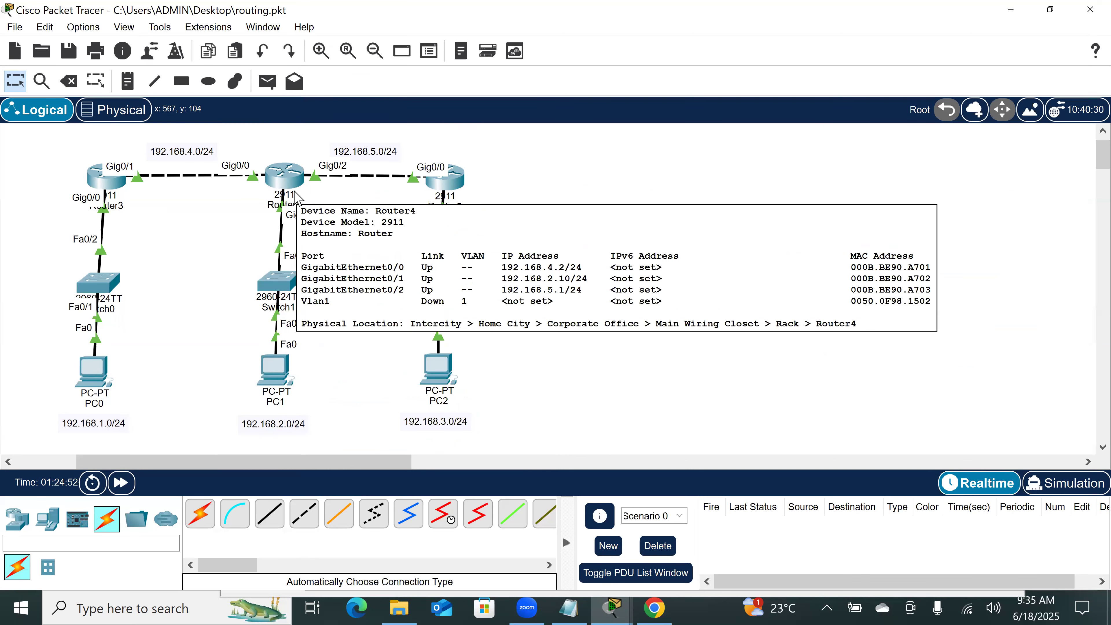
{"action": "left_click", "coordinate": [297, 197]}
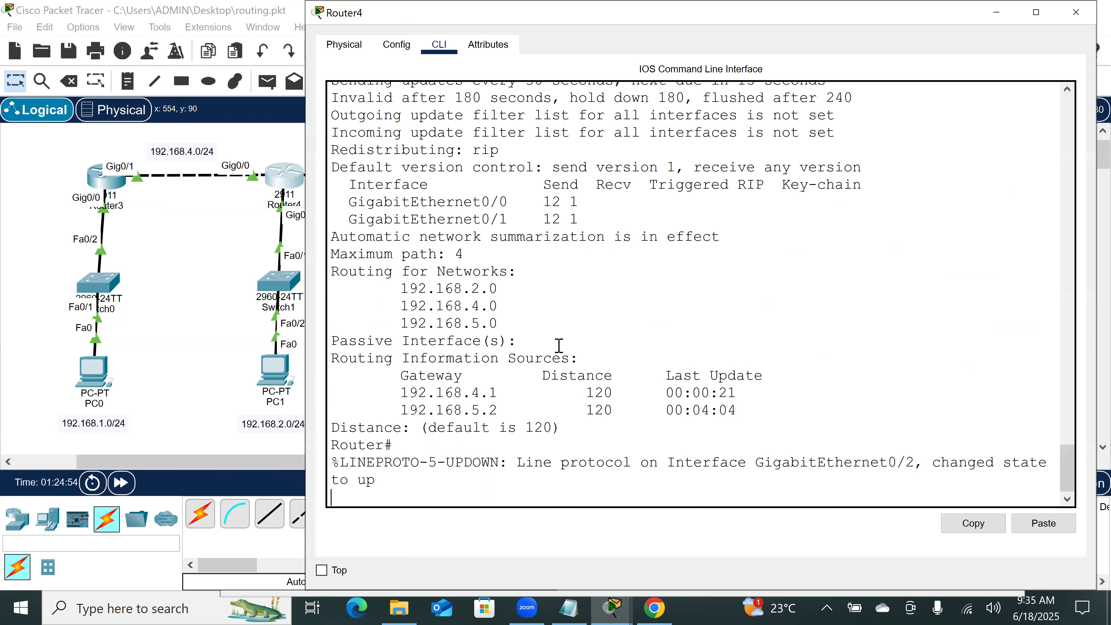
{"action": "key", "text": "Return"}
{"action": "key", "text": "Return"}
{"action": "key", "text": "Return"}
{"action": "key", "text": "Return"}
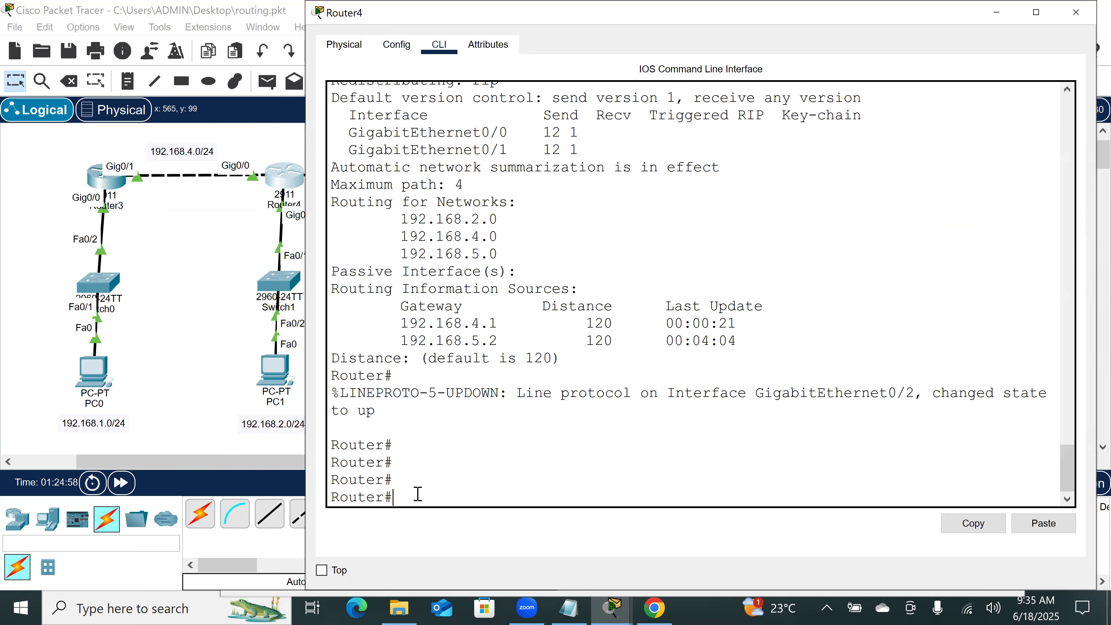
{"action": "type", "text": "conf t"}
{"action": "key", "text": "Return"}
{"action": "key", "text": "Return"}
{"action": "key", "text": "Return"}
{"action": "key", "text": "Return"}
{"action": "key", "text": "Return"}
Step: Enter Router4's RIP configuration mode with router rip
{"action": "type", "text": "rou"}
{"action": "key", "text": "Return"}
{"action": "type", "text": "router r"}
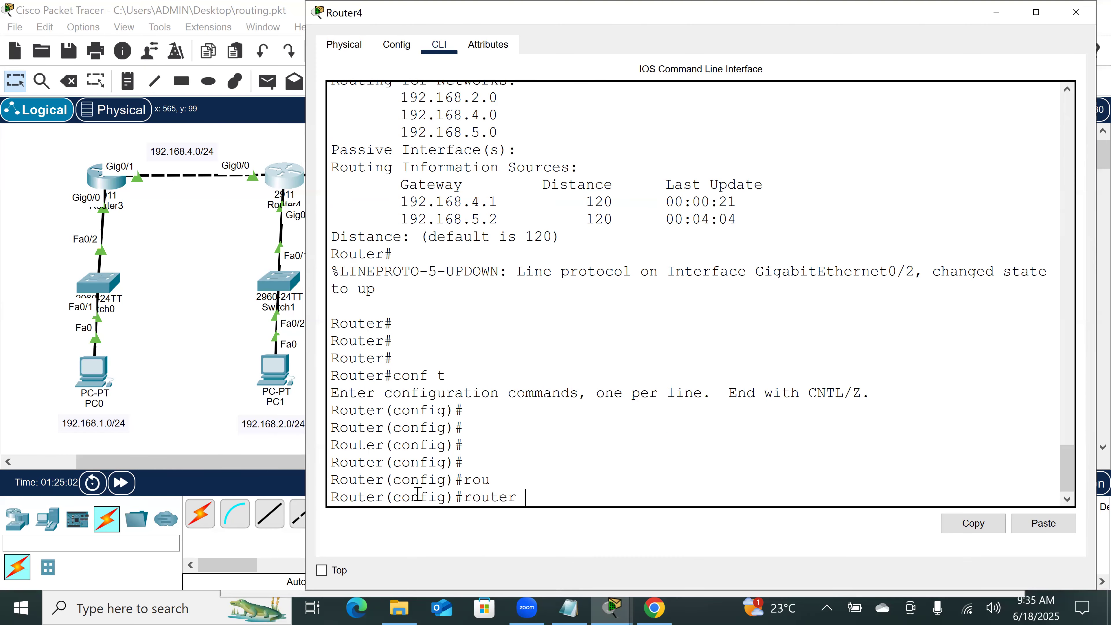
{"action": "key", "text": "BackSpace"}
{"action": "type", "text": "r"}
{"action": "key", "text": "Tab"}
{"action": "key", "text": "Return"}
Step: List the available RIP version options on Router4 and set version 1
{"action": "type", "text": "ve"}
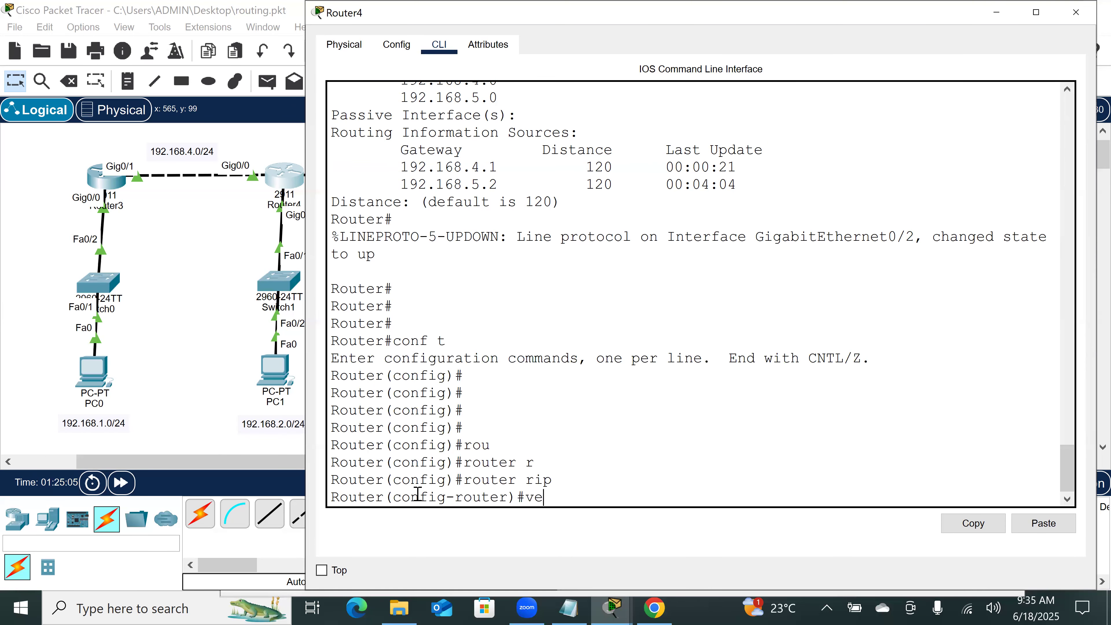
{"action": "key", "text": "Tab"}
{"action": "type", "text": "?"}
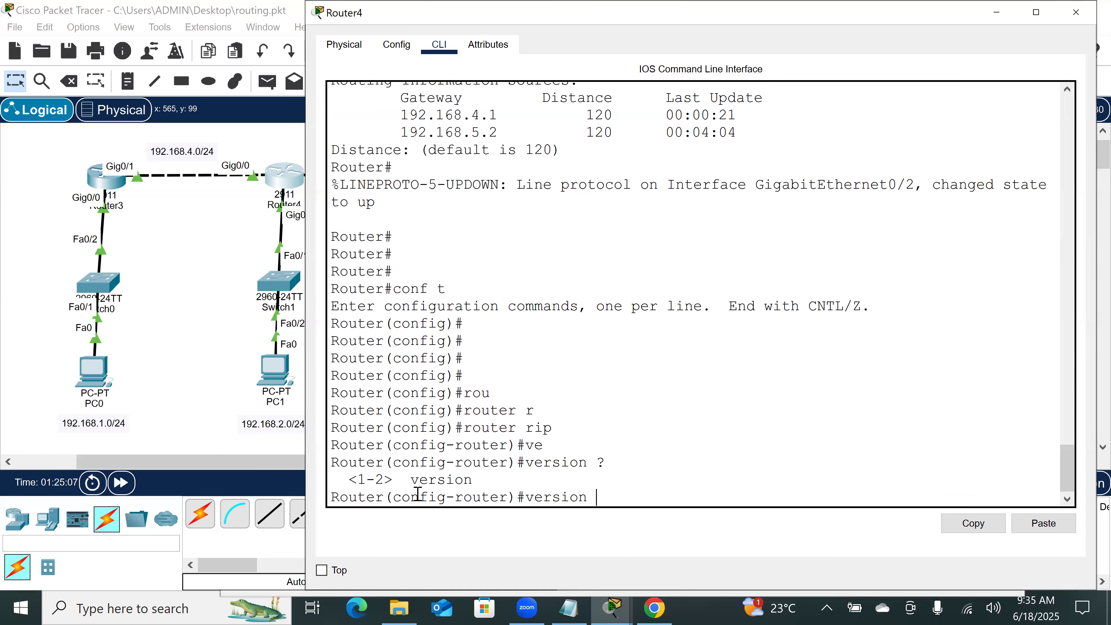
{"action": "type", "text": "1"}
{"action": "key", "text": "Return"}
{"action": "key", "text": "Return"}
{"action": "key", "text": "Return"}
{"action": "key", "text": "Return"}
{"action": "key", "text": "Return"}
{"action": "key", "text": "Return"}
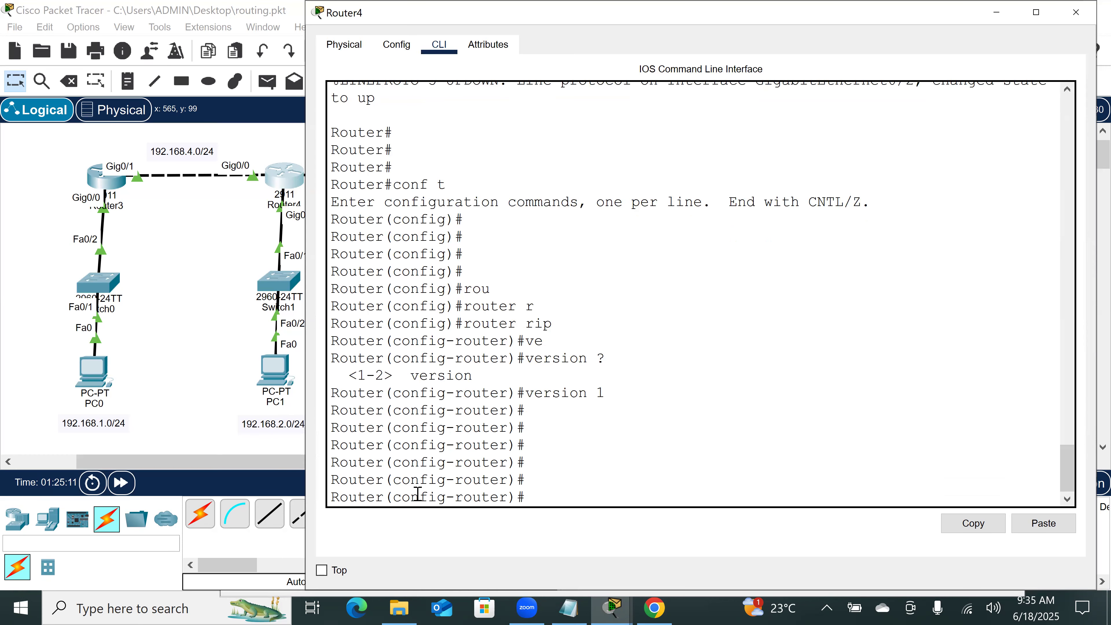
Step: Open Router5's command line and leave interface configuration mode with ex to reach global configuration mode
{"action": "left_click", "coordinate": [404, 197]}
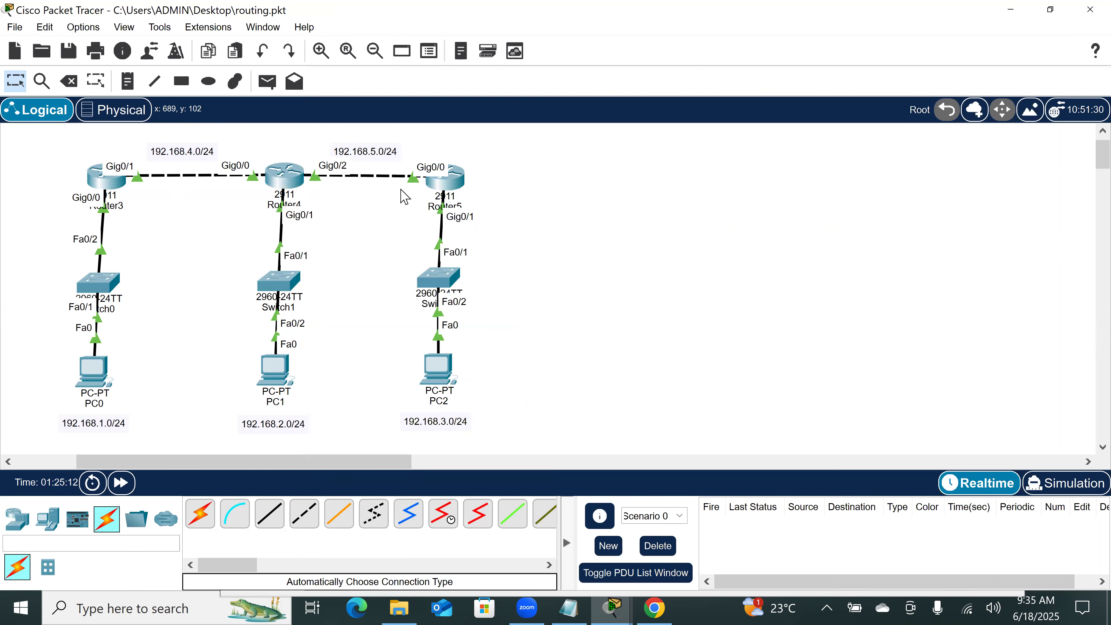
{"action": "left_click", "coordinate": [451, 182]}
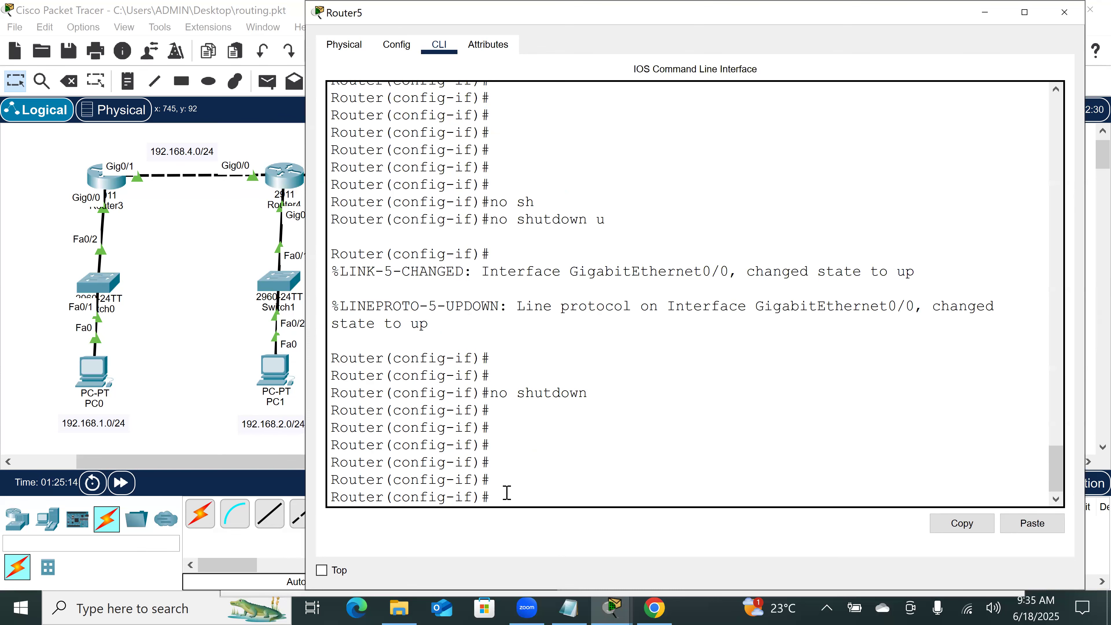
{"action": "type", "text": "ex"}
{"action": "key", "text": "Return"}
{"action": "key", "text": "Return"}
{"action": "key", "text": "Return"}
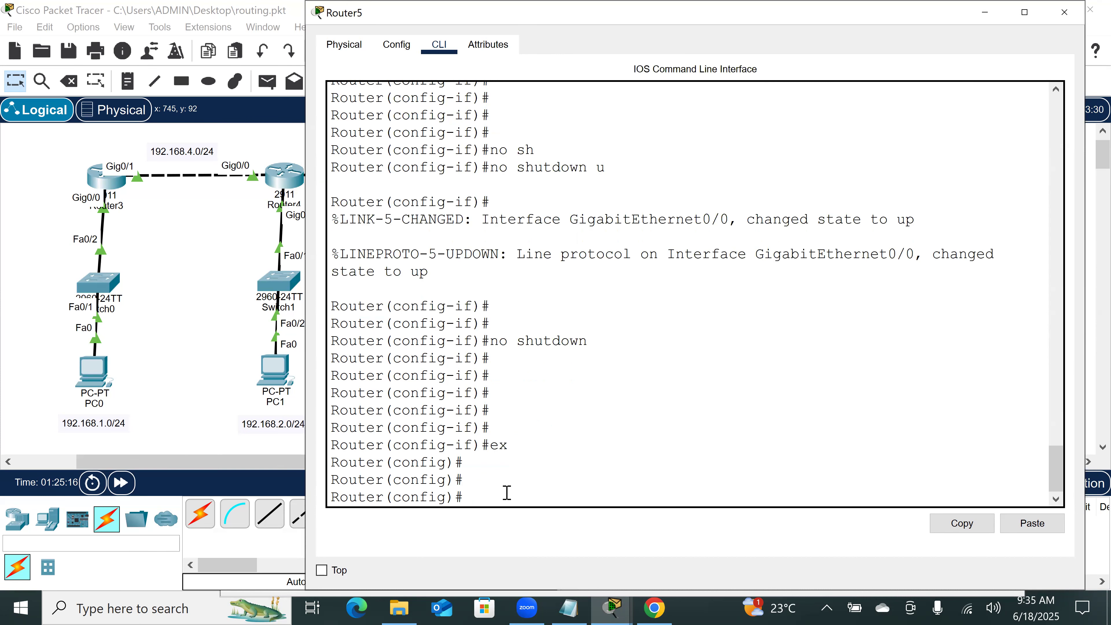
{"action": "key", "text": "Return"}
Step: Enter Router5's RIP configuration mode with router rip
{"action": "type", "text": "rour"}
{"action": "key", "text": "Tab"}
{"action": "key", "text": "BackSpace"}
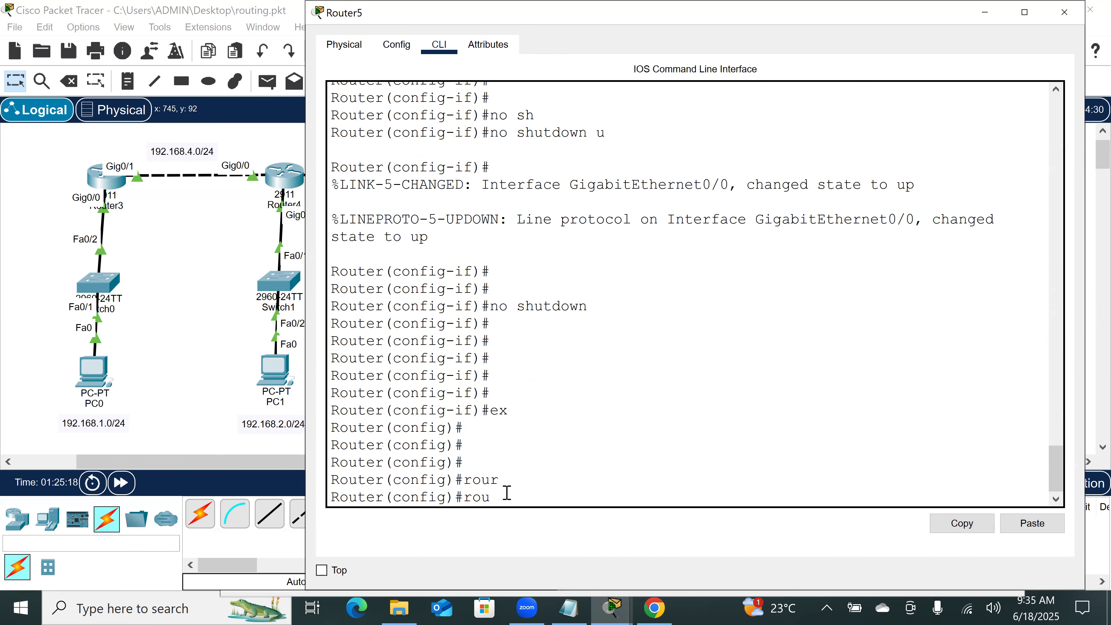
{"action": "key", "text": "Tab"}
{"action": "type", "text": "r"}
{"action": "key", "text": "Tab"}
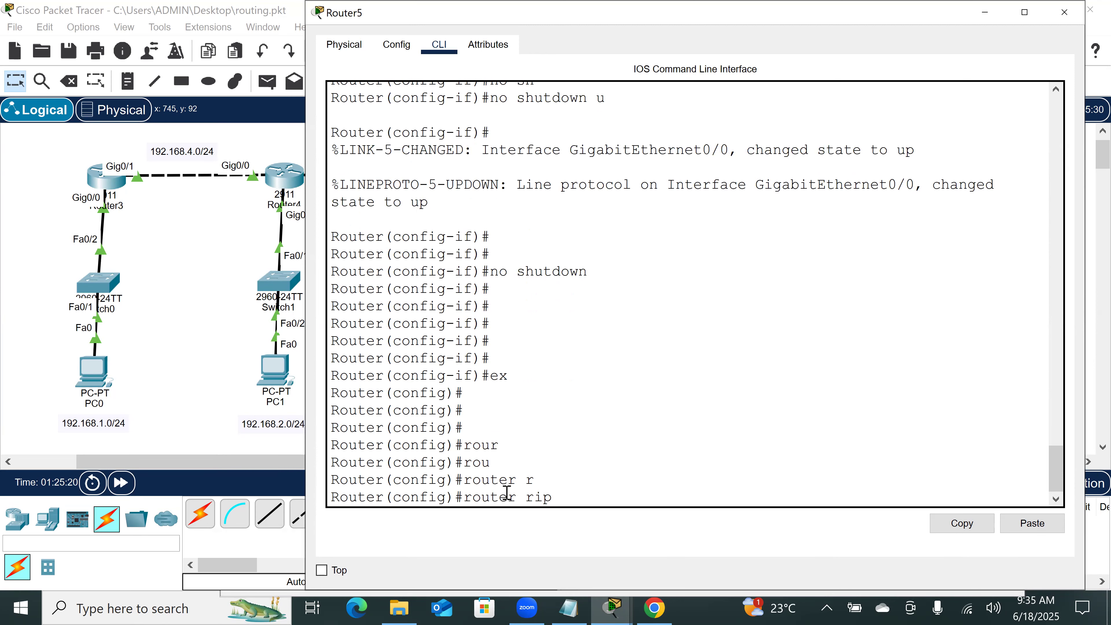
{"action": "key", "text": "Return"}
Step: Set Router5's RIP to version 2 and fast-forward the simulation time from the topology
{"action": "type", "text": "ve"}
{"action": "key", "text": "Tab"}
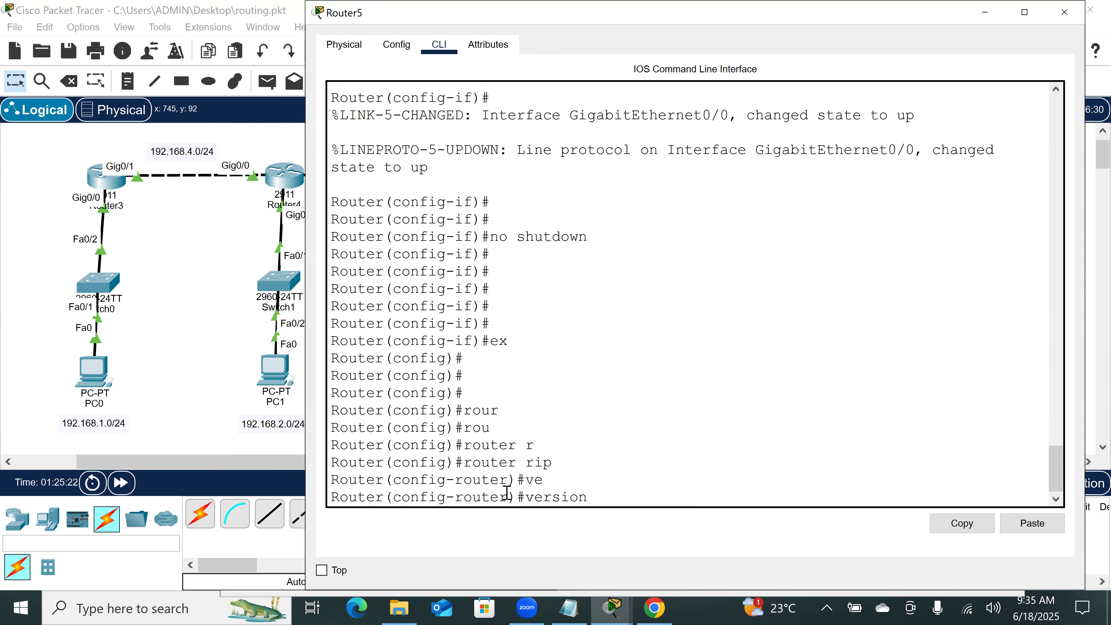
{"action": "type", "text": "2"}
{"action": "key", "text": "Return"}
{"action": "key", "text": "Return"}
{"action": "key", "text": "Return"}
{"action": "key", "text": "Return"}
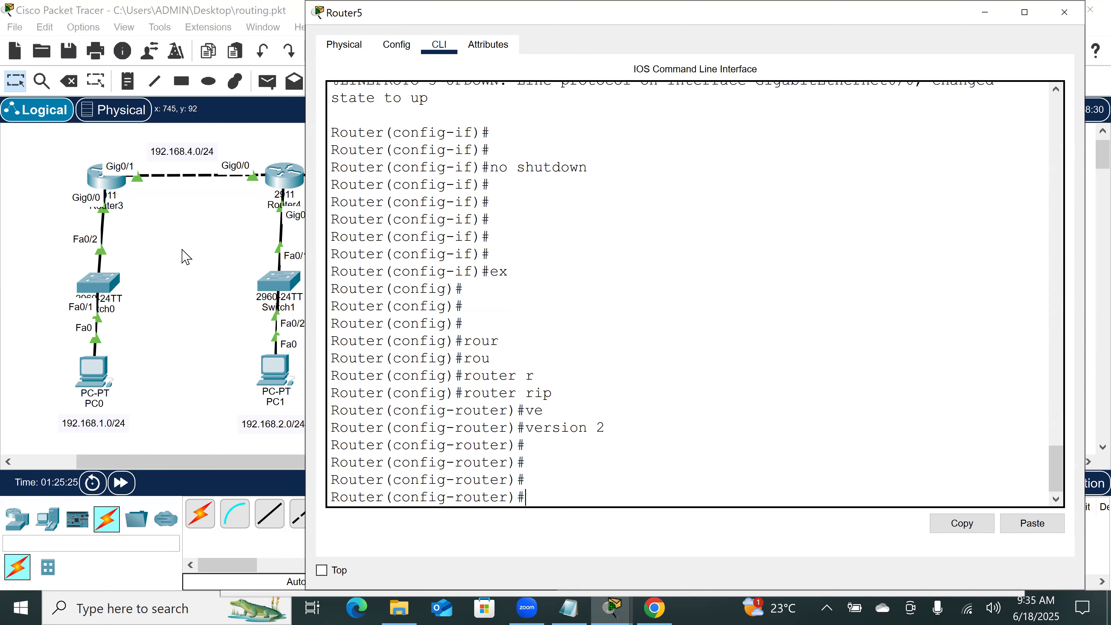
{"action": "left_click", "coordinate": [172, 256]}
{"action": "left_click", "coordinate": [122, 490]}
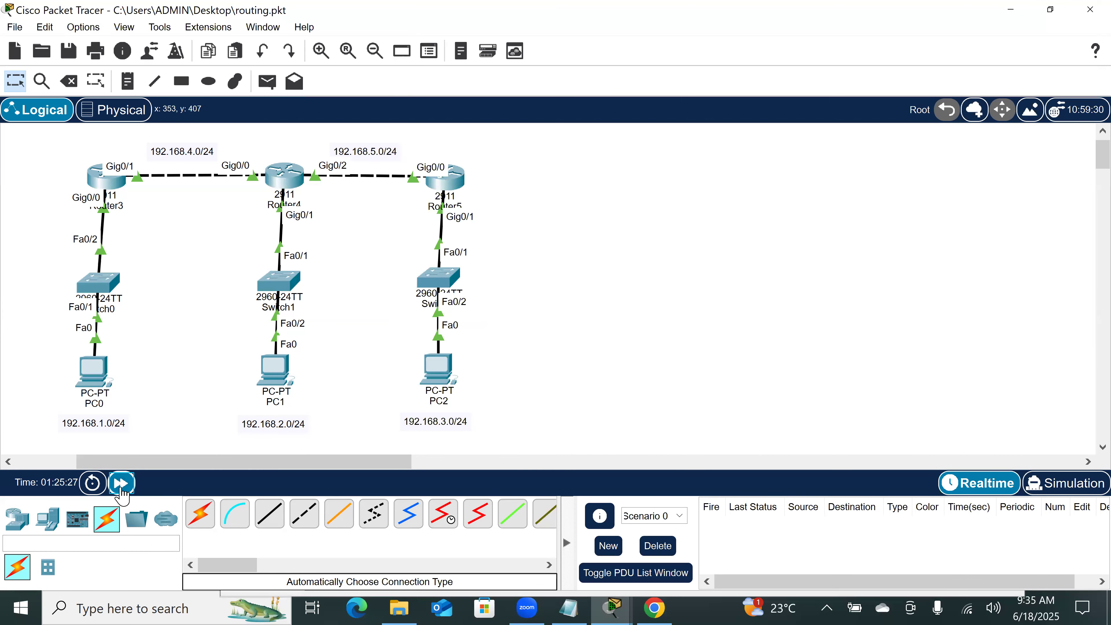
Step: Open Router3's command line and enter privileged EXEC mode with en
{"action": "left_click", "coordinate": [112, 198]}
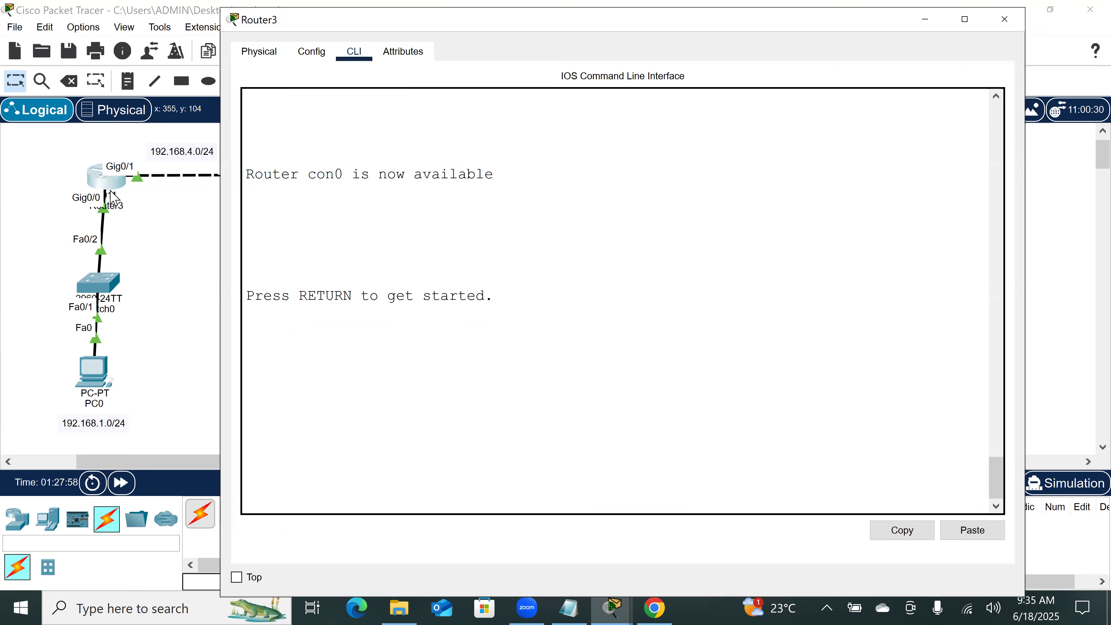
{"action": "key", "text": "Return"}
{"action": "key", "text": "Return"}
{"action": "key", "text": "Return"}
{"action": "key", "text": "Return"}
{"action": "key", "text": "Return"}
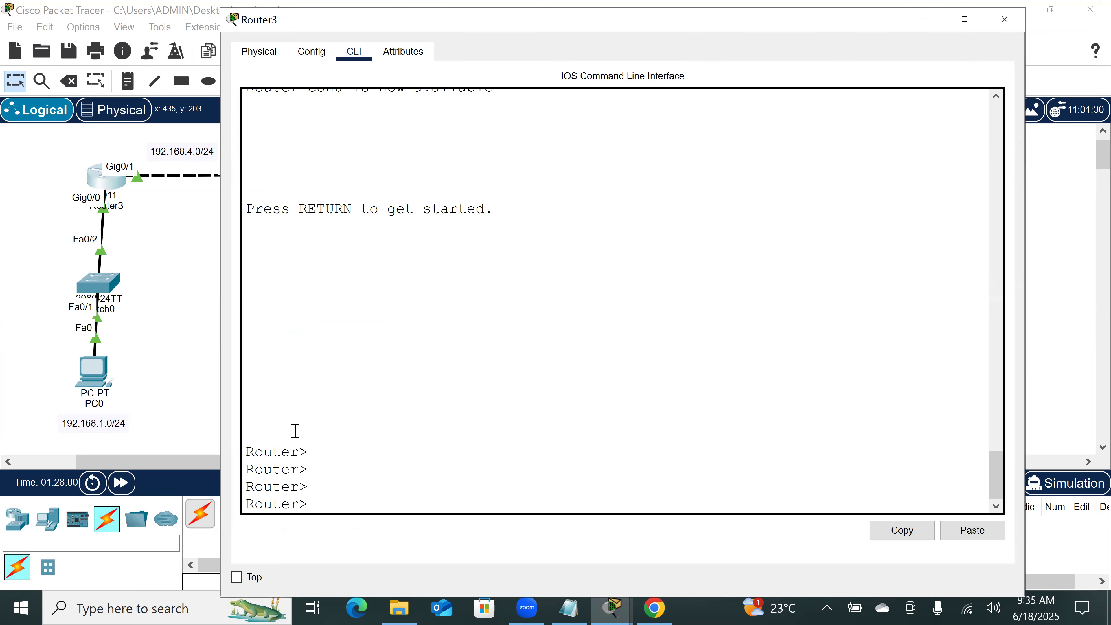
{"action": "type", "text": "en"}
{"action": "key", "text": "Return"}
{"action": "key", "text": "Return"}
{"action": "key", "text": "Return"}
{"action": "key", "text": "Return"}
{"action": "key", "text": "Return"}
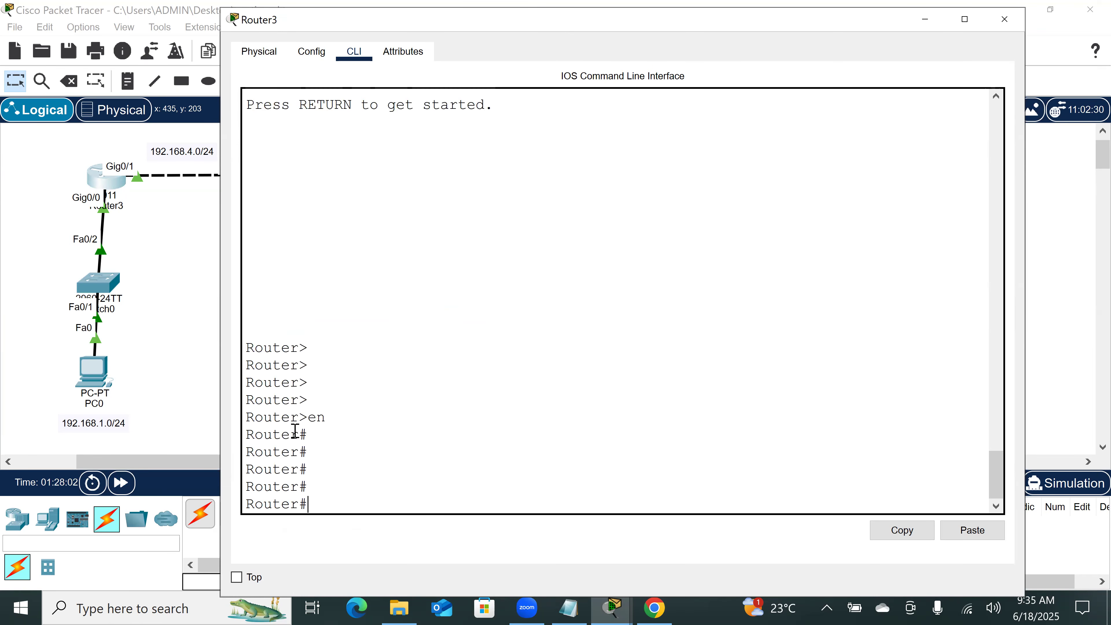
Step: Enter global configuration mode on Router3 with conf t
{"action": "type", "text": "cof t"}
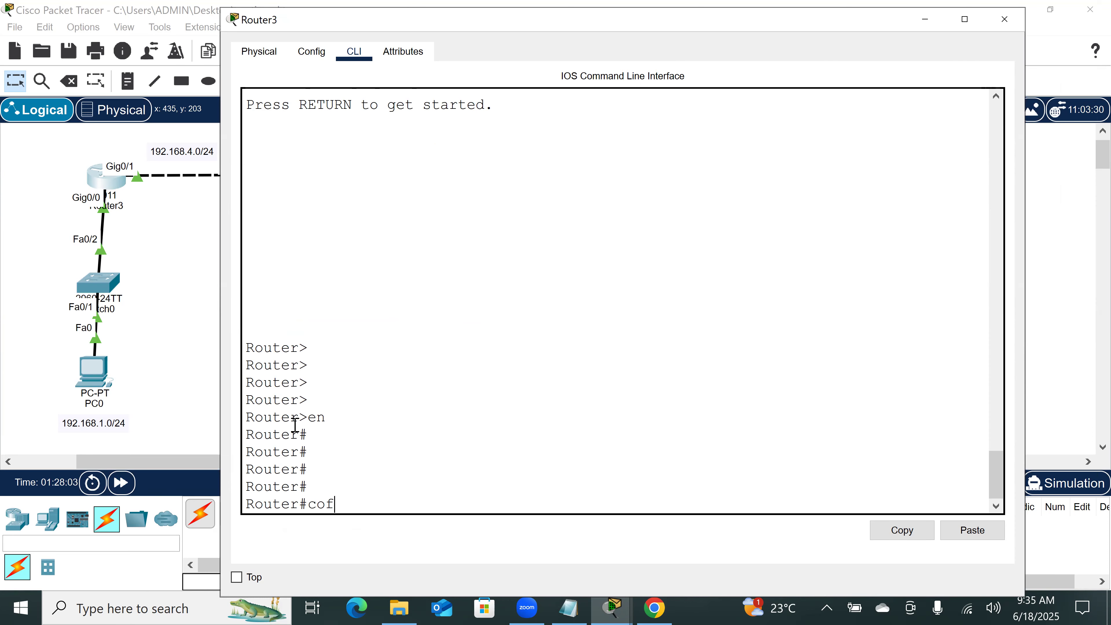
{"action": "key", "text": "Return"}
{"action": "key", "text": "Return"}
{"action": "key", "text": "Return"}
{"action": "key", "text": "Return"}
{"action": "type", "text": "conf t"}
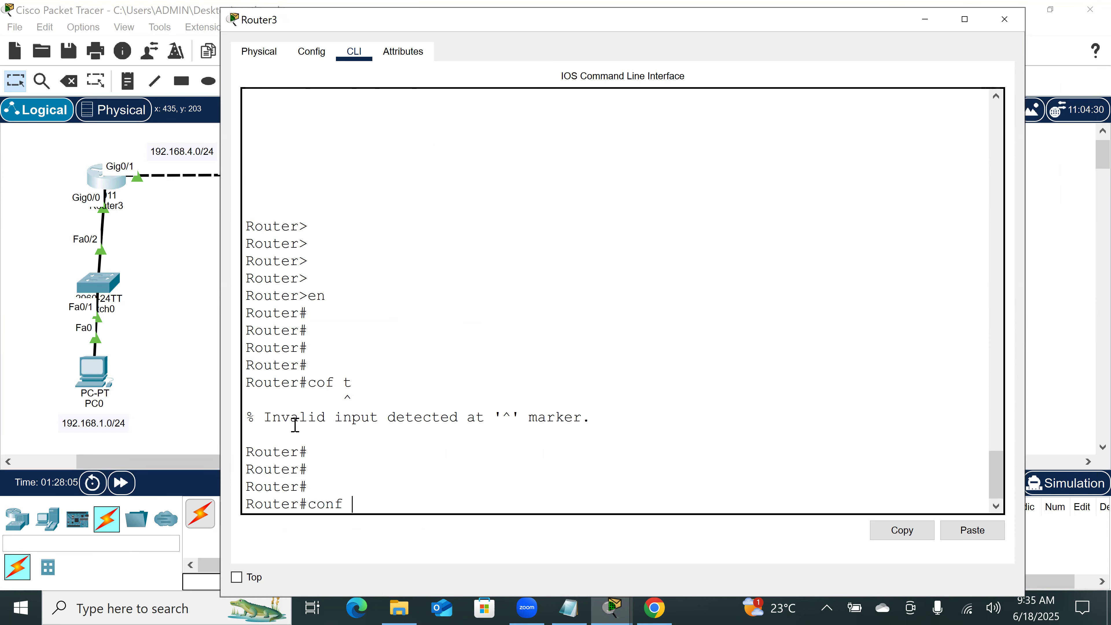
{"action": "key", "text": "Return"}
{"action": "key", "text": "Return"}
{"action": "key", "text": "Return"}
{"action": "key", "text": "Return"}
Step: Create a new loopback interface on Router3 with interface loopback 3
{"action": "type", "text": "in"}
{"action": "key", "text": "Tab"}
{"action": "type", "text": "loo"}
{"action": "key", "text": "Tab"}
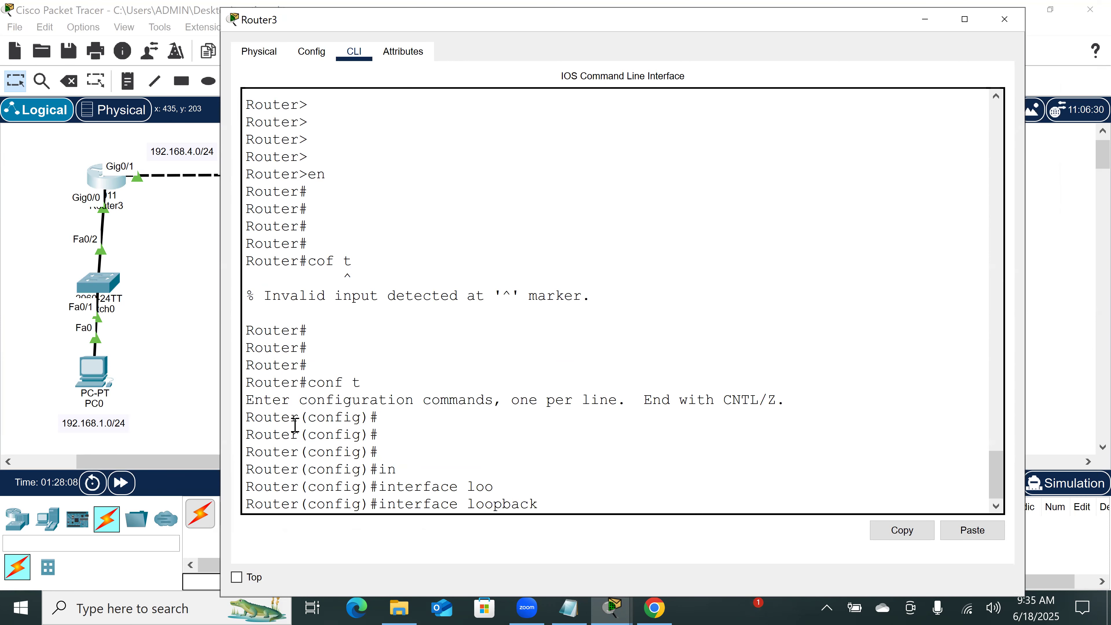
{"action": "type", "text": "3"}
{"action": "key", "text": "Return"}
Step: Assign IP address 3.3.3.3 with subnet mask 255.0.0.0 to Router3's loopback 3 interface
{"action": "type", "text": "ip ad"}
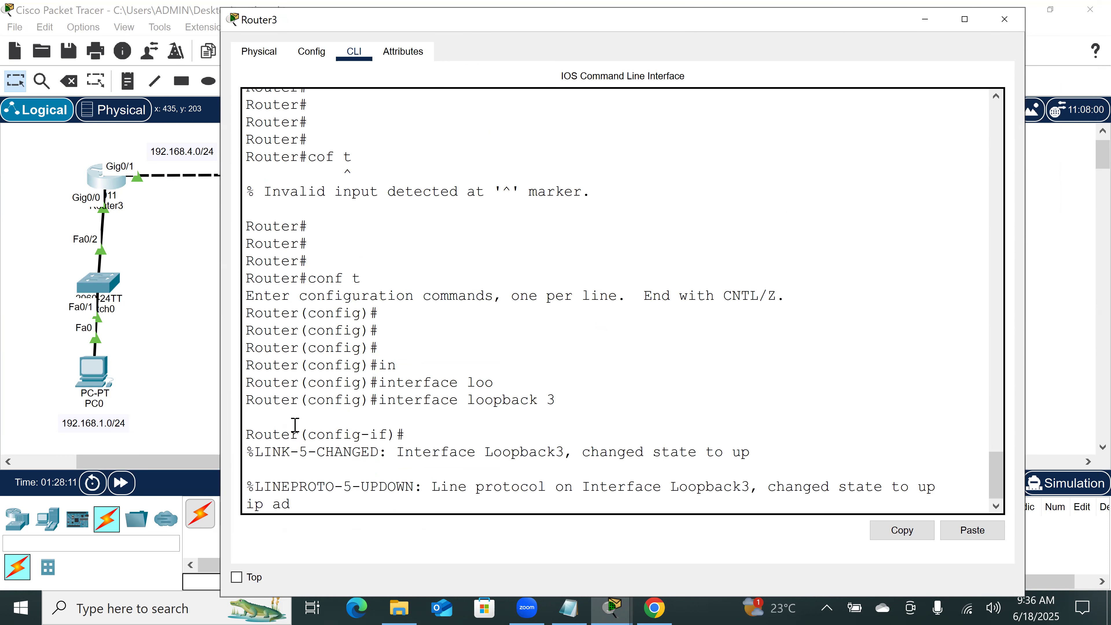
{"action": "key", "text": "Tab"}
{"action": "type", "text": "3.3."}
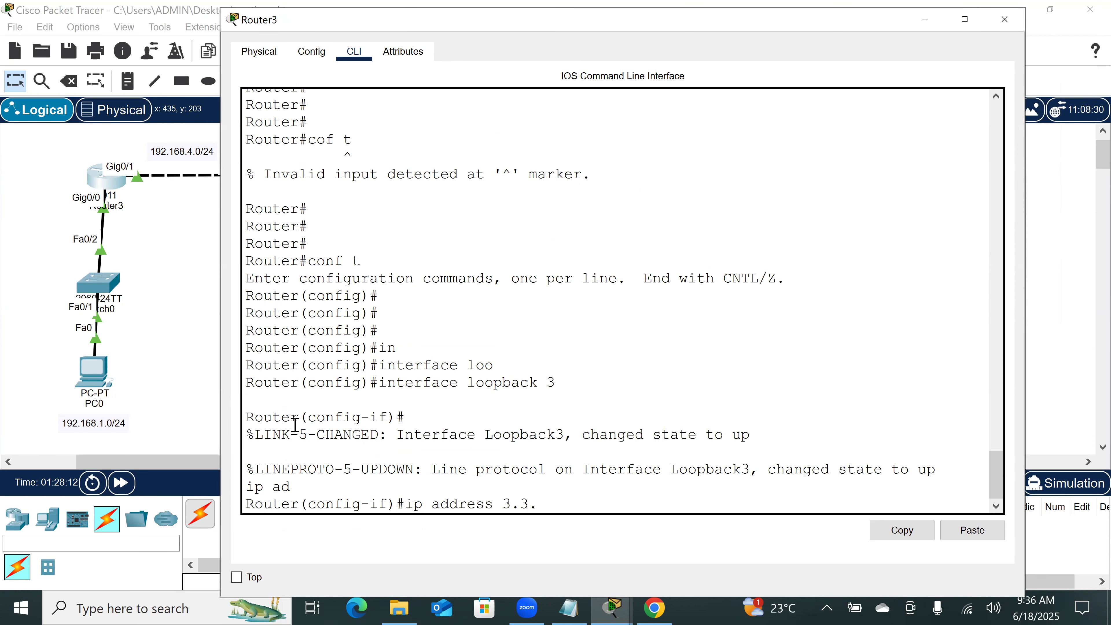
{"action": "type", "text": "3.3 2"}
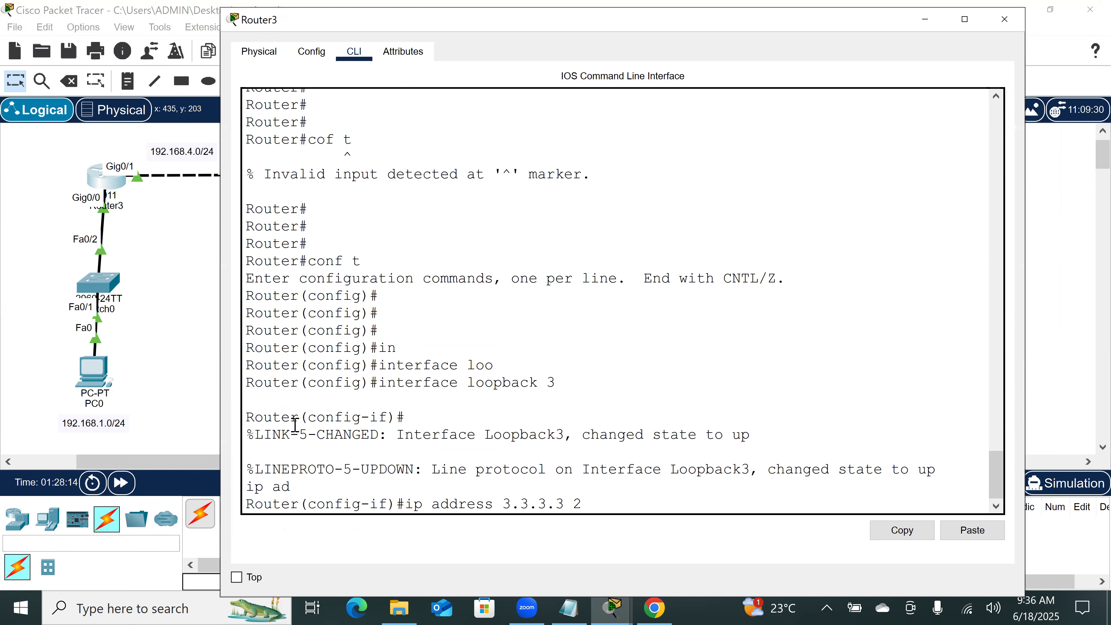
{"action": "type", "text": "55.0.0.0"}
{"action": "key", "text": "Return"}
{"action": "key", "text": "Return"}
{"action": "key", "text": "Return"}
{"action": "key", "text": "Return"}
{"action": "key", "text": "Return"}
Step: Exit the loopback interface configuration on Router3 and enter RIP configuration mode with router rip
{"action": "type", "text": "ex"}
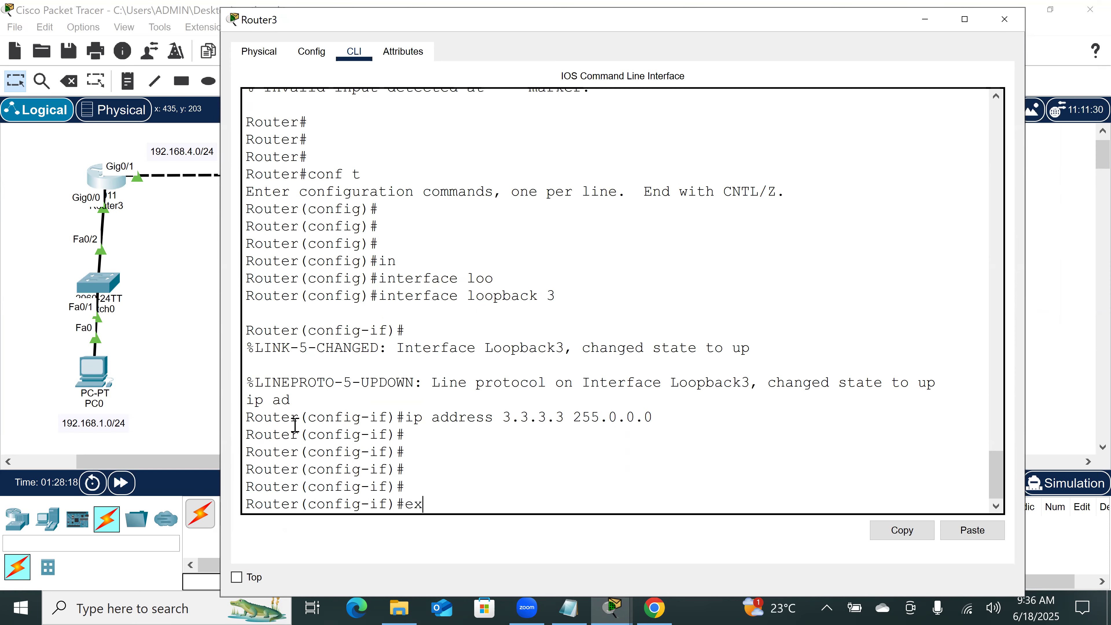
{"action": "key", "text": "Return"}
{"action": "type", "text": "router r"}
{"action": "key", "text": "Tab"}
{"action": "type", "text": "ri"}
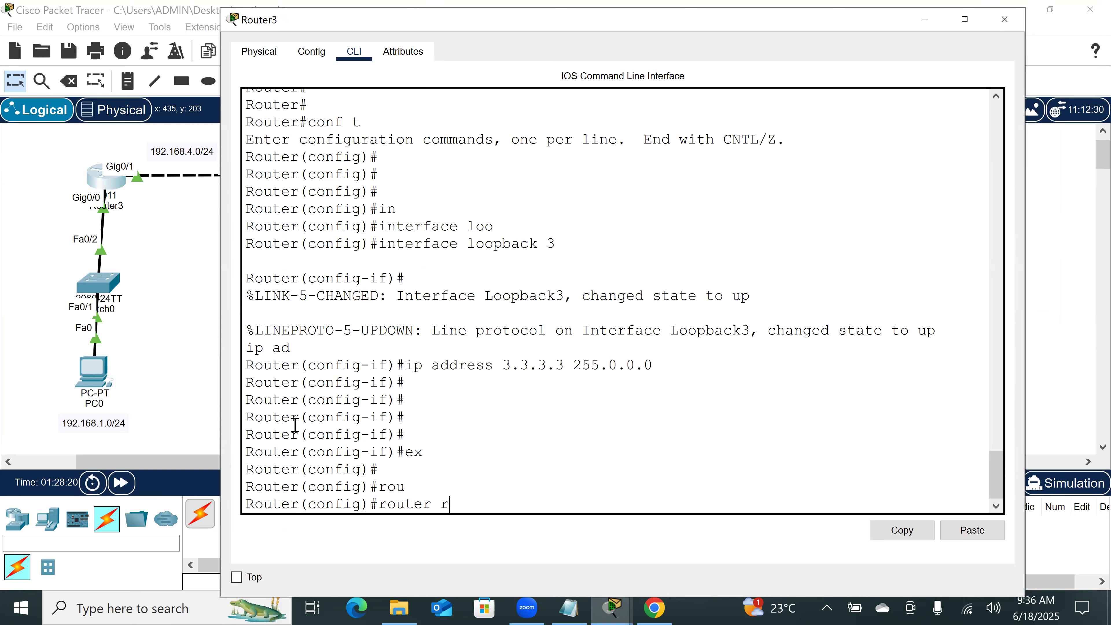
{"action": "key", "text": "Tab"}
{"action": "key", "text": "Return"}
Step: Add network 3.0.0.0 to Router3's RIP configuration
{"action": "type", "text": "net"}
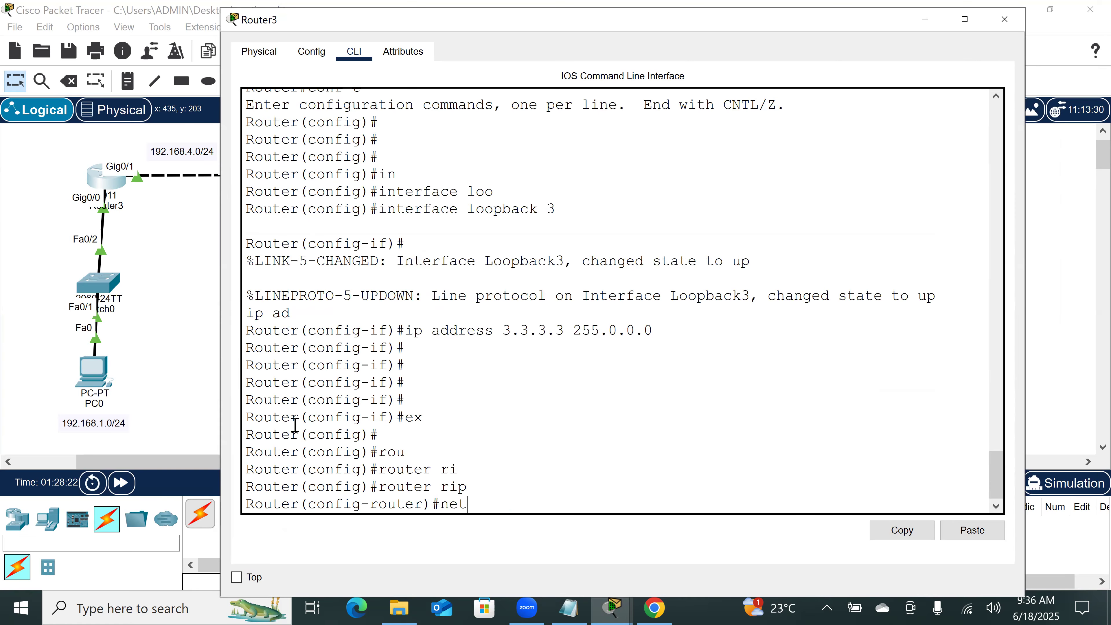
{"action": "key", "text": "Tab"}
{"action": "type", "text": "3.0.0.0"}
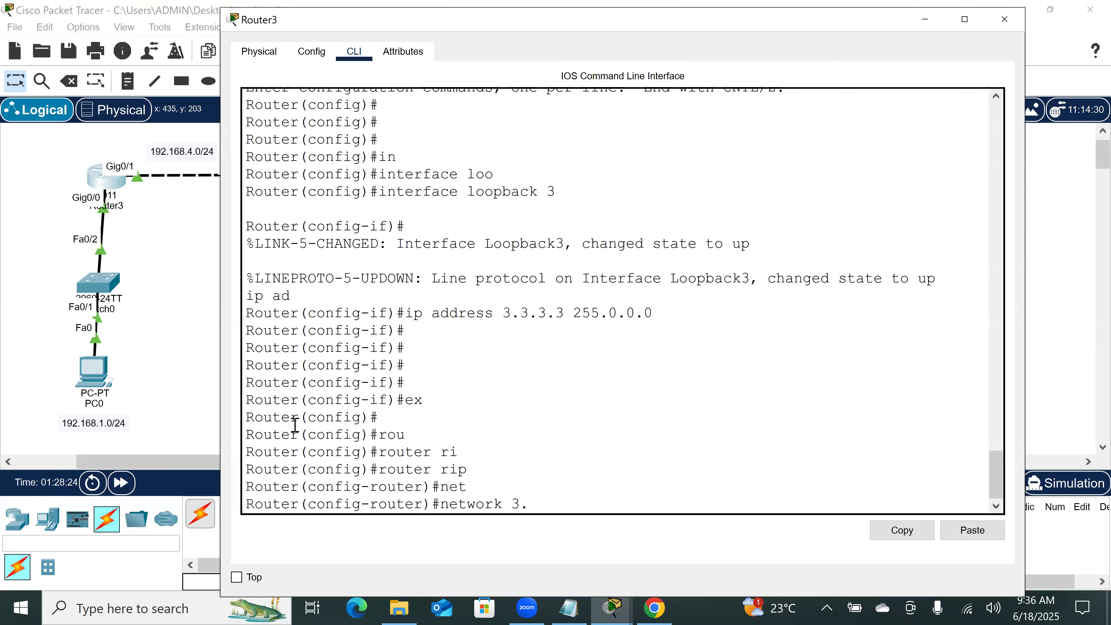
{"action": "key", "text": "Return"}
{"action": "key", "text": "Return"}
{"action": "key", "text": "Return"}
{"action": "key", "text": "Return"}
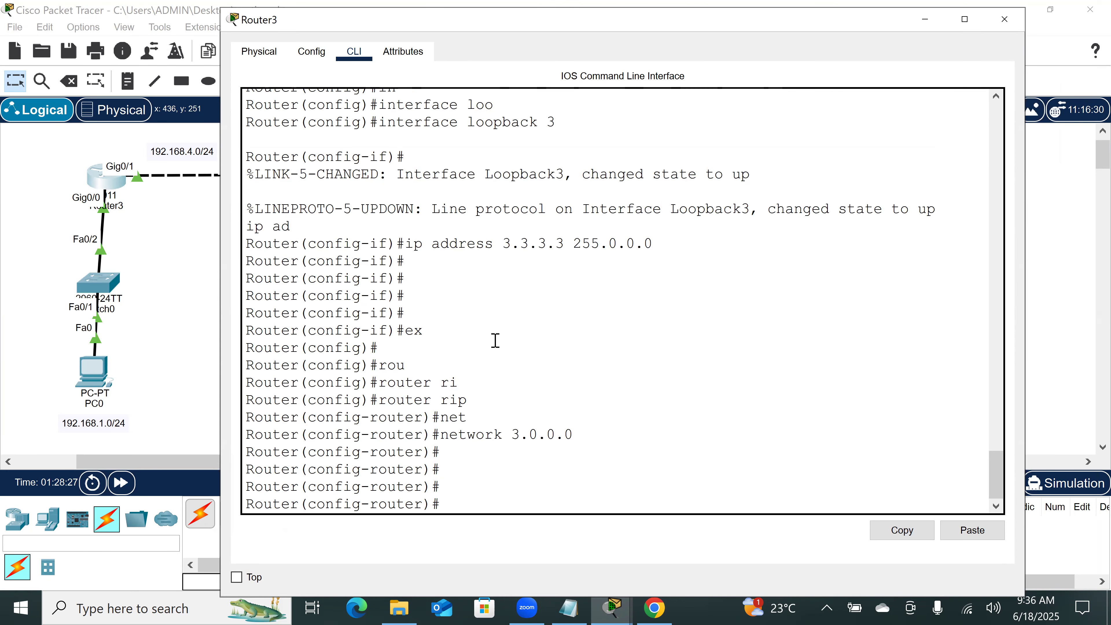
Step: Return Router3 to privileged EXEC mode with end
{"action": "type", "text": "end"}
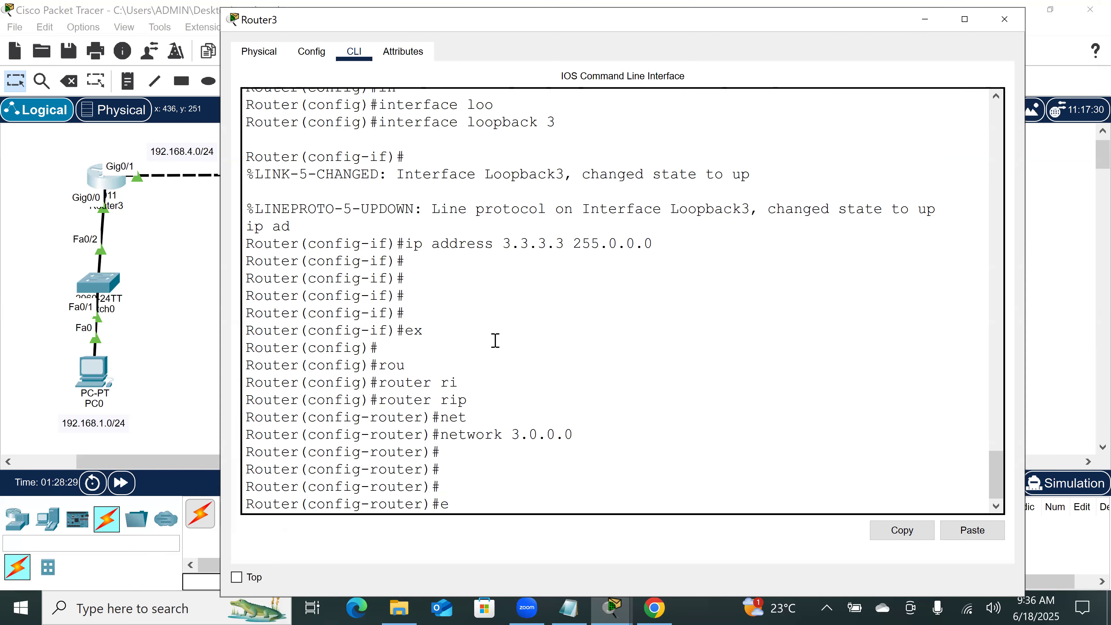
{"action": "key", "text": "Return"}
{"action": "key", "text": "Return"}
{"action": "key", "text": "Return"}
{"action": "key", "text": "Return"}
{"action": "key", "text": "Return"}
Step: Display Router3's routing table with show ip route and highlight the connected 3.0.0.0/8 route
{"action": "type", "text": "sh"}
{"action": "key", "text": "Tab"}
{"action": "type", "text": "ip rou"}
{"action": "key", "text": "Tab"}
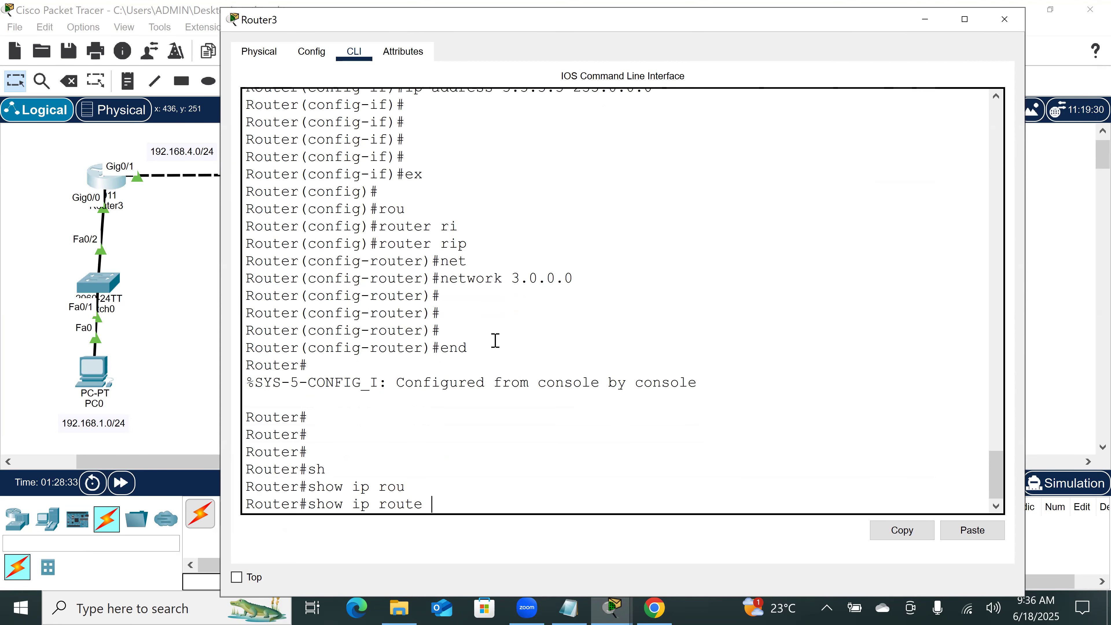
{"action": "key", "text": "Return"}
{"action": "key", "text": "space"}
{"action": "key", "text": "Return"}
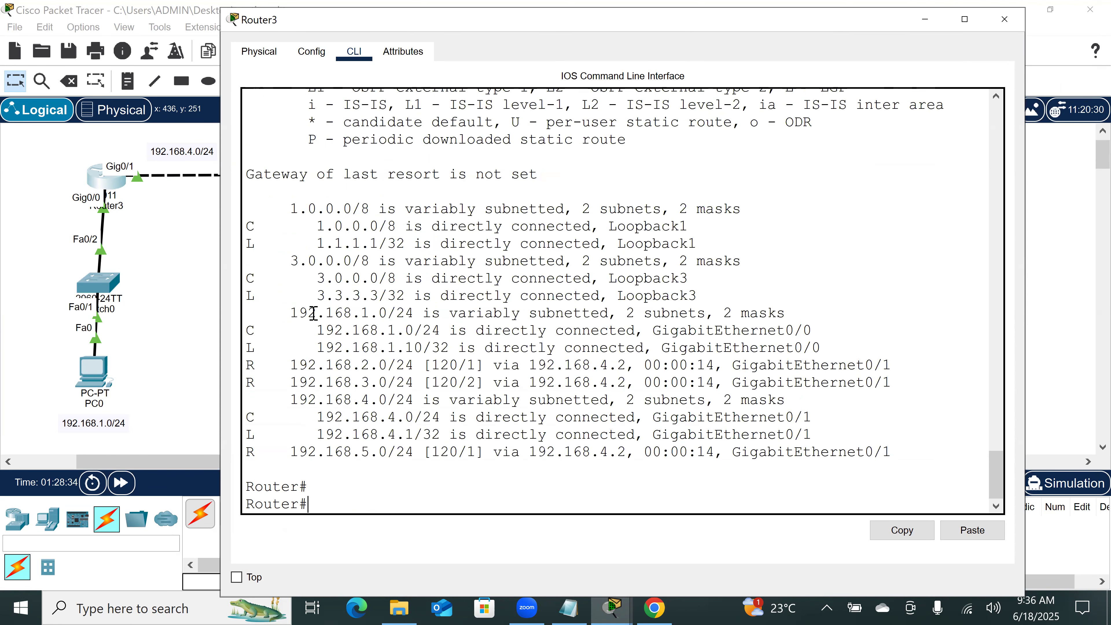
{"action": "left_click_drag", "start_coordinate": [316, 273], "coordinate": [712, 281]}
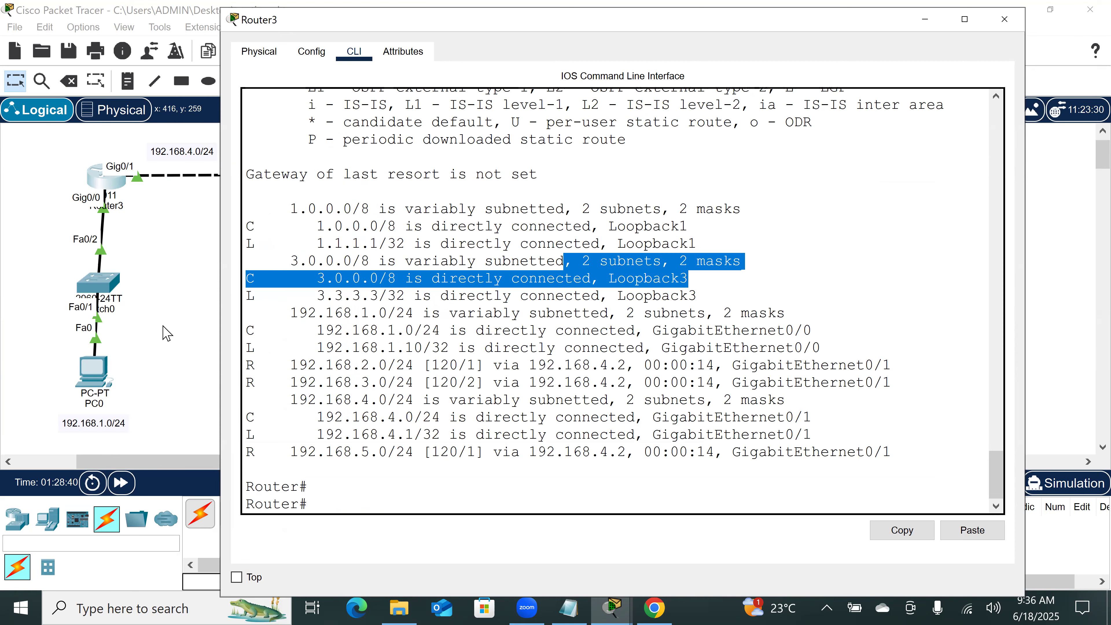
Step: Go back to the topology and fast-forward the simulation time
{"action": "left_click", "coordinate": [170, 431]}
{"action": "left_click", "coordinate": [122, 483]}
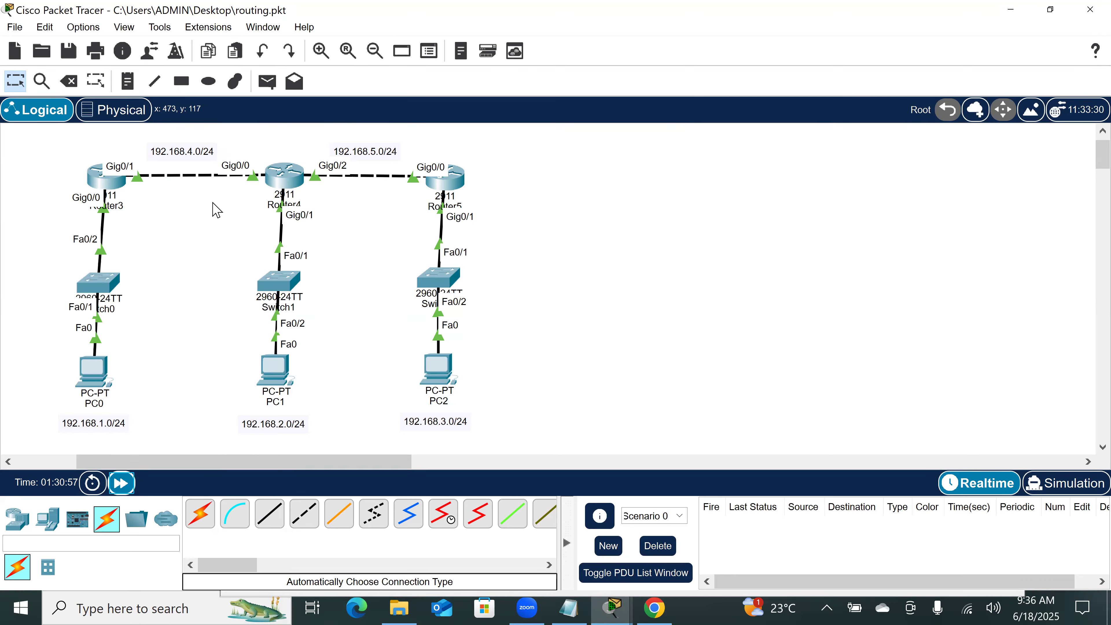
Step: Open Router4's command line and return it to privileged EXEC mode with end
{"action": "left_click", "coordinate": [285, 179]}
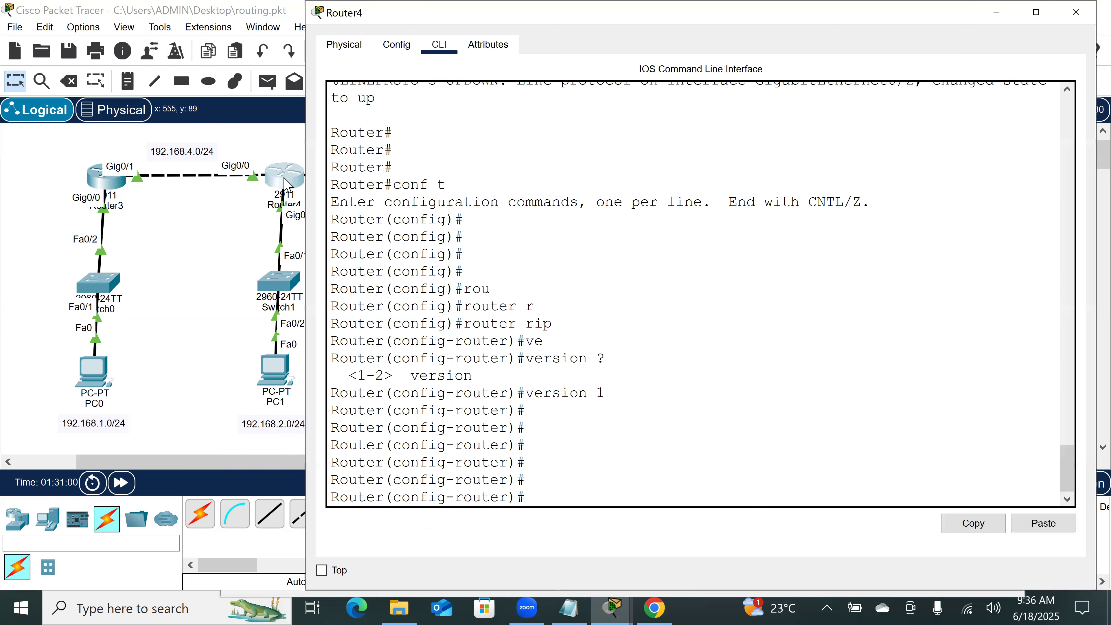
{"action": "type", "text": "end"}
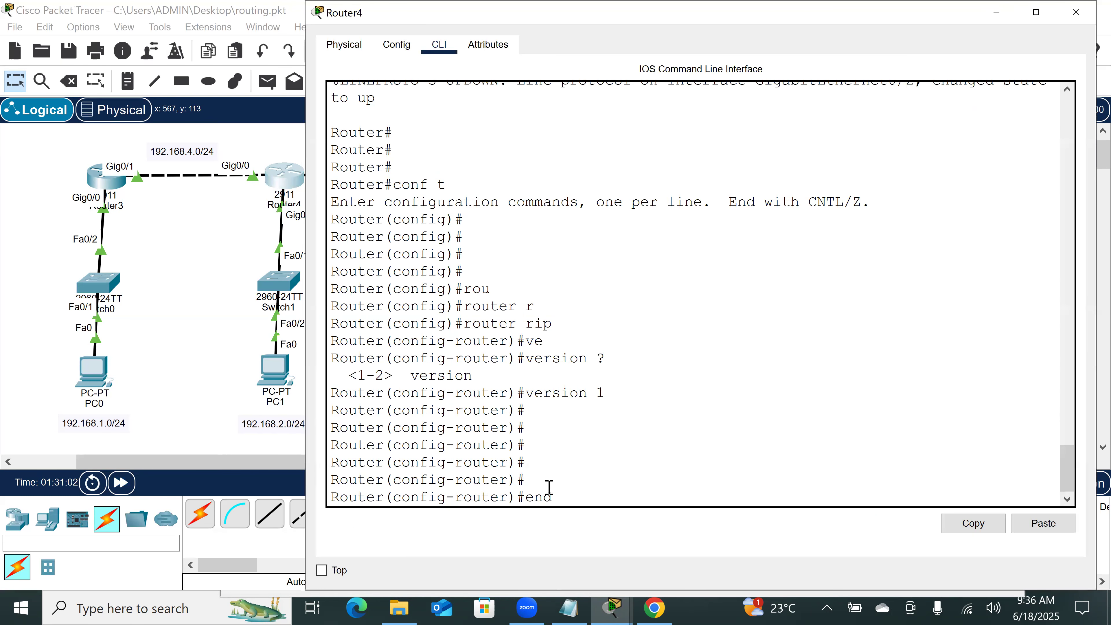
{"action": "key", "text": "Return"}
{"action": "key", "text": "Return"}
Step: Display Router4's routing table with show ip route, highlight the 3.0.0.0/8 route and go back to the topology
{"action": "type", "text": "sh"}
{"action": "key", "text": "Tab"}
{"action": "type", "text": "ip rou"}
{"action": "key", "text": "Tab"}
{"action": "key", "text": "Return"}
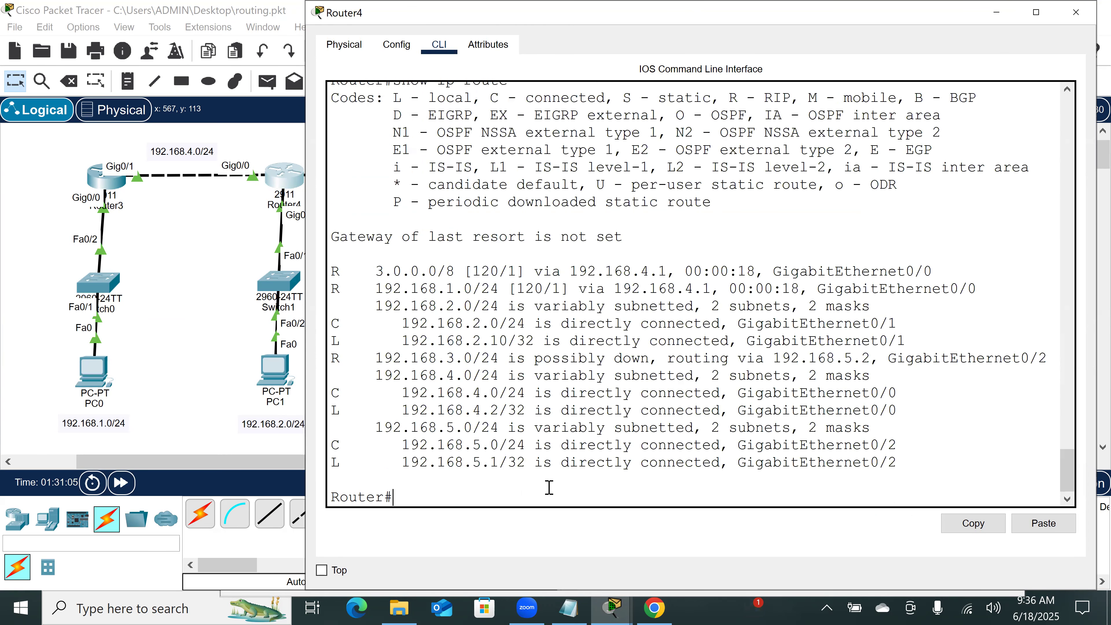
{"action": "key", "text": "Return"}
{"action": "key", "text": "Return"}
{"action": "key", "text": "Return"}
{"action": "key", "text": "Return"}
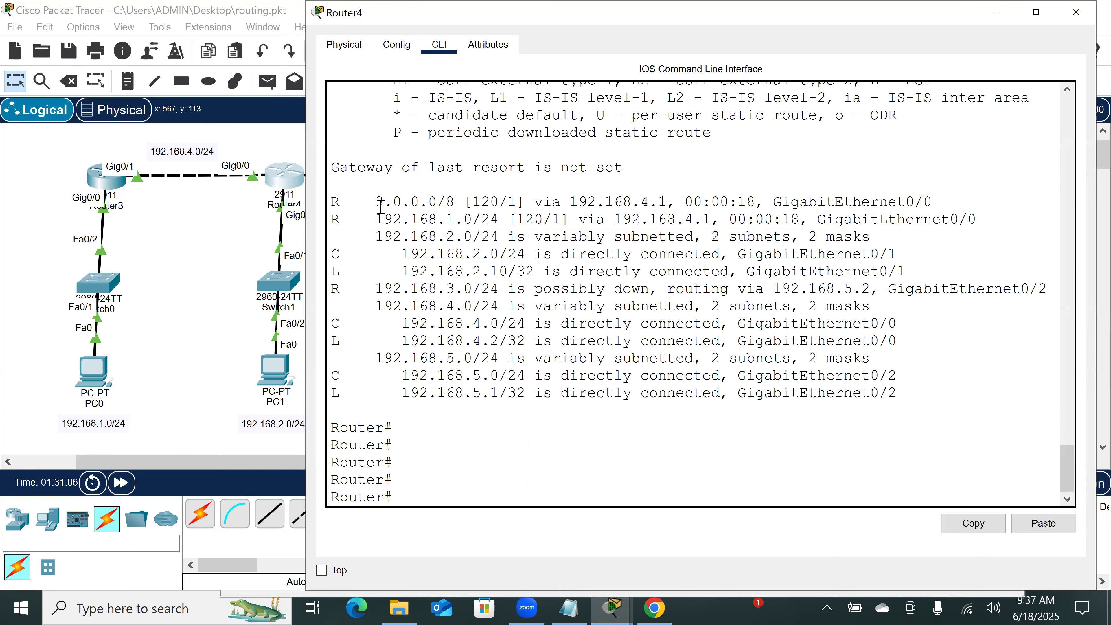
{"action": "left_click_drag", "start_coordinate": [375, 200], "coordinate": [936, 204]}
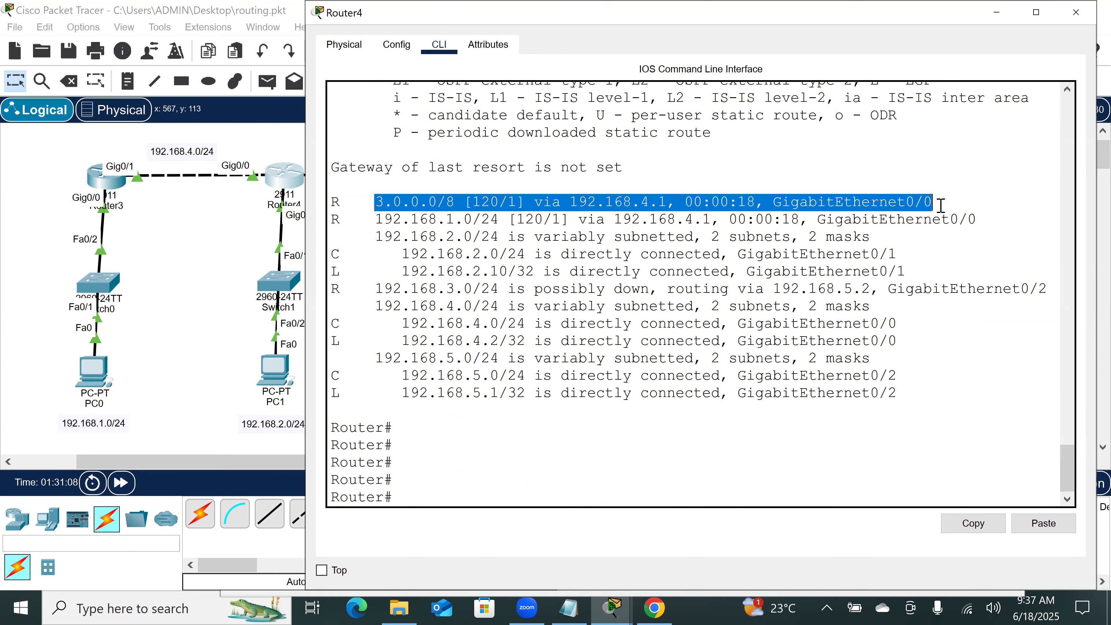
{"action": "left_click", "coordinate": [198, 342]}
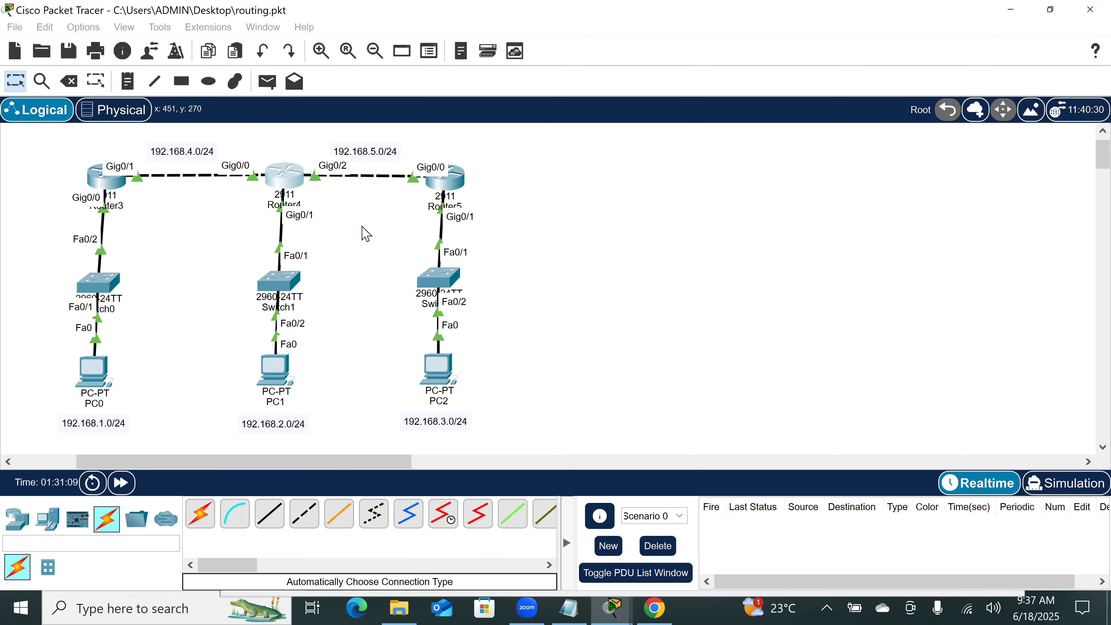
Step: Open Router5's command line and return it to privileged EXEC mode with end
{"action": "left_click", "coordinate": [442, 177]}
{"action": "type", "text": "end"}
{"action": "key", "text": "Return"}
{"action": "key", "text": "Return"}
{"action": "key", "text": "Return"}
{"action": "key", "text": "Return"}
Step: Display Router5's routing table with show ip route, widen the window to read the routes and go back to the topology
{"action": "type", "text": "sh"}
{"action": "key", "text": "Tab"}
{"action": "type", "text": "i ro"}
{"action": "key", "text": "Tab"}
{"action": "key", "text": "BackSpace"}
{"action": "key", "text": "BackSpace"}
{"action": "key", "text": "BackSpace"}
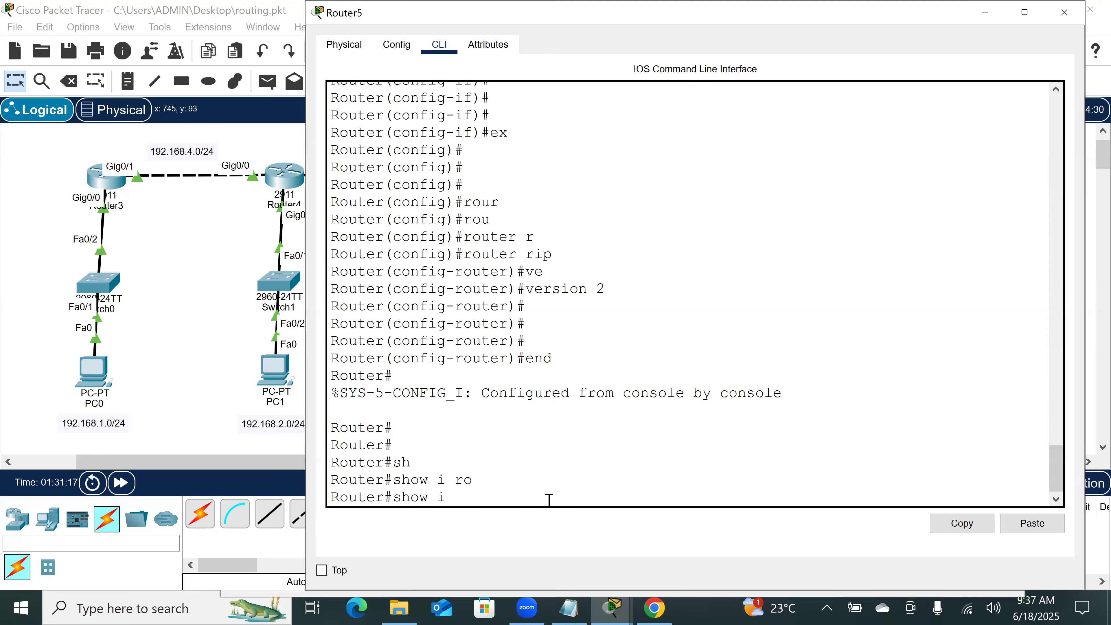
{"action": "type", "text": "p rou"}
{"action": "key", "text": "Tab"}
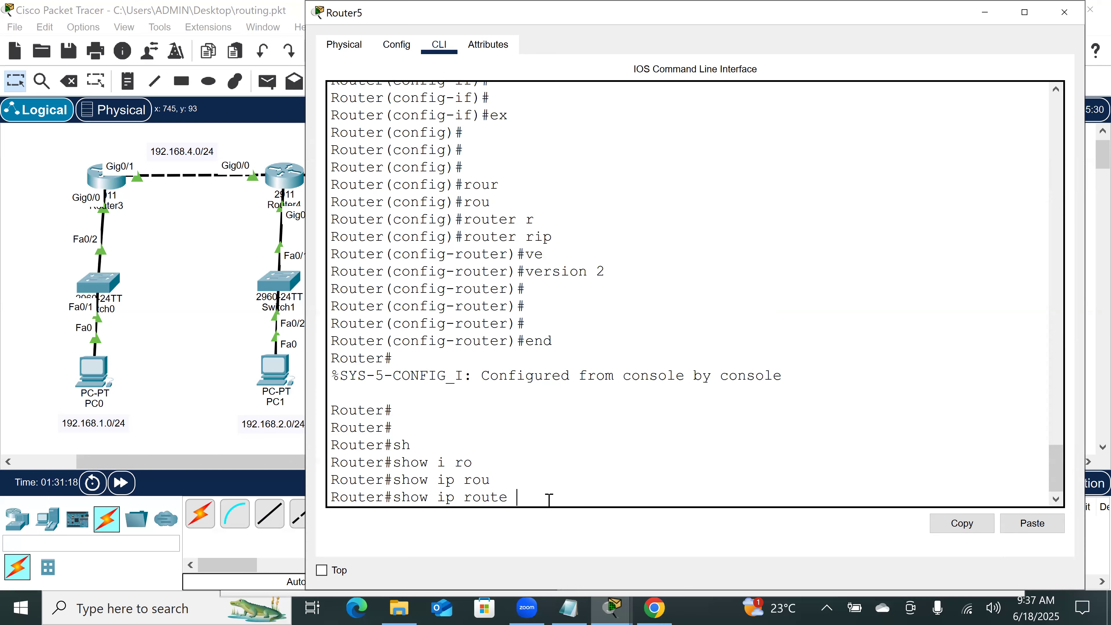
{"action": "key", "text": "Return"}
{"action": "key", "text": "Return"}
{"action": "key", "text": "Return"}
{"action": "key", "text": "Return"}
{"action": "key", "text": "Return"}
{"action": "key", "text": "Return"}
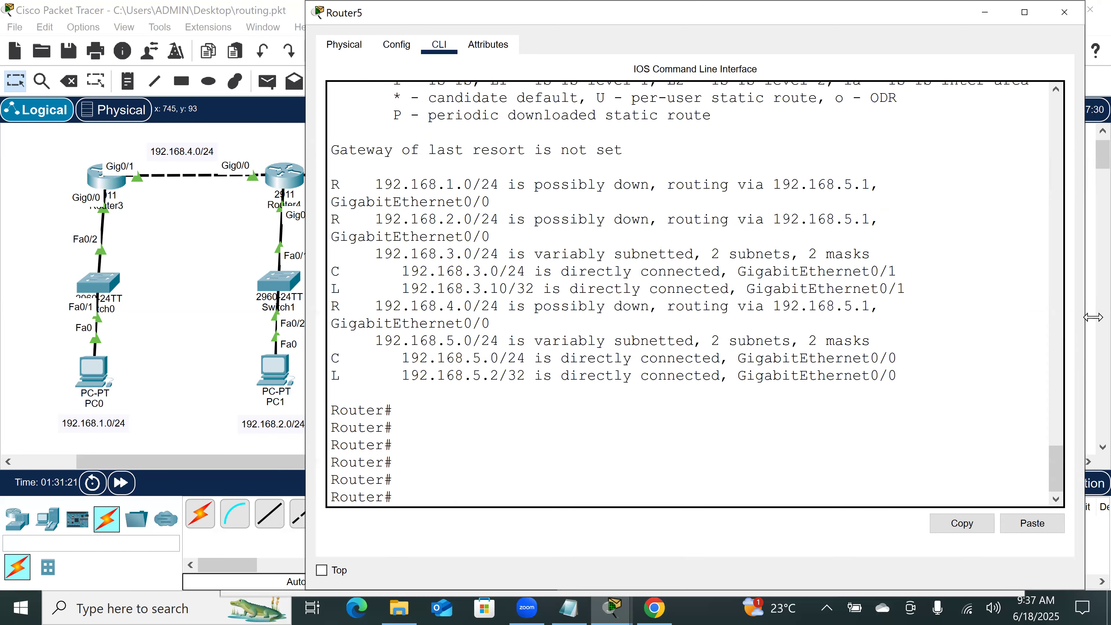
{"action": "left_click_drag", "start_coordinate": [1087, 324], "coordinate": [1110, 324]}
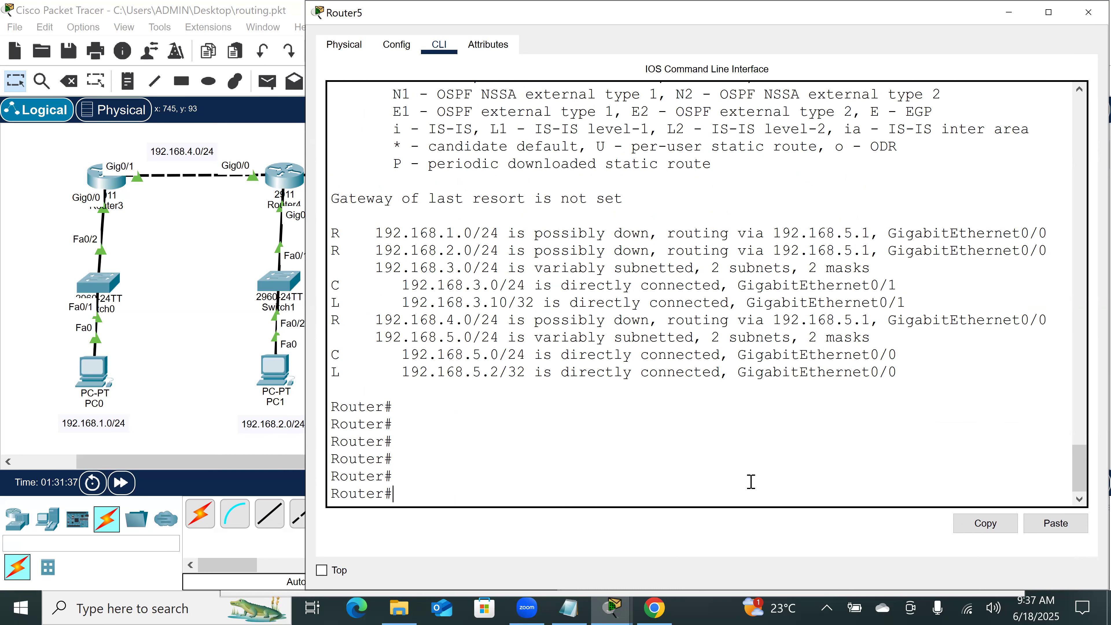
{"action": "left_click", "coordinate": [157, 308]}
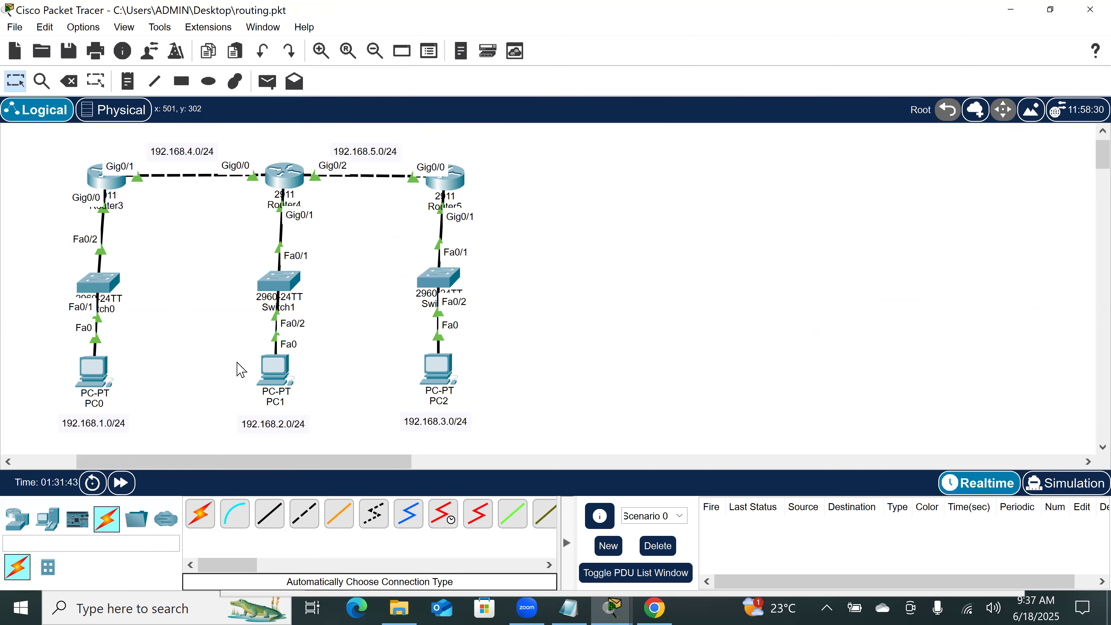
Step: Recheck the 3.0.0.0/8 entry in Router4's routing table and return to the topology
{"action": "left_click", "coordinate": [284, 163]}
{"action": "left_click", "coordinate": [411, 202]}
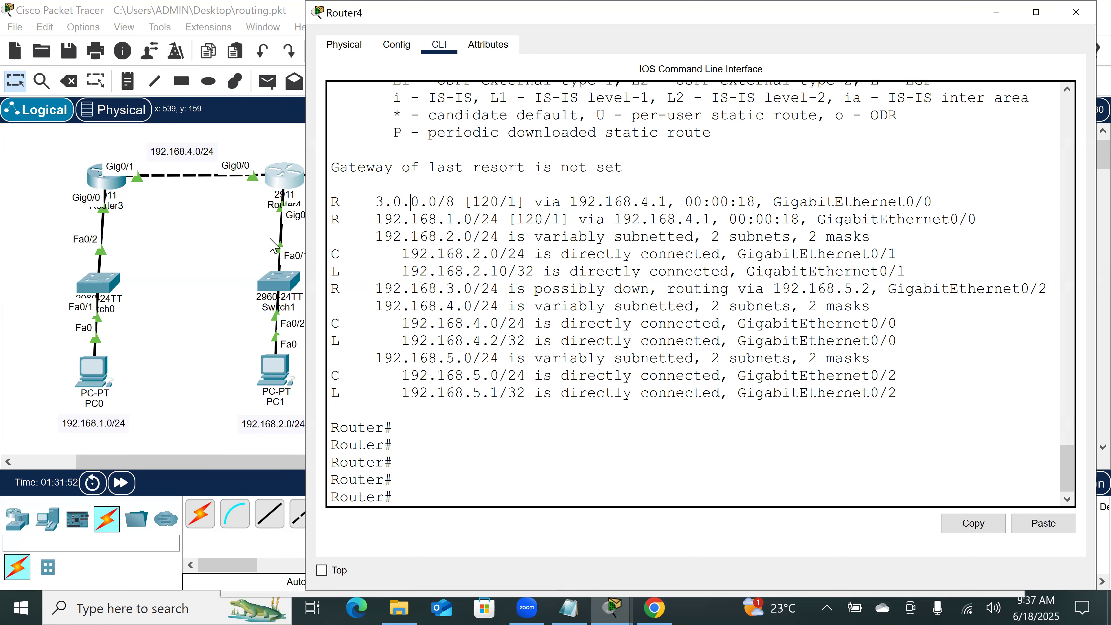
{"action": "left_click", "coordinate": [254, 250]}
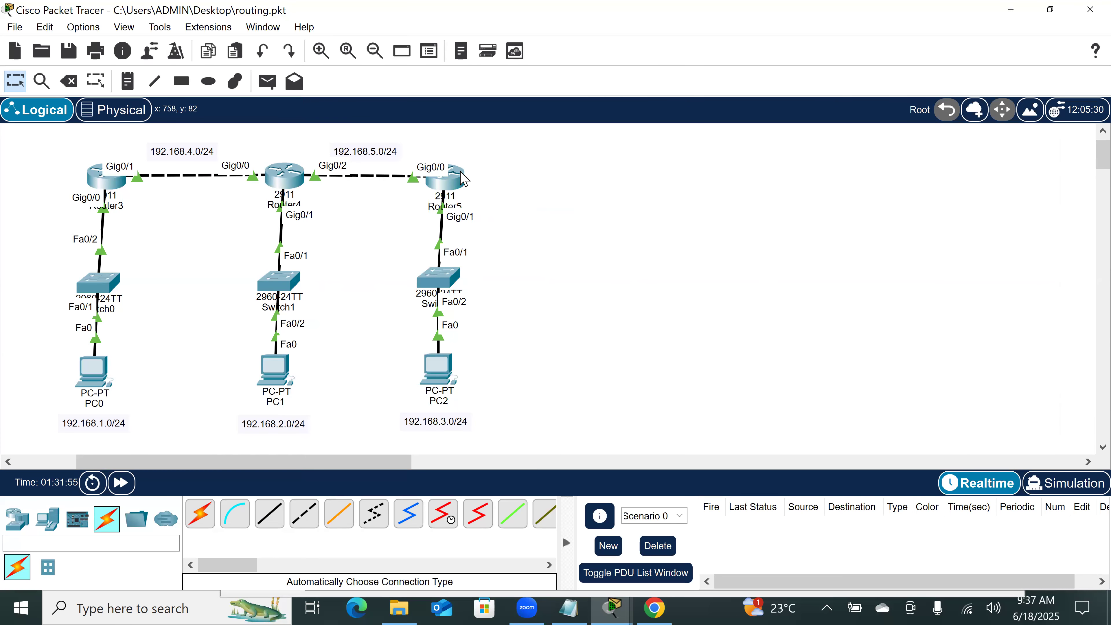
Step: Fast-forward the simulation time in the topology
{"action": "mouse_move", "coordinate": [465, 178]}
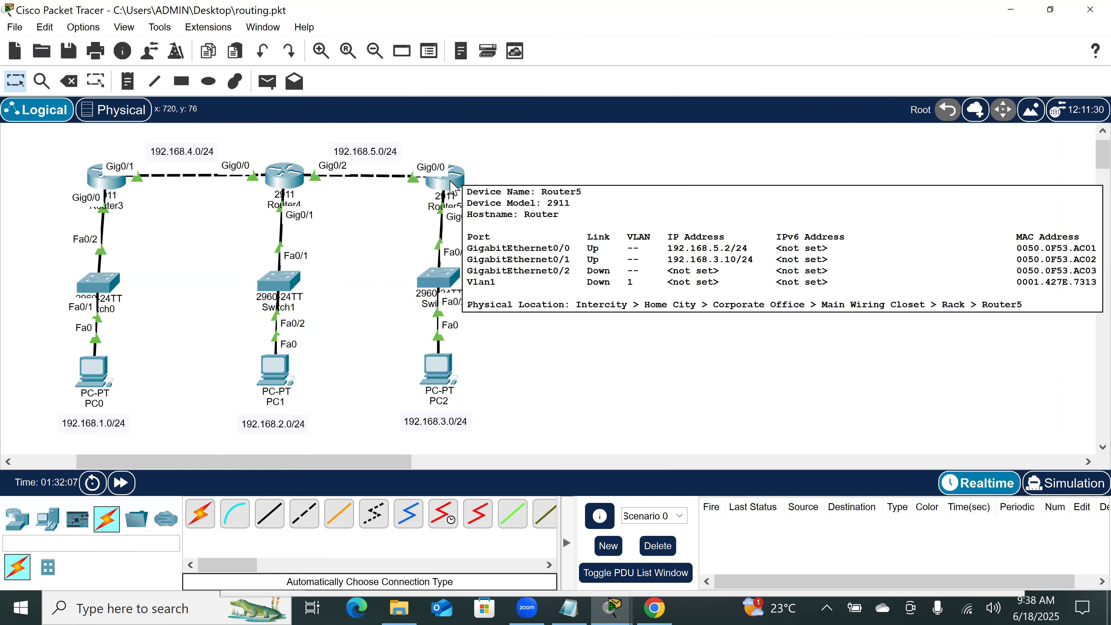
{"action": "left_click", "coordinate": [127, 489]}
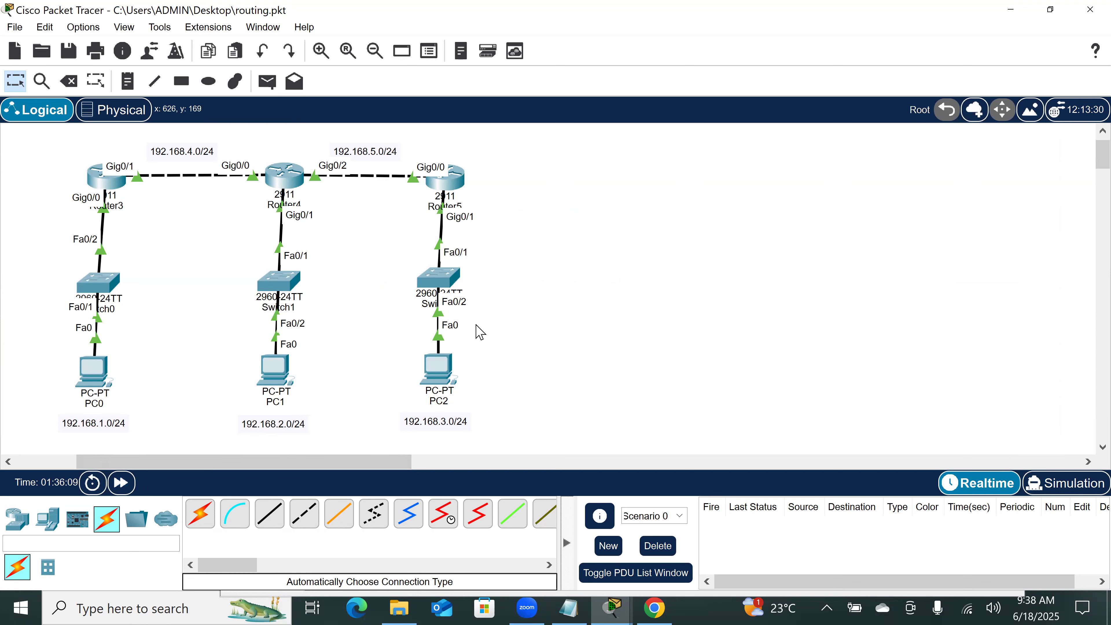
{"action": "scroll", "coordinate": [638, 347], "scroll_direction": "down", "scroll_amount": 3}
{"action": "scroll", "coordinate": [641, 348], "scroll_direction": "up", "scroll_amount": 2}
{"action": "scroll", "coordinate": [637, 341], "scroll_direction": "up", "scroll_amount": 1}
{"action": "scroll", "coordinate": [637, 341], "scroll_direction": "down", "scroll_amount": 1}
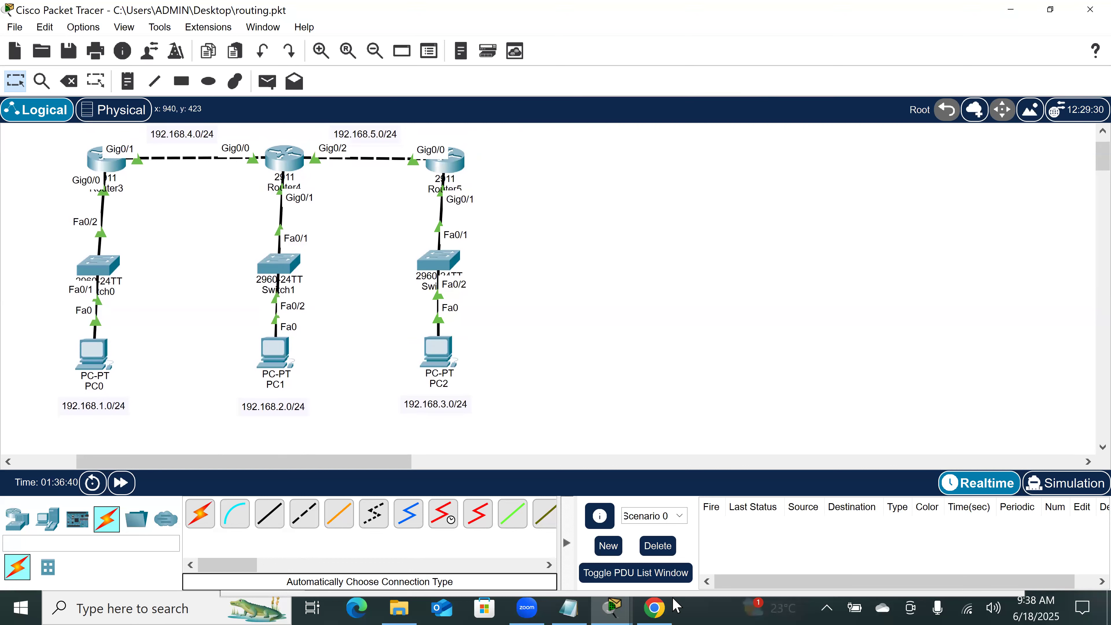
{"action": "mouse_move", "coordinate": [583, 599]}
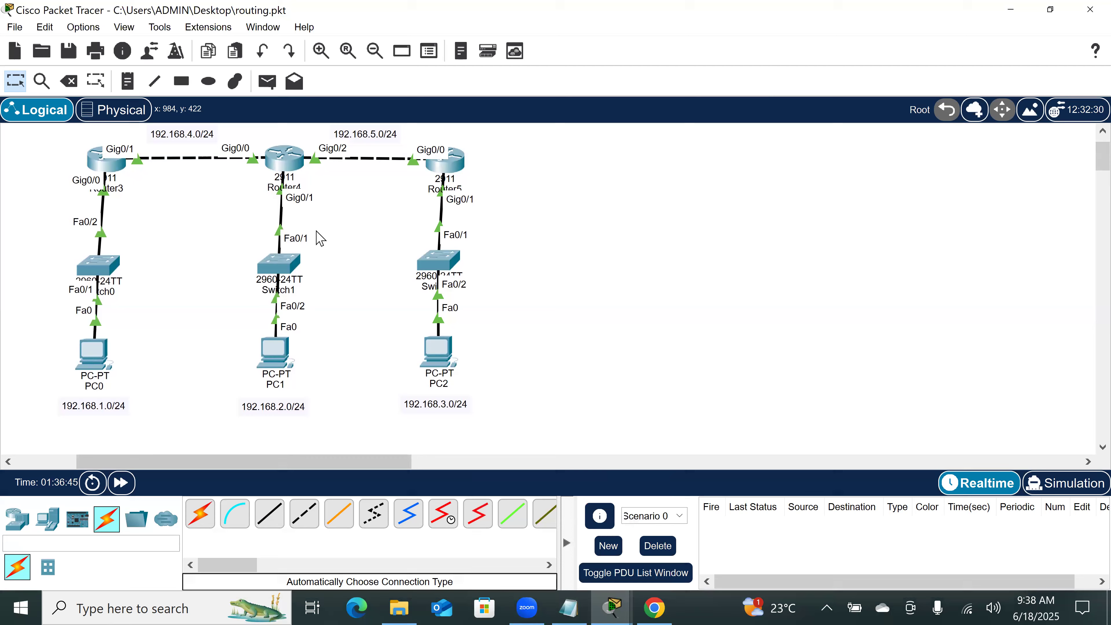
Step: Open Router3's command line and enter global configuration mode with conf t
{"action": "left_click", "coordinate": [106, 162]}
{"action": "left_click", "coordinate": [328, 504]}
{"action": "left_click", "coordinate": [327, 505]}
{"action": "type", "text": "conf t"}
{"action": "key", "text": "Return"}
{"action": "key", "text": "Return"}
{"action": "key", "text": "Return"}
{"action": "key", "text": "Return"}
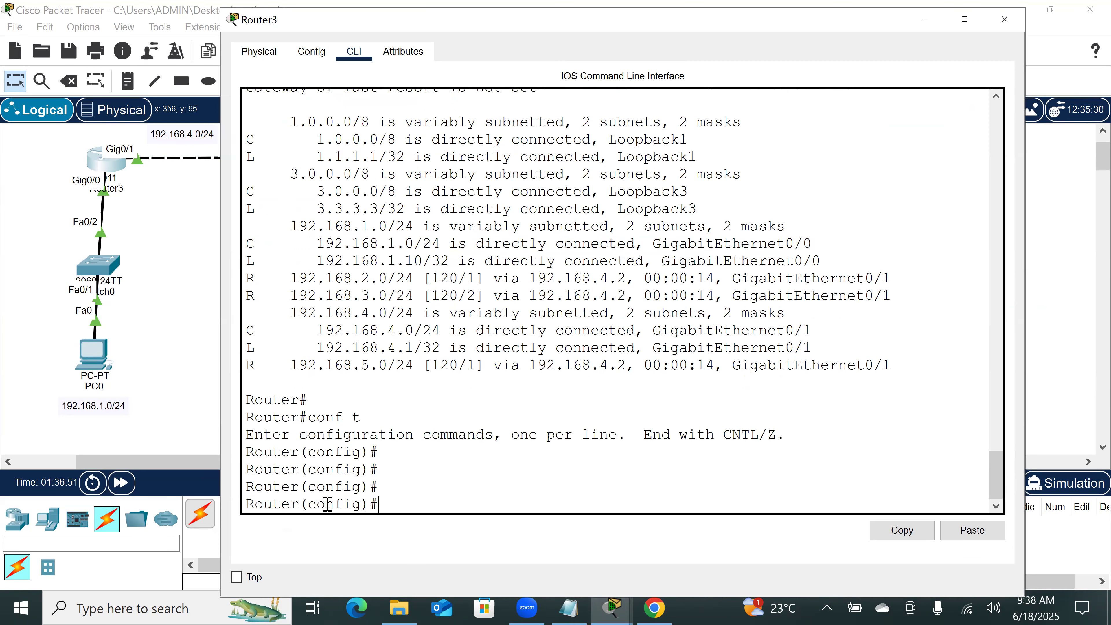
Step: Enter RIP configuration mode on Router3 with router rip and list its available commands with context help
{"action": "type", "text": "rou"}
{"action": "key", "text": "Tab"}
{"action": "type", "text": "r"}
{"action": "key", "text": "Tab"}
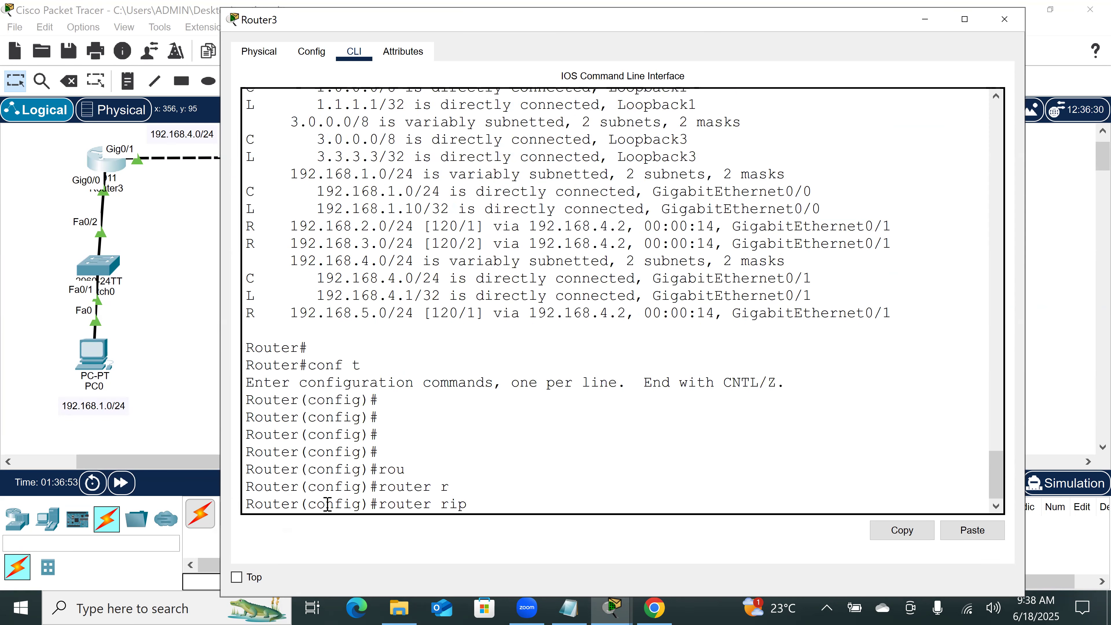
{"action": "key", "text": "Return"}
{"action": "type", "text": "?"}
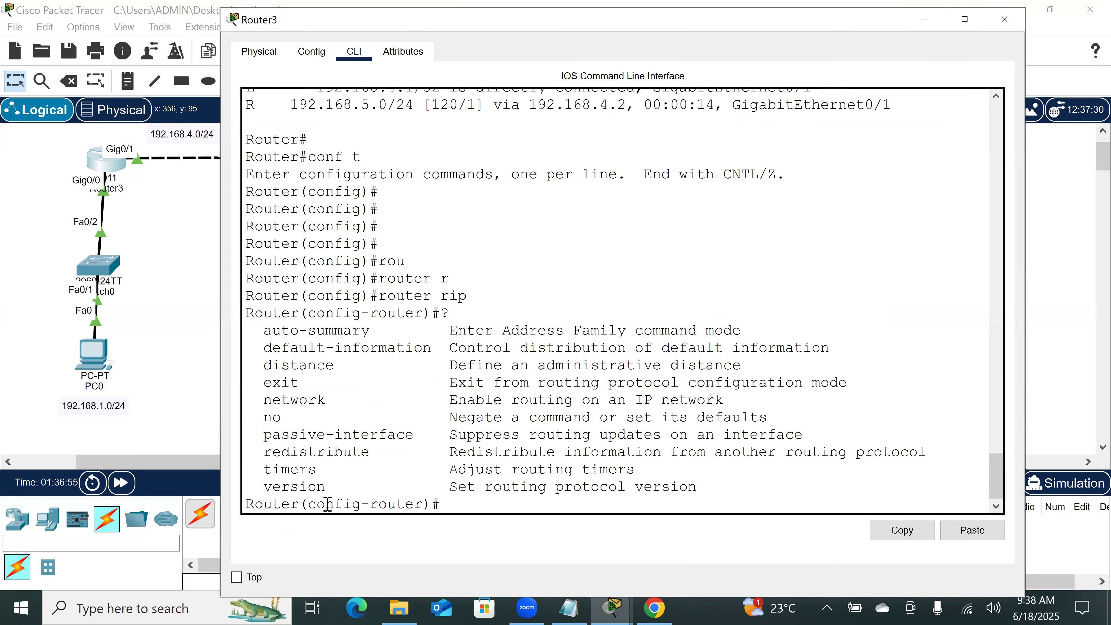
{"action": "type", "text": "ti"}
Step: Check the context help for the timers command and try to set Router3's RIP update interval with timers basic 60
{"action": "key", "text": "Tab"}
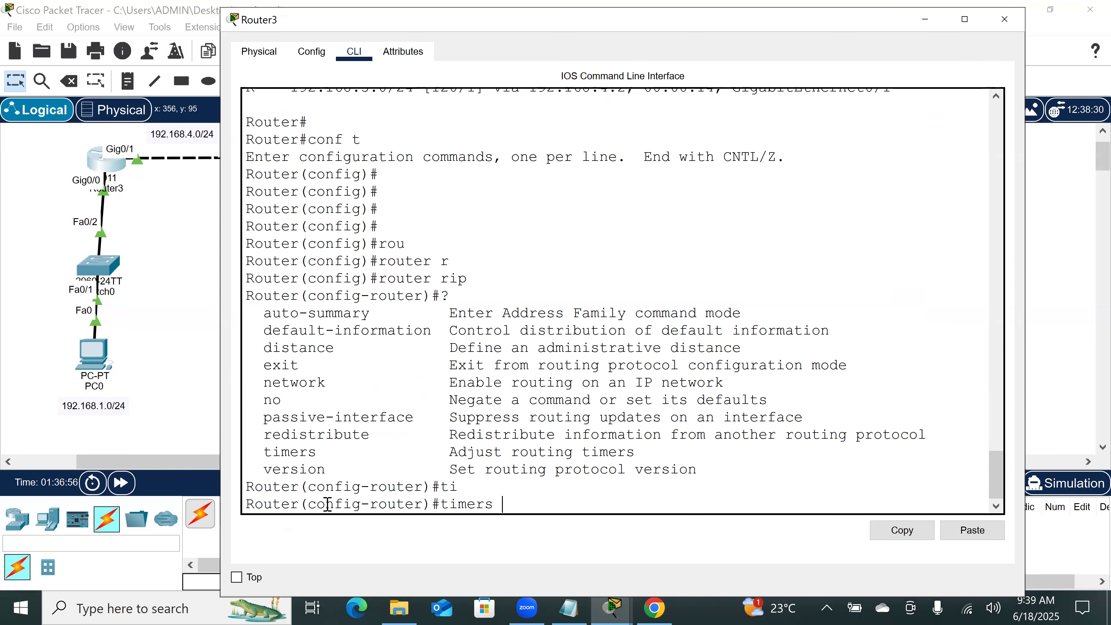
{"action": "type", "text": "?"}
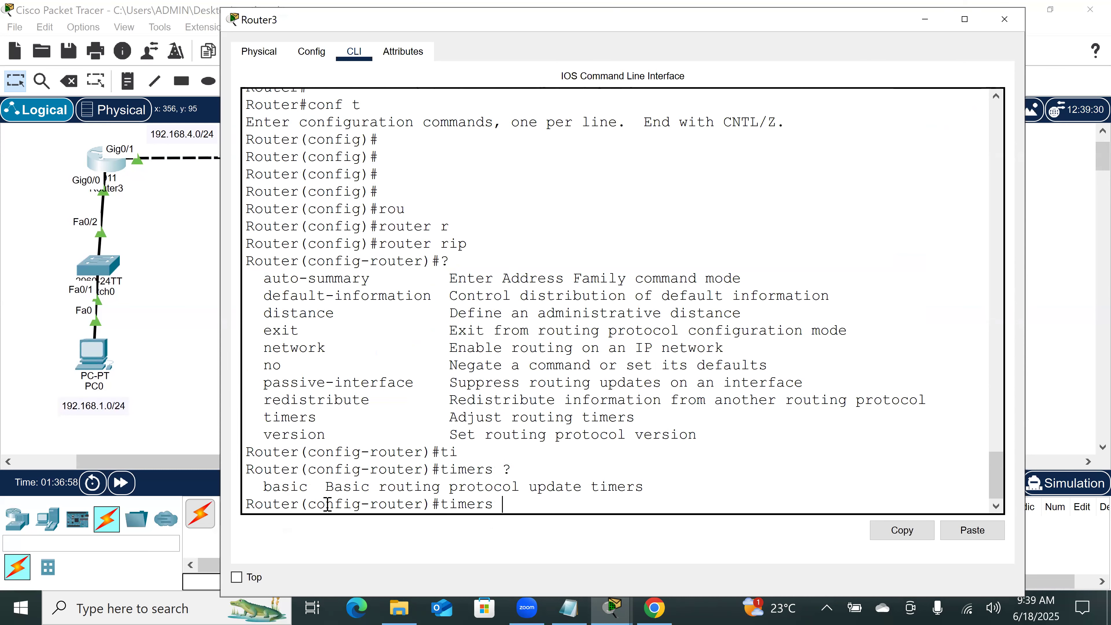
{"action": "type", "text": "ba"}
{"action": "key", "text": "Tab"}
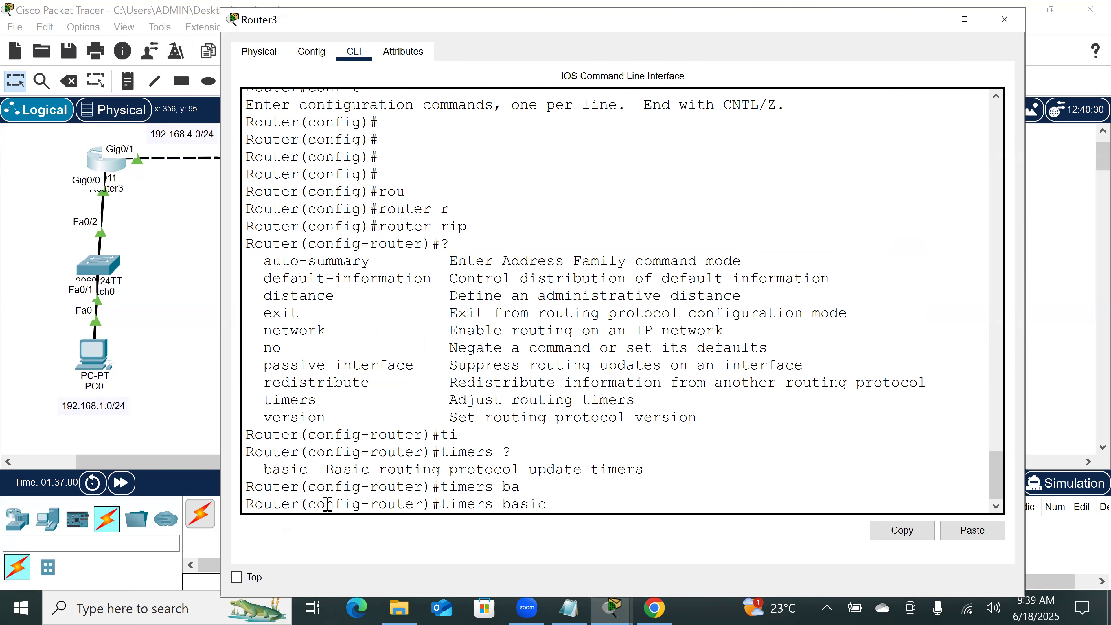
{"action": "type", "text": "?"}
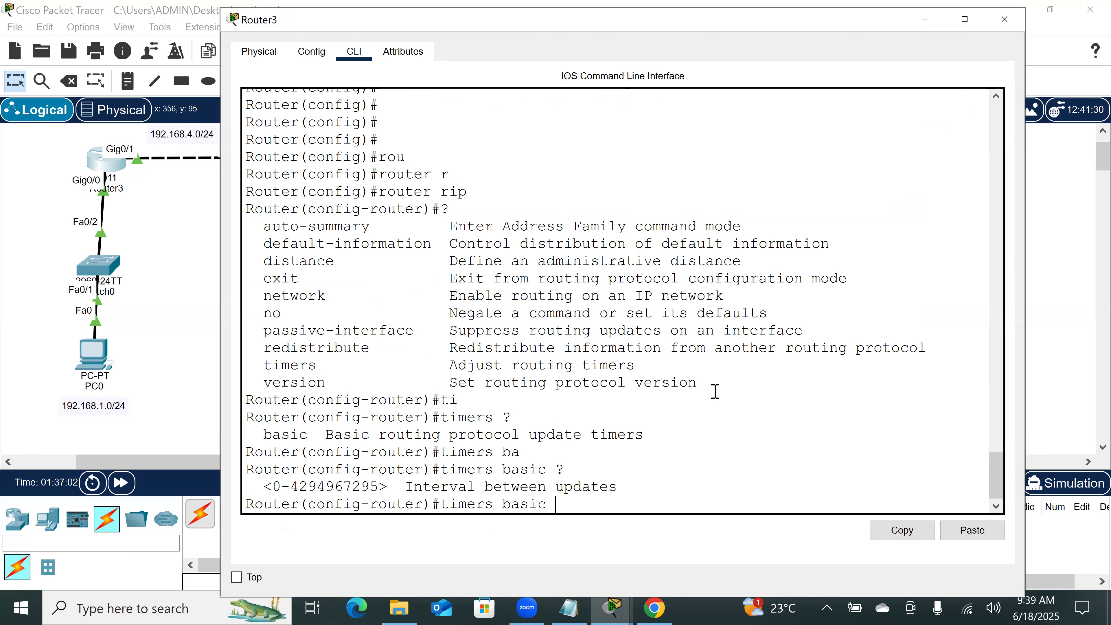
{"action": "type", "text": "60"}
{"action": "key", "text": "Return"}
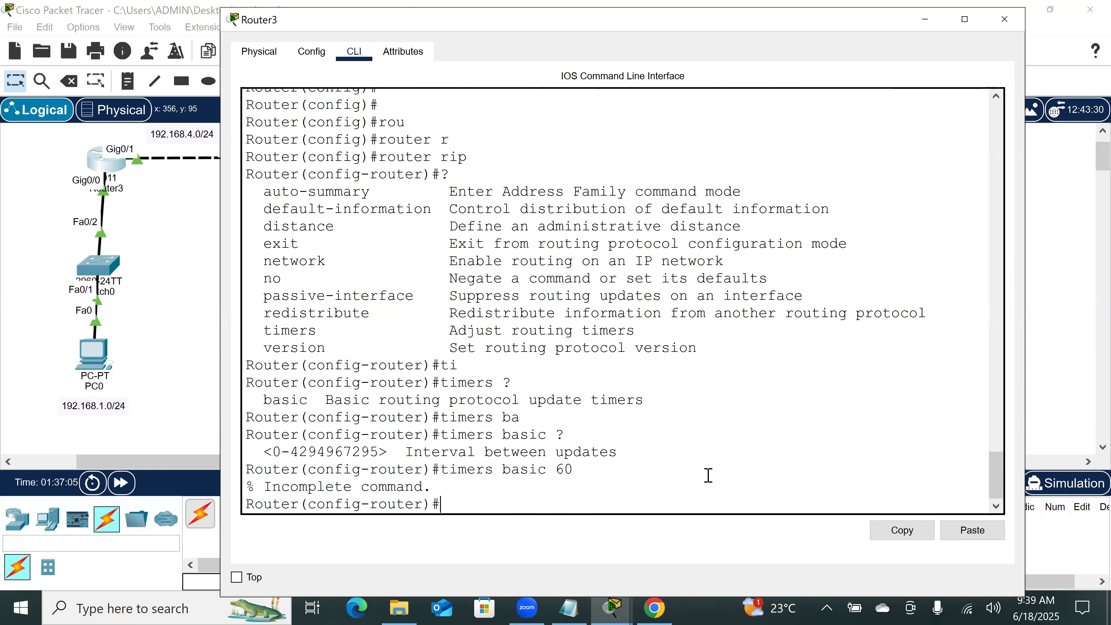
Step: Check which argument follows timers basic 60 with context help and try completing it with the keyword inv
{"action": "key", "text": "Up"}
{"action": "type", "text": "?"}
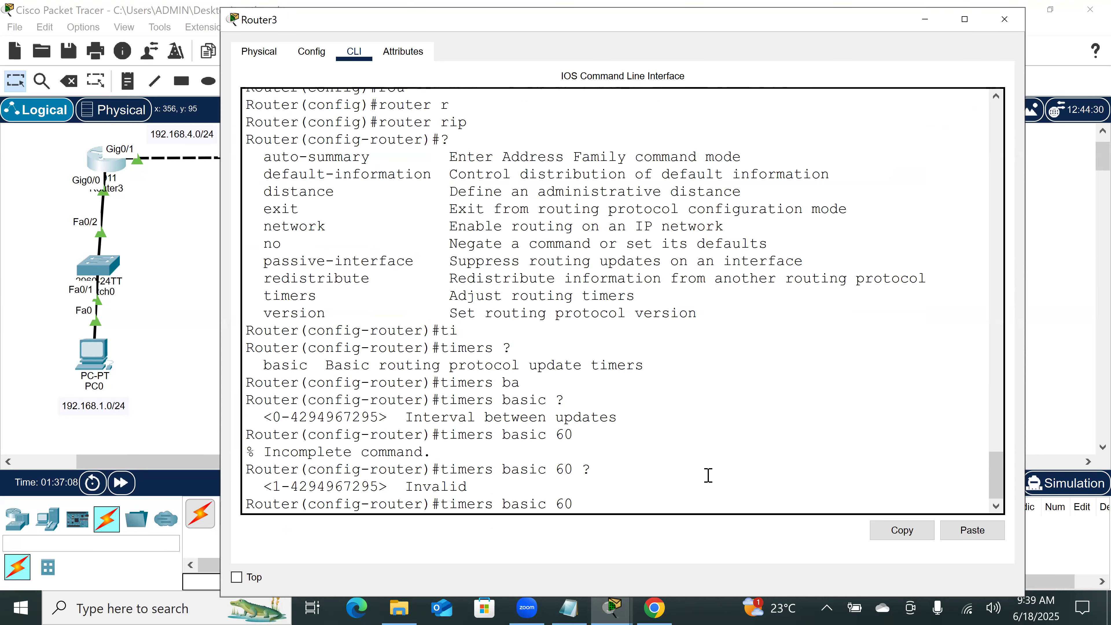
{"action": "type", "text": "in"}
{"action": "key", "text": "Tab"}
{"action": "type", "text": "v"}
{"action": "key", "text": "Tab"}
{"action": "key", "text": "BackSpace"}
{"action": "key", "text": "BackSpace"}
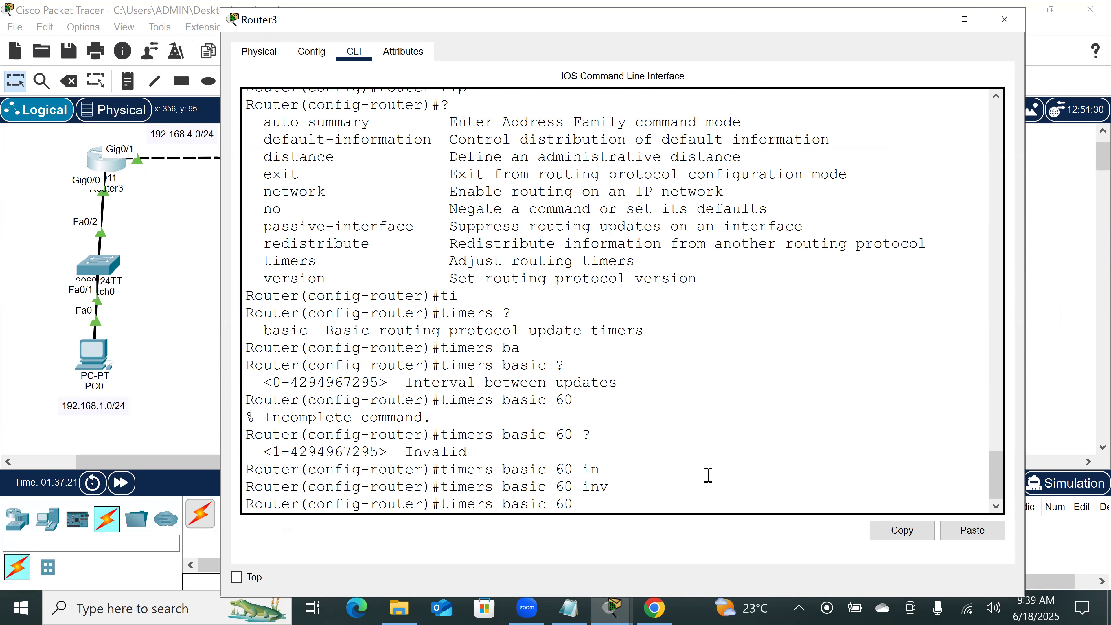
Step: Set Router3's RIP timers to 60 update, 200 invalid, 200 holddown and 120 flush, checking help for each argument
{"action": "type", "text": "200 ?"}
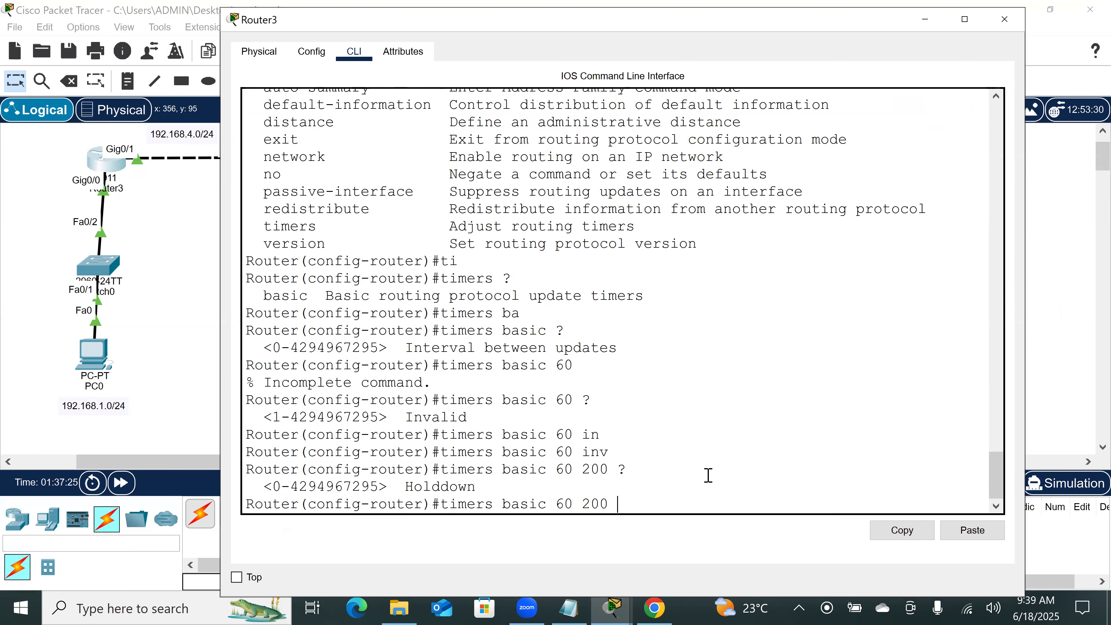
{"action": "type", "text": "200 "}
{"action": "type", "text": "?"}
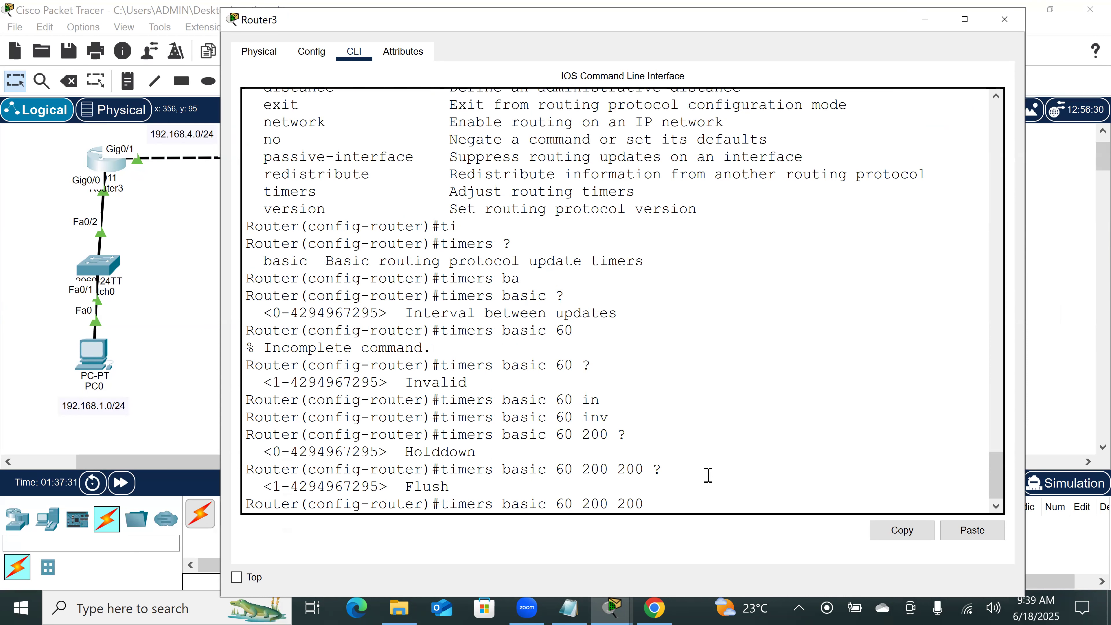
{"action": "type", "text": "120"}
{"action": "key", "text": "Return"}
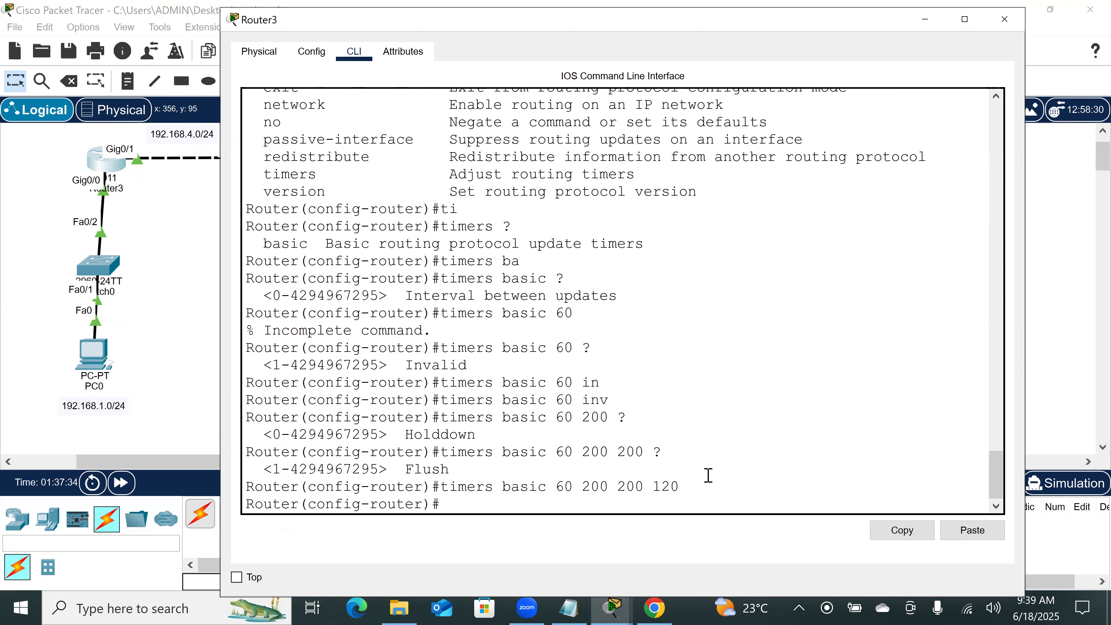
{"action": "key", "text": "Return"}
{"action": "key", "text": "Return"}
{"action": "key", "text": "Return"}
{"action": "key", "text": "Return"}
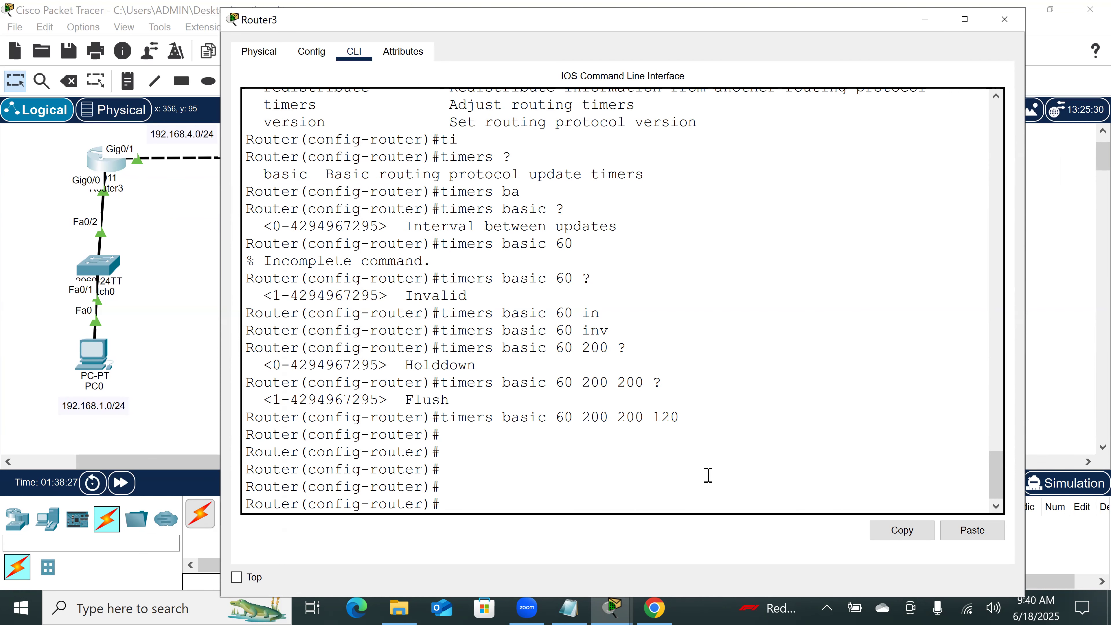
Step: Set Router3's RIP timers to 120 update, 180 invalid, 180 holddown and 200 flush with timers basic
{"action": "type", "text": "tim"}
{"action": "key", "text": "Tab"}
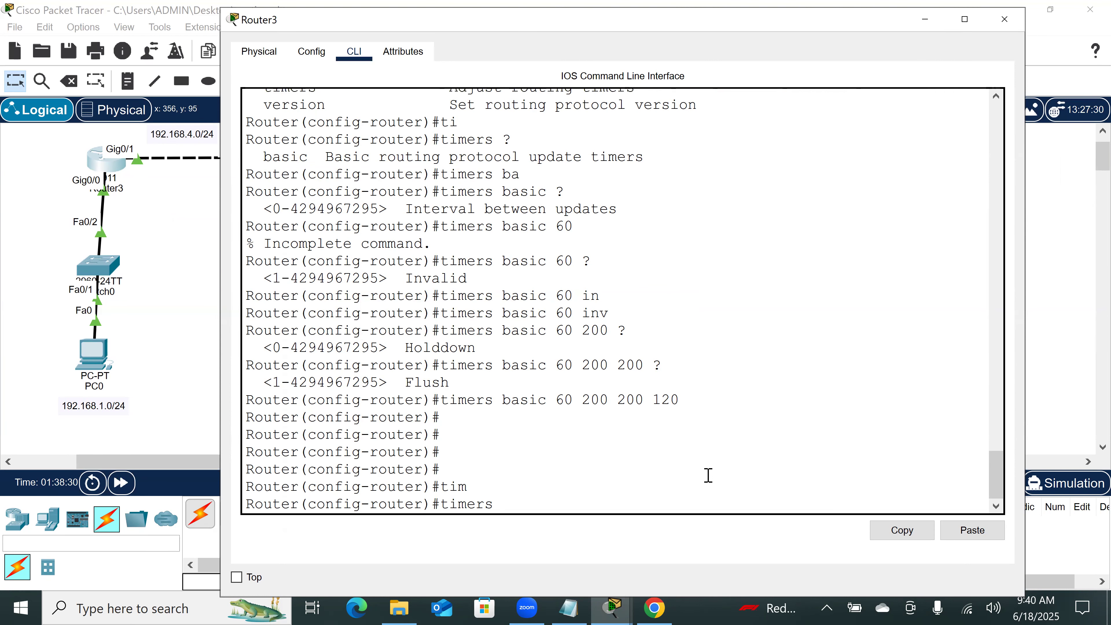
{"action": "type", "text": "bas"}
{"action": "key", "text": "Tab"}
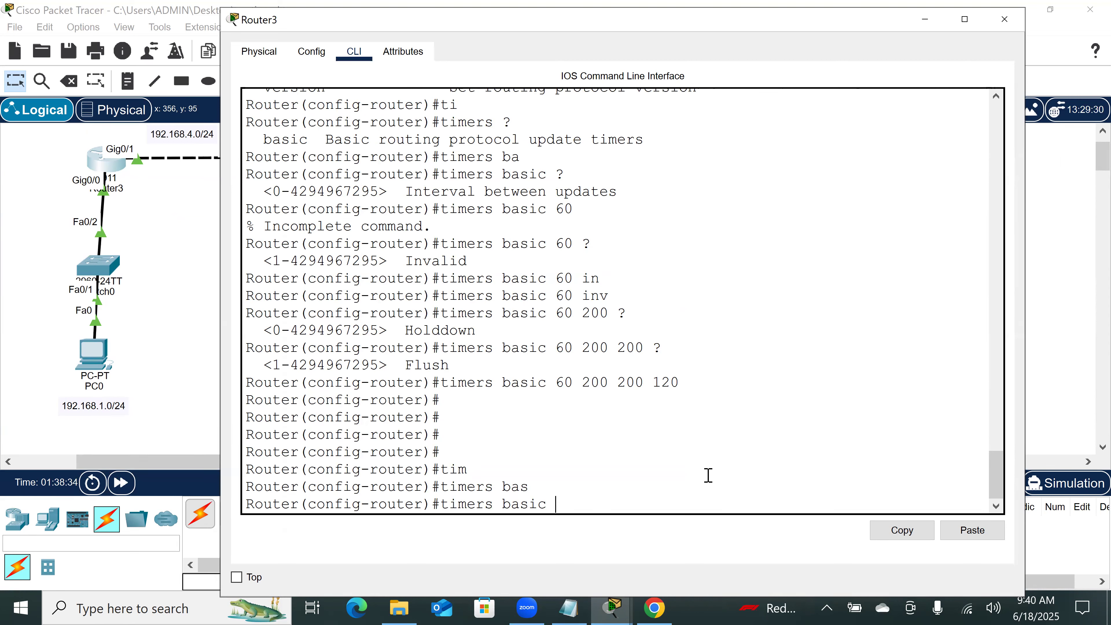
{"action": "type", "text": "120"}
{"action": "key", "text": "BackSpace"}
{"action": "key", "text": "BackSpace"}
{"action": "type", "text": "20 180 180 "}
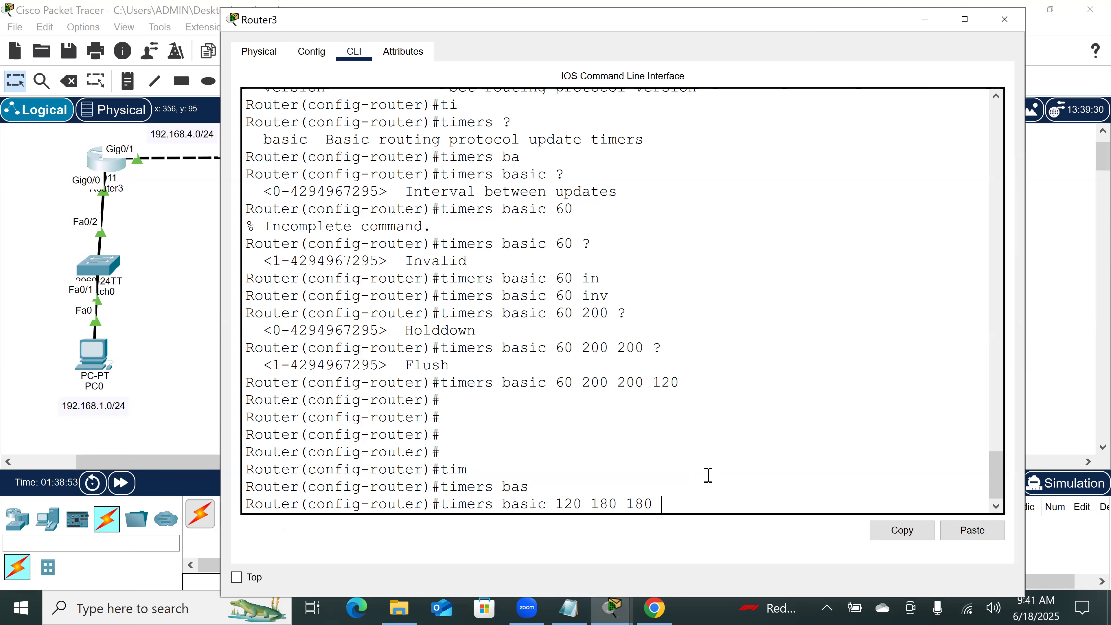
{"action": "type", "text": "200"}
{"action": "key", "text": "Return"}
{"action": "key", "text": "Return"}
{"action": "key", "text": "Return"}
{"action": "key", "text": "Return"}
{"action": "key", "text": "Return"}
{"action": "key", "text": "Return"}
{"action": "key", "text": "Return"}
Step: Return Router3 from RIP configuration to privileged EXEC mode with end
{"action": "type", "text": "end"}
{"action": "key", "text": "Return"}
{"action": "key", "text": "Return"}
{"action": "key", "text": "Return"}
{"action": "key", "text": "Return"}
Step: Display Router3's routing protocol settings with show ip protocols and bring the RIP timer lines into view
{"action": "type", "text": "sh"}
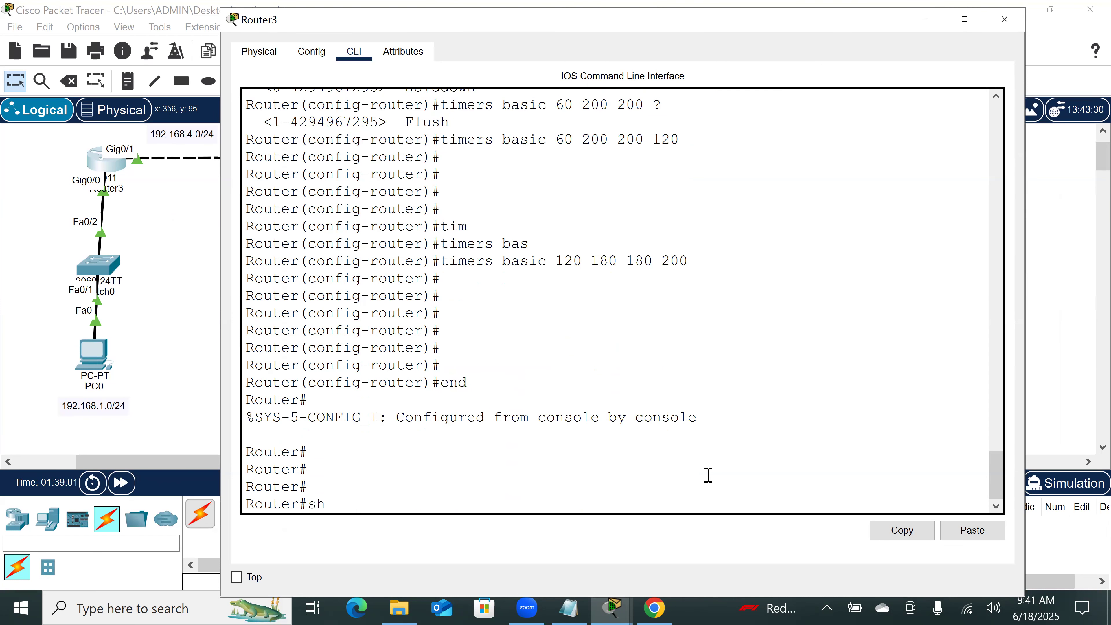
{"action": "key", "text": "Tab"}
{"action": "type", "text": "ip pro"}
{"action": "key", "text": "Tab"}
{"action": "key", "text": "Return"}
{"action": "key", "text": "Return"}
{"action": "key", "text": "Return"}
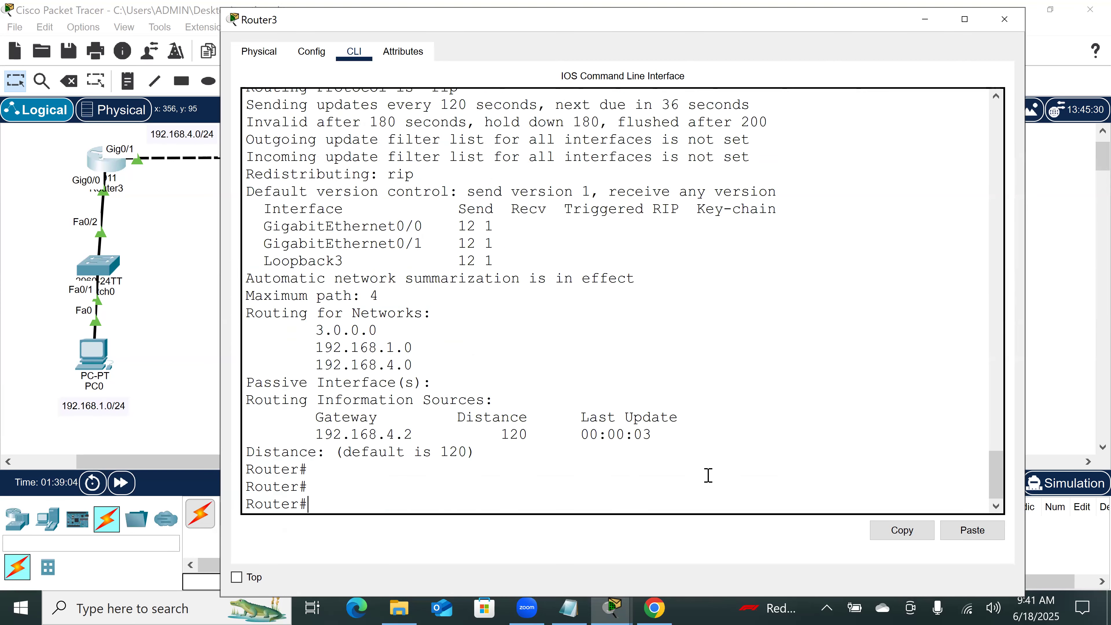
{"action": "key", "text": "Return"}
{"action": "key", "text": "Return"}
{"action": "key", "text": "Return"}
{"action": "scroll", "coordinate": [711, 185], "scroll_direction": "up", "scroll_amount": 5}
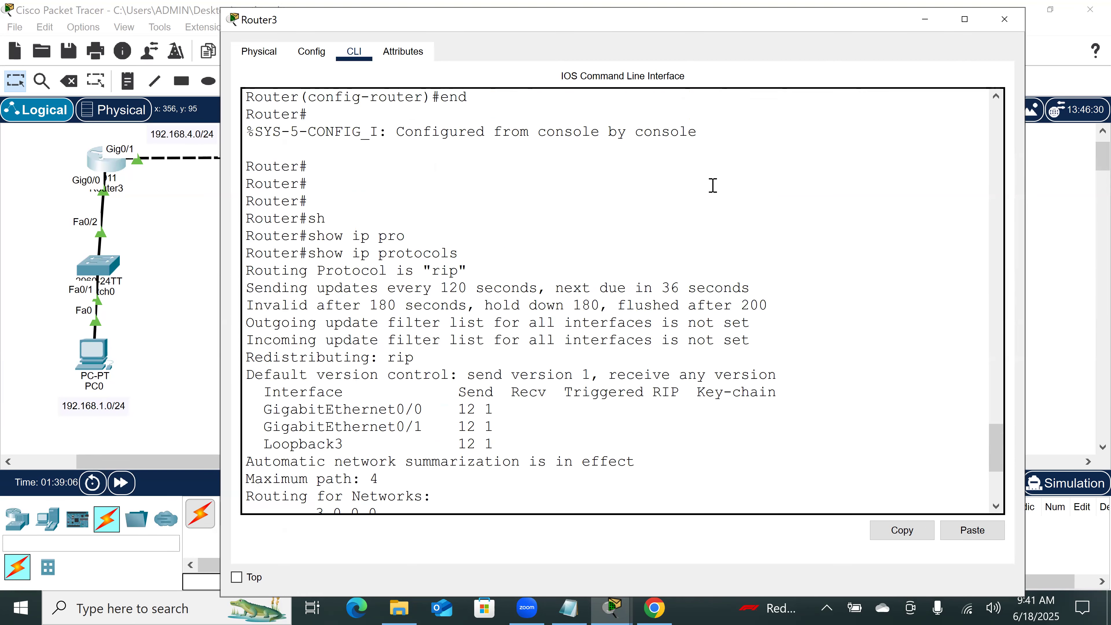
Step: Highlight the RIP timer lines in the show ip protocols output, including the individual invalid, hold down and flush values
{"action": "left_click_drag", "start_coordinate": [247, 283], "coordinate": [811, 299]}
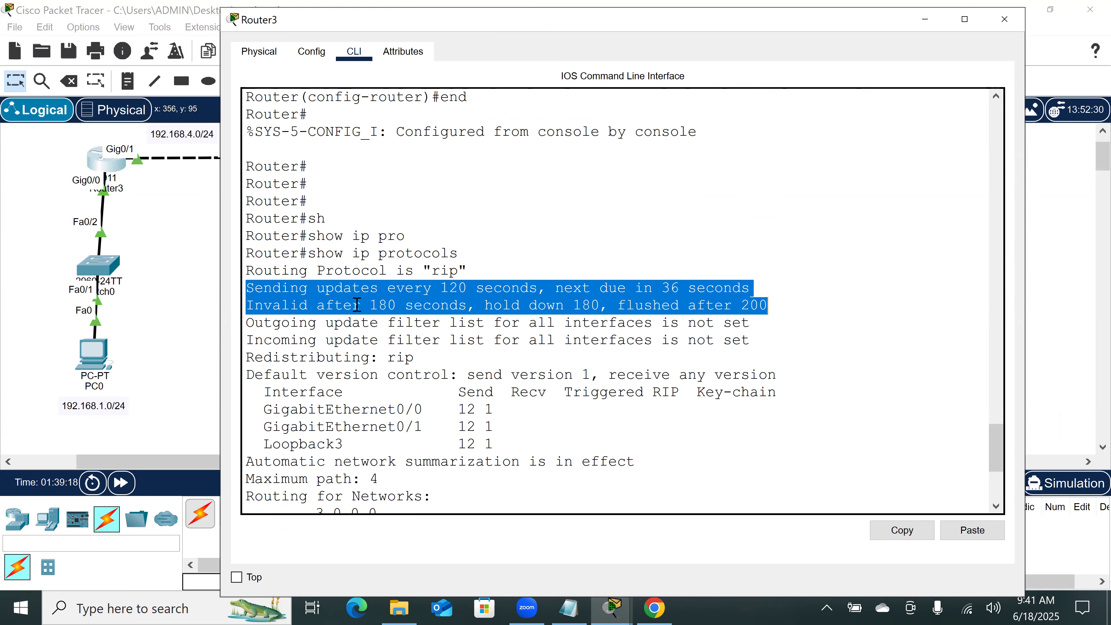
{"action": "double_click", "coordinate": [382, 305]}
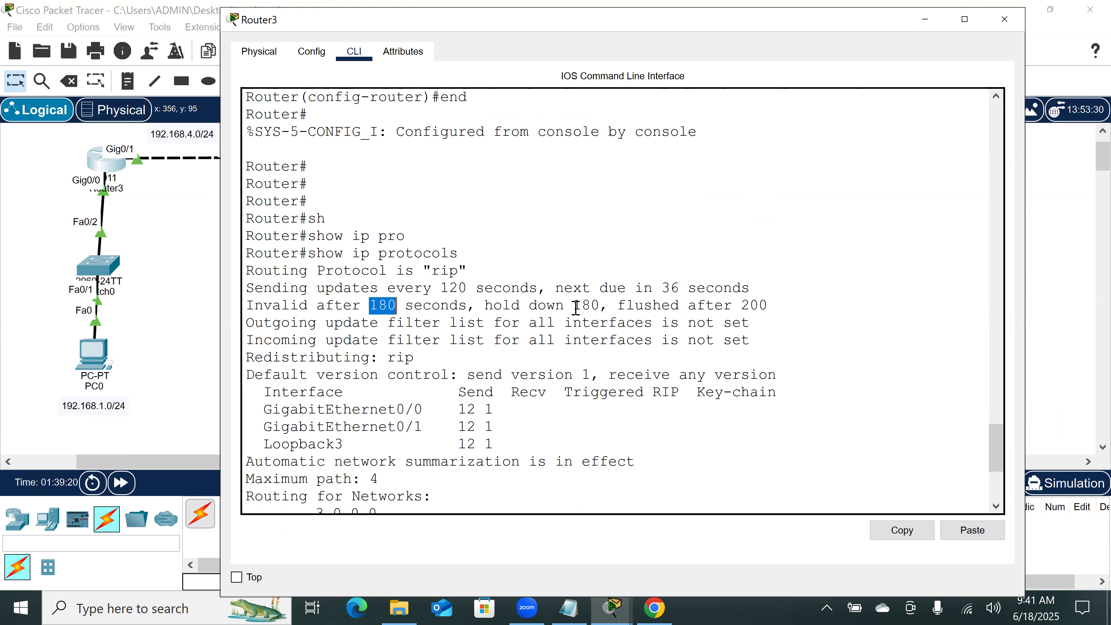
{"action": "double_click", "coordinate": [587, 306]}
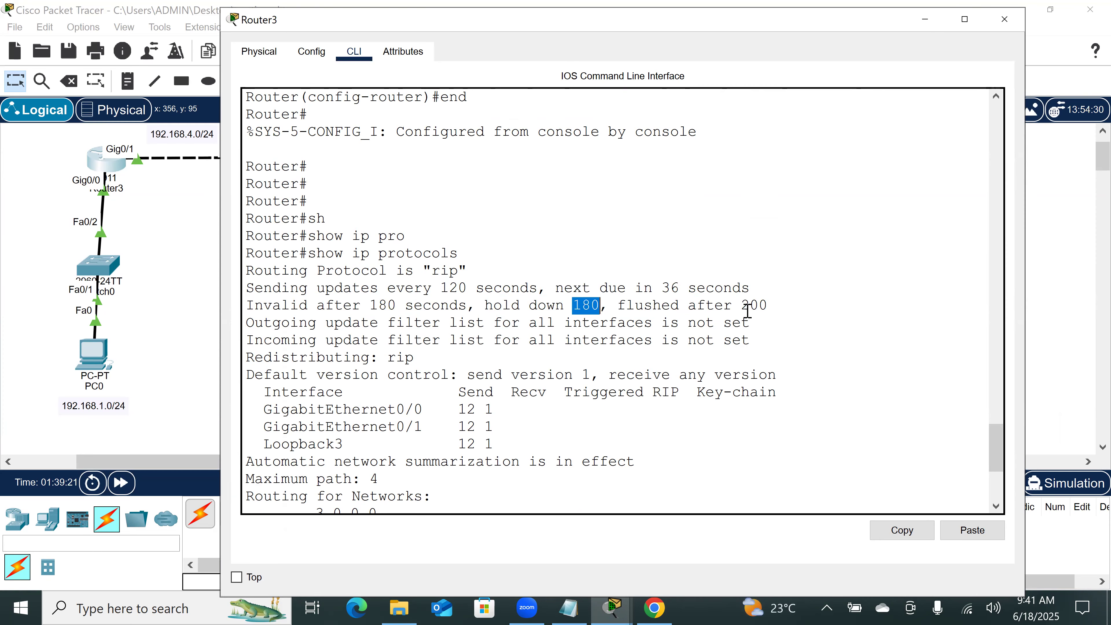
{"action": "double_click", "coordinate": [770, 309]}
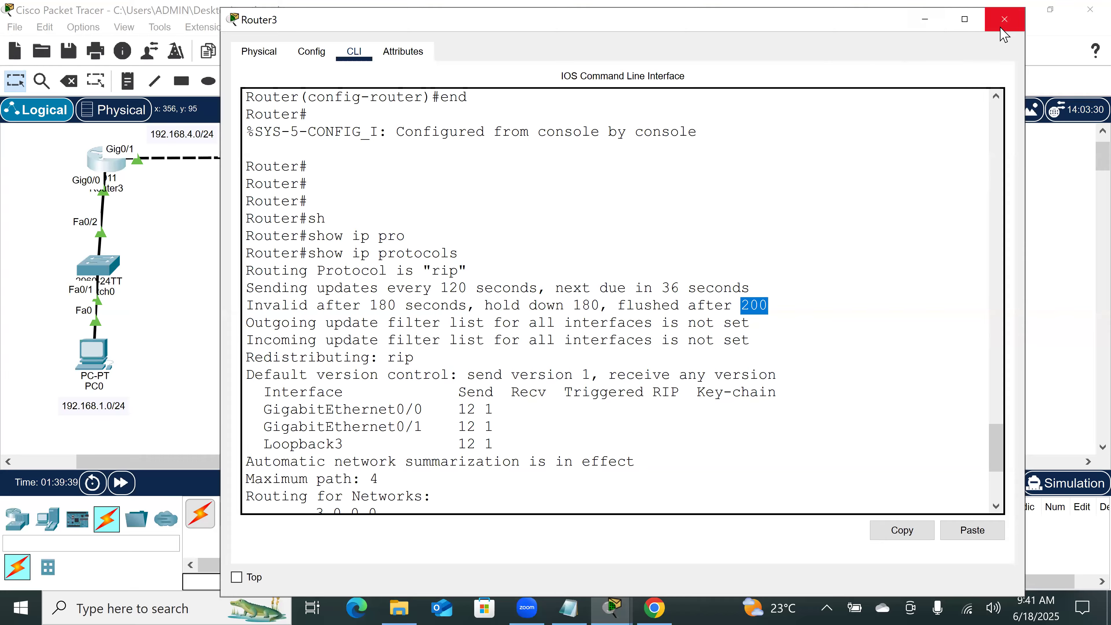
Step: Review the earlier timers basic commands in Router3's CLI history, and close the Router3 and Router4 windows
{"action": "scroll", "coordinate": [625, 423], "scroll_direction": "up", "scroll_amount": 8}
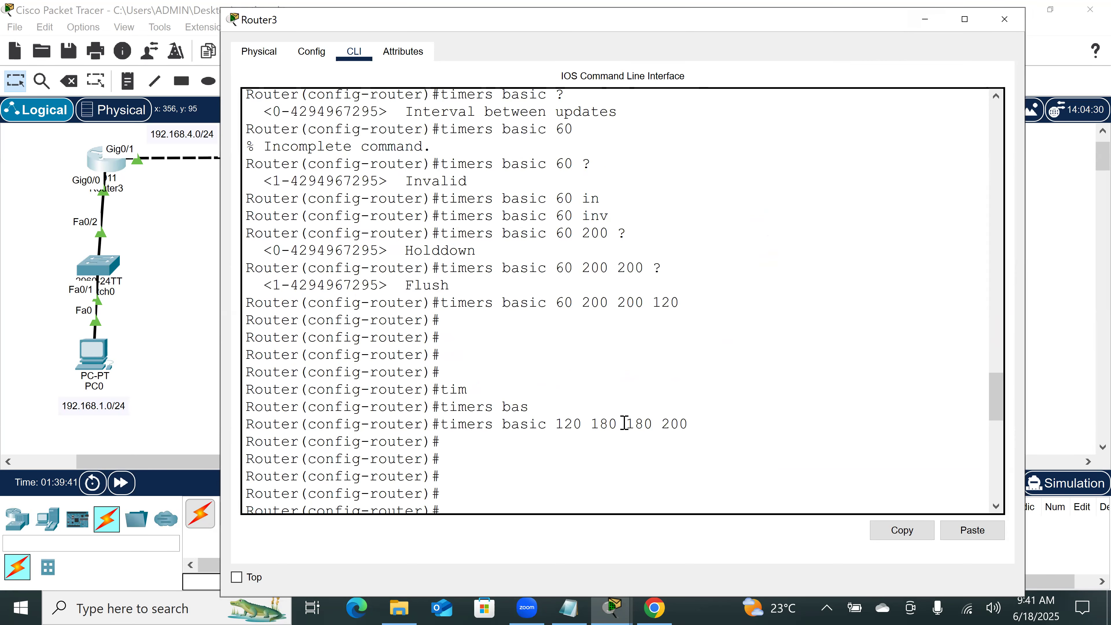
{"action": "scroll", "coordinate": [624, 422], "scroll_direction": "up", "scroll_amount": 5}
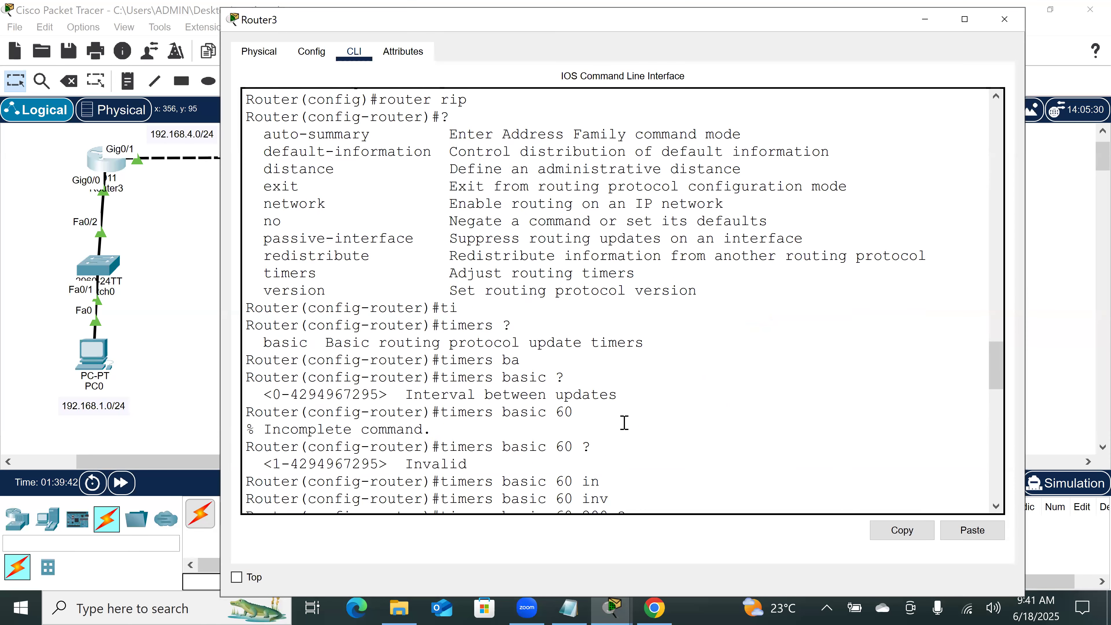
{"action": "scroll", "coordinate": [625, 422], "scroll_direction": "up", "scroll_amount": 3}
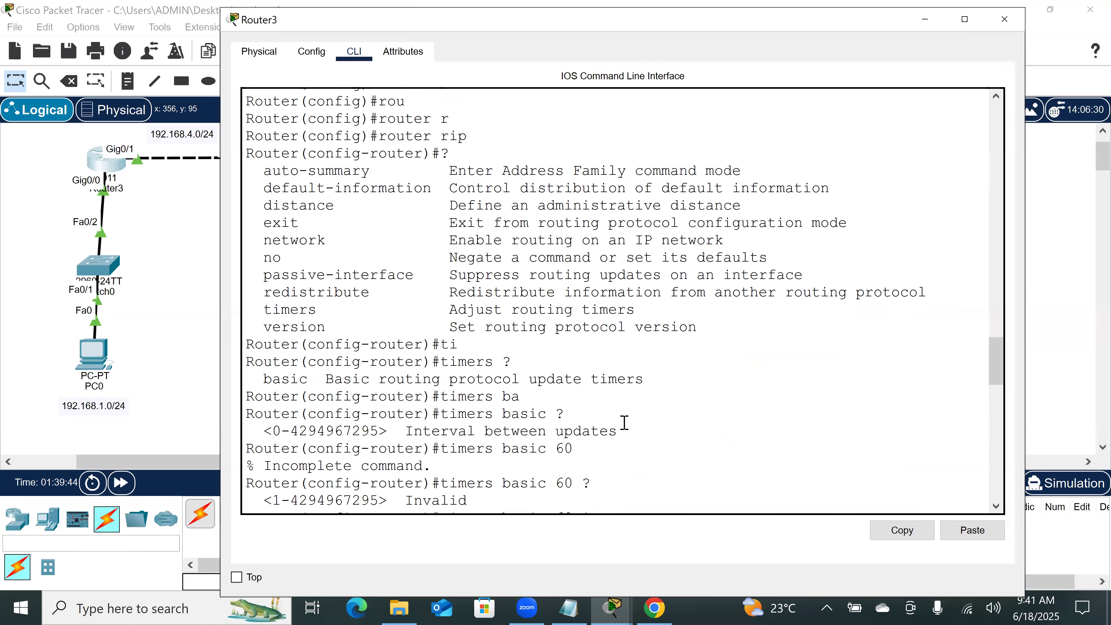
{"action": "scroll", "coordinate": [625, 422], "scroll_direction": "up", "scroll_amount": 3}
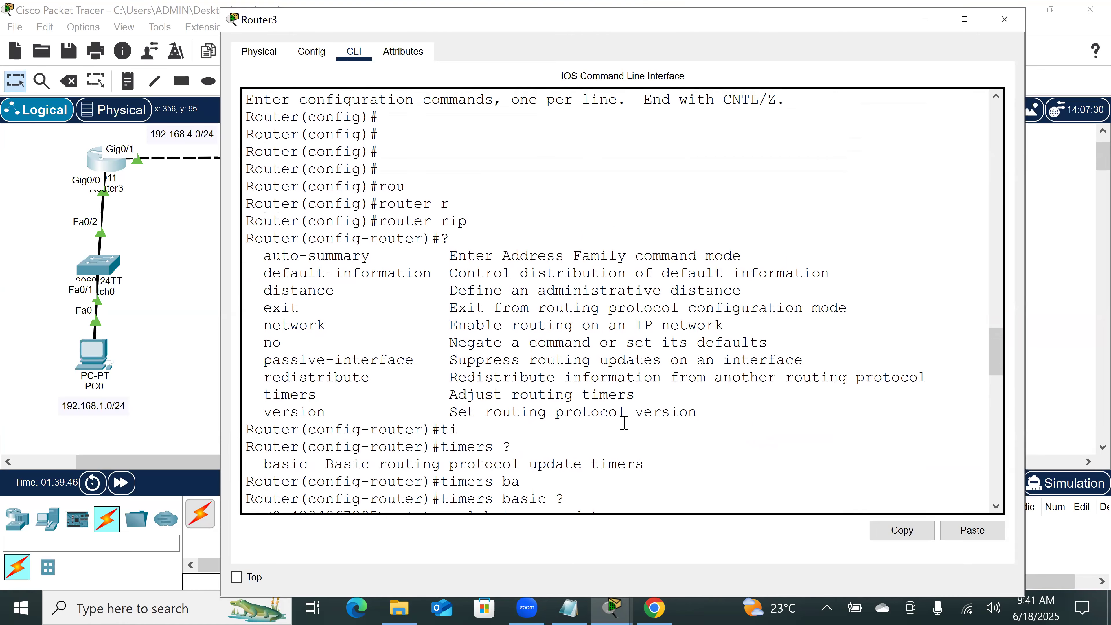
{"action": "scroll", "coordinate": [625, 423], "scroll_direction": "up", "scroll_amount": 2}
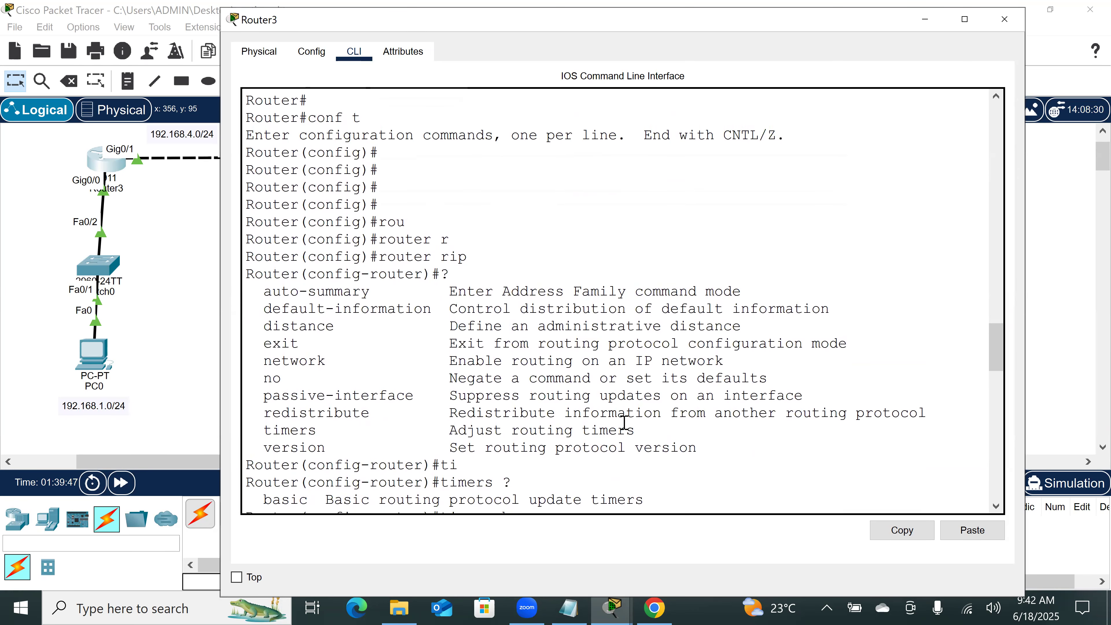
{"action": "left_click", "coordinate": [1005, 20]}
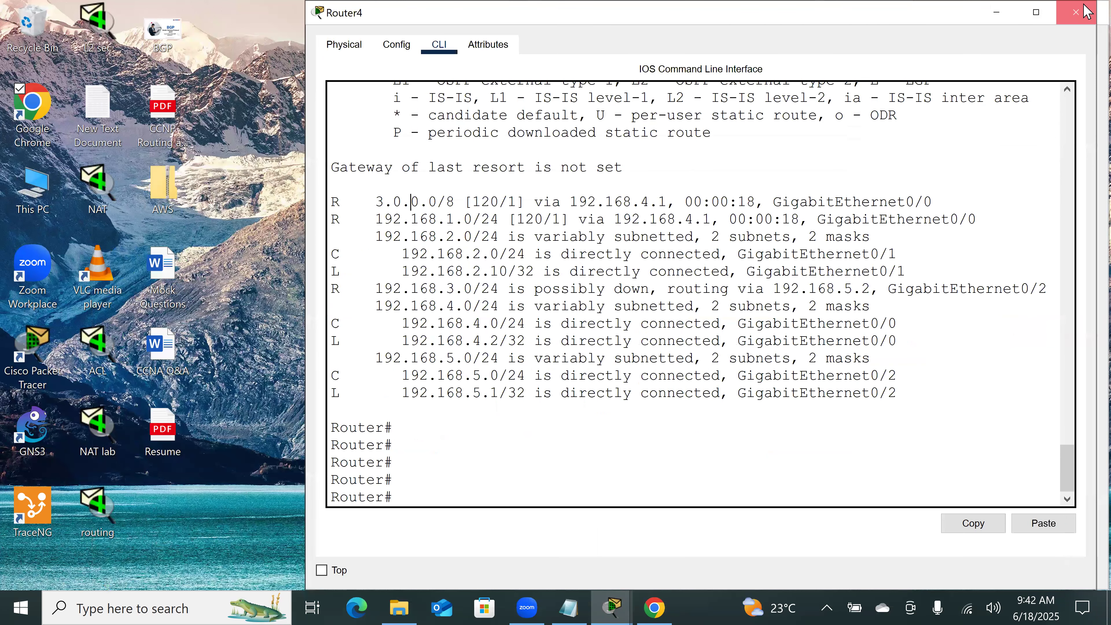
{"action": "left_click", "coordinate": [1088, 11]}
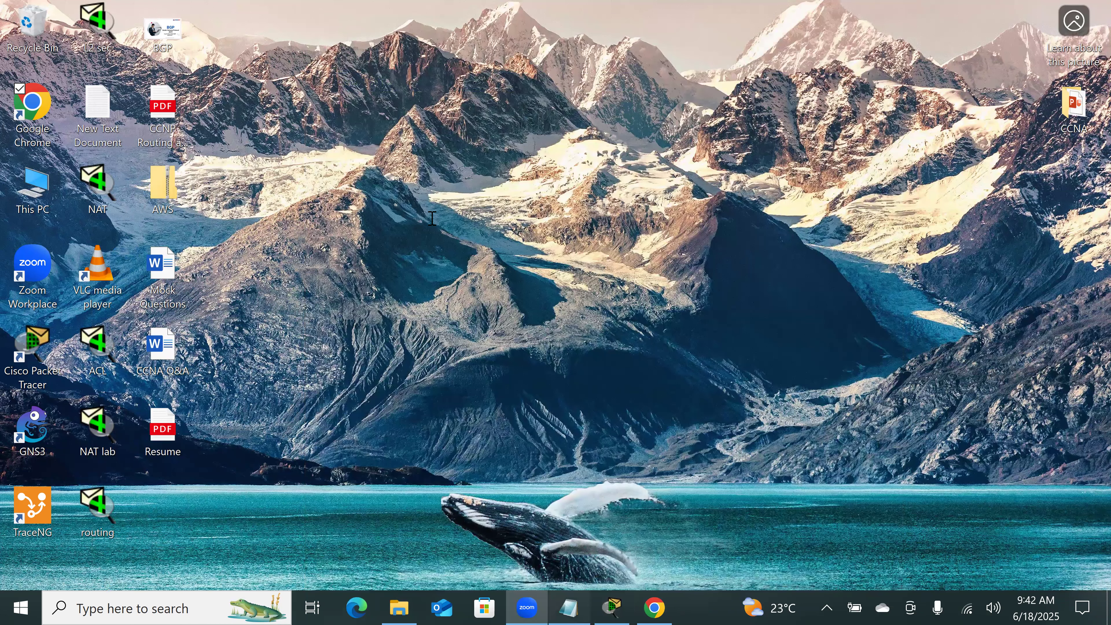
Step: Switch to the Routing notes in Notepad and find the Link-State Protocols and Distance-Vector Protocols sections
{"action": "key", "text": "alt+Tab"}
{"action": "scroll", "coordinate": [432, 218], "scroll_direction": "up", "scroll_amount": 6}
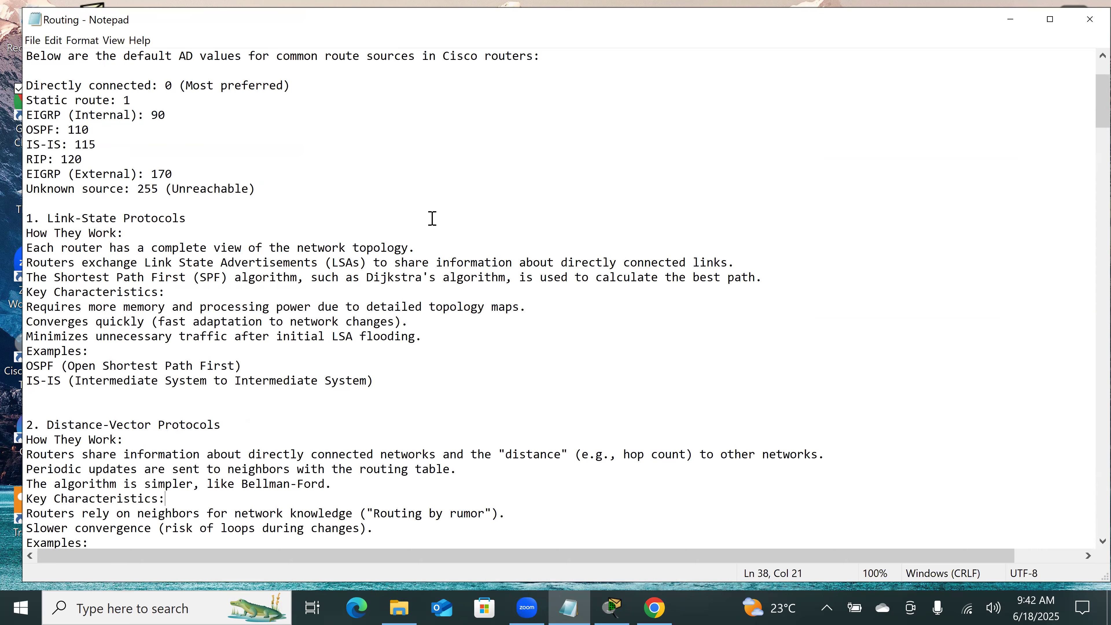
{"action": "scroll", "coordinate": [340, 340], "scroll_direction": "down", "scroll_amount": 2}
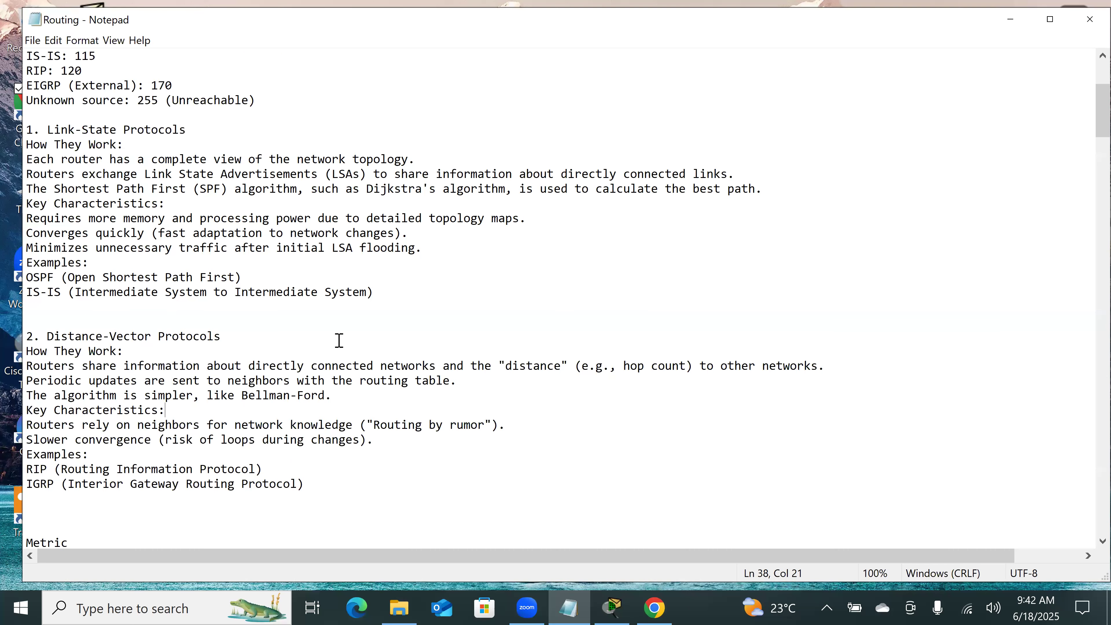
{"action": "scroll", "coordinate": [340, 341], "scroll_direction": "down", "scroll_amount": 2}
{"action": "scroll", "coordinate": [339, 341], "scroll_direction": "up", "scroll_amount": 1}
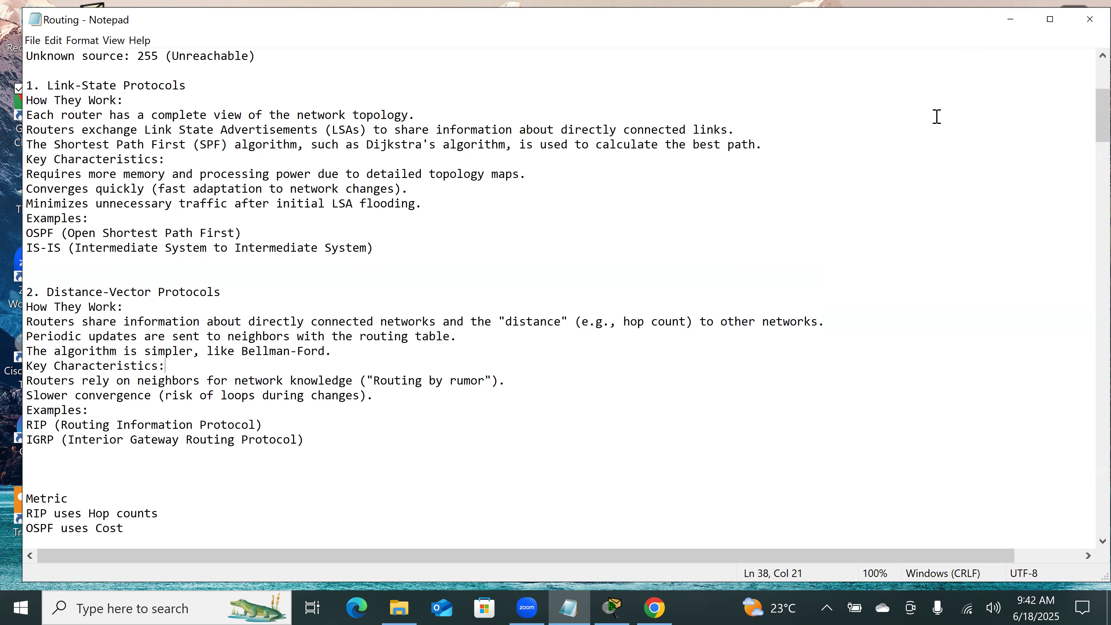
Step: Handwrite CCNA with the screen pen in the blank area beside the notes, and RIP with an X below it
{"action": "left_click", "coordinate": [1085, 8]}
{"action": "mouse_move", "coordinate": [891, 82]}
{"action": "left_mouse_down"}
{"action": "mouse_move", "coordinate": [884, 103]}
{"action": "mouse_move", "coordinate": [909, 80]}
{"action": "mouse_move", "coordinate": [920, 96]}
{"action": "mouse_move", "coordinate": [934, 73]}
{"action": "mouse_move", "coordinate": [939, 90]}
{"action": "left_mouse_up"}
{"action": "mouse_move", "coordinate": [951, 63]}
{"action": "left_mouse_down"}
{"action": "mouse_move", "coordinate": [957, 86]}
{"action": "mouse_move", "coordinate": [957, 76]}
{"action": "left_mouse_up"}
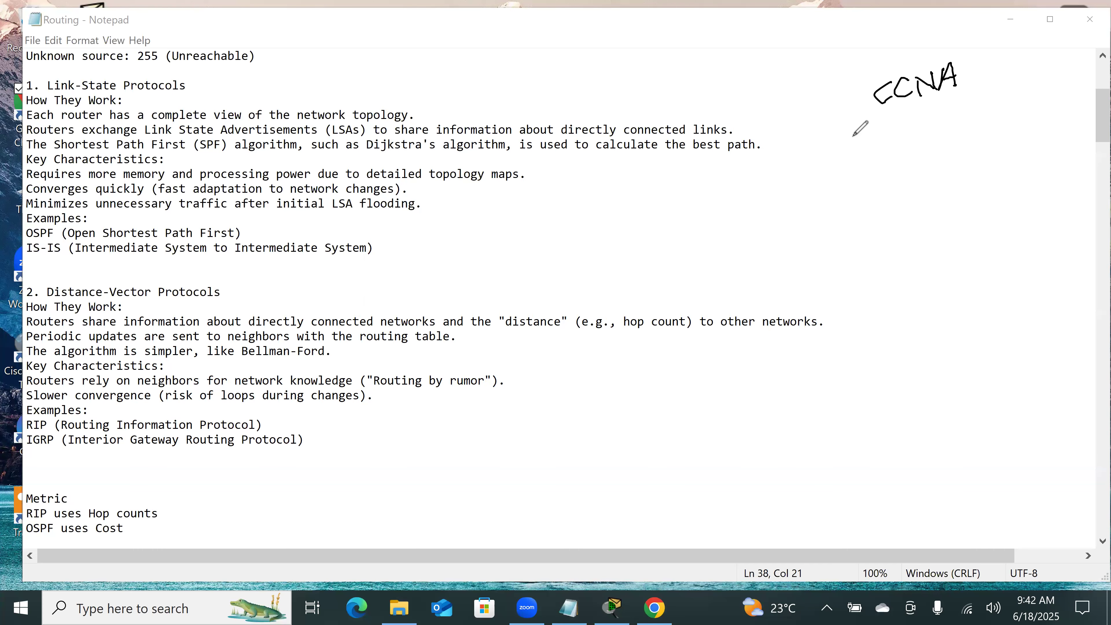
{"action": "left_click_drag", "start_coordinate": [879, 141], "coordinate": [879, 146]}
{"action": "mouse_move", "coordinate": [893, 139]}
{"action": "left_mouse_down"}
{"action": "mouse_move", "coordinate": [890, 160]}
{"action": "mouse_move", "coordinate": [930, 131]}
{"action": "left_mouse_up"}
{"action": "left_click_drag", "start_coordinate": [921, 136], "coordinate": [925, 147]}
{"action": "mouse_move", "coordinate": [934, 129]}
{"action": "left_mouse_down"}
{"action": "mouse_move", "coordinate": [936, 148]}
{"action": "mouse_move", "coordinate": [941, 134]}
{"action": "mouse_move", "coordinate": [1005, 124]}
{"action": "mouse_move", "coordinate": [987, 135]}
{"action": "left_mouse_up"}
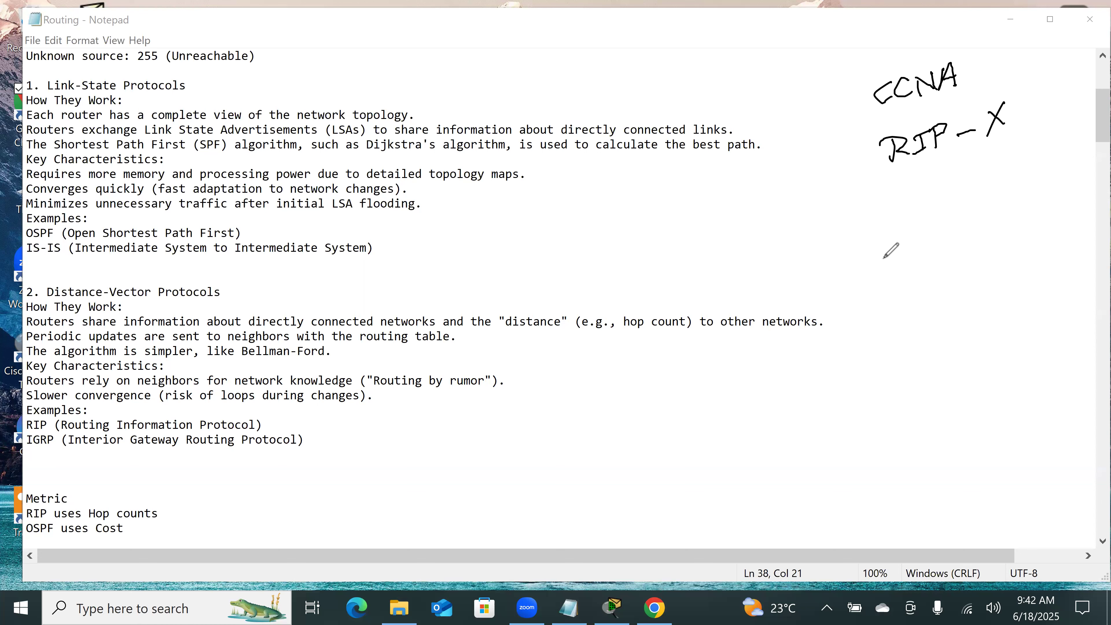
Step: Handwrite OSPF and EIGRP below the RIP annotation and underline both protocol names
{"action": "left_click_drag", "start_coordinate": [882, 254], "coordinate": [925, 266]}
{"action": "left_click_drag", "start_coordinate": [926, 247], "coordinate": [942, 258]}
{"action": "left_click_drag", "start_coordinate": [940, 240], "coordinate": [959, 231]}
{"action": "left_click_drag", "start_coordinate": [942, 248], "coordinate": [954, 241]}
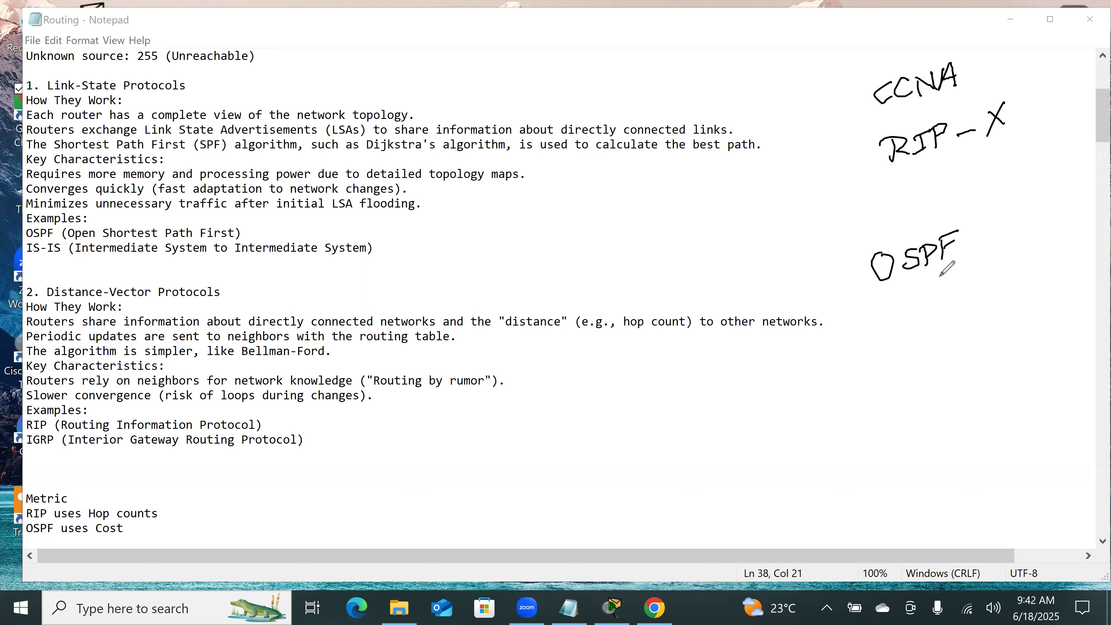
{"action": "mouse_move", "coordinate": [879, 357]}
{"action": "left_mouse_down"}
{"action": "mouse_move", "coordinate": [880, 377]}
{"action": "mouse_move", "coordinate": [892, 349]}
{"action": "mouse_move", "coordinate": [892, 359]}
{"action": "left_mouse_up"}
{"action": "left_click_drag", "start_coordinate": [881, 376], "coordinate": [916, 343]}
{"action": "left_click_drag", "start_coordinate": [907, 349], "coordinate": [916, 357]}
{"action": "mouse_move", "coordinate": [923, 348]}
{"action": "left_mouse_down"}
{"action": "mouse_move", "coordinate": [940, 360]}
{"action": "mouse_move", "coordinate": [975, 328]}
{"action": "mouse_move", "coordinate": [972, 341]}
{"action": "left_mouse_up"}
{"action": "left_click_drag", "start_coordinate": [843, 409], "coordinate": [1025, 345]}
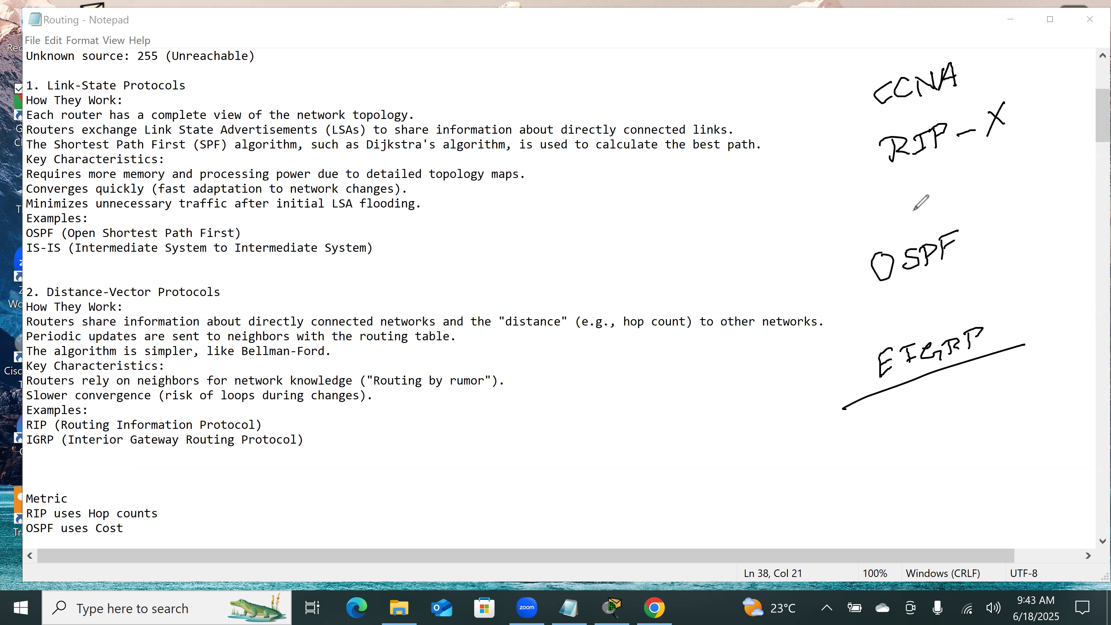
{"action": "left_click_drag", "start_coordinate": [860, 310], "coordinate": [993, 274]}
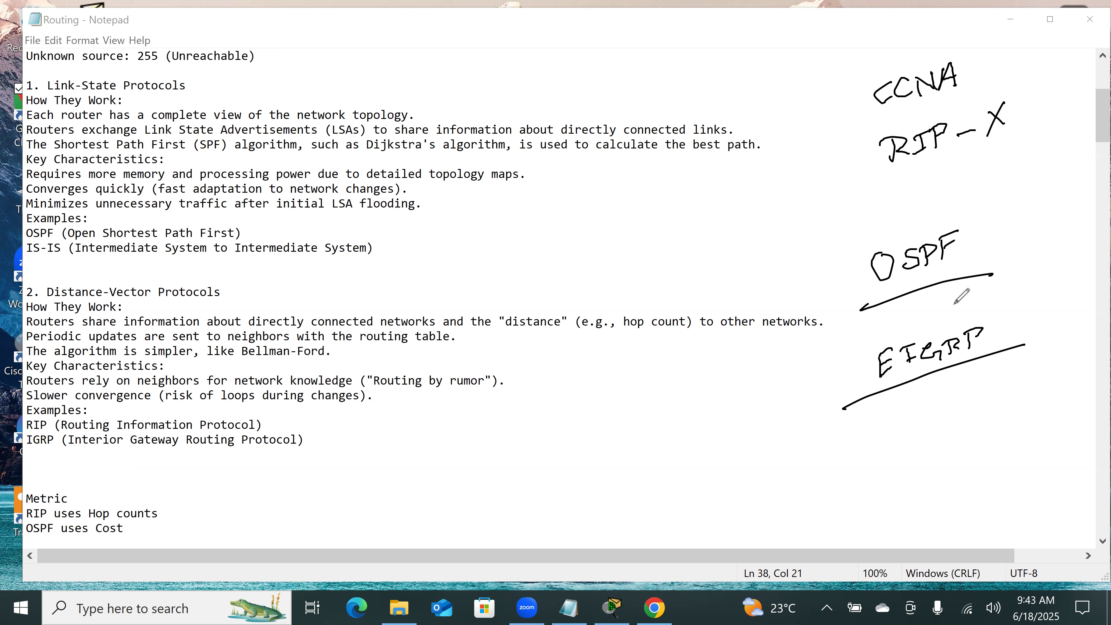
{"action": "left_click_drag", "start_coordinate": [878, 380], "coordinate": [1002, 351]}
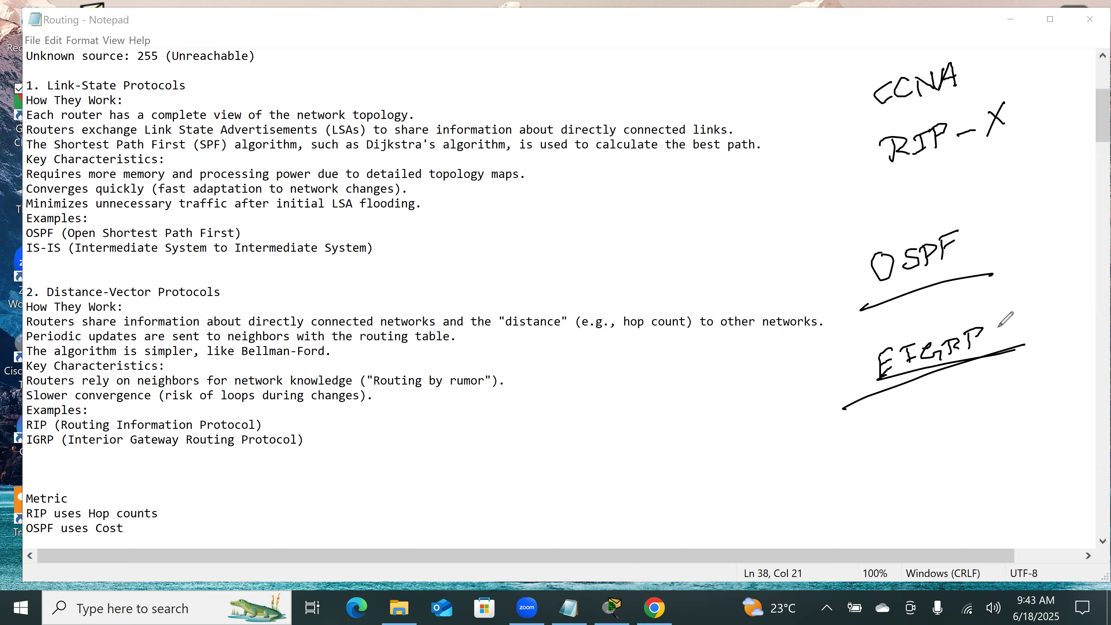
Step: Handwrite BGP below EIGRP with an underline and an X, and erase all the handwriting from the screen
{"action": "mouse_move", "coordinate": [915, 433]}
{"action": "left_mouse_down"}
{"action": "mouse_move", "coordinate": [917, 451]}
{"action": "mouse_move", "coordinate": [957, 441]}
{"action": "left_mouse_up"}
{"action": "mouse_move", "coordinate": [951, 425]}
{"action": "left_mouse_down"}
{"action": "mouse_move", "coordinate": [968, 427]}
{"action": "mouse_move", "coordinate": [959, 431]}
{"action": "left_mouse_up"}
{"action": "mouse_move", "coordinate": [897, 479]}
{"action": "left_mouse_down"}
{"action": "mouse_move", "coordinate": [1015, 442]}
{"action": "mouse_move", "coordinate": [994, 420]}
{"action": "mouse_move", "coordinate": [1030, 429]}
{"action": "left_mouse_up"}
{"action": "left_click_drag", "start_coordinate": [1028, 413], "coordinate": [1000, 438]}
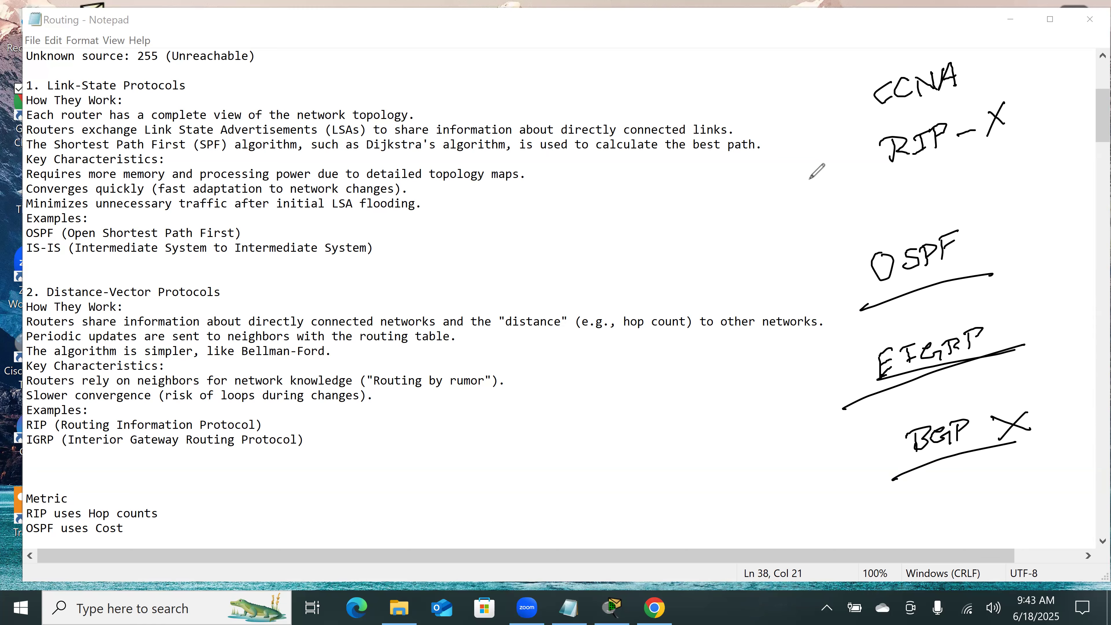
{"action": "key", "text": "e"}
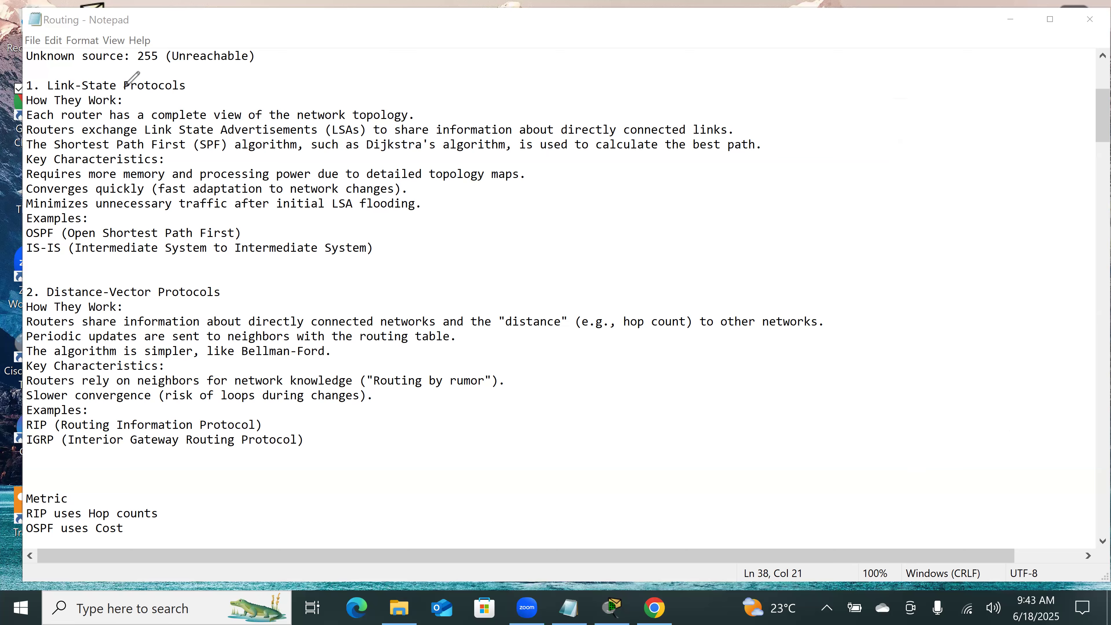
Step: Underline the Link-State lines on each router's complete view of the network topology and on exchanging Link State Advertisements
{"action": "left_click_drag", "start_coordinate": [49, 122], "coordinate": [400, 117]}
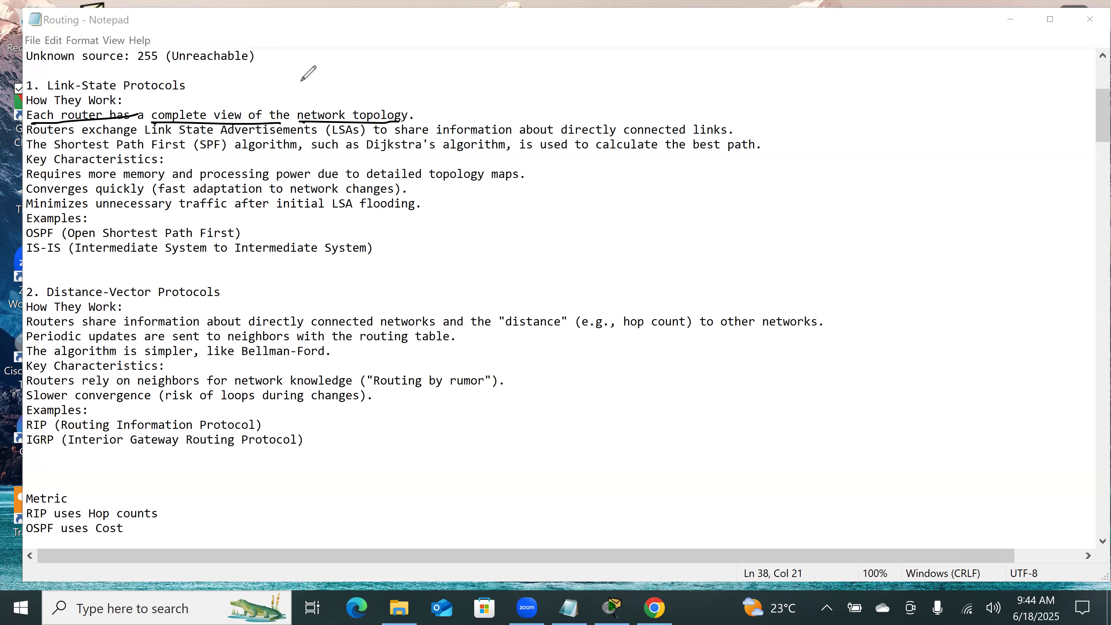
{"action": "left_click_drag", "start_coordinate": [153, 137], "coordinate": [306, 138]}
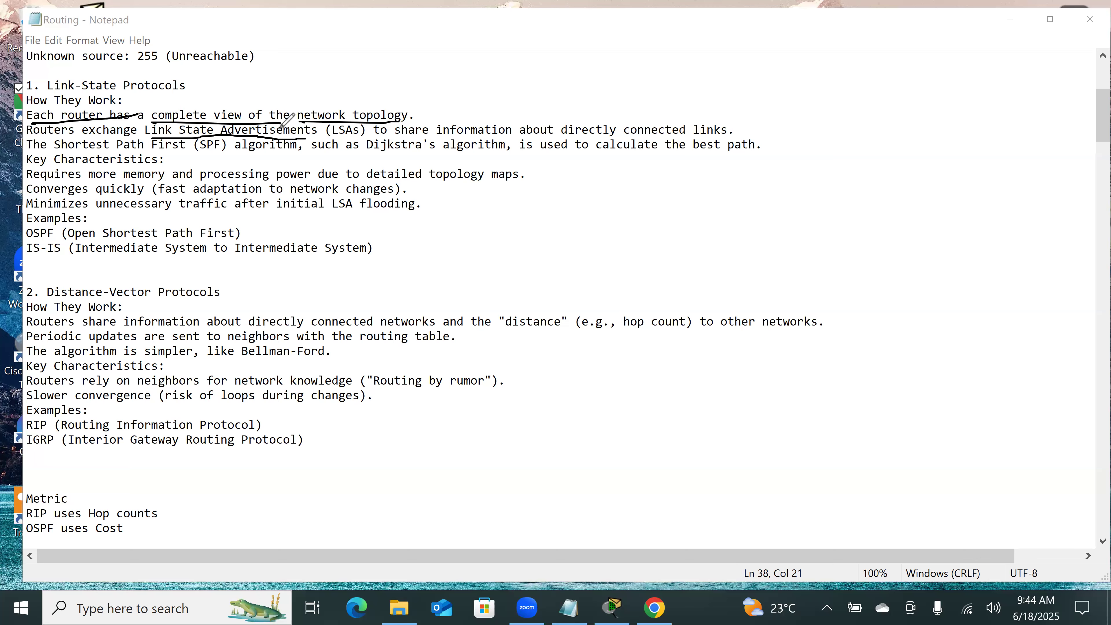
{"action": "left_click_drag", "start_coordinate": [42, 134], "coordinate": [147, 131]}
{"action": "left_click_drag", "start_coordinate": [396, 139], "coordinate": [686, 131]}
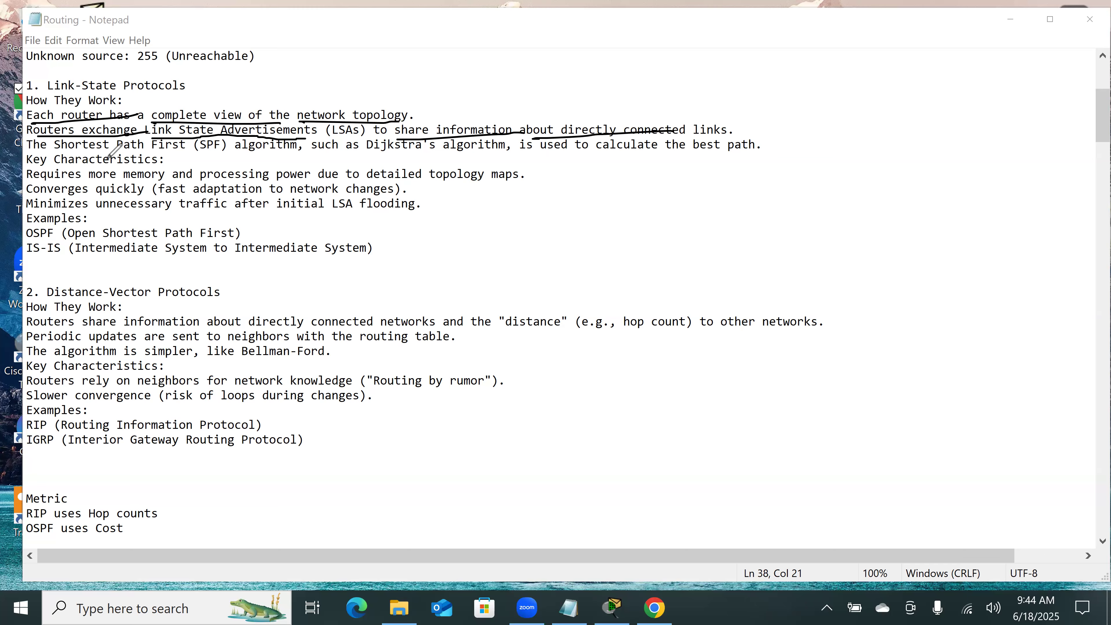
Step: Underline "Shortest Path First", "Dijkstra's algorithm" and "the best path" in the SPF line of the Link-State section
{"action": "left_click_drag", "start_coordinate": [57, 152], "coordinate": [163, 151]}
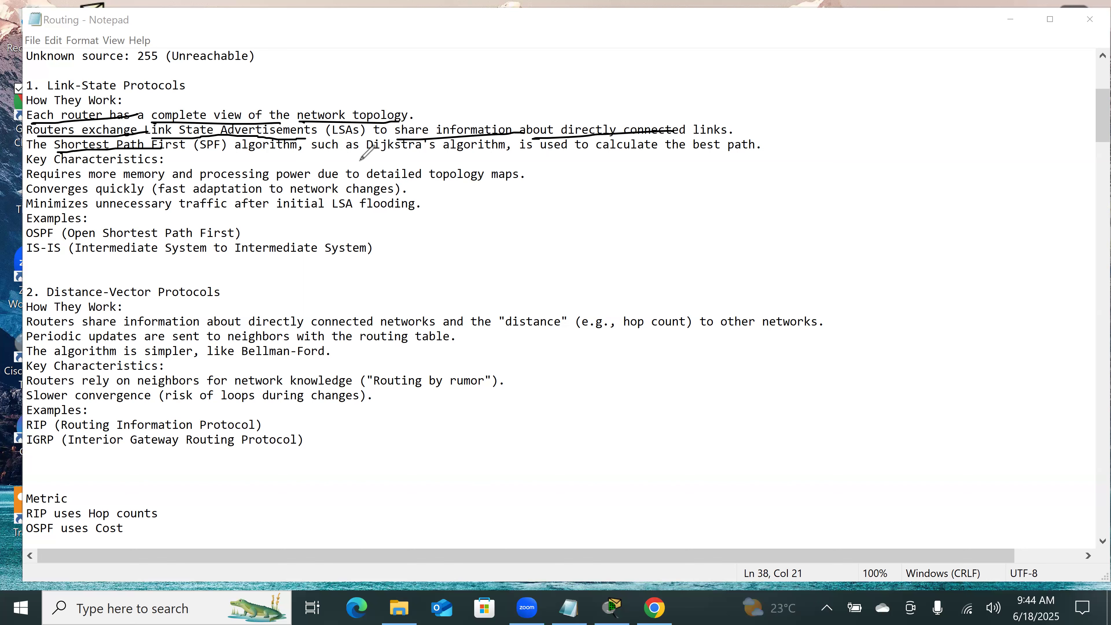
{"action": "left_click_drag", "start_coordinate": [366, 159], "coordinate": [513, 148]}
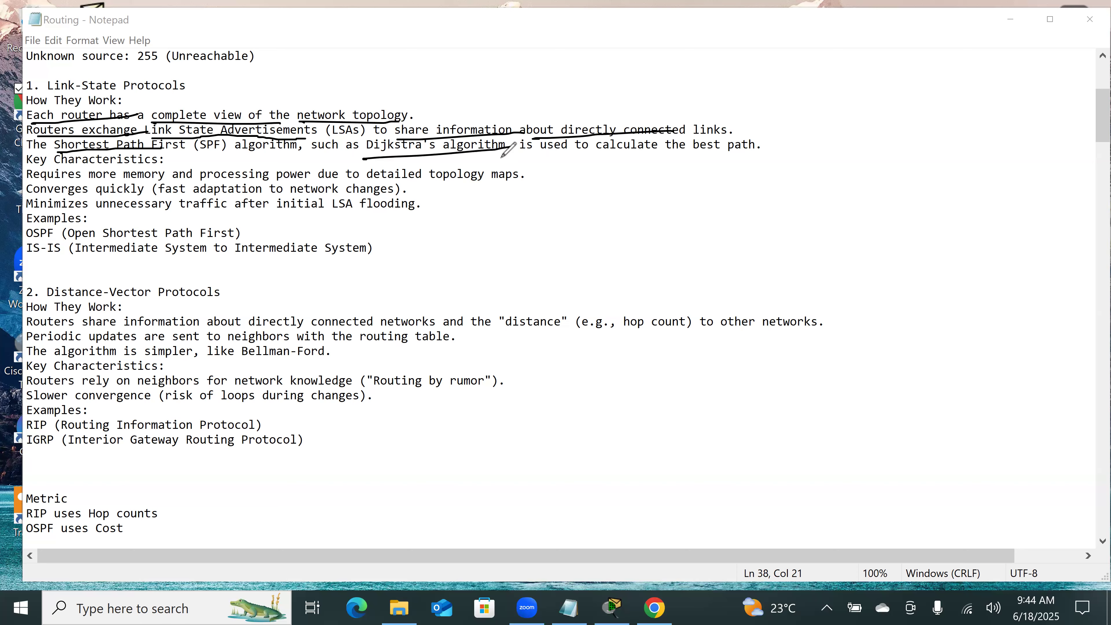
{"action": "mouse_move", "coordinate": [656, 157]}
{"action": "left_mouse_down"}
{"action": "mouse_move", "coordinate": [755, 155]}
{"action": "mouse_move", "coordinate": [700, 156]}
{"action": "left_mouse_up"}
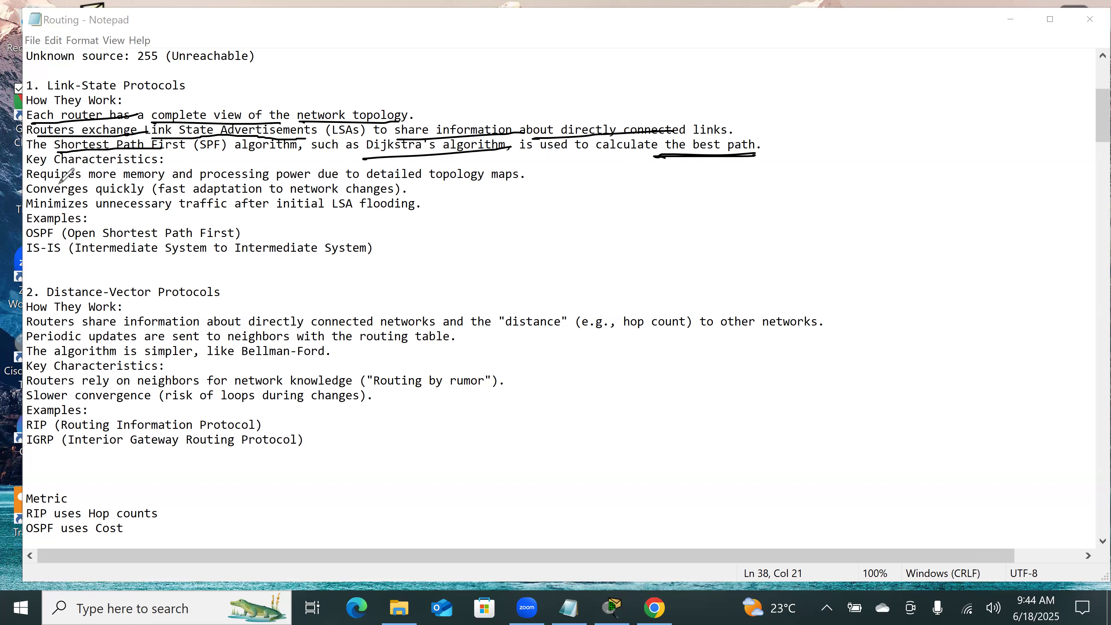
Step: Underline the three Link-State key characteristics: more memory and processing power, quick convergence, and minimal traffic after initial LSA flooding
{"action": "left_click_drag", "start_coordinate": [33, 183], "coordinate": [483, 177]}
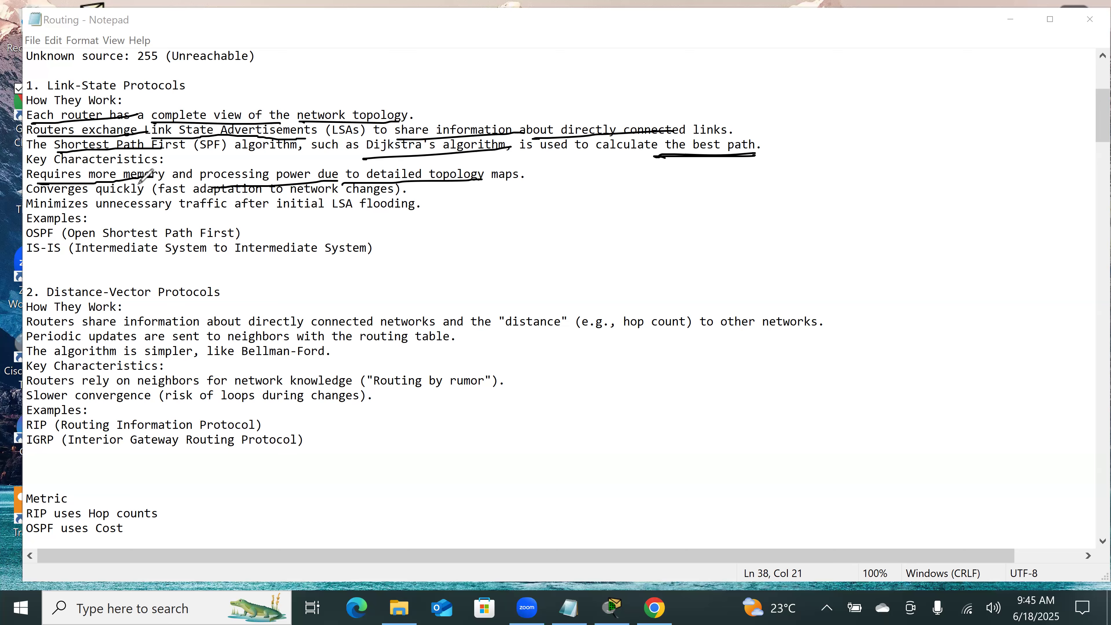
{"action": "left_click_drag", "start_coordinate": [88, 184], "coordinate": [336, 180]}
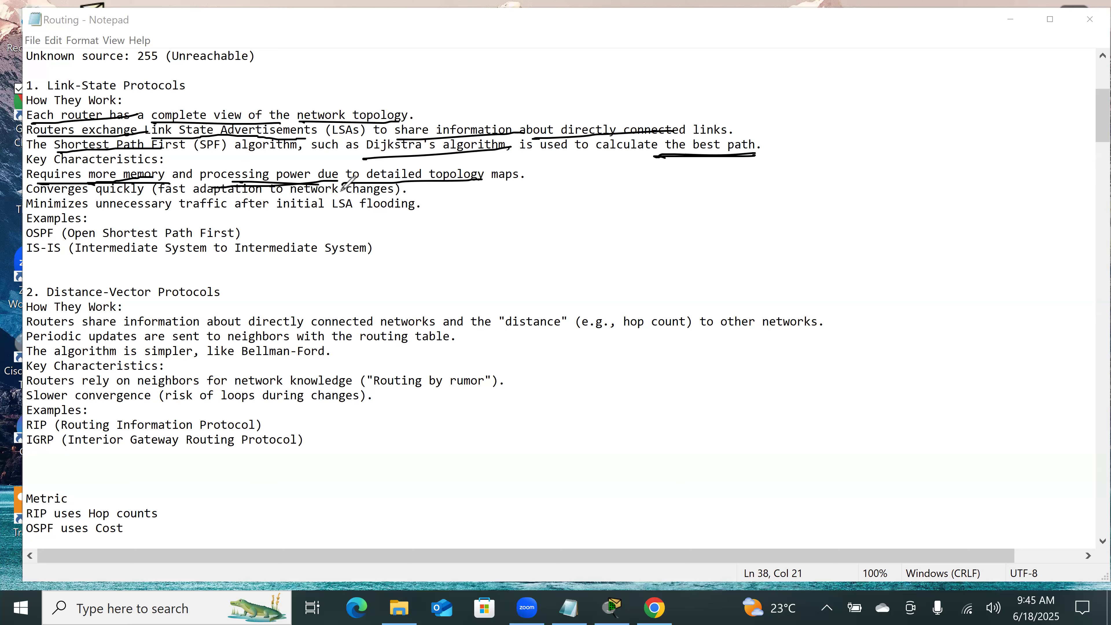
{"action": "left_click_drag", "start_coordinate": [33, 200], "coordinate": [390, 199]}
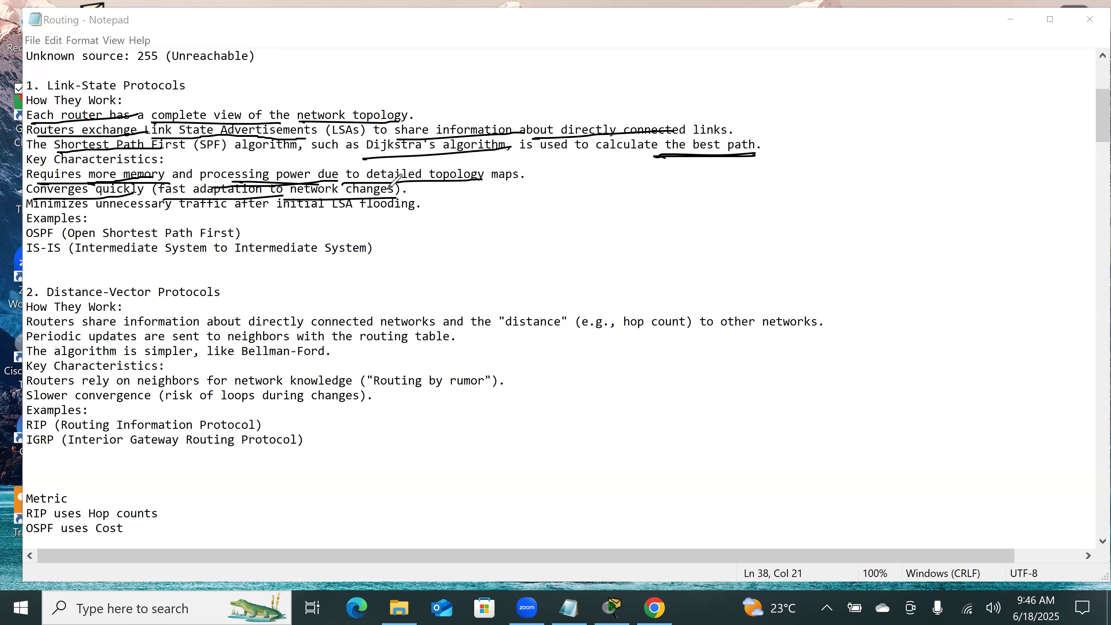
{"action": "left_click_drag", "start_coordinate": [28, 218], "coordinate": [90, 209]}
{"action": "mouse_move", "coordinate": [185, 211]}
{"action": "left_mouse_down"}
{"action": "mouse_move", "coordinate": [211, 202]}
{"action": "mouse_move", "coordinate": [352, 215]}
{"action": "left_mouse_up"}
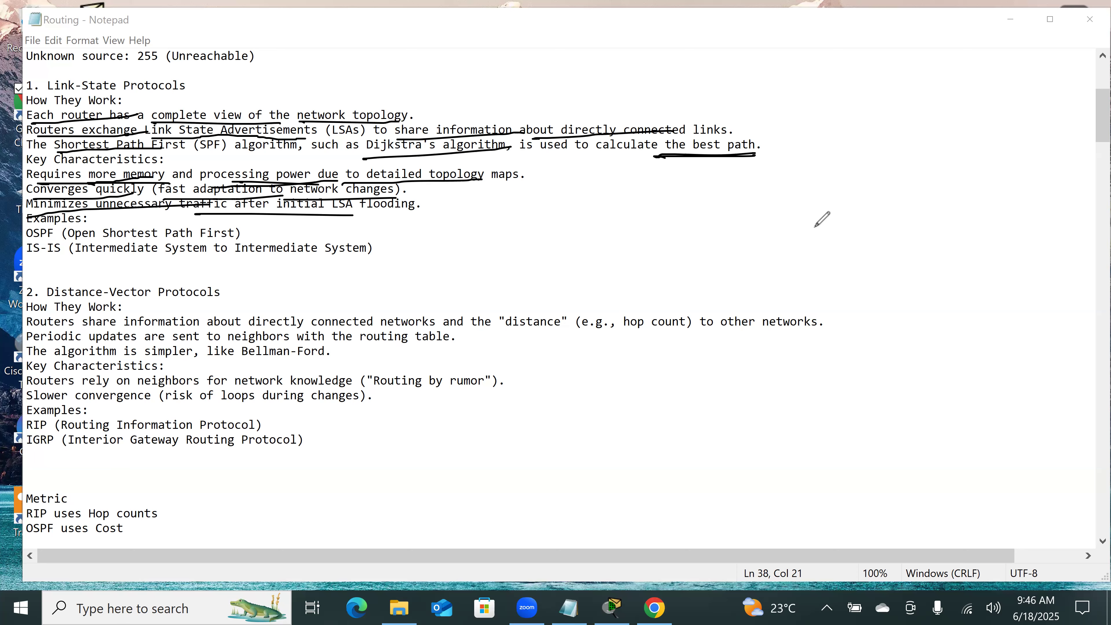
Step: Sketch a tree of three circled routers marked with plus signs, joined by links, with two branches leaving each lower router
{"action": "mouse_move", "coordinate": [894, 175]}
{"action": "left_mouse_down"}
{"action": "mouse_move", "coordinate": [909, 229]}
{"action": "mouse_move", "coordinate": [900, 174]}
{"action": "mouse_move", "coordinate": [905, 216]}
{"action": "mouse_move", "coordinate": [913, 203]}
{"action": "mouse_move", "coordinate": [837, 302]}
{"action": "left_mouse_up"}
{"action": "left_click_drag", "start_coordinate": [930, 222], "coordinate": [987, 287]}
{"action": "left_click_drag", "start_coordinate": [831, 304], "coordinate": [843, 312]}
{"action": "left_click_drag", "start_coordinate": [830, 315], "coordinate": [837, 337]}
{"action": "left_click_drag", "start_coordinate": [990, 285], "coordinate": [993, 308]}
{"action": "left_click_drag", "start_coordinate": [986, 305], "coordinate": [987, 327]}
{"action": "left_click_drag", "start_coordinate": [814, 348], "coordinate": [724, 413]}
{"action": "left_click_drag", "start_coordinate": [843, 347], "coordinate": [869, 404]}
{"action": "mouse_move", "coordinate": [969, 338]}
{"action": "left_mouse_down"}
{"action": "mouse_move", "coordinate": [912, 409]}
{"action": "mouse_move", "coordinate": [1035, 401]}
{"action": "left_mouse_up"}
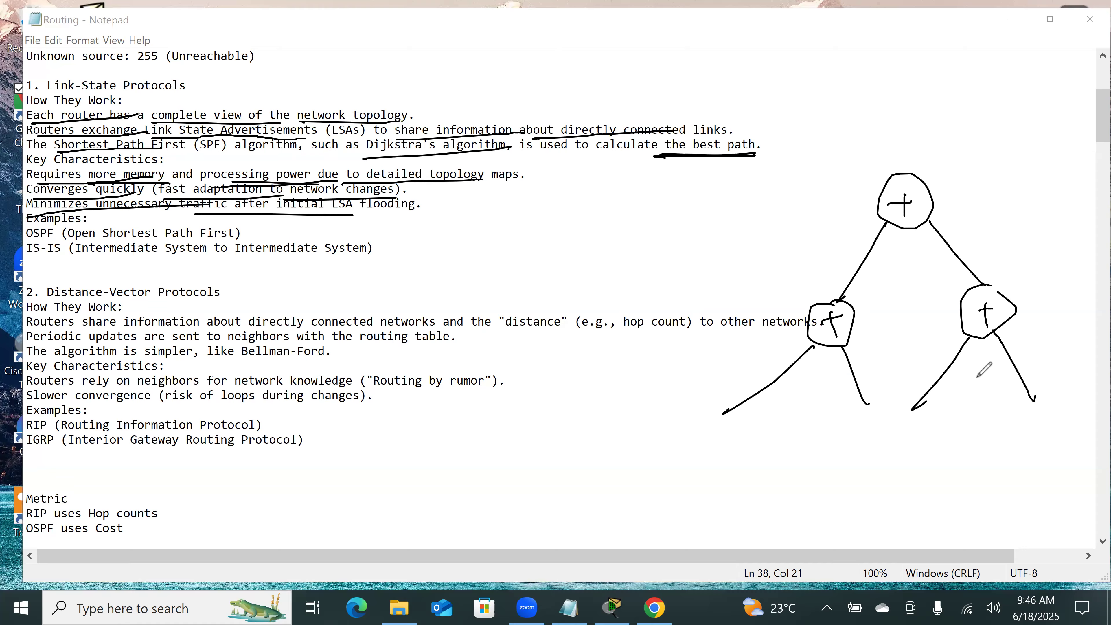
Step: Draw a curved path from the top router to the outer branch, and two curved strokes across the other lower router's branches
{"action": "mouse_move", "coordinate": [734, 395]}
{"action": "left_mouse_down"}
{"action": "mouse_move", "coordinate": [746, 323]}
{"action": "mouse_move", "coordinate": [887, 222]}
{"action": "left_mouse_up"}
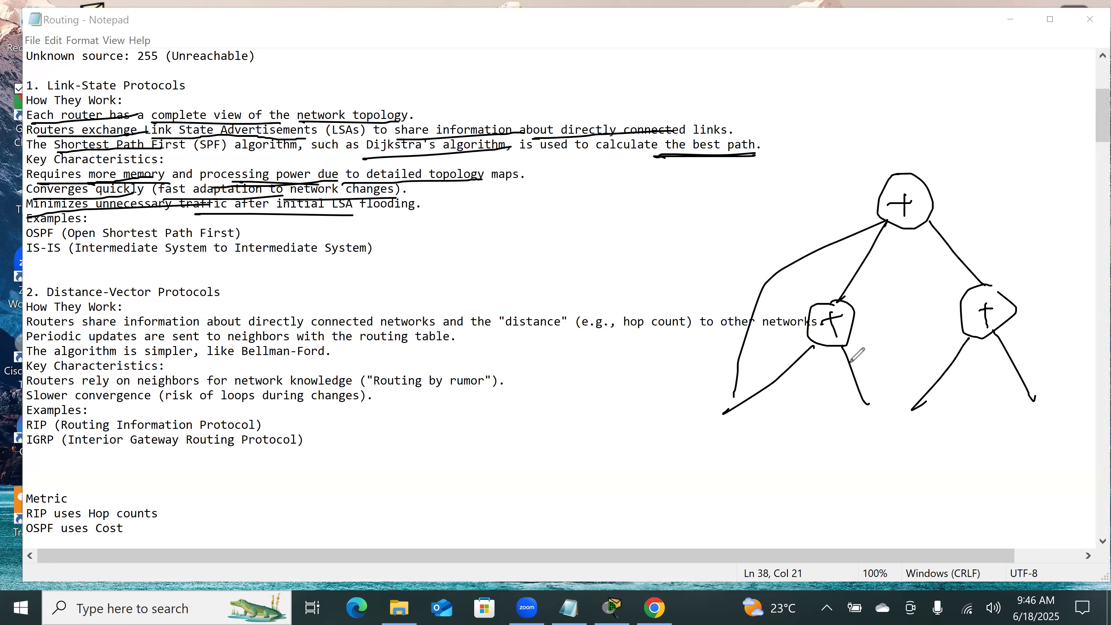
{"action": "left_click_drag", "start_coordinate": [879, 389], "coordinate": [990, 326]}
{"action": "left_click_drag", "start_coordinate": [909, 428], "coordinate": [1052, 388]}
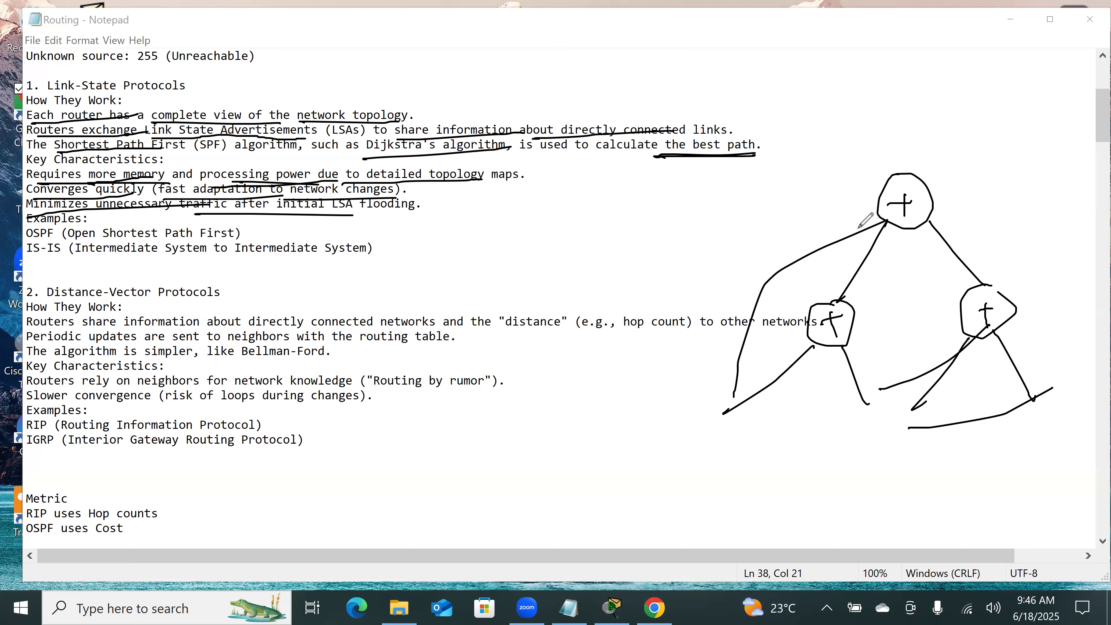
Step: Handwrite the heading "3)" and a numbered list above the router sketch: 1) Neighbor, 2) Topology, 3) Routing
{"action": "mouse_move", "coordinate": [830, 78]}
{"action": "left_mouse_down"}
{"action": "mouse_move", "coordinate": [829, 94]}
{"action": "mouse_move", "coordinate": [847, 96]}
{"action": "left_mouse_up"}
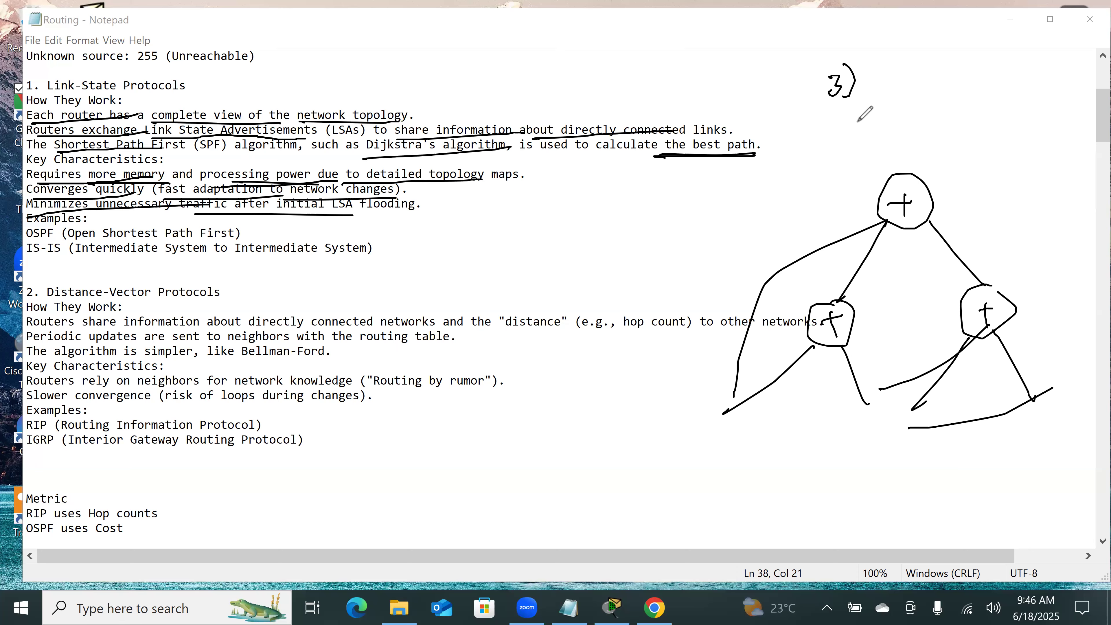
{"action": "mouse_move", "coordinate": [803, 116]}
{"action": "left_mouse_down"}
{"action": "mouse_move", "coordinate": [817, 130]}
{"action": "mouse_move", "coordinate": [868, 117]}
{"action": "mouse_move", "coordinate": [878, 127]}
{"action": "mouse_move", "coordinate": [947, 101]}
{"action": "left_mouse_up"}
{"action": "left_click", "coordinate": [803, 152]}
{"action": "mouse_move", "coordinate": [799, 147]}
{"action": "left_mouse_down"}
{"action": "mouse_move", "coordinate": [815, 159]}
{"action": "mouse_move", "coordinate": [808, 165]}
{"action": "mouse_move", "coordinate": [851, 135]}
{"action": "mouse_move", "coordinate": [846, 150]}
{"action": "left_mouse_up"}
{"action": "mouse_move", "coordinate": [851, 137]}
{"action": "left_mouse_down"}
{"action": "mouse_move", "coordinate": [902, 131]}
{"action": "mouse_move", "coordinate": [902, 153]}
{"action": "mouse_move", "coordinate": [930, 145]}
{"action": "mouse_move", "coordinate": [915, 154]}
{"action": "left_mouse_up"}
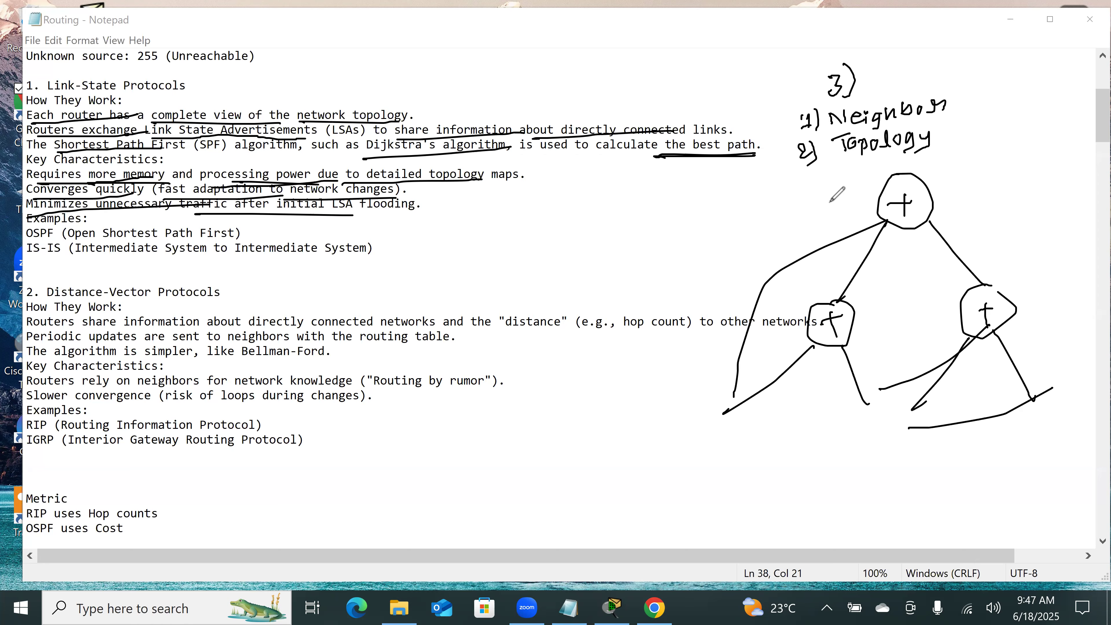
{"action": "mouse_move", "coordinate": [798, 174]}
{"action": "left_mouse_down"}
{"action": "mouse_move", "coordinate": [815, 194]}
{"action": "mouse_move", "coordinate": [847, 165]}
{"action": "mouse_move", "coordinate": [844, 179]}
{"action": "mouse_move", "coordinate": [901, 161]}
{"action": "left_mouse_up"}
{"action": "mouse_move", "coordinate": [902, 160]}
{"action": "left_mouse_down"}
{"action": "mouse_move", "coordinate": [904, 171]}
{"action": "mouse_move", "coordinate": [925, 165]}
{"action": "left_mouse_up"}
{"action": "left_click_drag", "start_coordinate": [933, 155], "coordinate": [923, 174]}
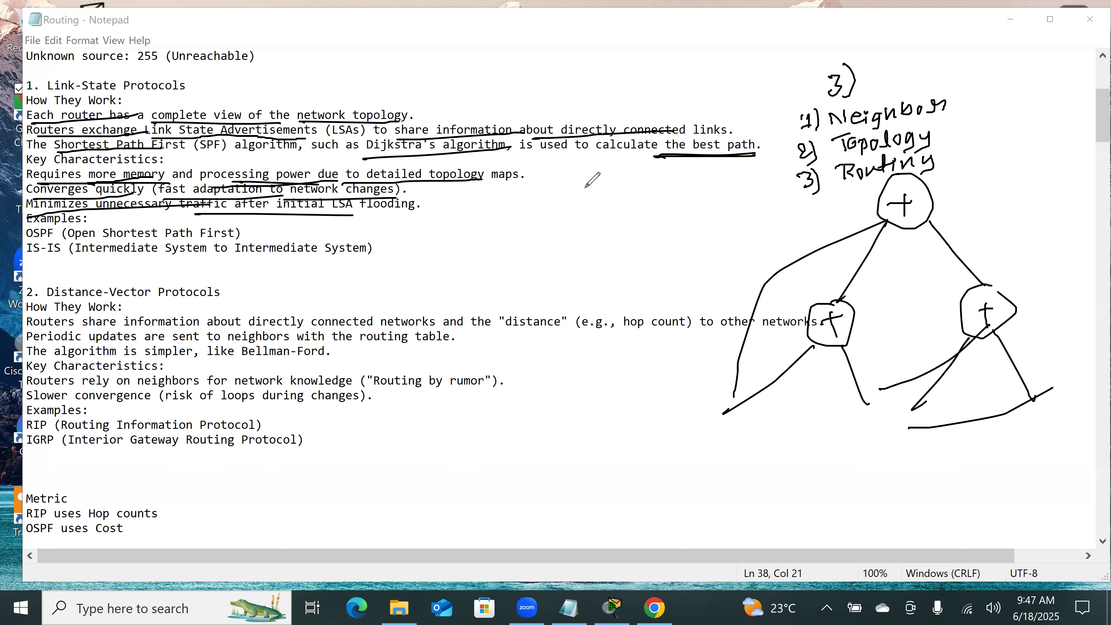
Step: Underline "LSA flooding" in the Link-State characteristics and draw a closing brace beside the OSPF and IS-IS examples
{"action": "left_click_drag", "start_coordinate": [435, 216], "coordinate": [334, 217]}
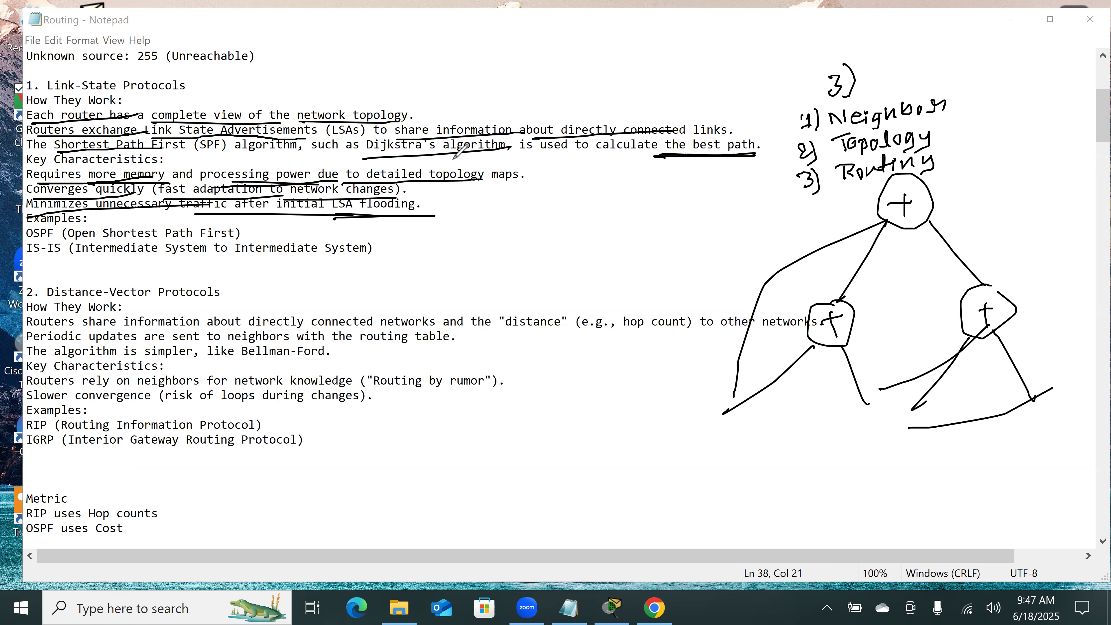
{"action": "left_click_drag", "start_coordinate": [362, 221], "coordinate": [366, 222]}
{"action": "left_click_drag", "start_coordinate": [387, 262], "coordinate": [371, 262]}
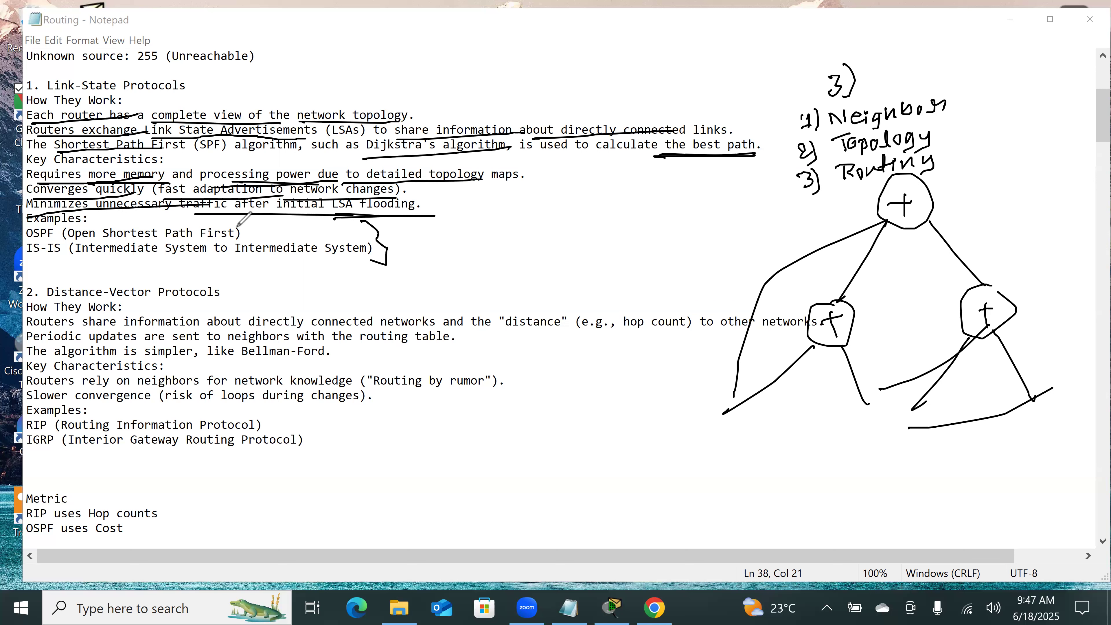
Step: Tick the OSPF example, underline IS-IS and its "Intermediate System to Intermediate System" expansion, and erase all drawings from the screen
{"action": "left_click_drag", "start_coordinate": [250, 231], "coordinate": [294, 221]}
{"action": "left_click_drag", "start_coordinate": [22, 264], "coordinate": [386, 264]}
{"action": "left_click", "coordinate": [243, 262]}
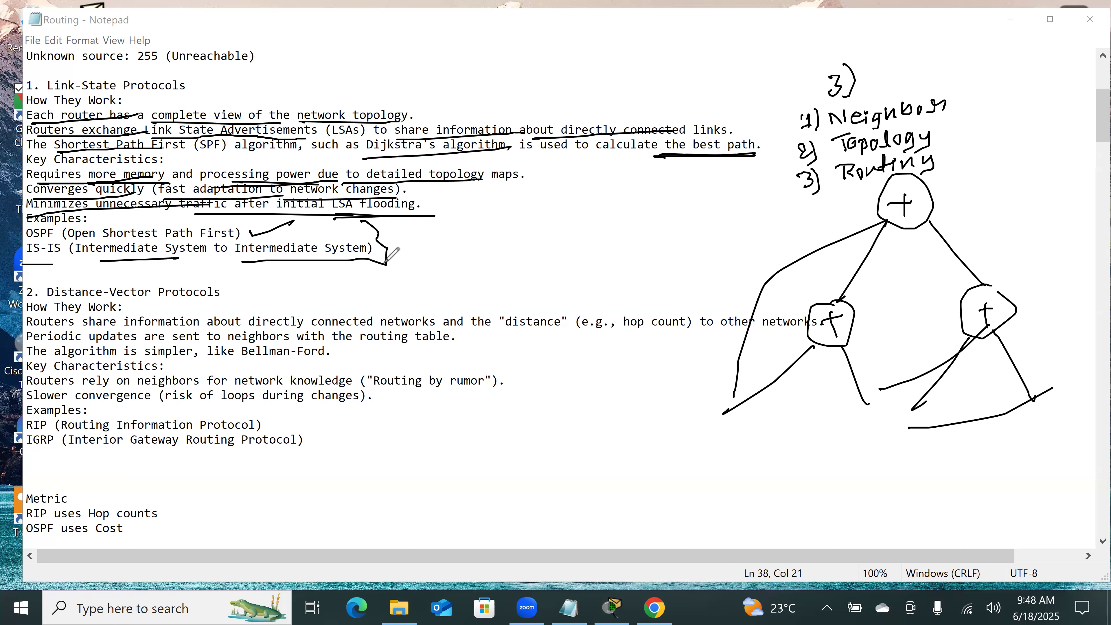
{"action": "mouse_move", "coordinate": [245, 230]}
{"action": "left_mouse_down"}
{"action": "mouse_move", "coordinate": [250, 242]}
{"action": "mouse_move", "coordinate": [287, 223]}
{"action": "left_mouse_up"}
{"action": "left_click", "coordinate": [730, 88]}
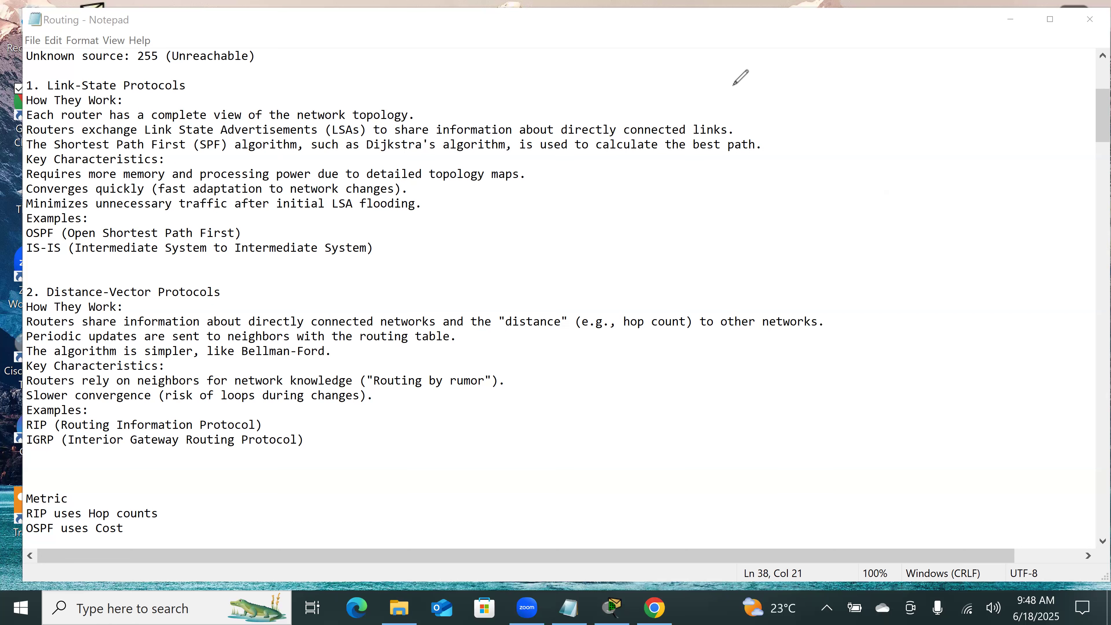
Step: Look through the notes on RIP, OSPF neighbor states, Router ID, LSDB, LSA types and DR/BDR election
{"action": "scroll", "coordinate": [410, 425], "scroll_direction": "down", "scroll_amount": 17}
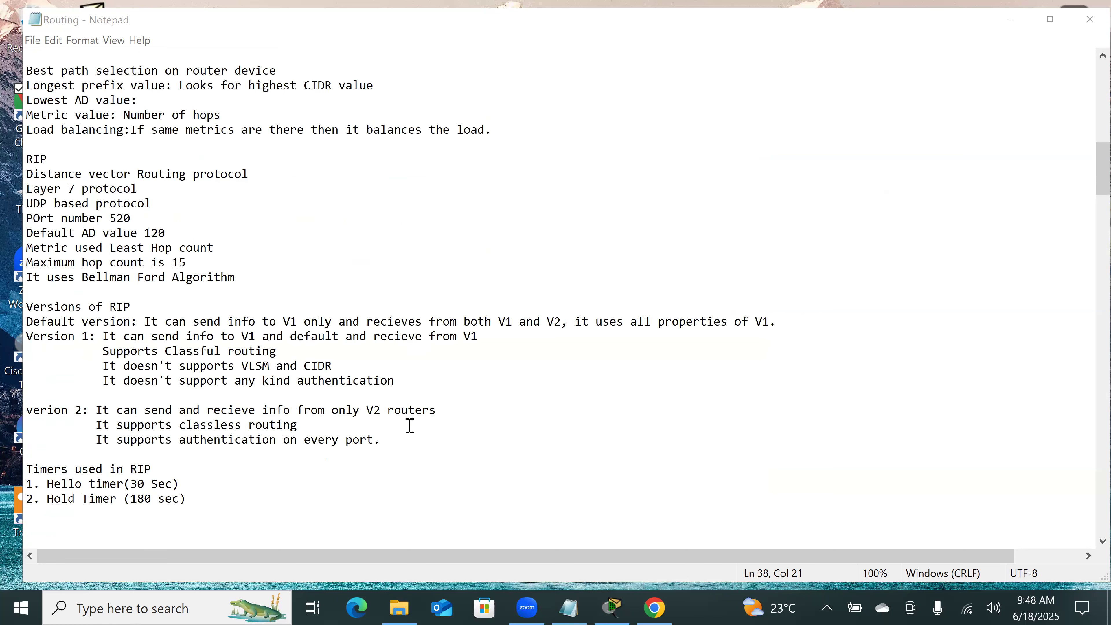
{"action": "scroll", "coordinate": [410, 425], "scroll_direction": "down", "scroll_amount": 4}
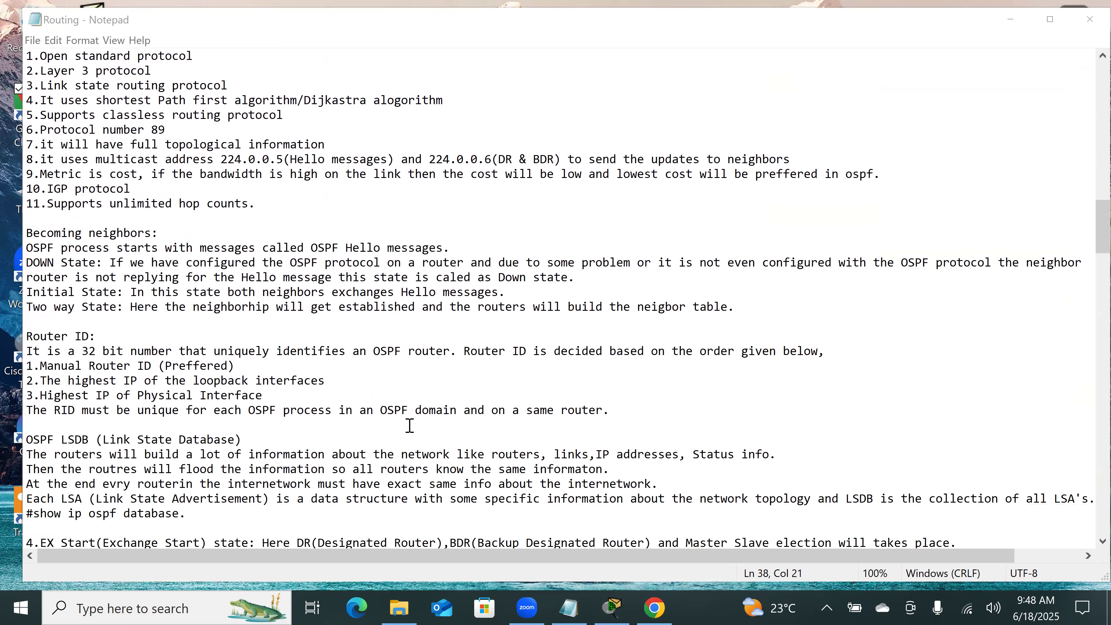
{"action": "left_click", "coordinate": [410, 425]}
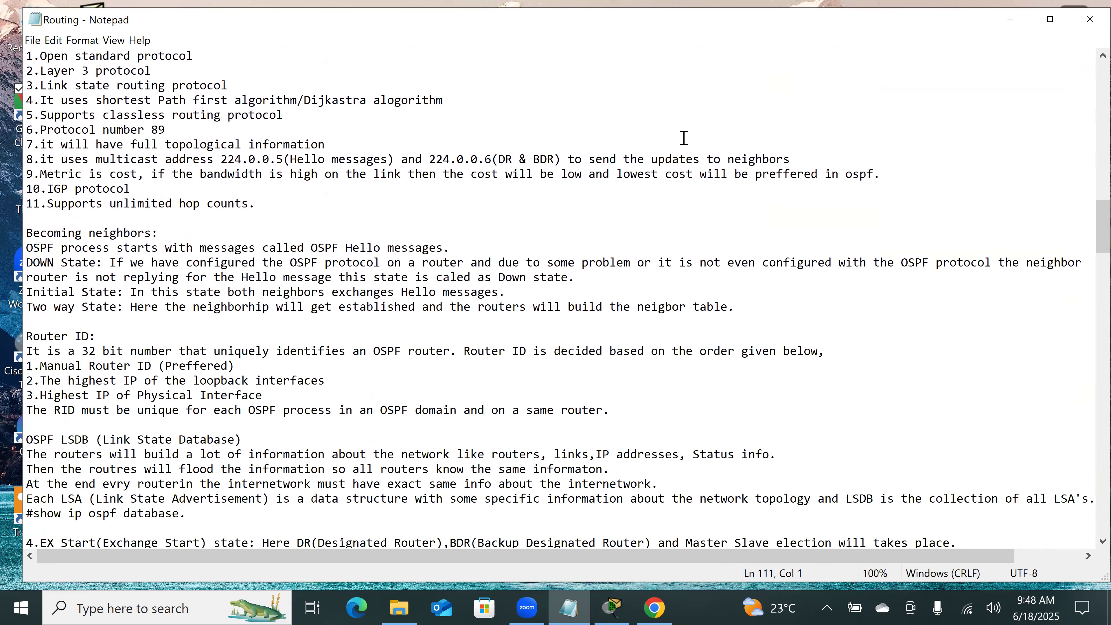
{"action": "scroll", "coordinate": [437, 344], "scroll_direction": "down", "scroll_amount": 2}
{"action": "scroll", "coordinate": [437, 345], "scroll_direction": "down", "scroll_amount": 20}
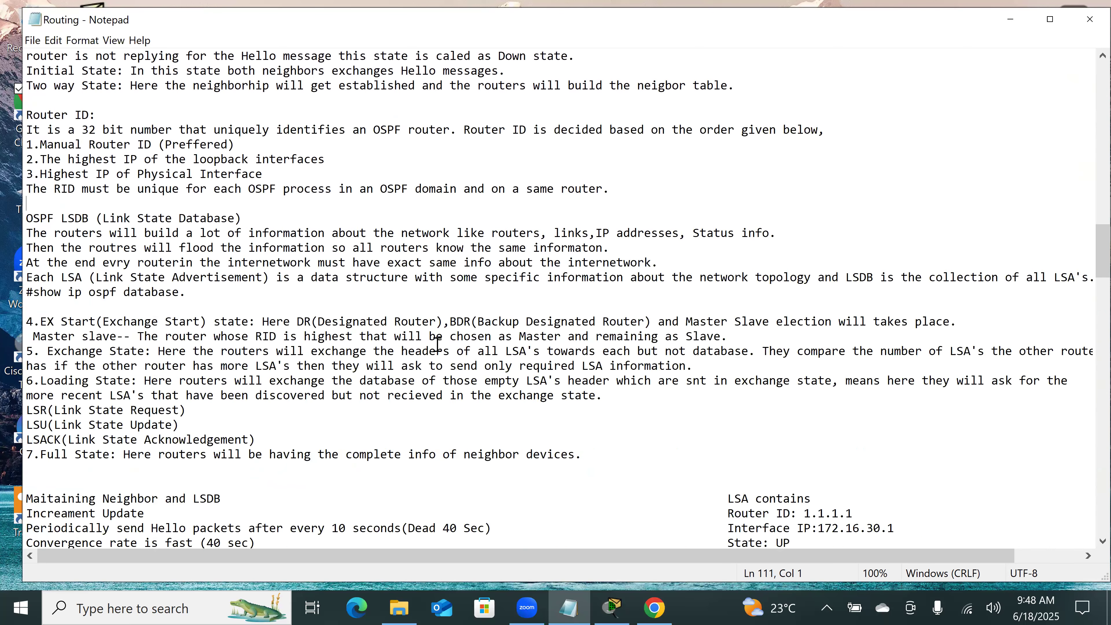
{"action": "scroll", "coordinate": [437, 345], "scroll_direction": "down", "scroll_amount": 18}
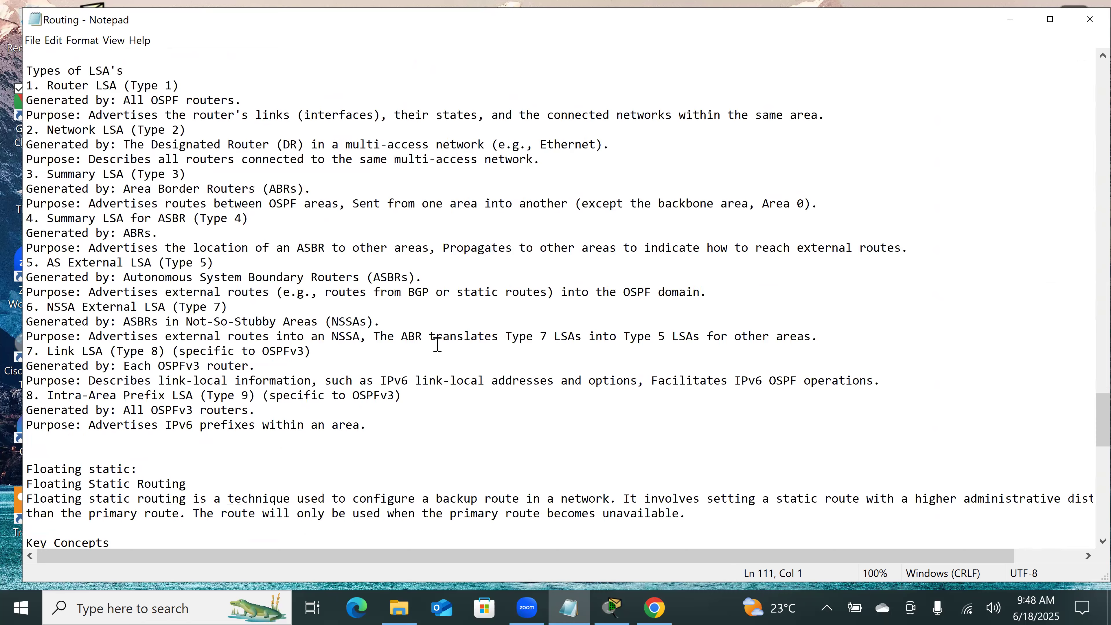
{"action": "scroll", "coordinate": [437, 344], "scroll_direction": "up", "scroll_amount": 12}
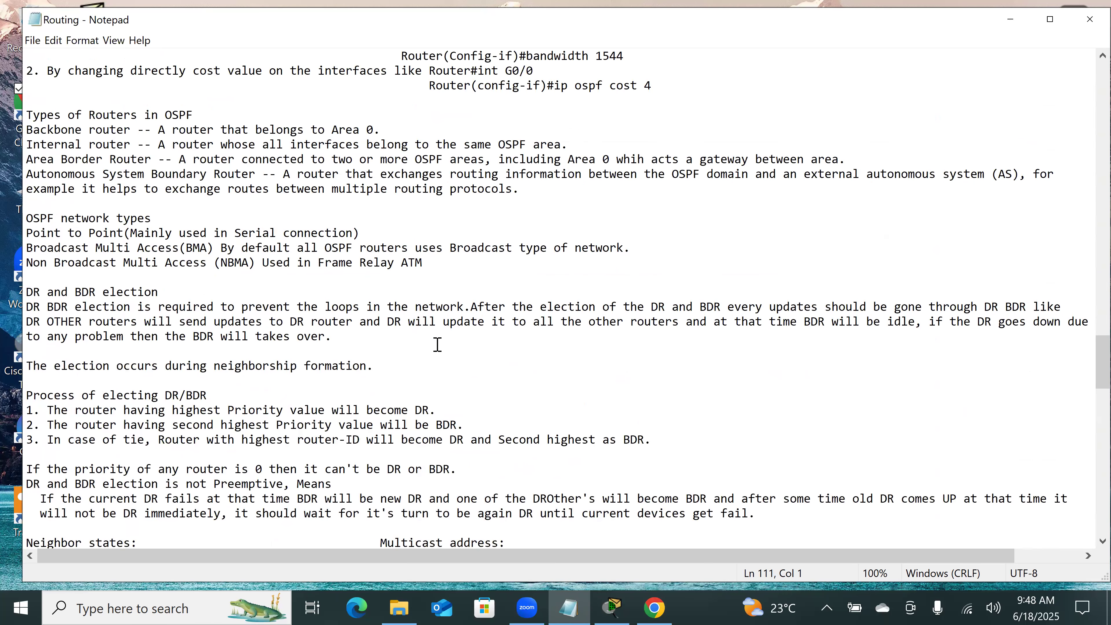